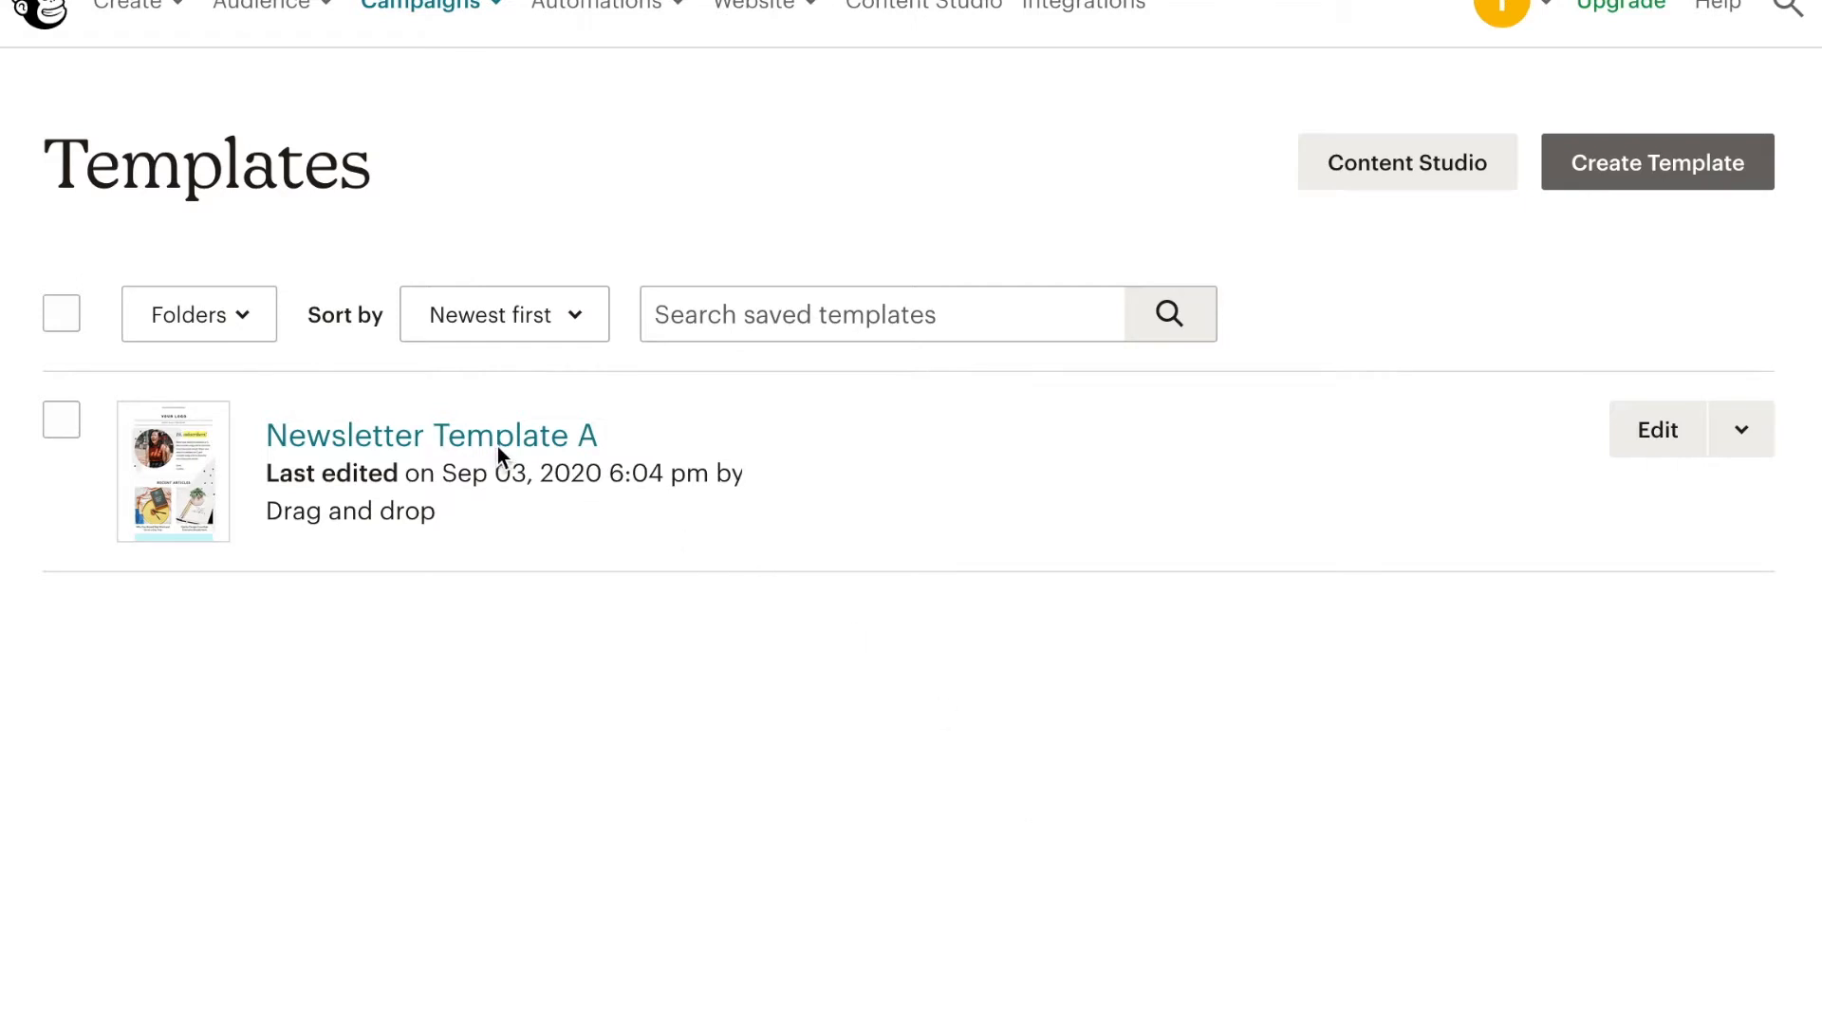
- Open Newsletter Template A for editing and look through its content blocks down to the shop section
click(1651, 430)
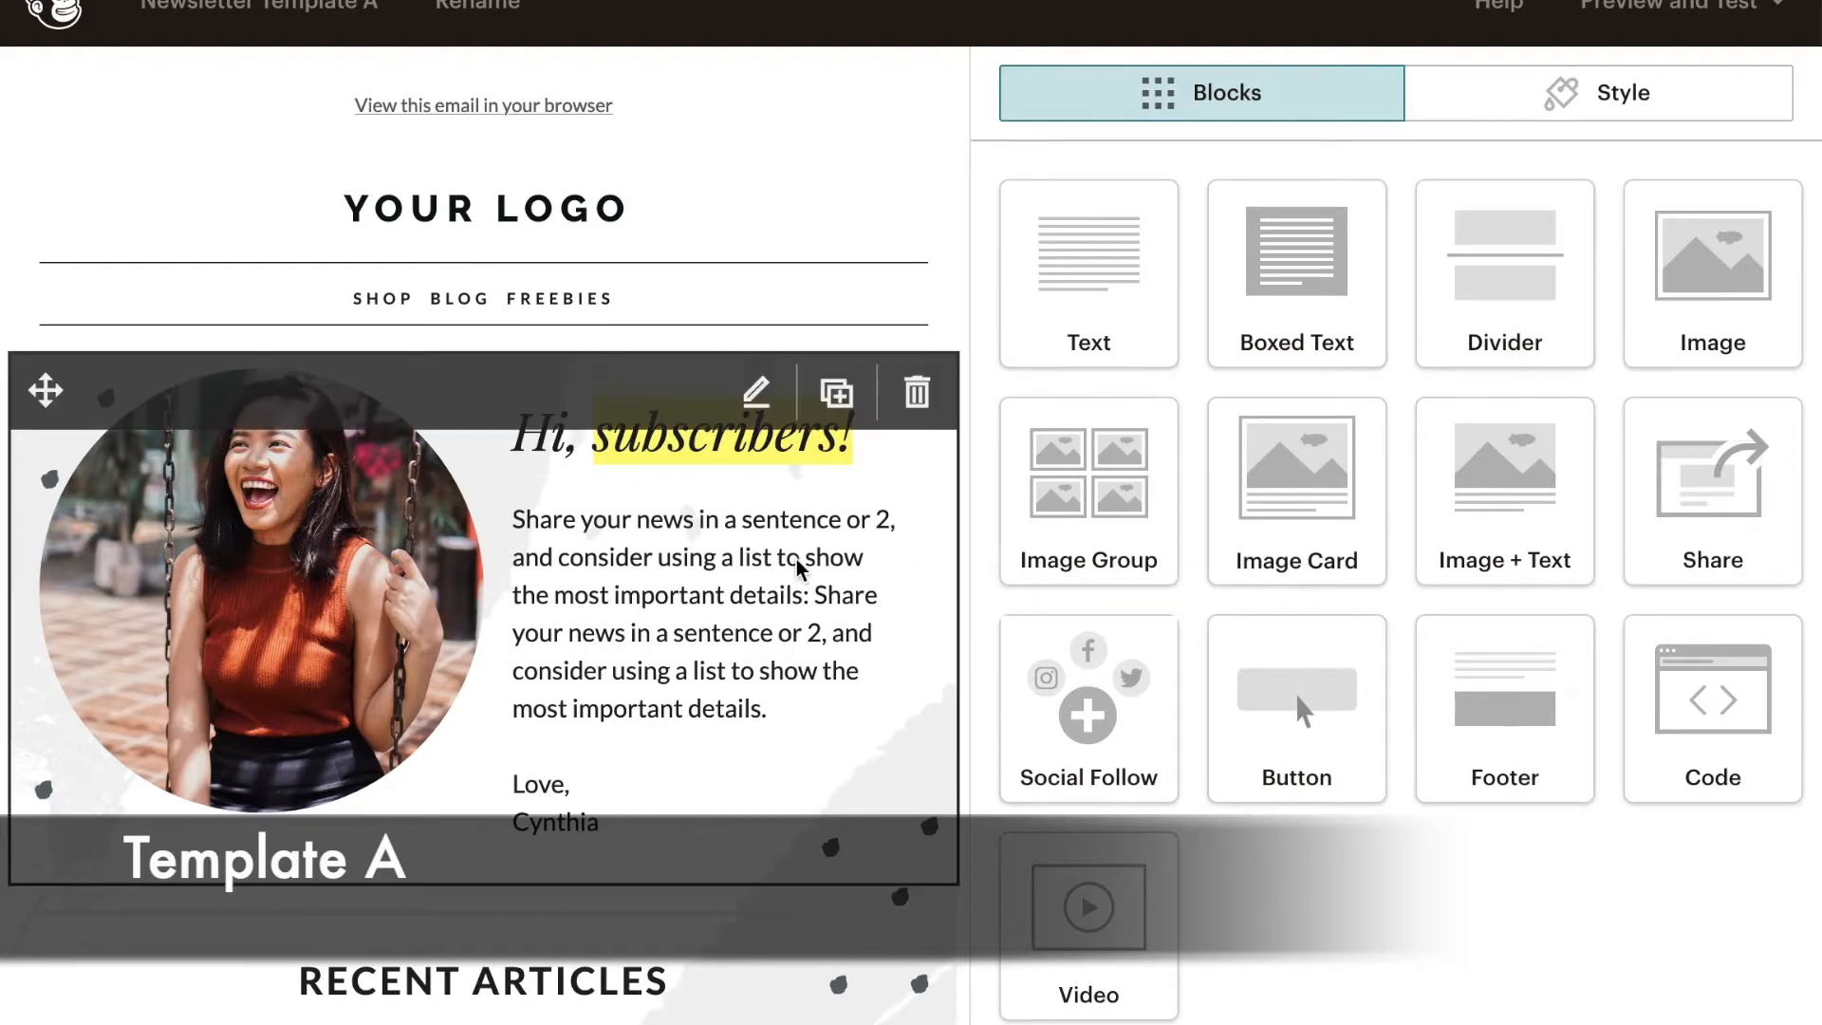
scroll(654, 778, down, 3)
scroll(652, 740, down, 17)
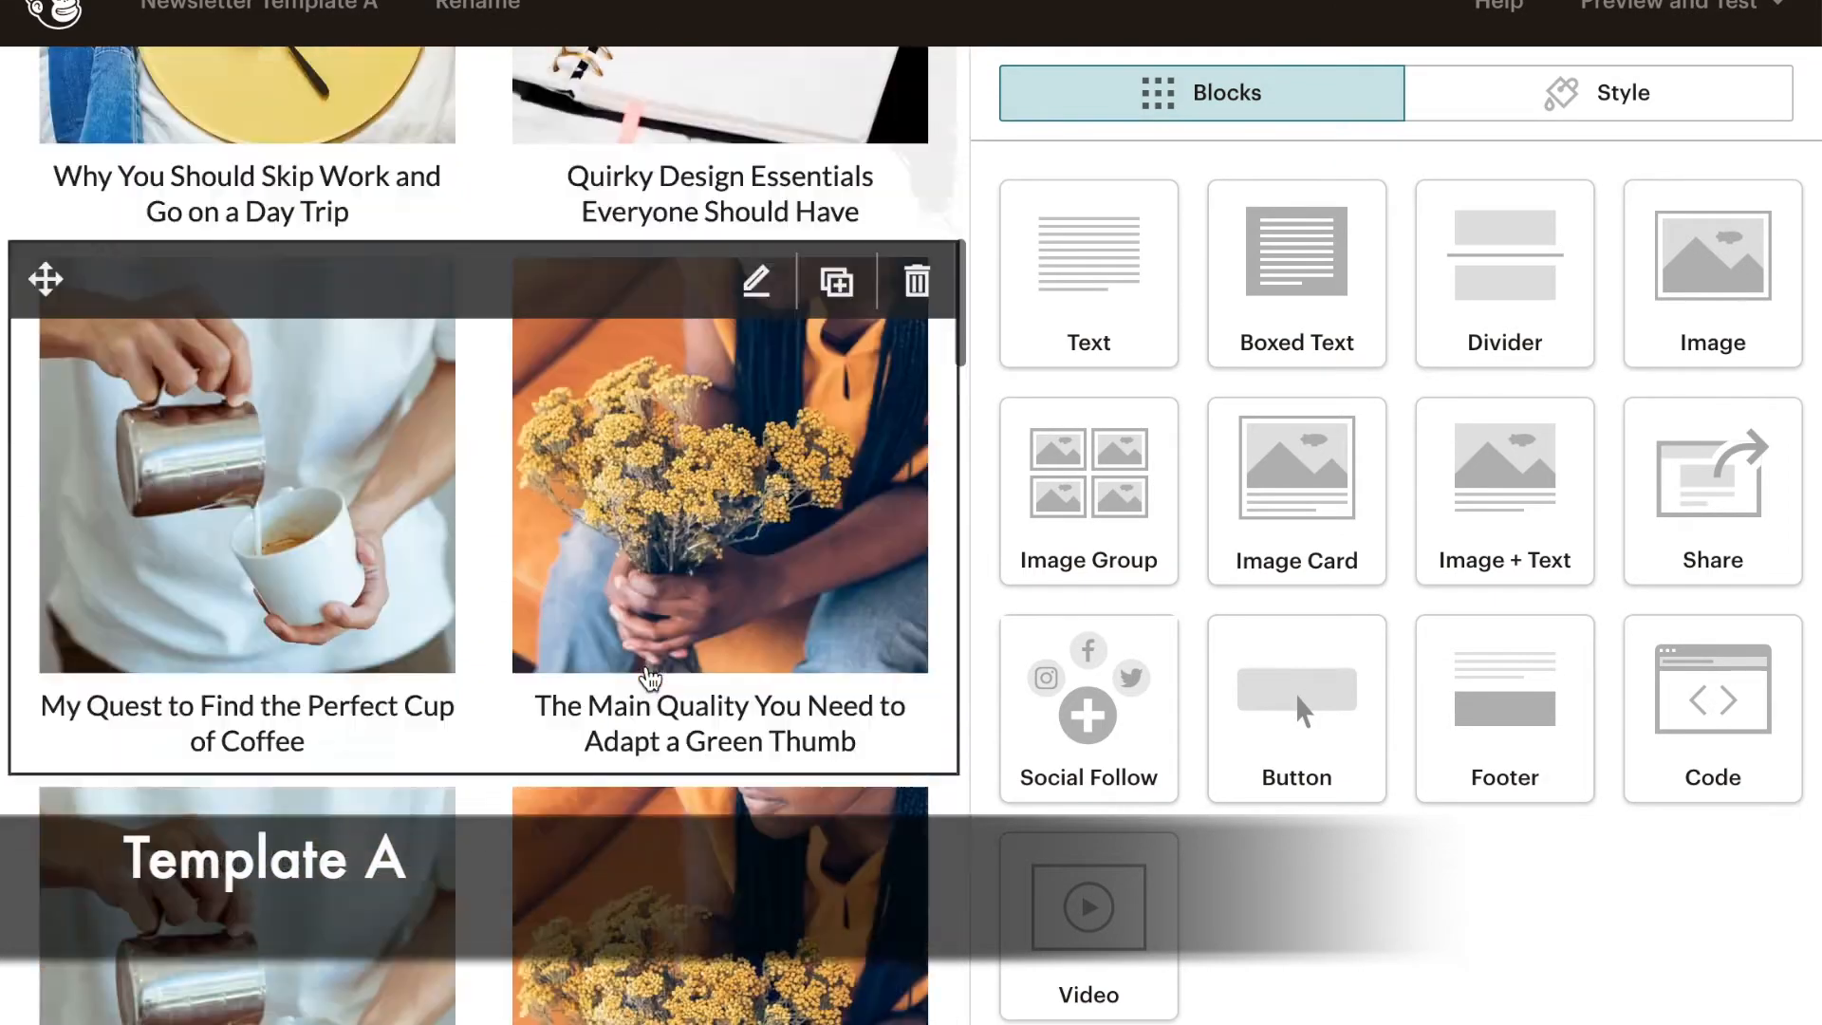
scroll(719, 282, up, 14)
scroll(719, 283, down, 18)
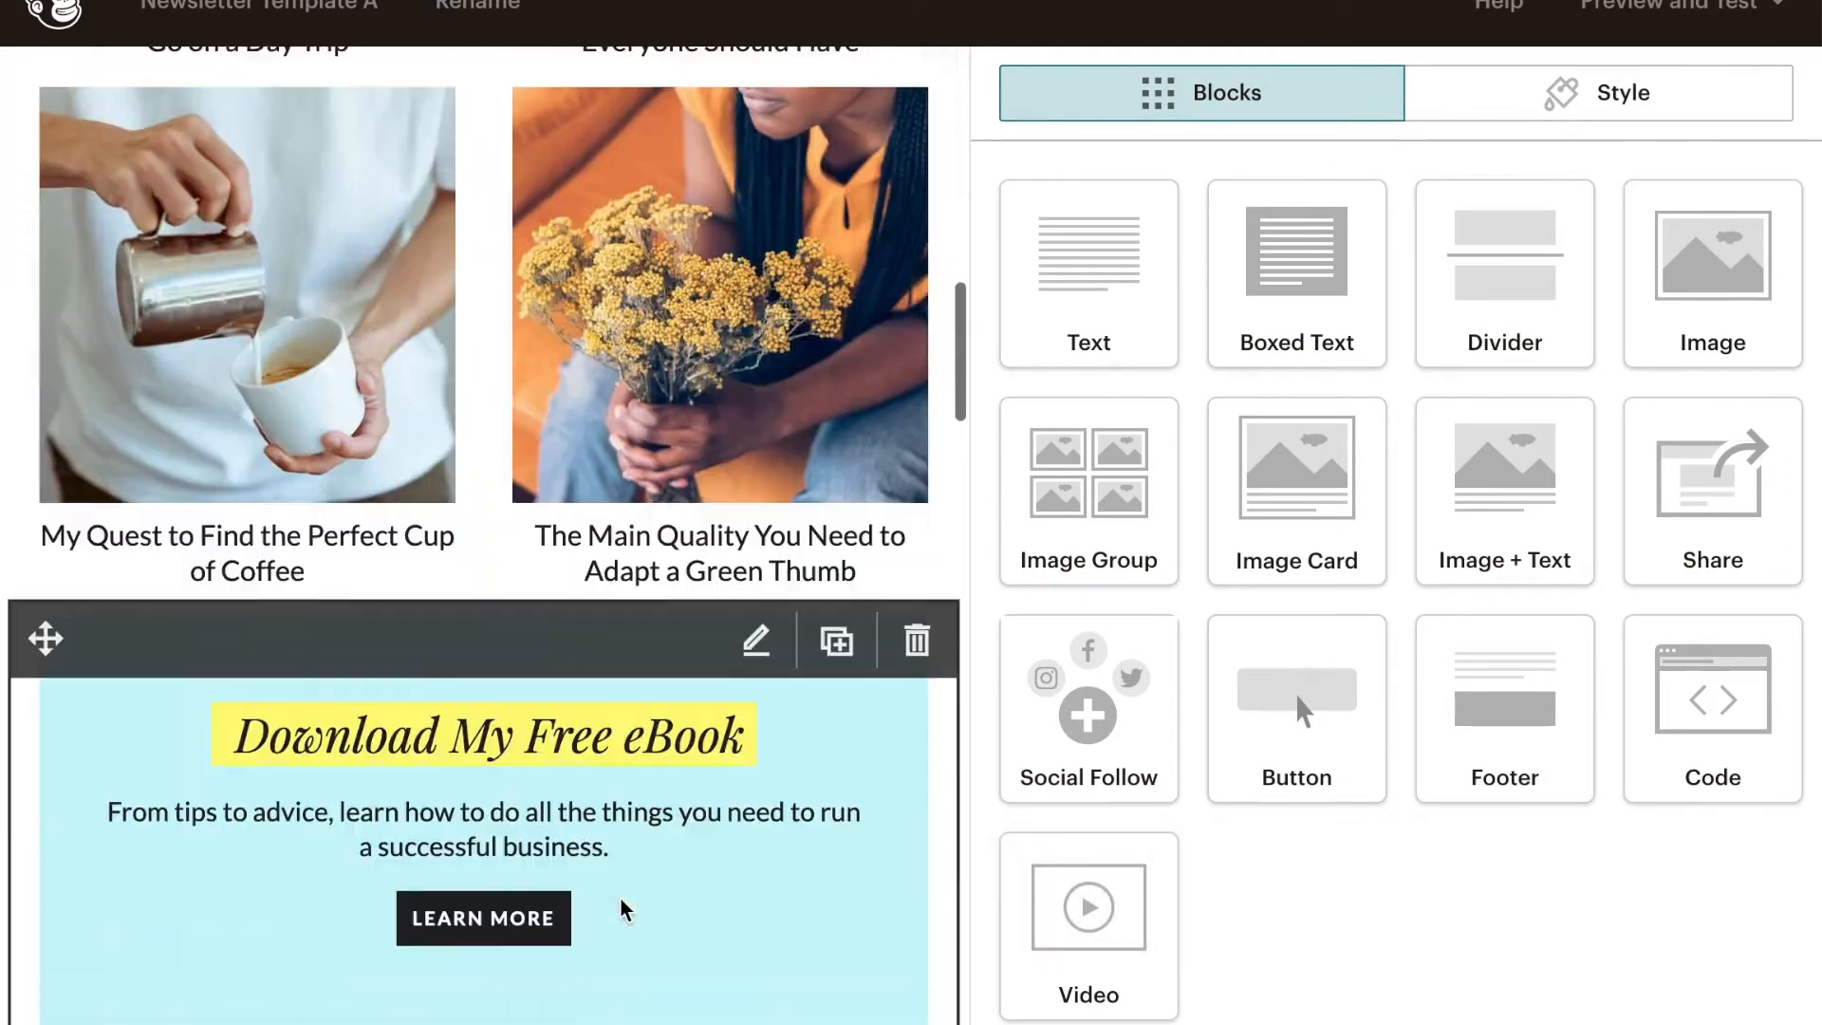
scroll(621, 854, down, 18)
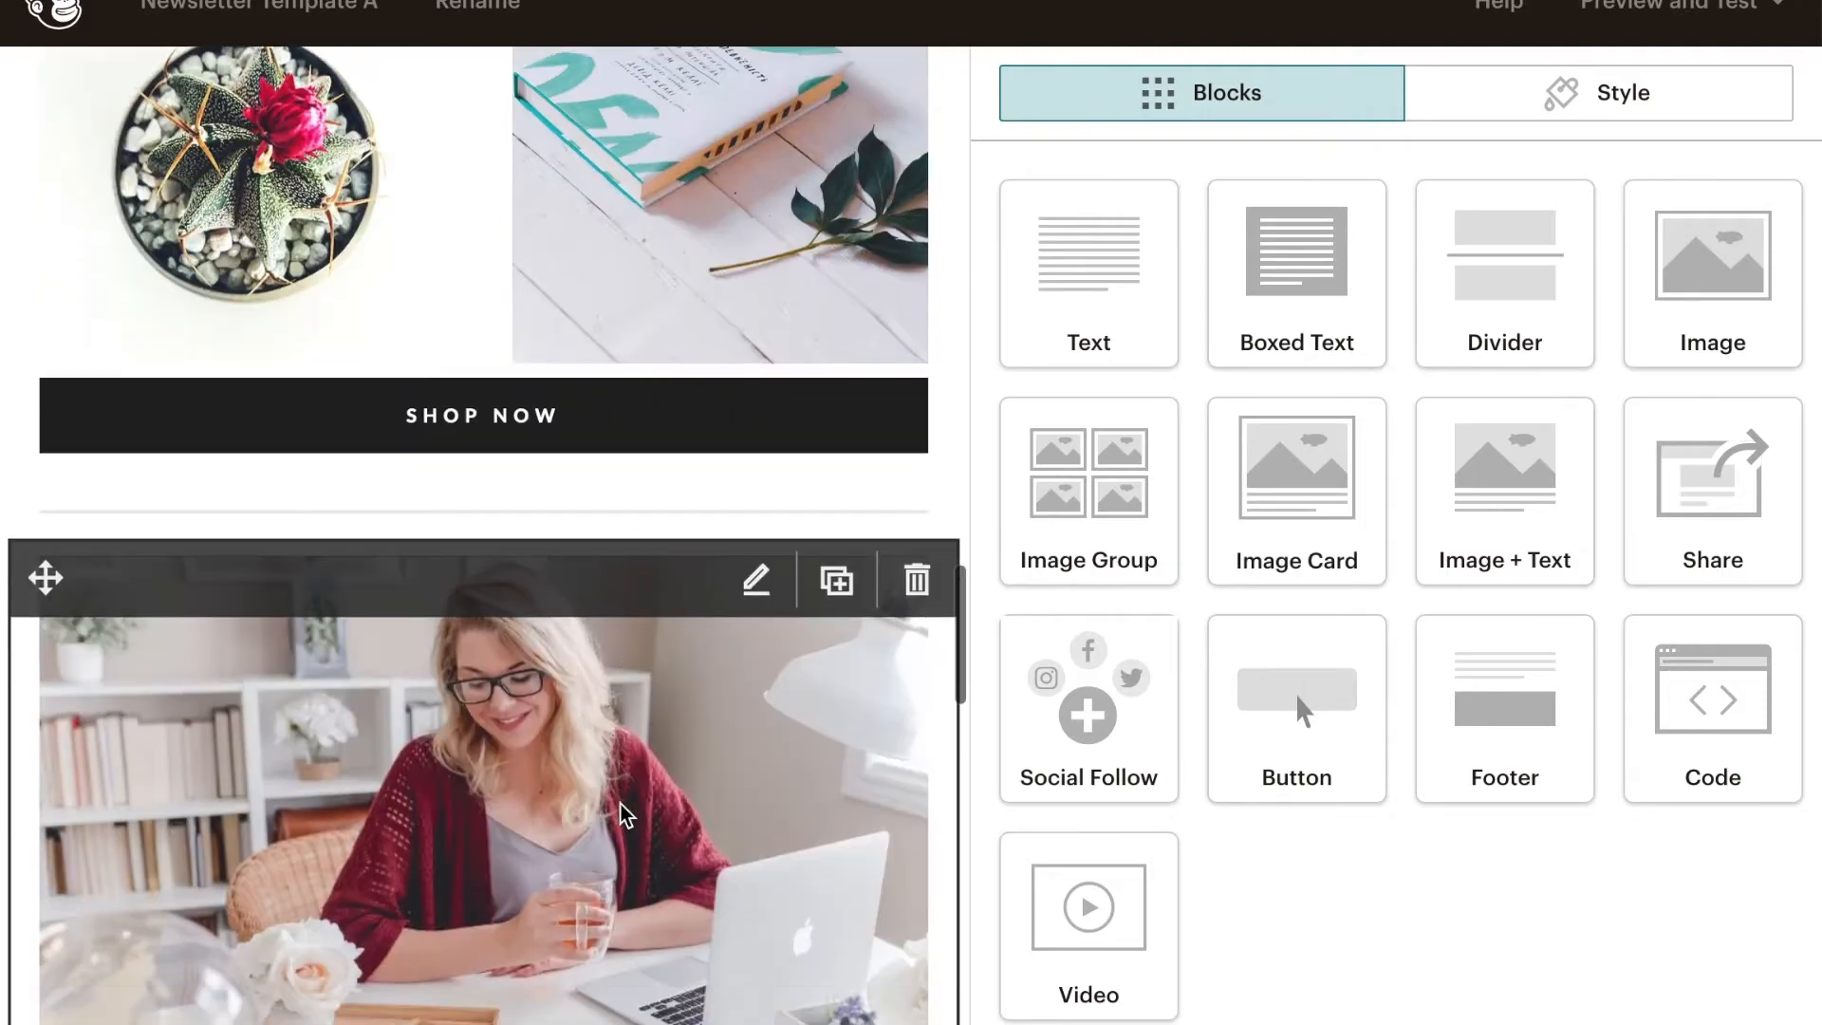
- Move the "Download My Free eBook" block above the coffee and flowers article row
scroll(622, 807, up, 20)
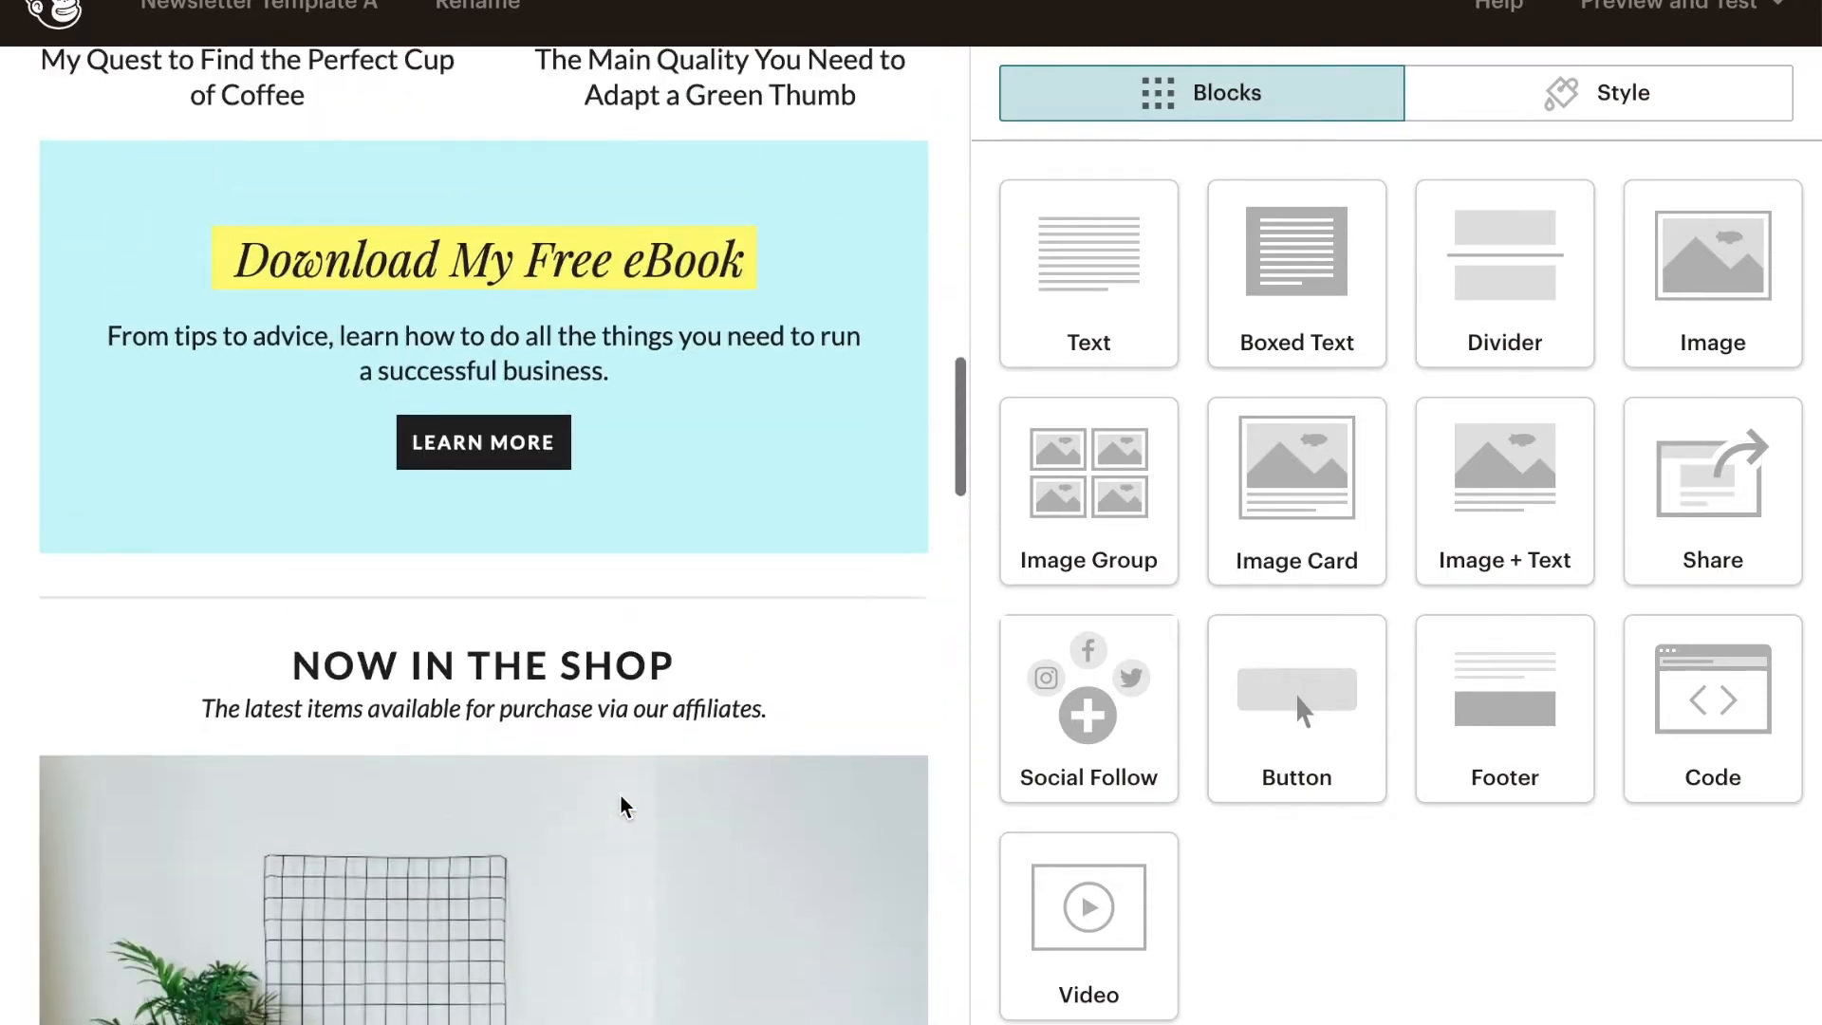
scroll(216, 915, down, 4)
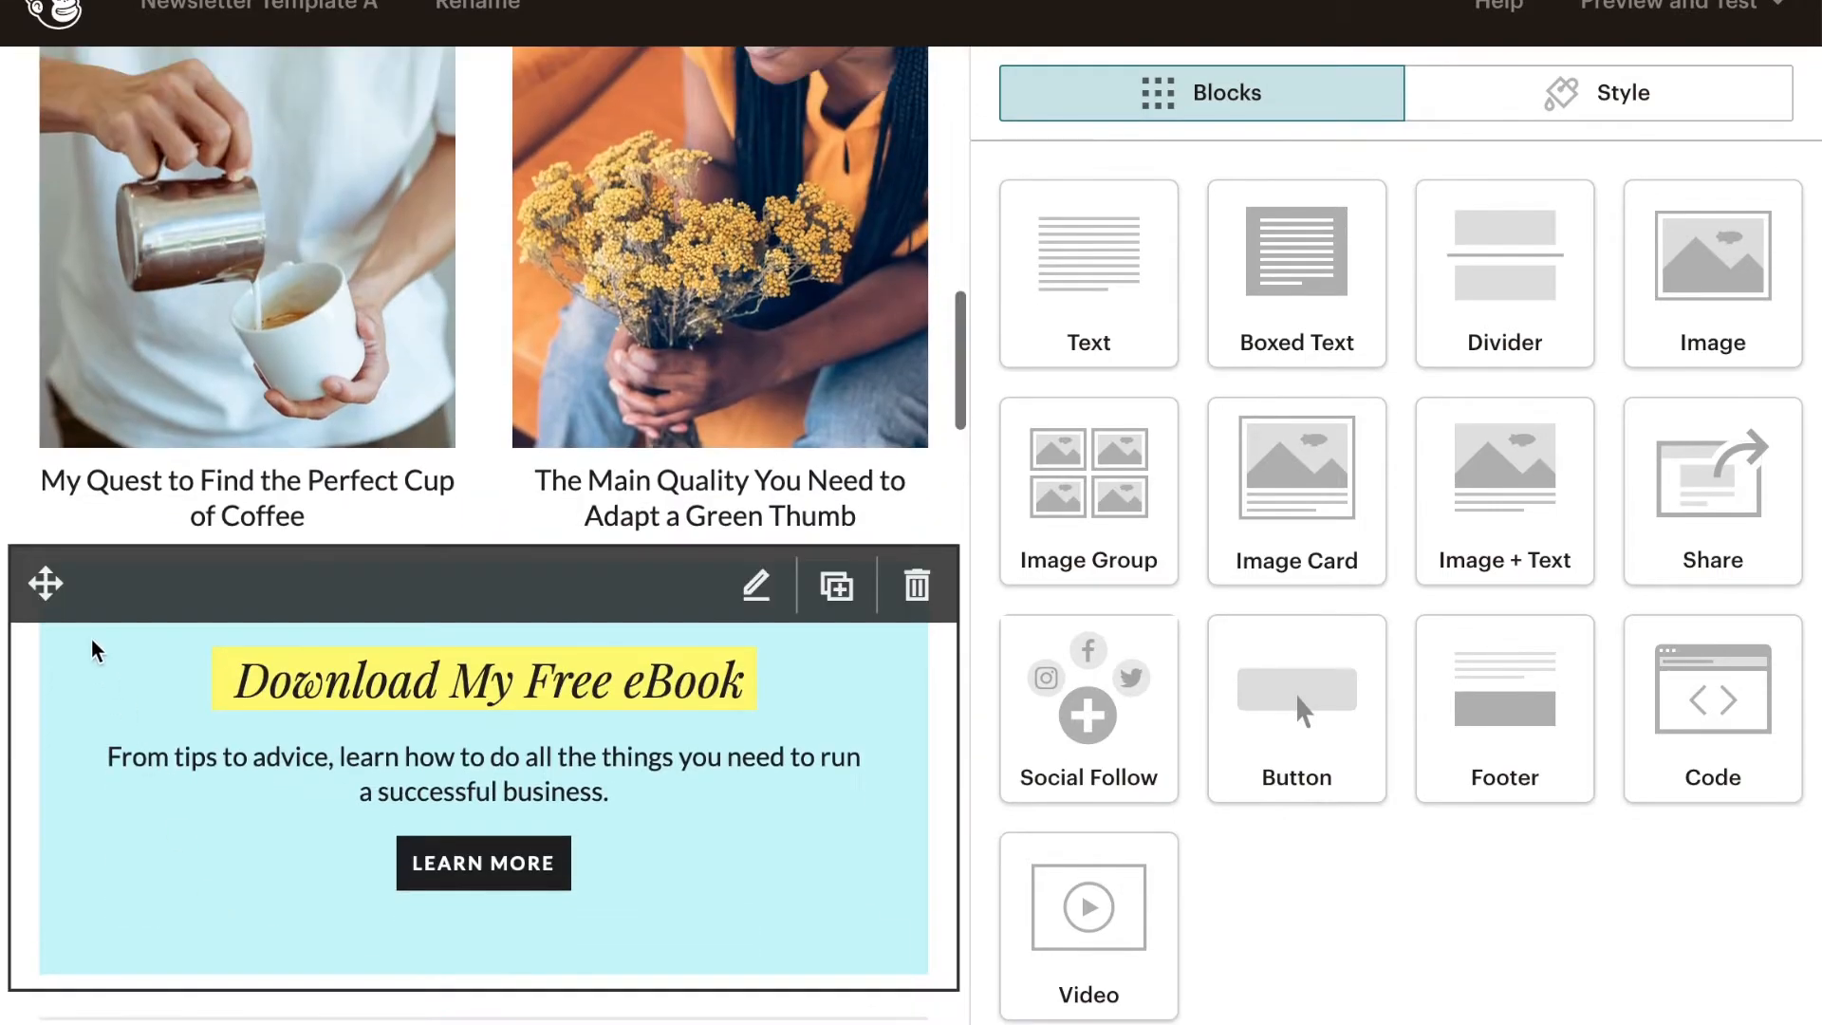
drag(46, 586, 105, 133)
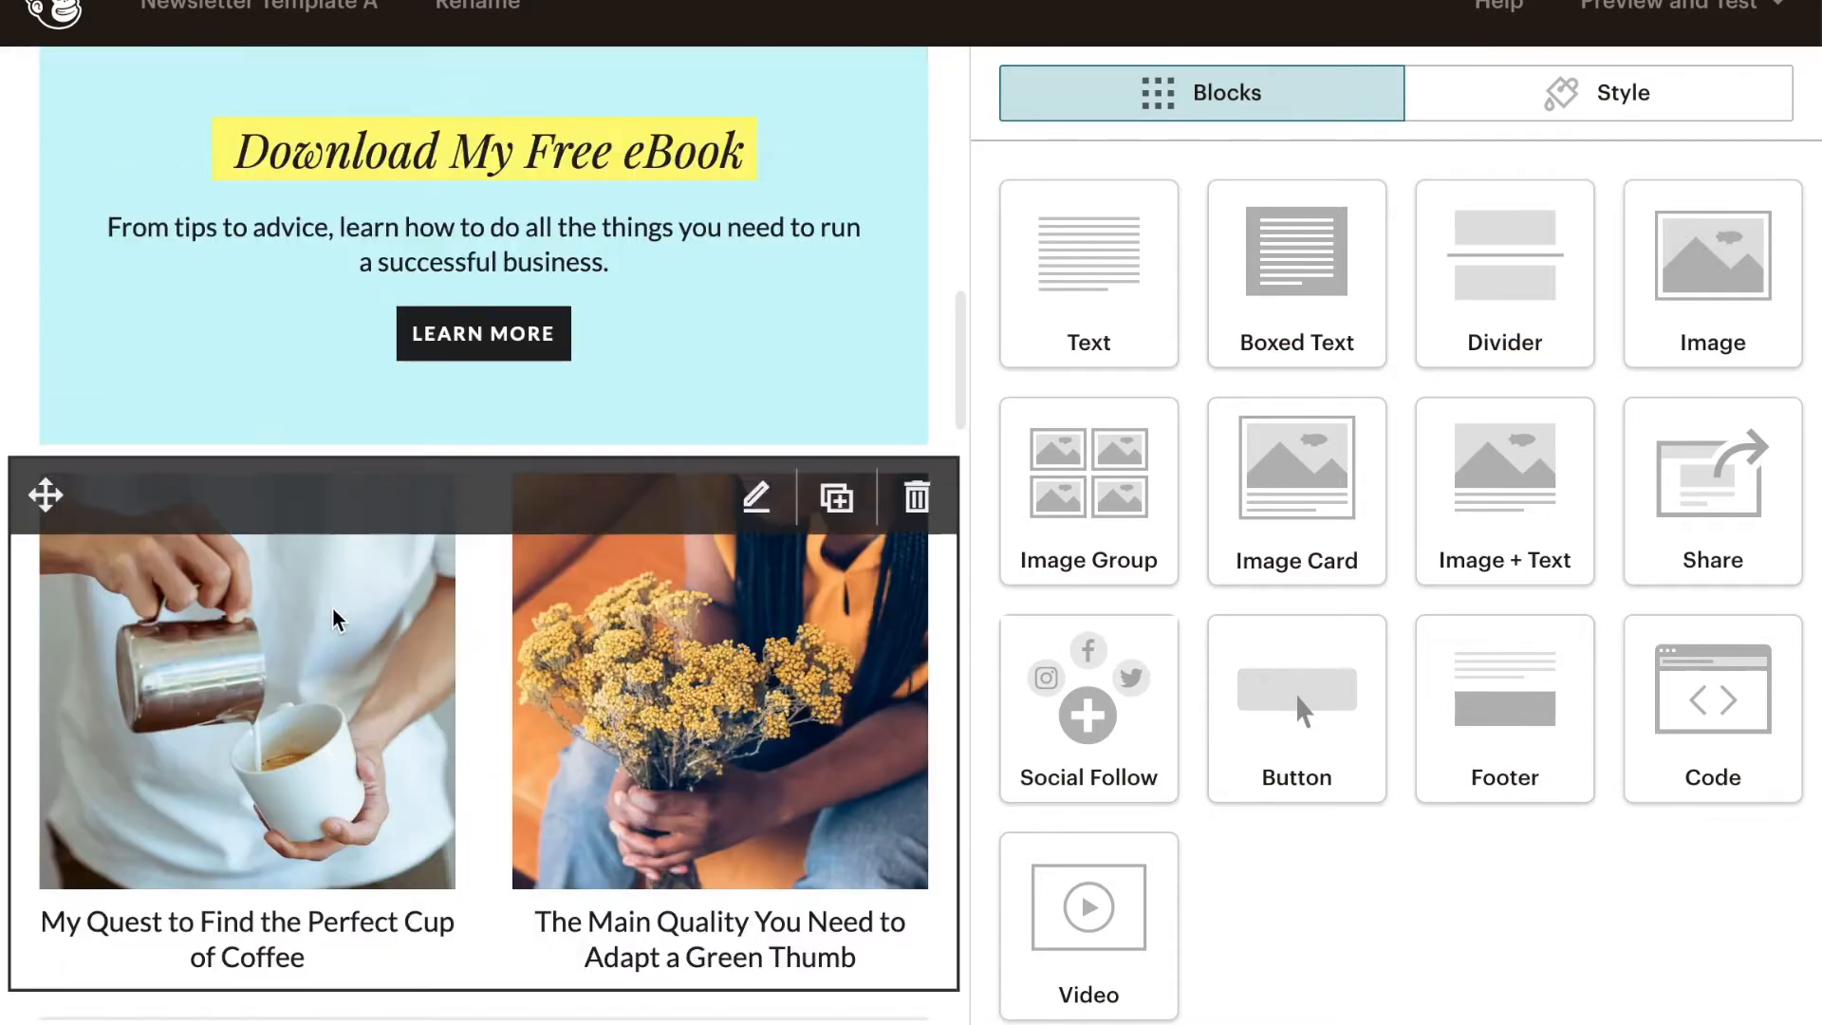
scroll(333, 617, up, 4)
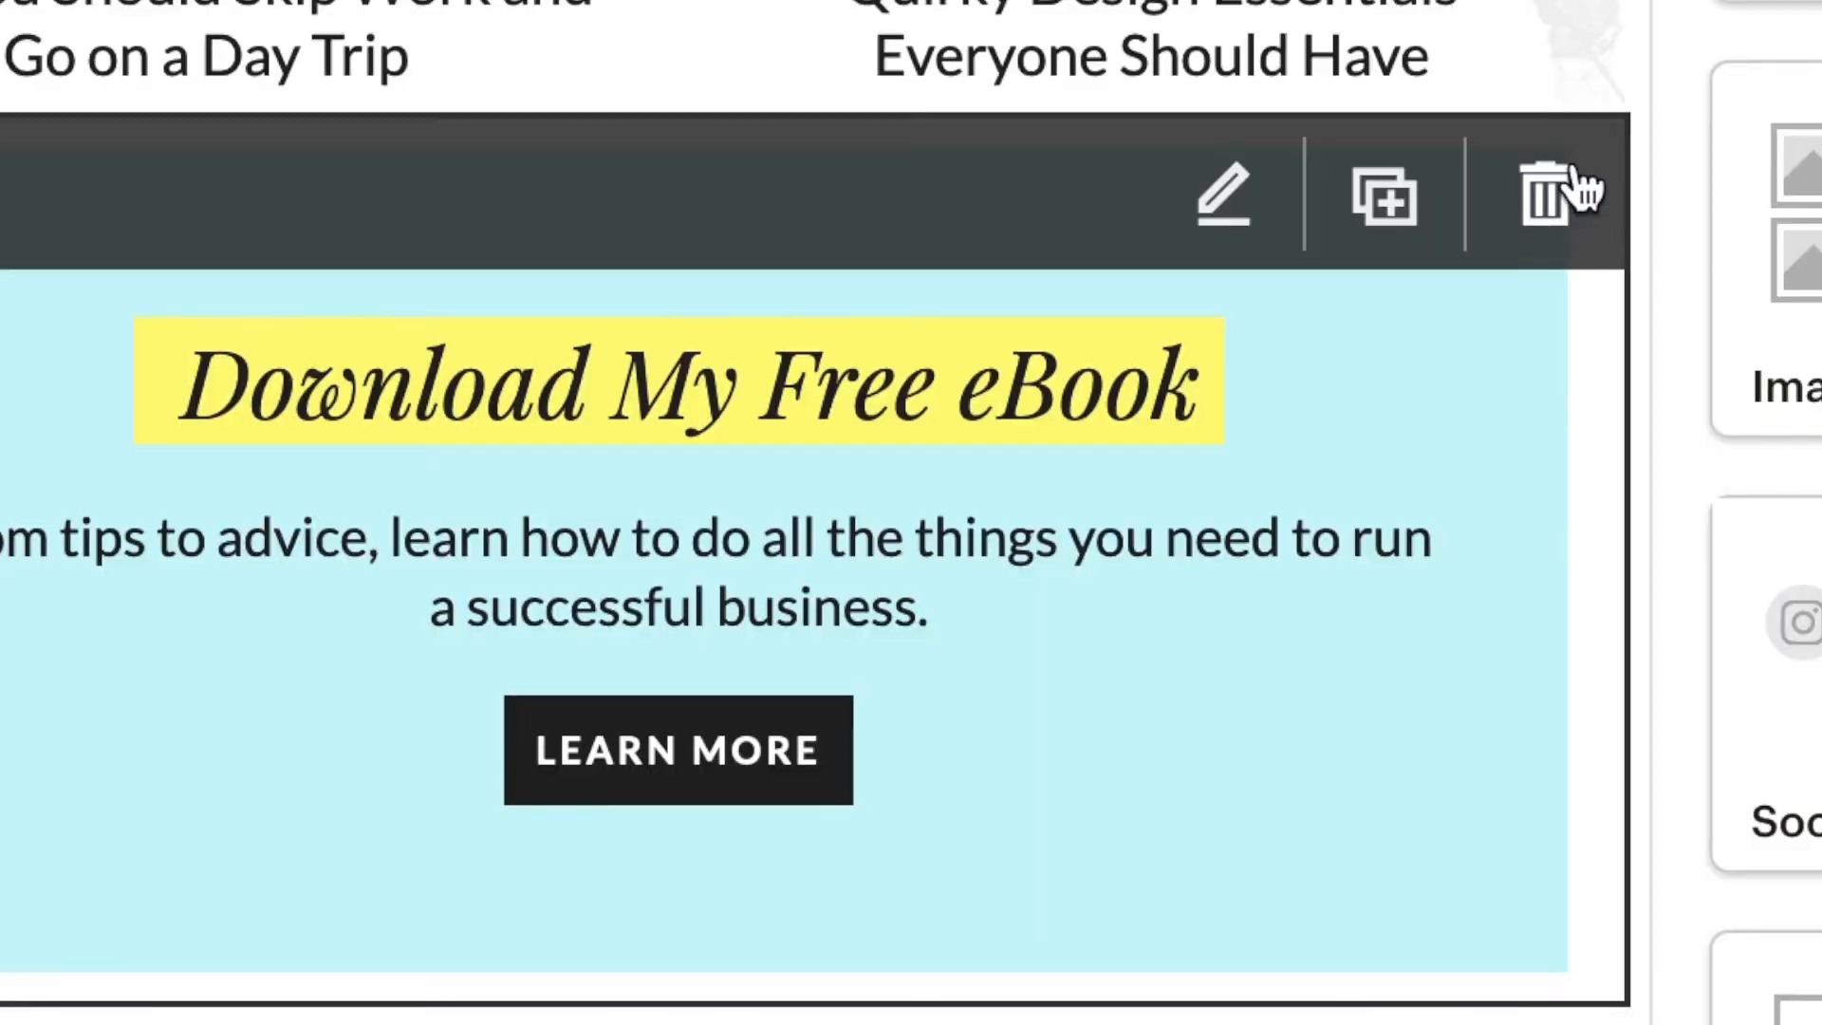
- Duplicate the "Download My Free eBook" boxed text block, keeping the original block
click(921, 463)
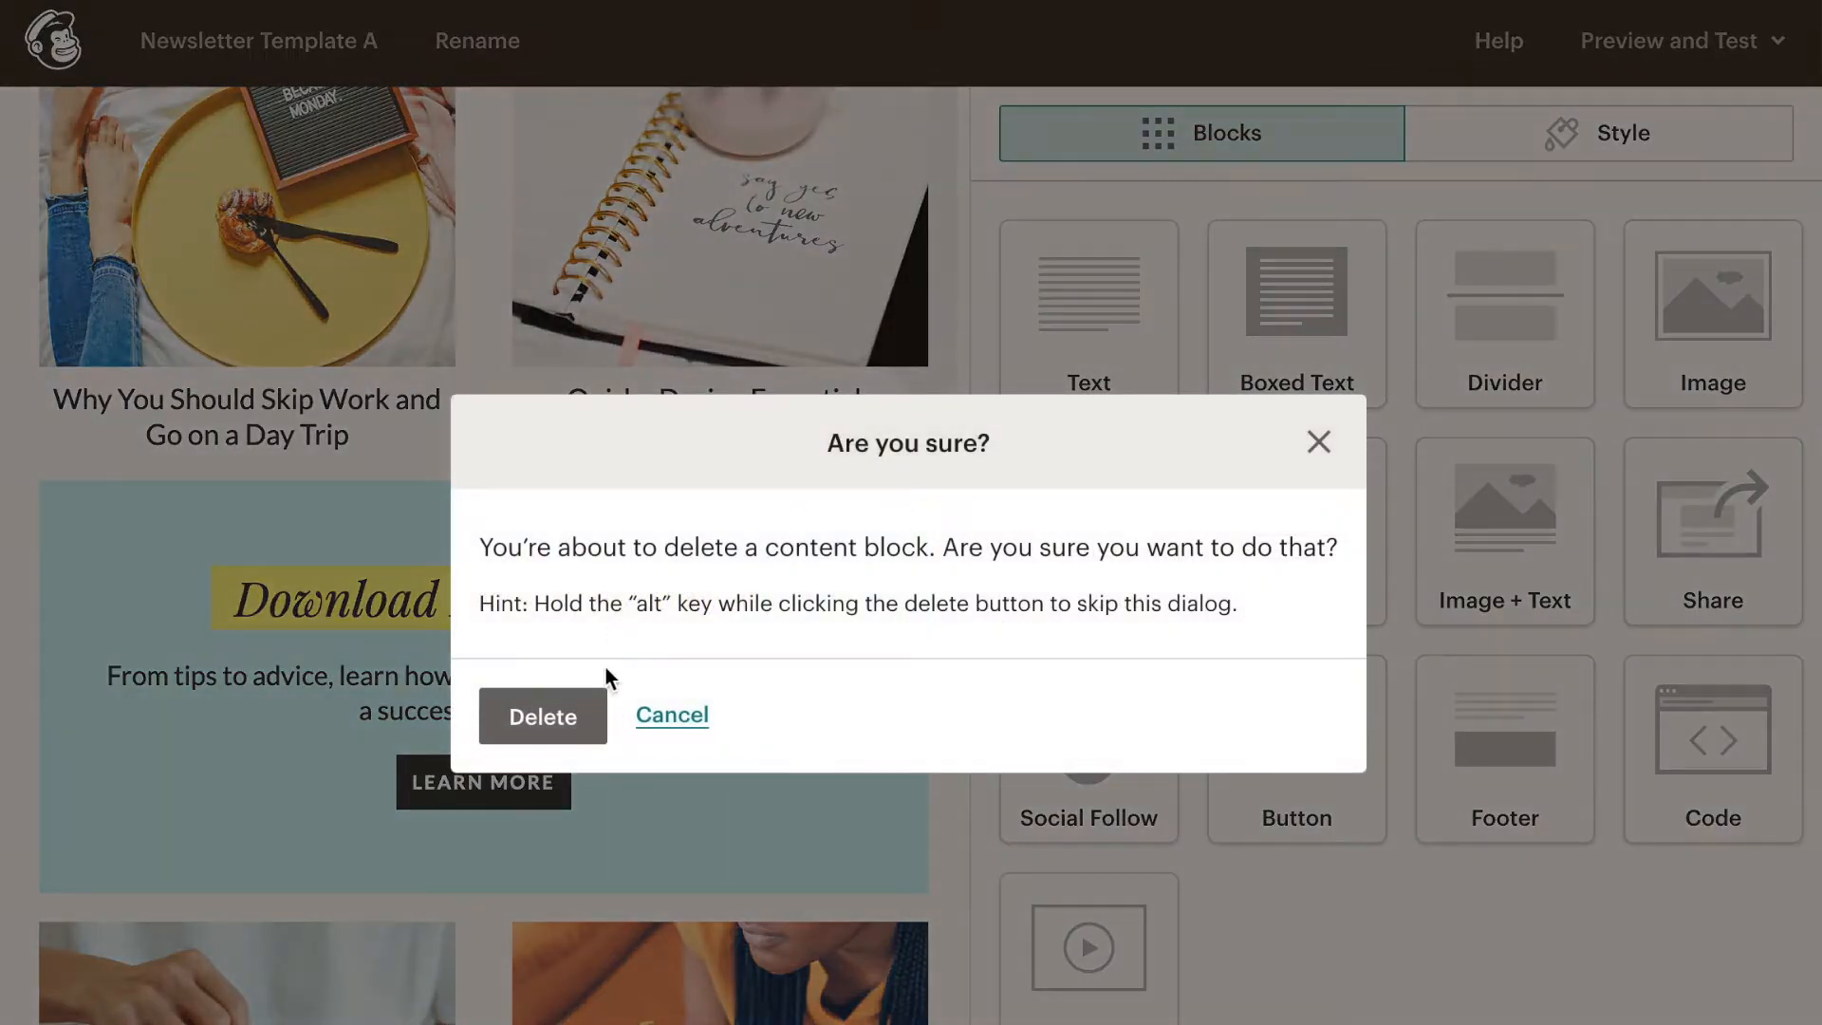
click(672, 714)
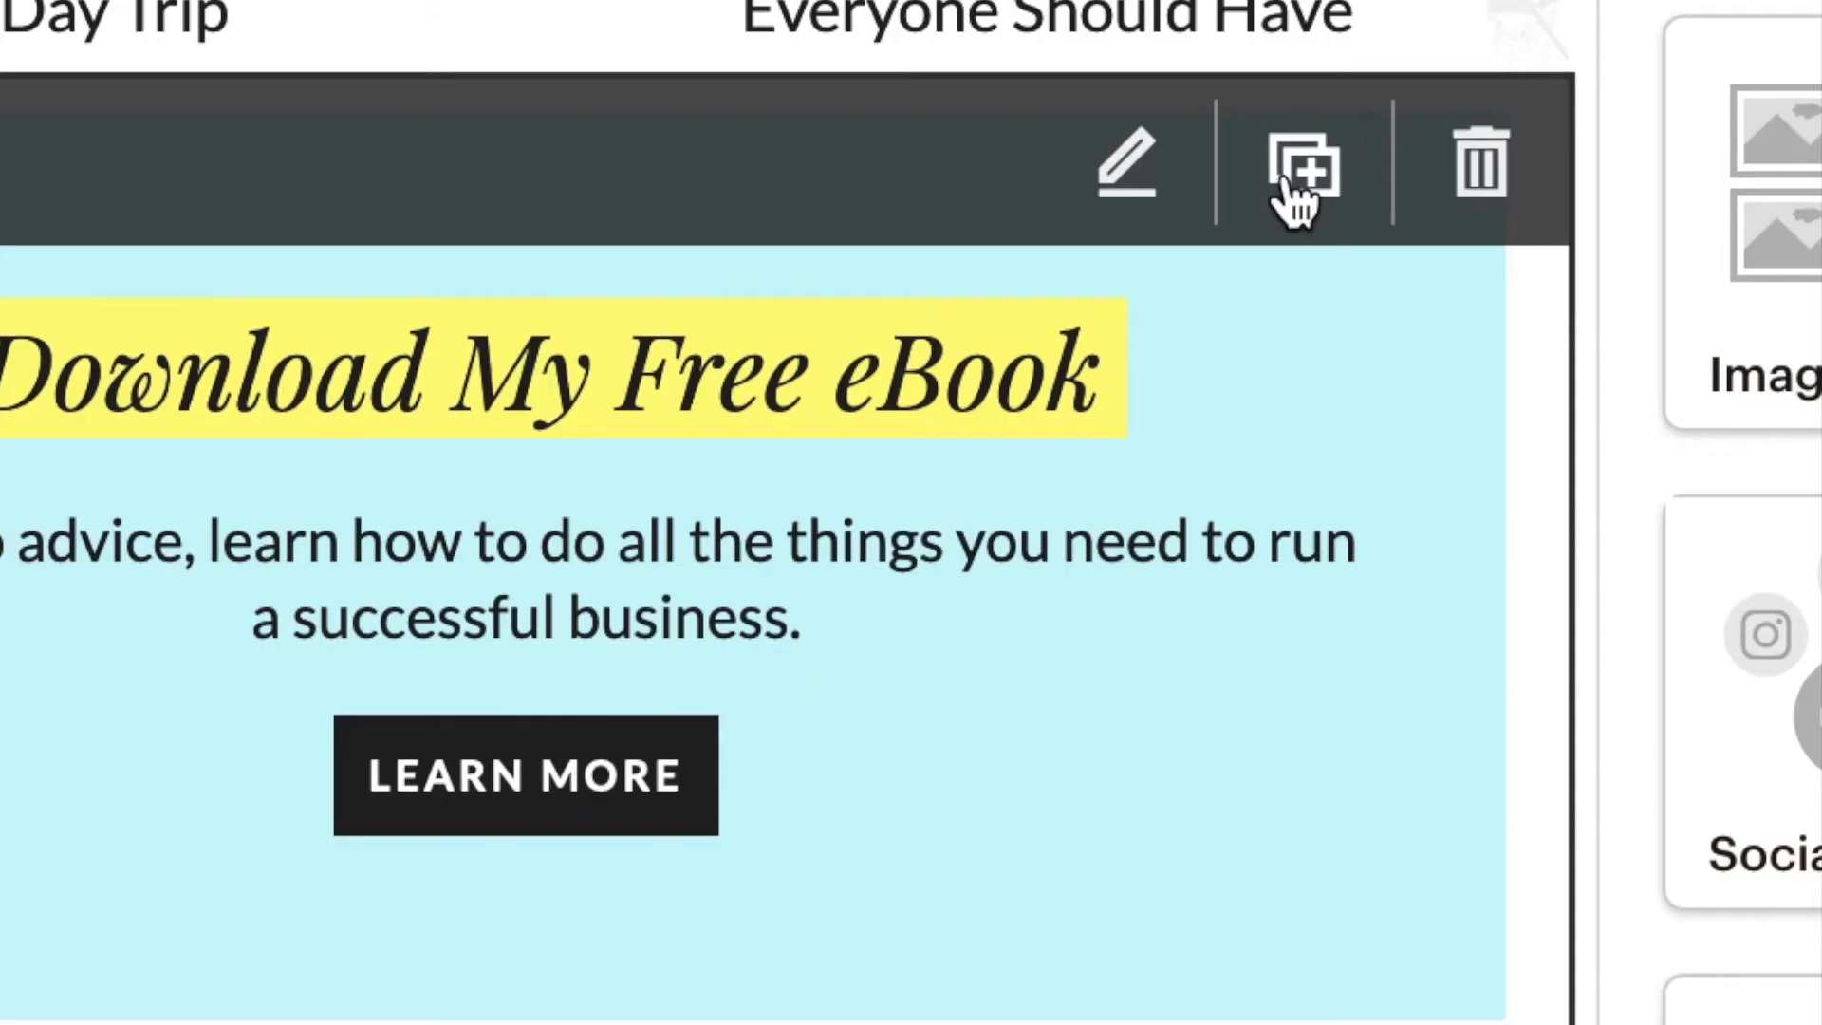
click(1302, 176)
scroll(699, 521, up, 8)
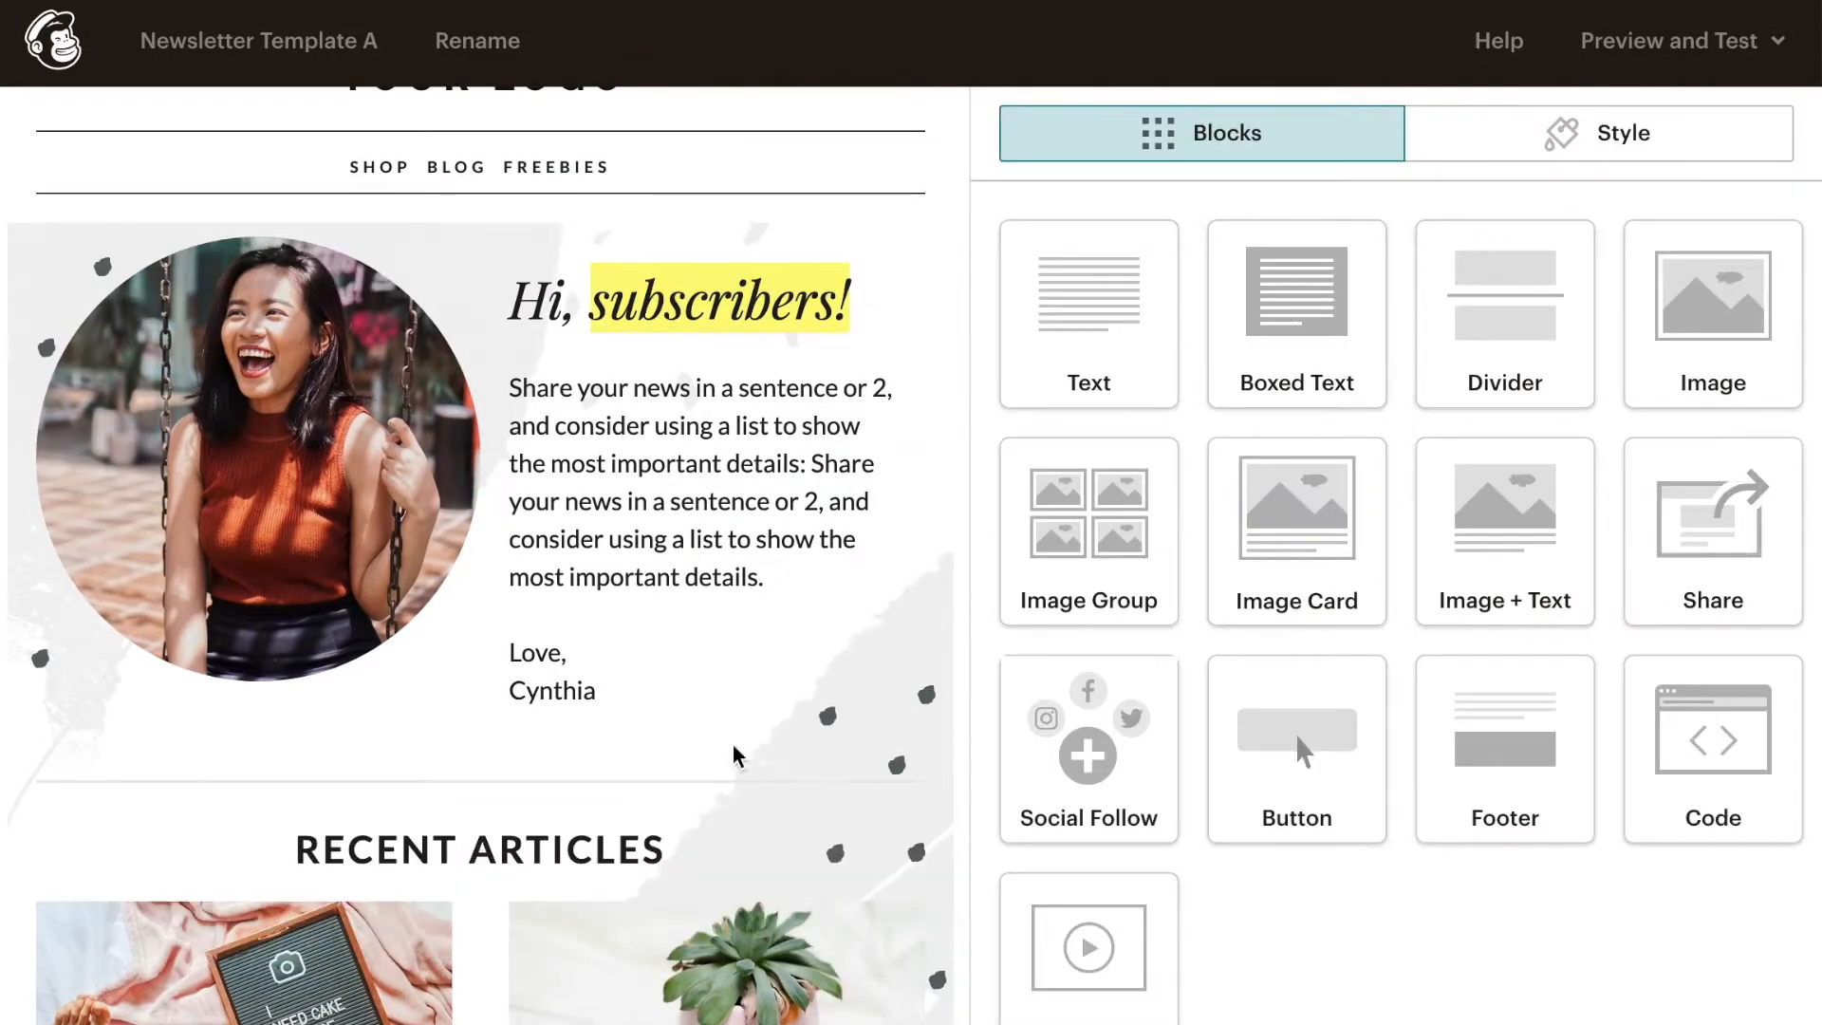
- Replace the "YOUR LOGO" placeholder in the header with the PHOTOGRAPHY(2).png logo and save the image block
scroll(736, 752, up, 2)
mouse_move(664, 411)
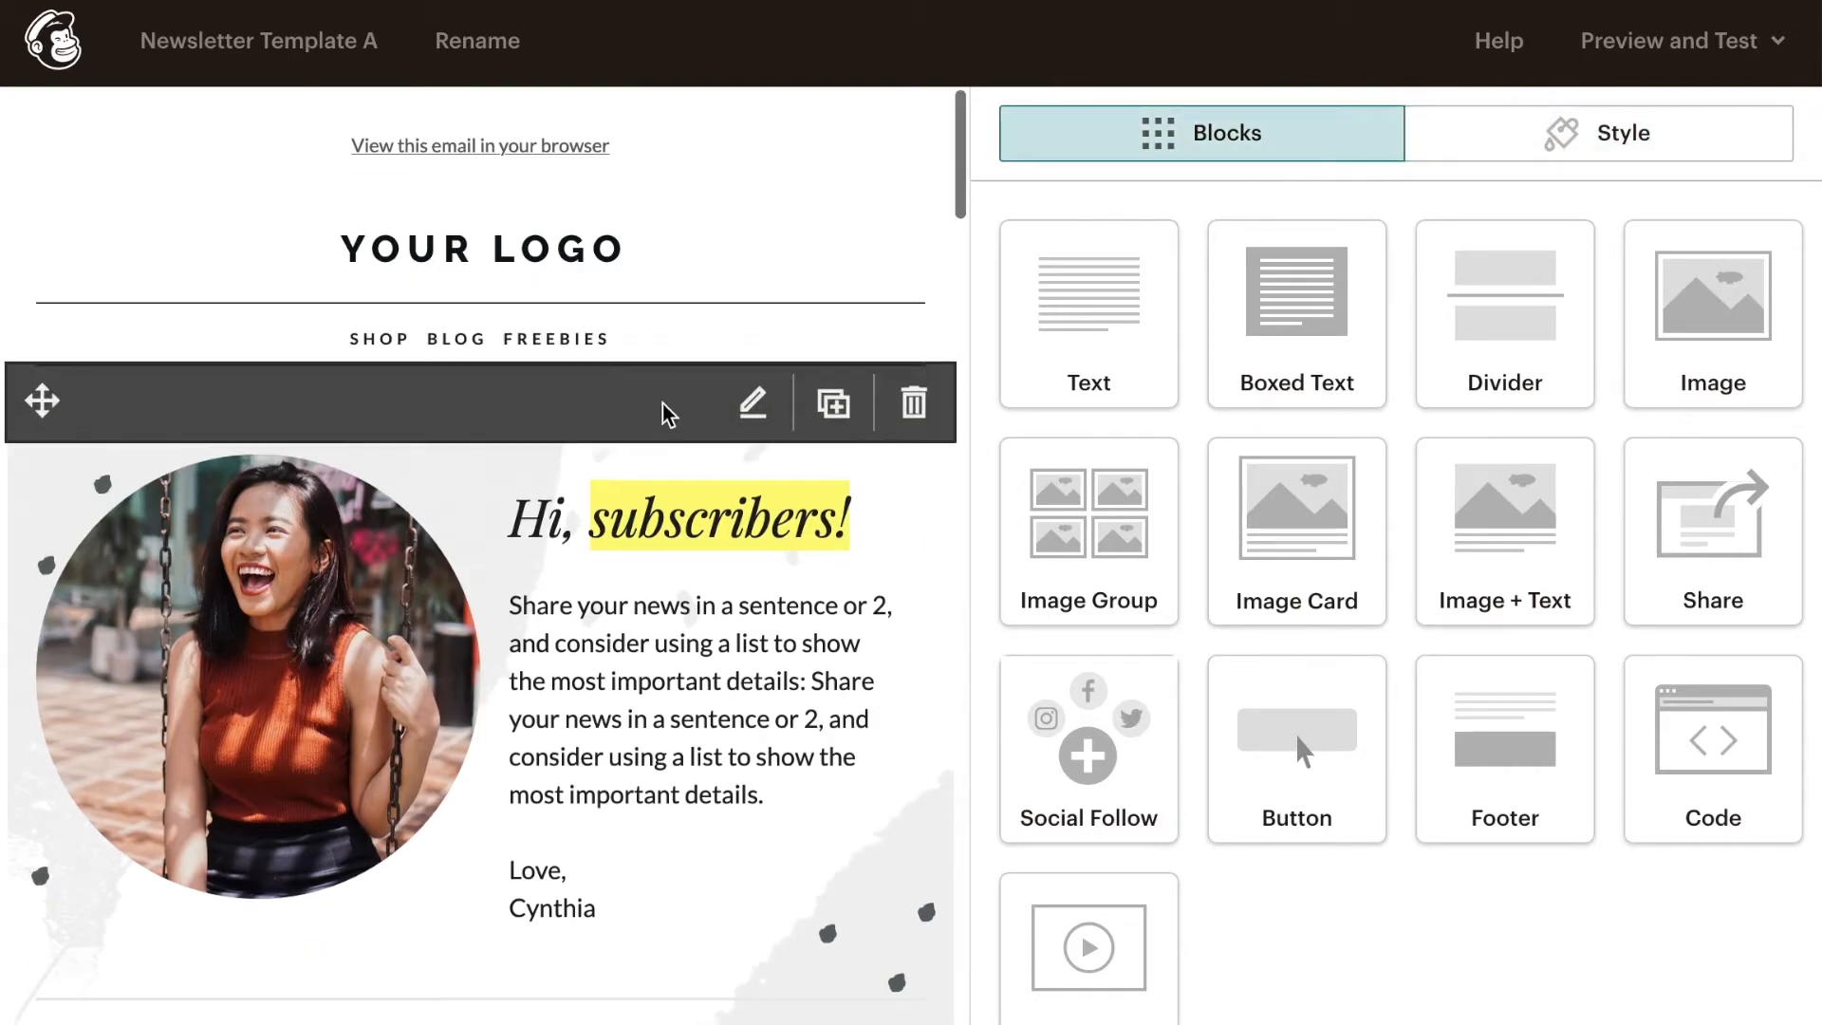
click(525, 251)
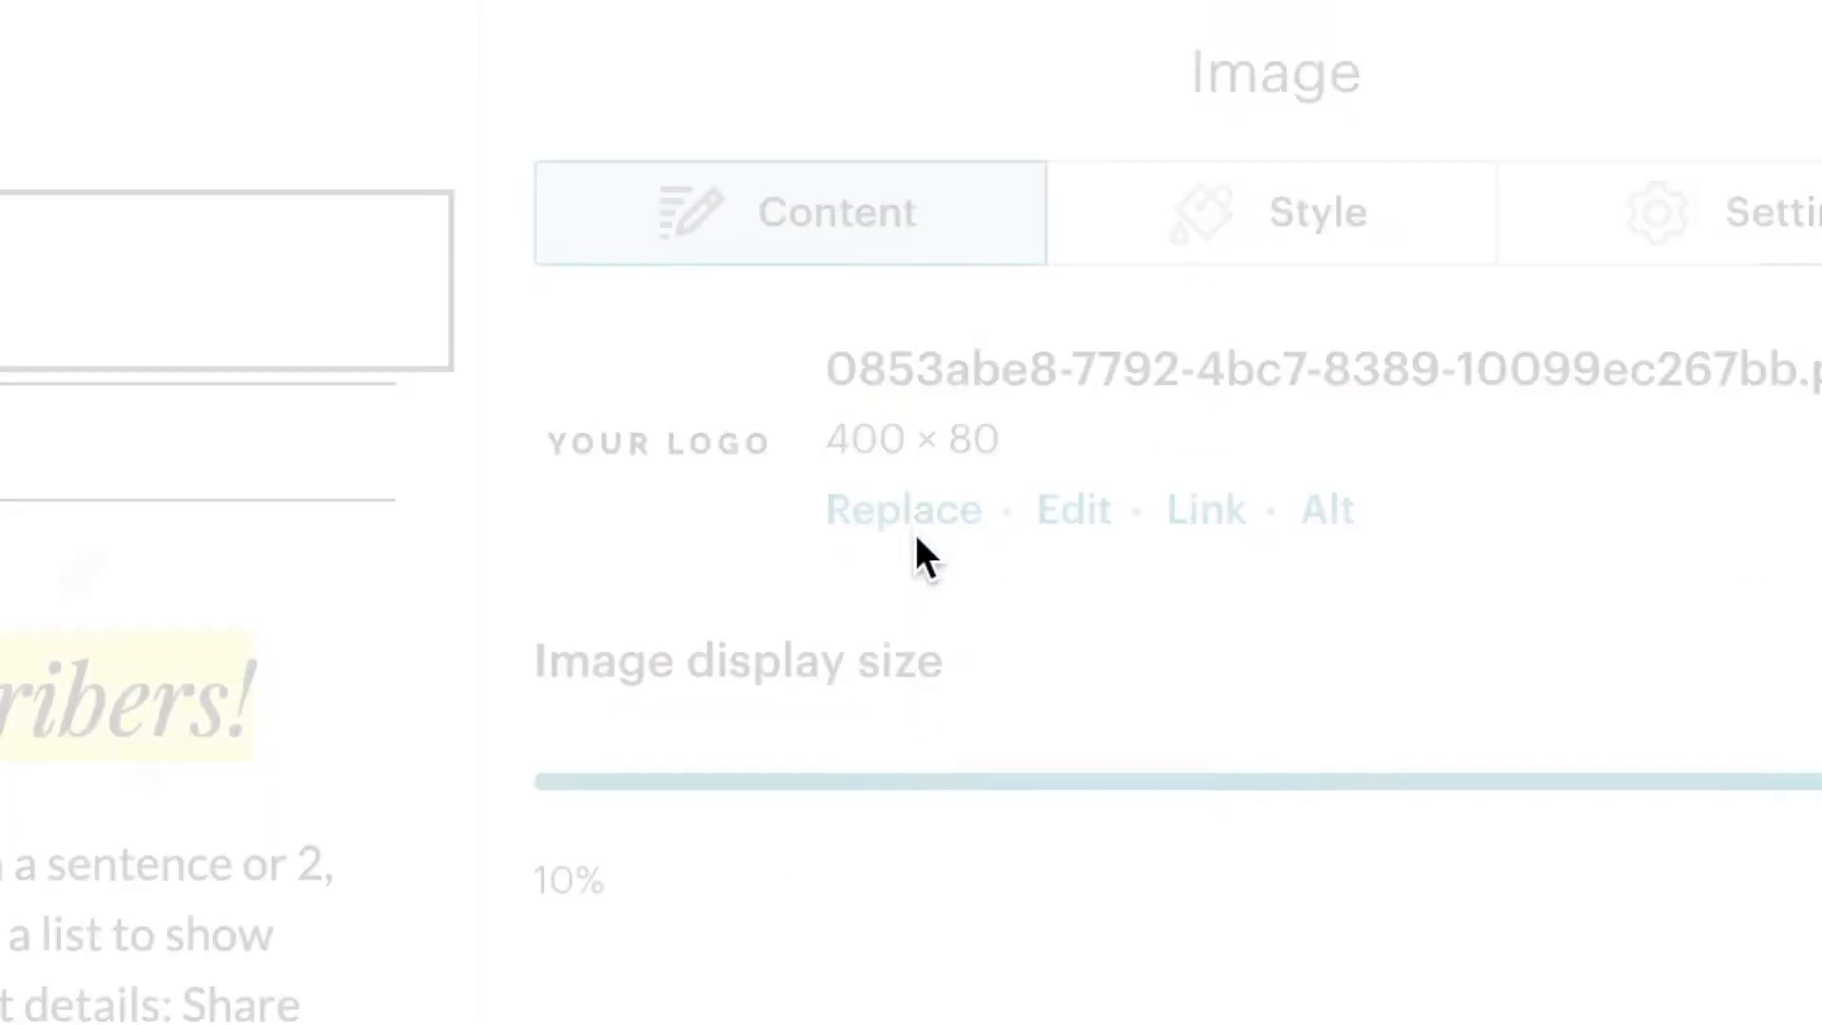
click(906, 517)
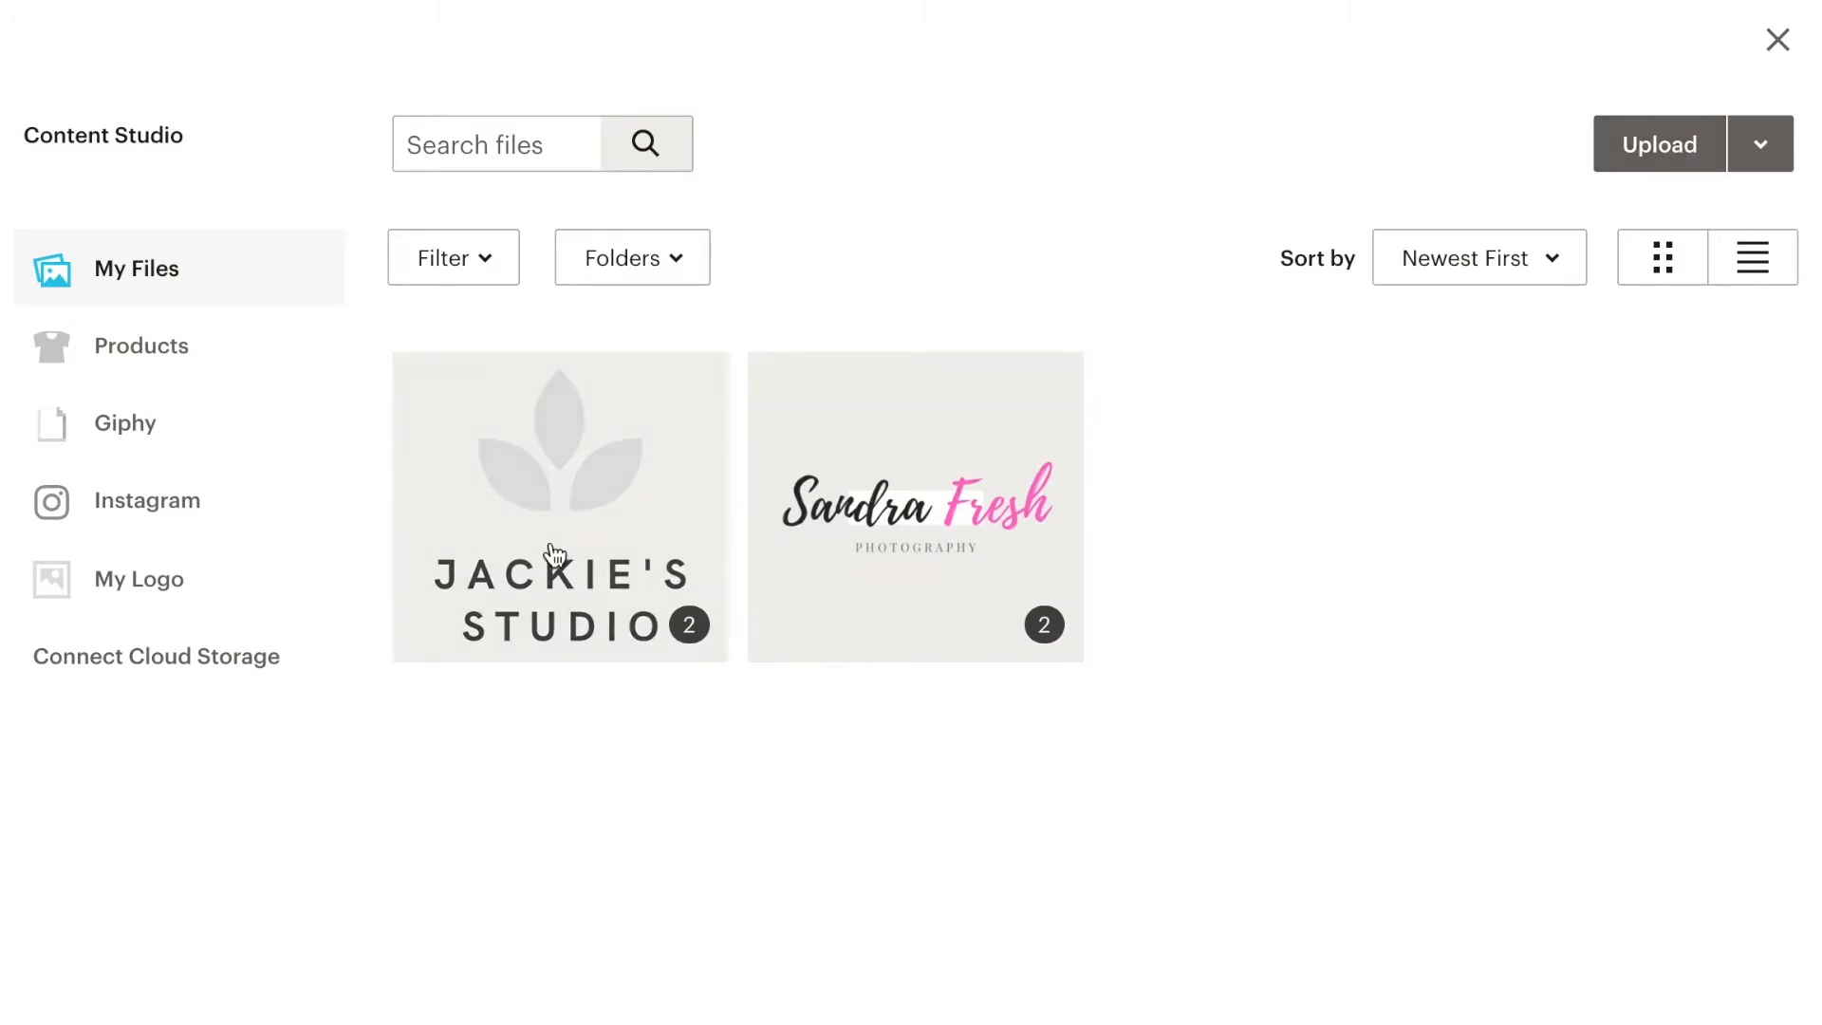
click(871, 549)
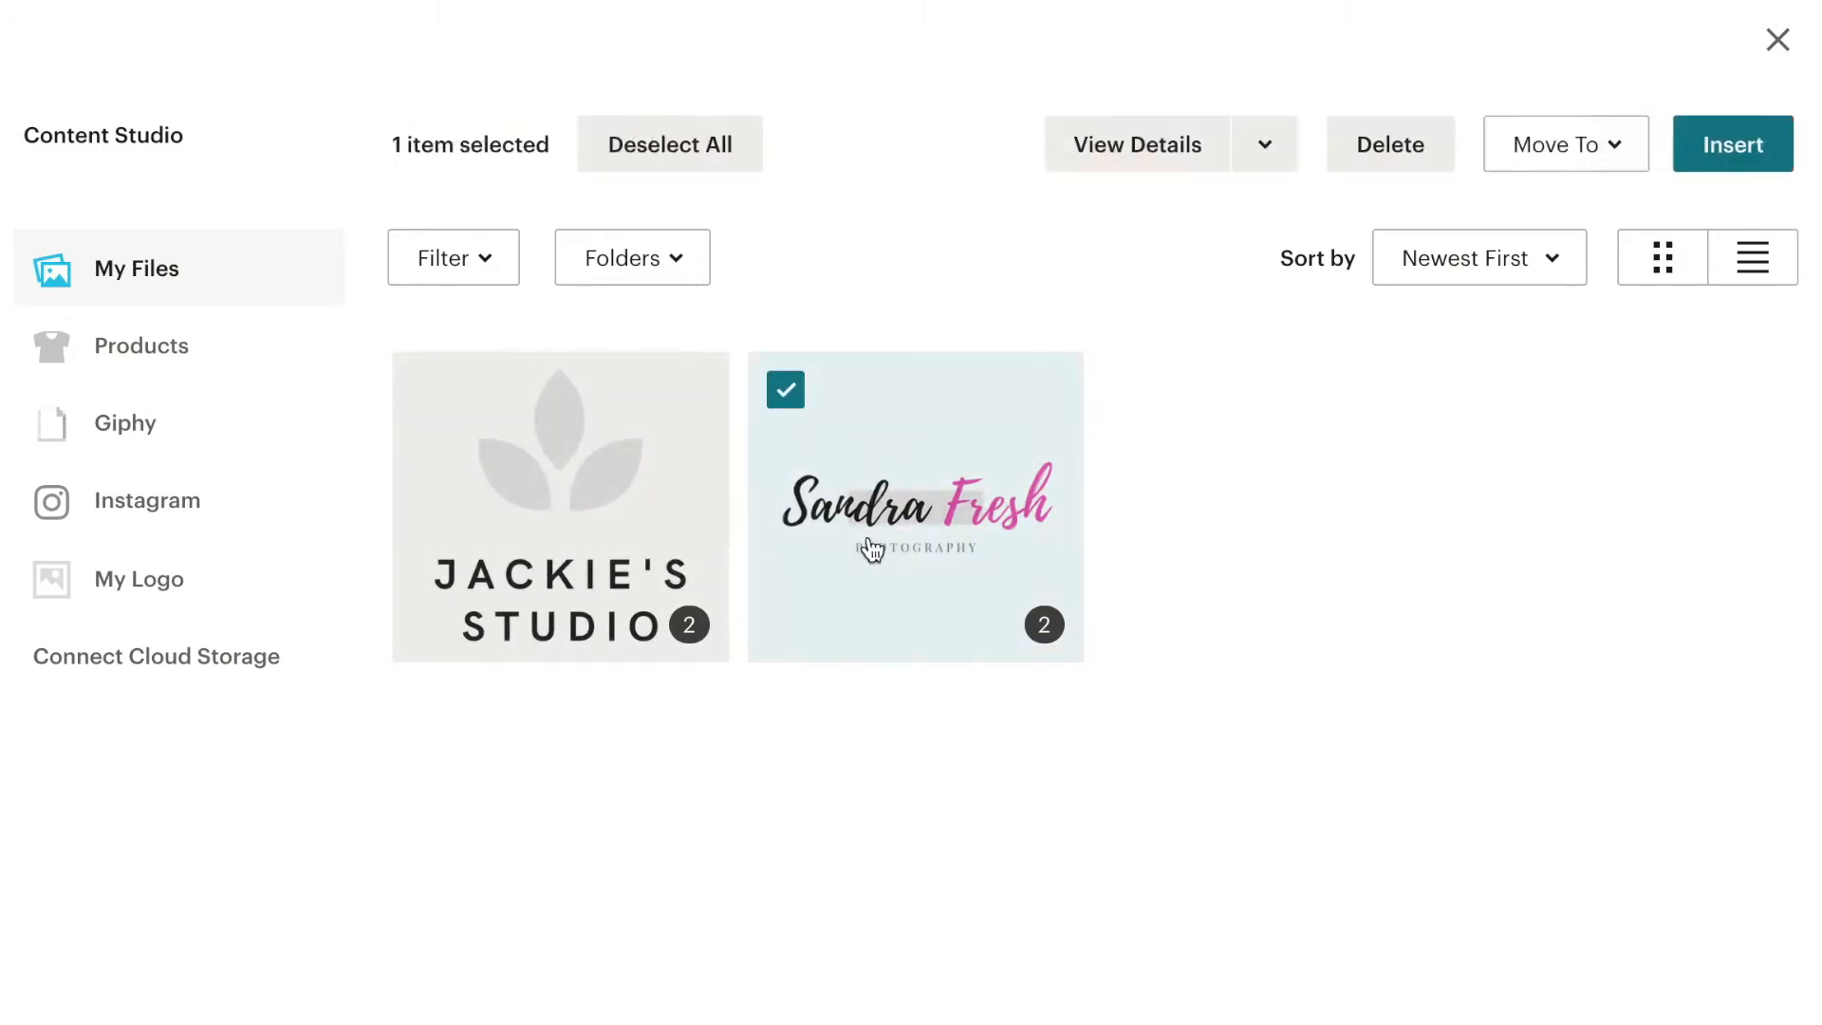
click(1722, 162)
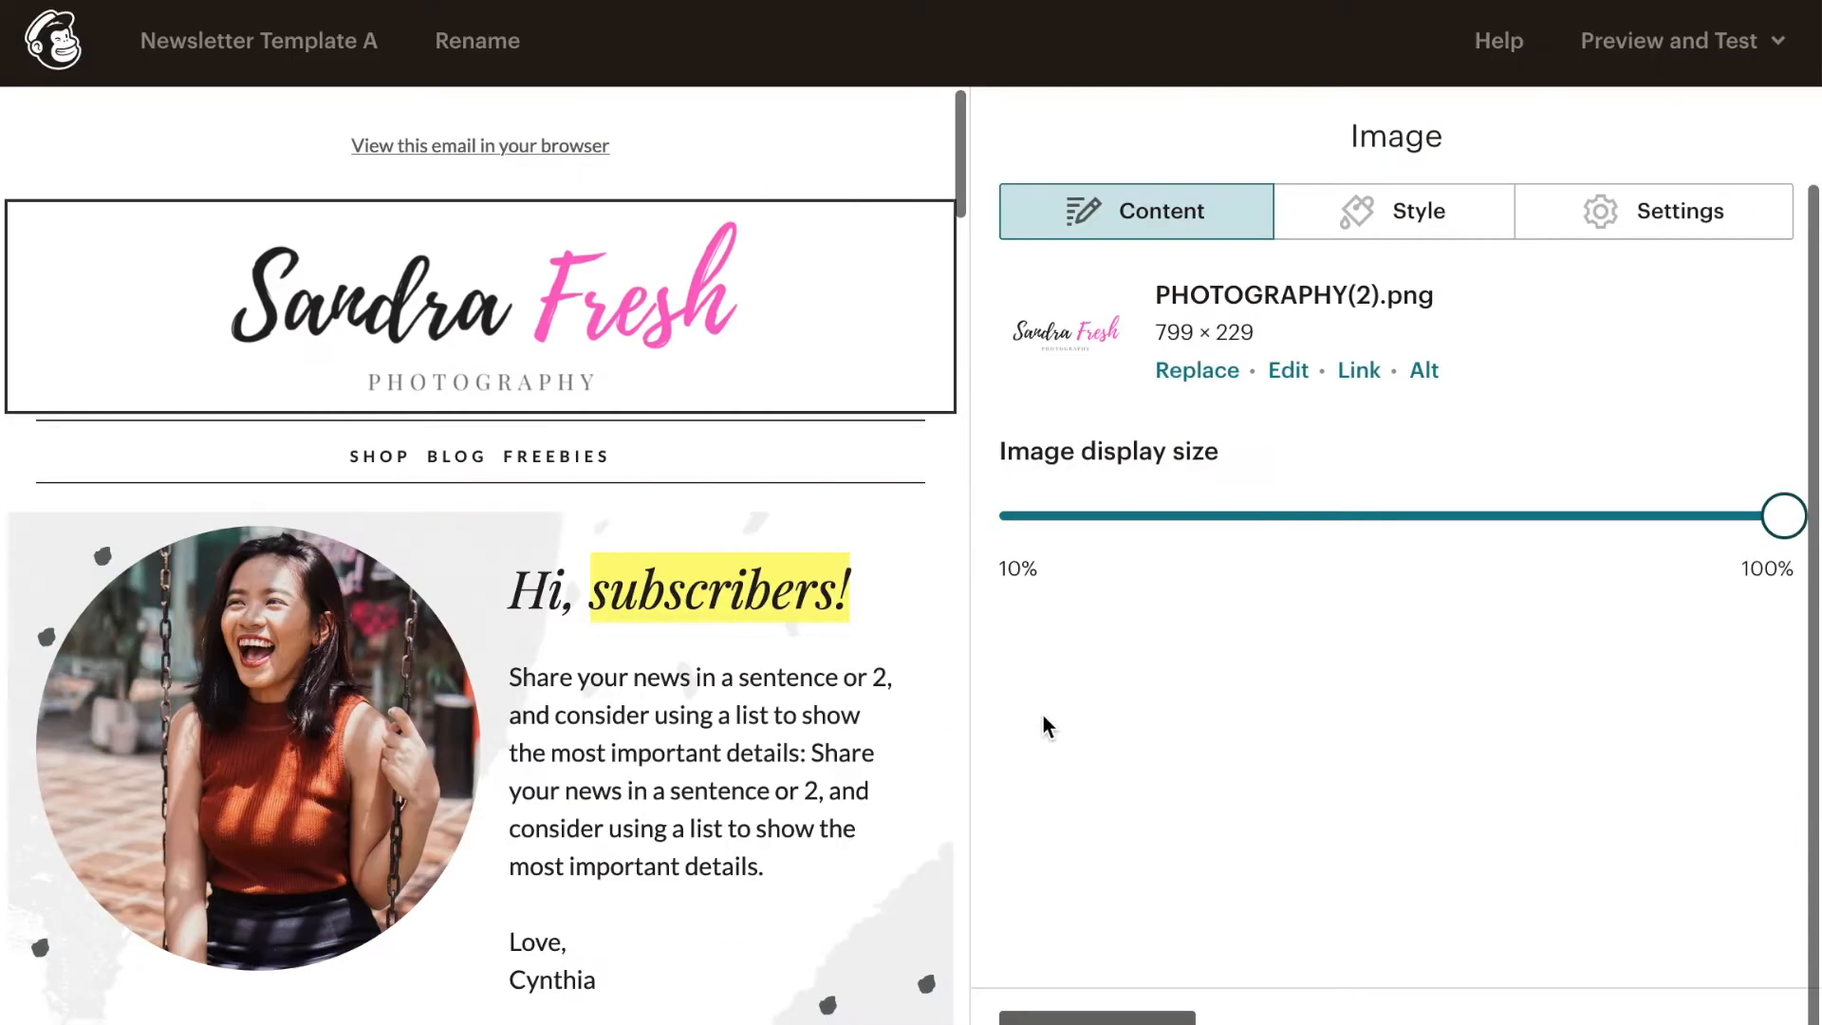
drag(1782, 517, 1810, 690)
click(1101, 1017)
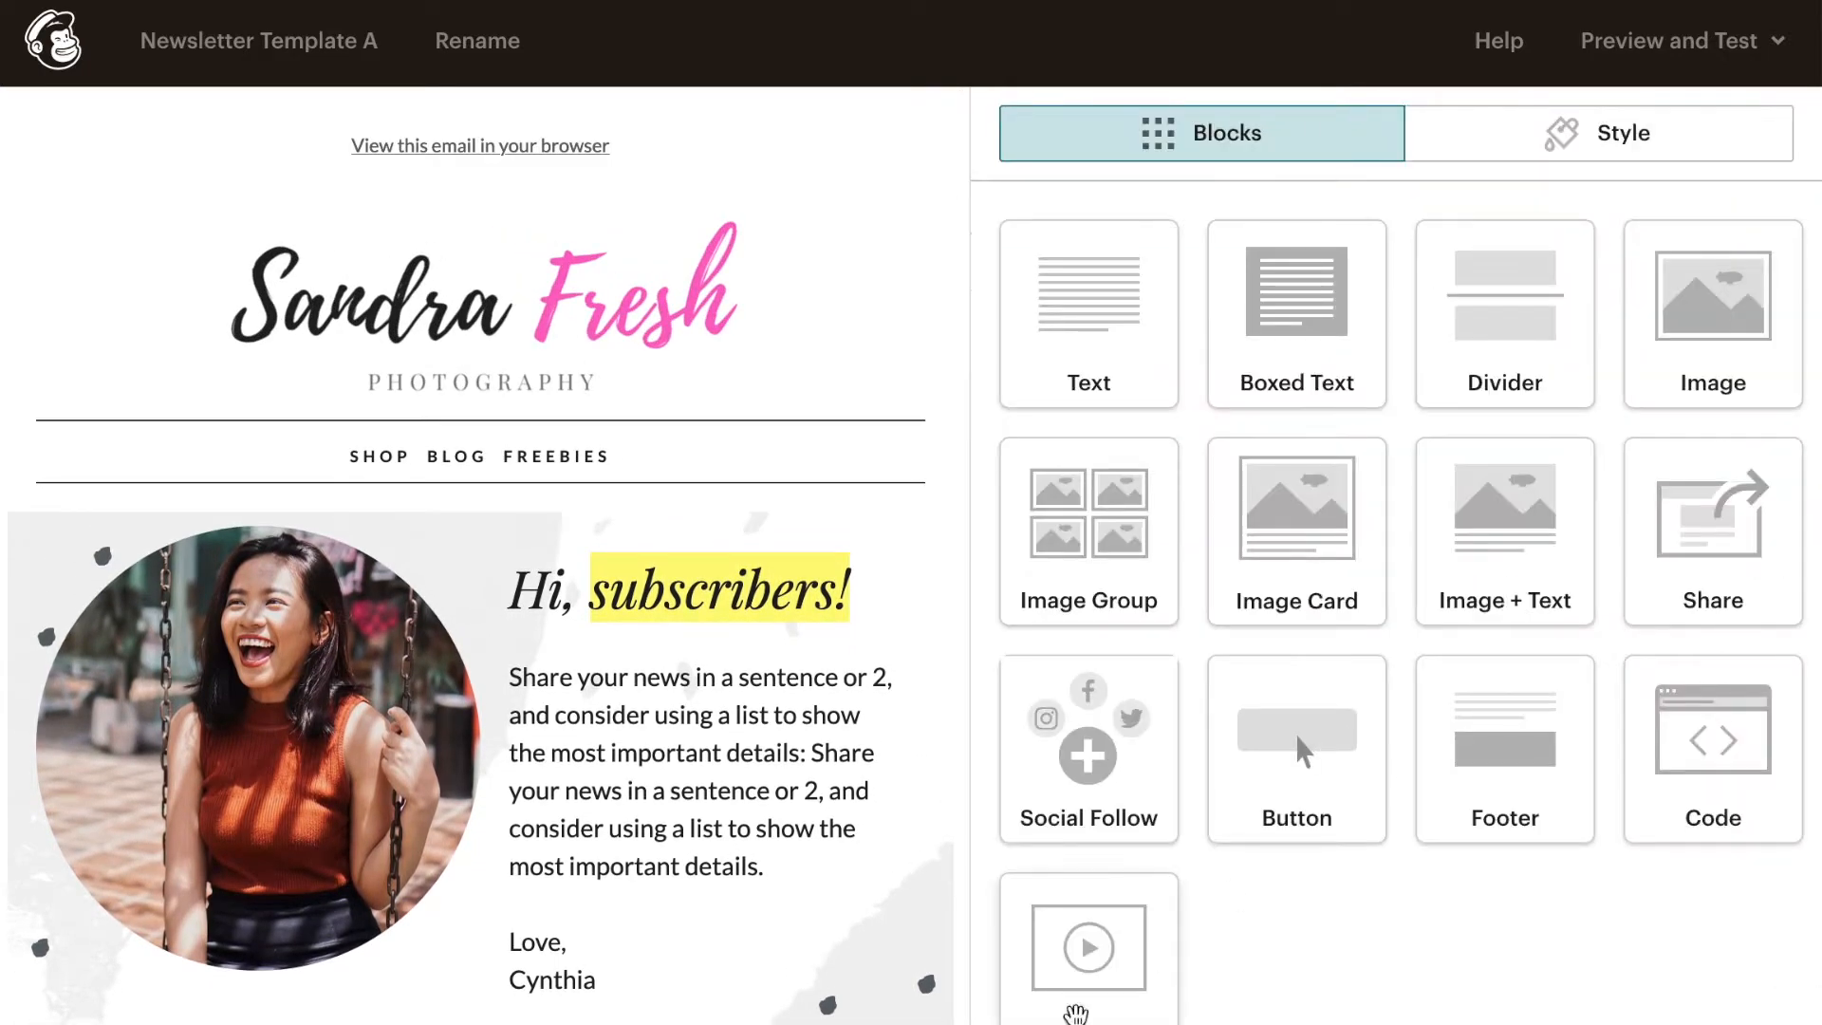
- Replace the circular portrait in the greeting image card with the Unsplash photo of the woman in front of palm trees
click(257, 749)
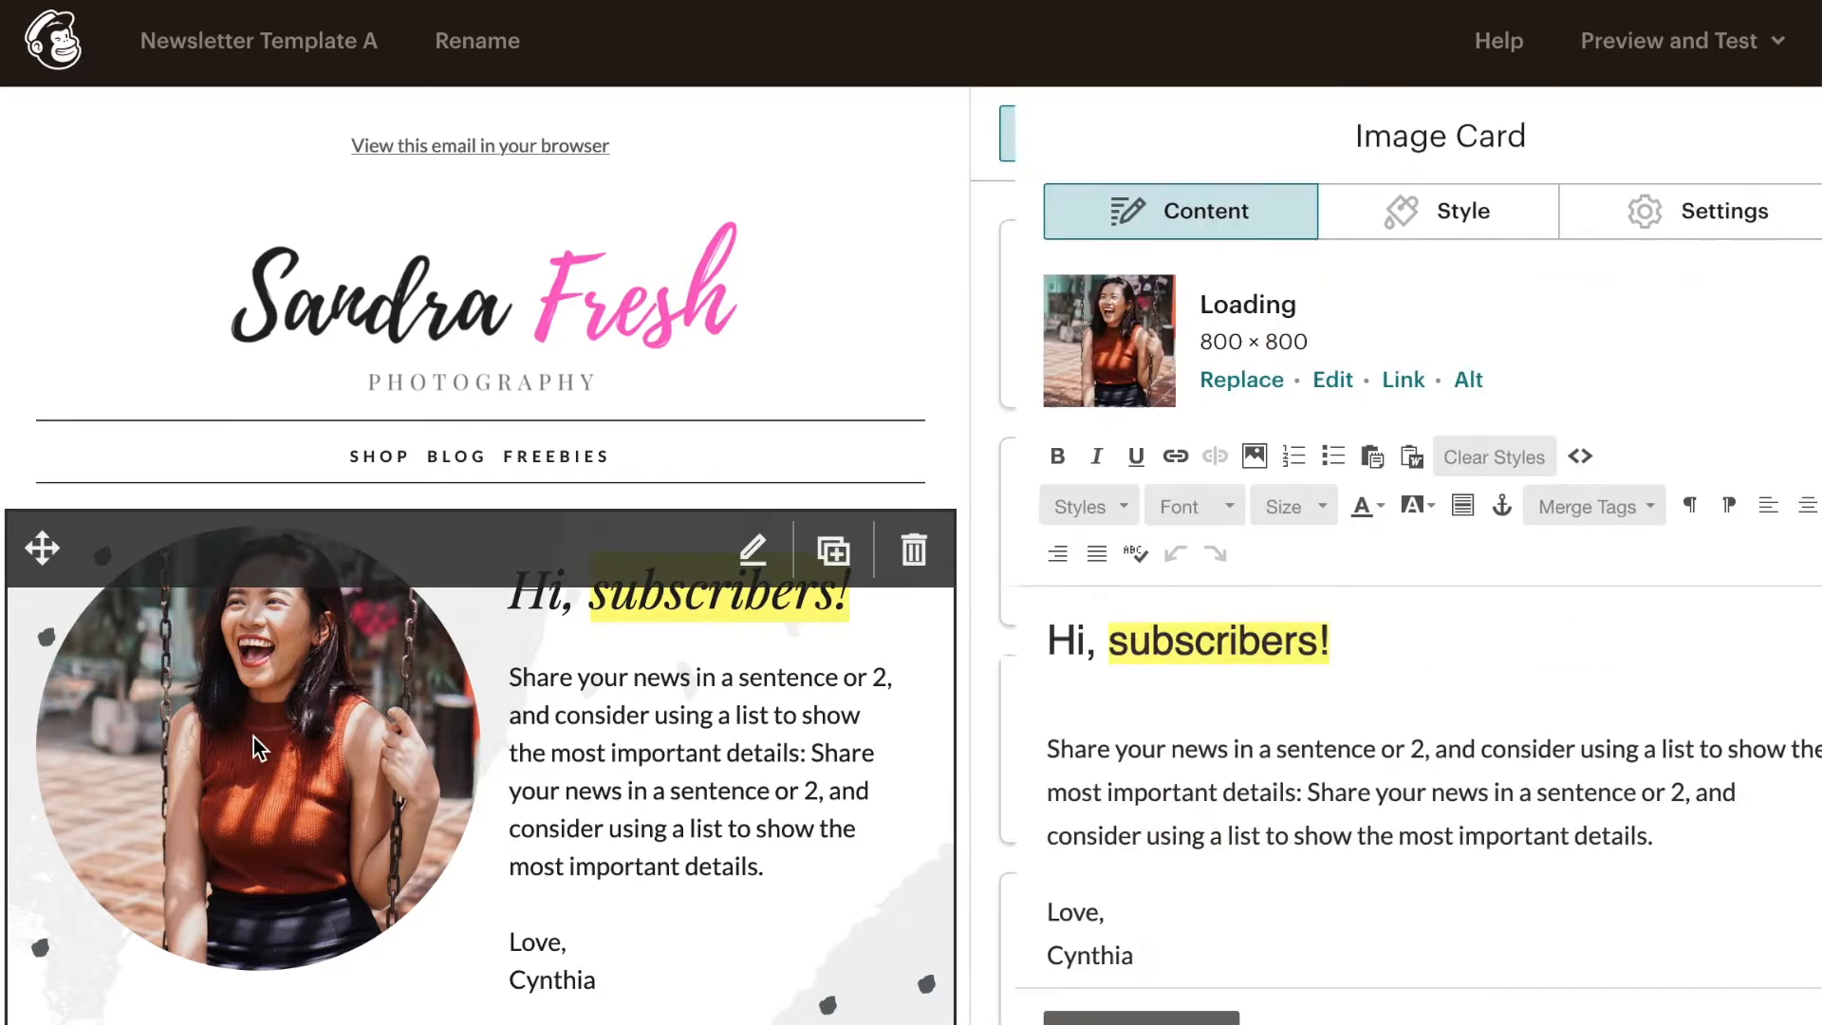
click(1220, 383)
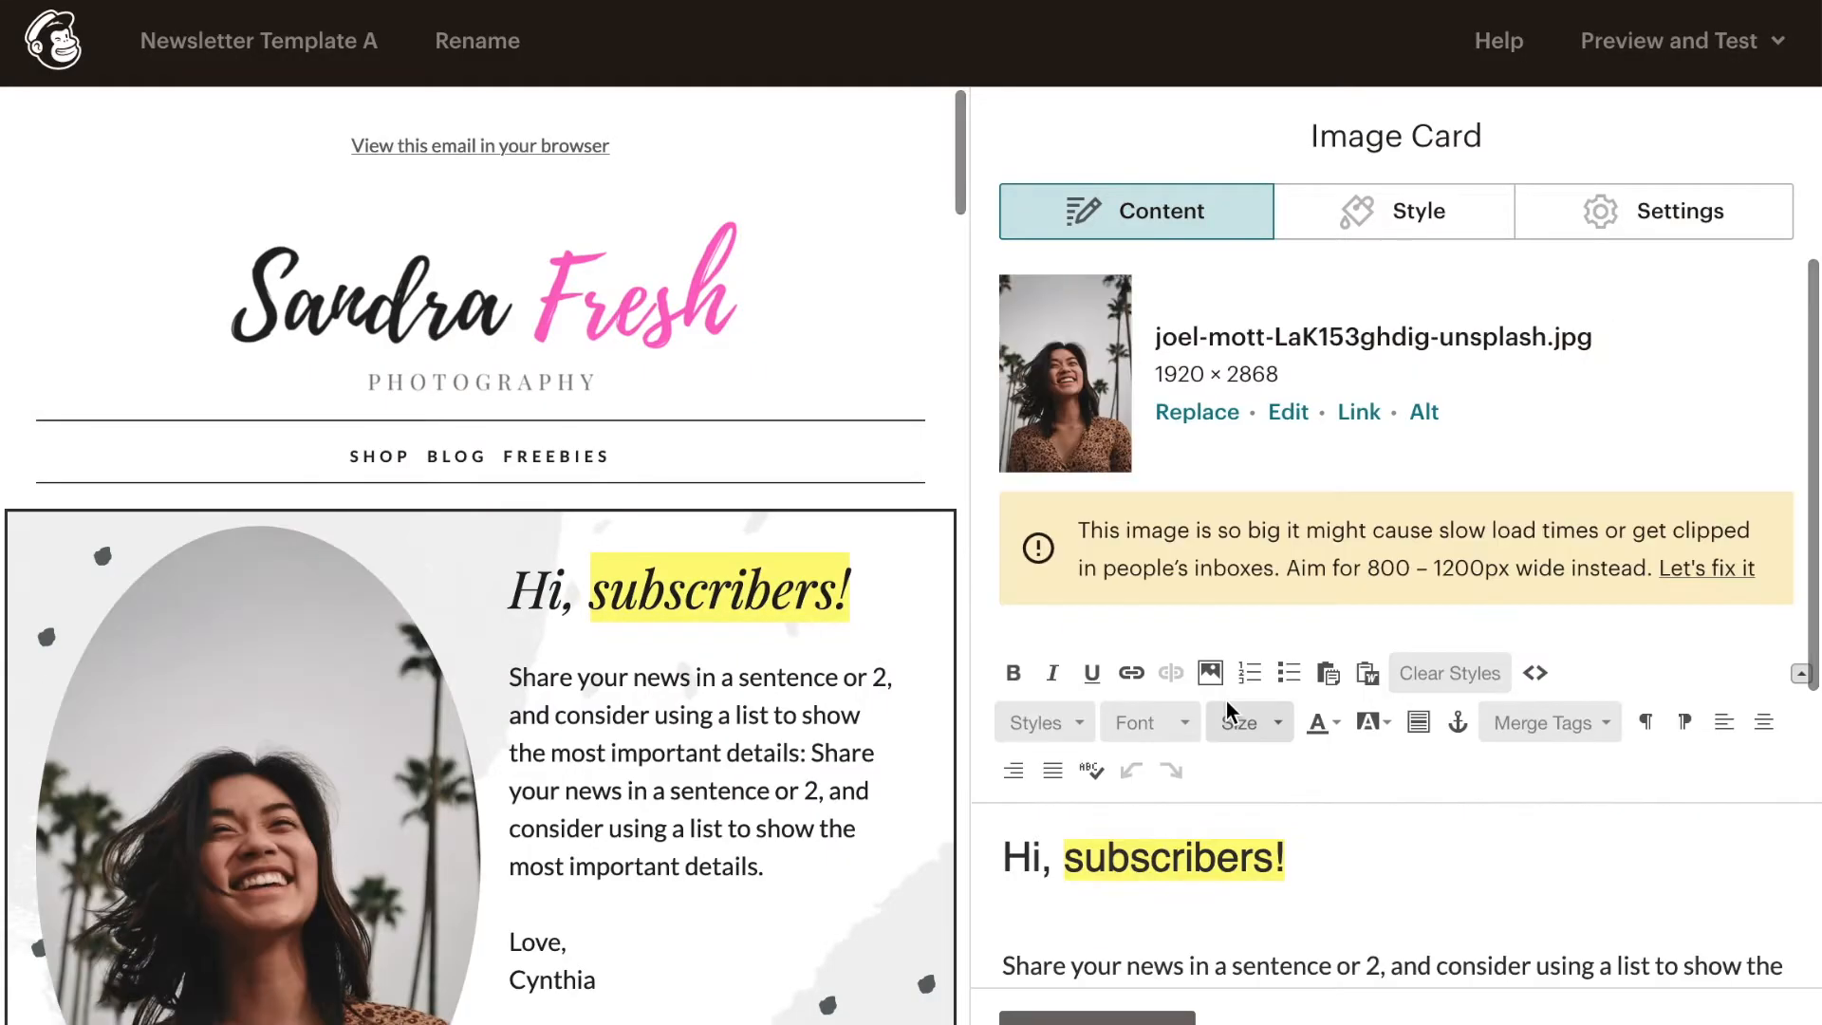
scroll(753, 690, down, 3)
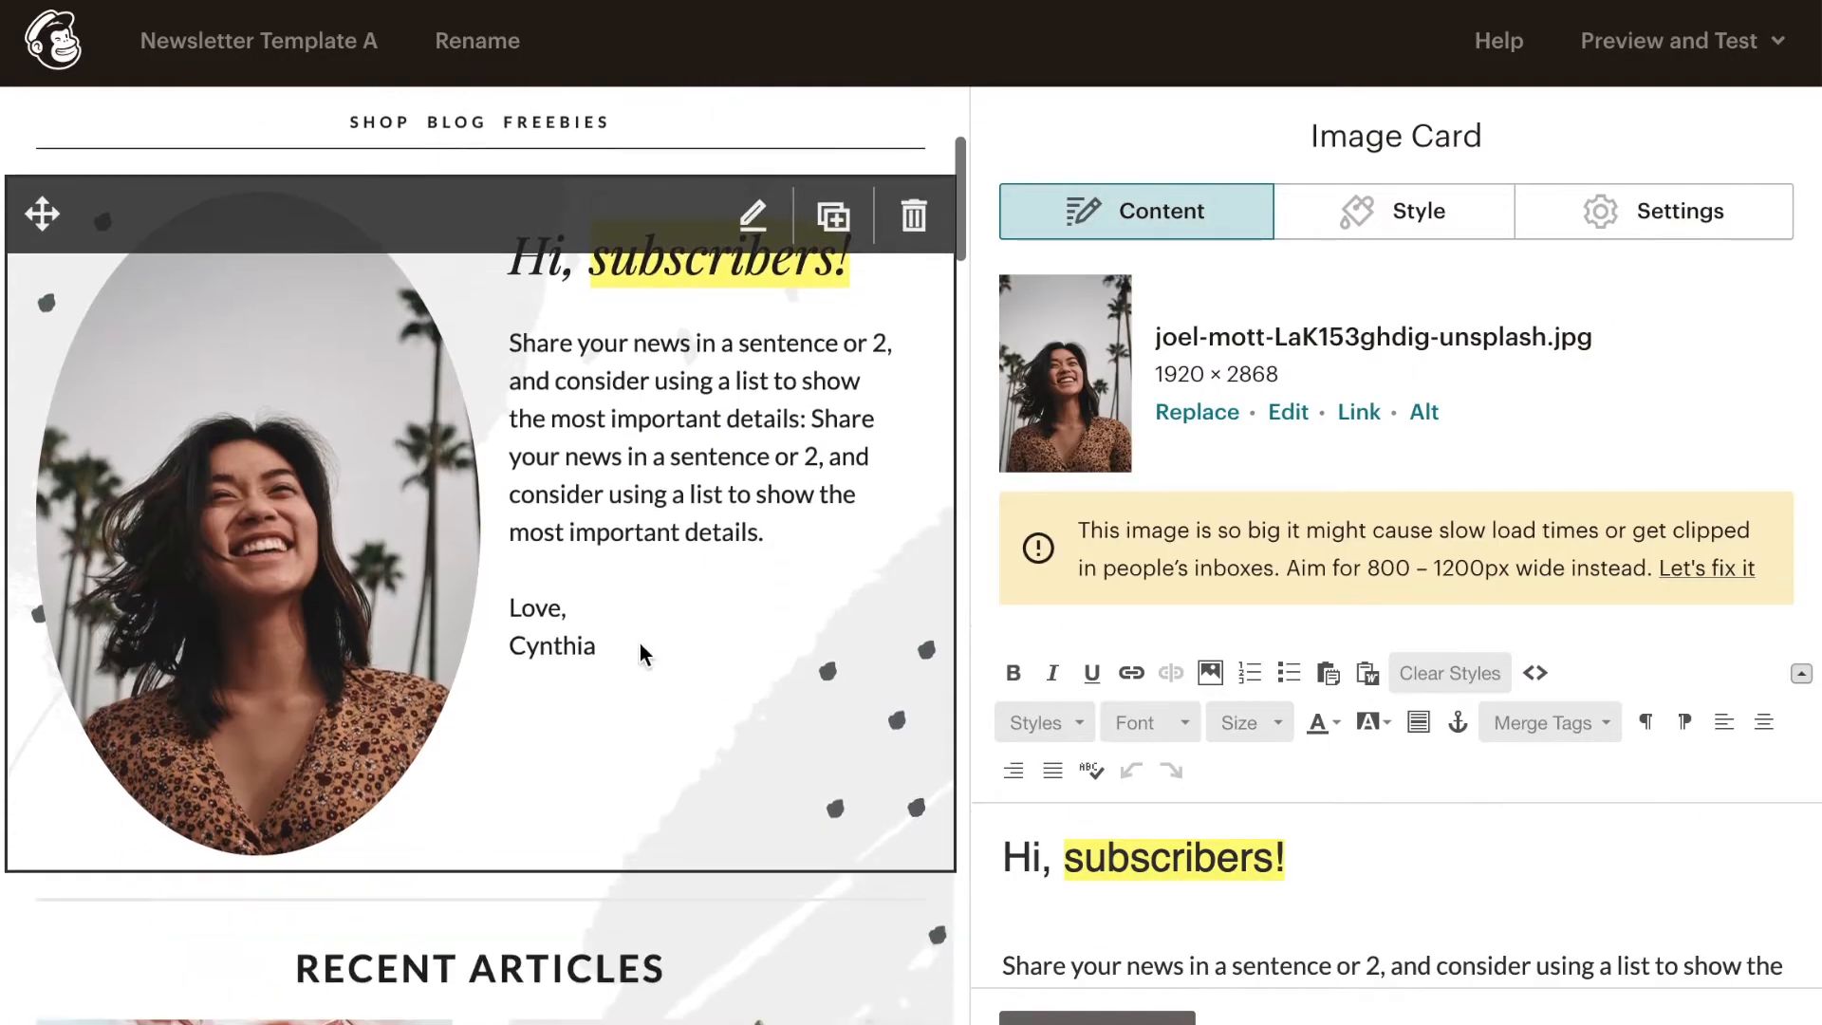
scroll(642, 651, up, 2)
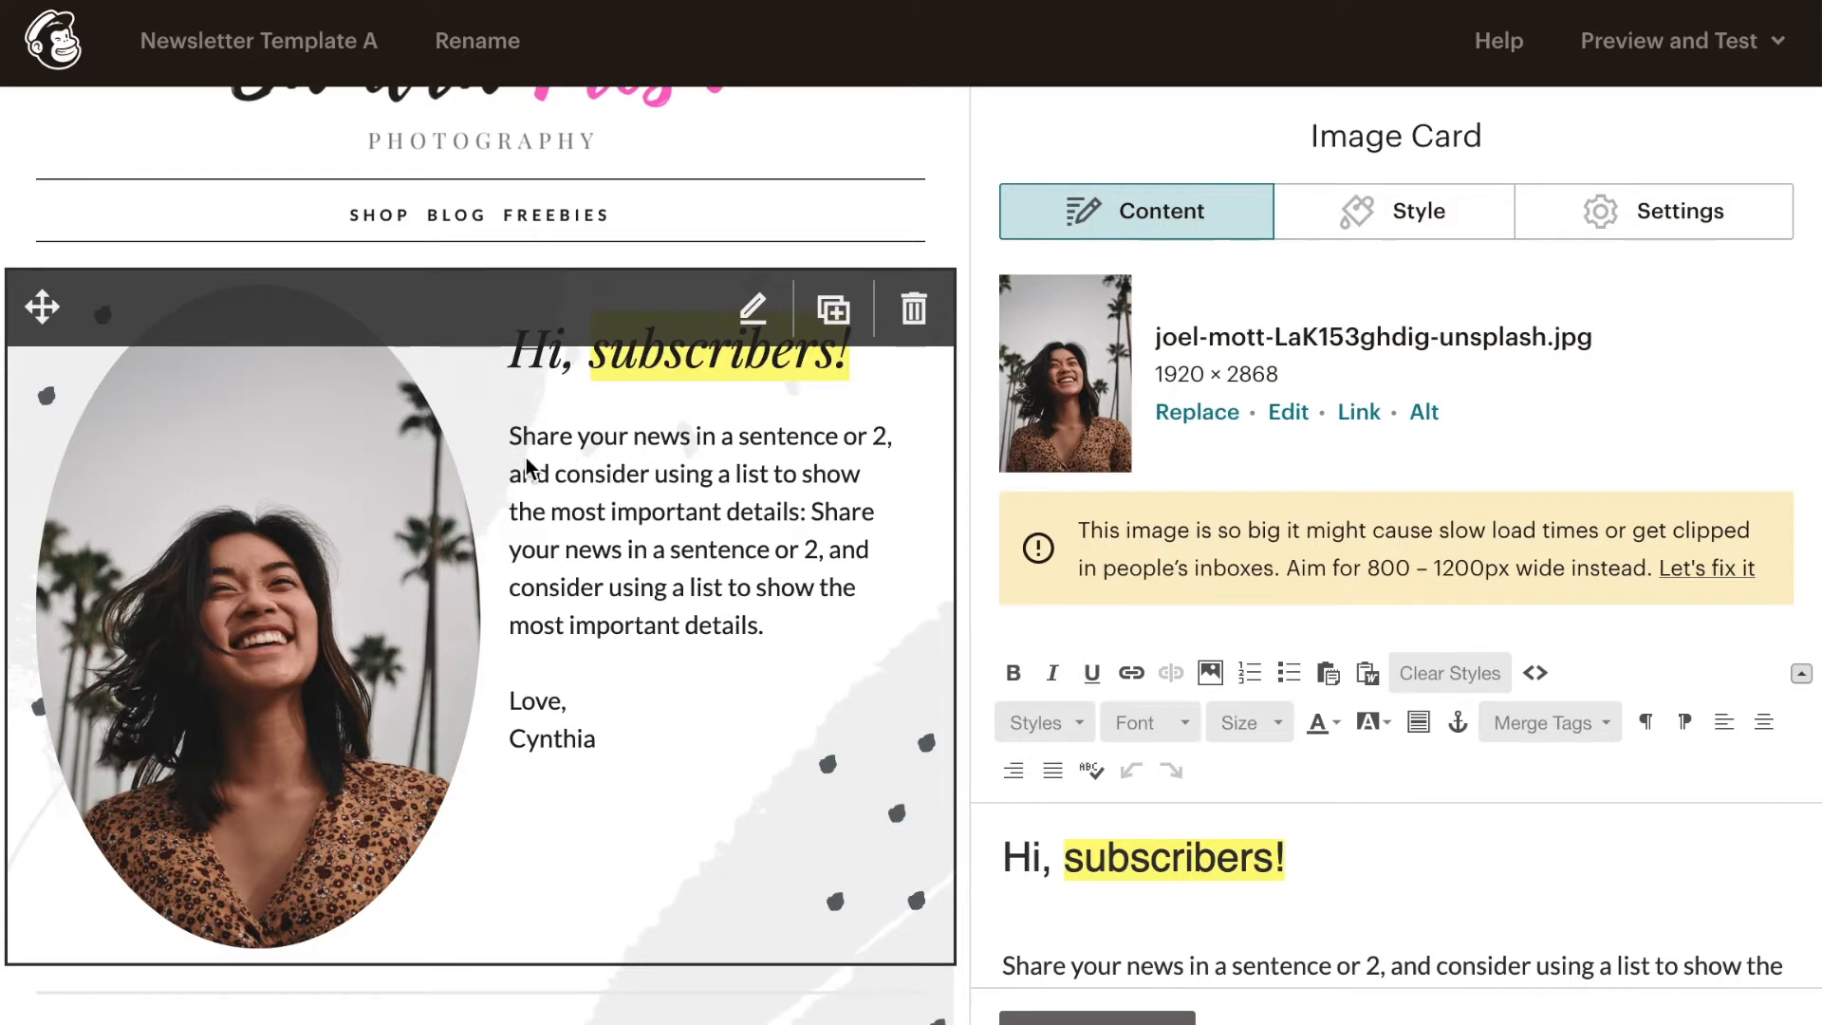
scroll(560, 890, up, 2)
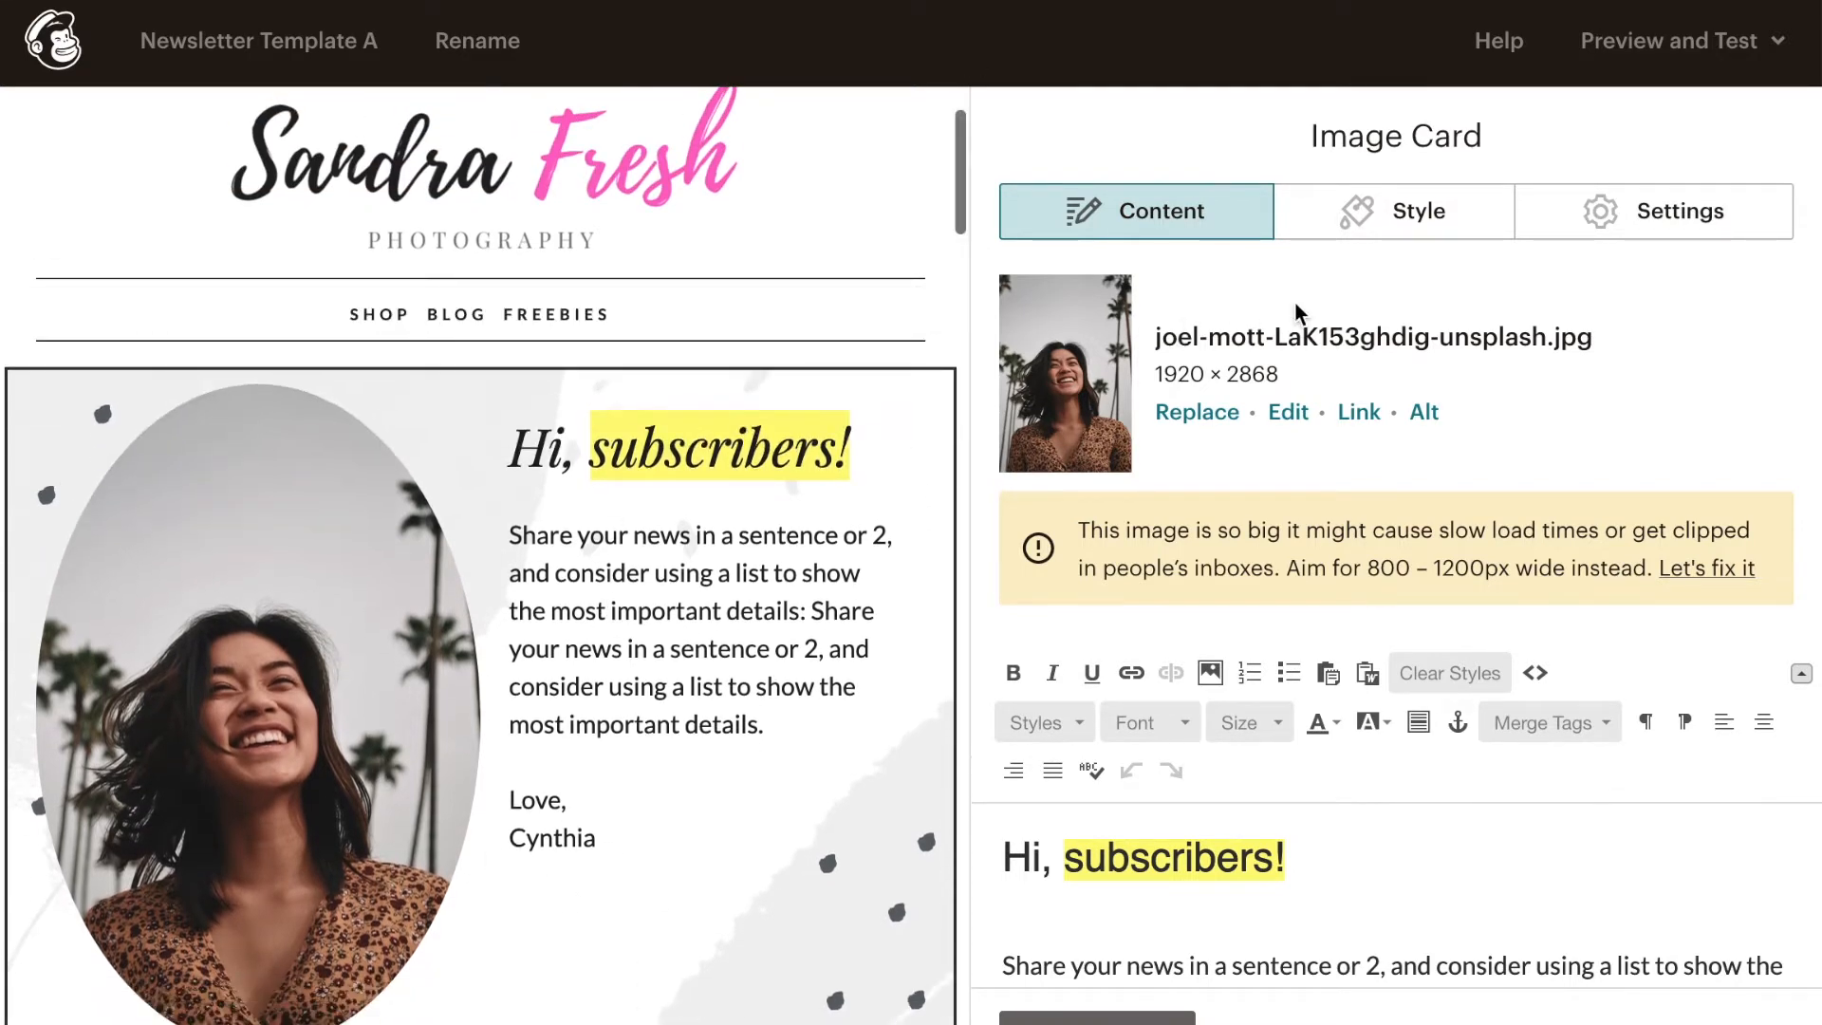
- Crop the new portrait to a square framing the woman's face and shoulders, and save the edited image
click(1291, 413)
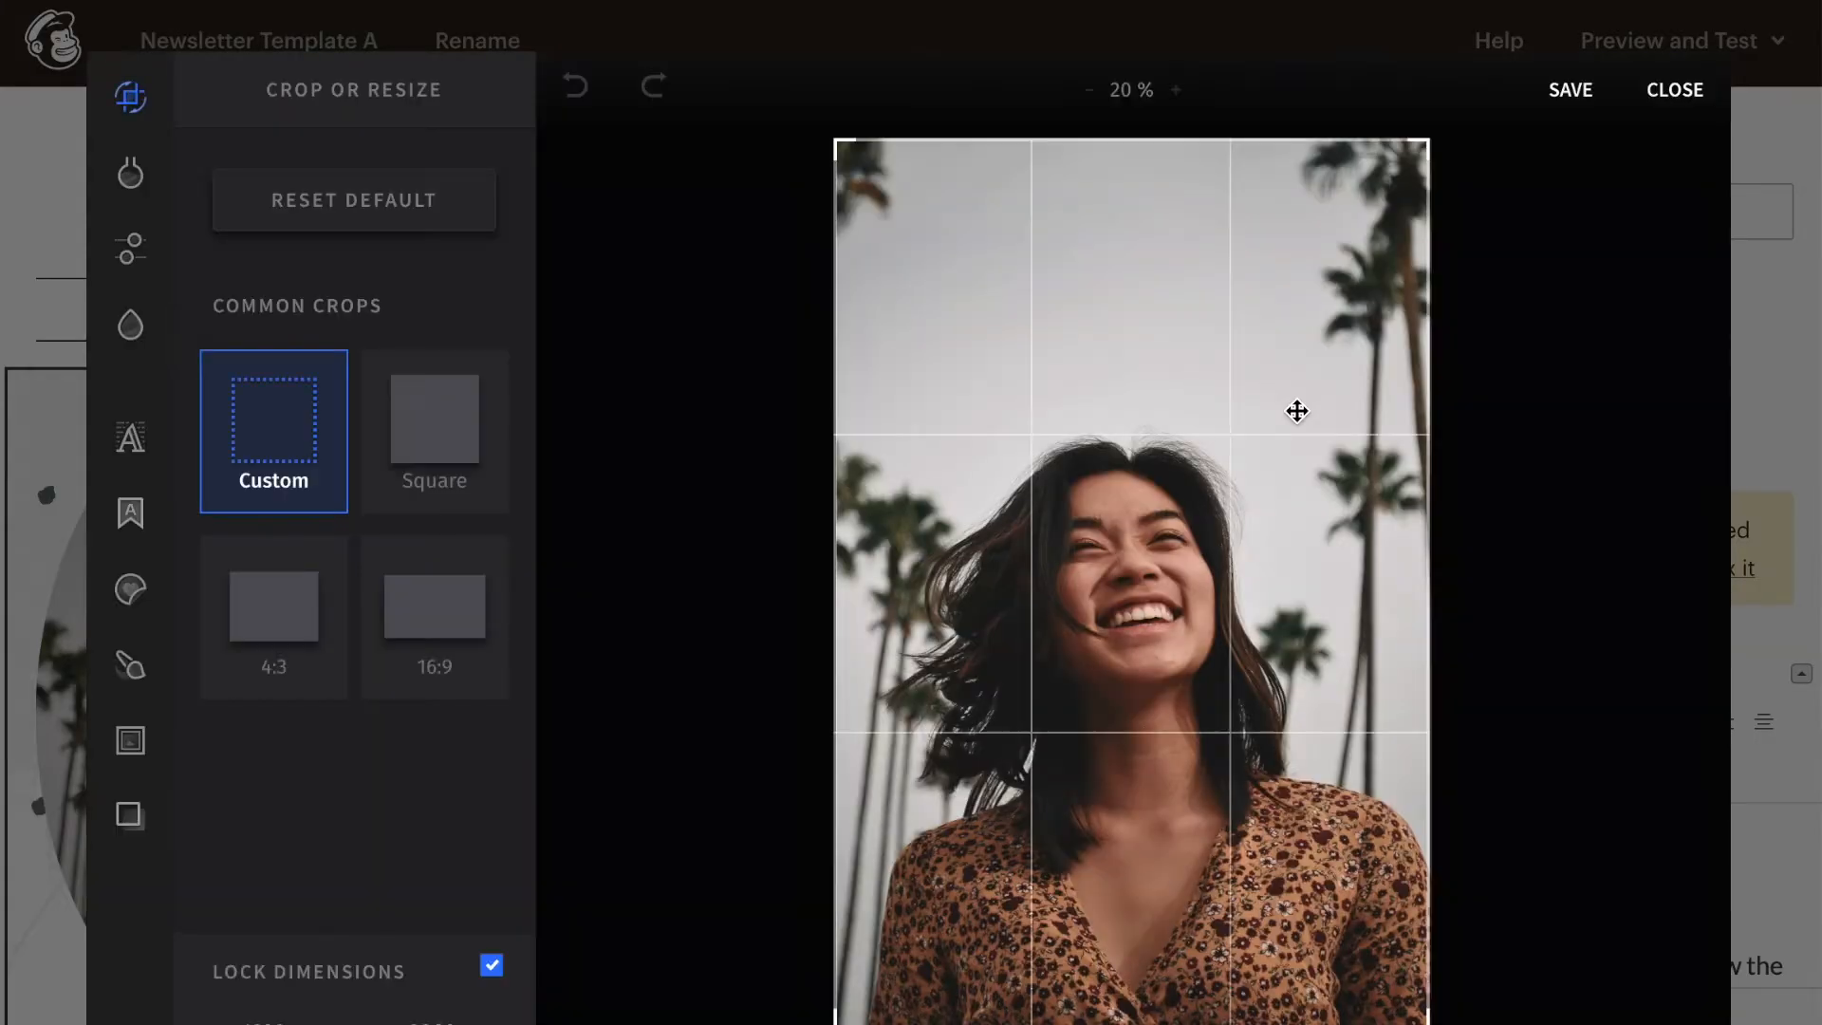
click(436, 427)
drag(1151, 545, 1151, 674)
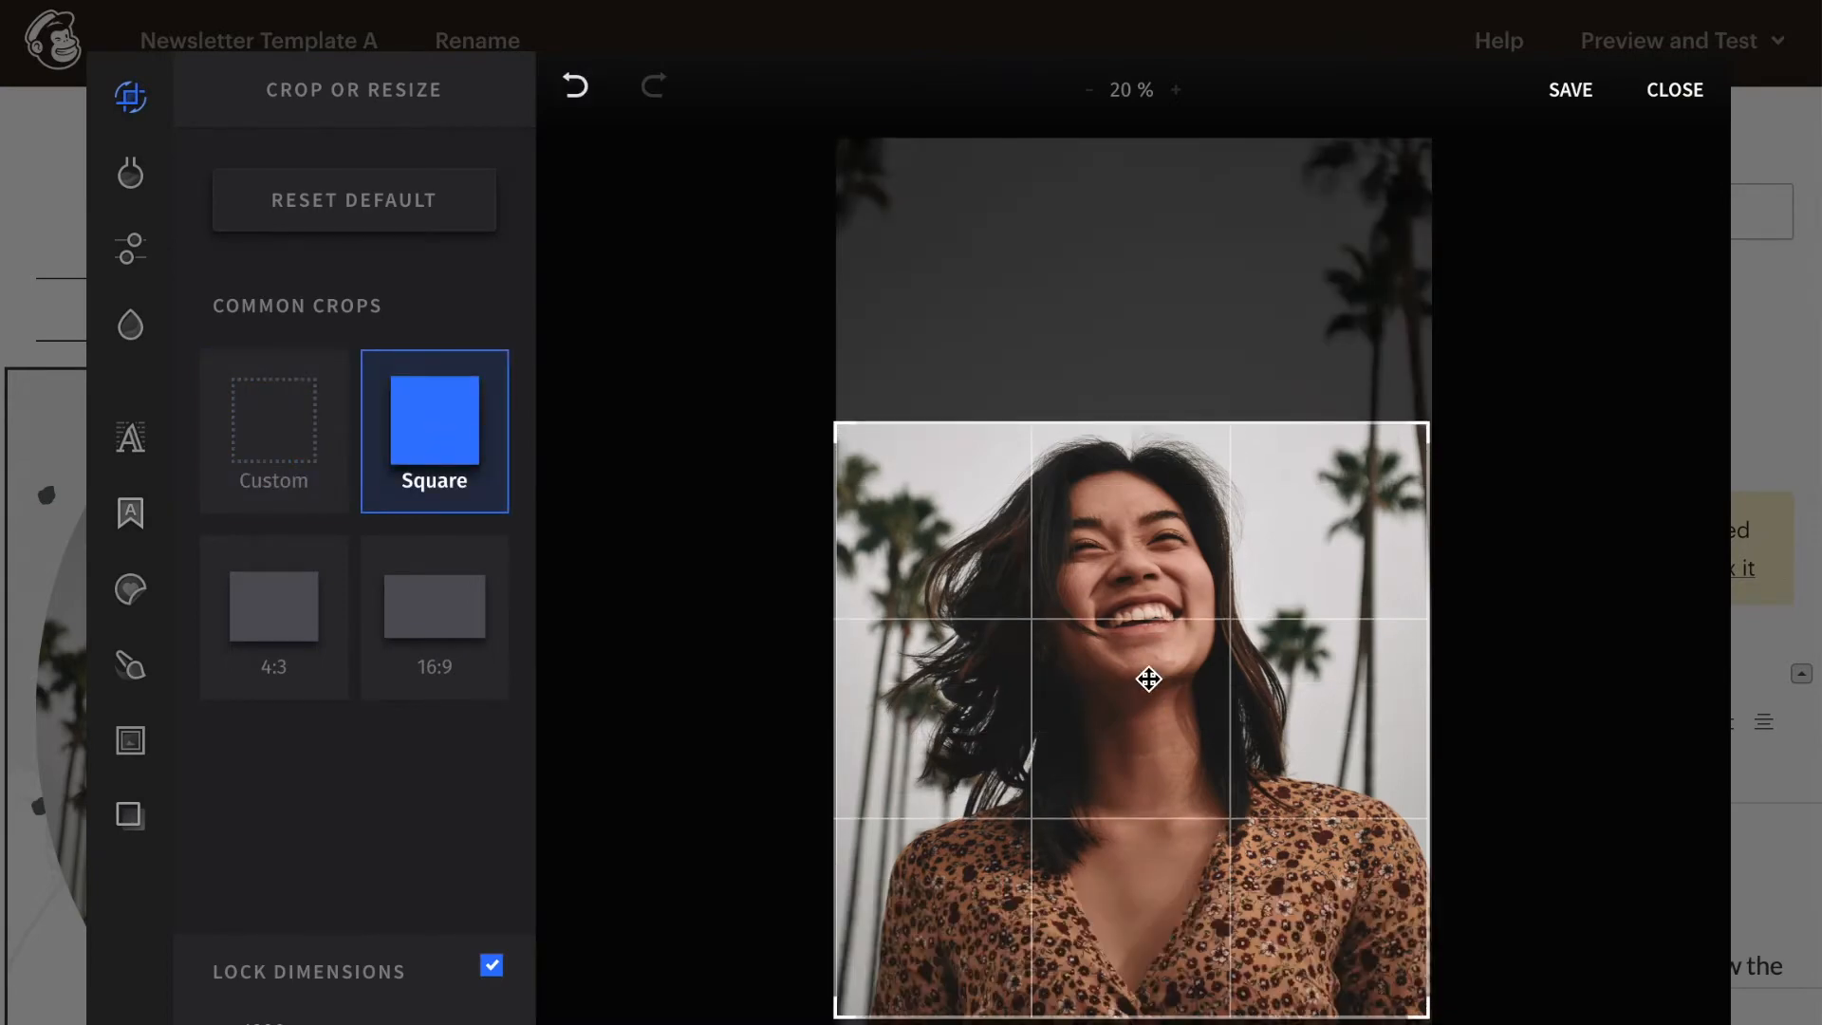
click(1569, 93)
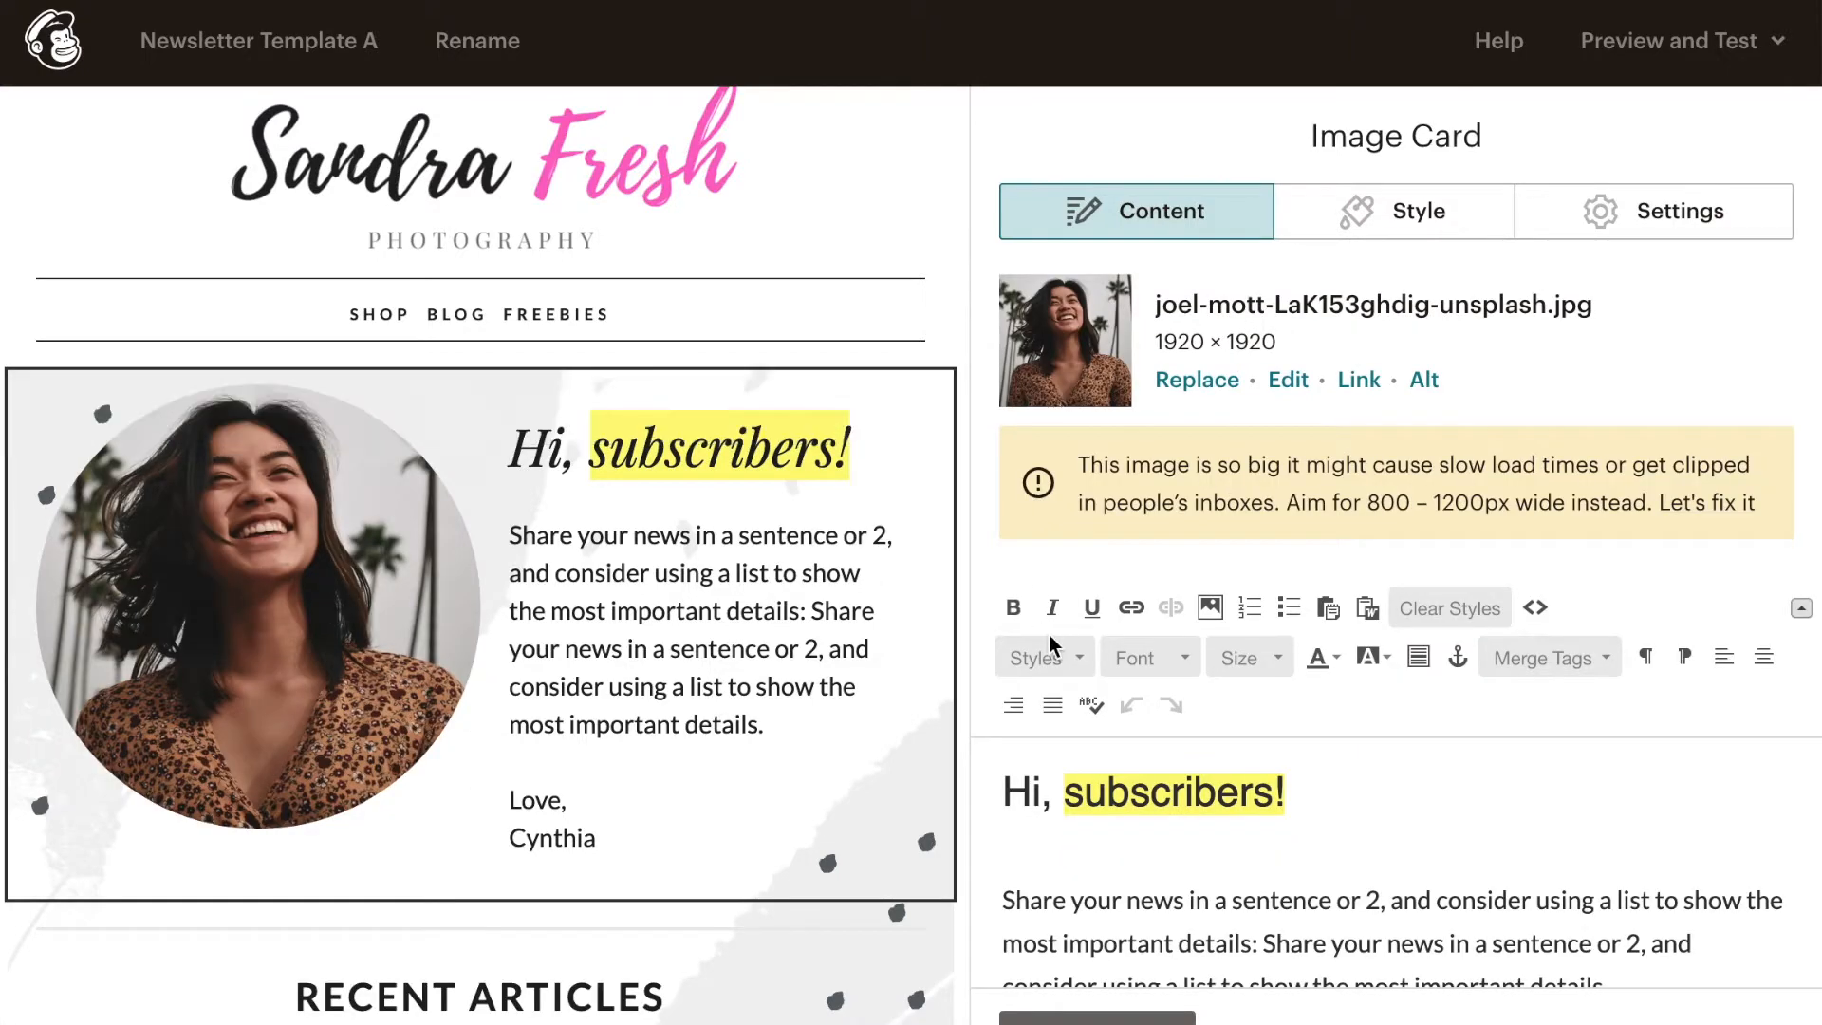
- Review the greeting text in the image card editor and the content blocks further down the template
click(1240, 822)
scroll(1272, 801, down, 3)
scroll(1277, 796, down, 1)
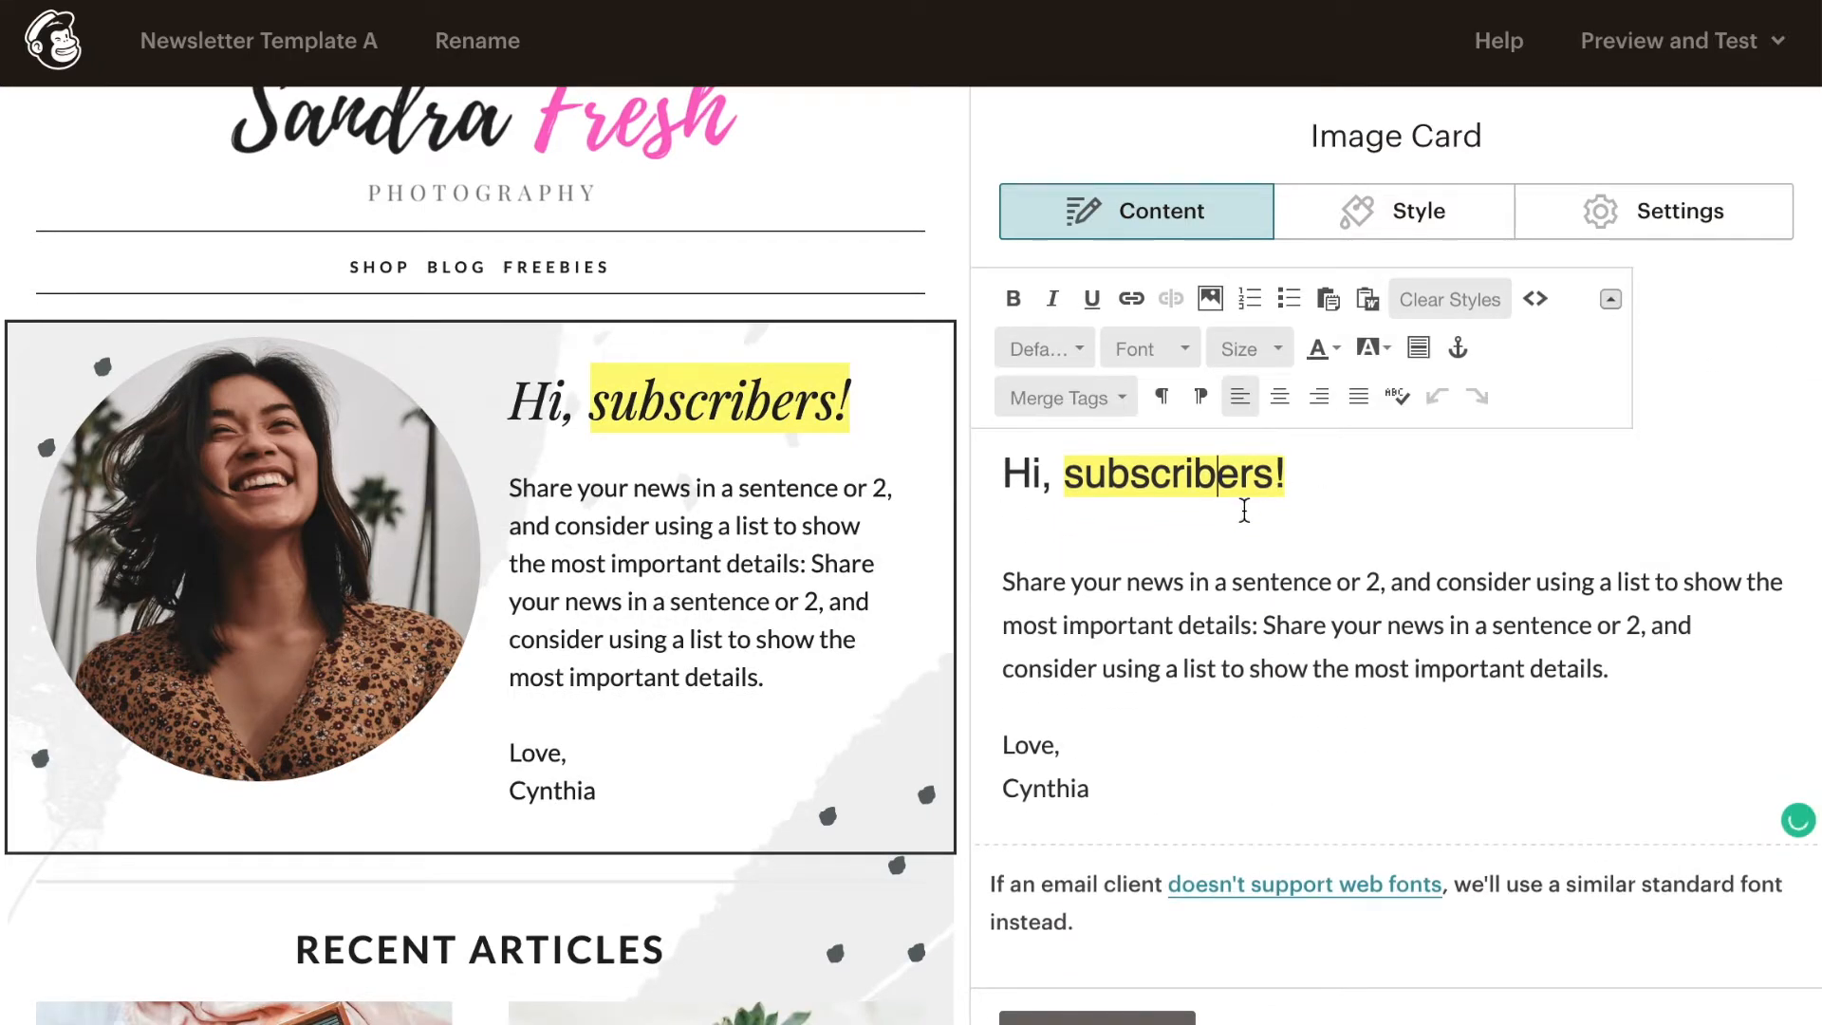
scroll(1243, 509, up, 2)
scroll(645, 721, down, 3)
scroll(622, 742, up, 3)
scroll(613, 771, down, 10)
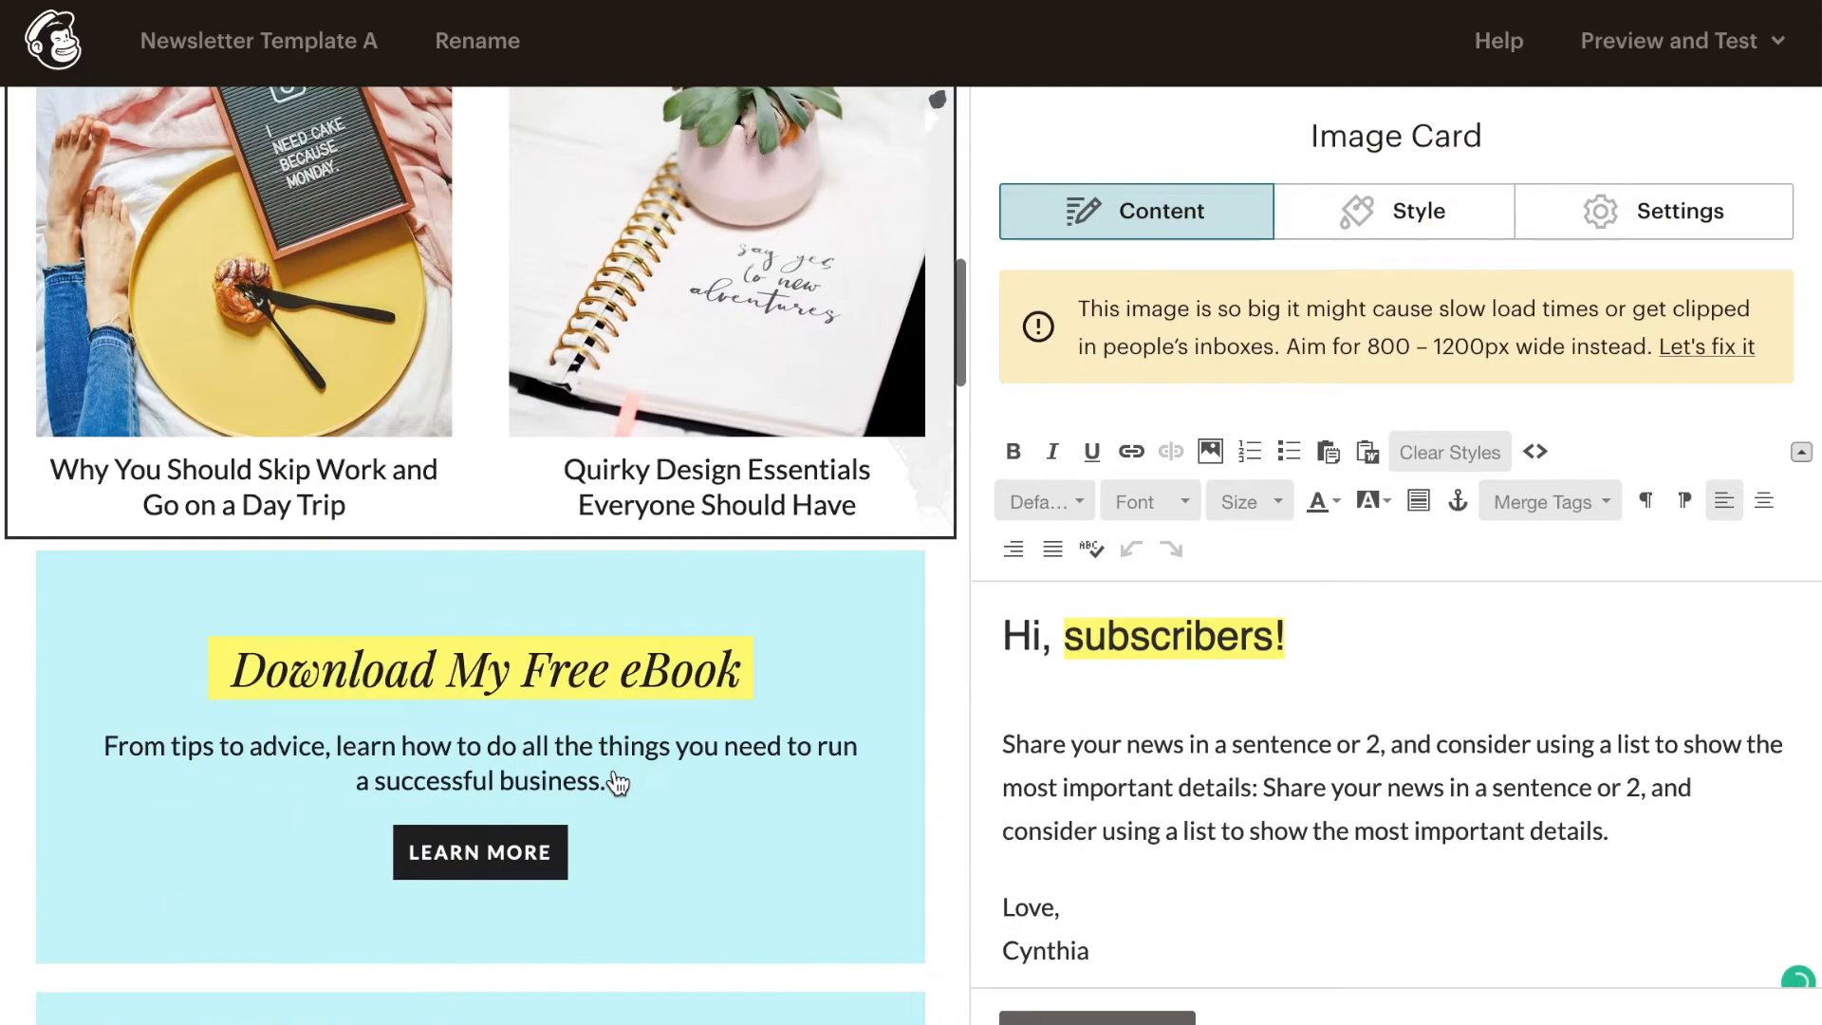
scroll(613, 770, up, 12)
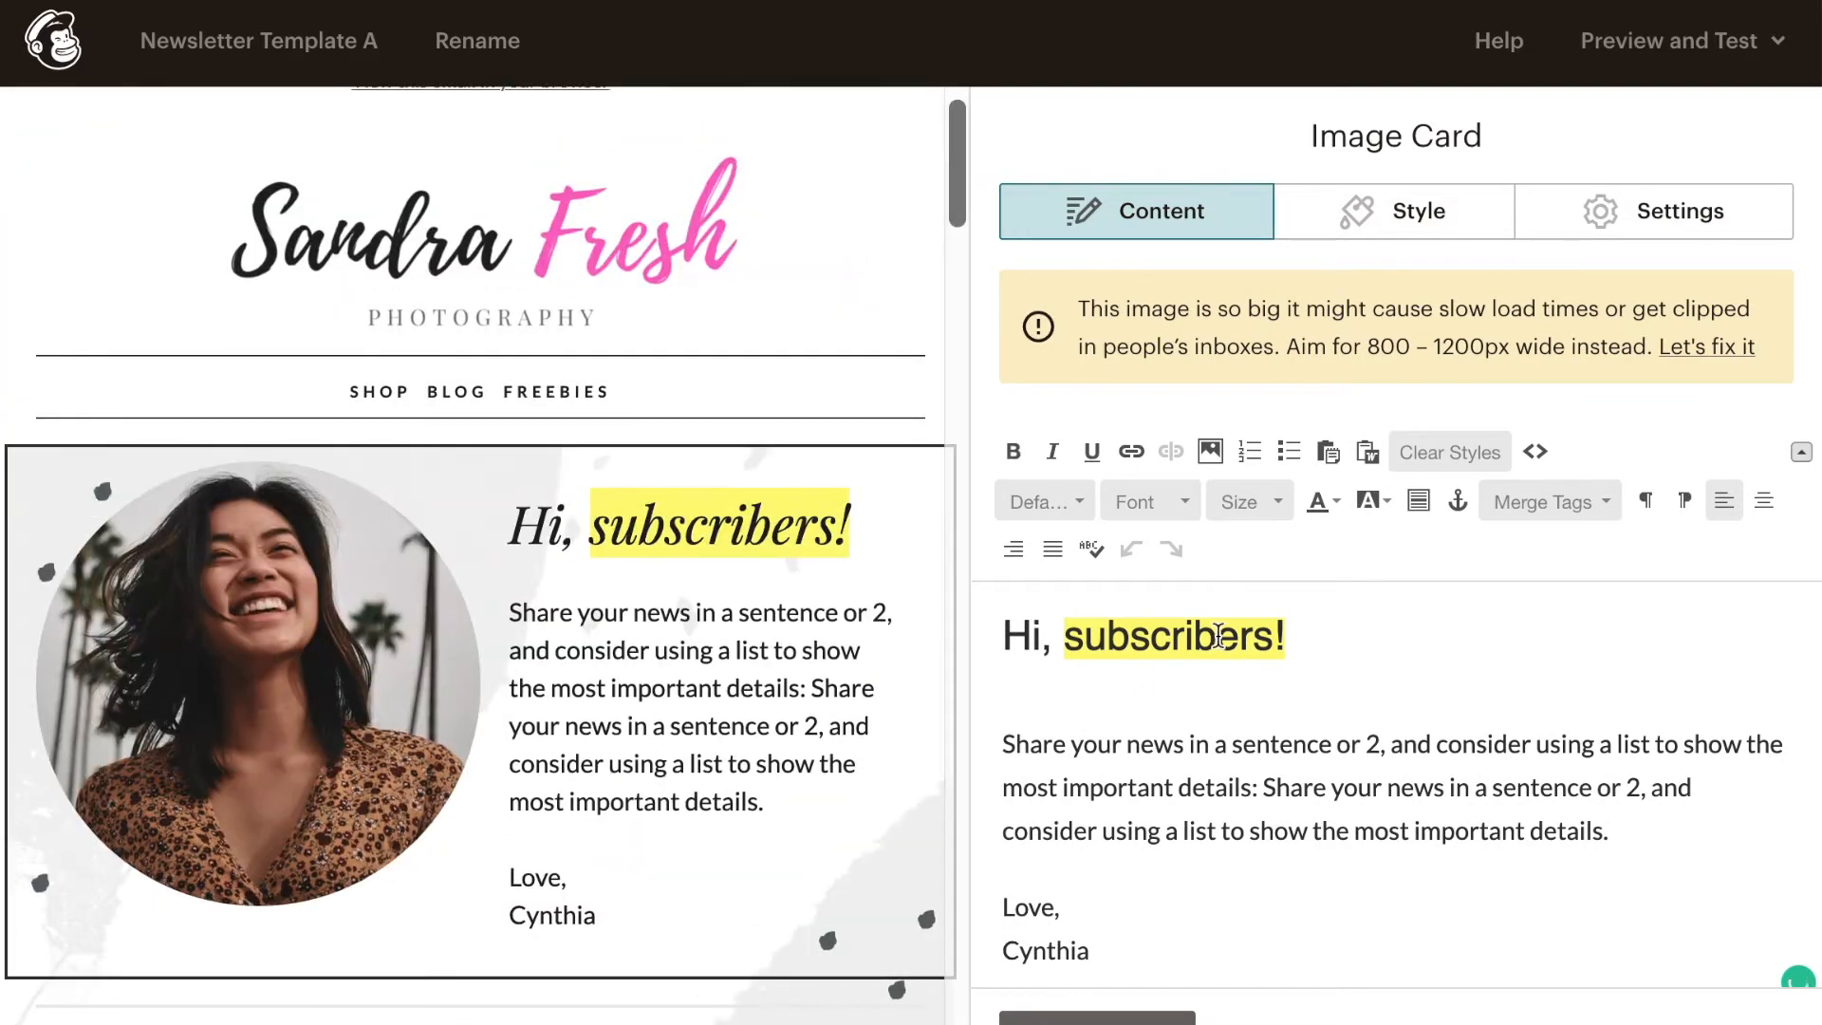
- Try retyping the greeting heading as "Hi, Subscribers!" and undo the replacement
triple_click(1218, 634)
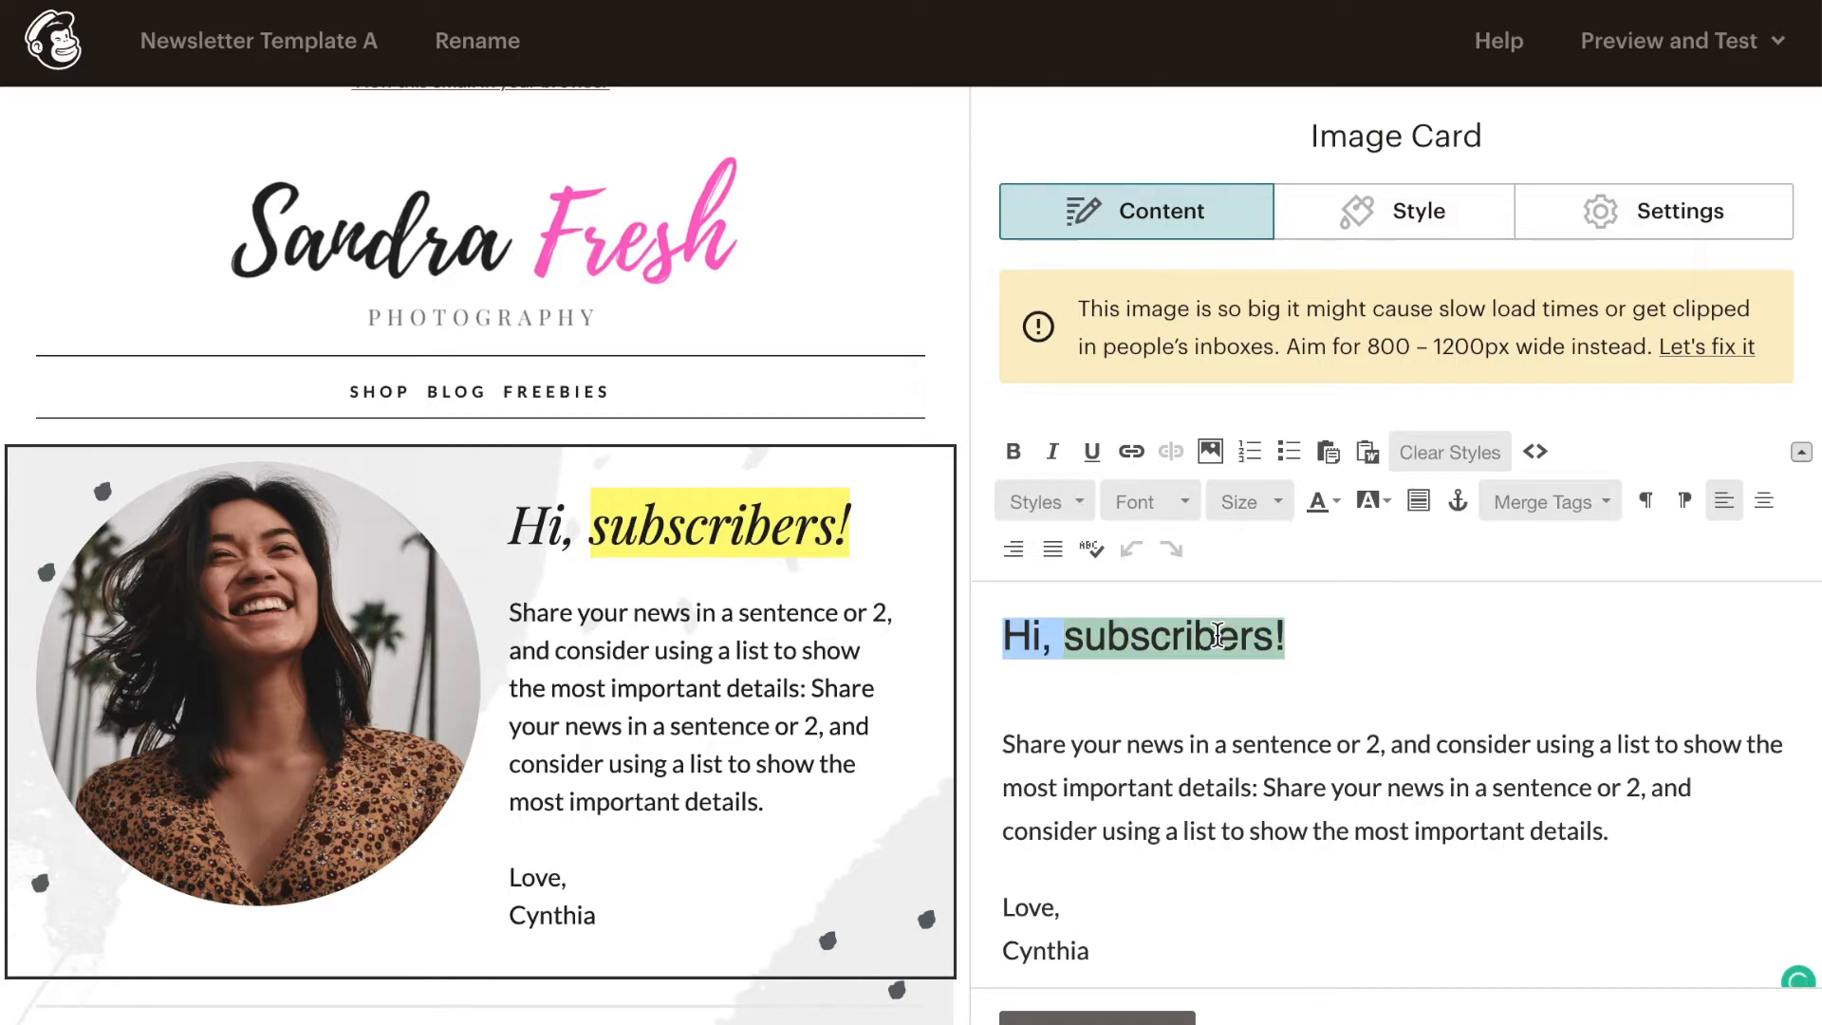
key(BackSpace)
key(BackSpace)
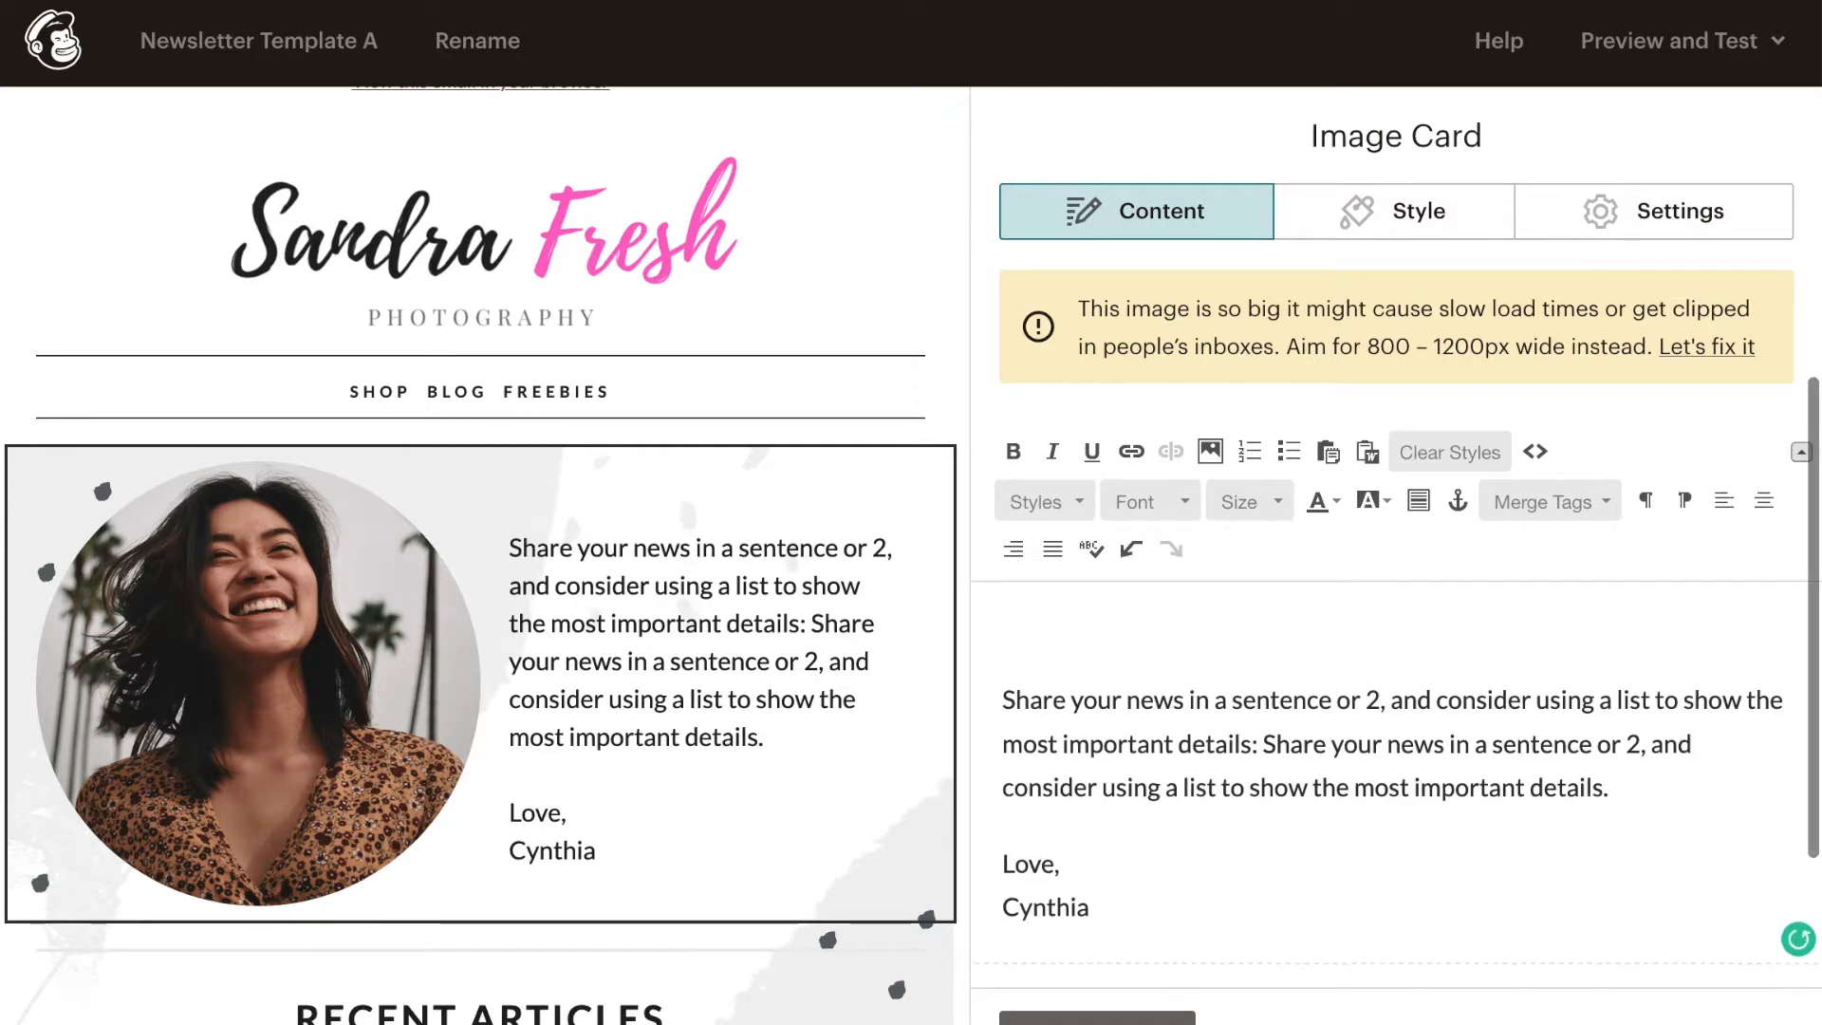
text(Hi, Subscribers!)
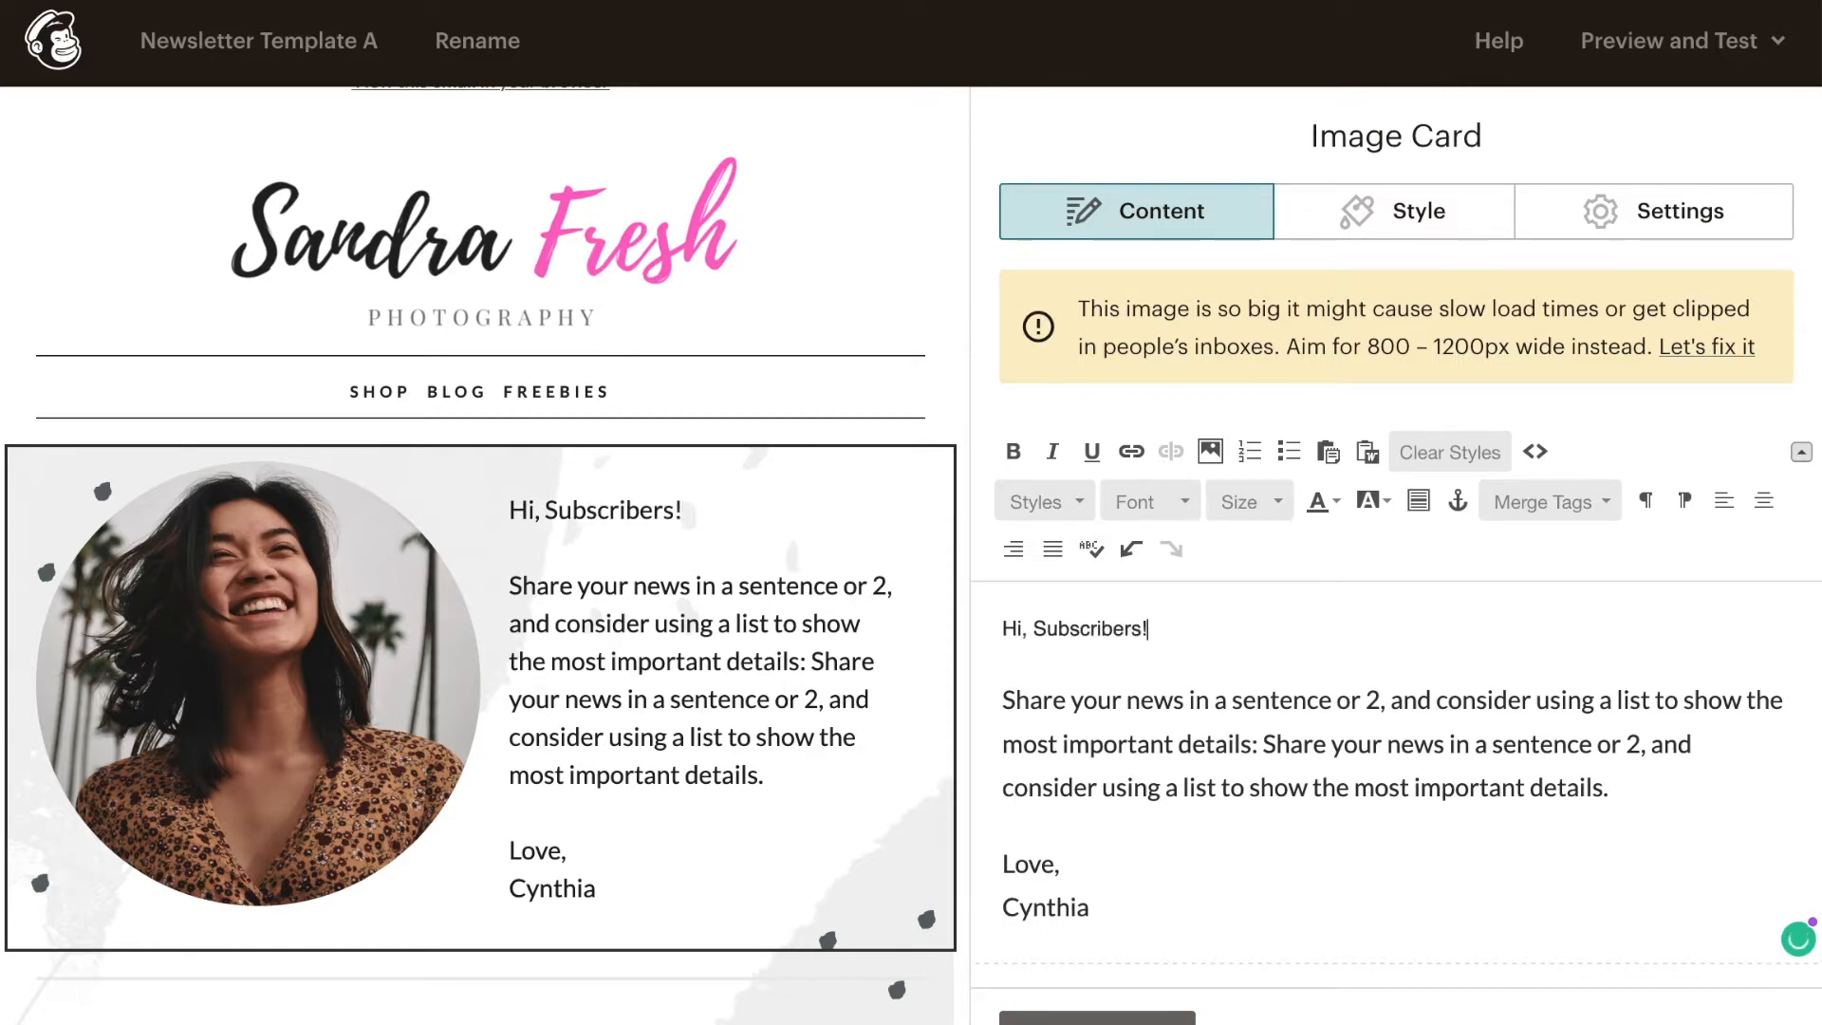
key(ctrl+z)
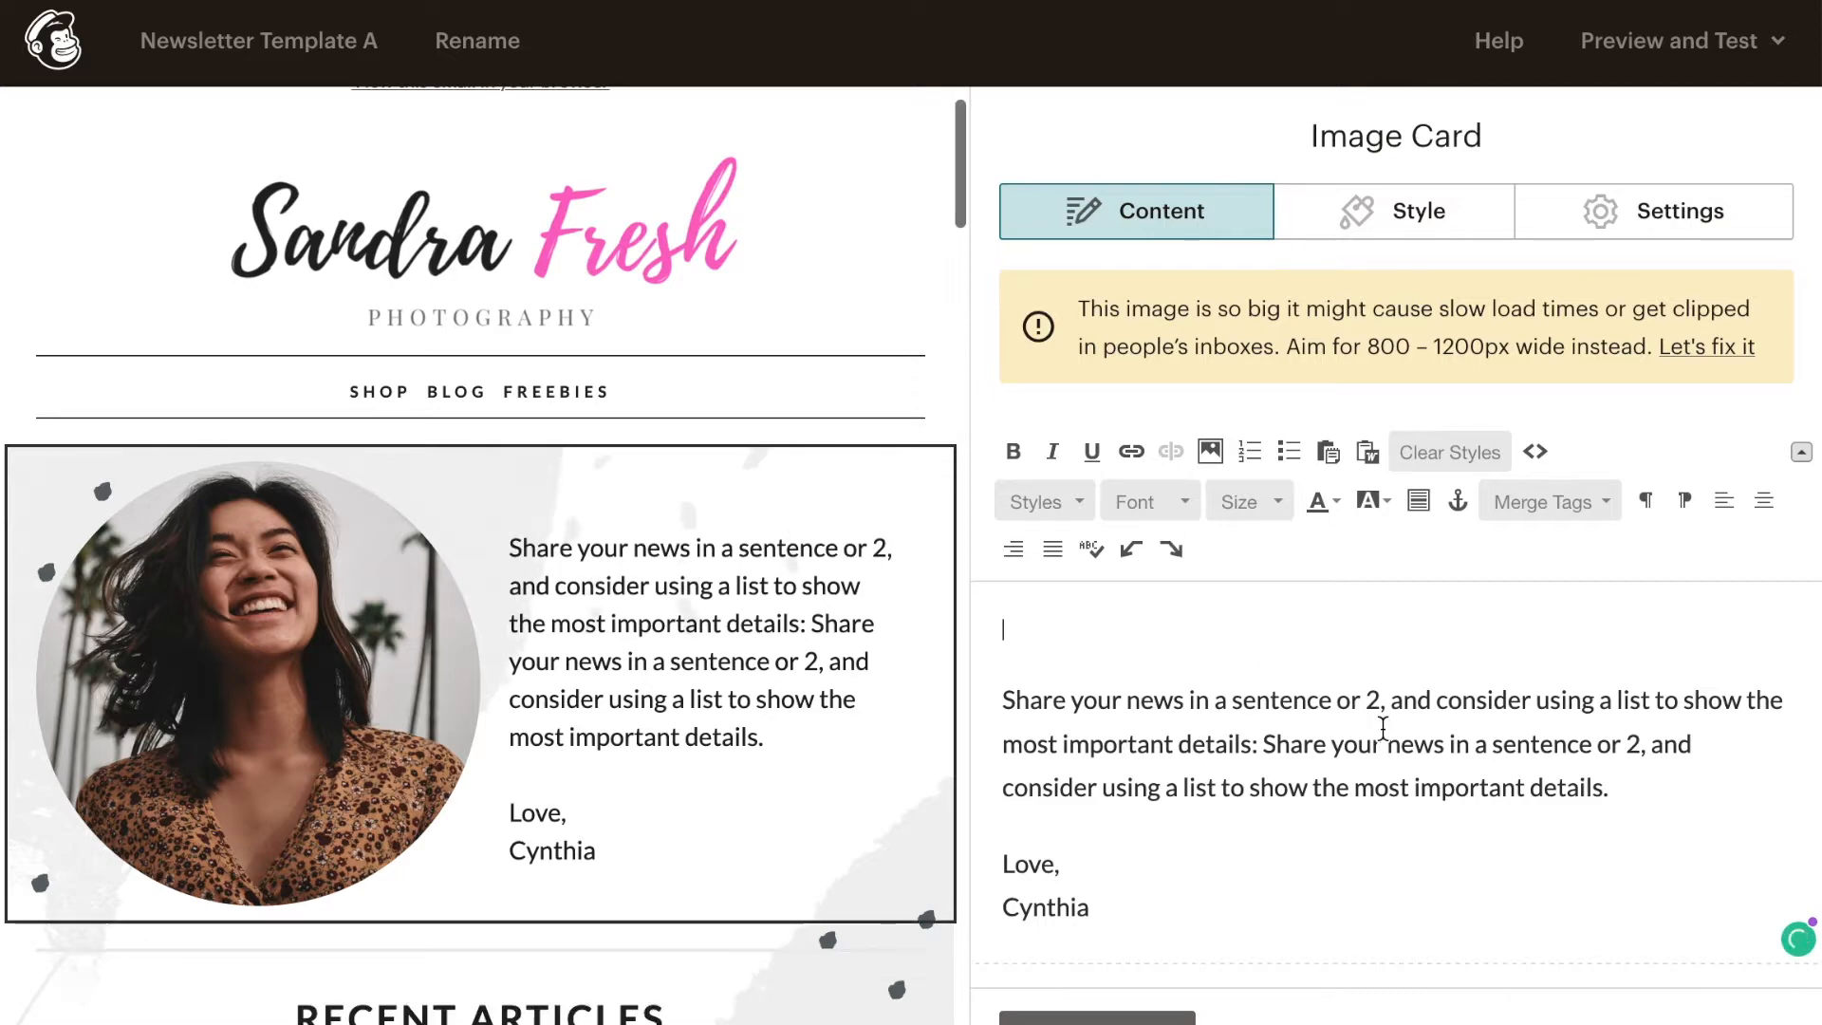
key(ctrl+z)
click(1368, 703)
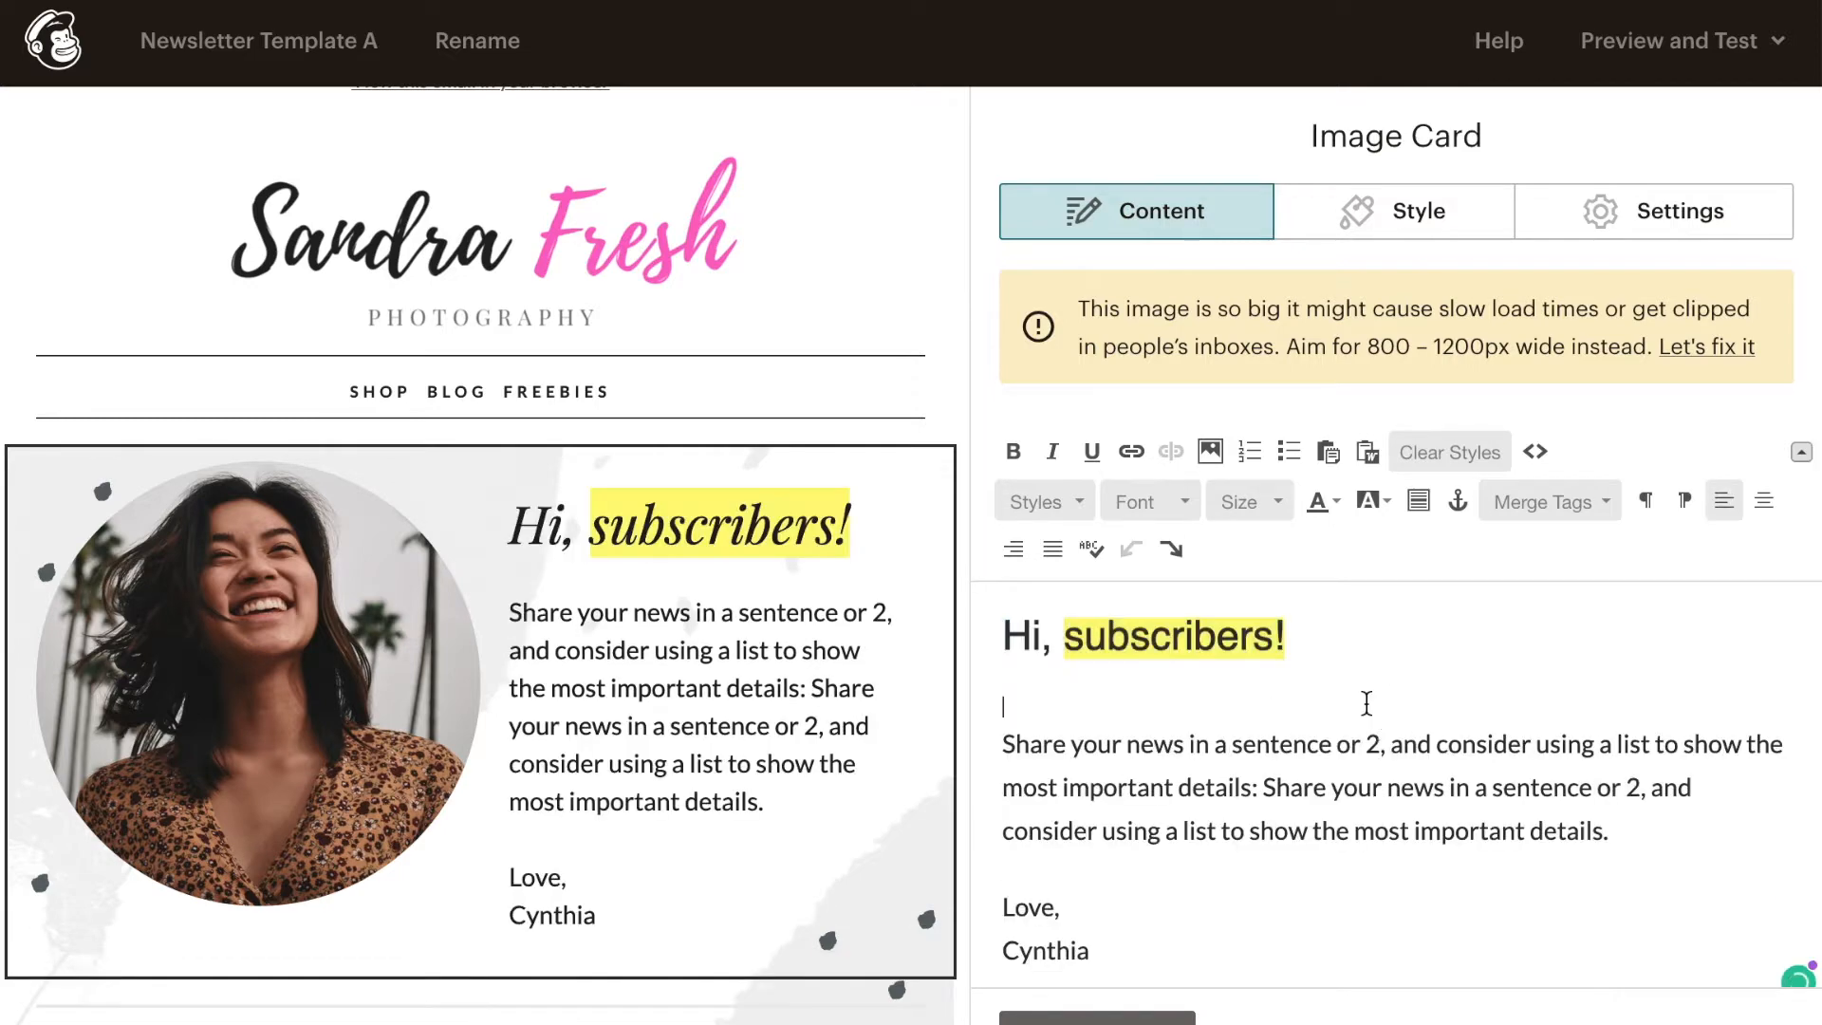
drag(1307, 640, 981, 633)
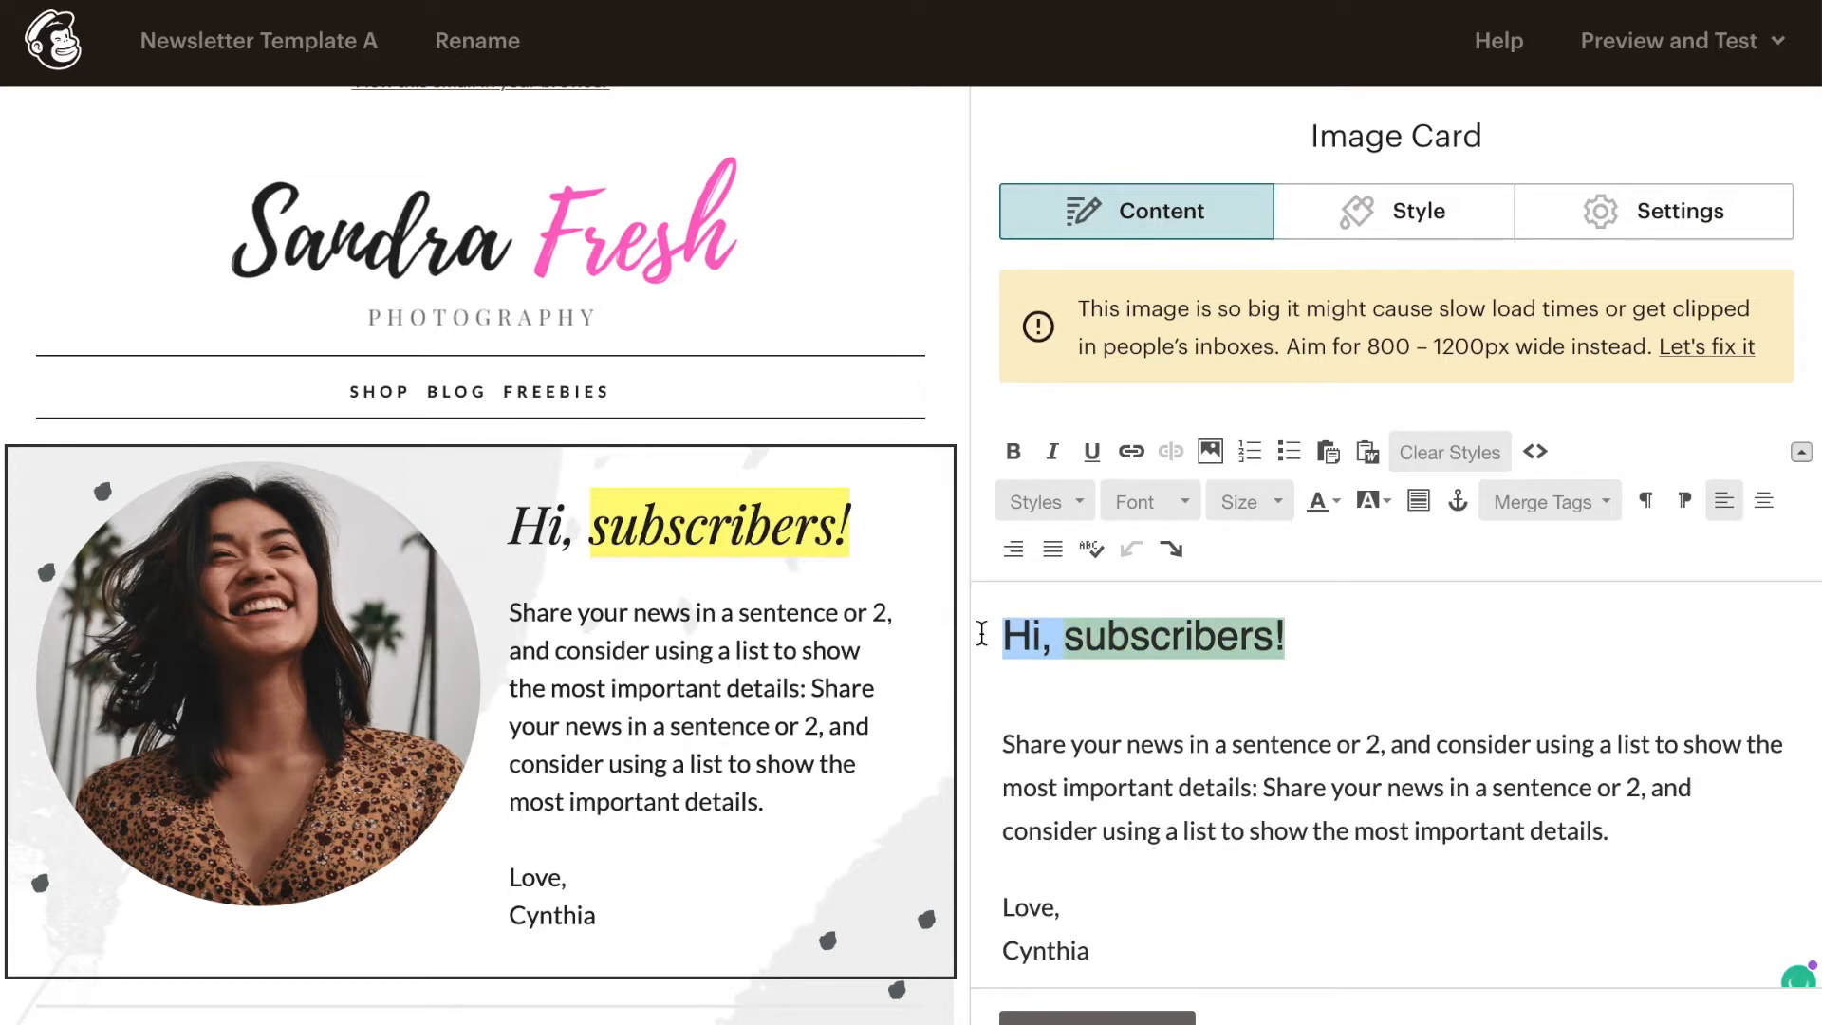
click(1444, 662)
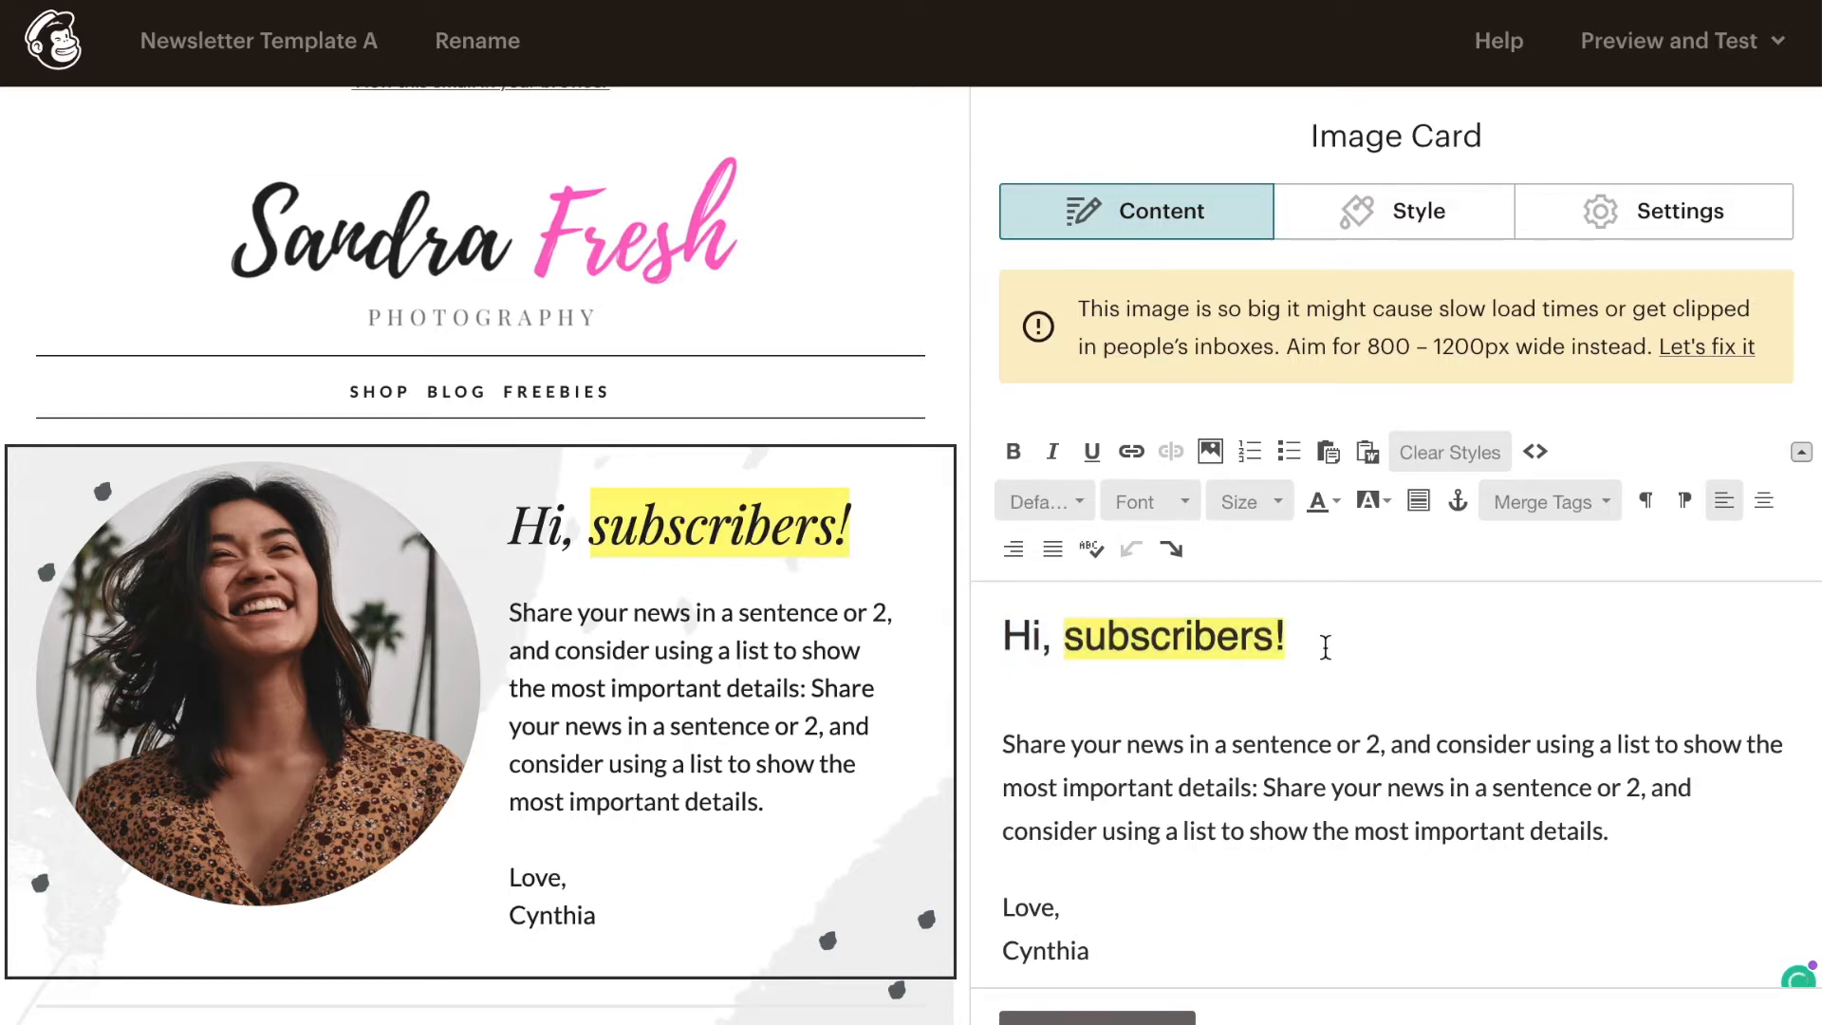
- Change the greeting heading in the image card to "Hey, readers!", keeping the highlight on the second word
drag(1286, 636, 1123, 637)
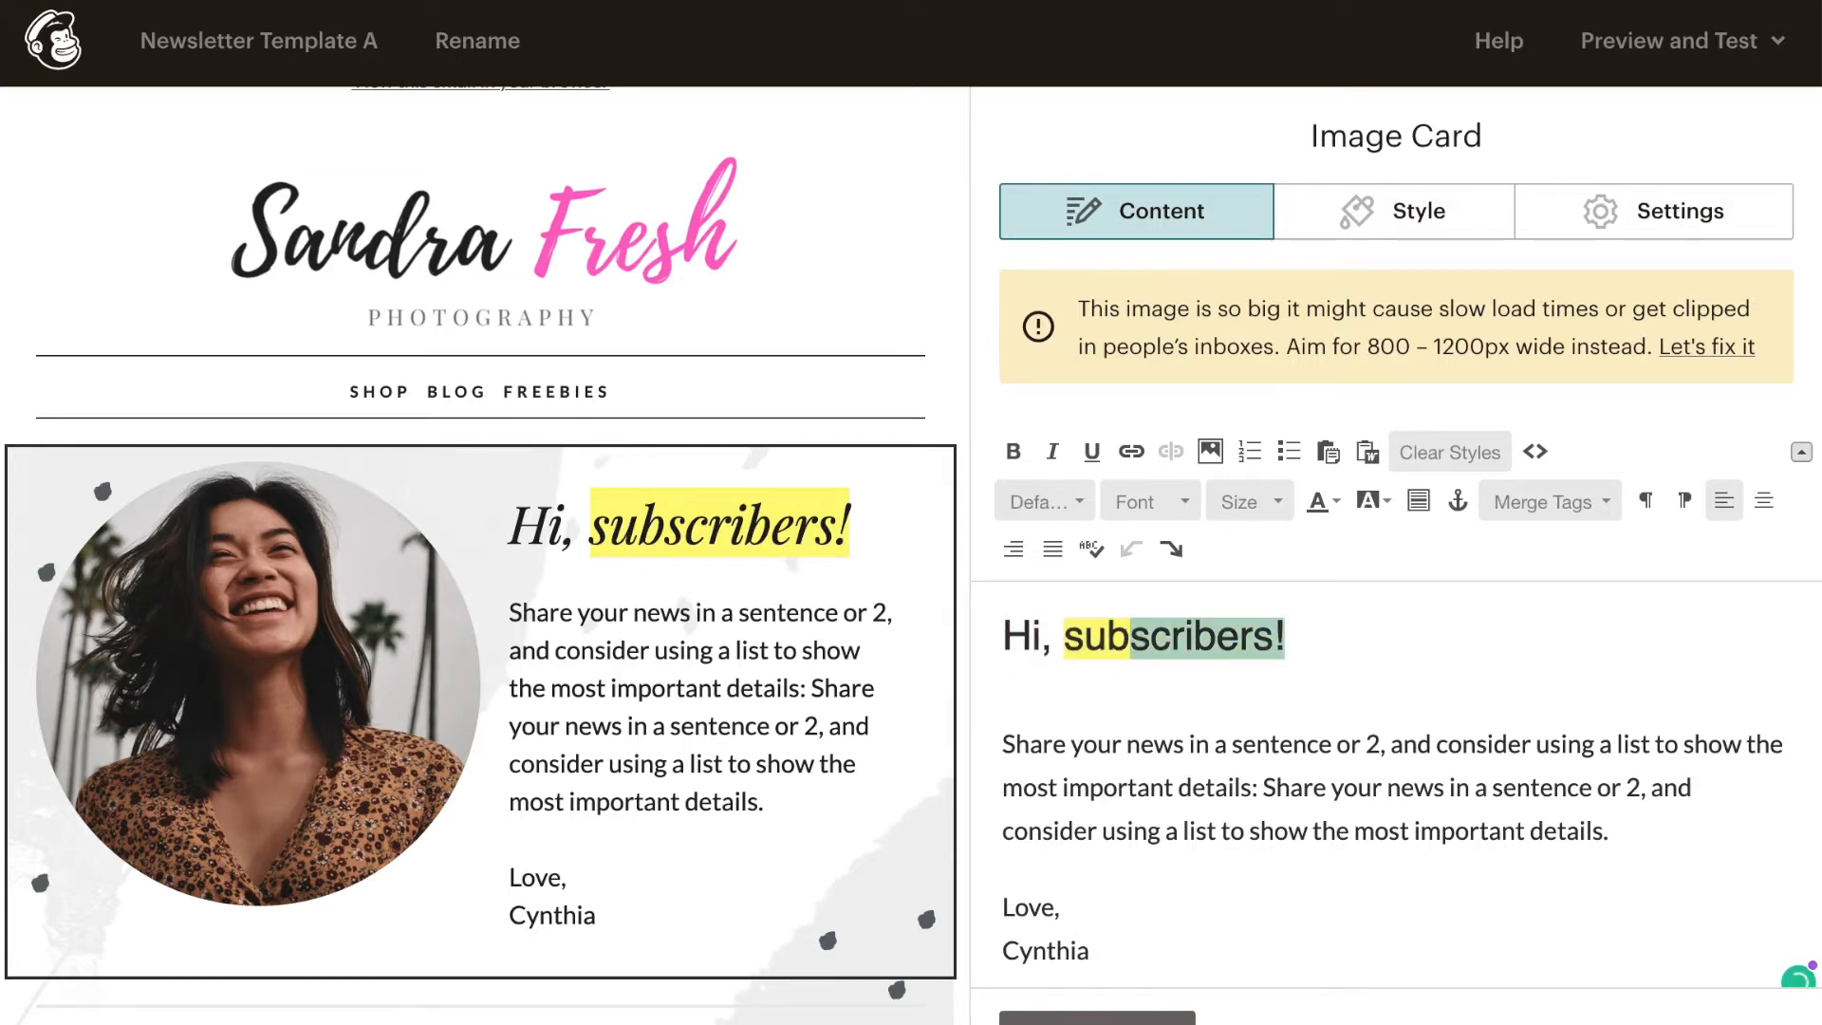
key(BackSpace)
key(BackSpace)
key(BackSpace)
key(BackSpace)
text(read)
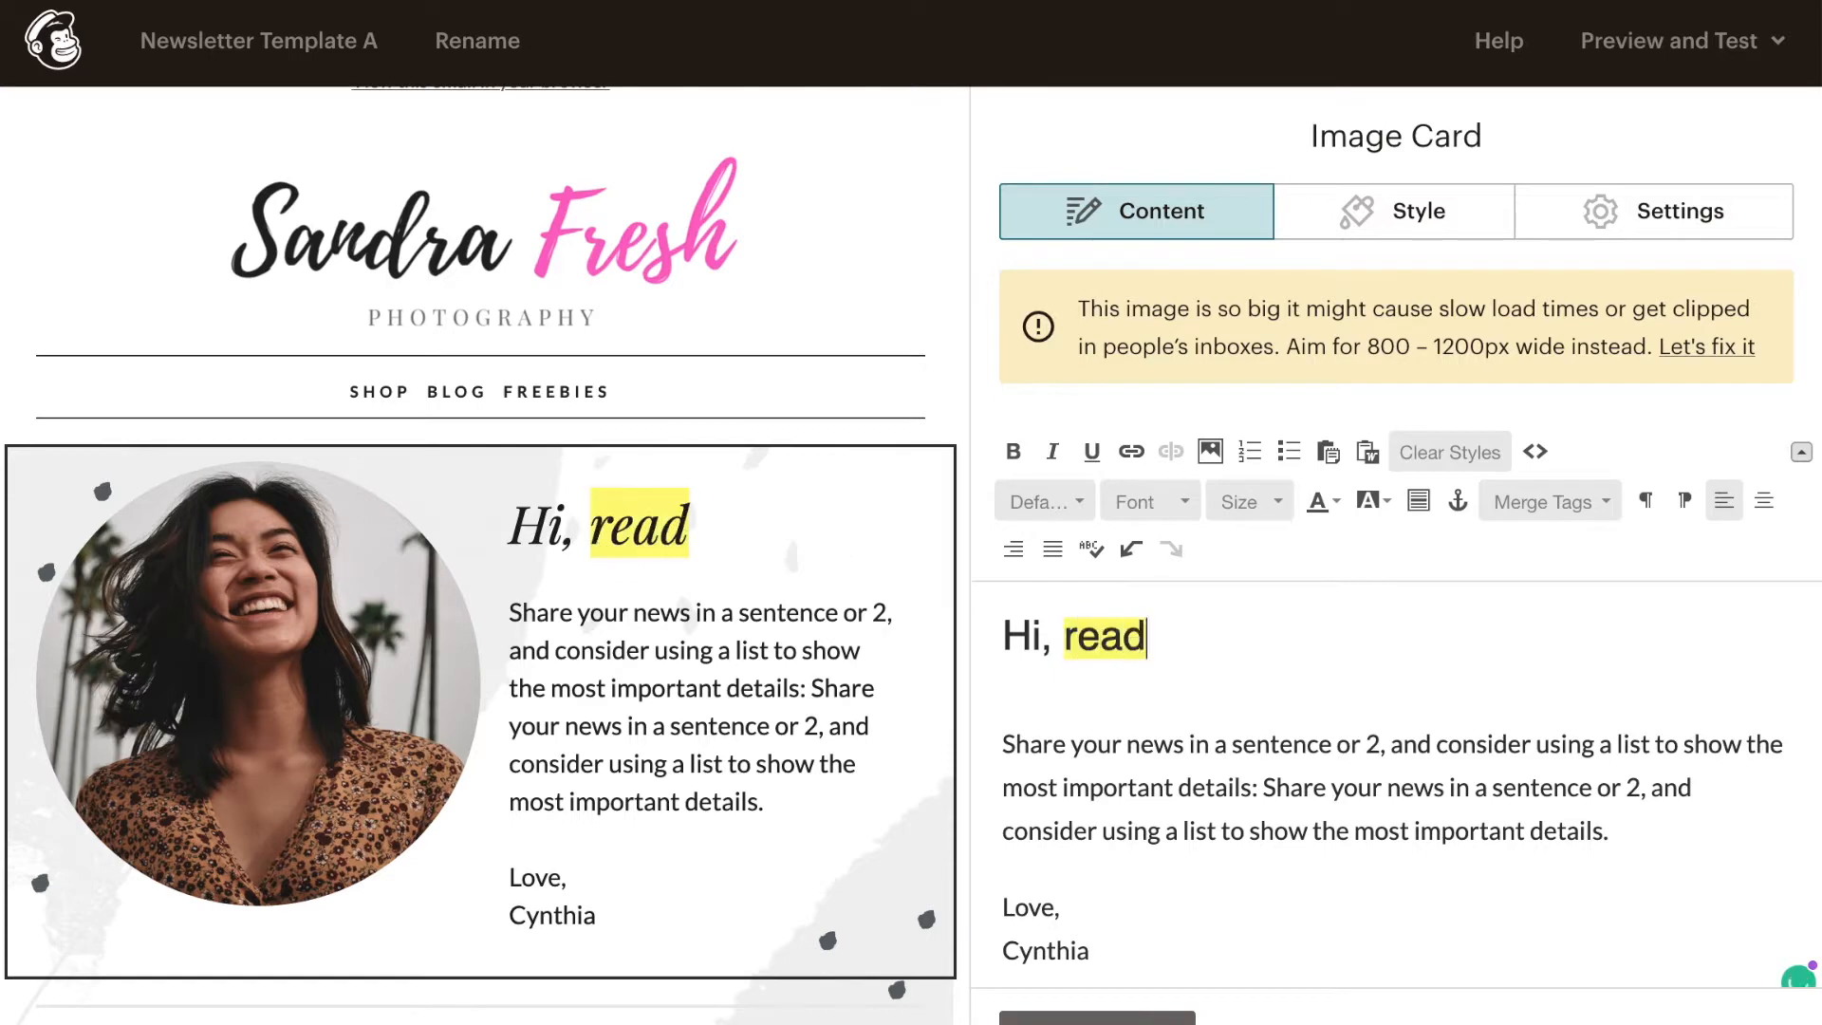
text(ers!)
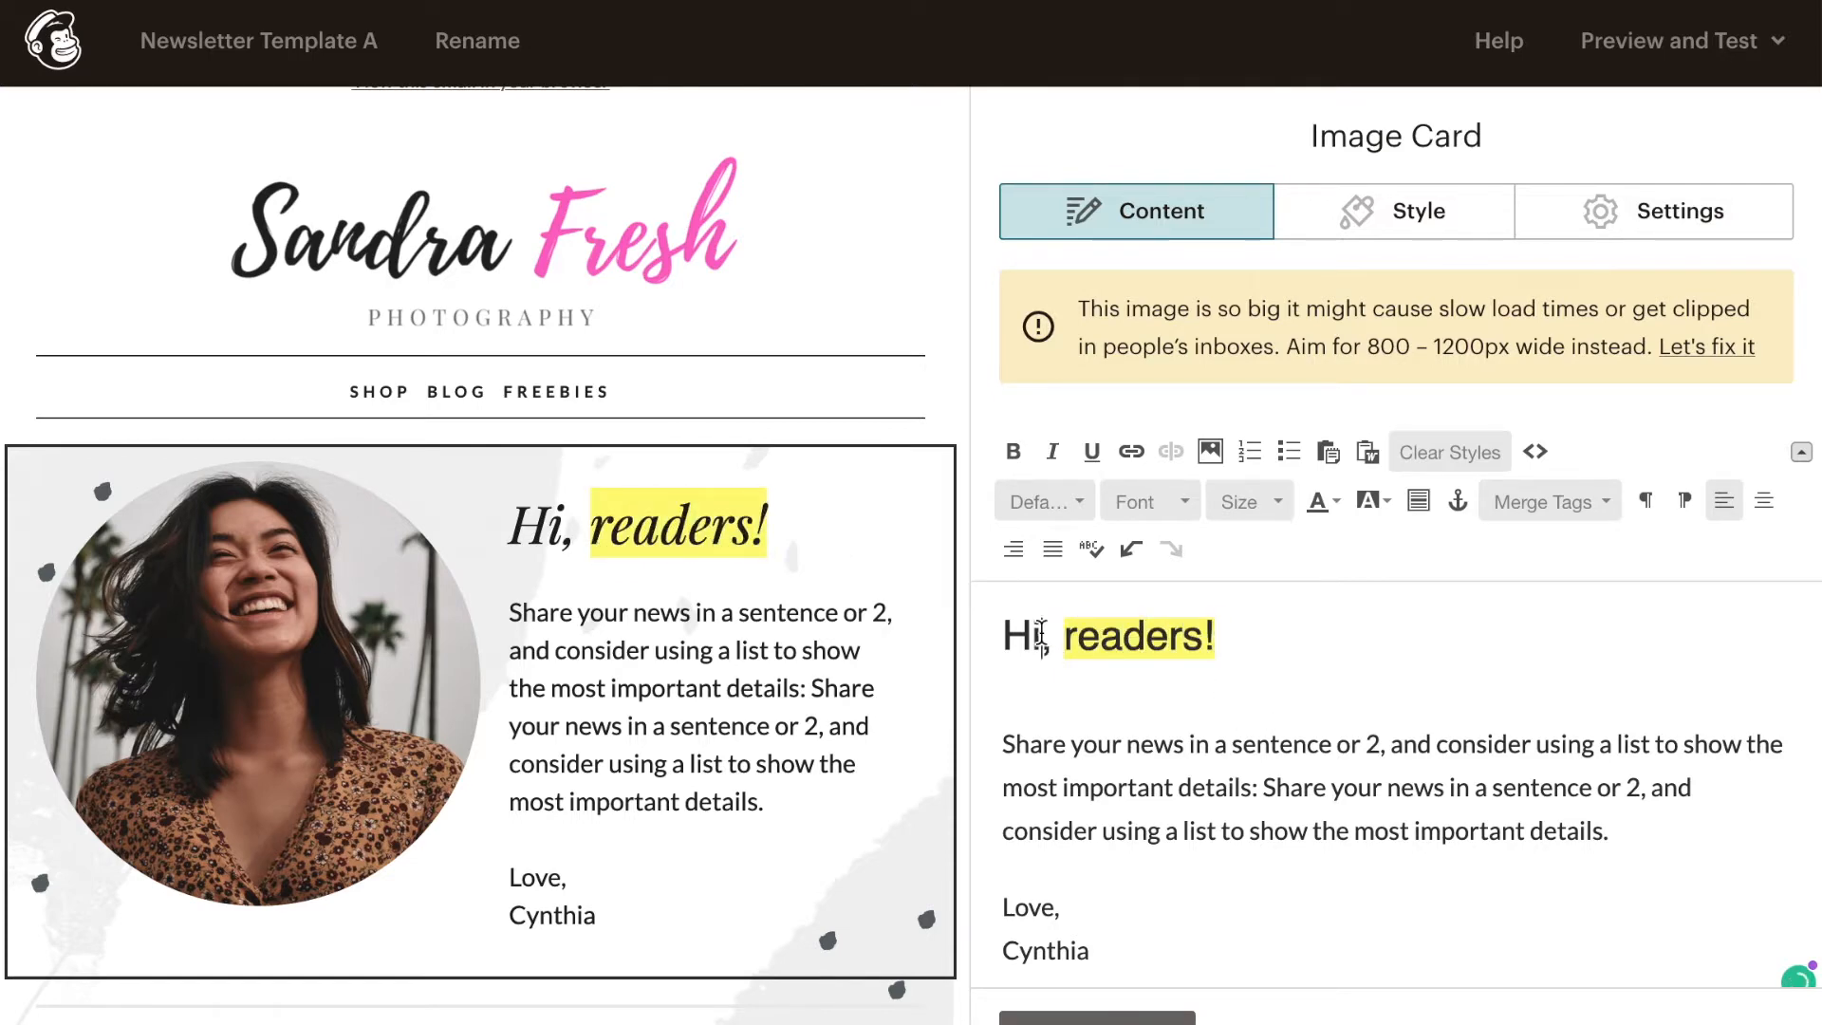
drag(1041, 636, 953, 643)
text(Hey)
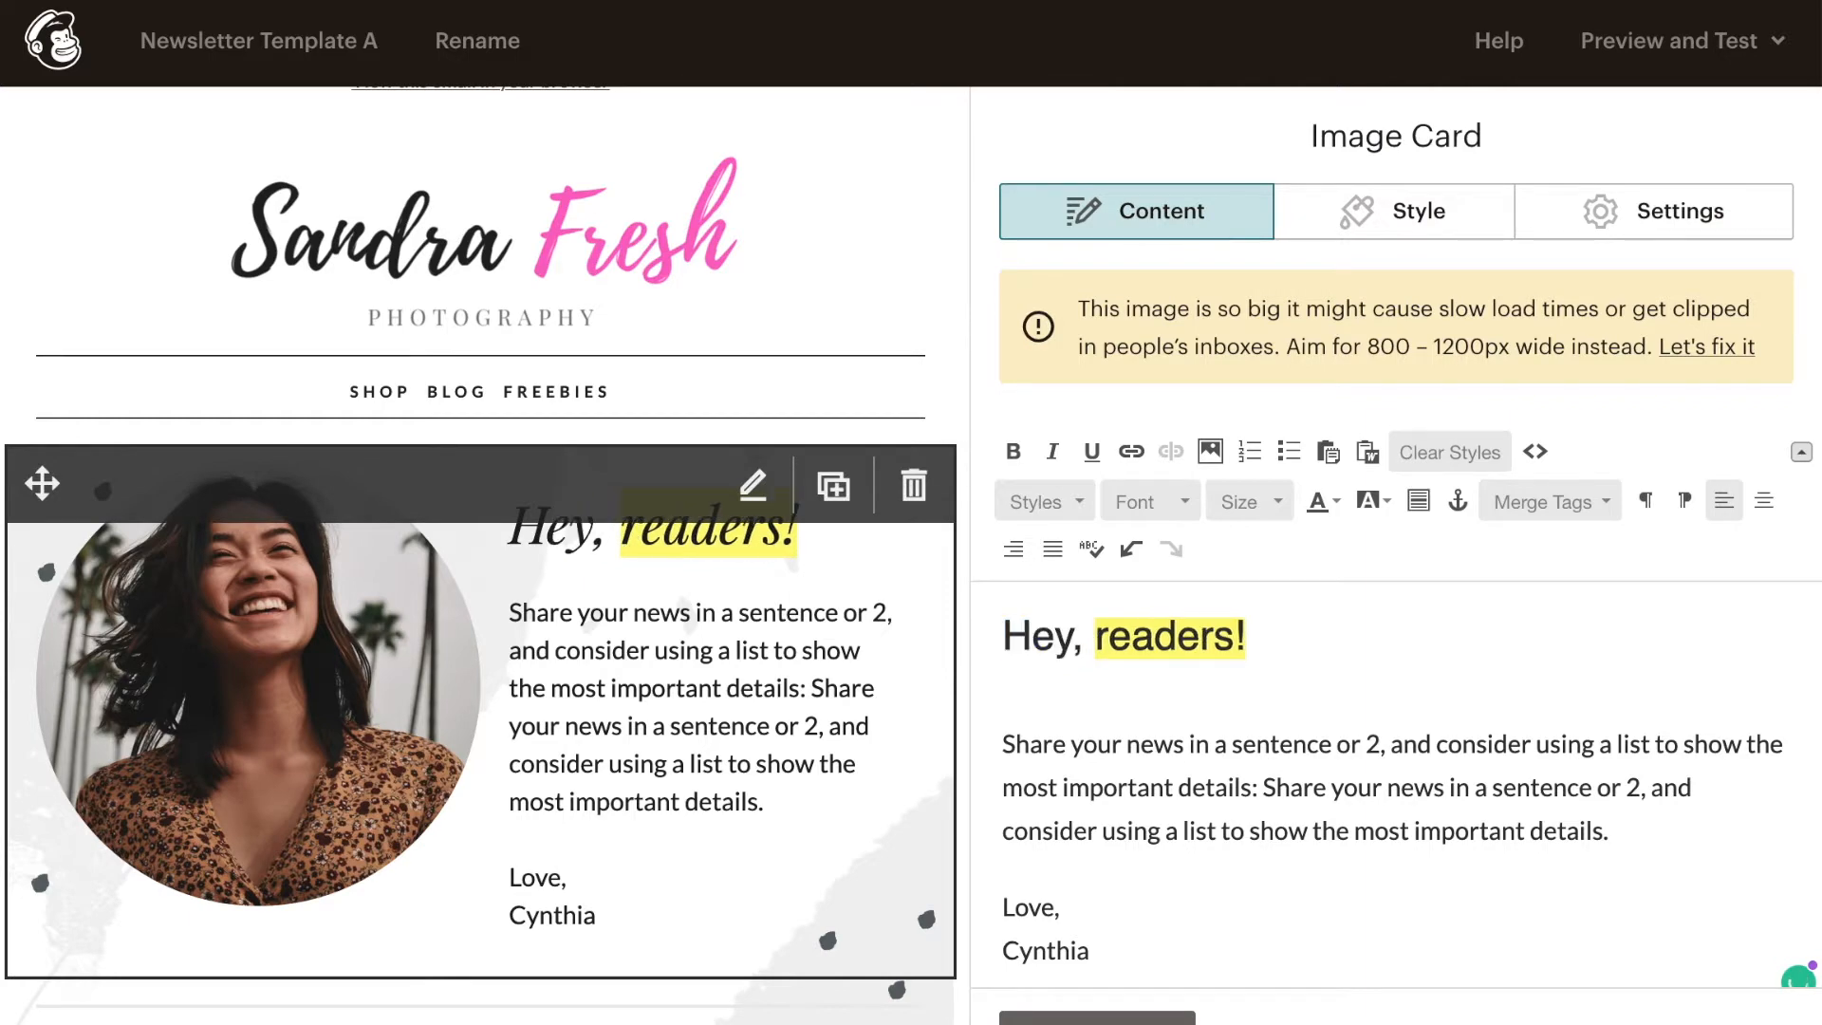
- Save the image card and open the lower "Download My Free eBook" boxed text block for editing its heading
scroll(654, 624, down, 10)
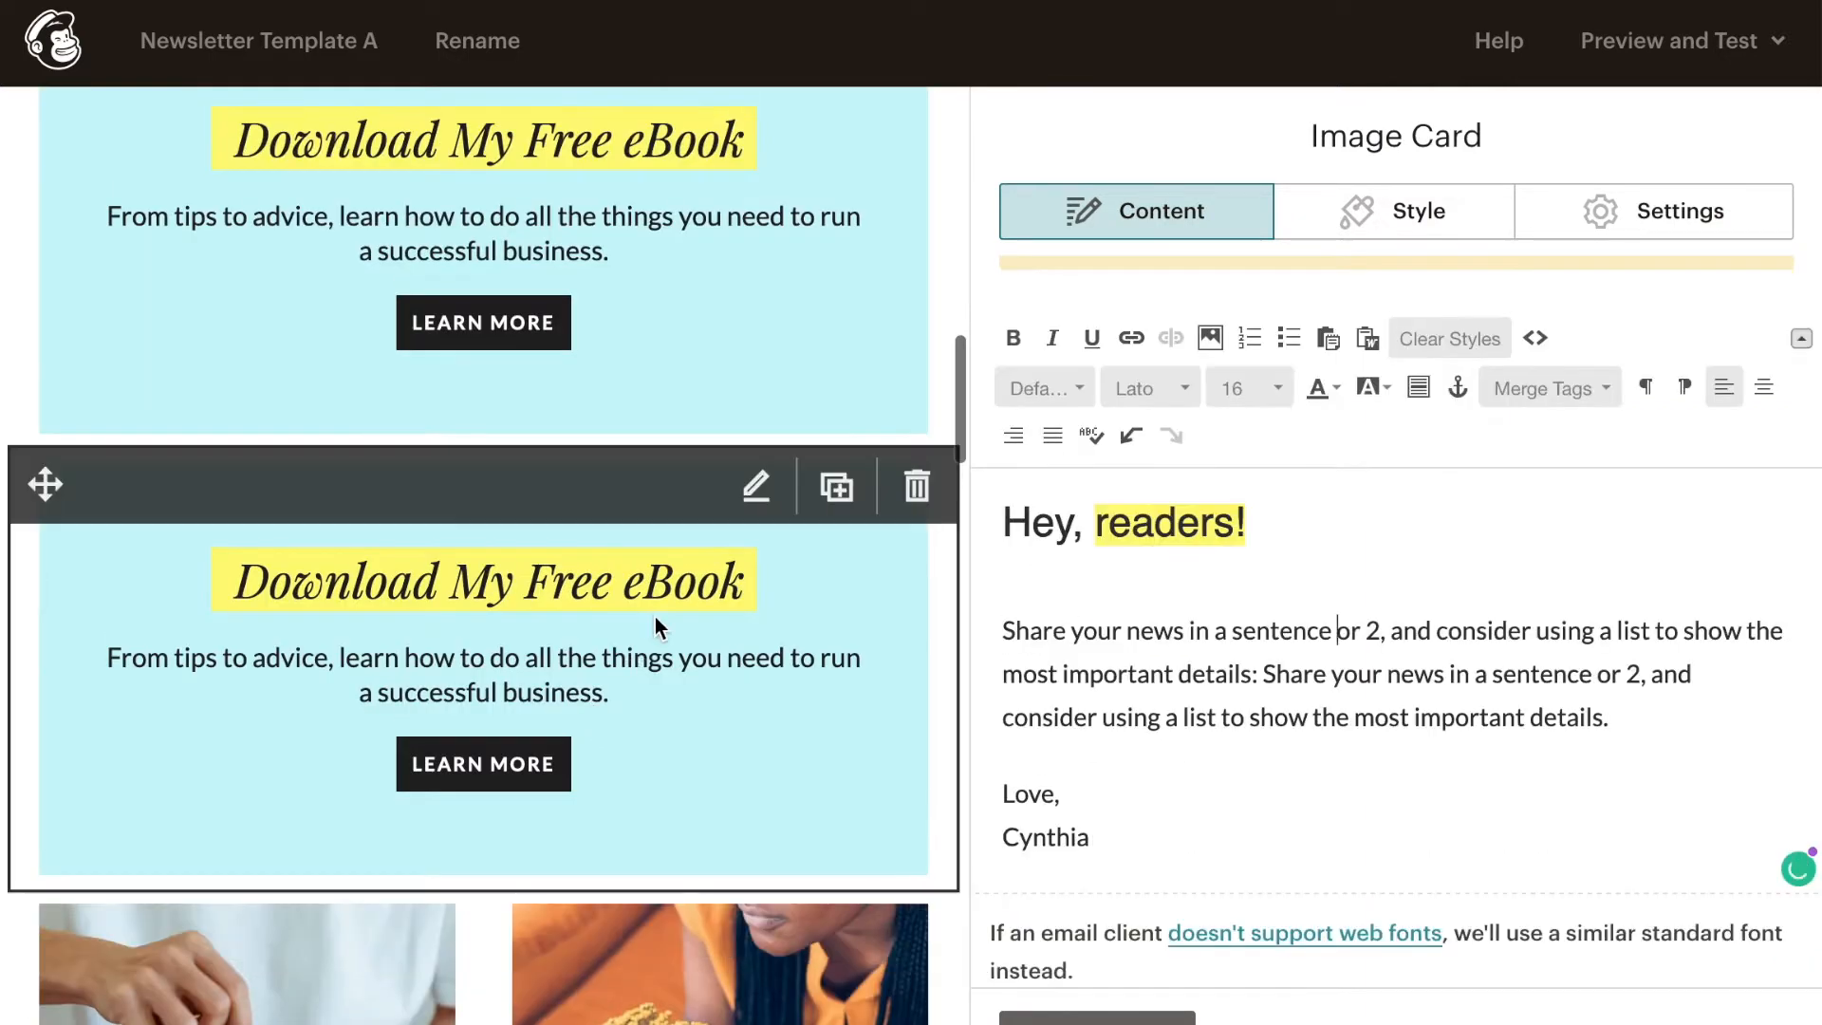
click(1072, 1017)
click(686, 695)
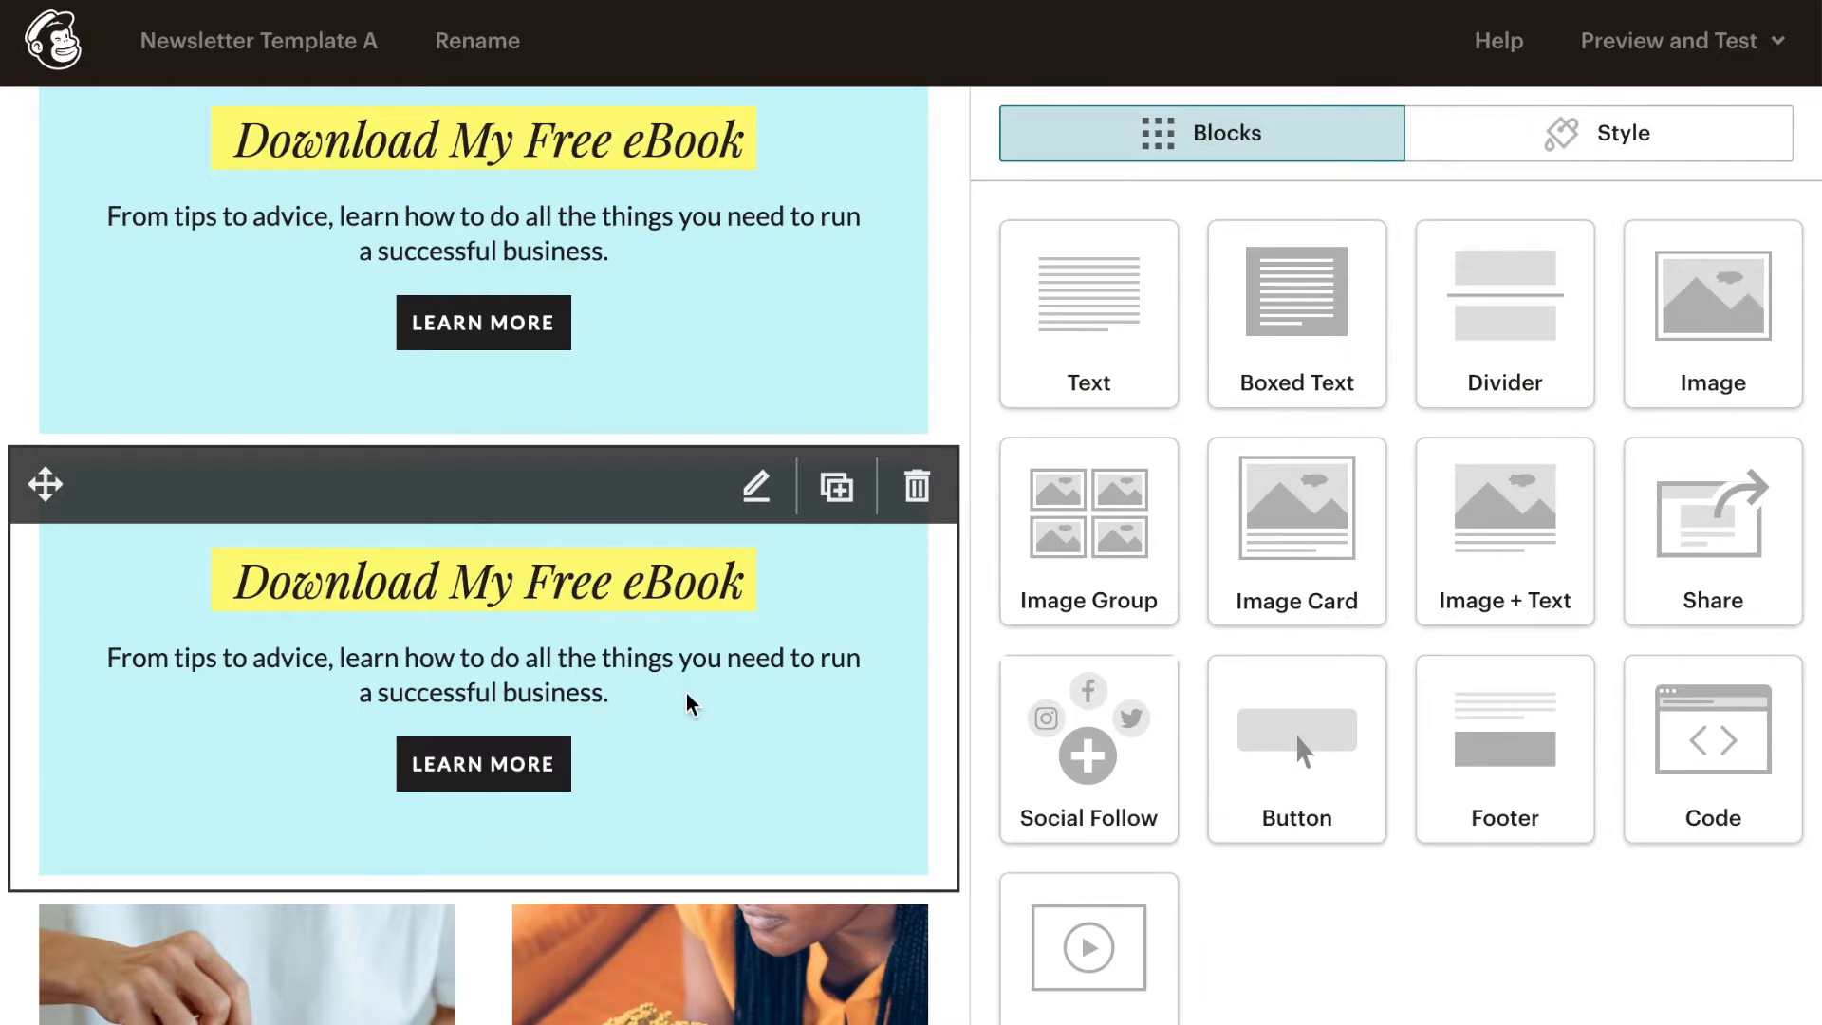
click(1615, 503)
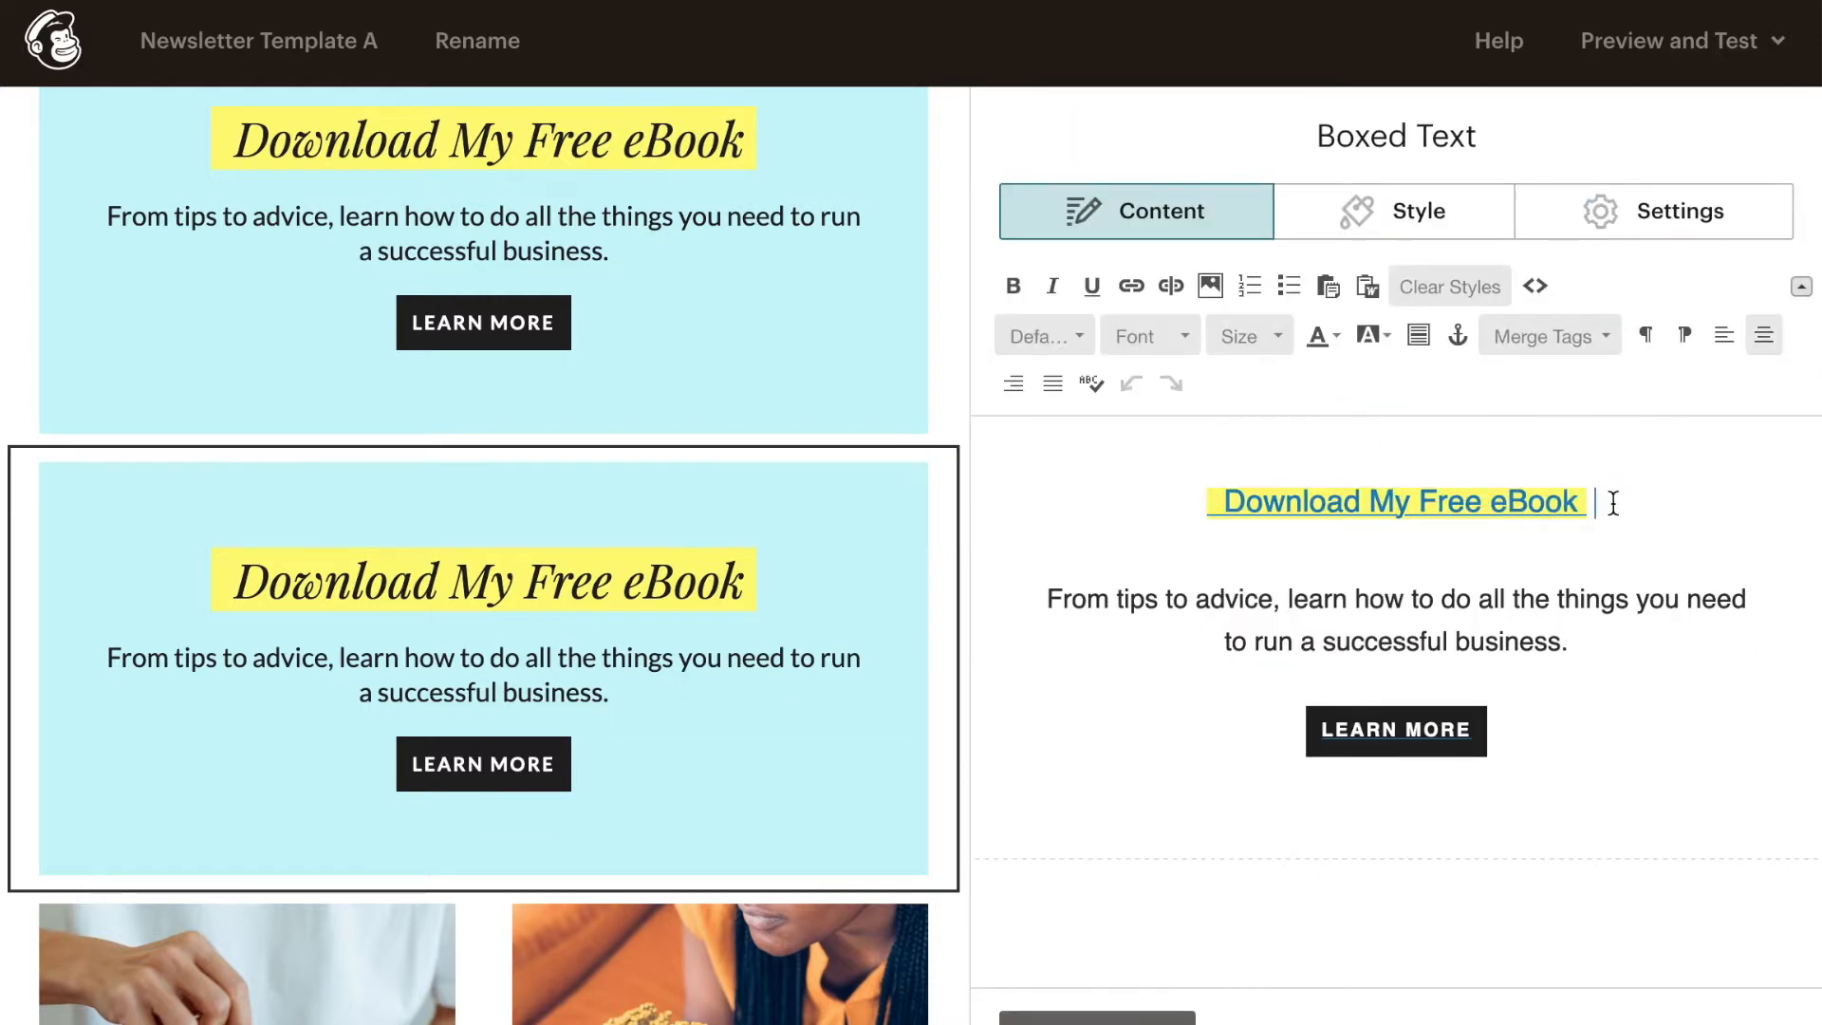
- Try replacing the boxed text block's whole heading with "Download" and undo the replacement
drag(1157, 524, 1144, 506)
key(BackSpace)
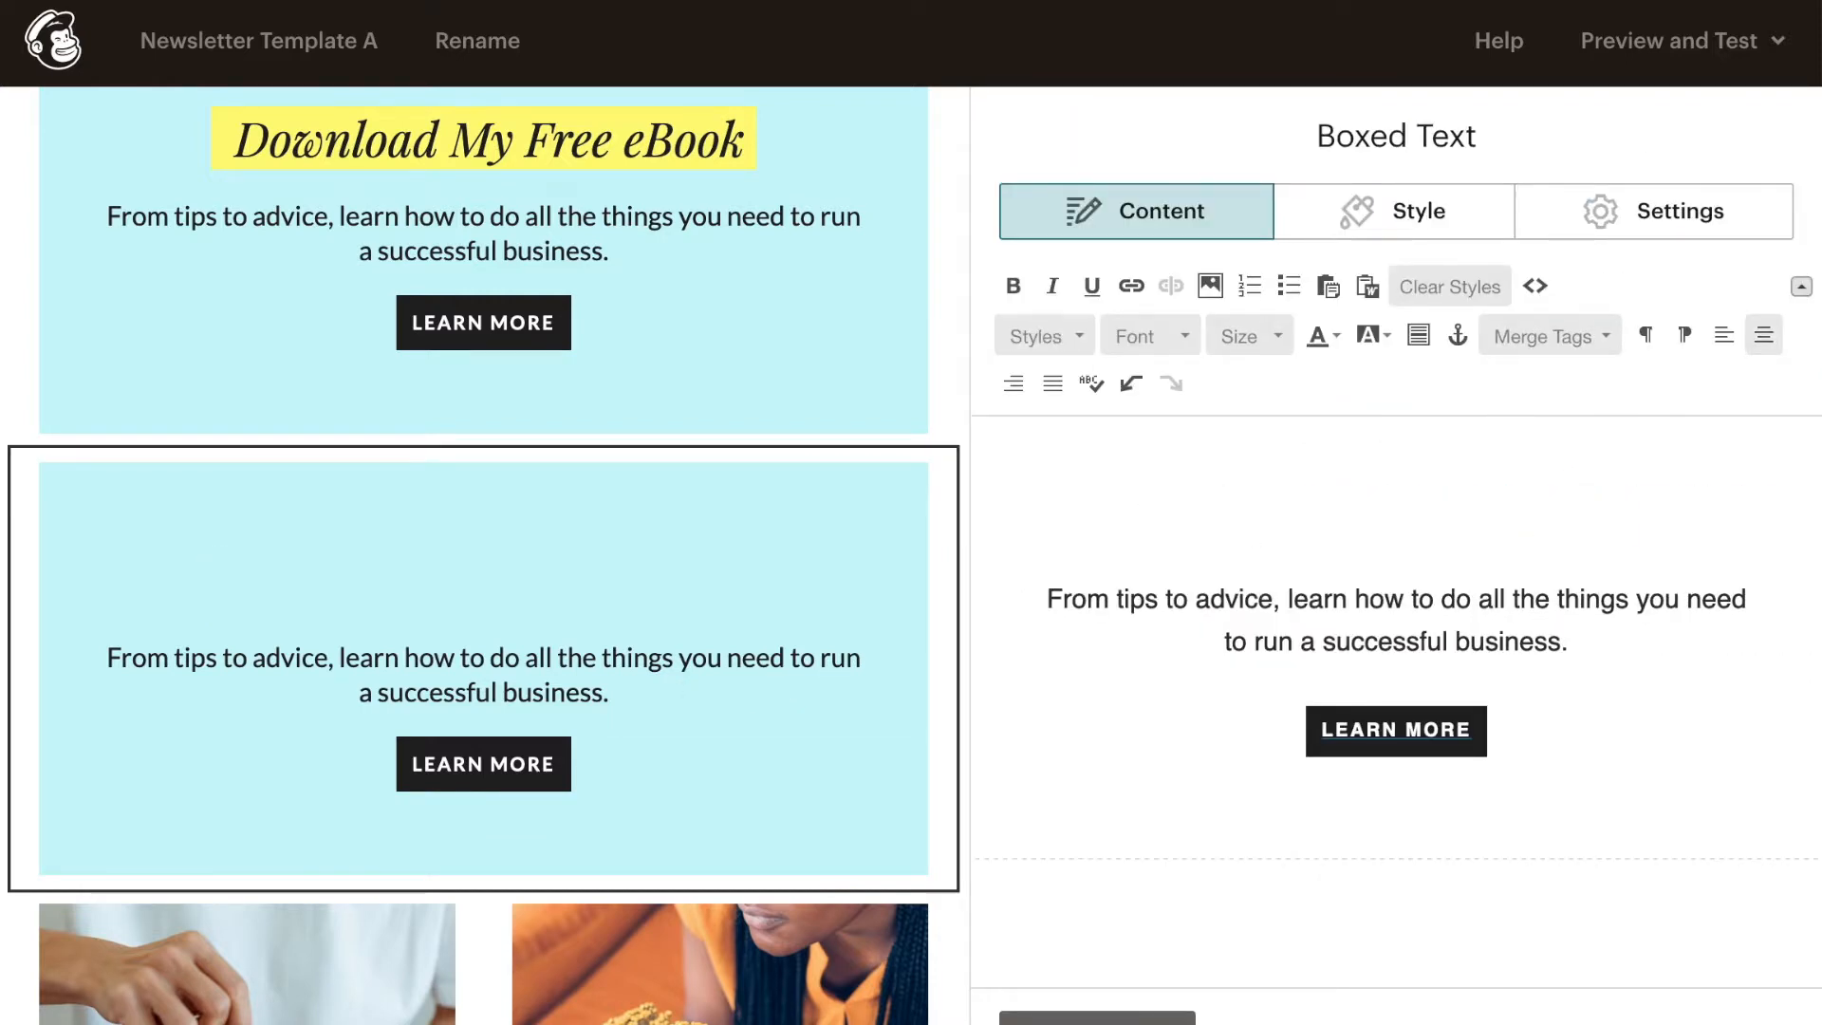
text(Download)
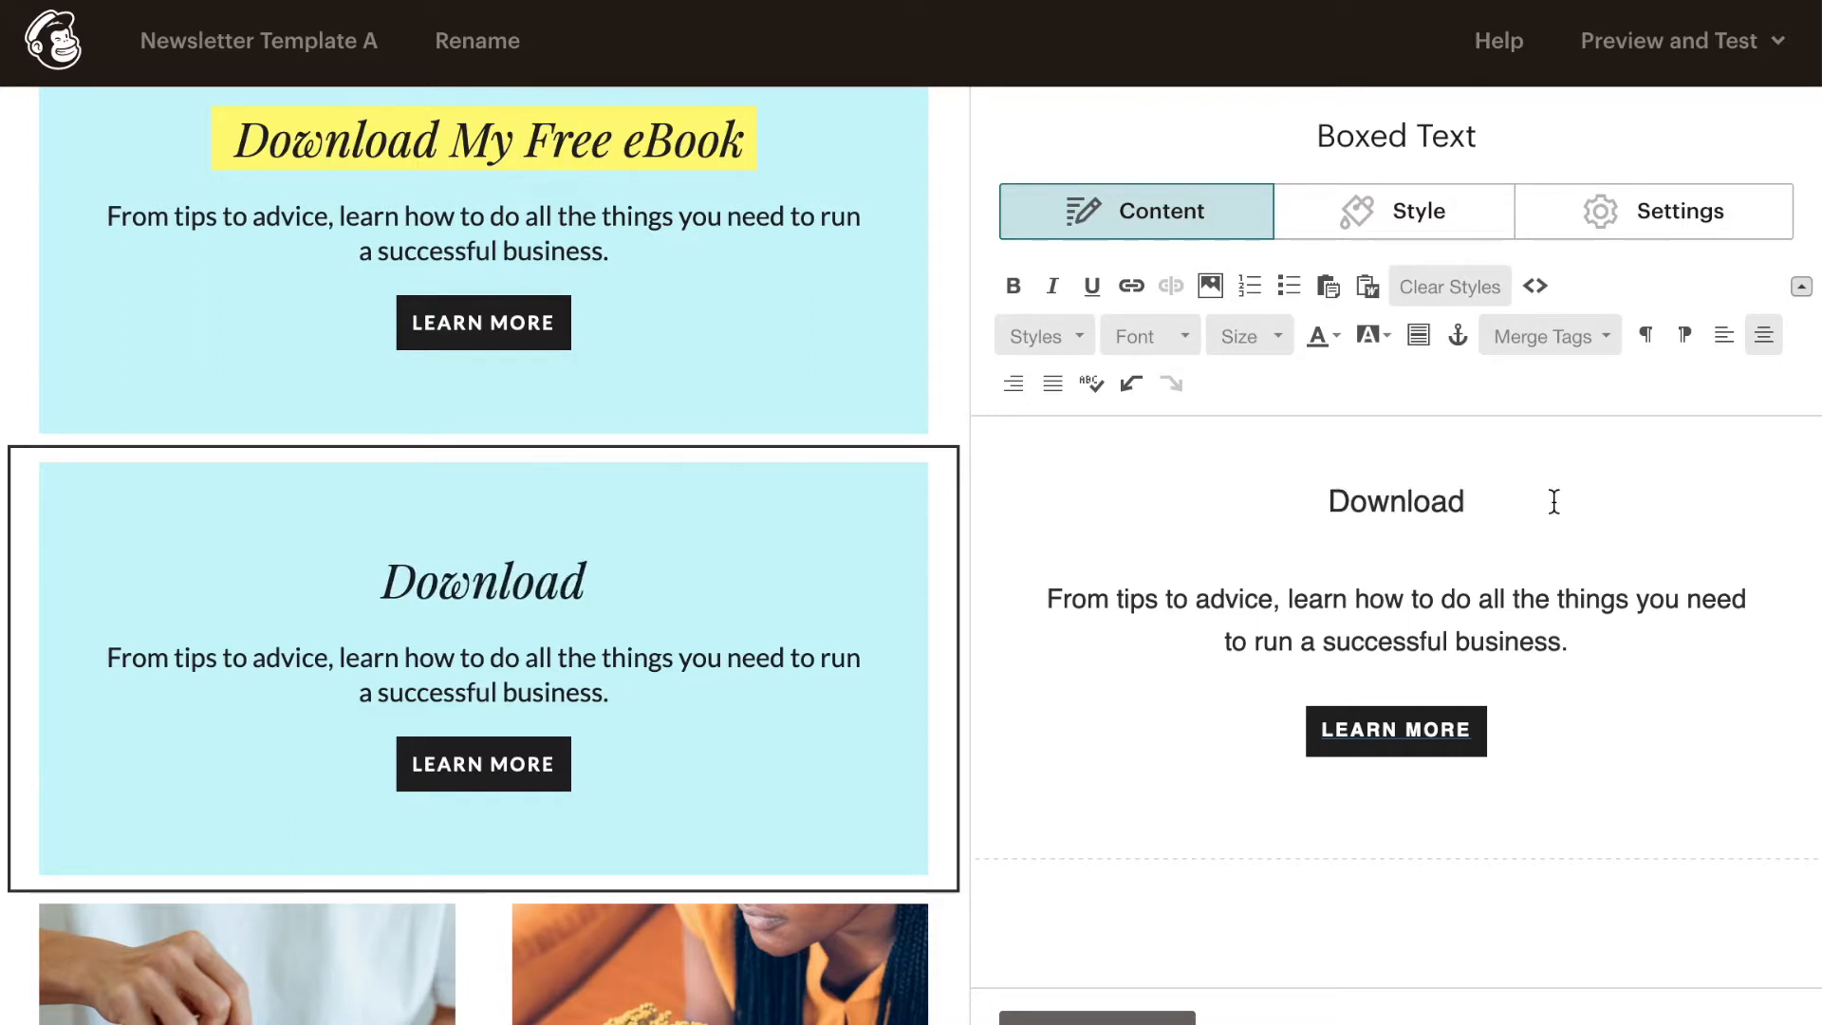
key(ctrl+z)
key(ctrl+z)
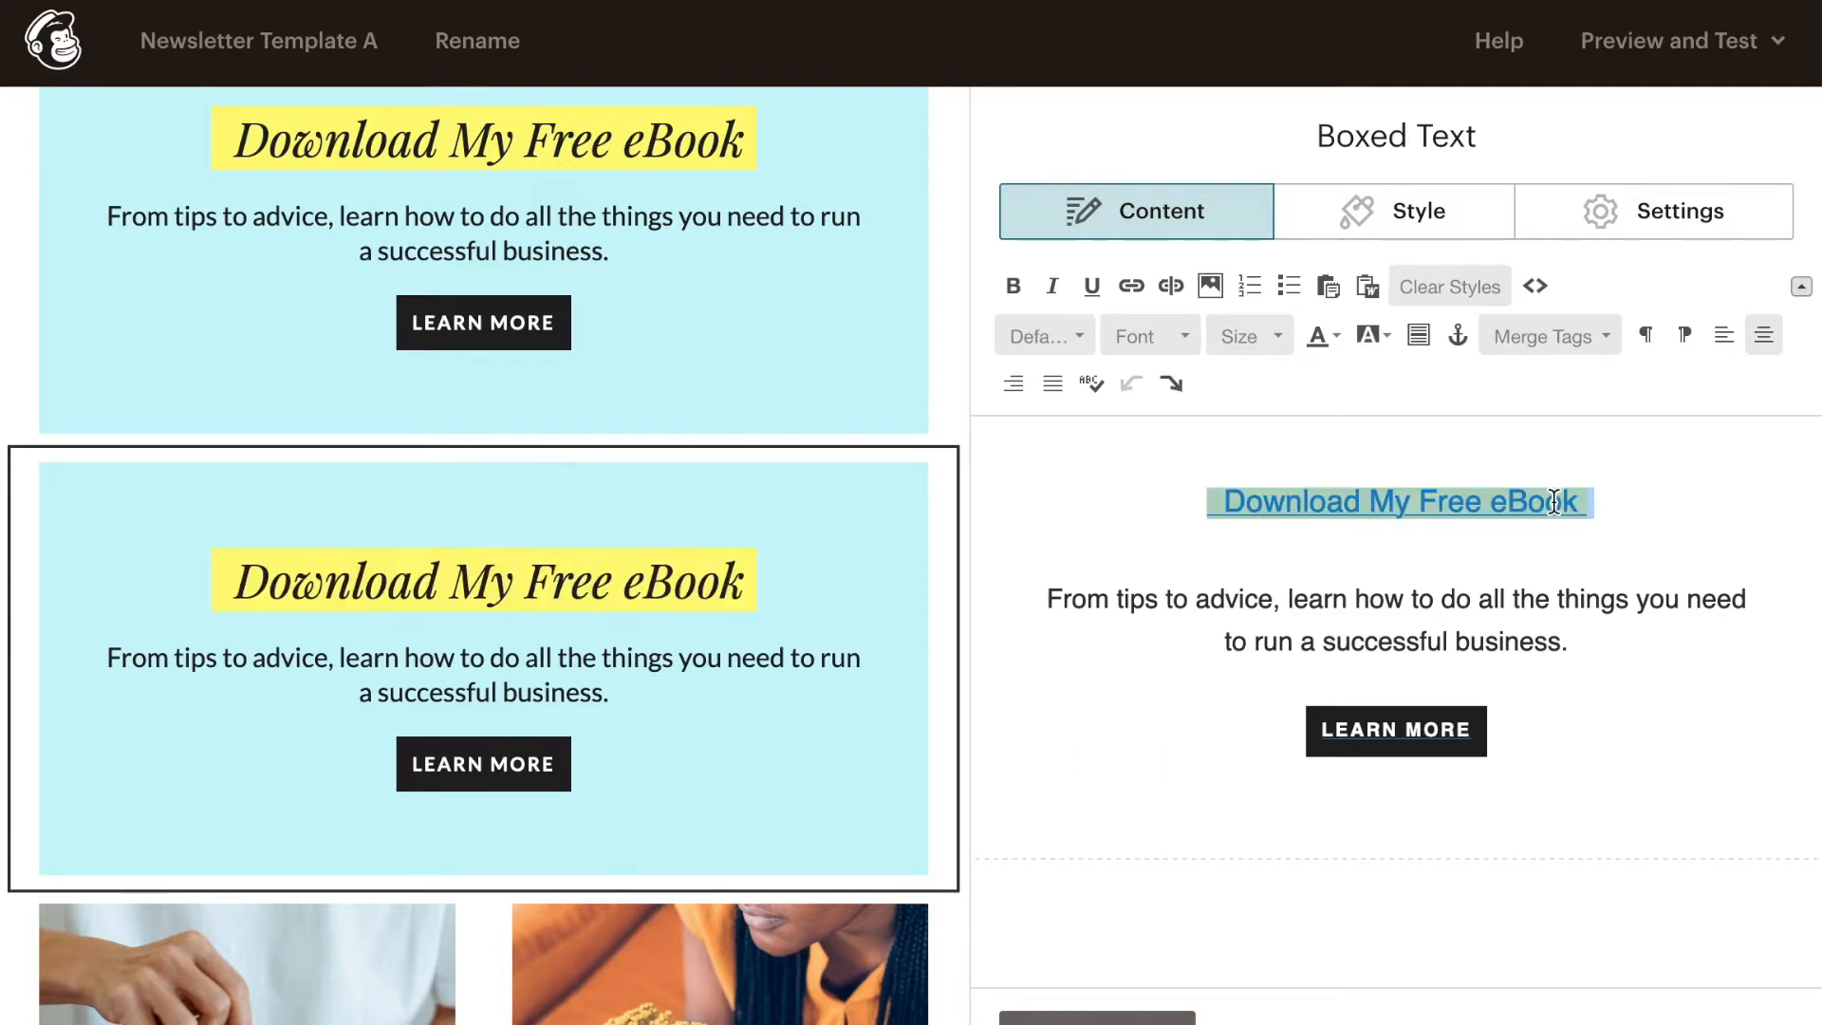
- Replace the boxed text block's heading with "Bookings Available Now!", keeping its yellow highlight
click(1616, 506)
key(BackSpace)
key(BackSpace)
key(BackSpace)
key(BackSpace)
key(BackSpace)
key(BackSpace)
key(BackSpace)
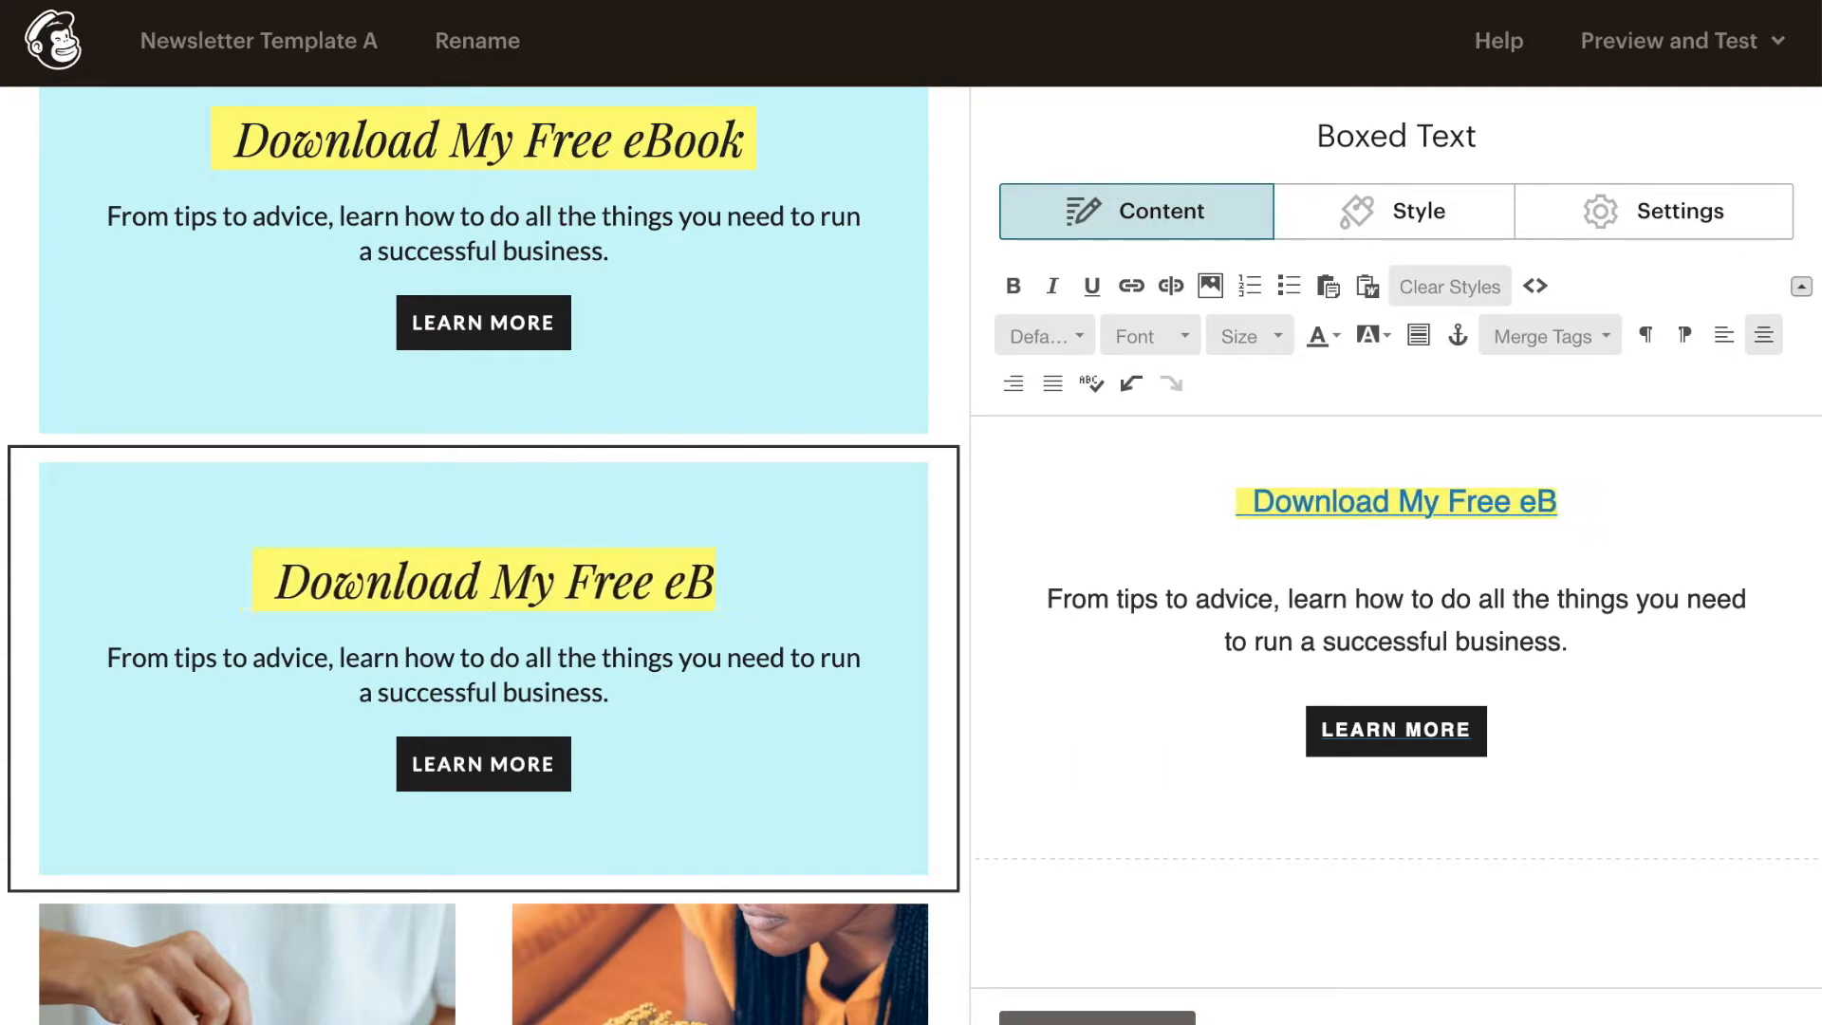
key(BackSpace)
key(BackSpace)
key(BackSpace)
key(BackSpace)
key(BackSpace)
key(BackSpace)
key(BackSpace)
key(BackSpace)
key(BackSpace)
key(BackSpace)
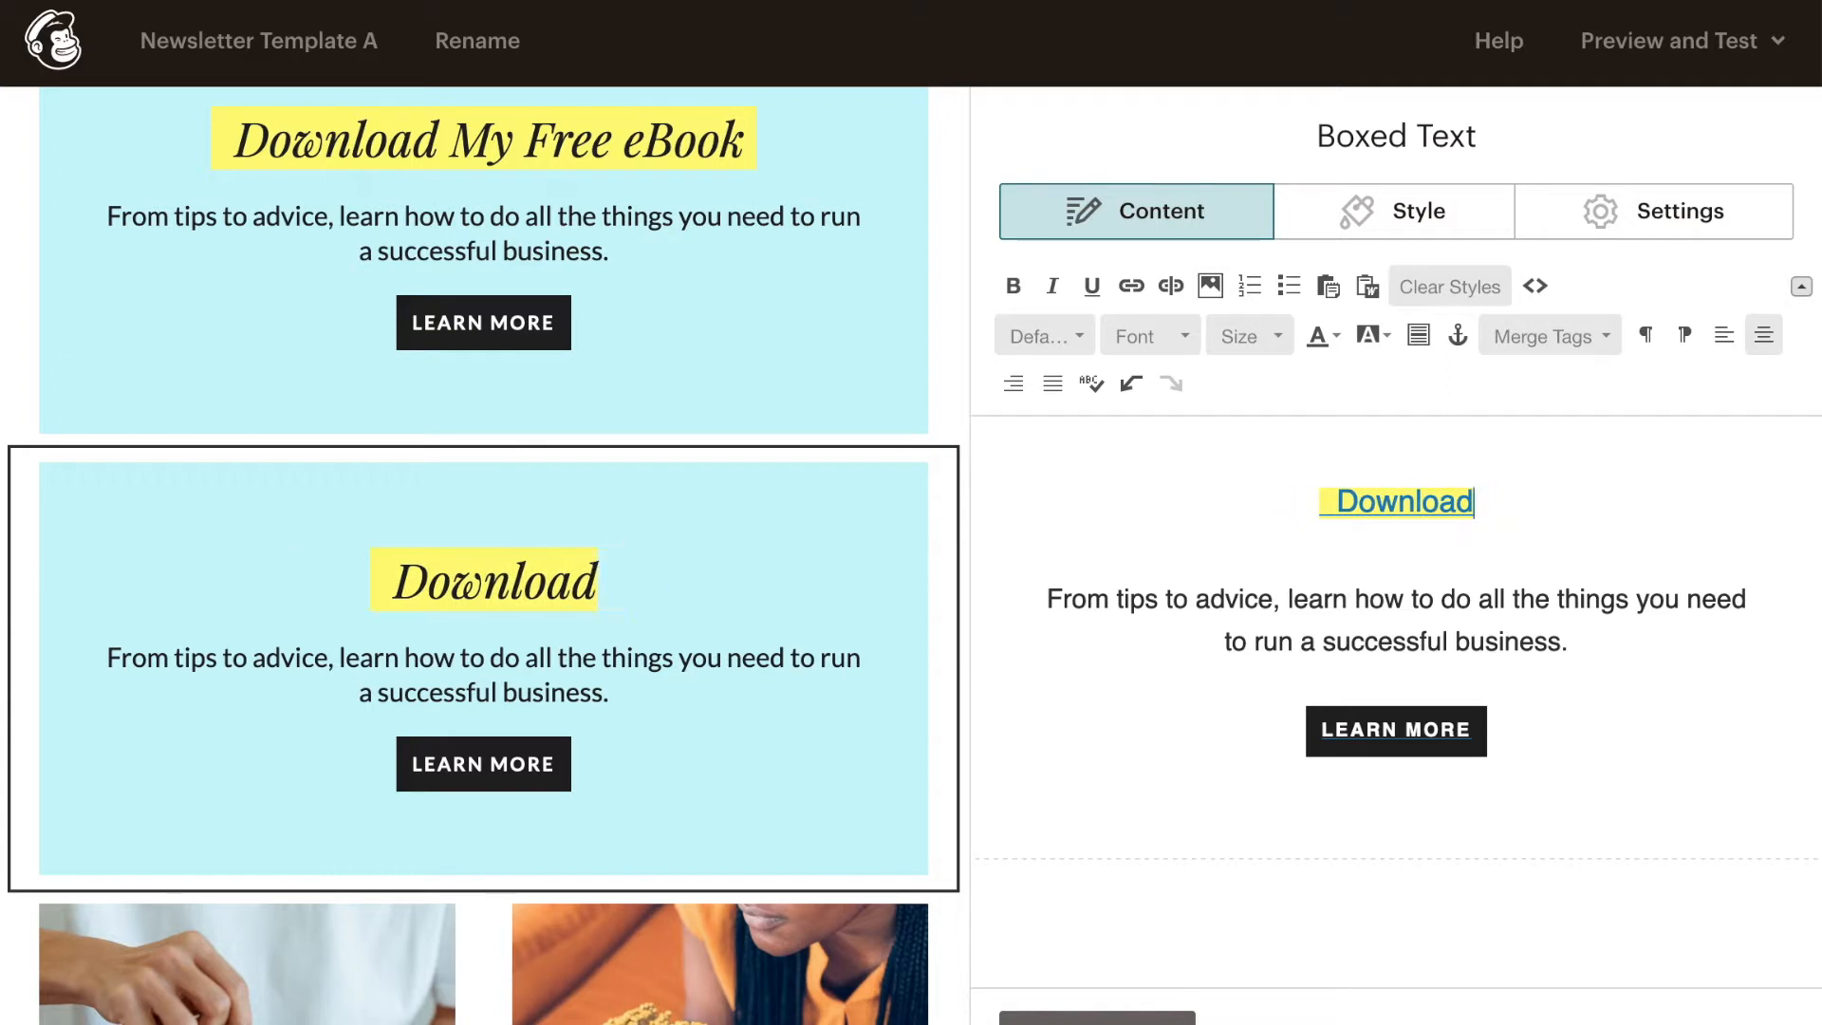
key(BackSpace)
key(BackSpace)
key(BackSpace)
key(BackSpace)
key(BackSpace)
key(BackSpace)
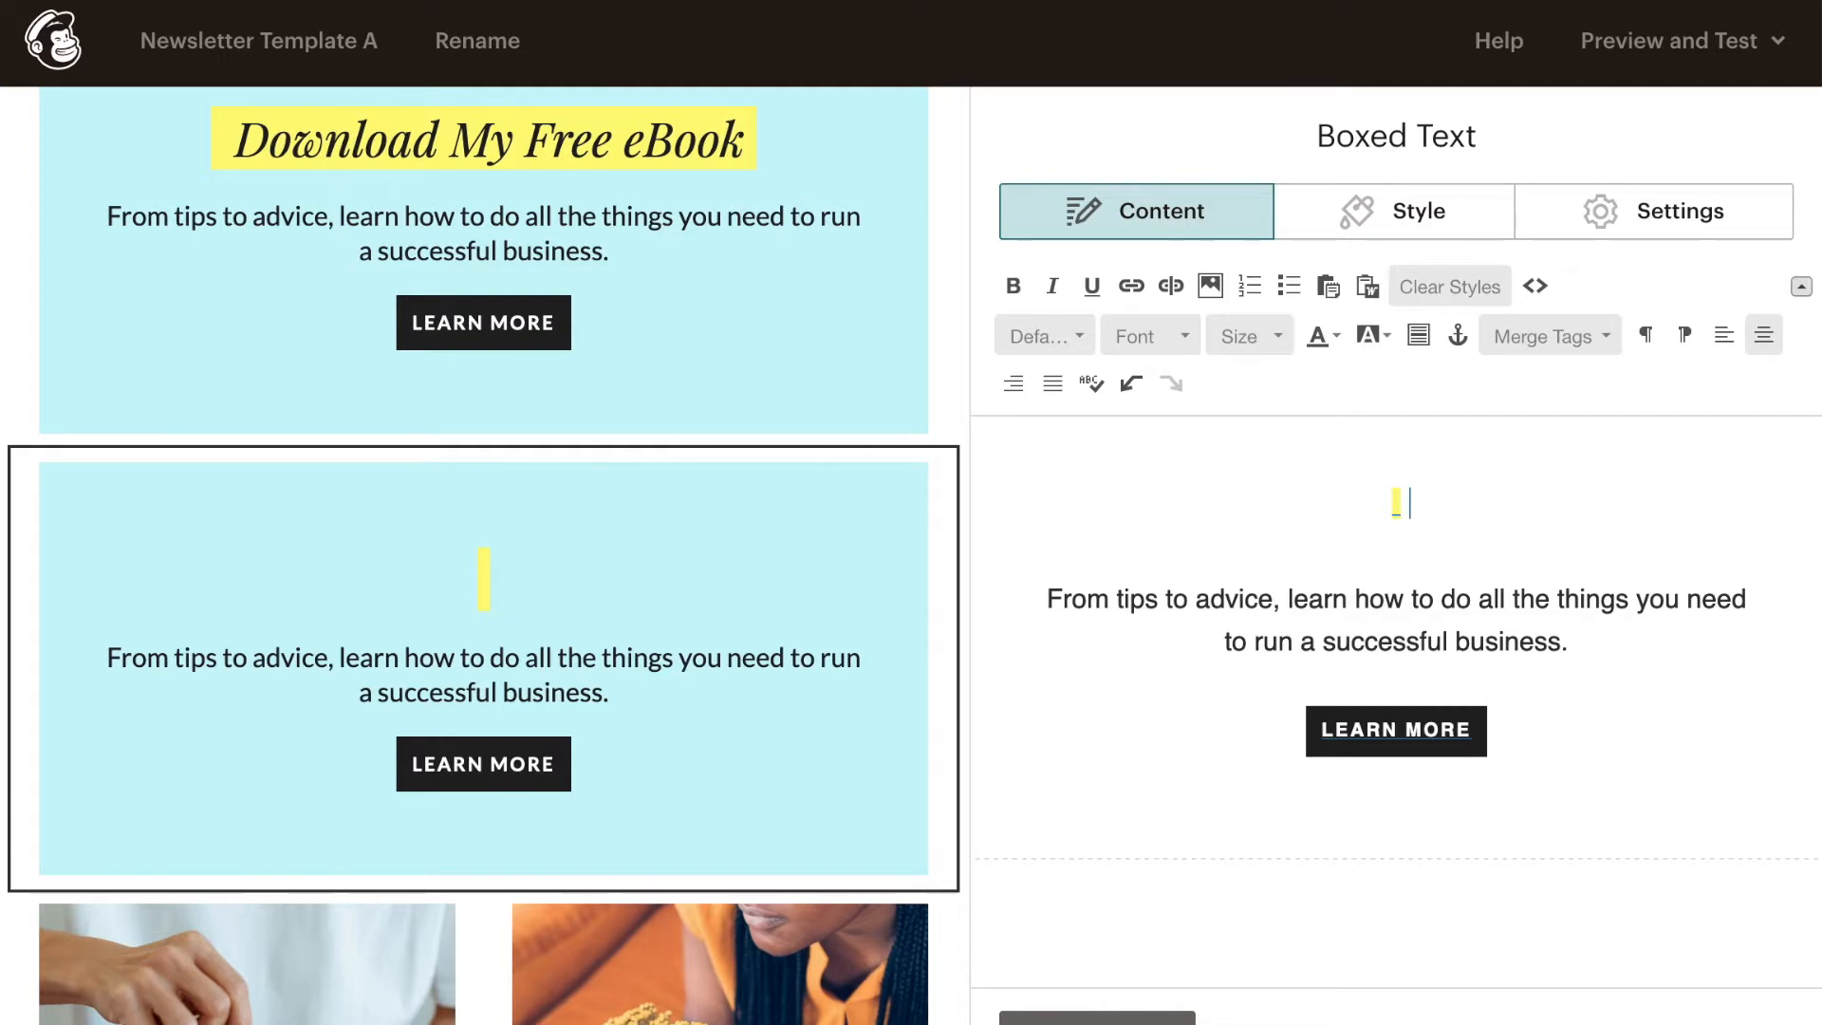
text(Bookingings Available Now!)
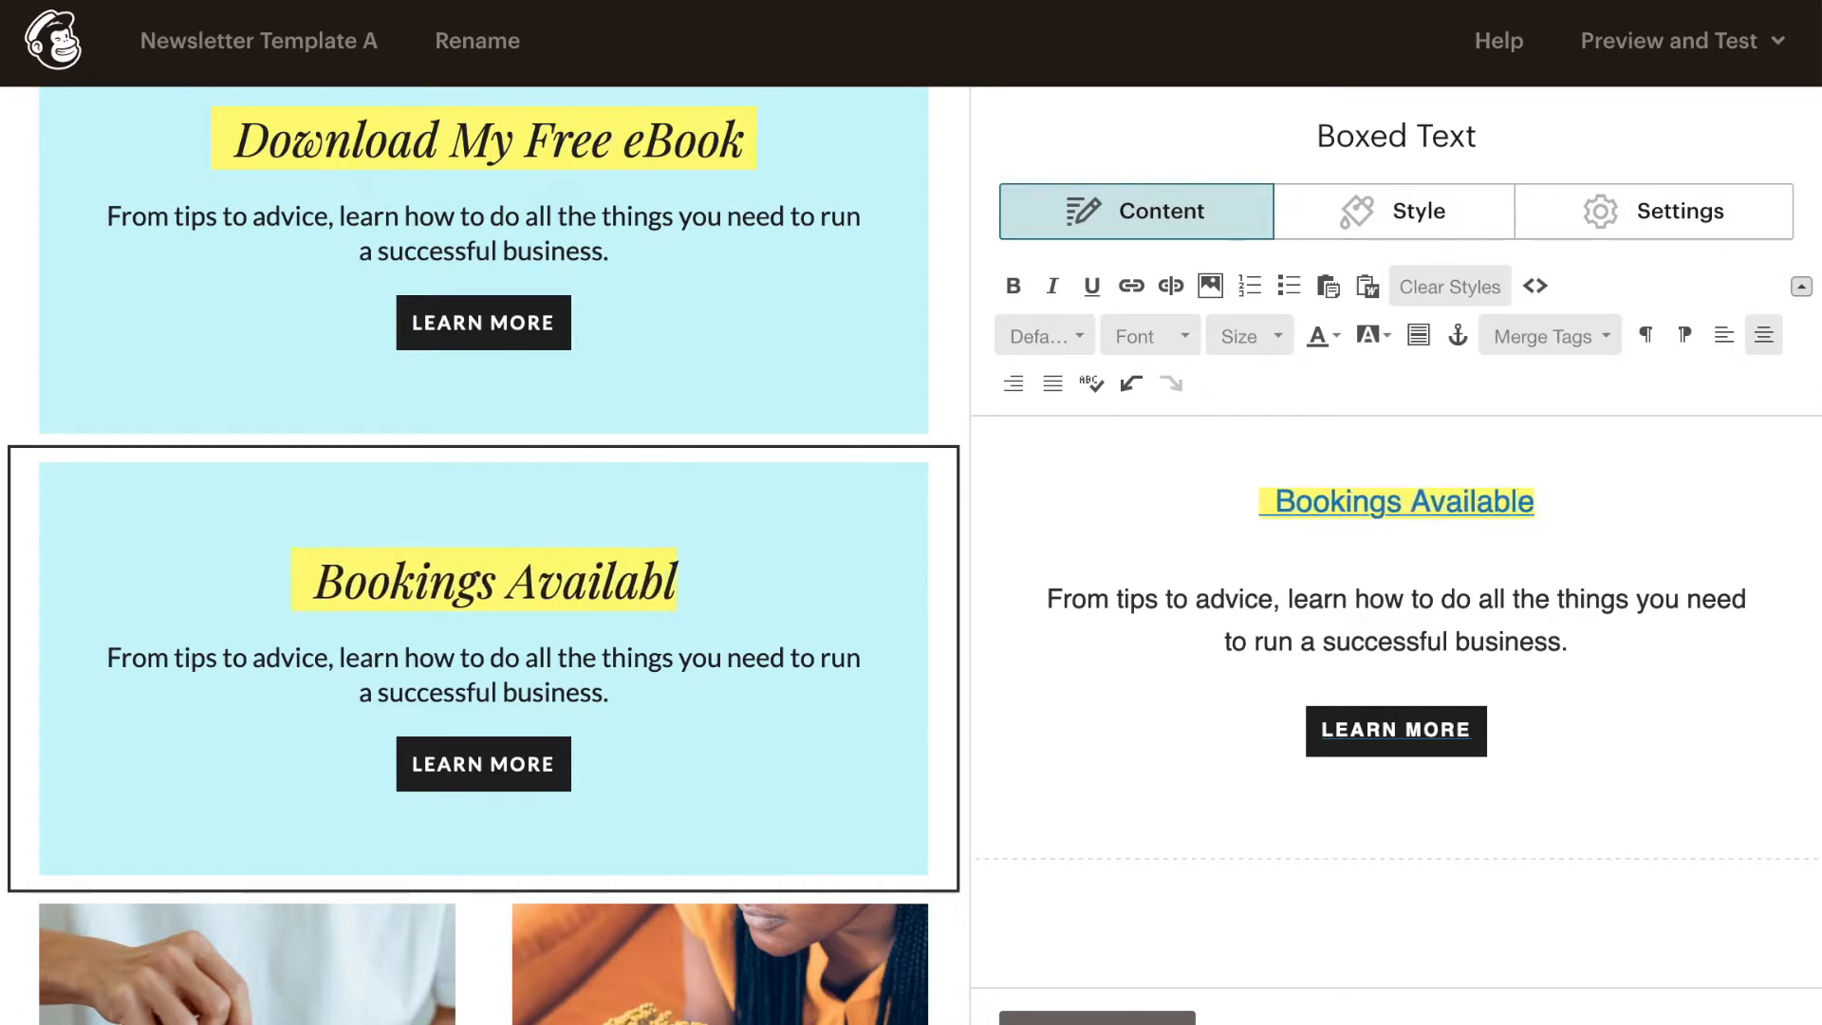
- Change the button label in the bookings block to "SIGN UP NOW", keeping its button styling
click(1468, 730)
key(BackSpace)
key(BackSpace)
key(BackSpace)
key(BackSpace)
key(BackSpace)
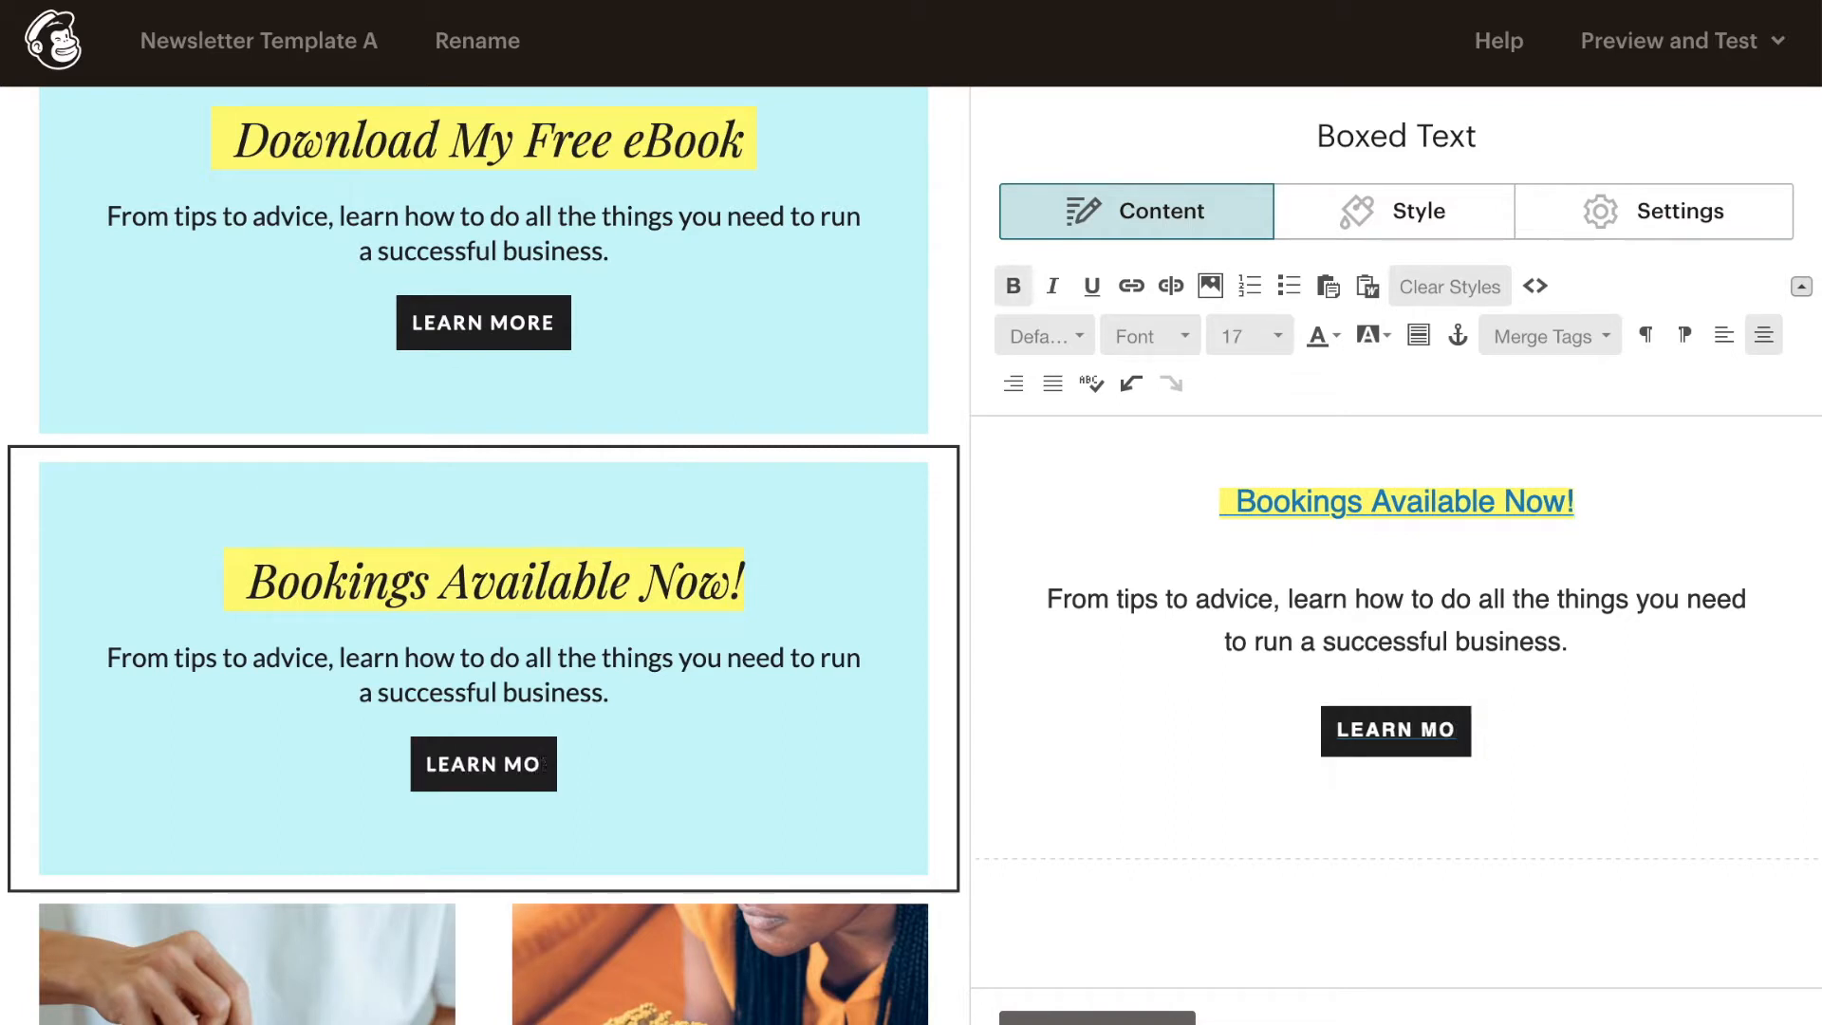
key(BackSpace)
key(BackSpace)
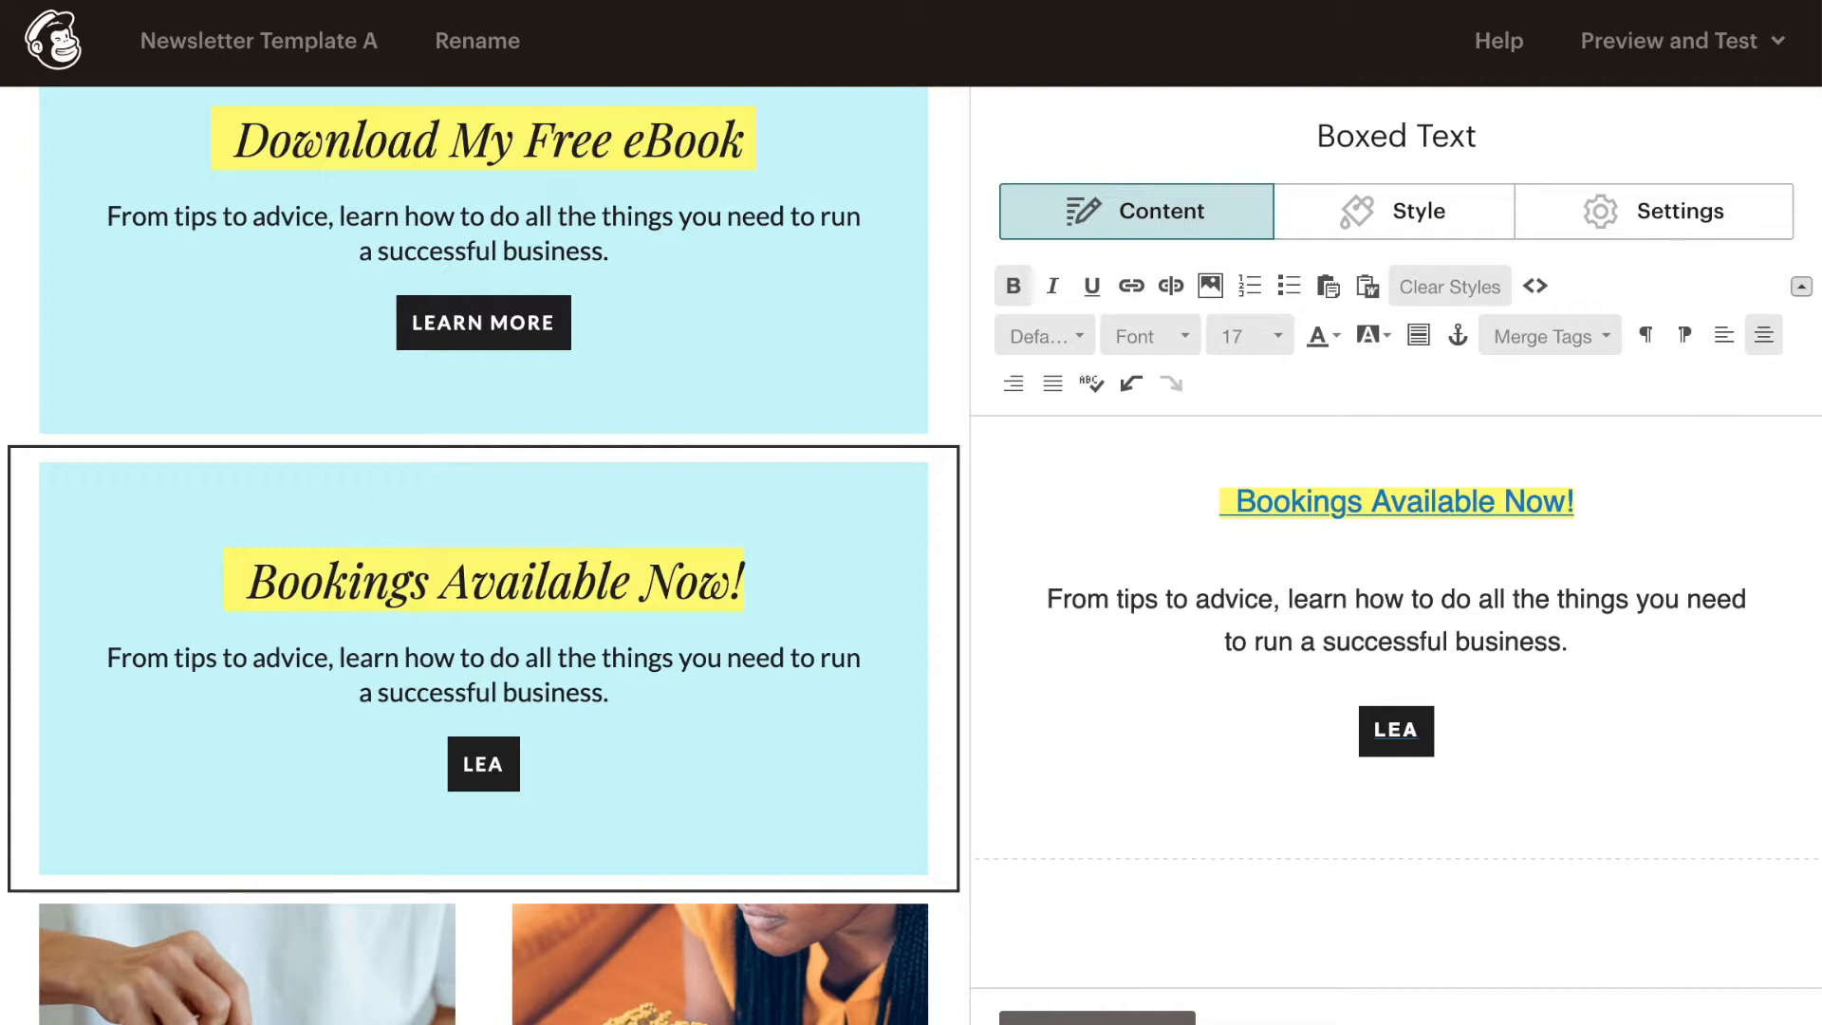
key(BackSpace)
key(BackSpace)
key(BackSpace)
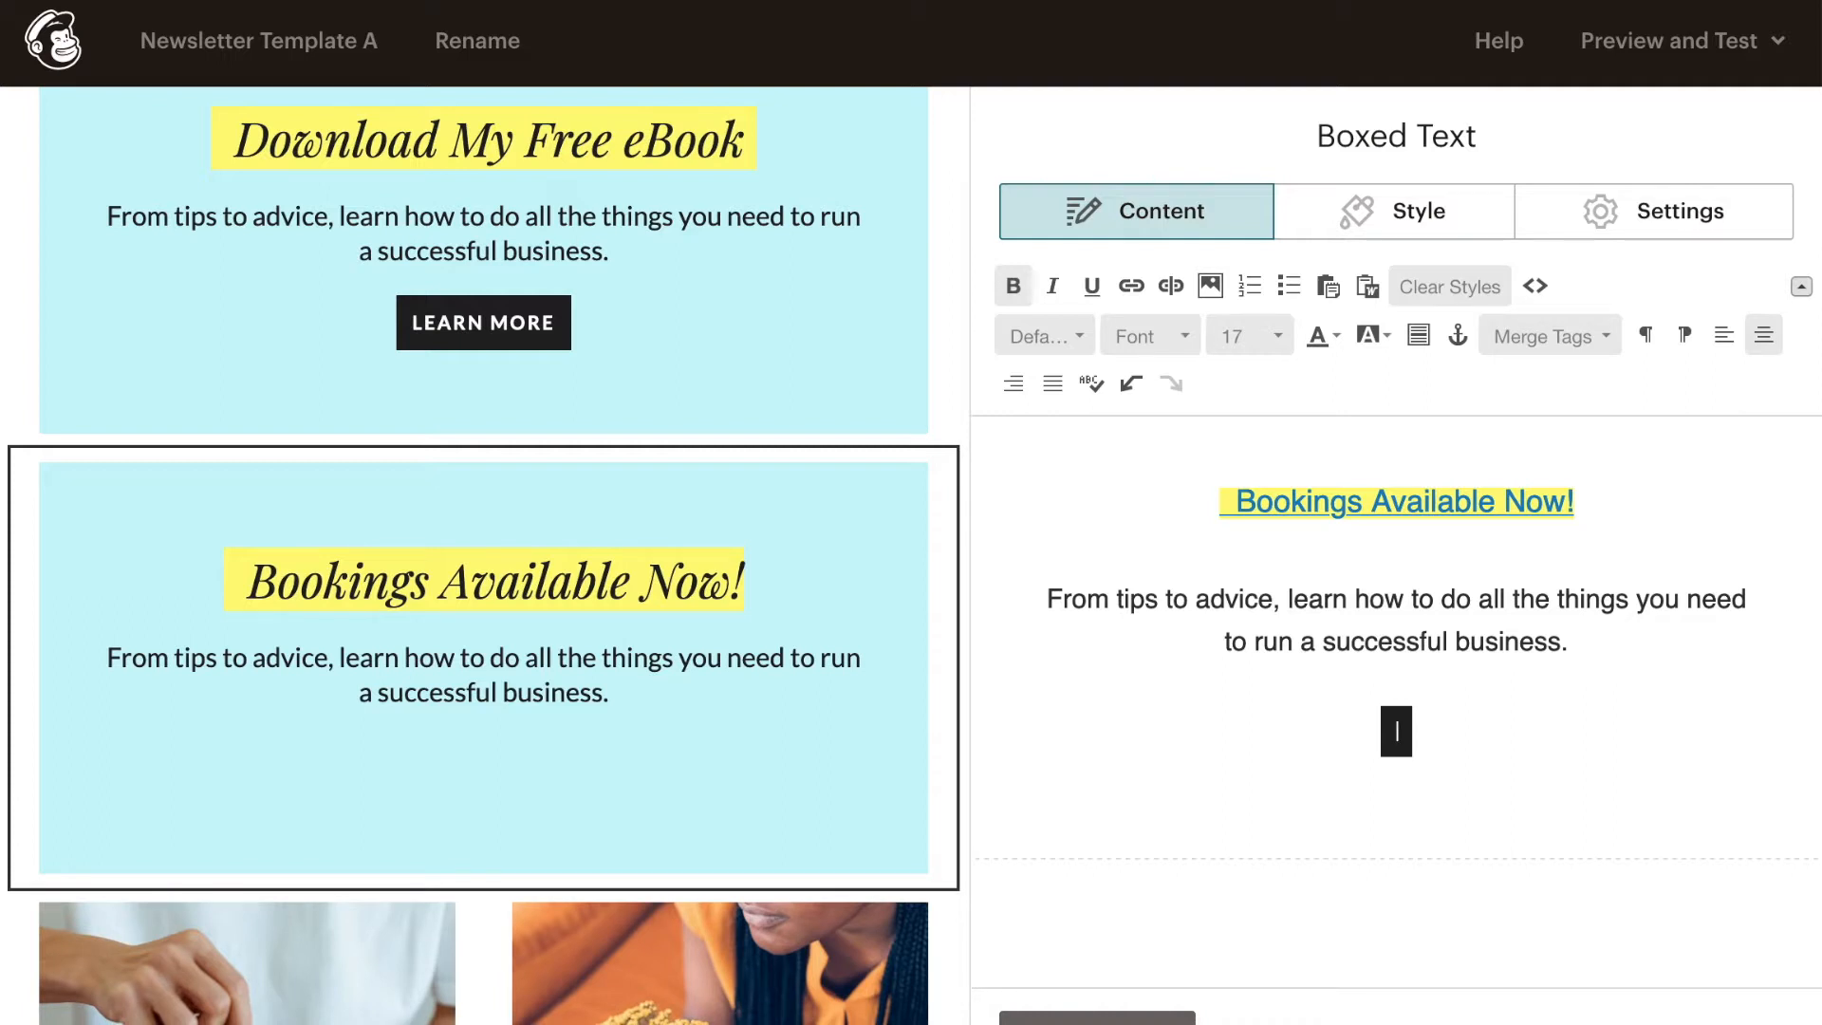
text(SIGN UO)
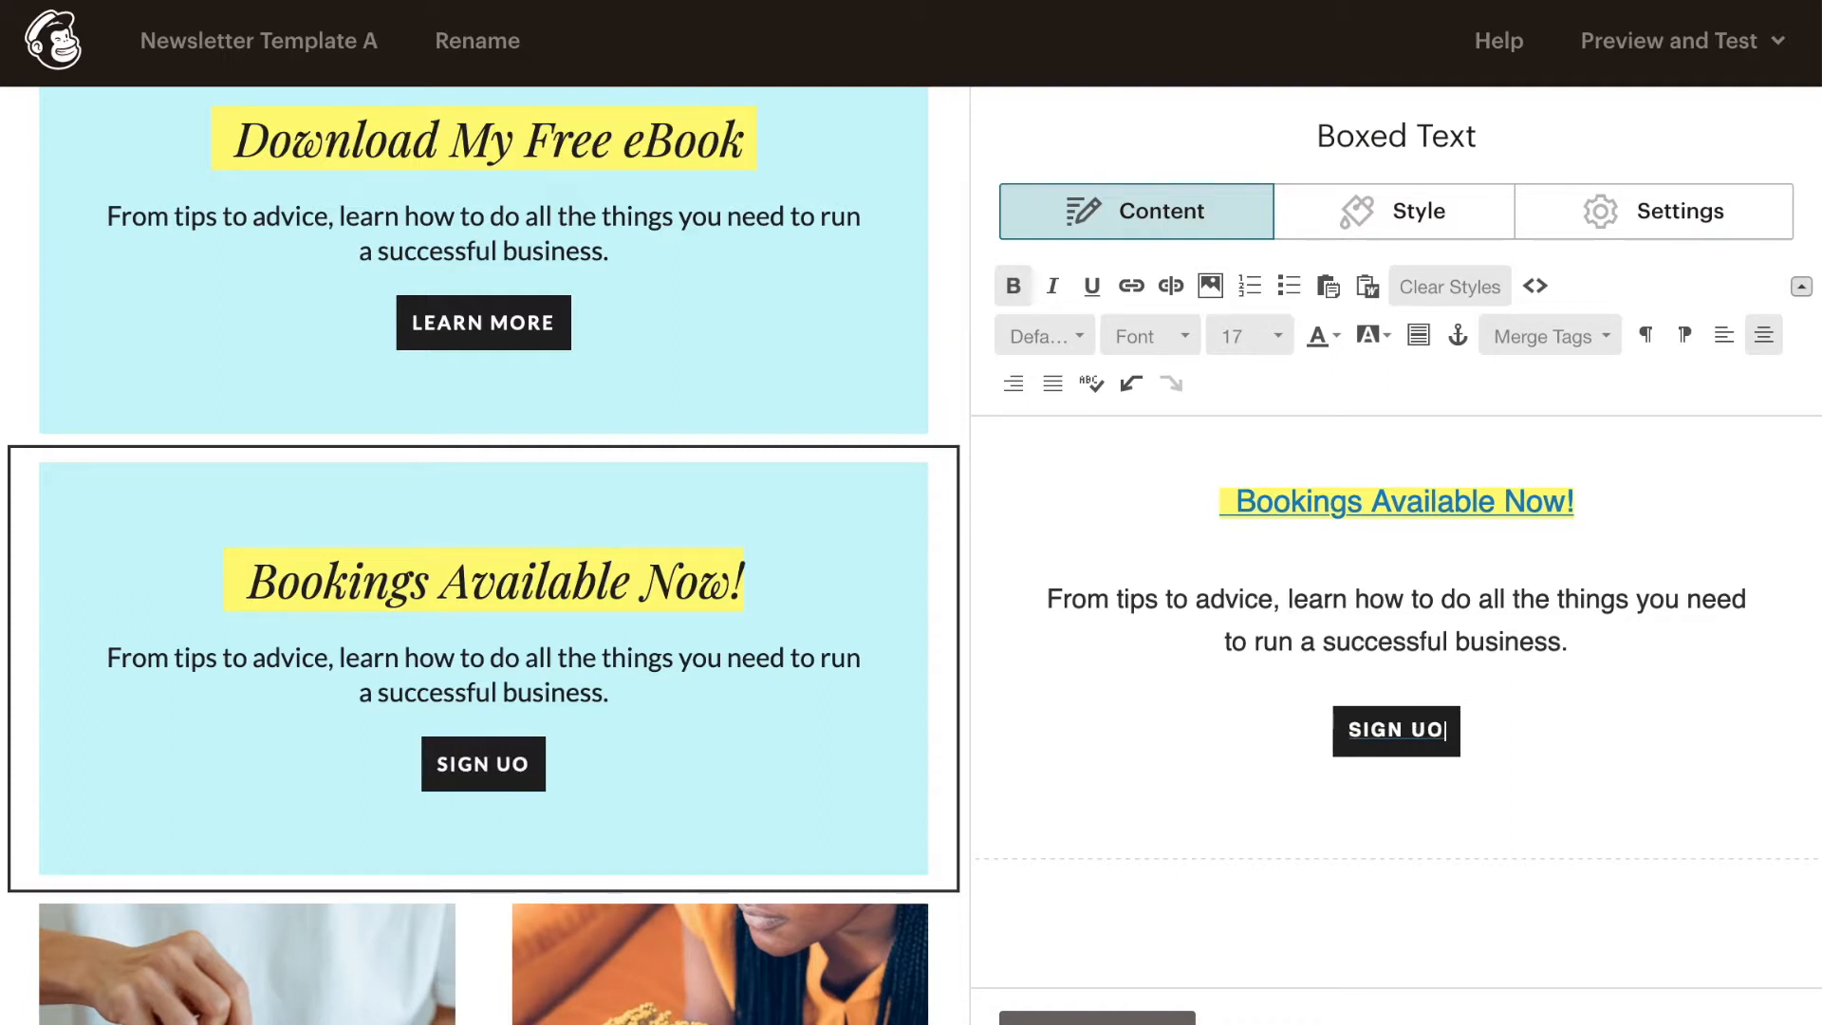
key(BackSpace)
text(P NOW)
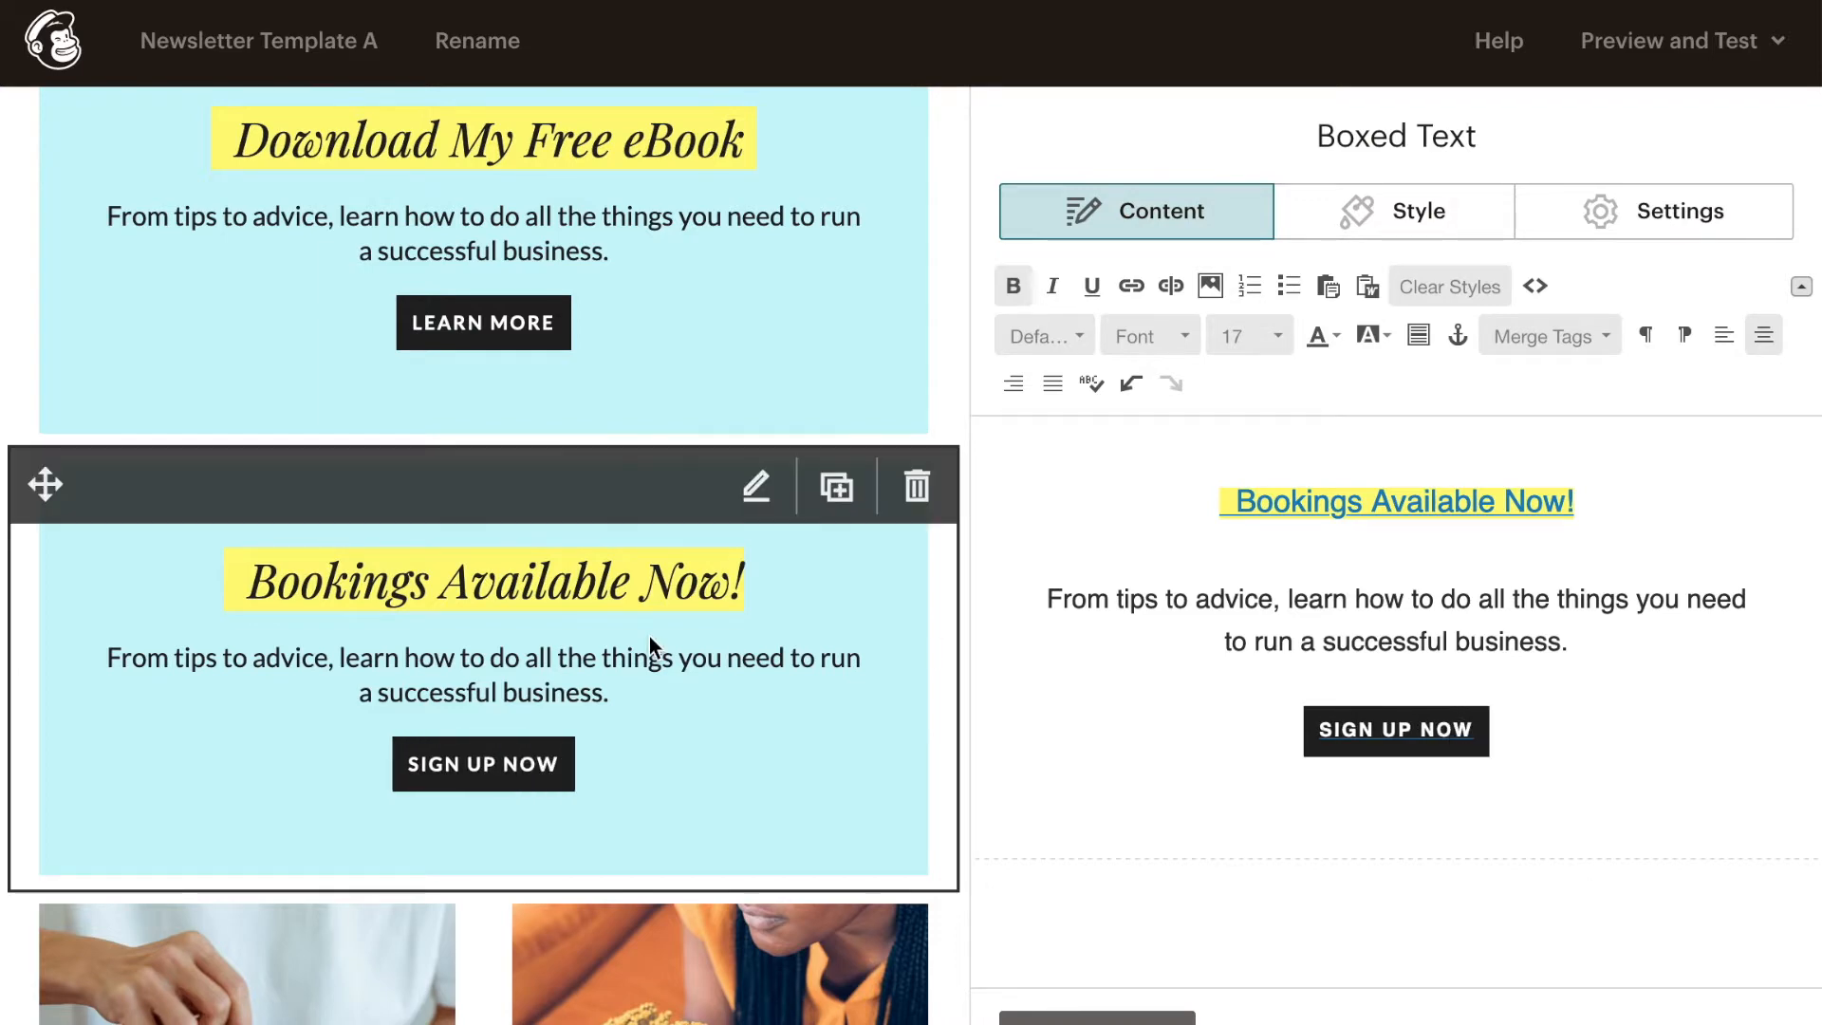
- Save and close the "Let's Work Together!" image card and open the template's Body style settings
scroll(651, 642, down, 7)
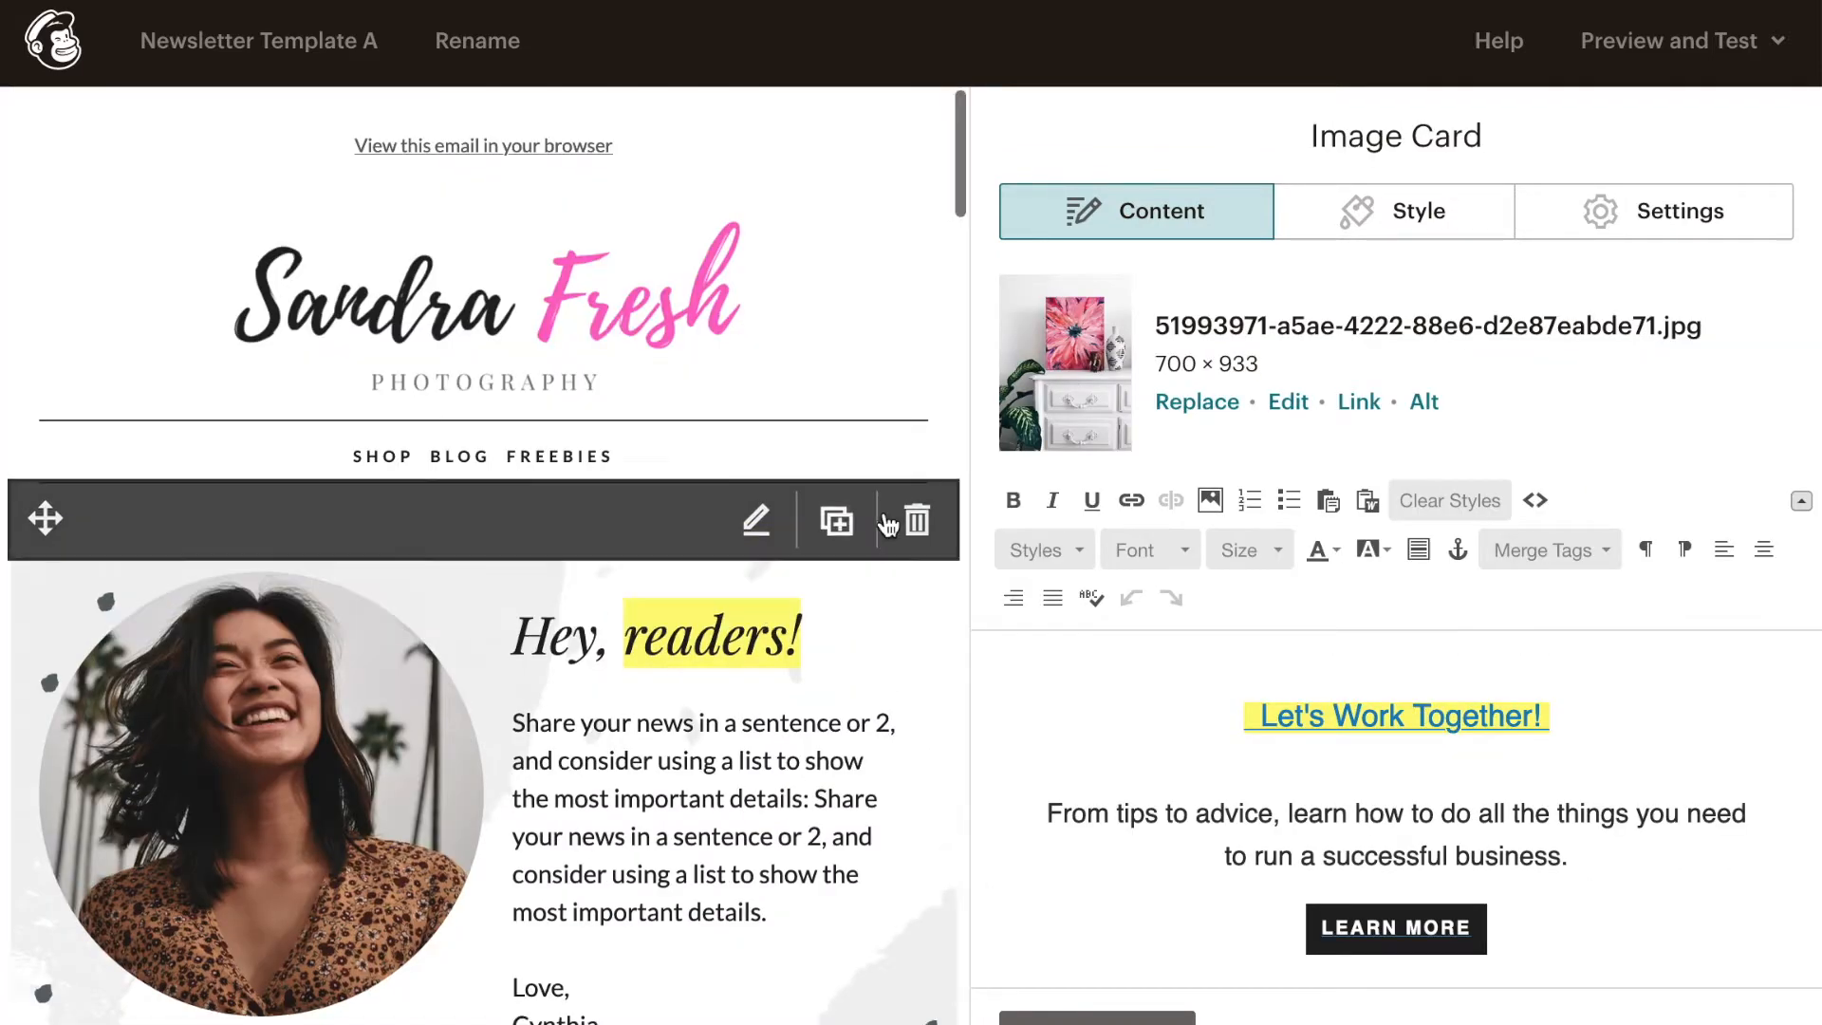
scroll(888, 524, down, 3)
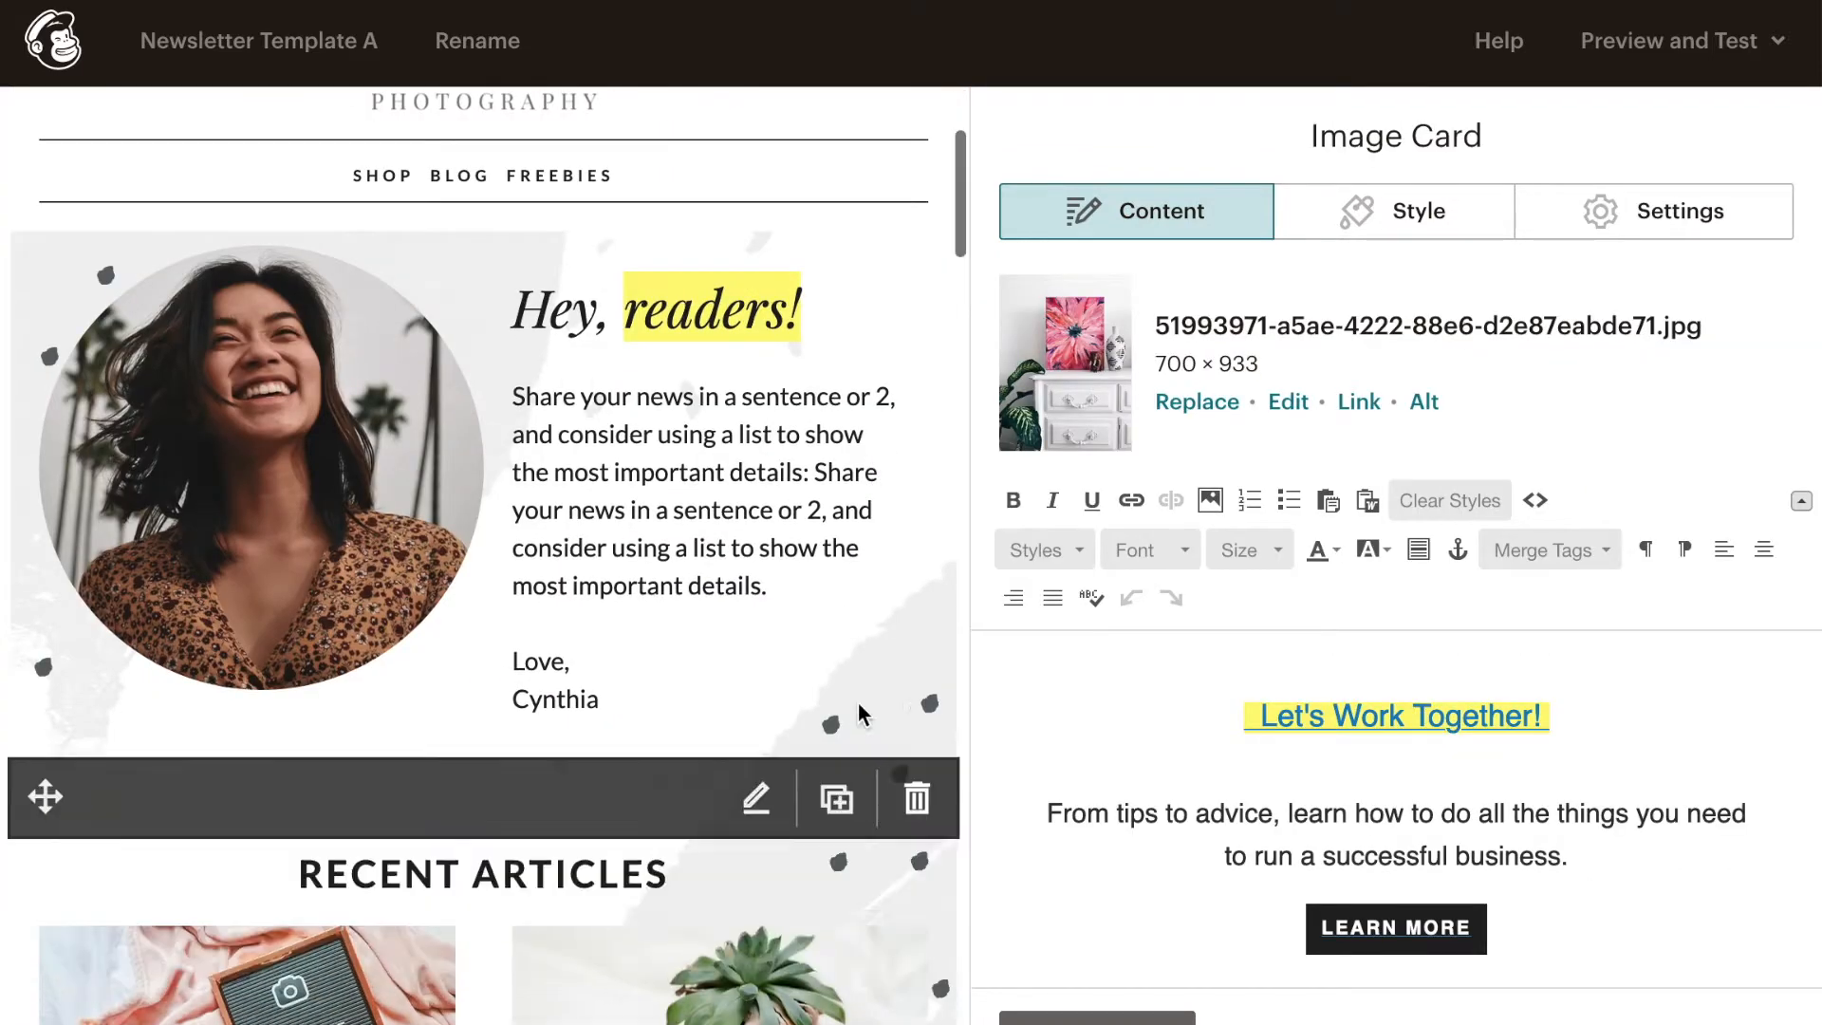
click(1097, 1017)
click(1590, 133)
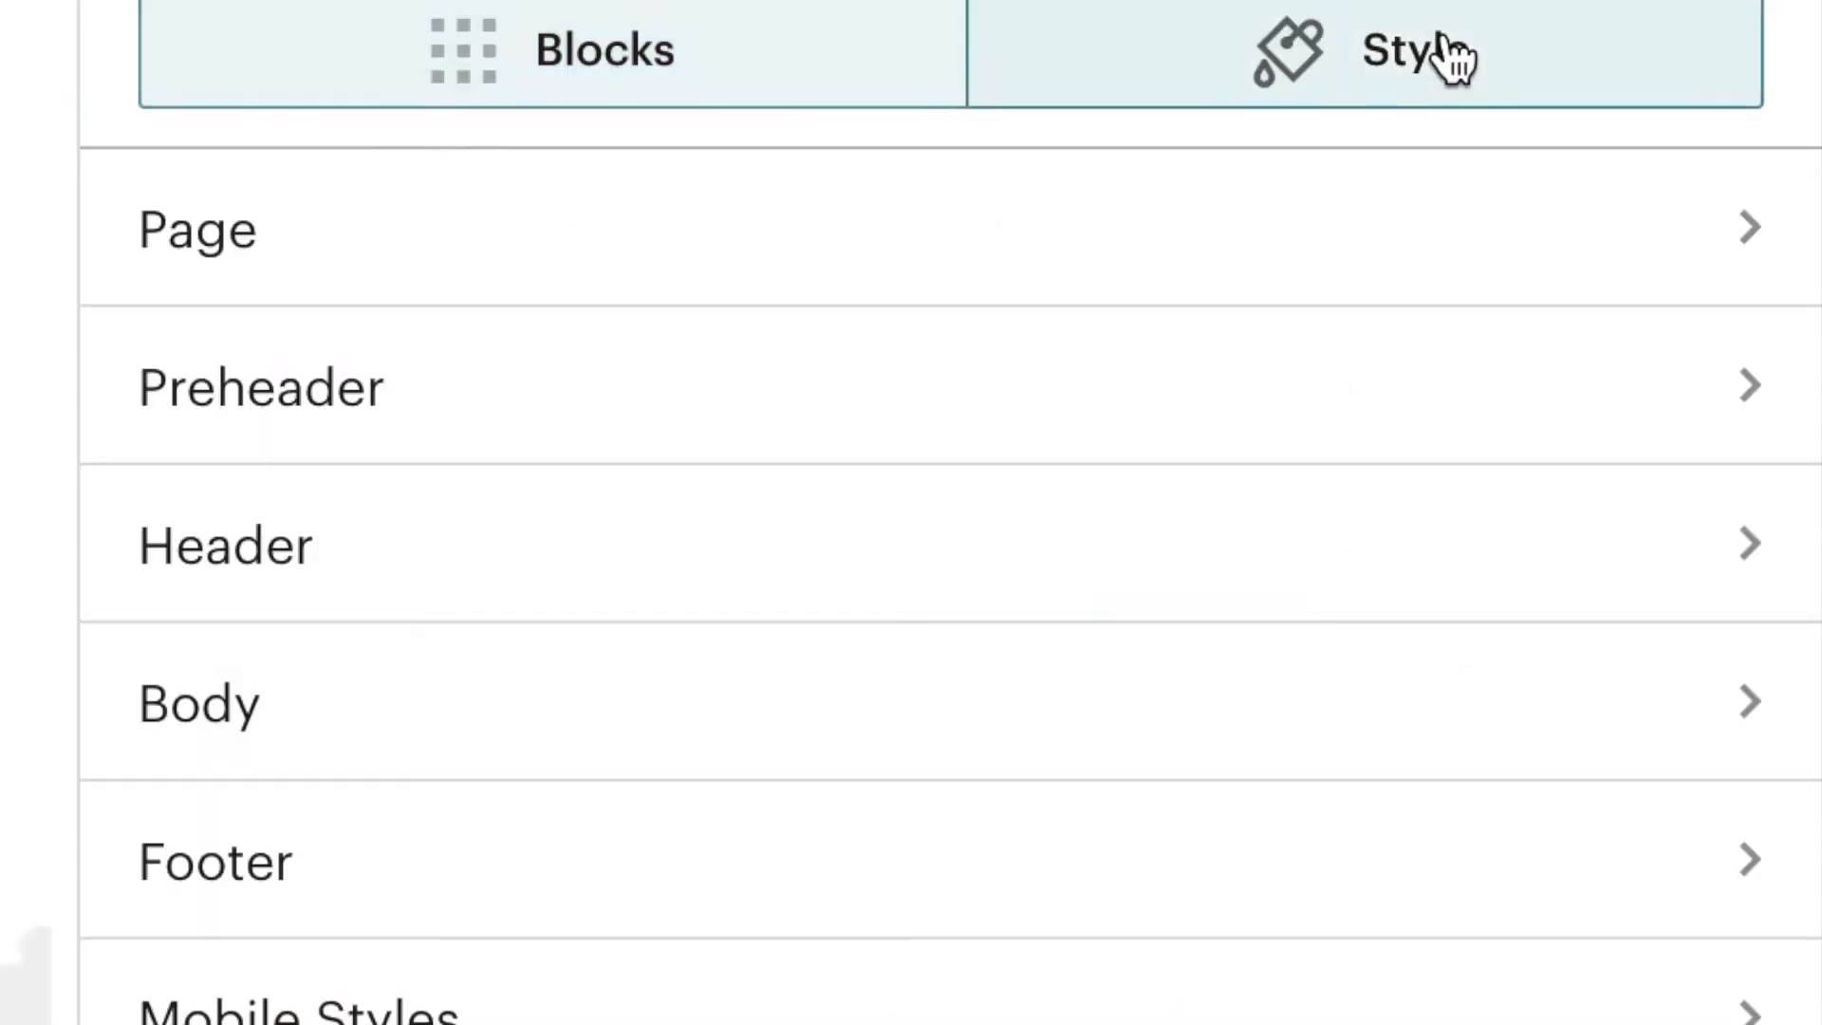
click(696, 756)
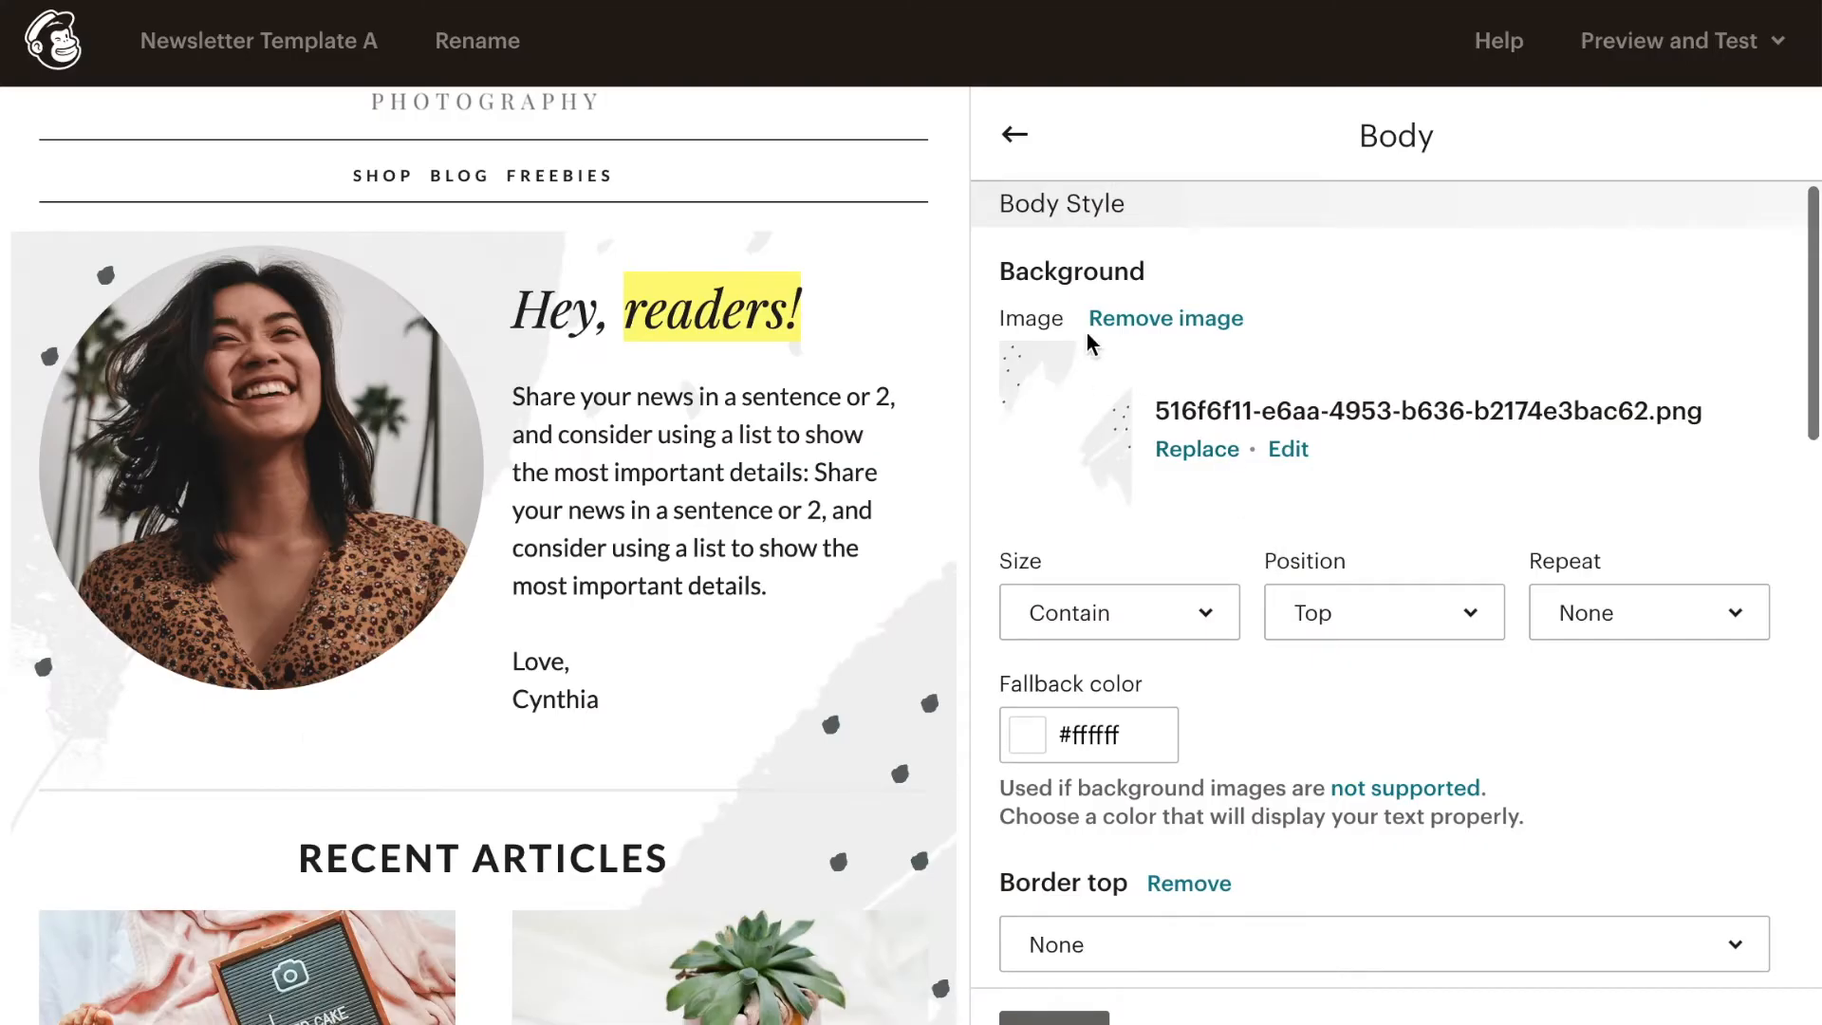
click(1198, 452)
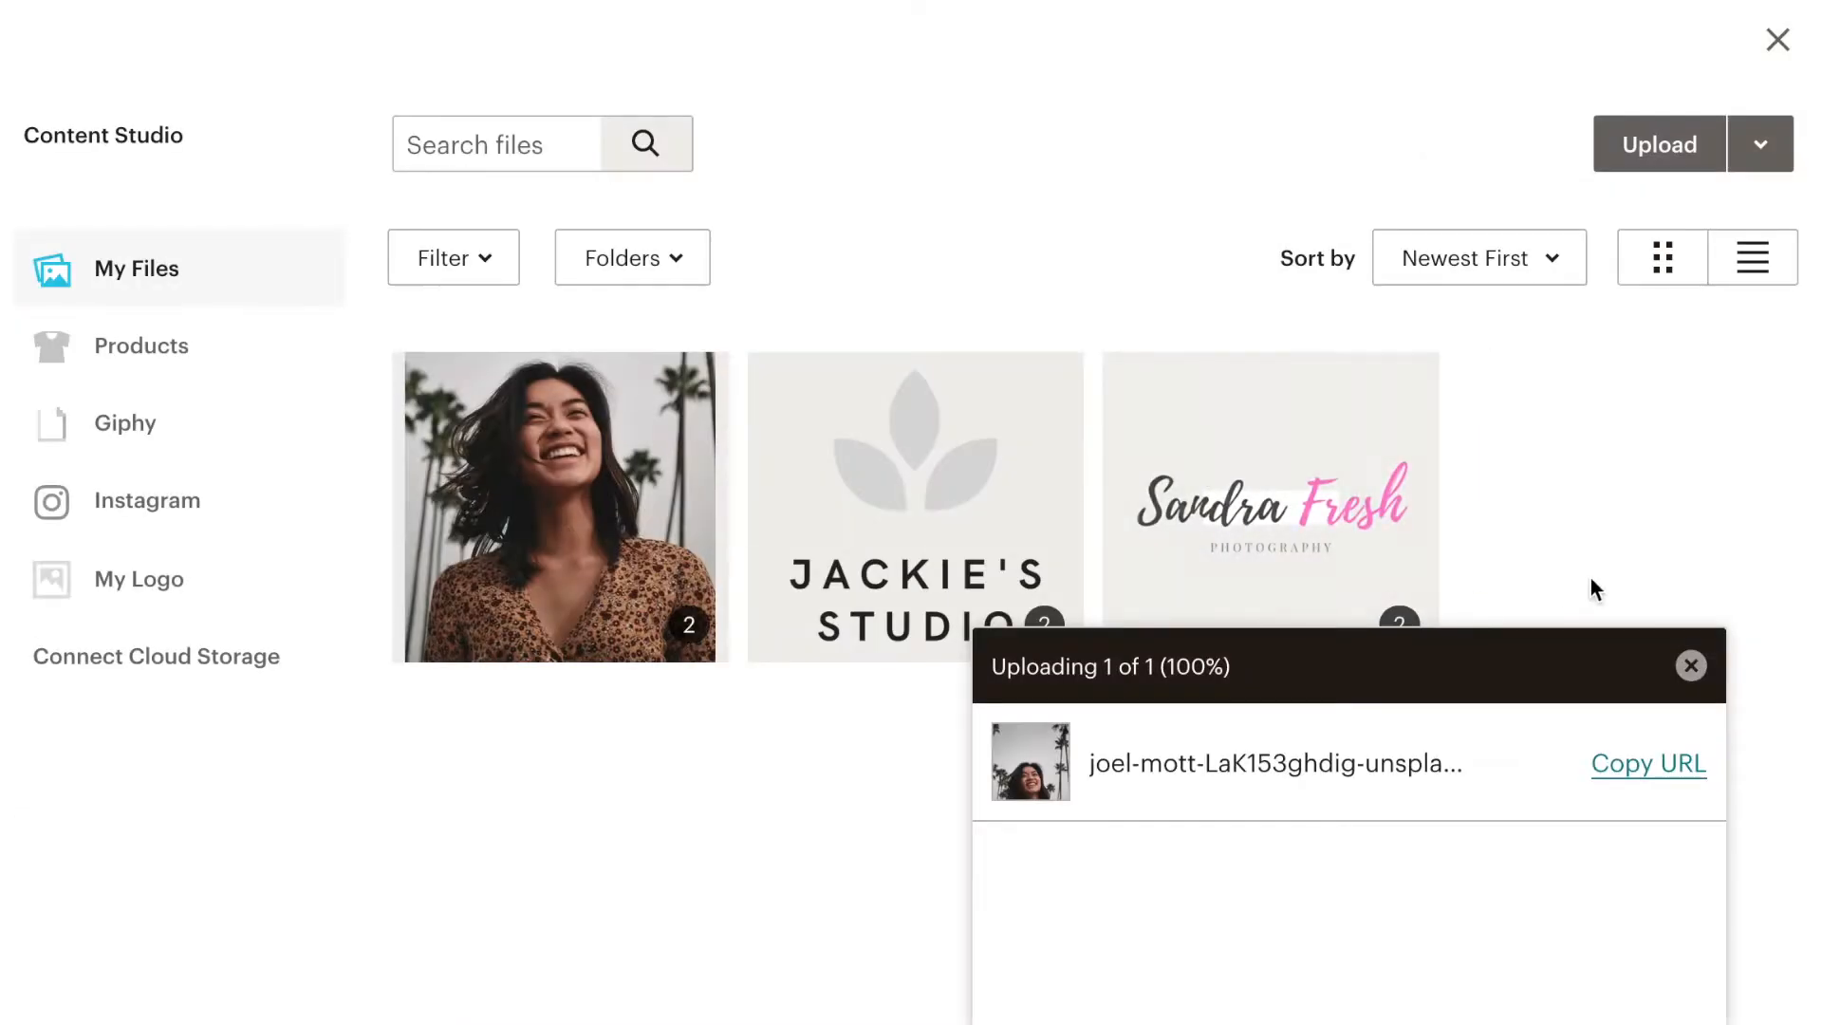
click(1688, 665)
click(1777, 43)
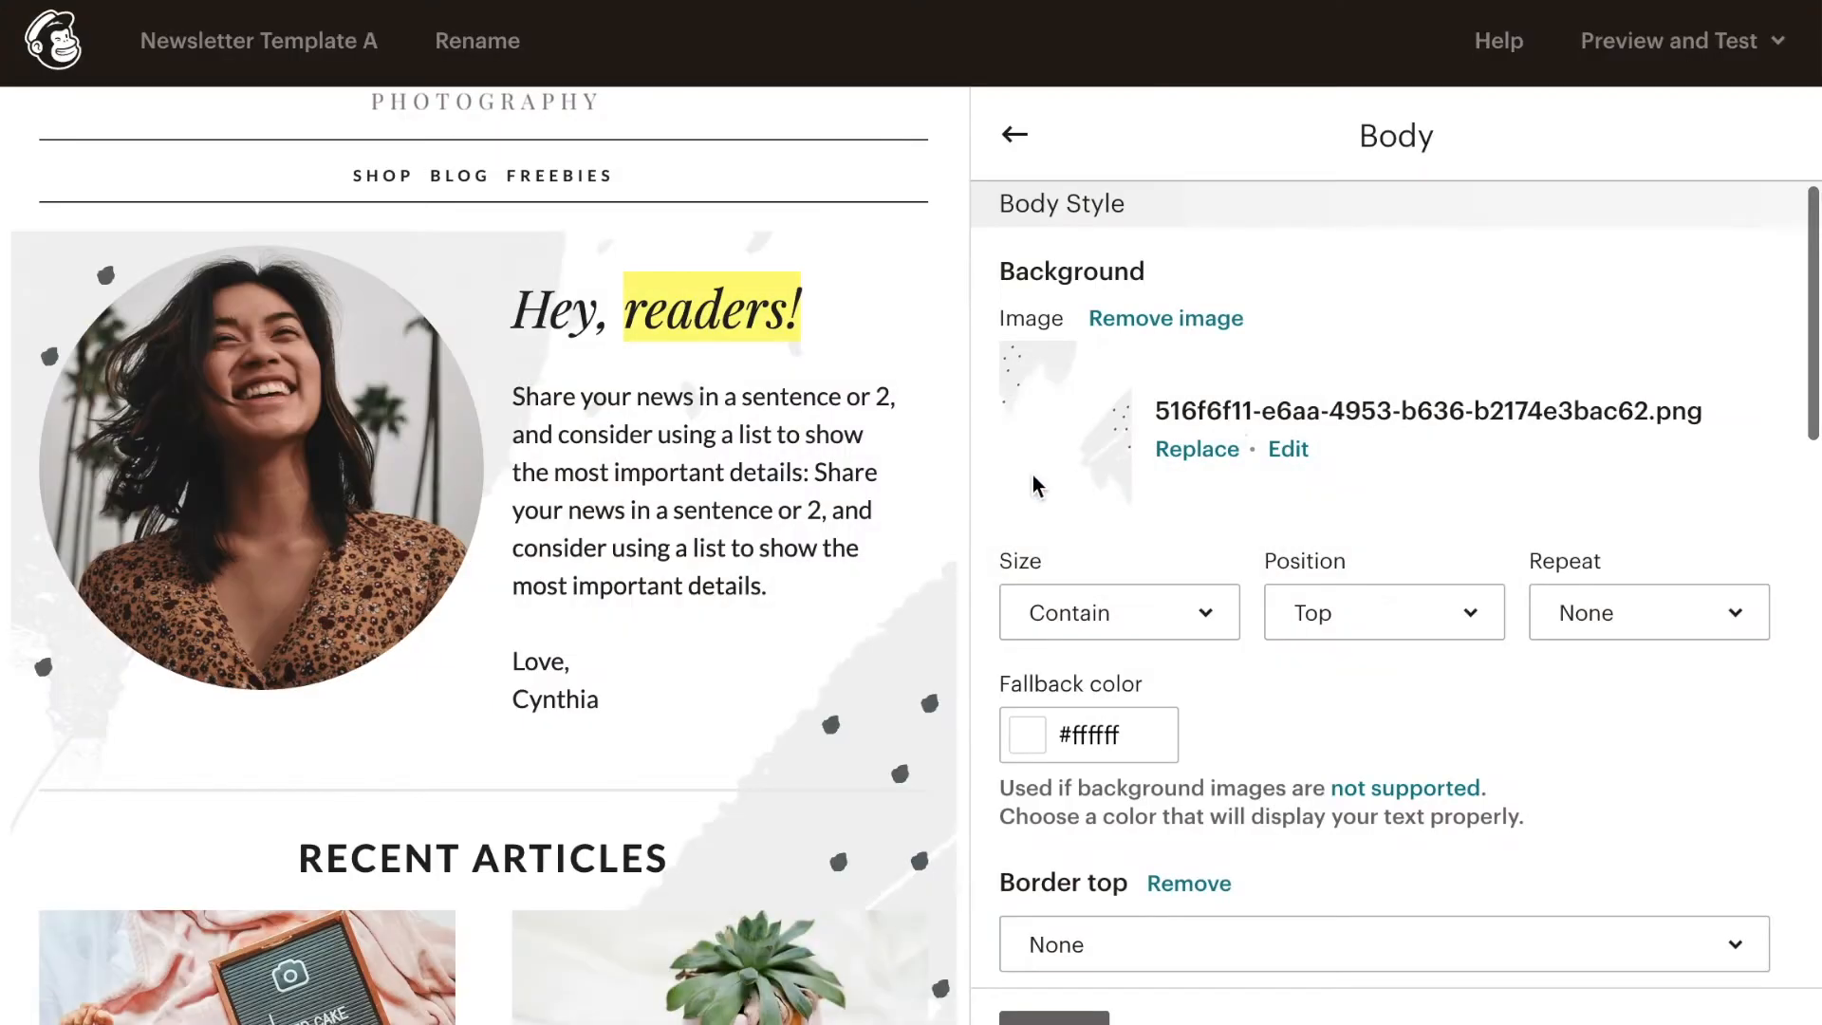
- Remove the body's background image and set its background color to the pale cream #f7eed4
click(1193, 320)
click(1027, 378)
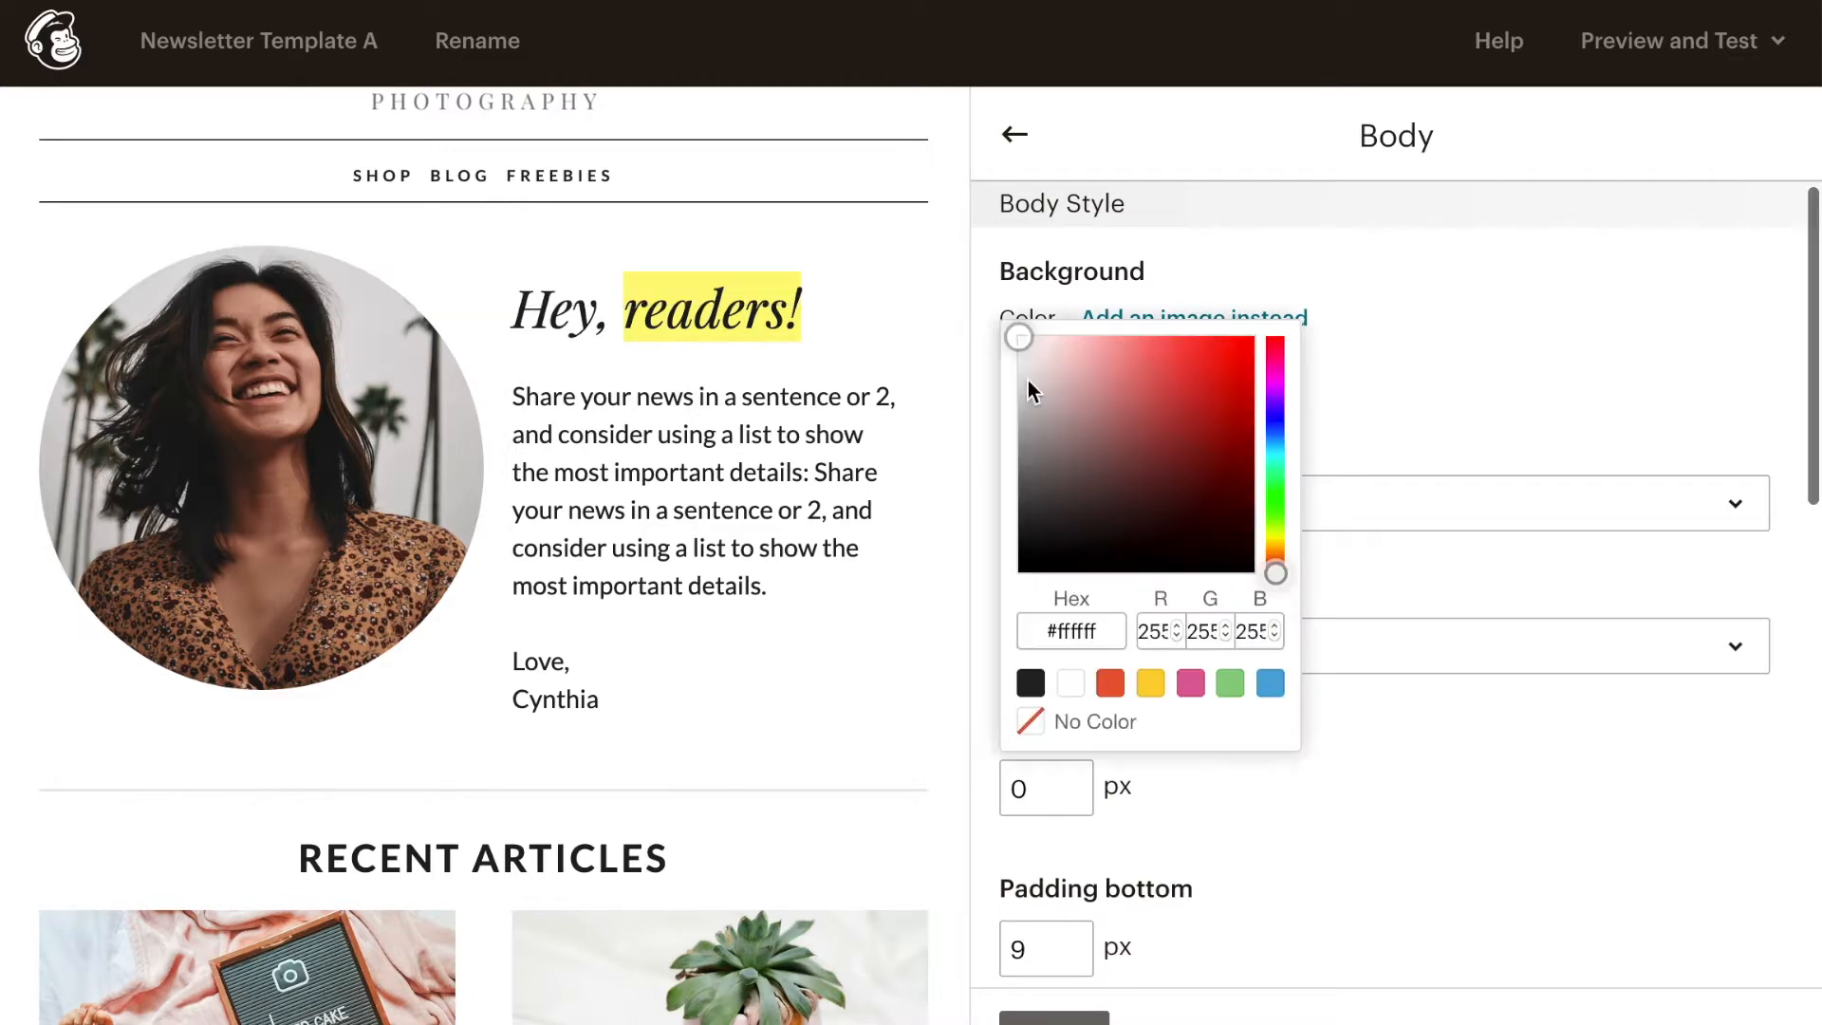
click(1150, 683)
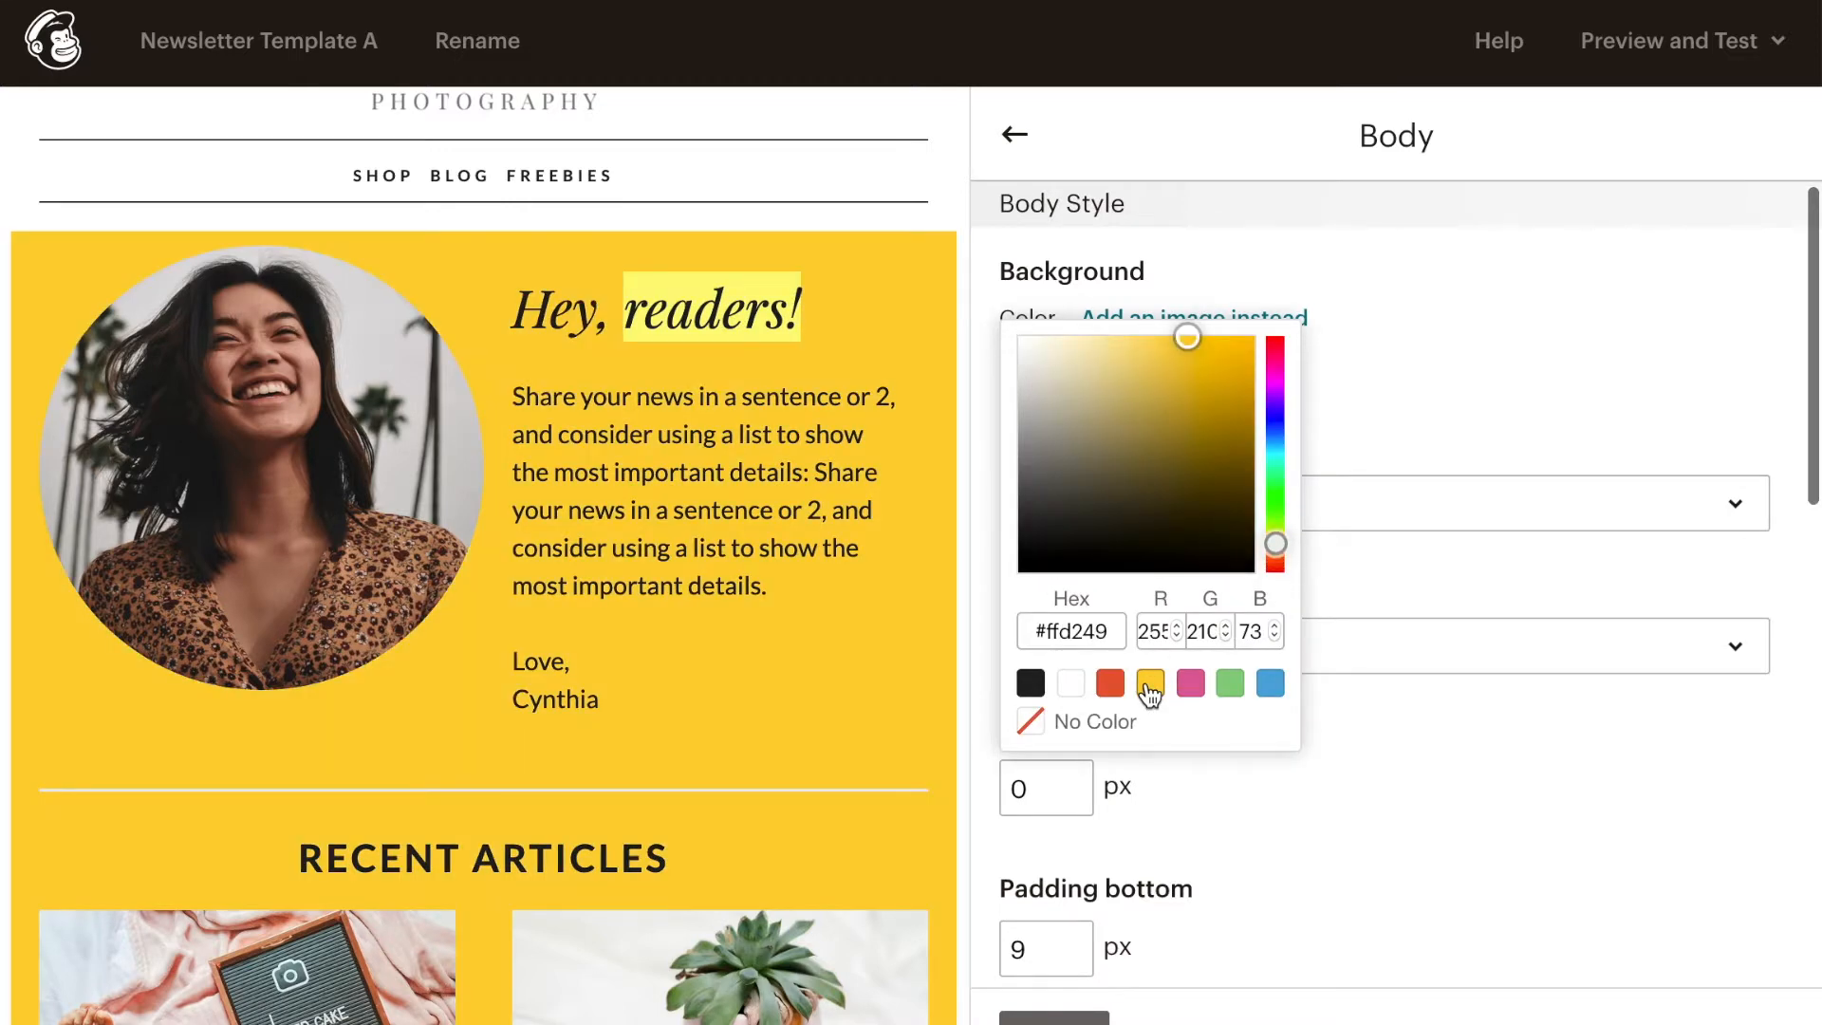
drag(1051, 359, 1051, 345)
click(1387, 802)
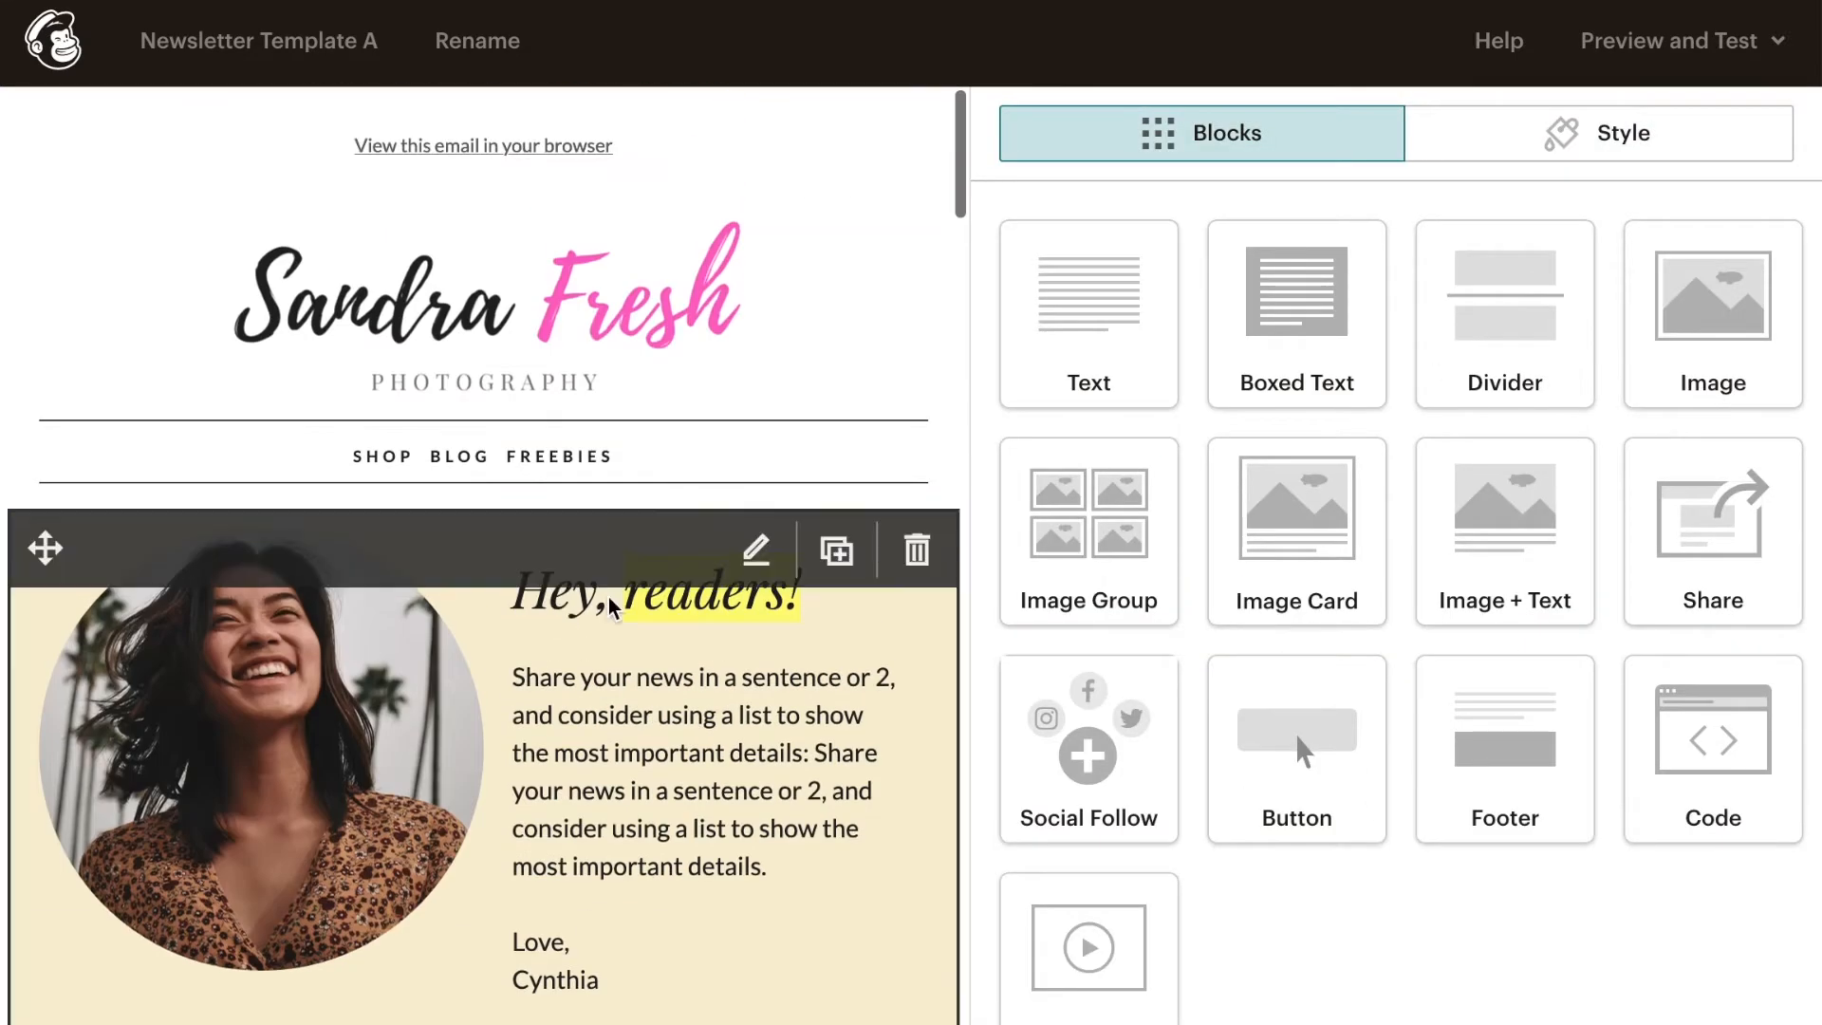
scroll(598, 500, down, 20)
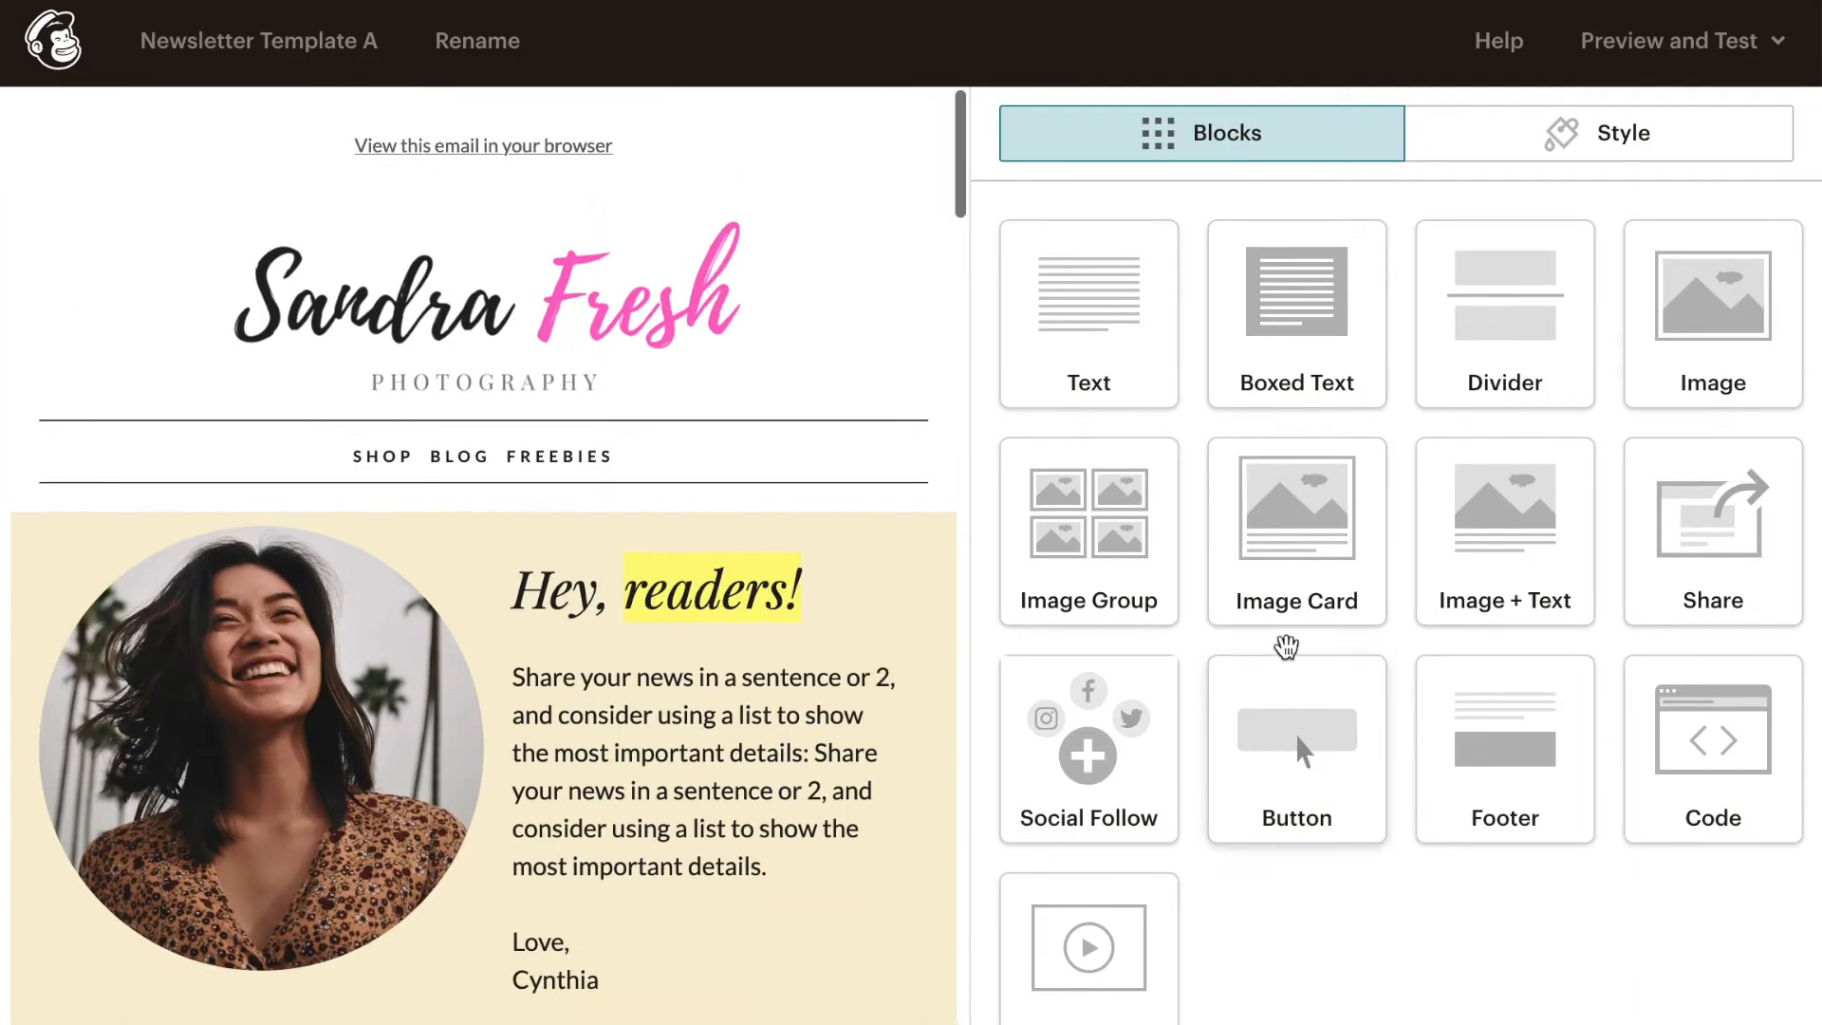
- Preview the whole newsletter in the desktop and mobile layouts, and exit preview mode
click(1736, 57)
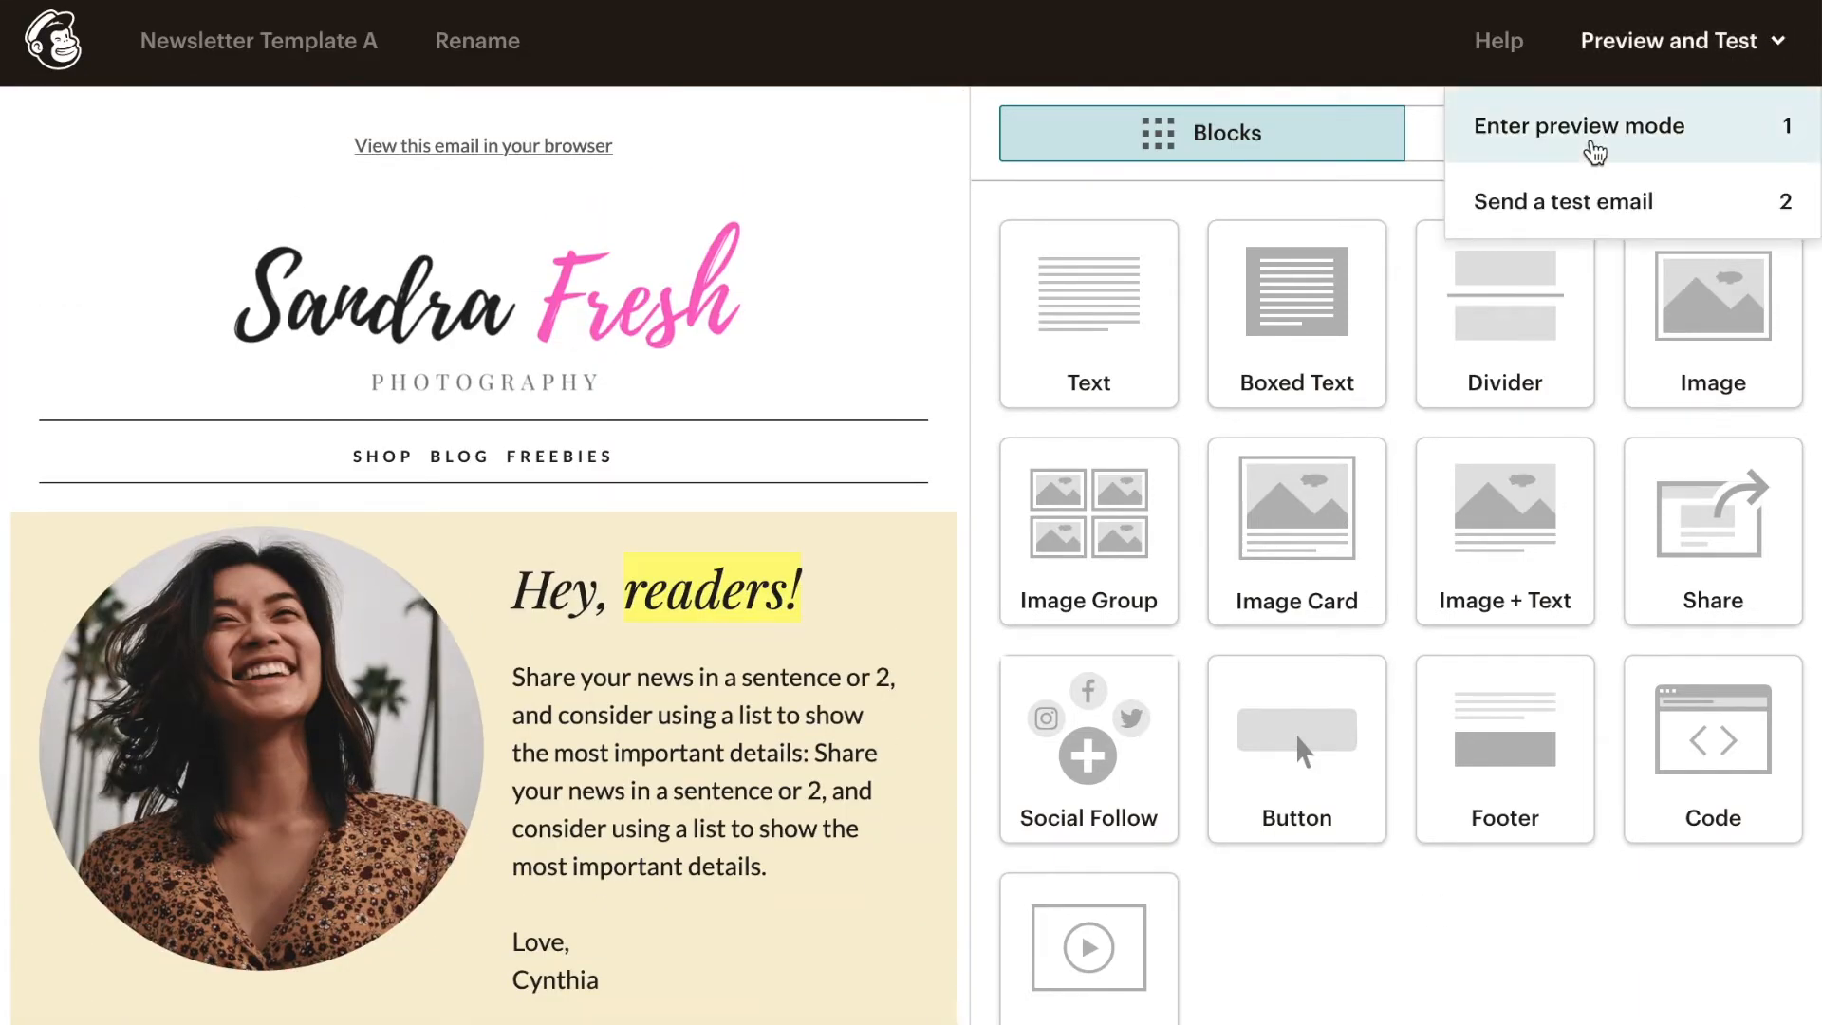
click(1594, 152)
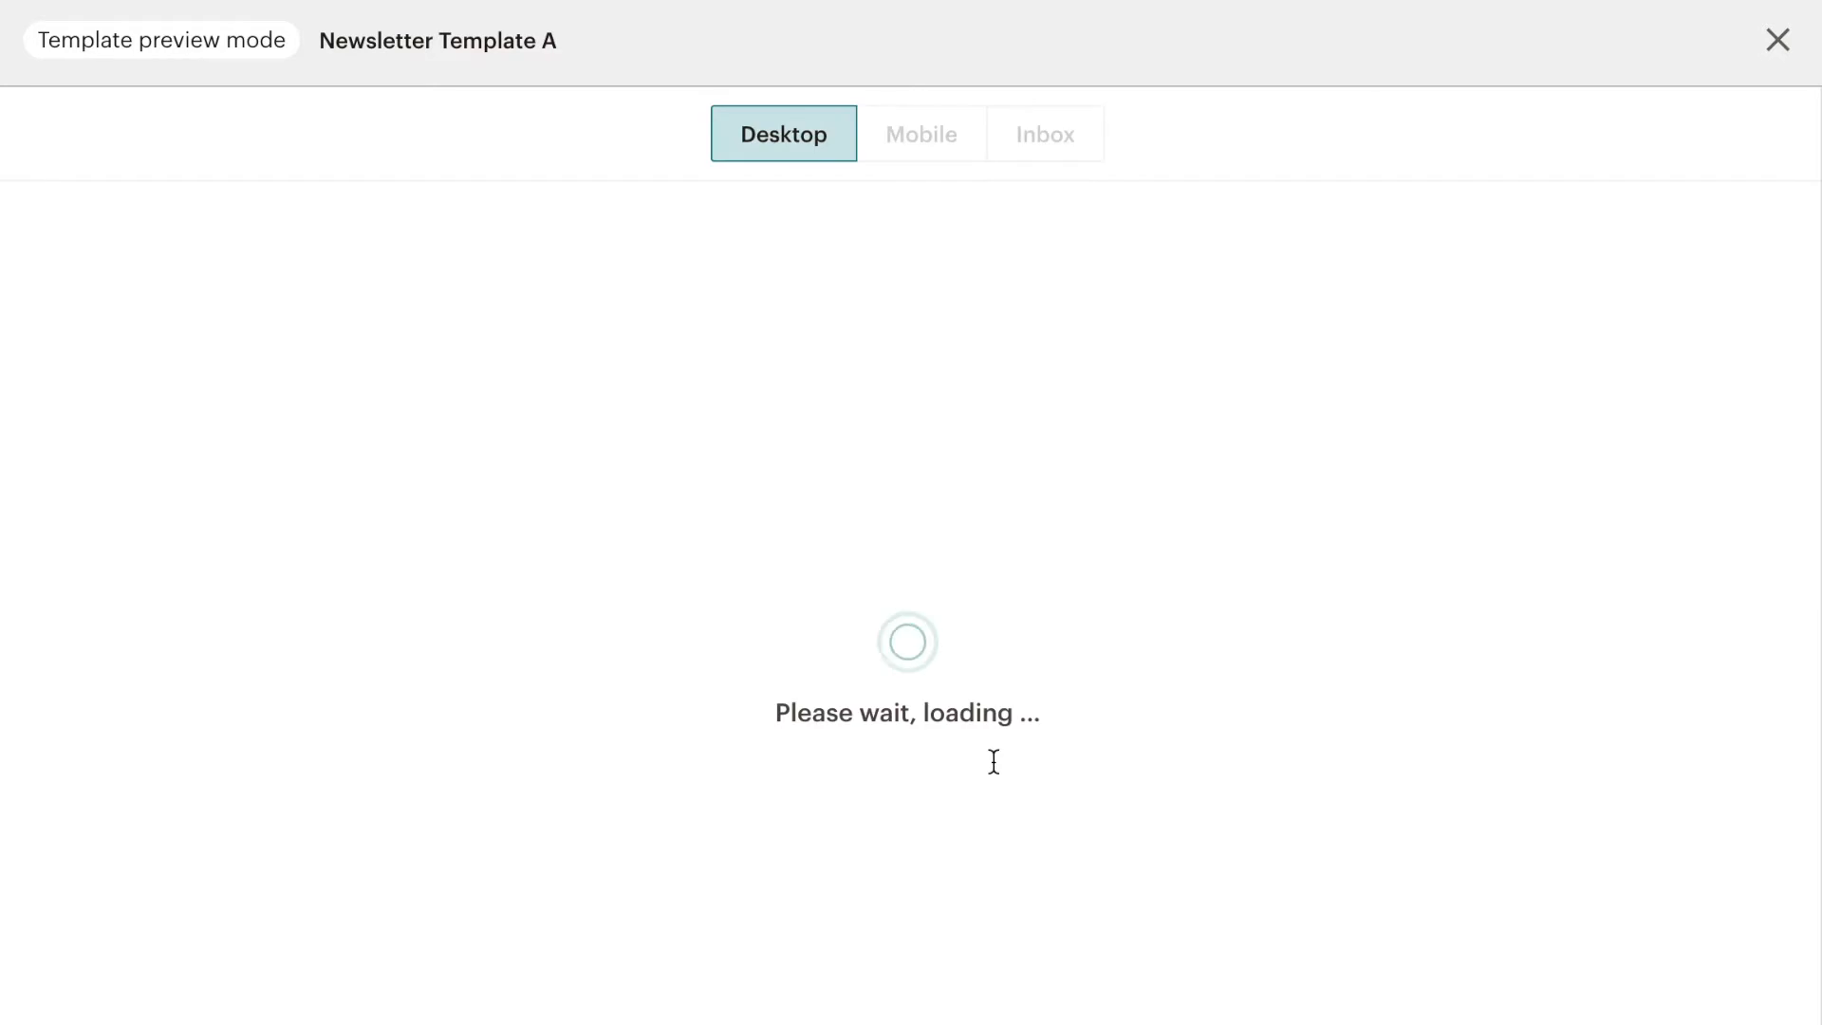
scroll(1240, 894, down, 4)
scroll(1238, 851, down, 10)
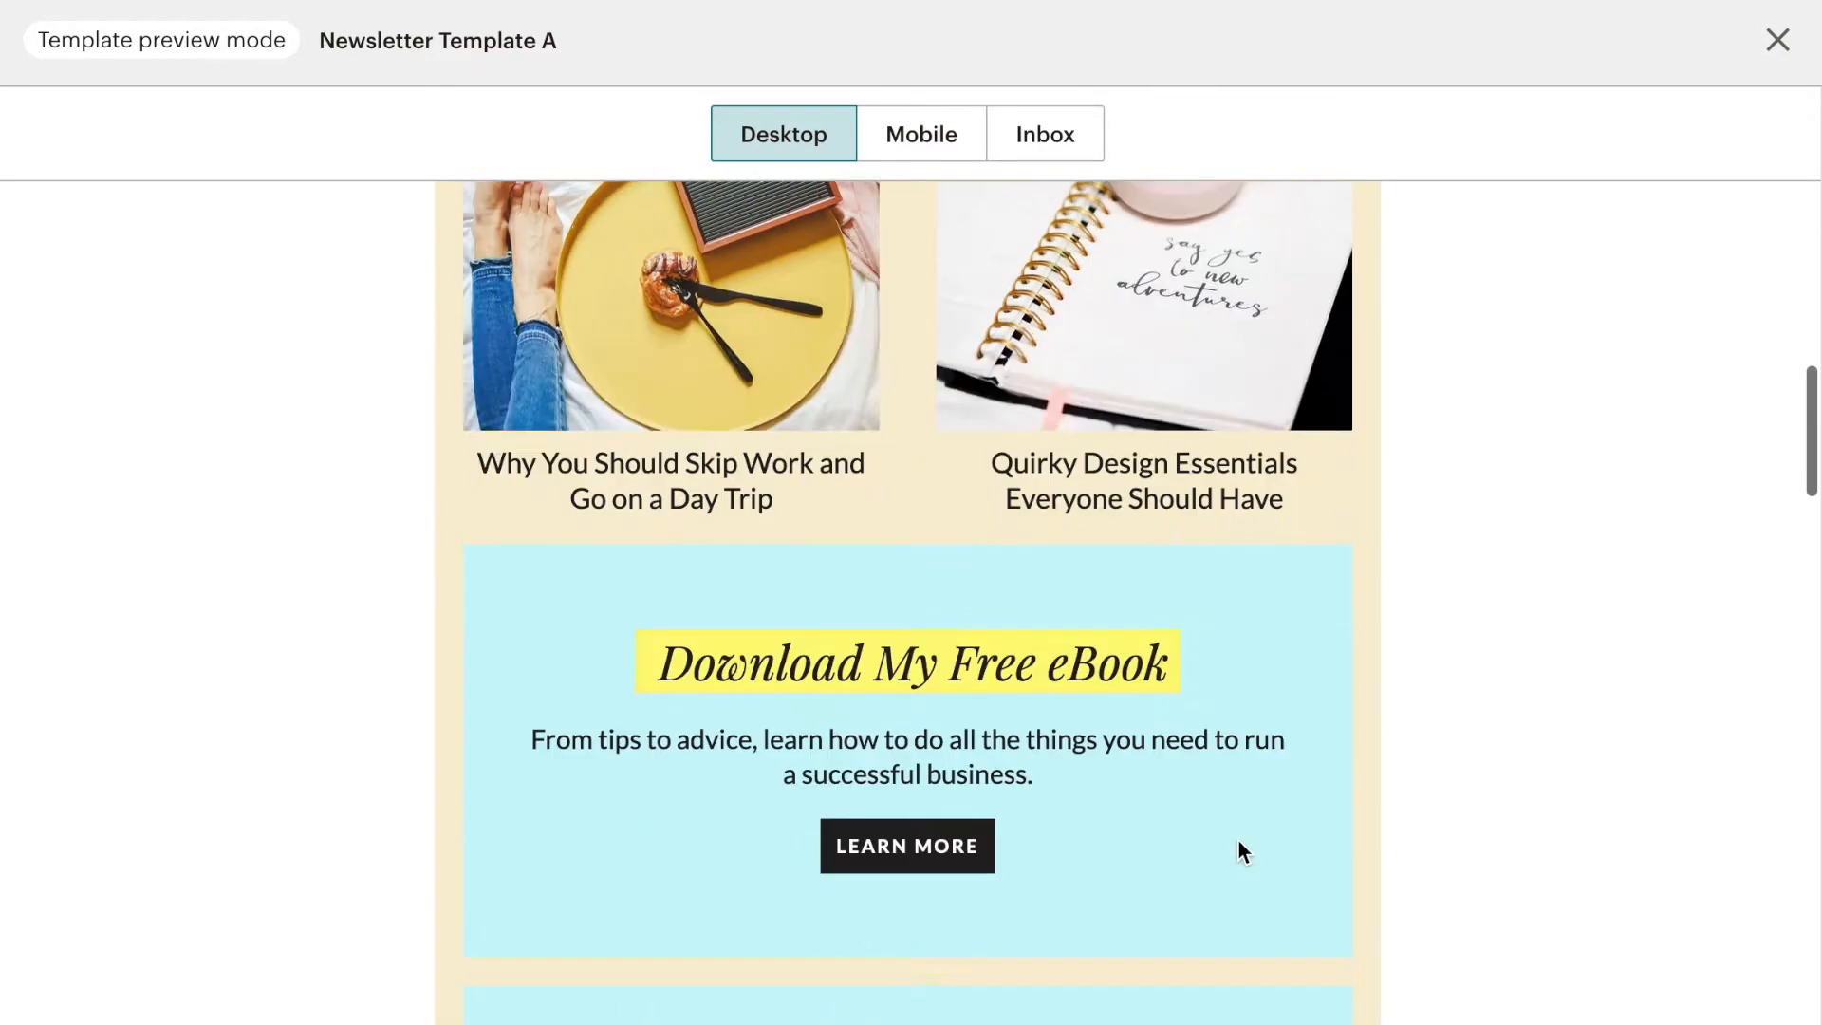
scroll(1240, 850, up, 15)
click(921, 133)
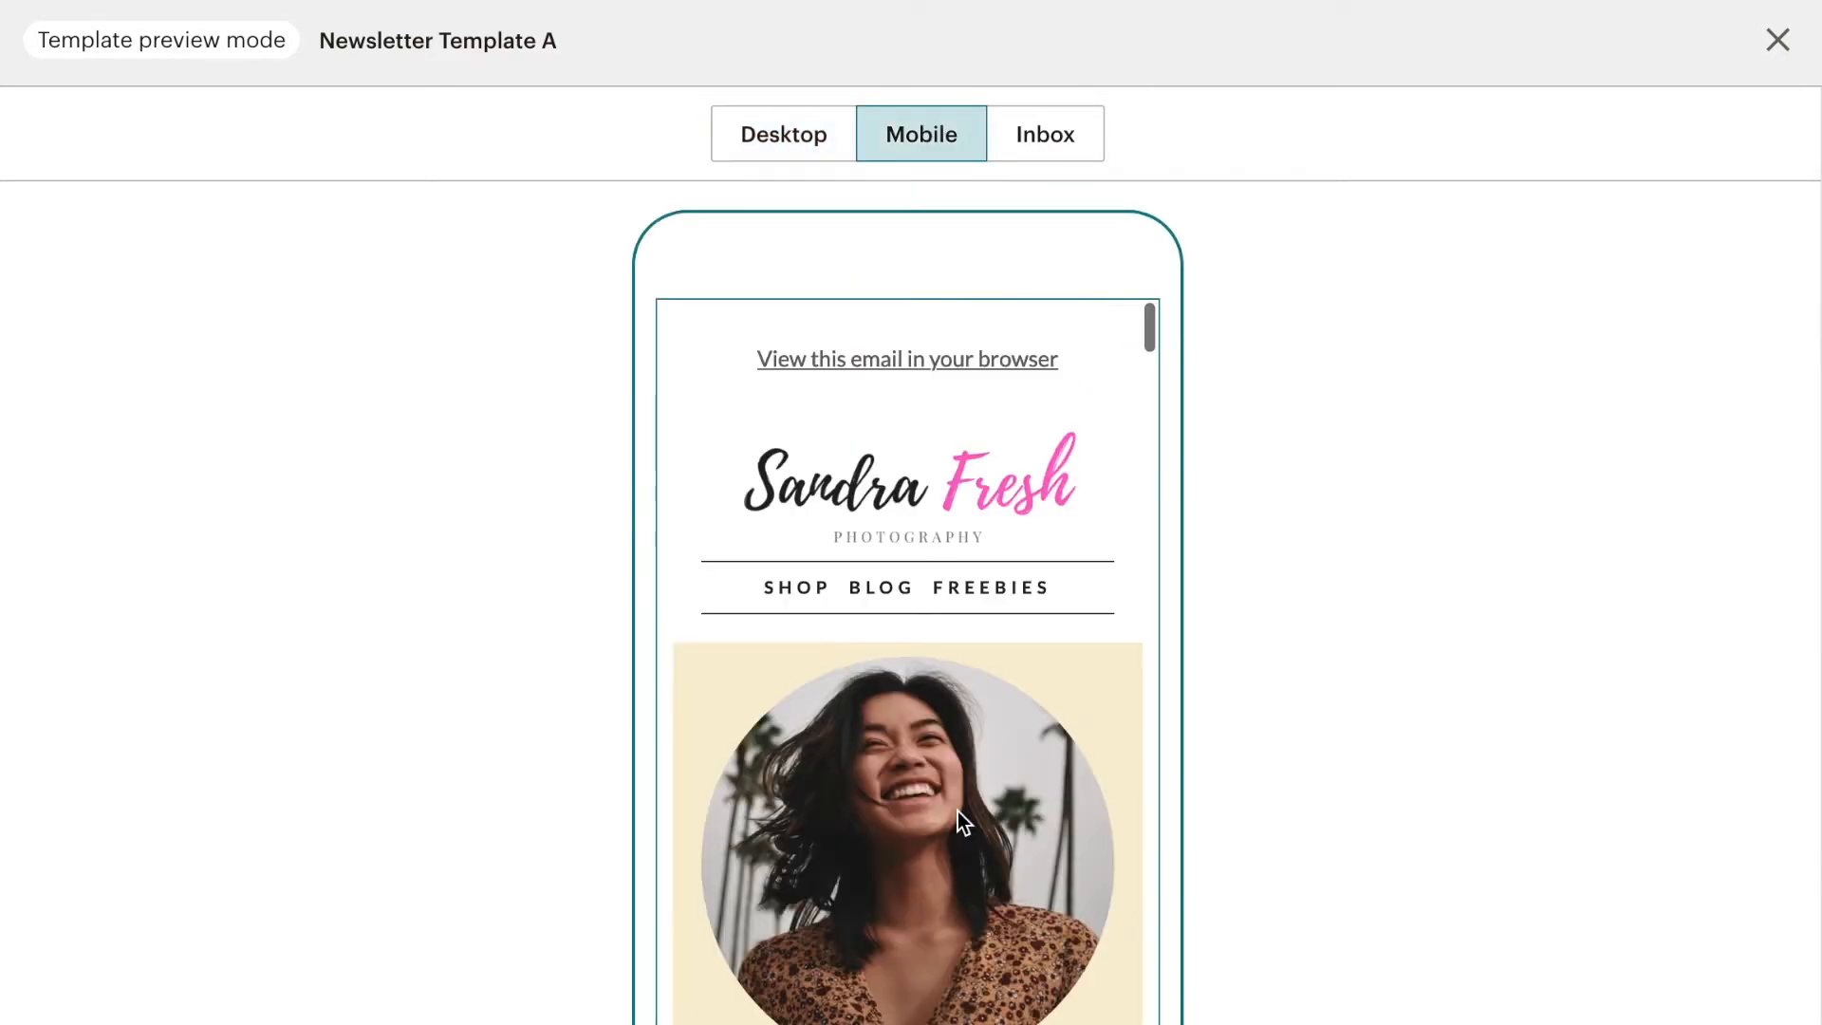
scroll(958, 816, down, 8)
scroll(958, 816, up, 10)
click(1778, 40)
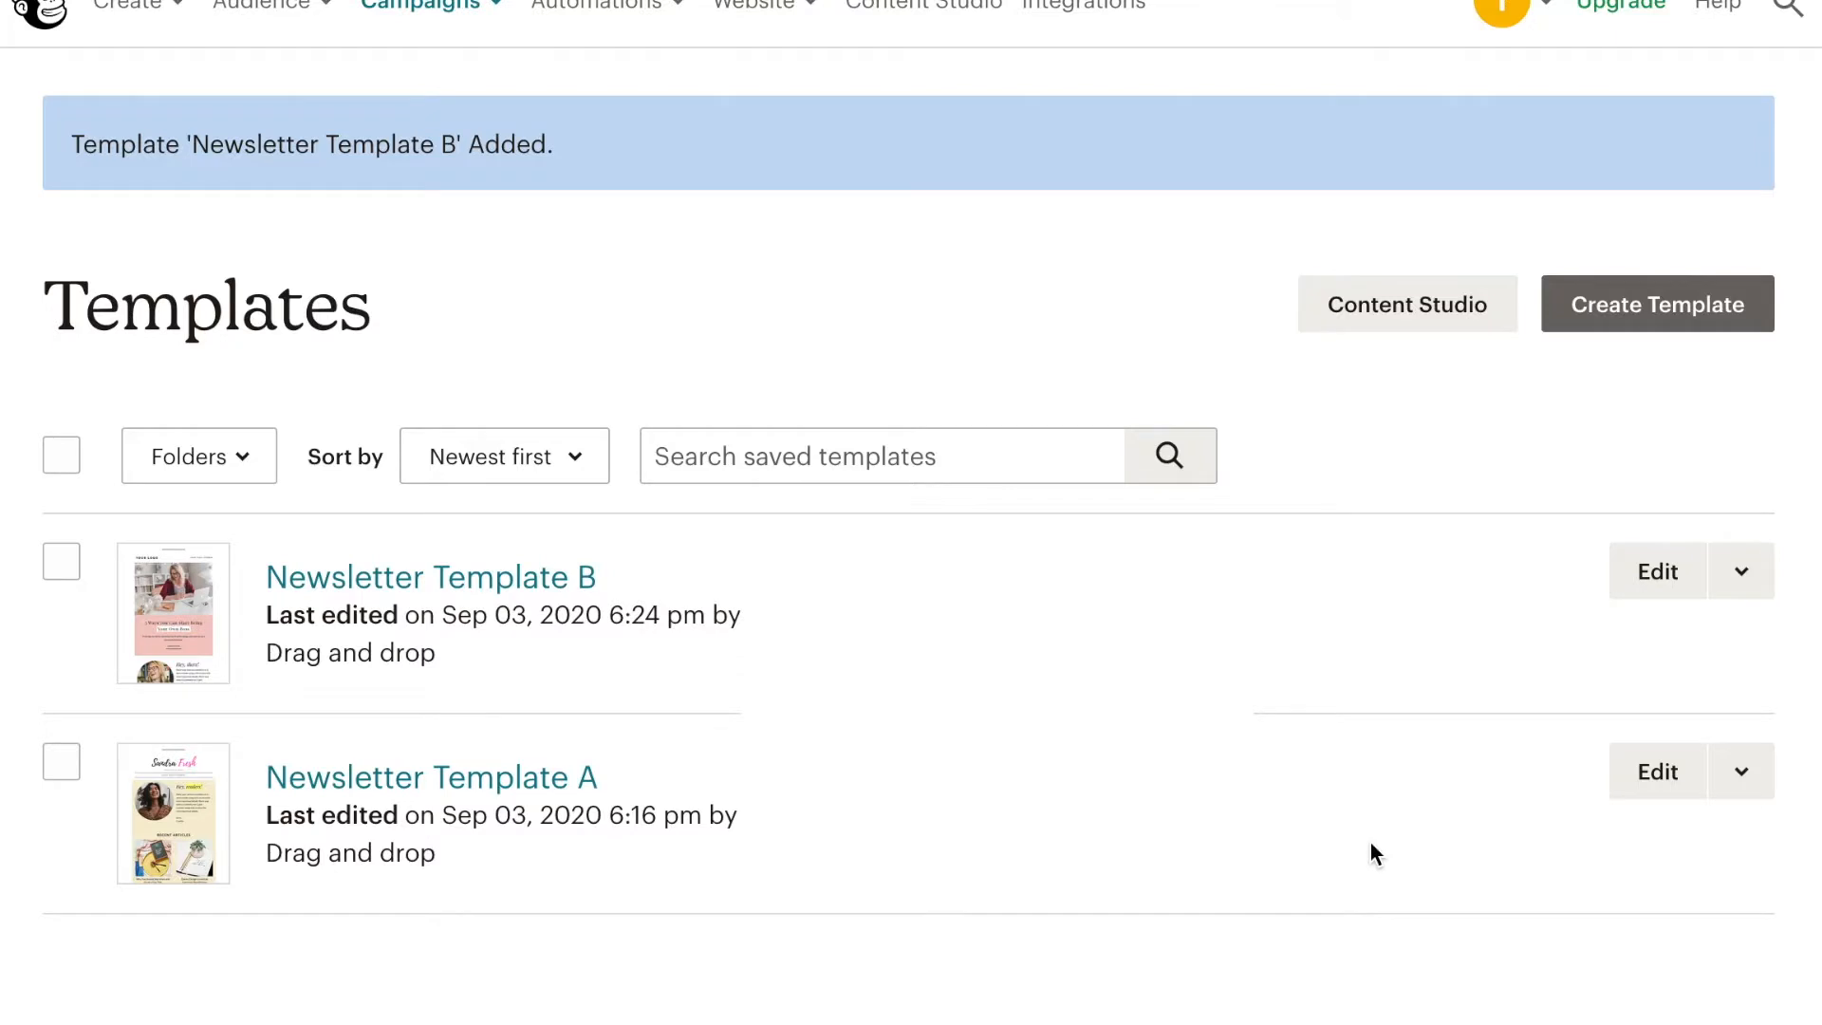
- Open Newsletter Template B from the saved templates list for editing
click(1656, 571)
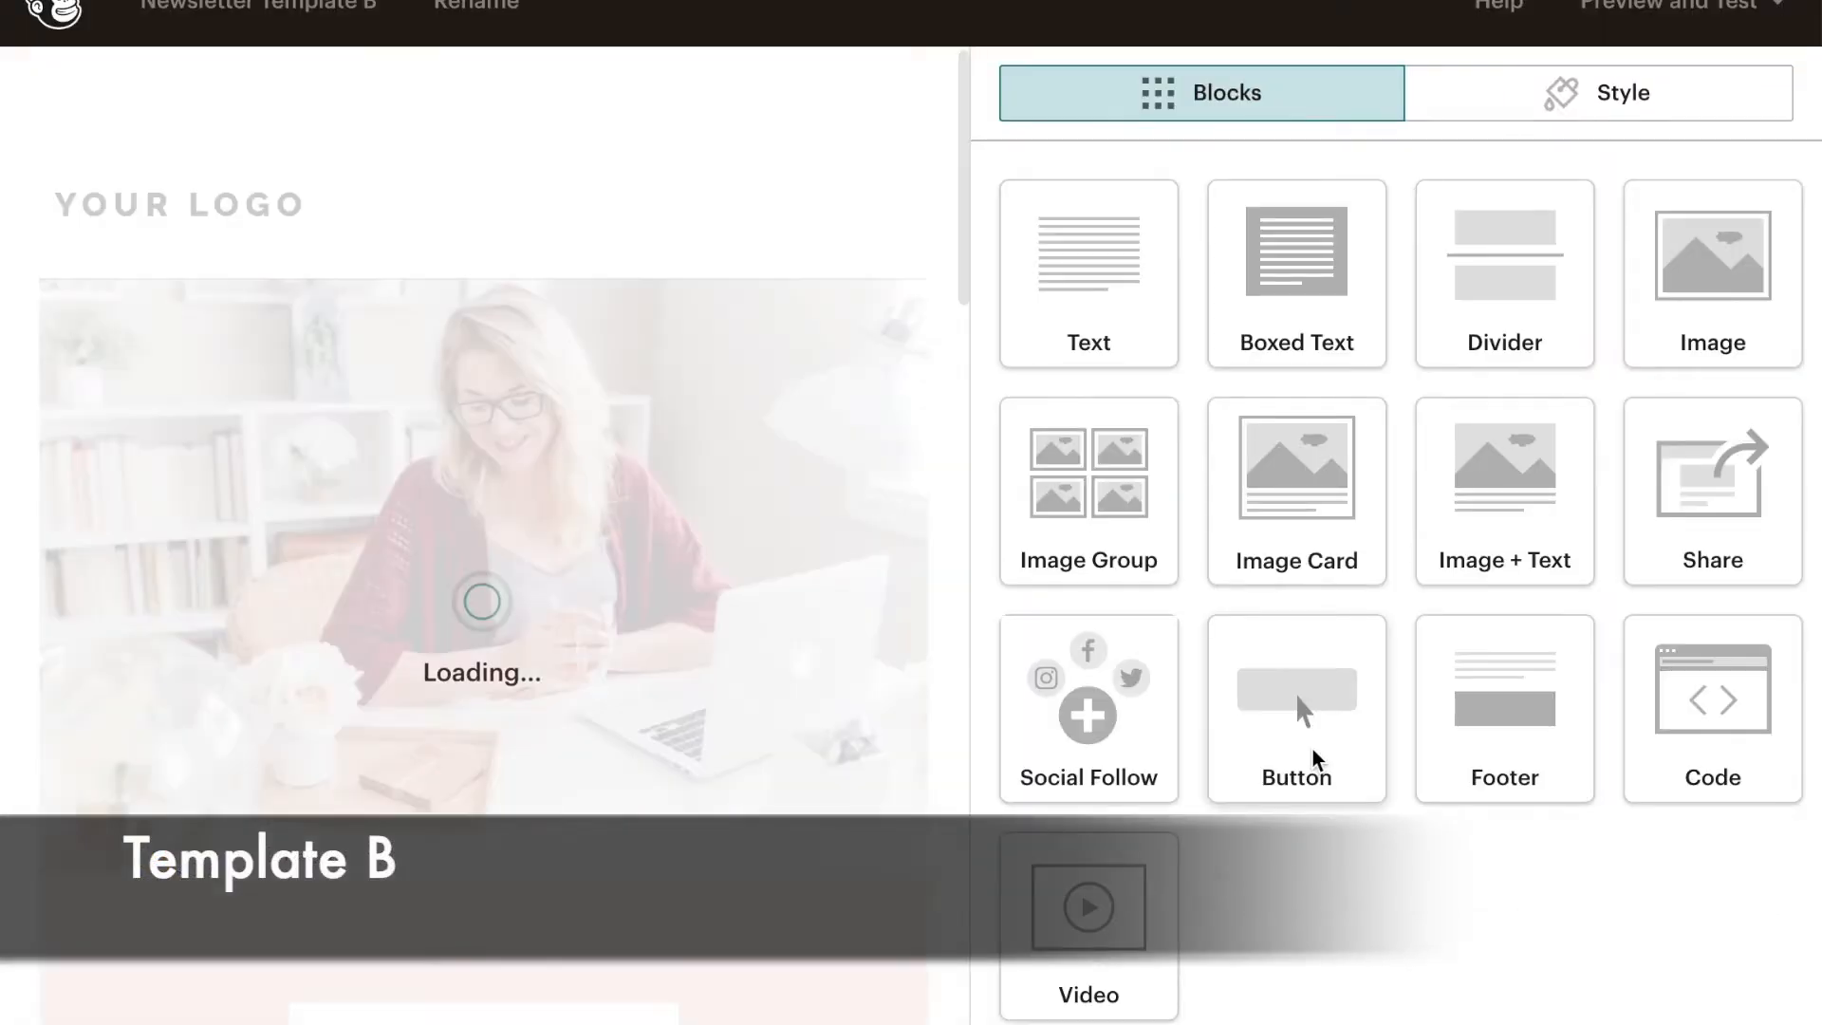
- Move the "Download My Free eBook" boxed text block above the two article images, directly beneath the Recent Articles heading
scroll(797, 688, down, 15)
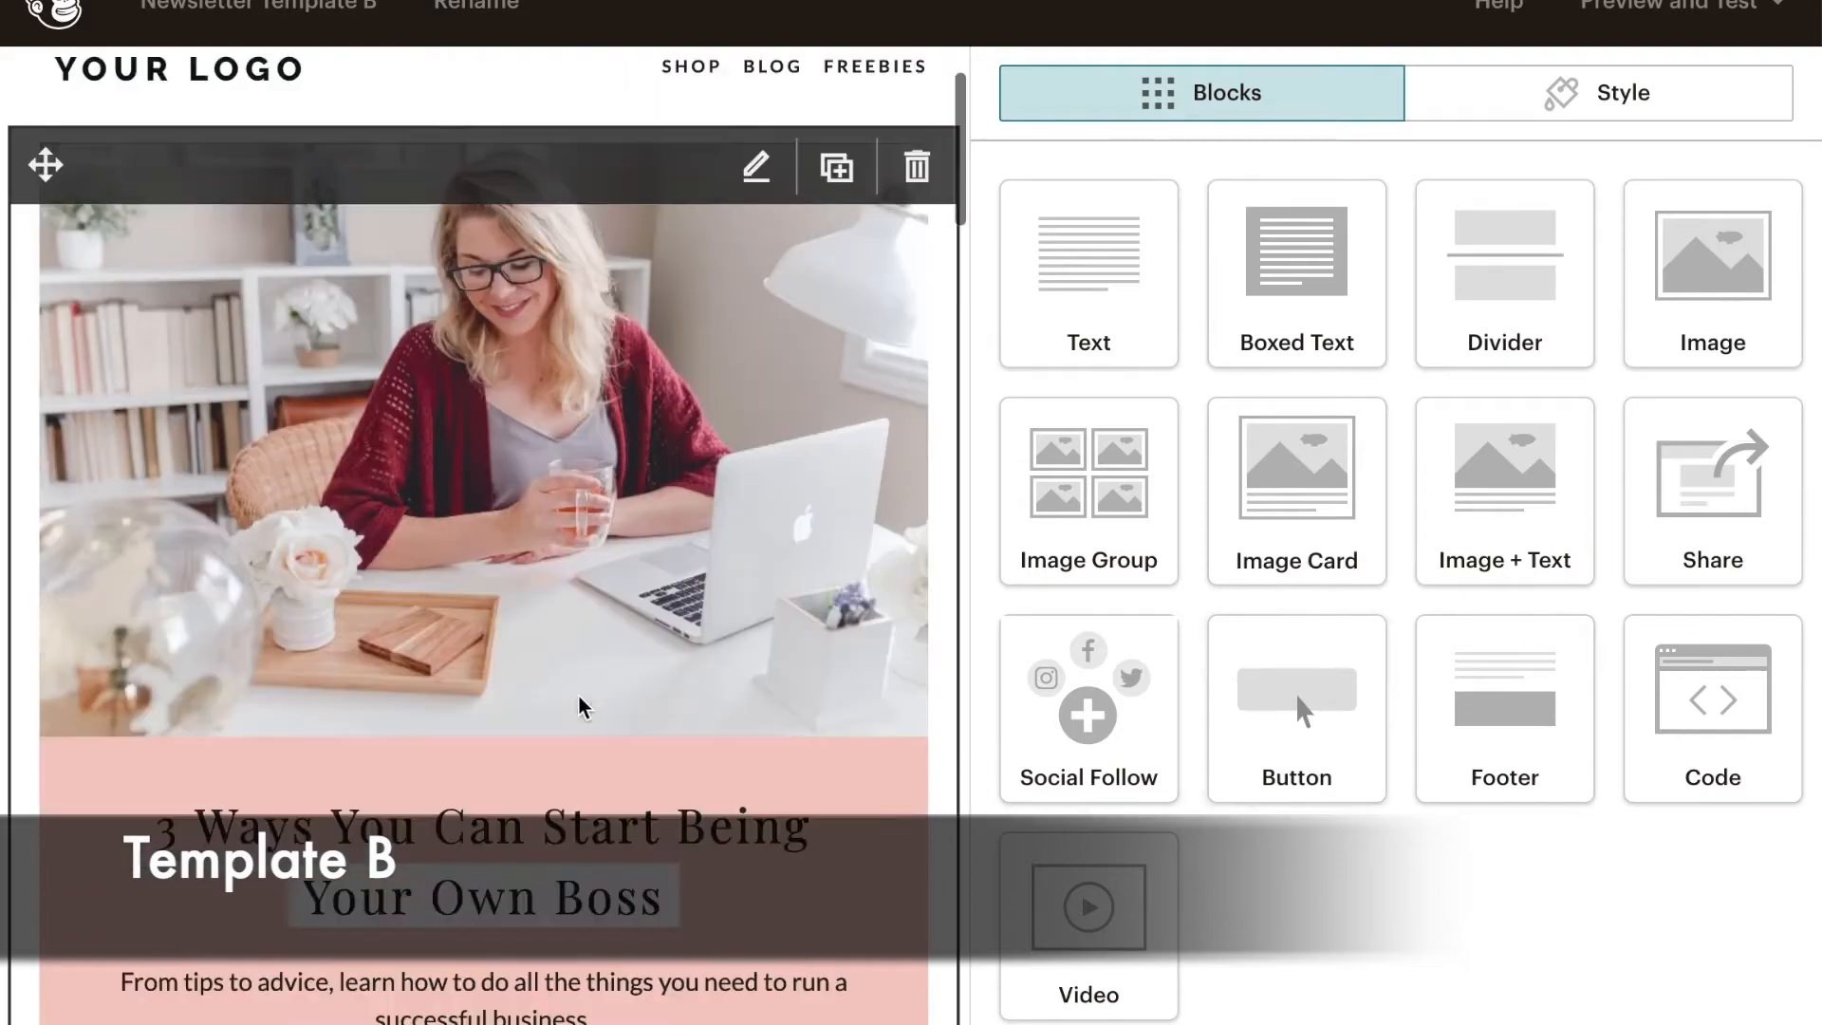
scroll(581, 602, down, 10)
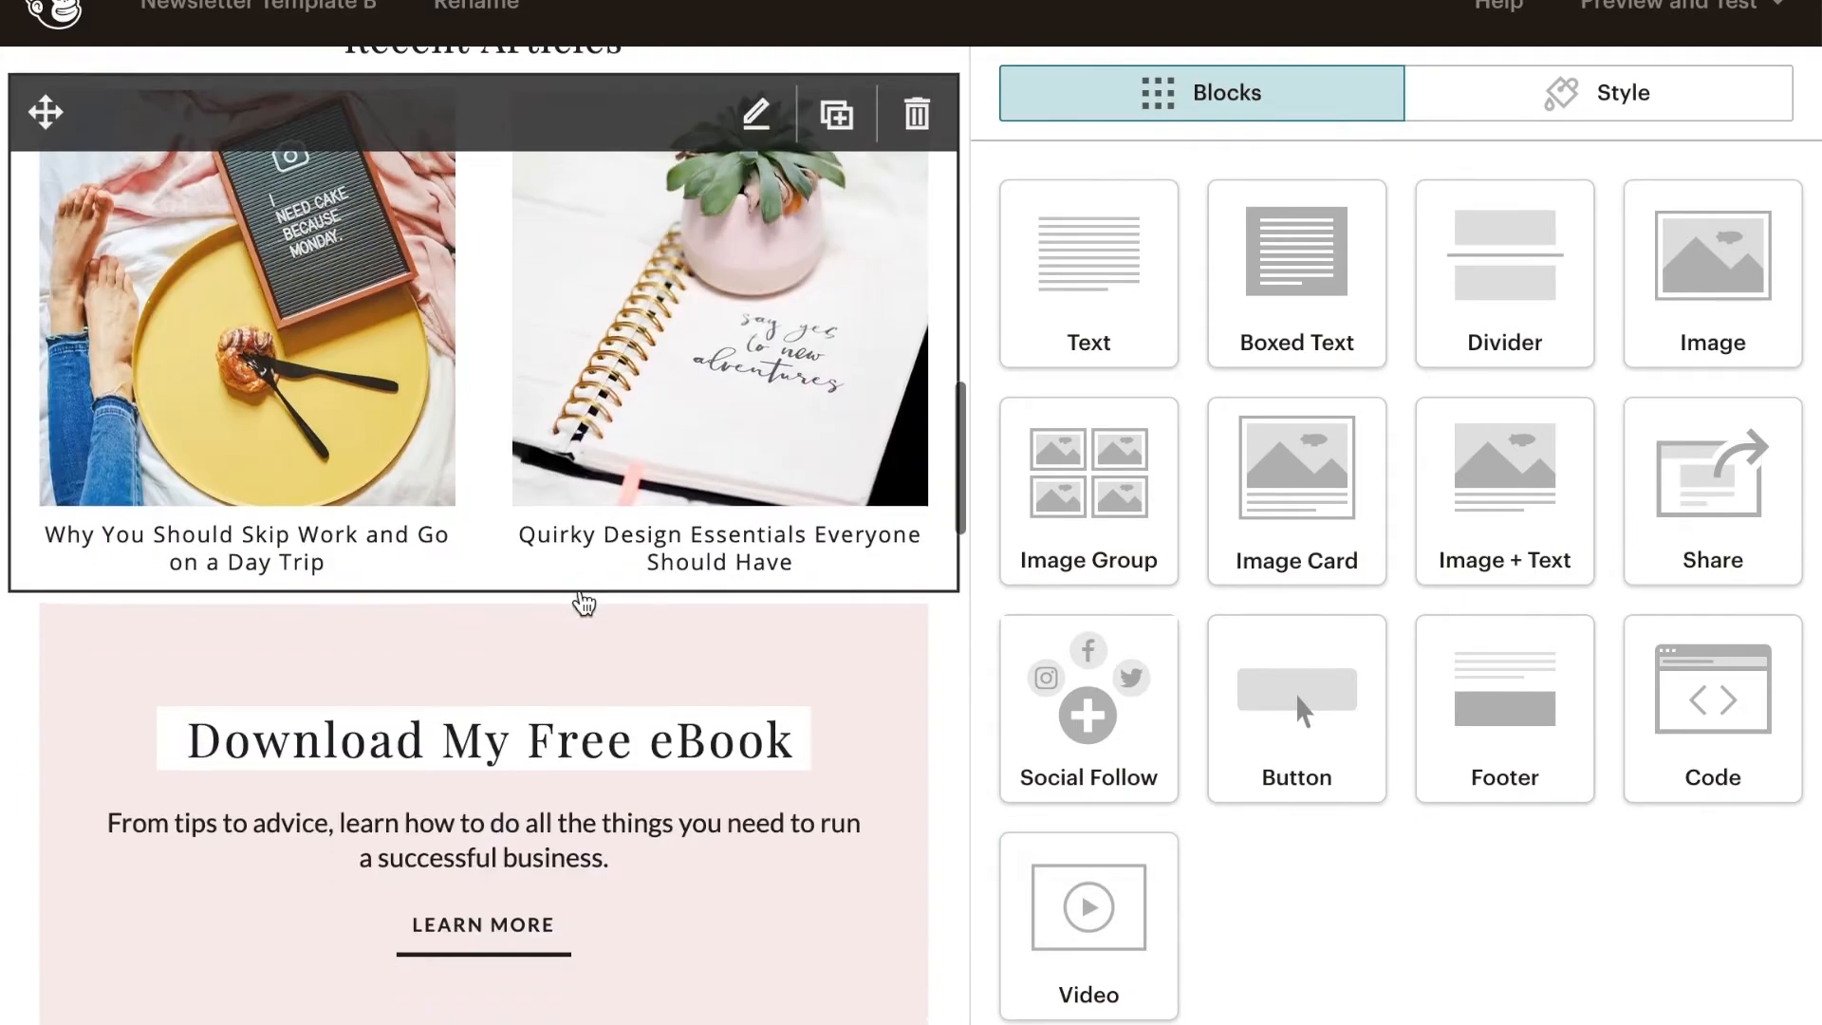
scroll(584, 598, up, 4)
scroll(581, 600, up, 8)
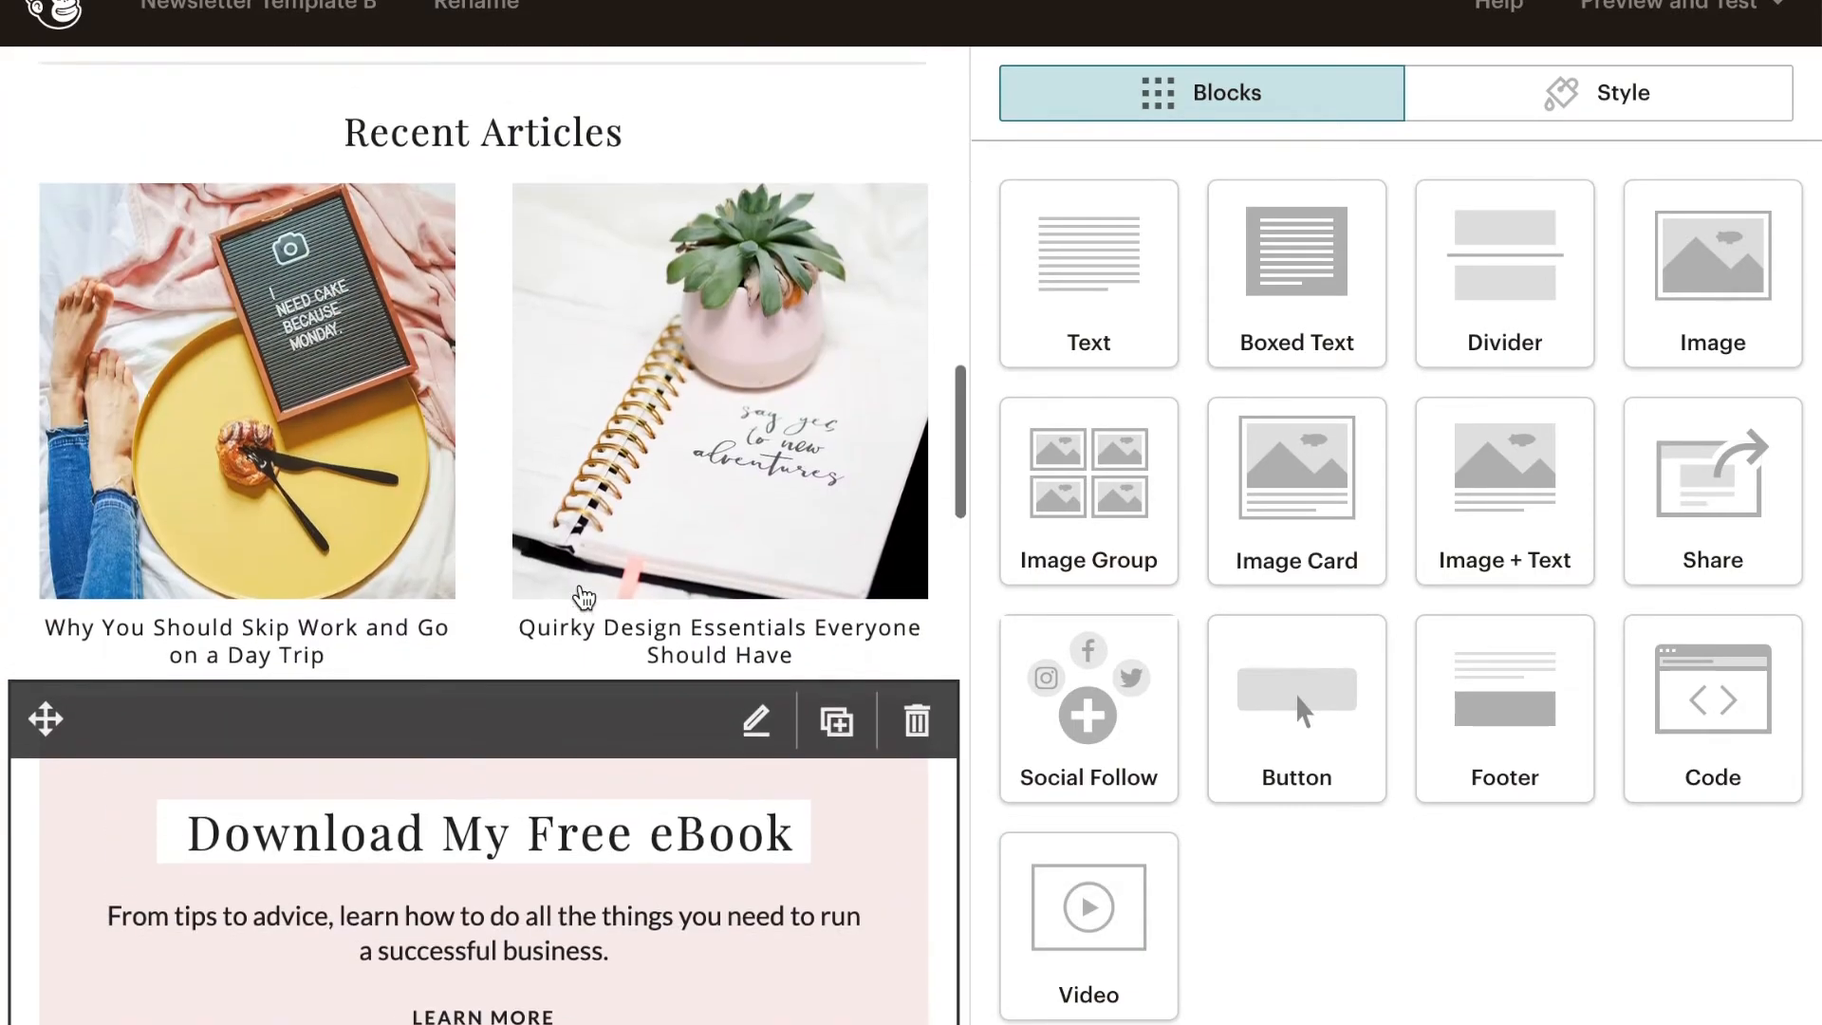
scroll(581, 600, down, 4)
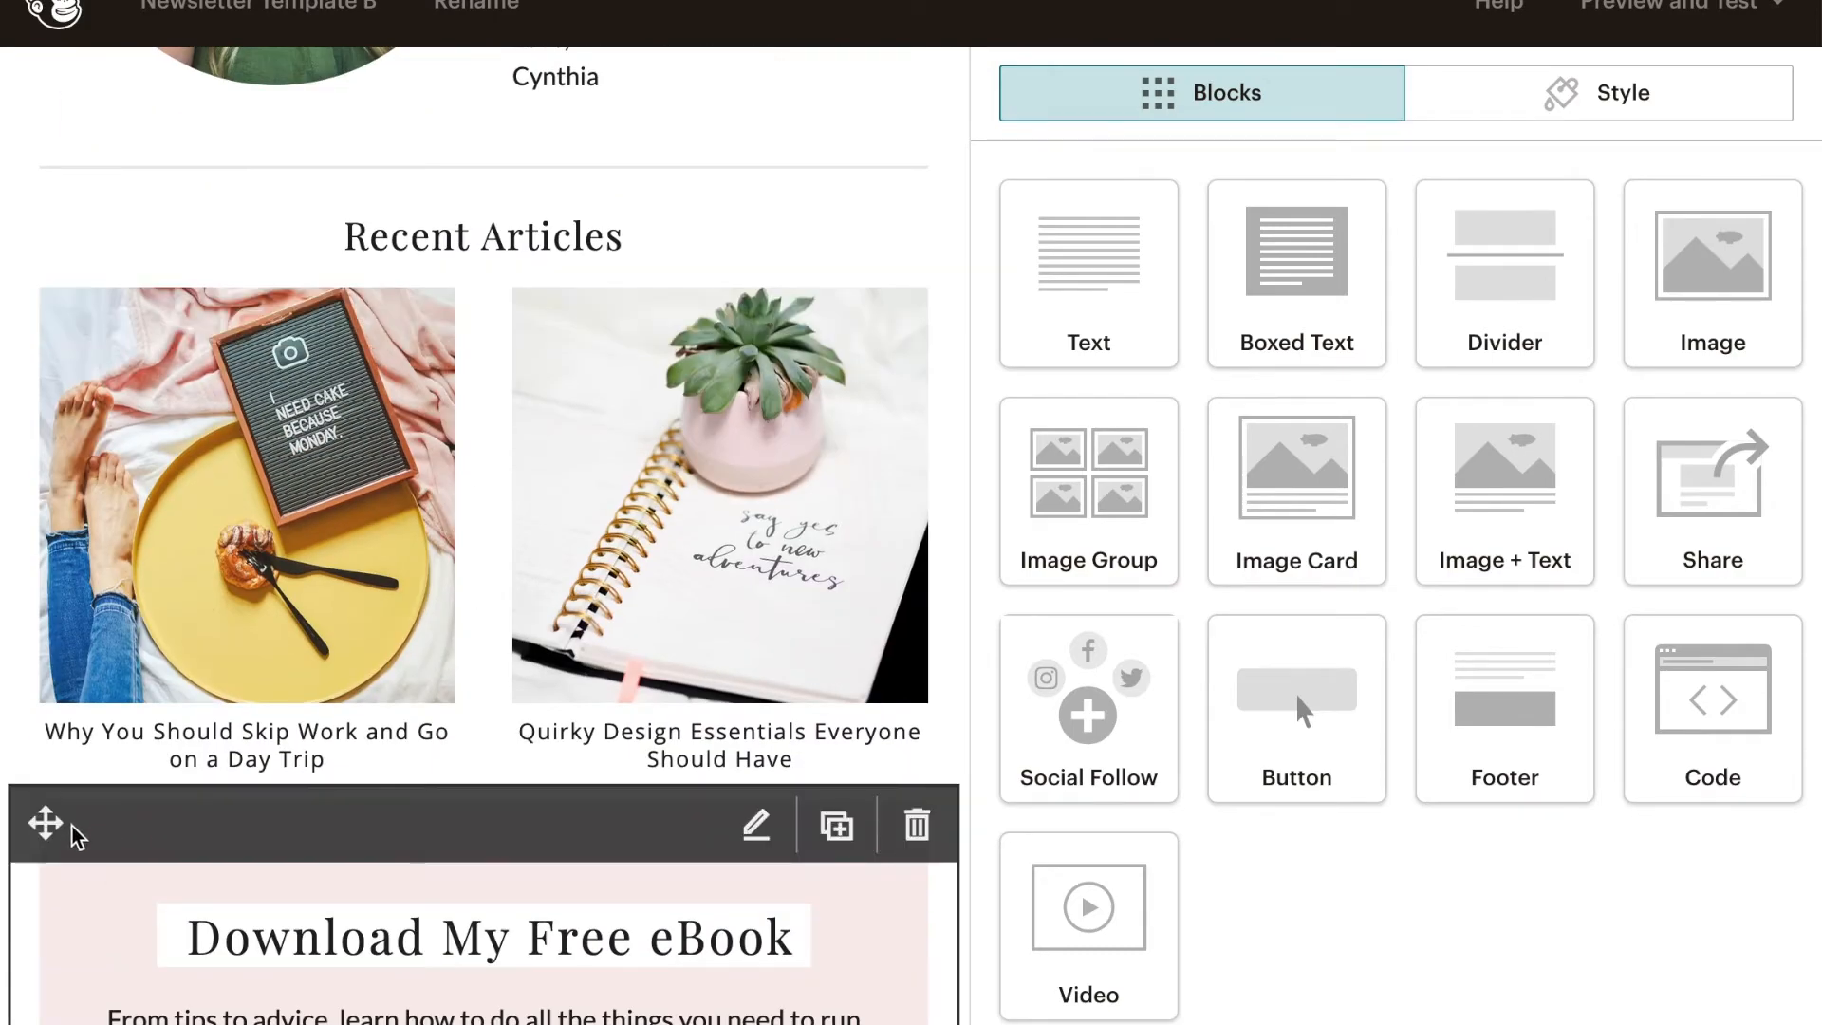
scroll(338, 986, down, 4)
scroll(111, 814, up, 4)
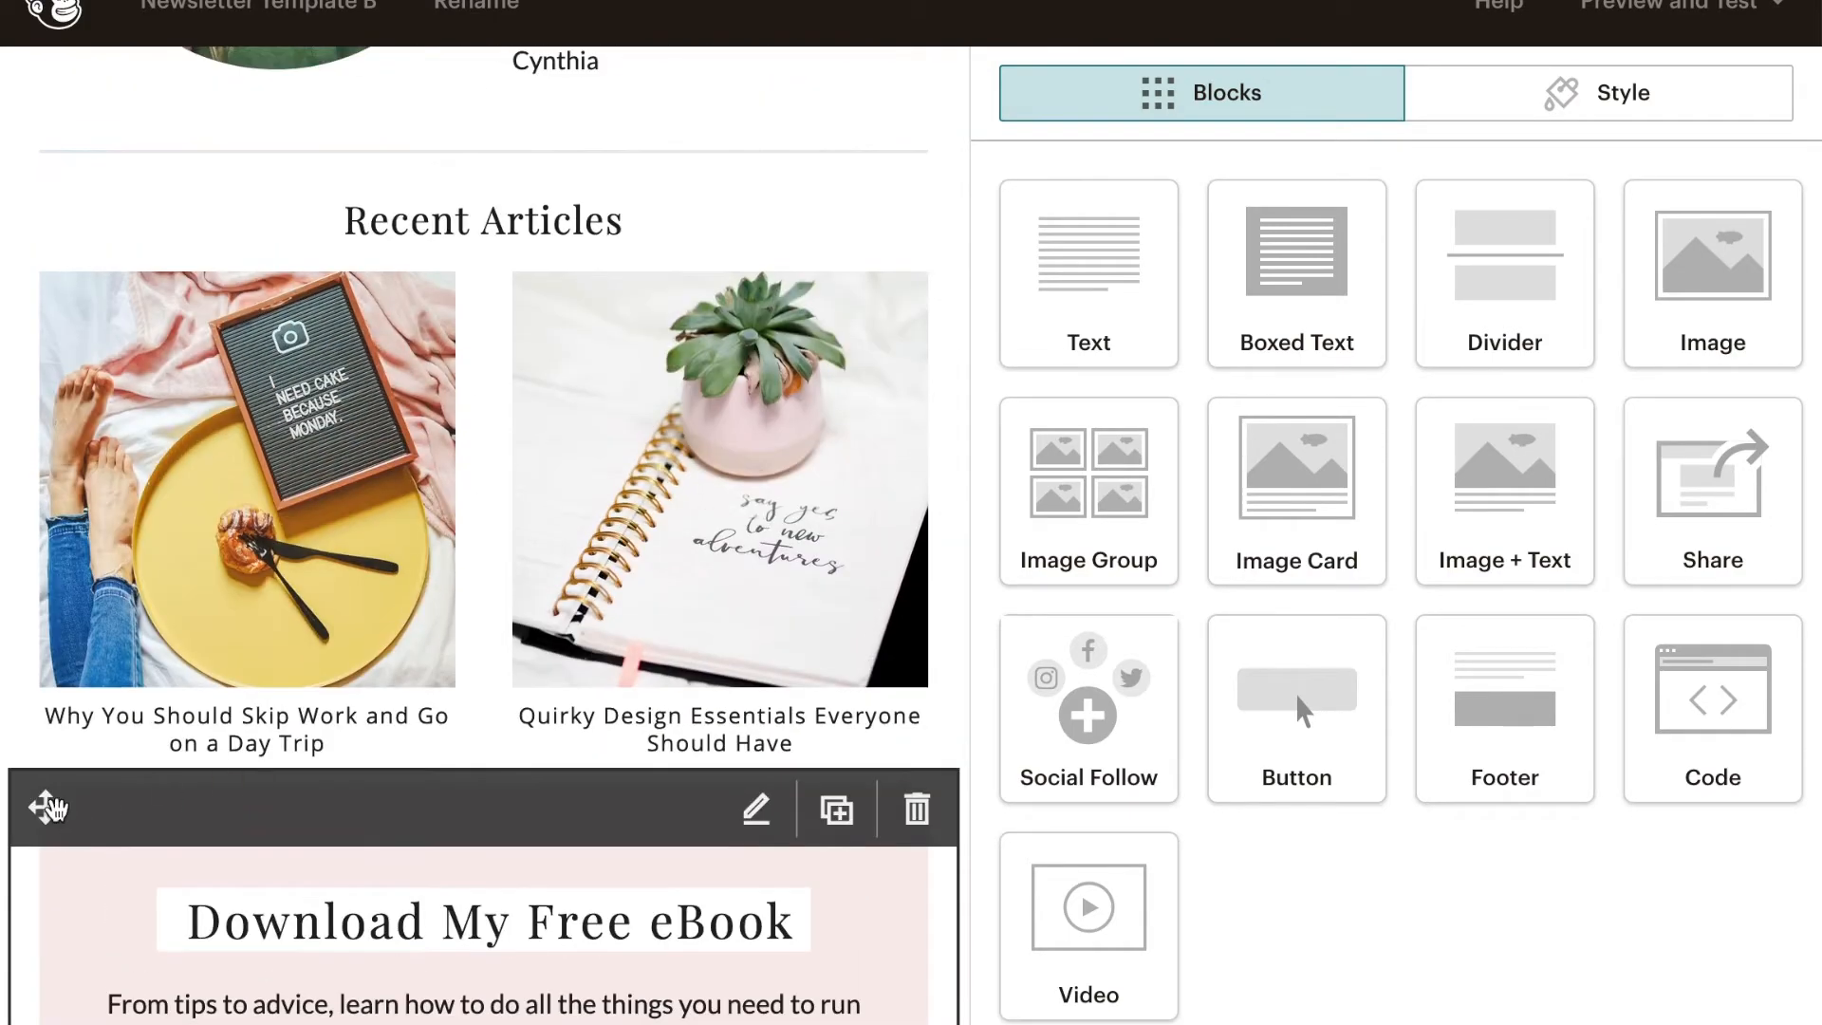
drag(49, 809, 95, 389)
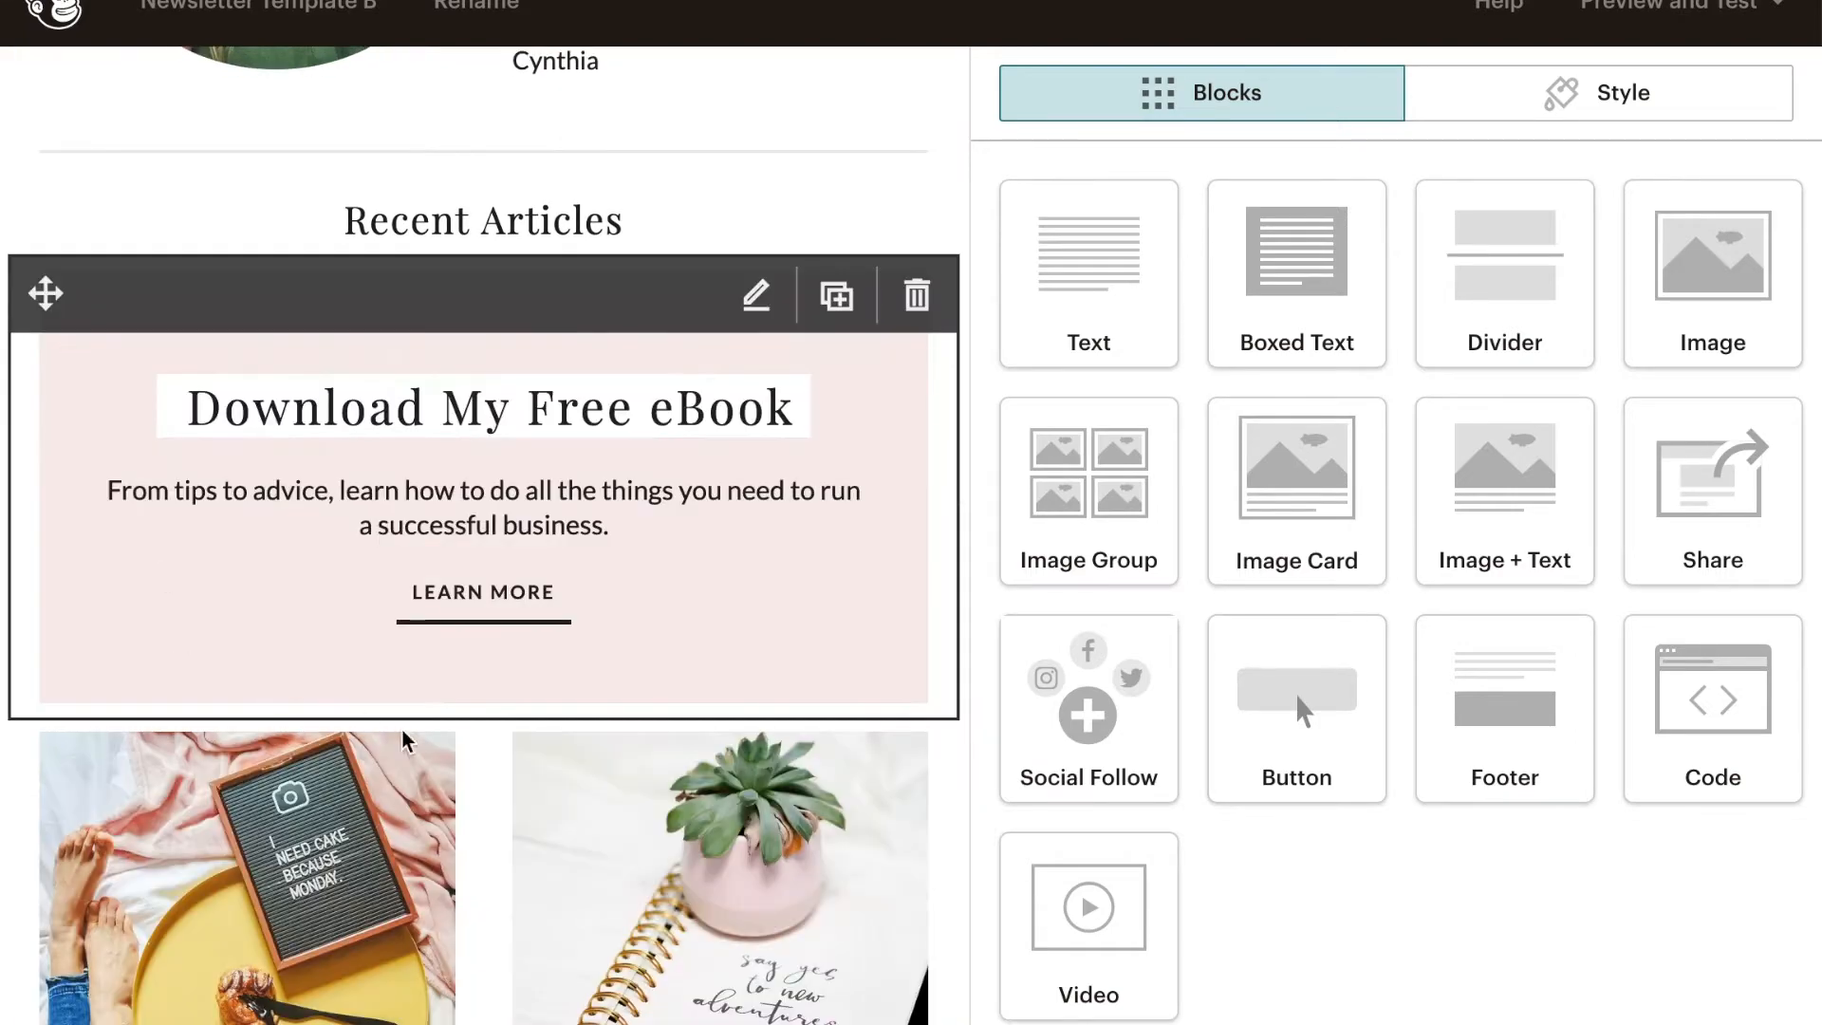
- Duplicate the "Download My Free eBook" boxed text block beneath the Recent Articles heading
scroll(562, 816, down, 6)
scroll(562, 816, up, 6)
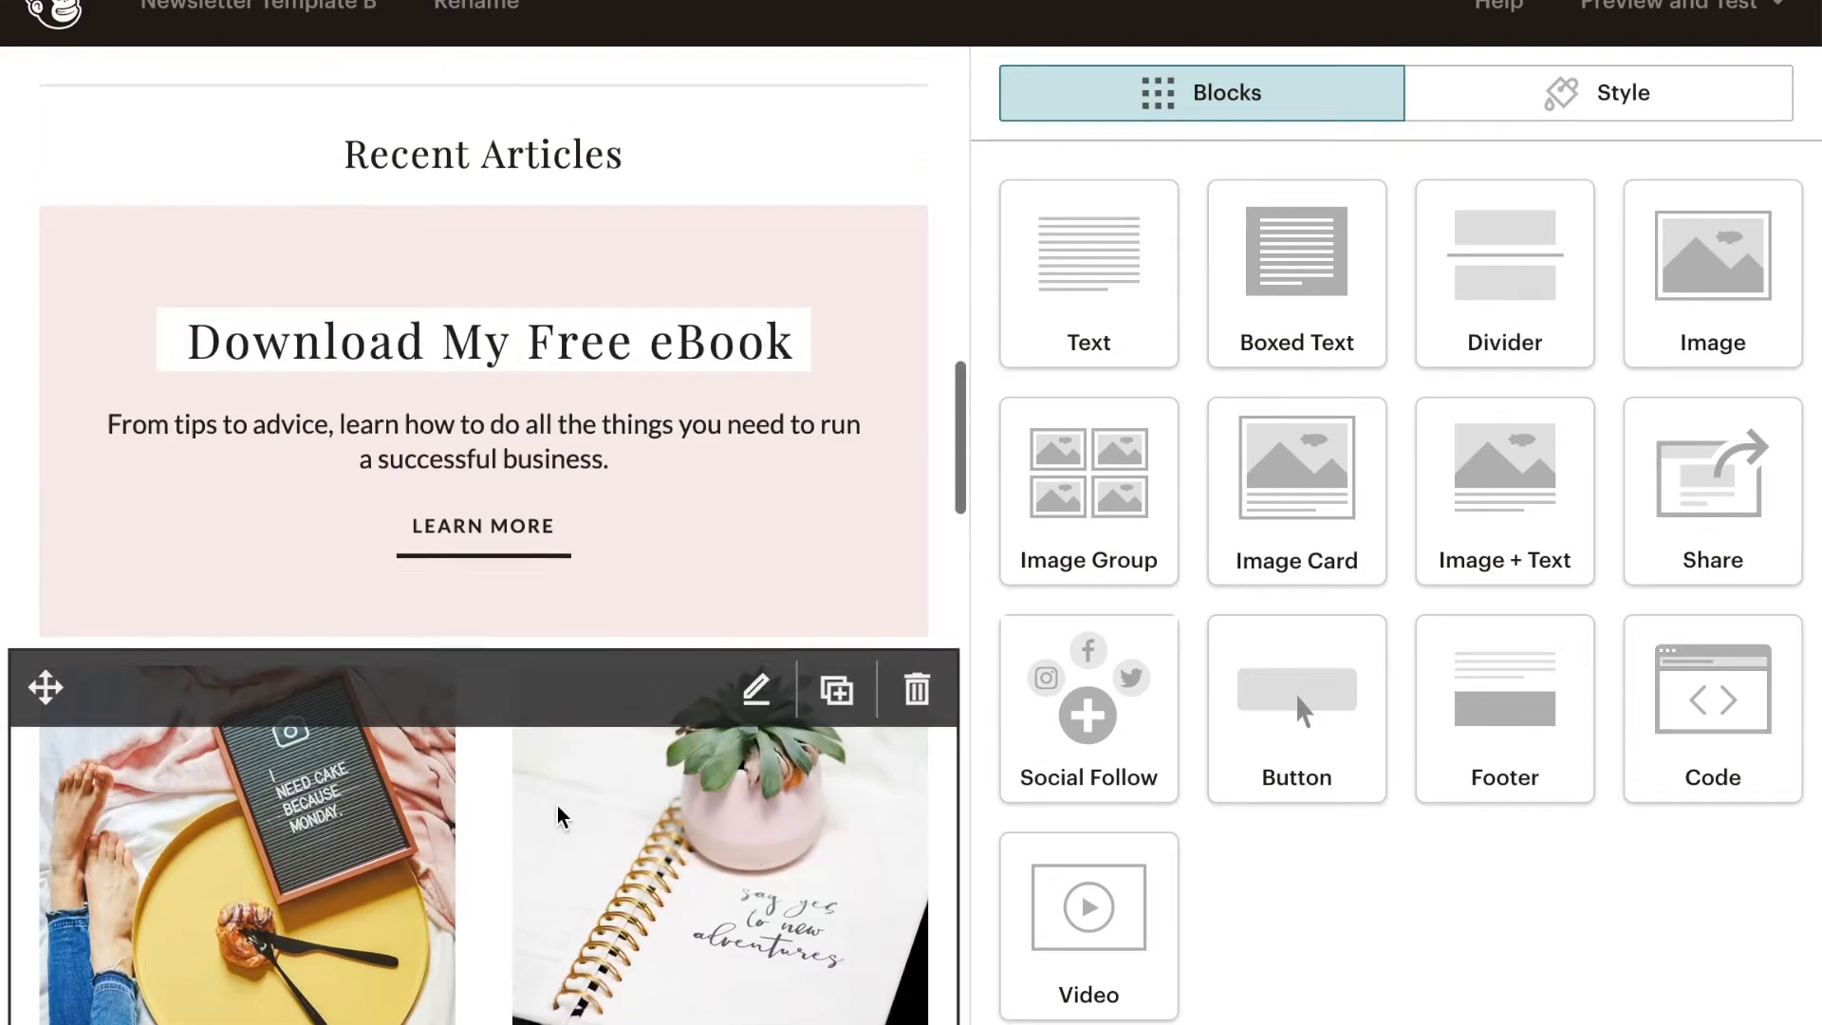
scroll(658, 439, up, 6)
scroll(661, 457, down, 4)
mouse_move(850, 618)
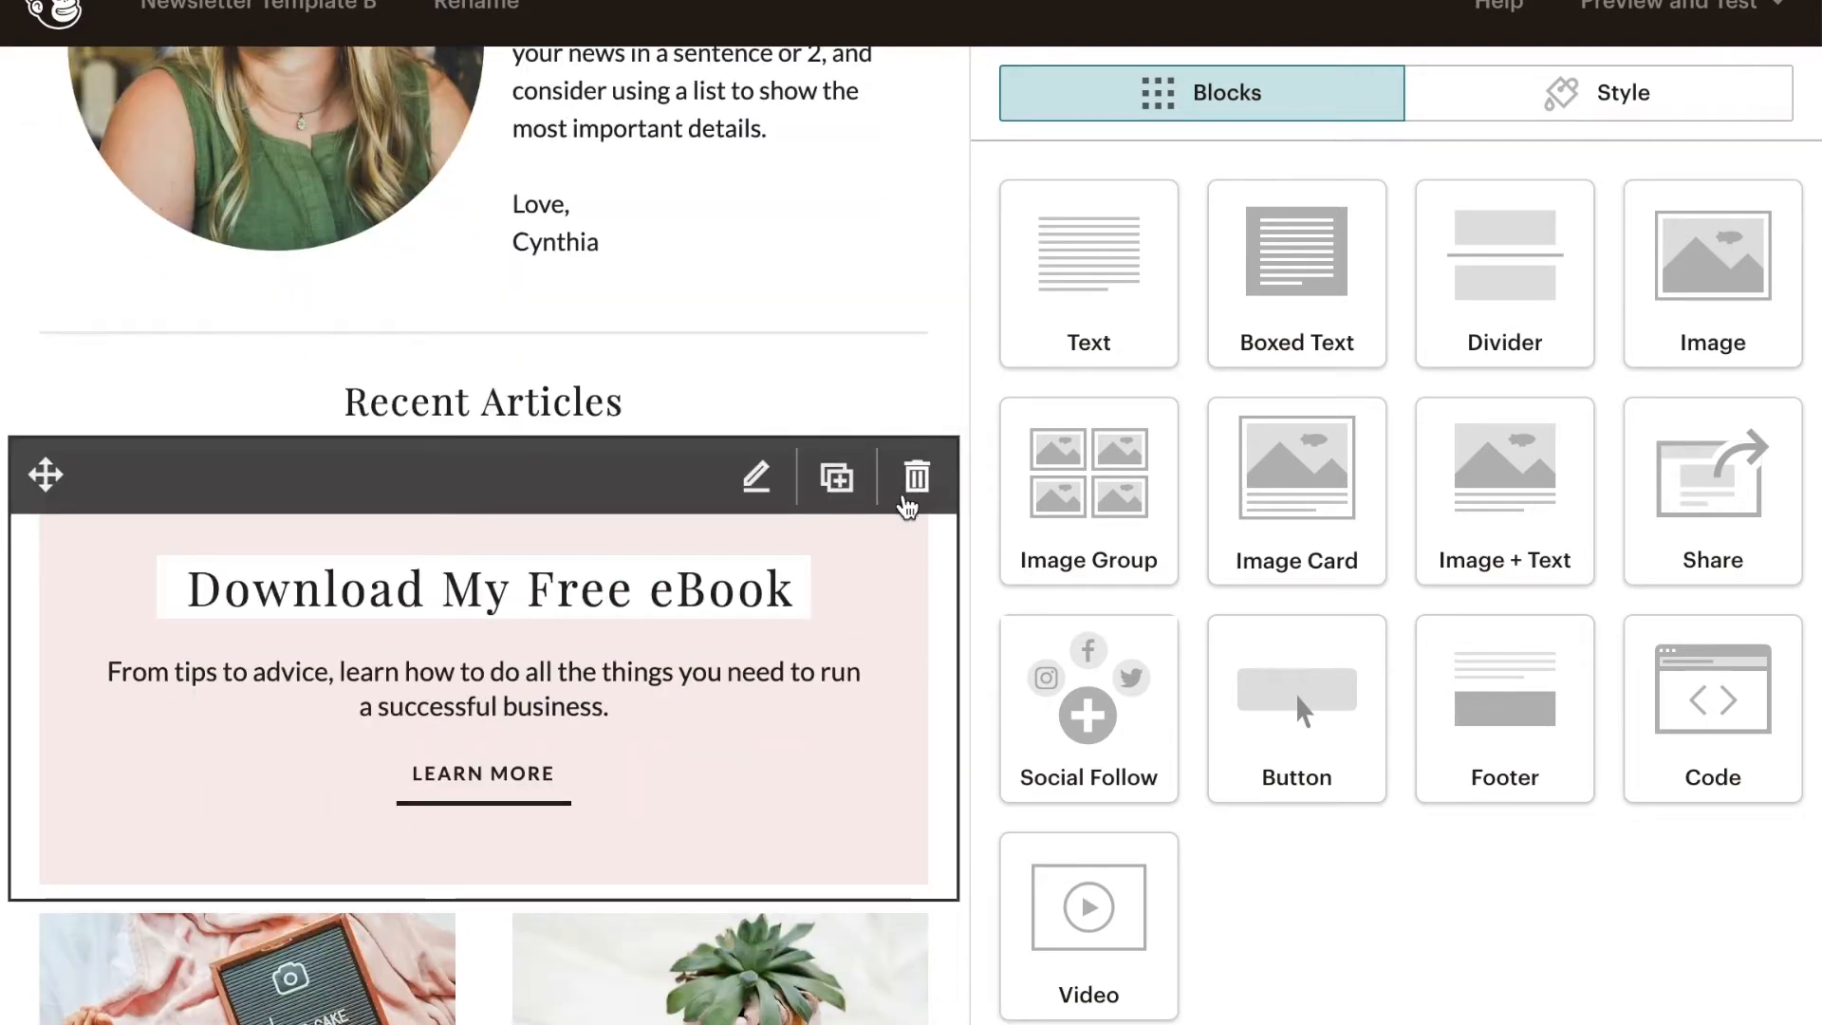
click(918, 481)
click(674, 698)
click(837, 479)
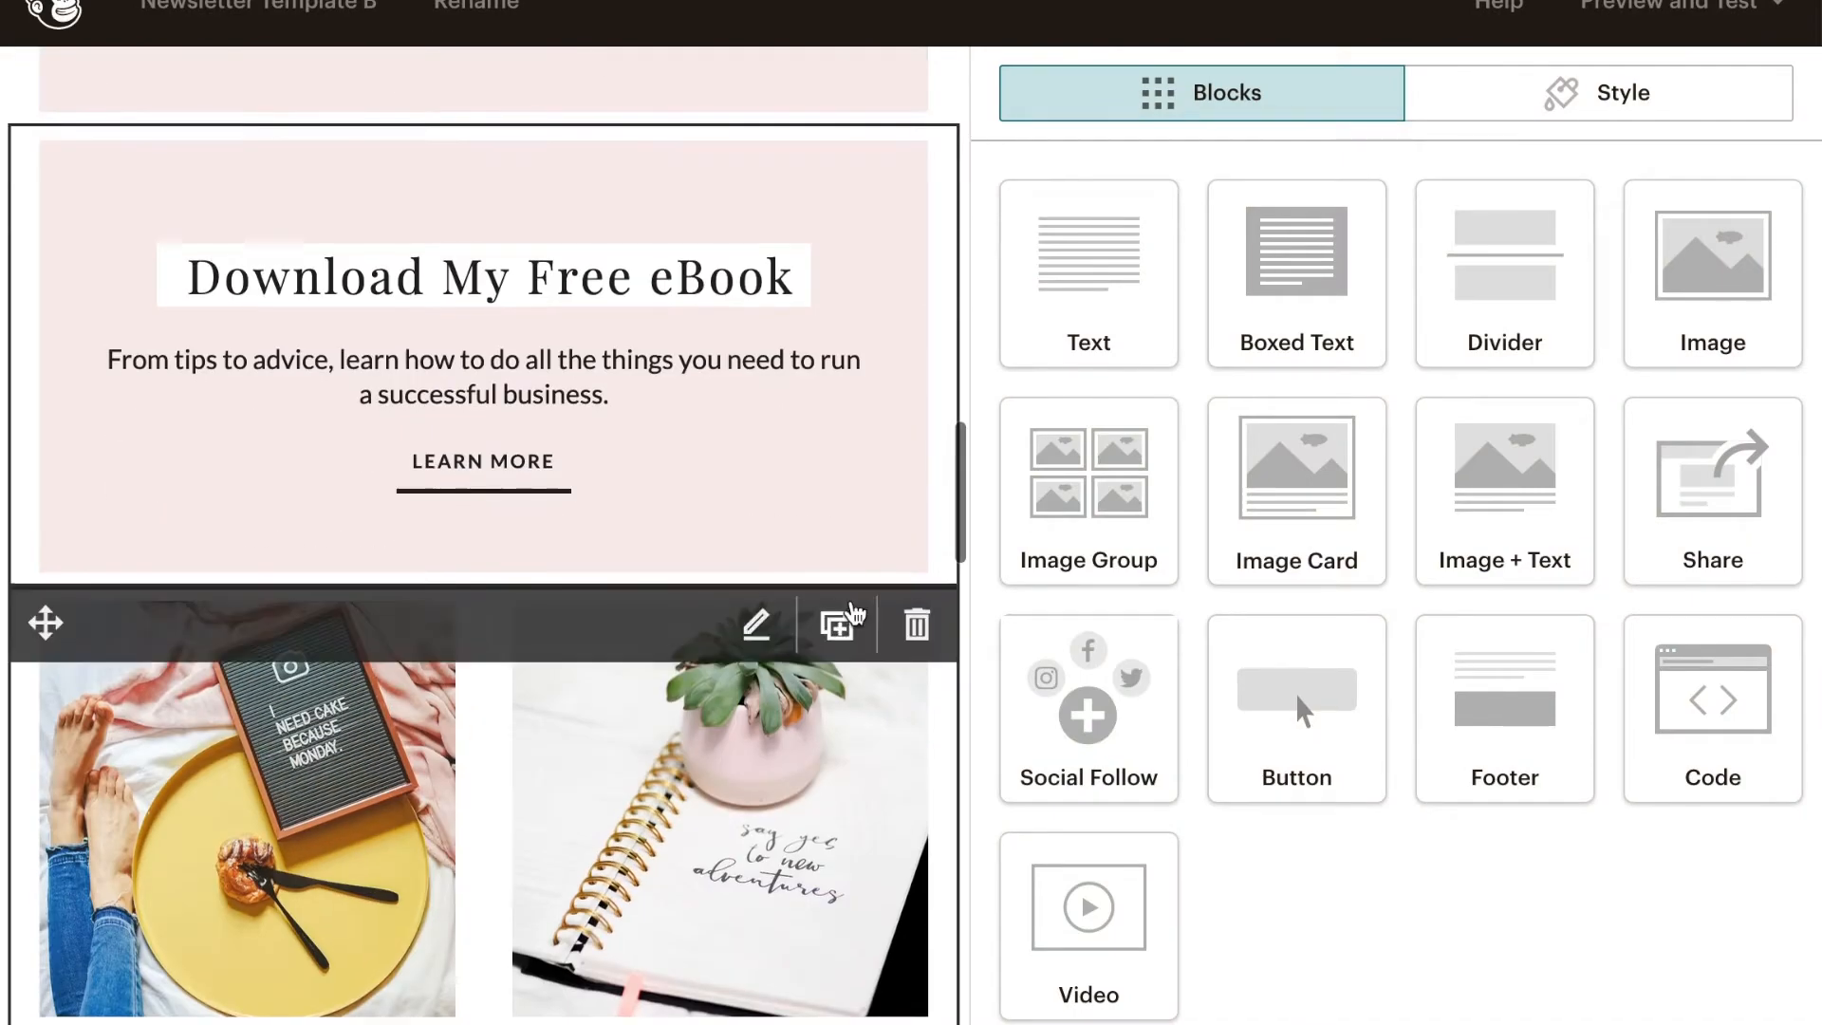
- Delete the duplicate "Download My Free eBook" block and confirm the deletion
click(756, 700)
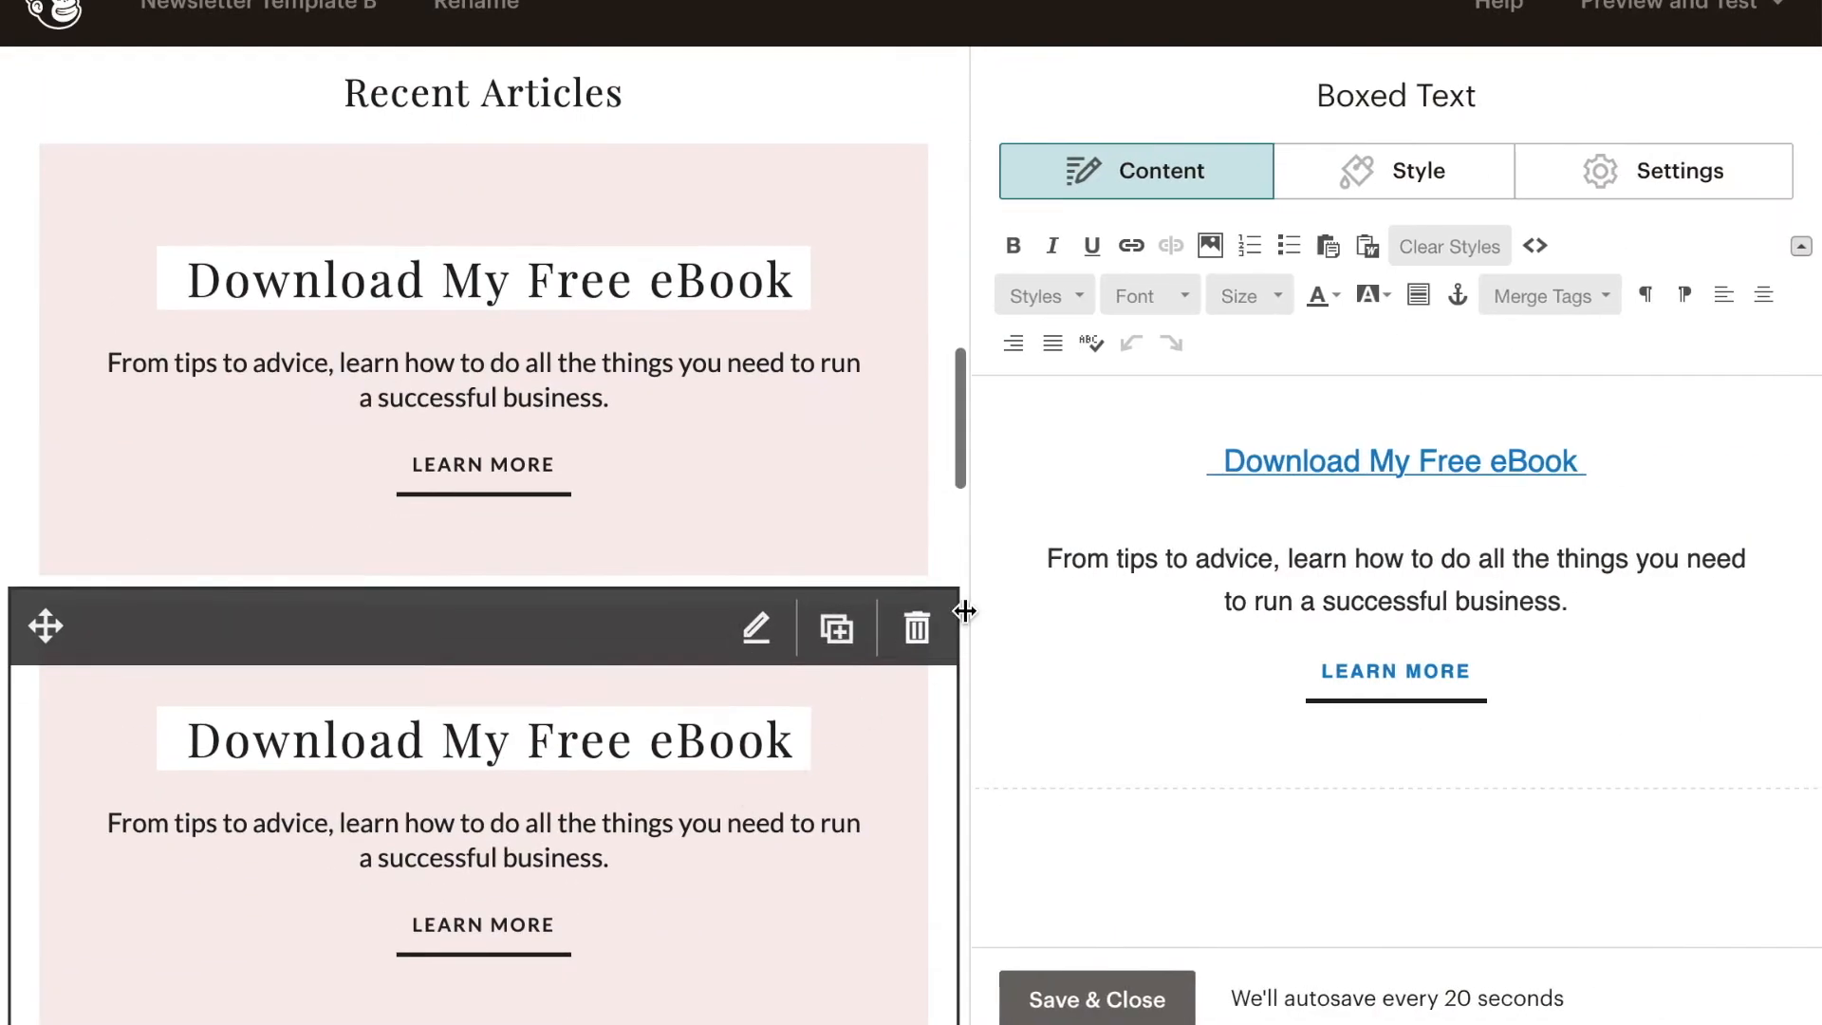
click(919, 631)
click(568, 677)
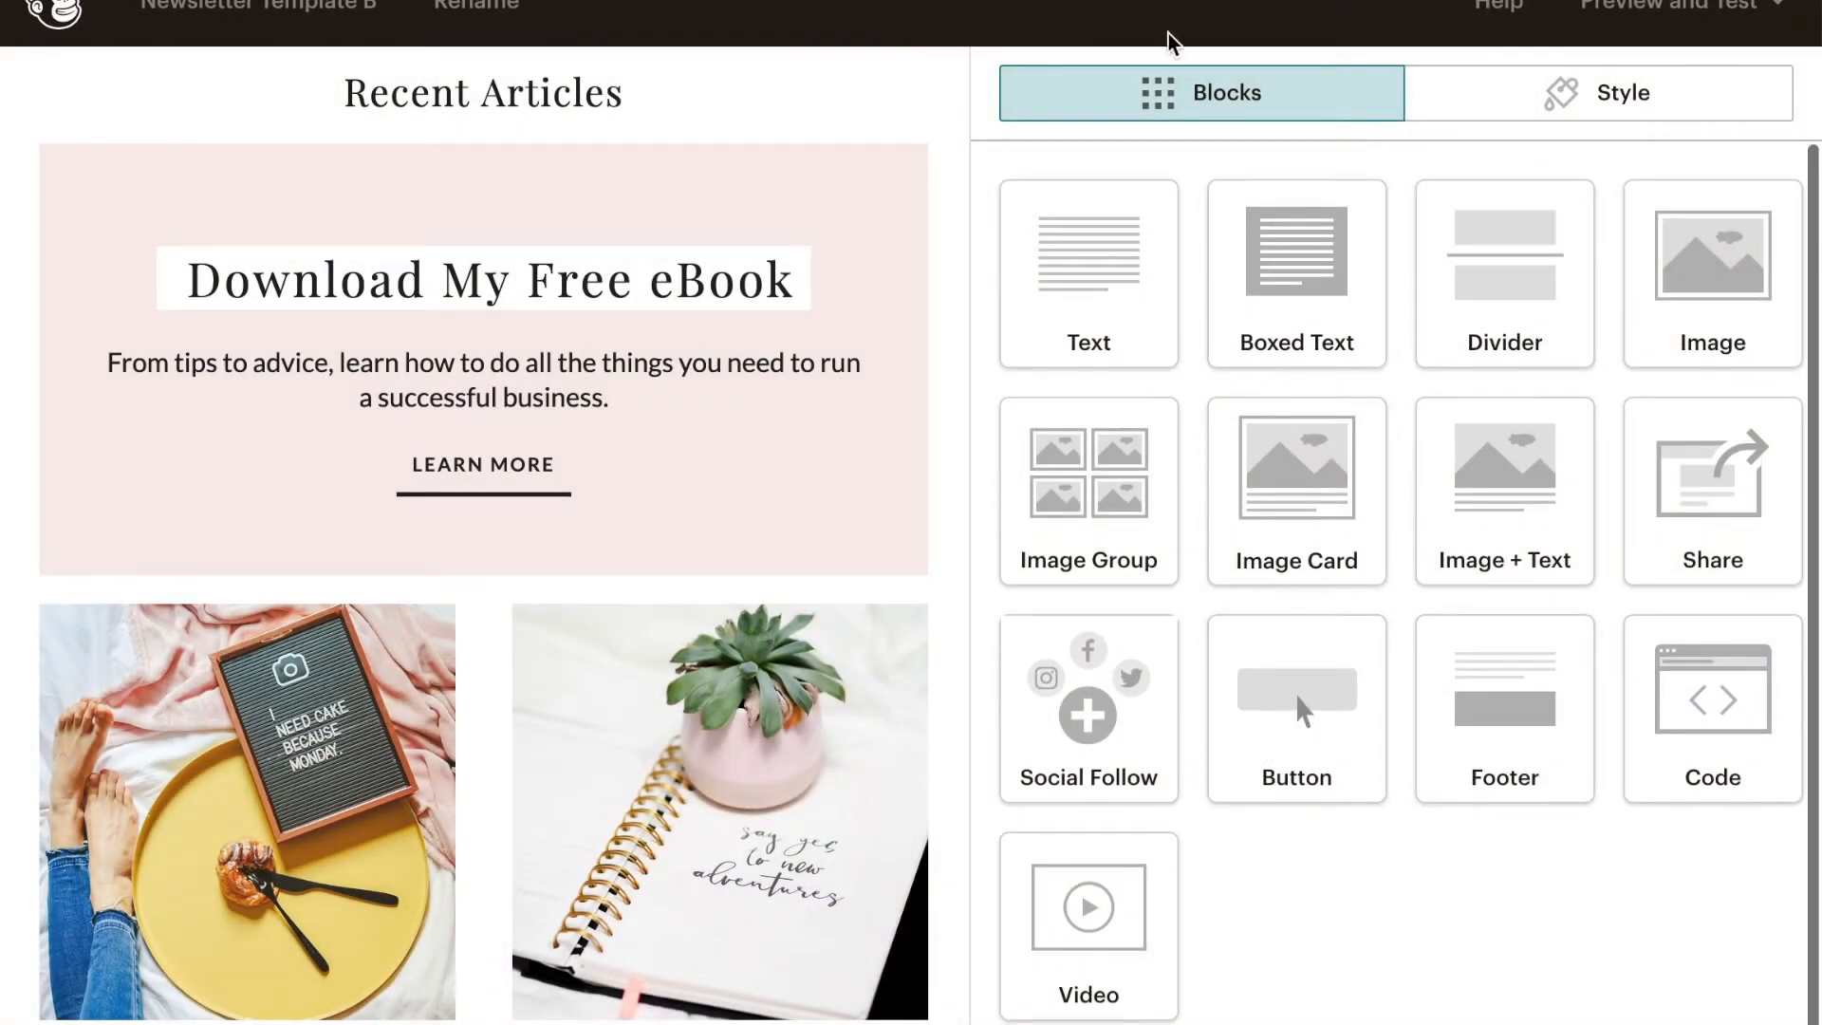
- Add a new Boxed Text block between the "Download My Free eBook" block and the two article images
drag(1324, 294, 572, 661)
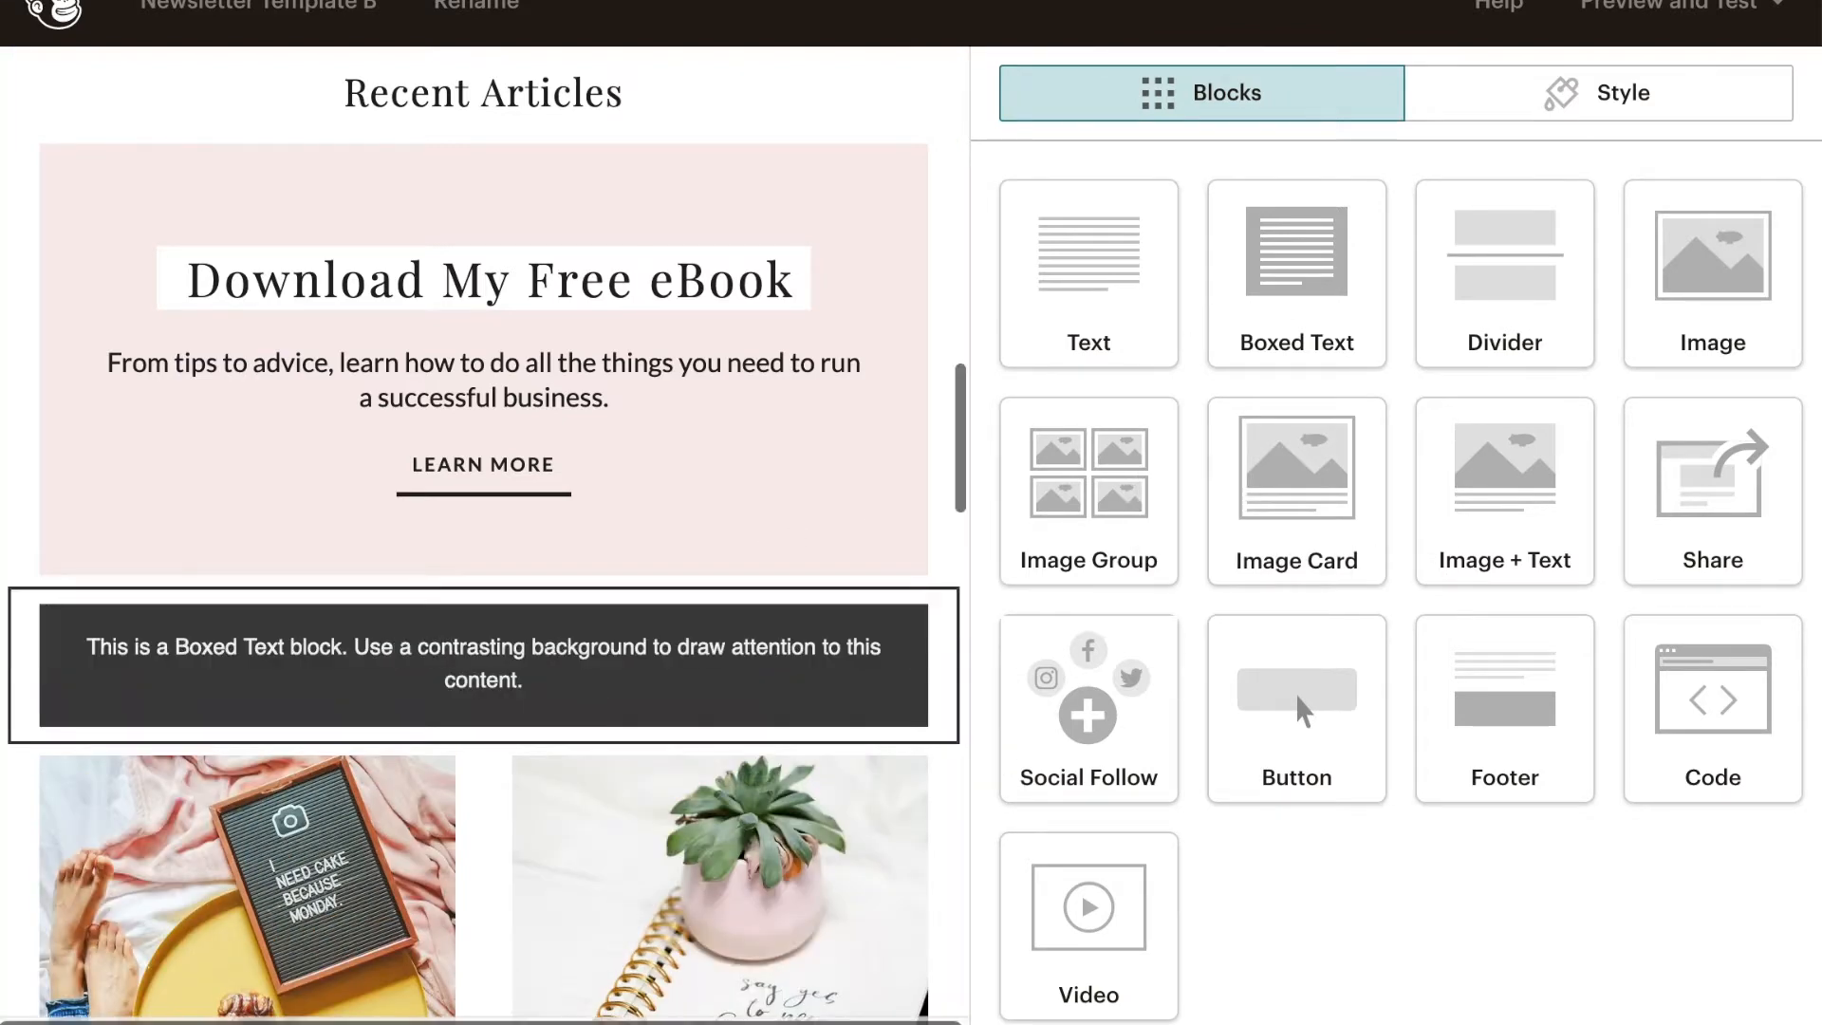
scroll(706, 601, down, 15)
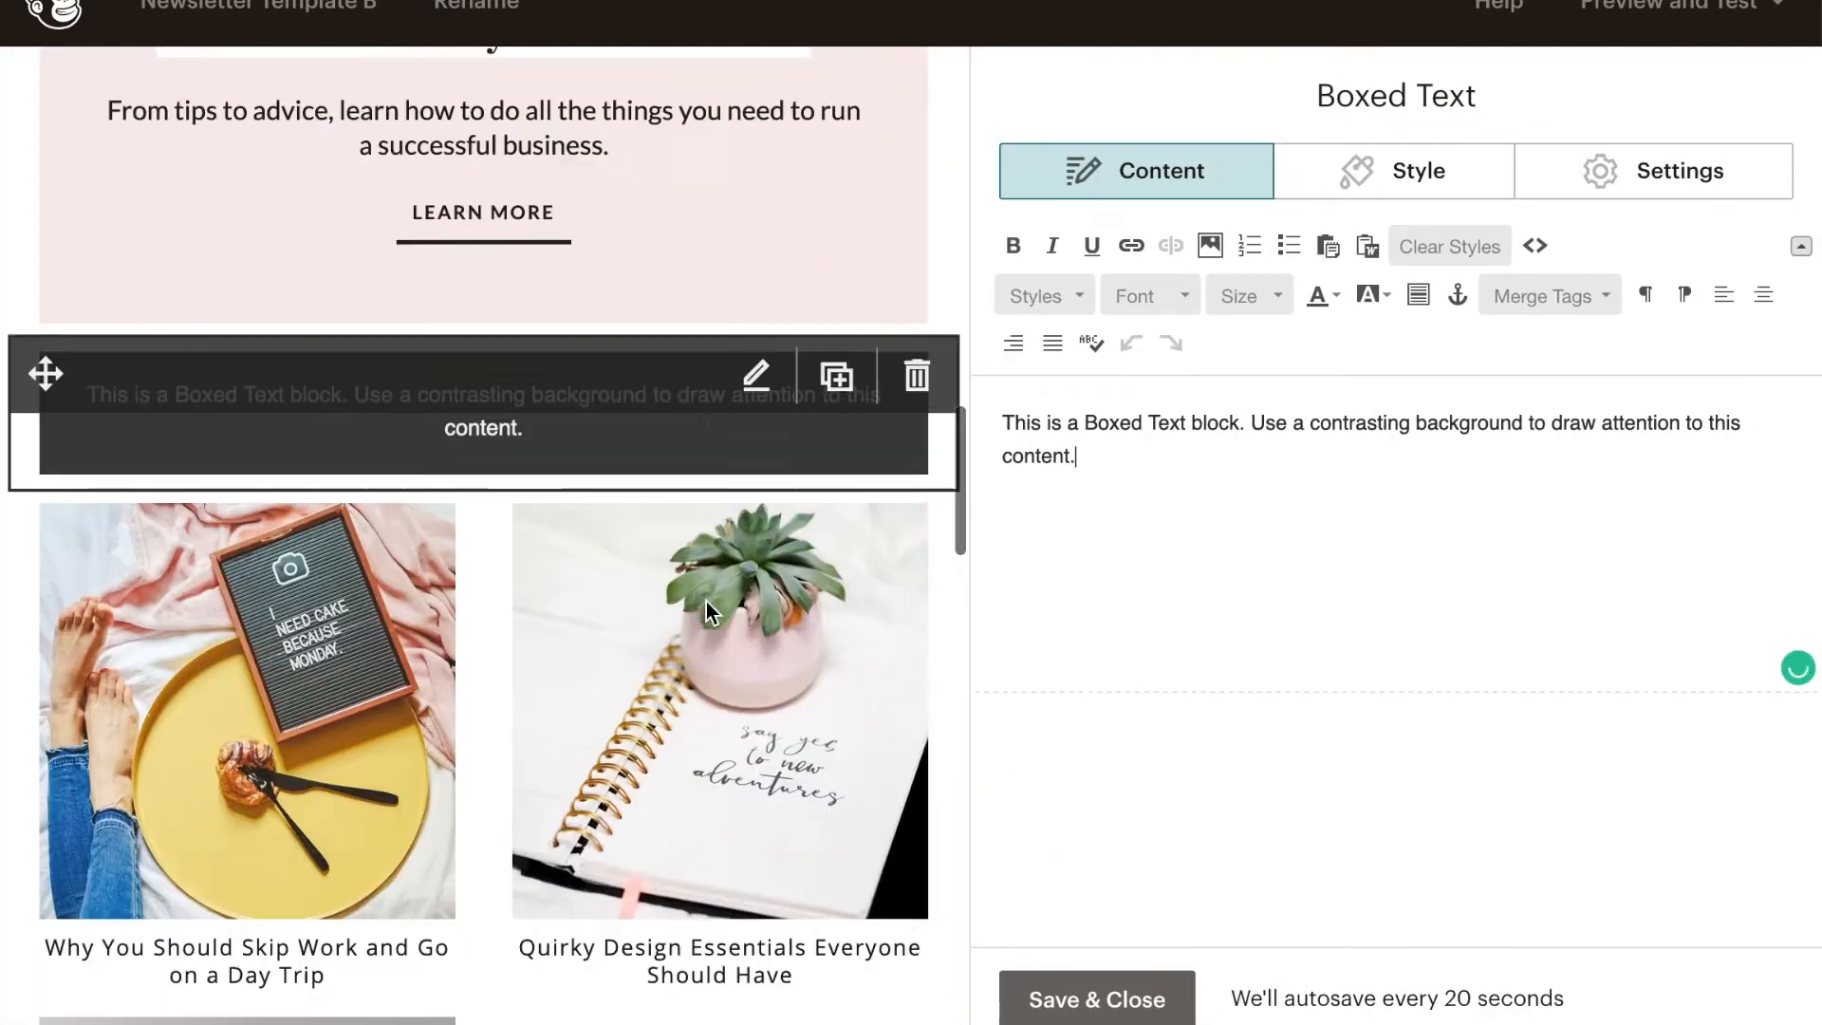
scroll(708, 458, down, 14)
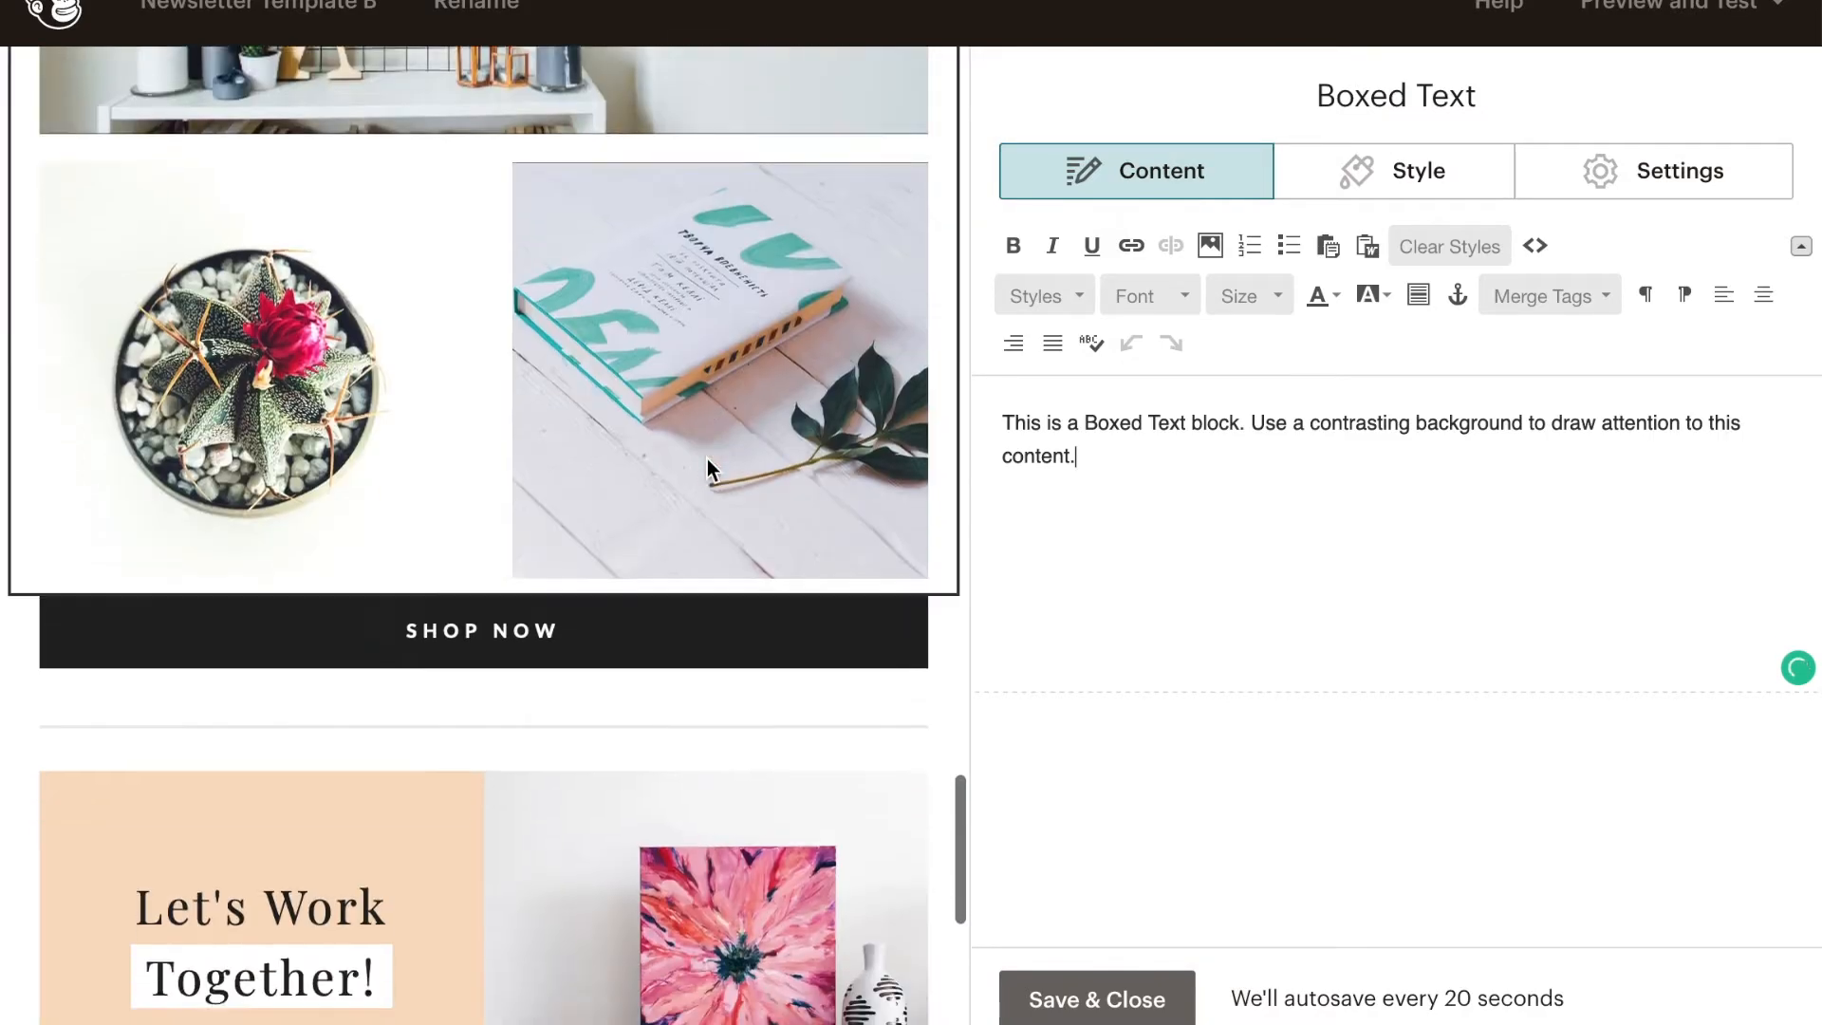
- Replace the "YOUR LOGO" placeholder in the newsletter header with the photography business's logo, PHOTOGRAPHY(2).png, from the stored files
scroll(708, 458, up, 20)
scroll(712, 460, up, 10)
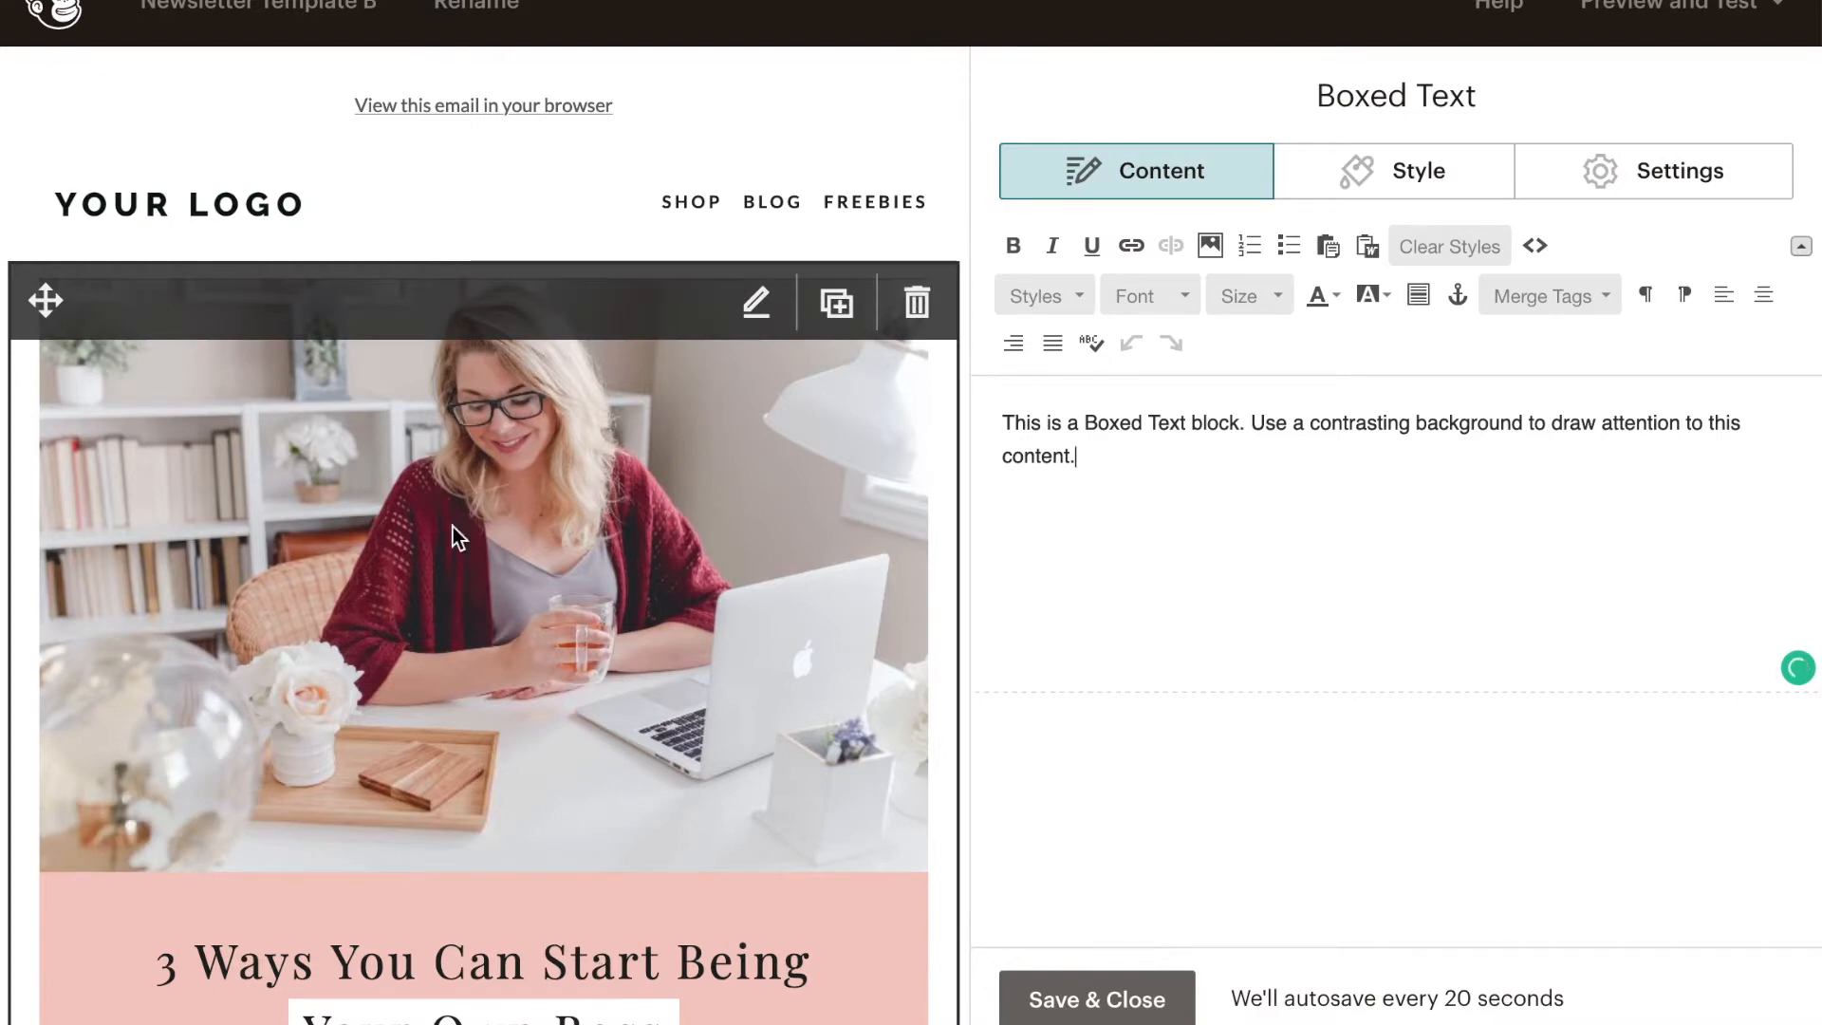
click(309, 216)
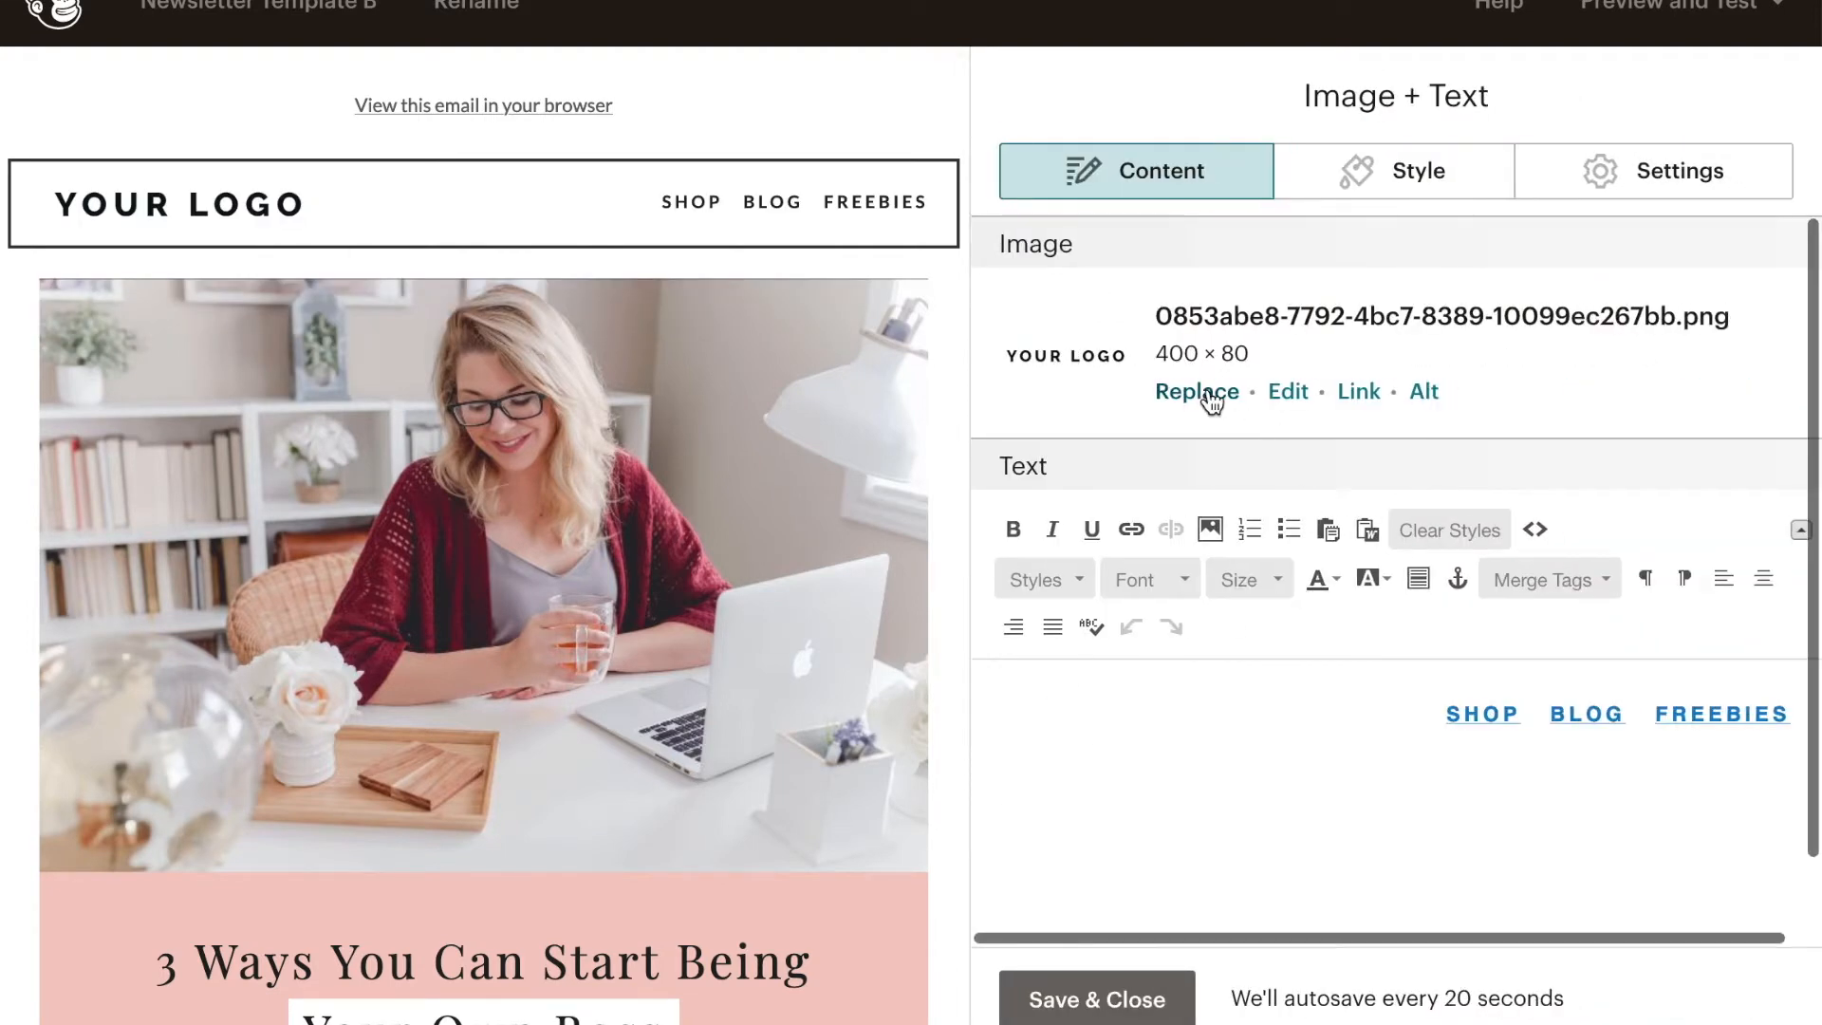
click(1209, 393)
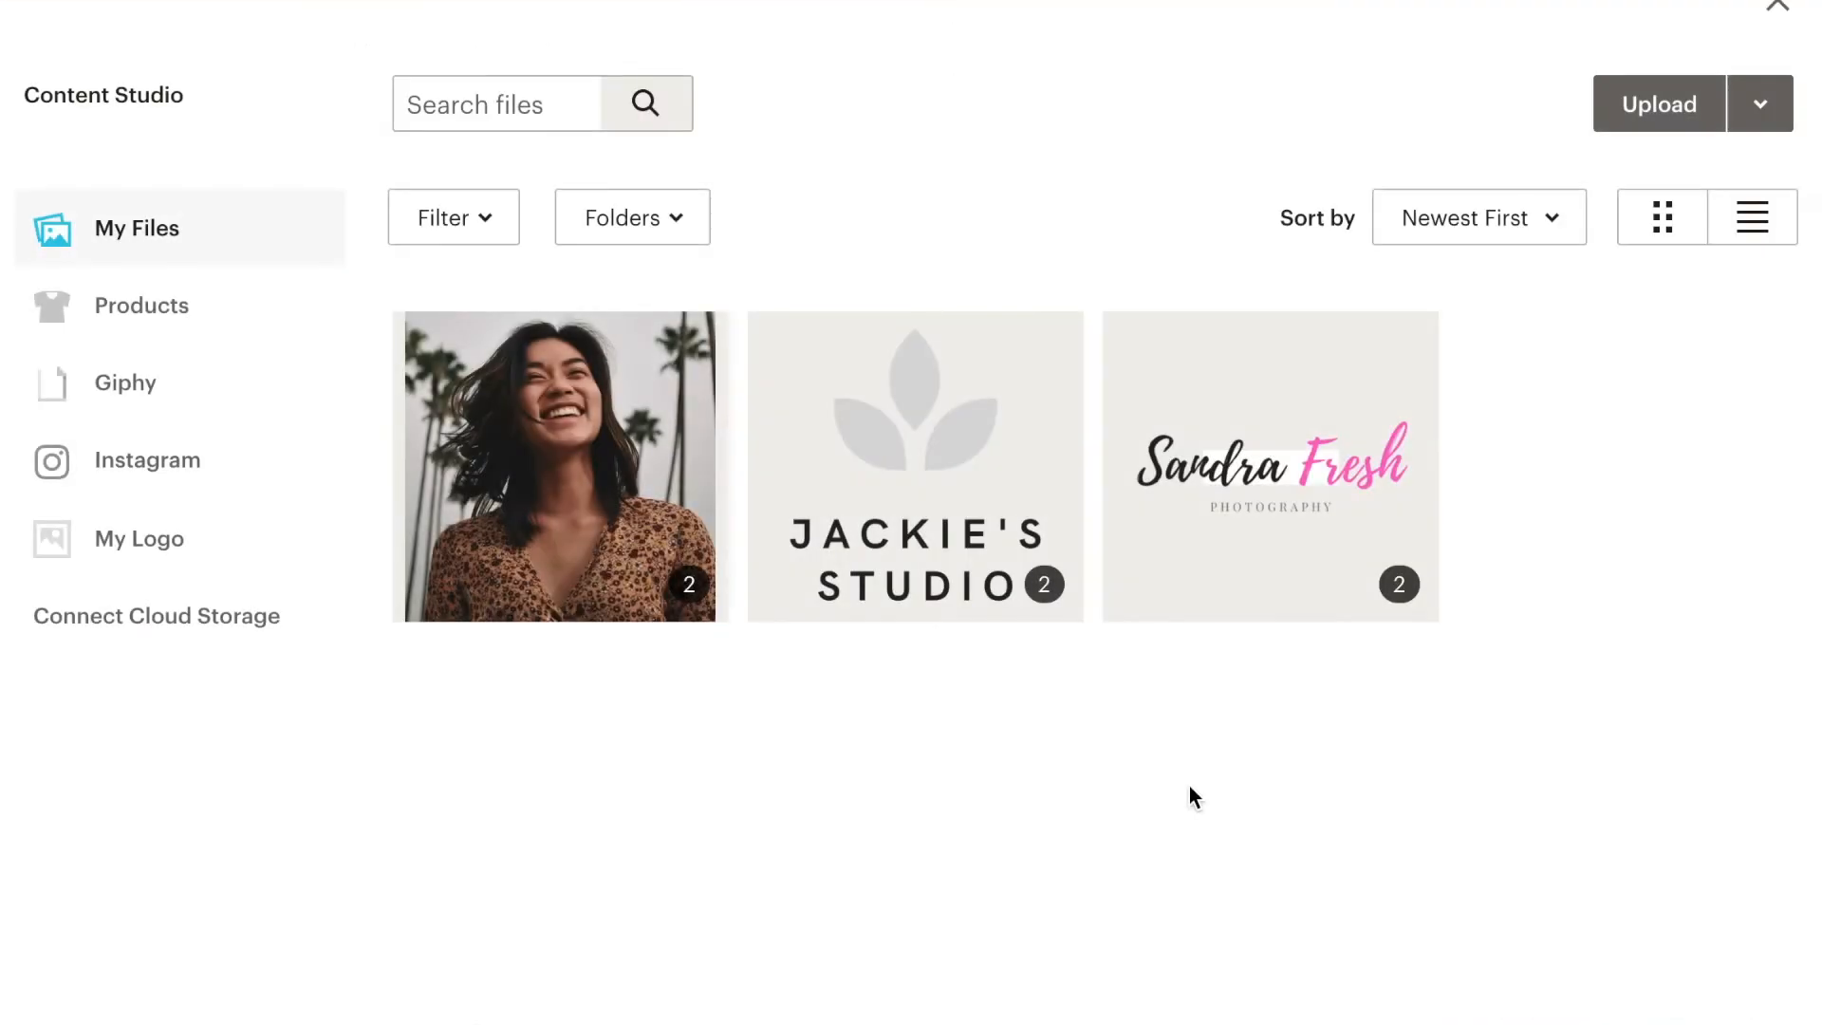
click(1247, 412)
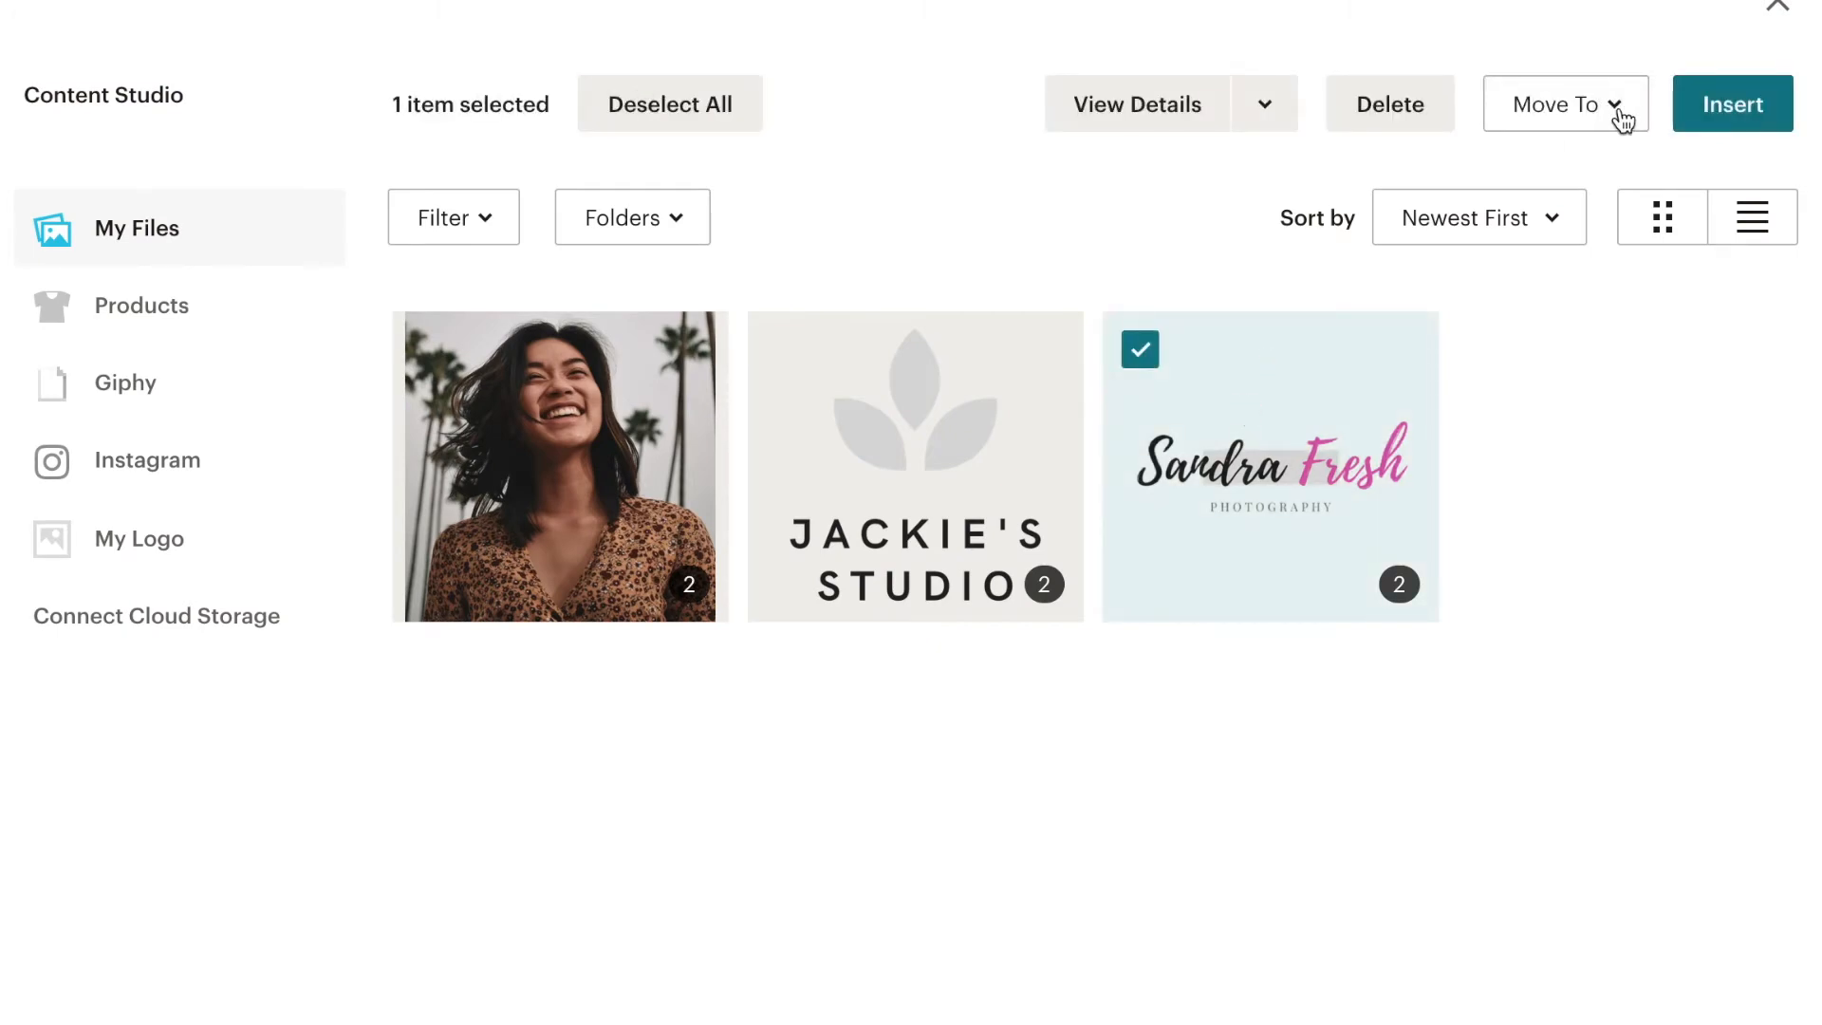
click(1738, 107)
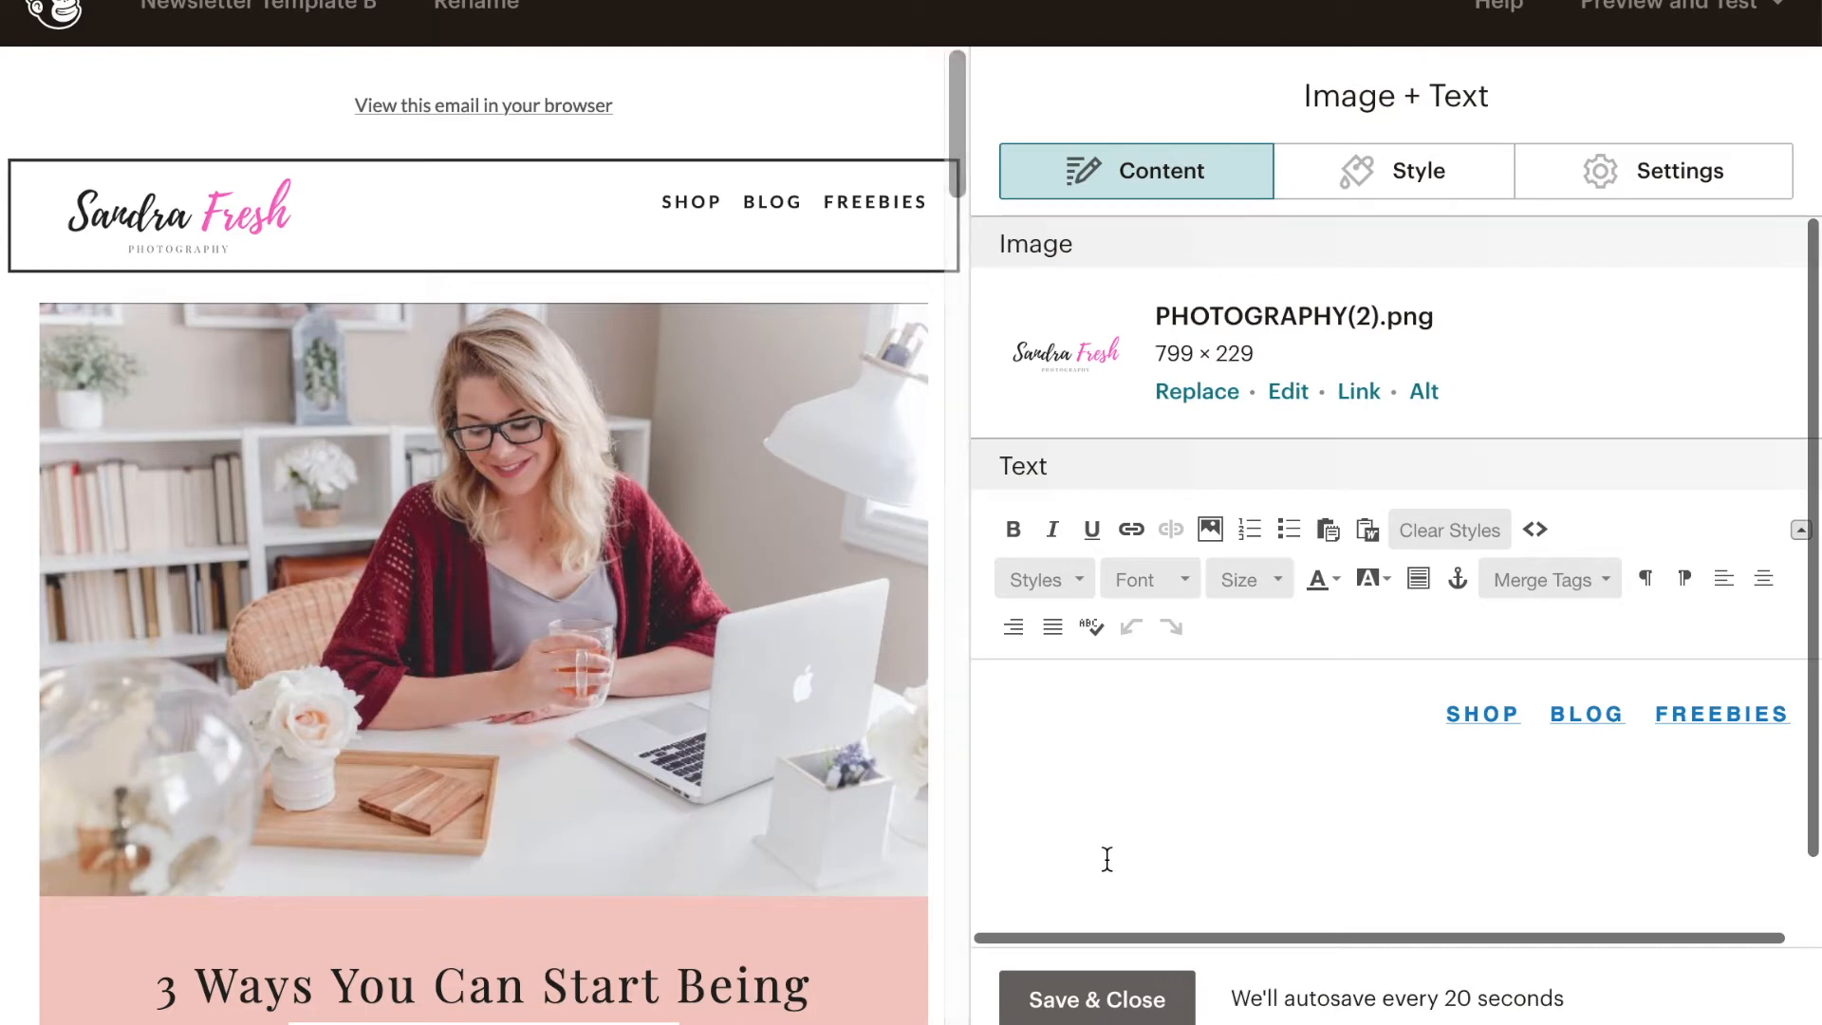
- Insert a line break before the SHOP, BLOG and FREEBIES links to lower them beside the logo, and save and close the header
click(1446, 713)
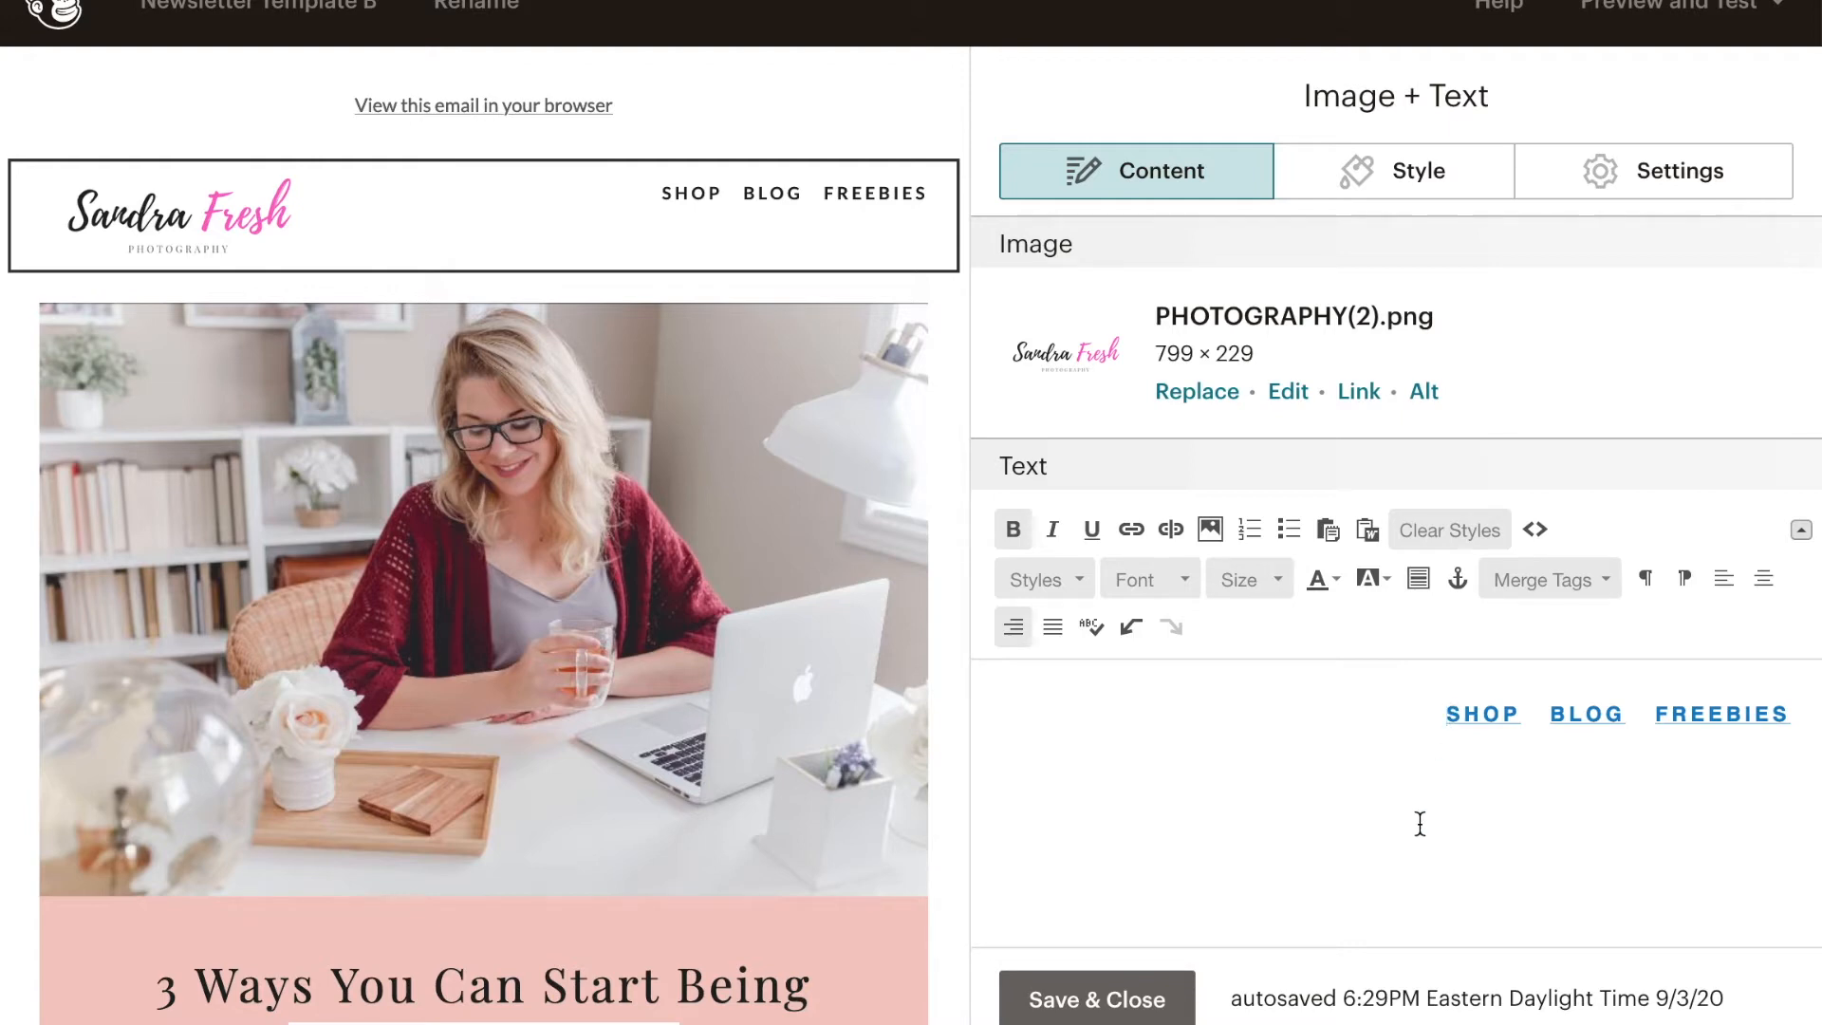
key(Return)
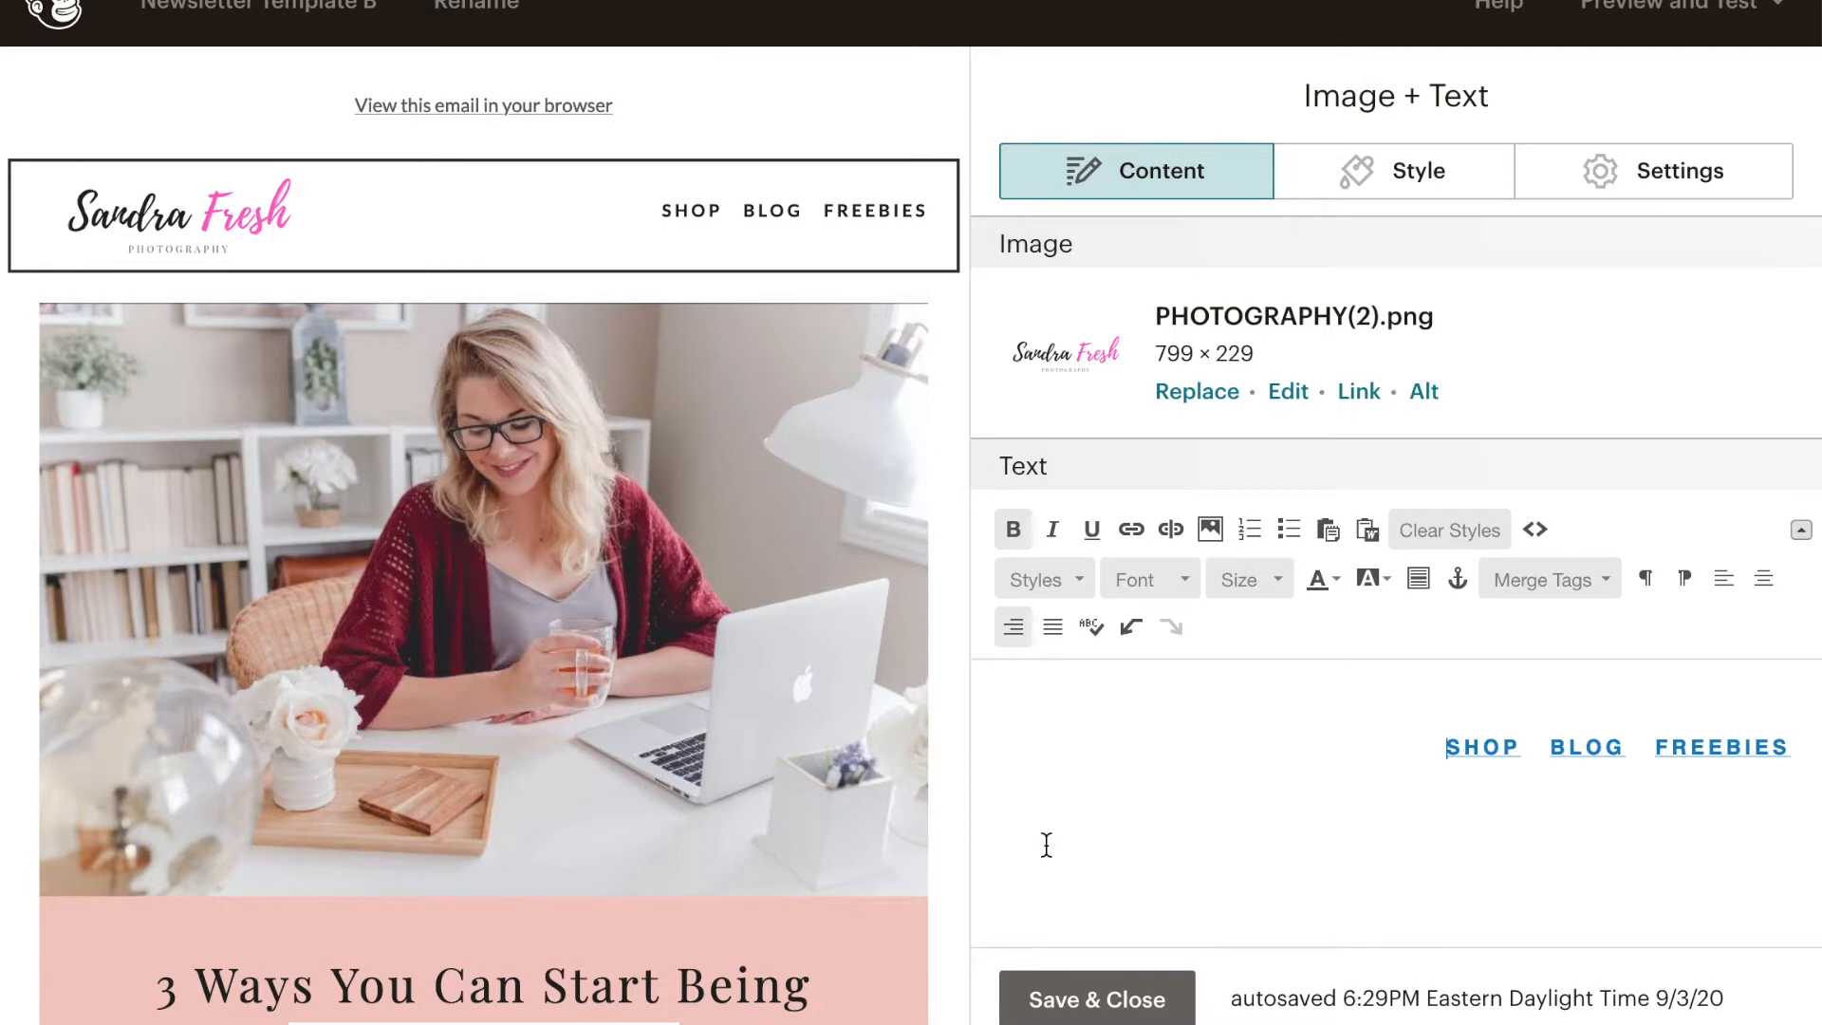
click(1005, 1001)
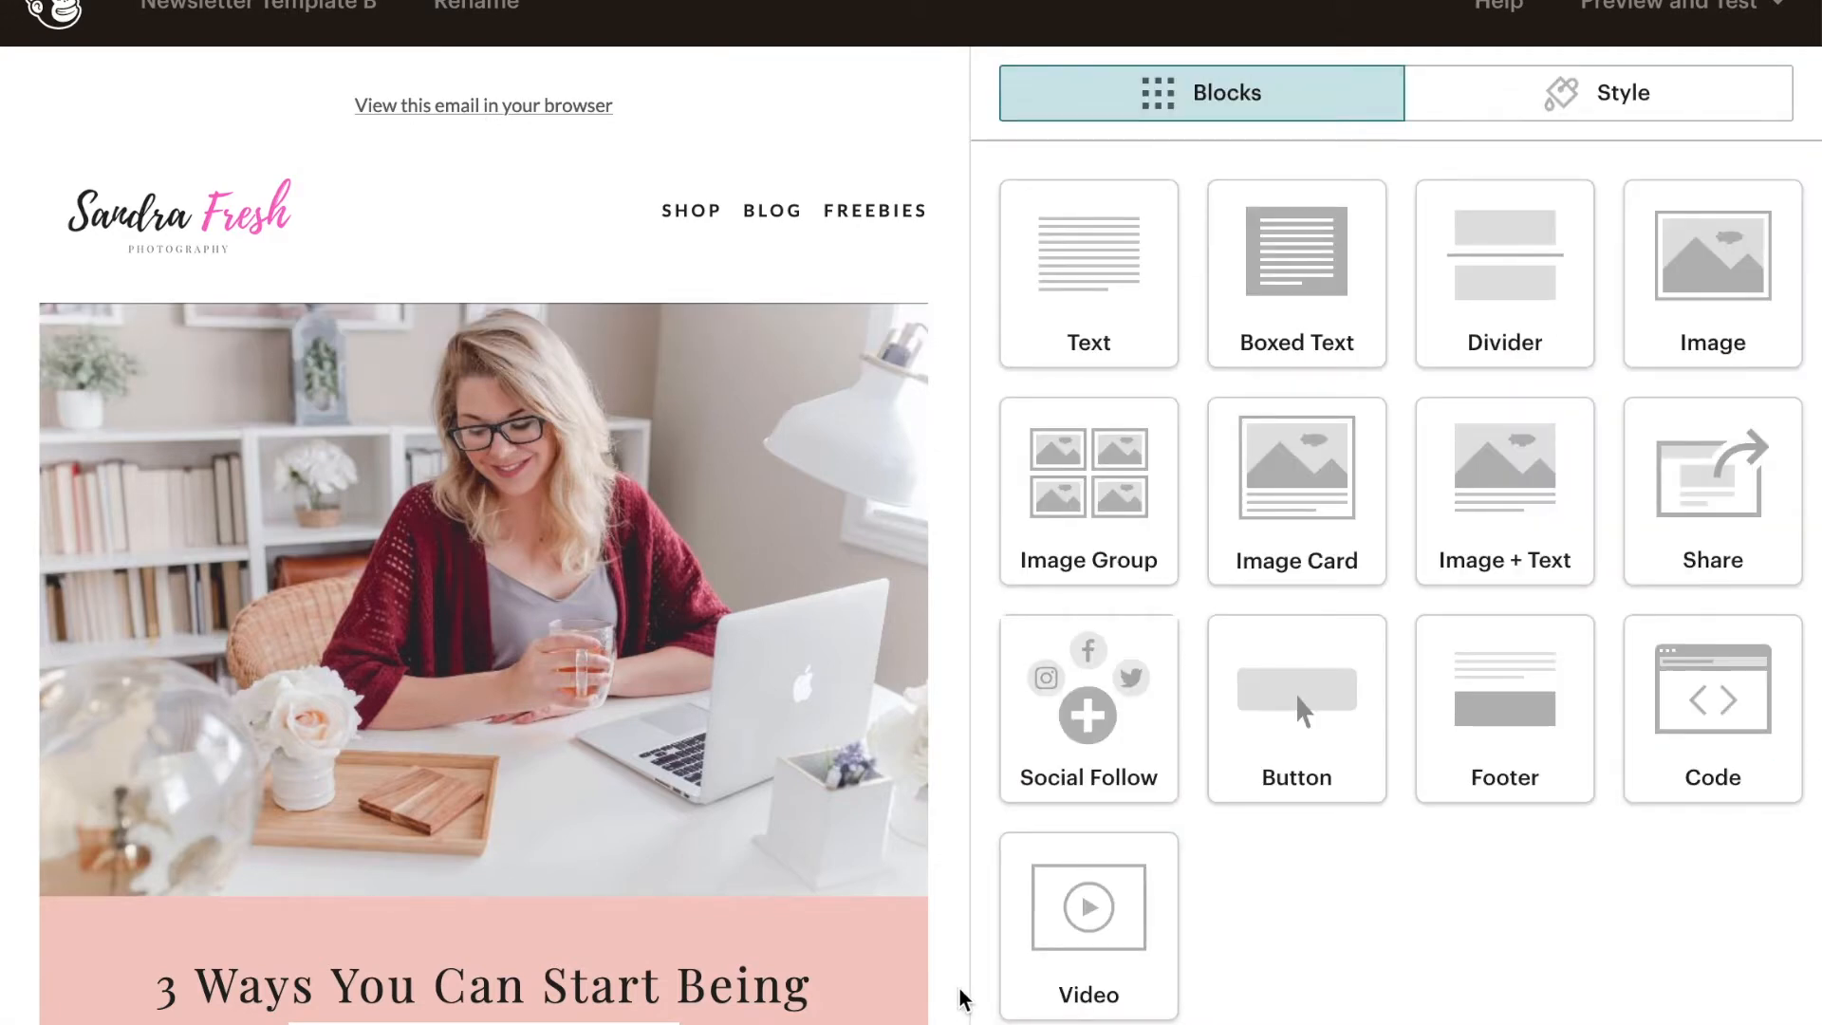
- Replace the photo in the "3 Ways You Can Start Being Your Own Boss" image card with the stored portrait of the smiling woman
scroll(948, 854, down, 7)
scroll(930, 702, up, 5)
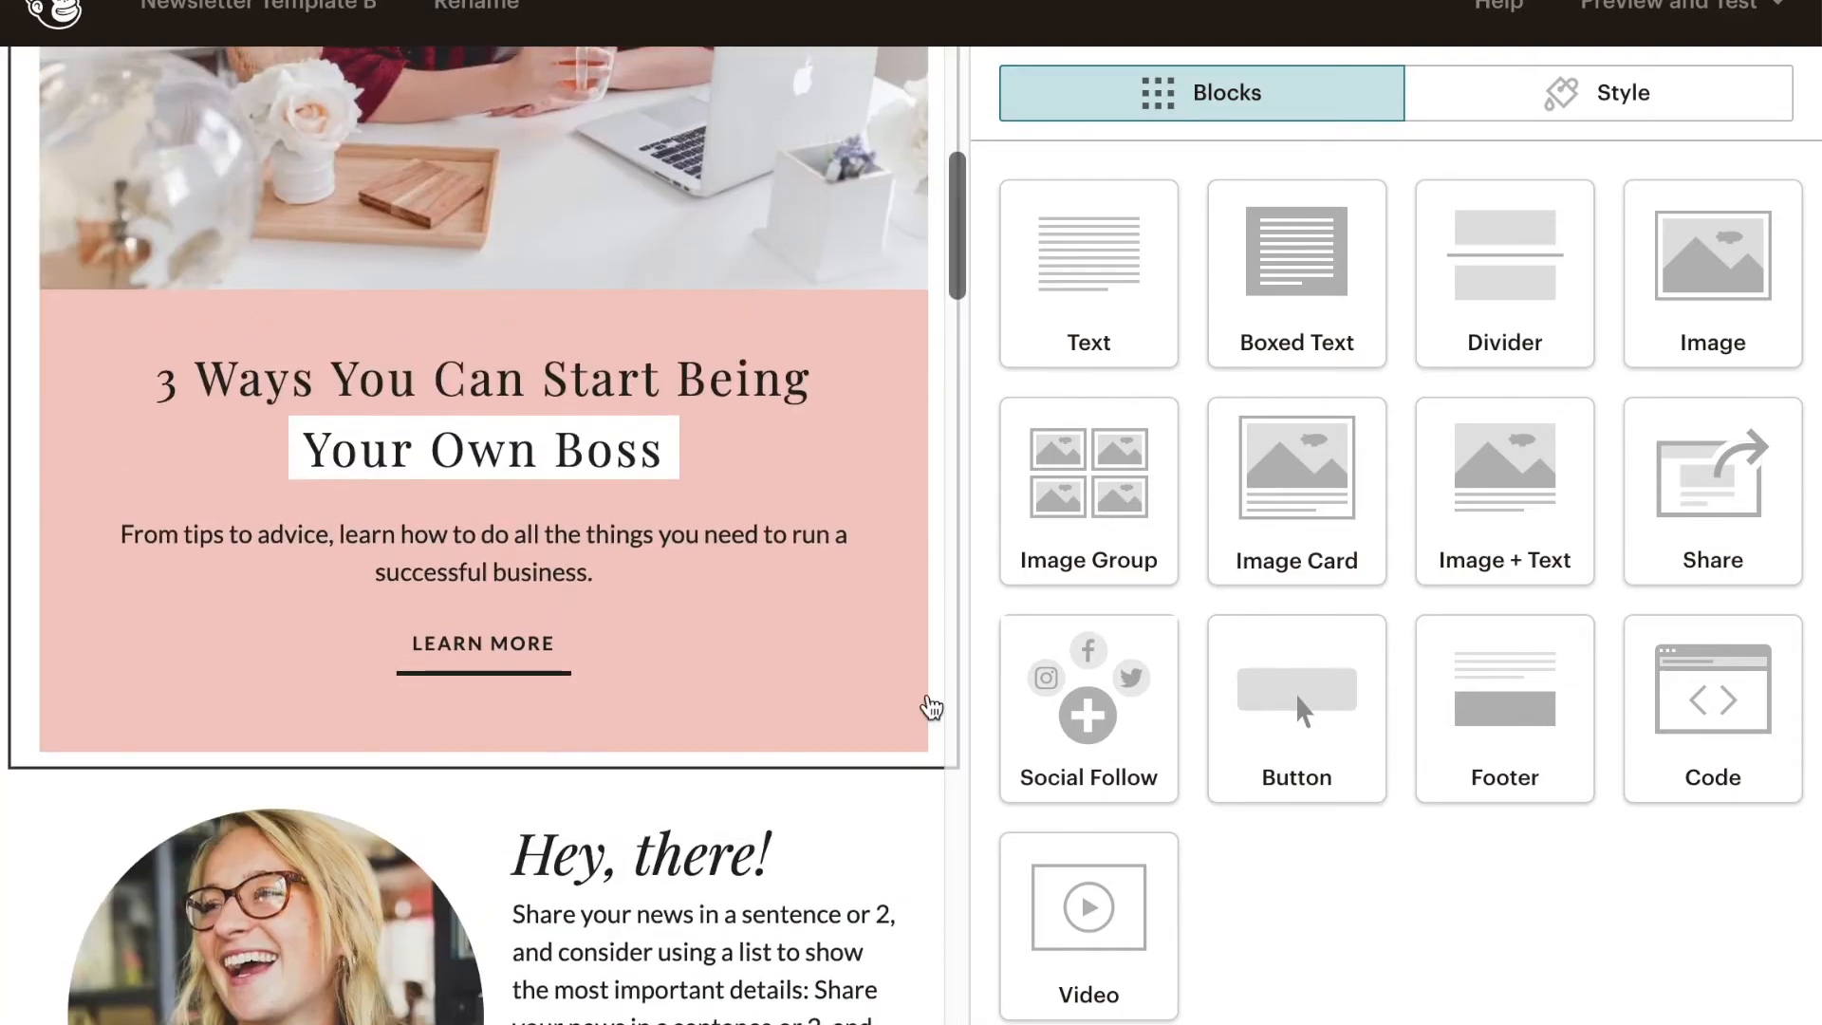
click(681, 501)
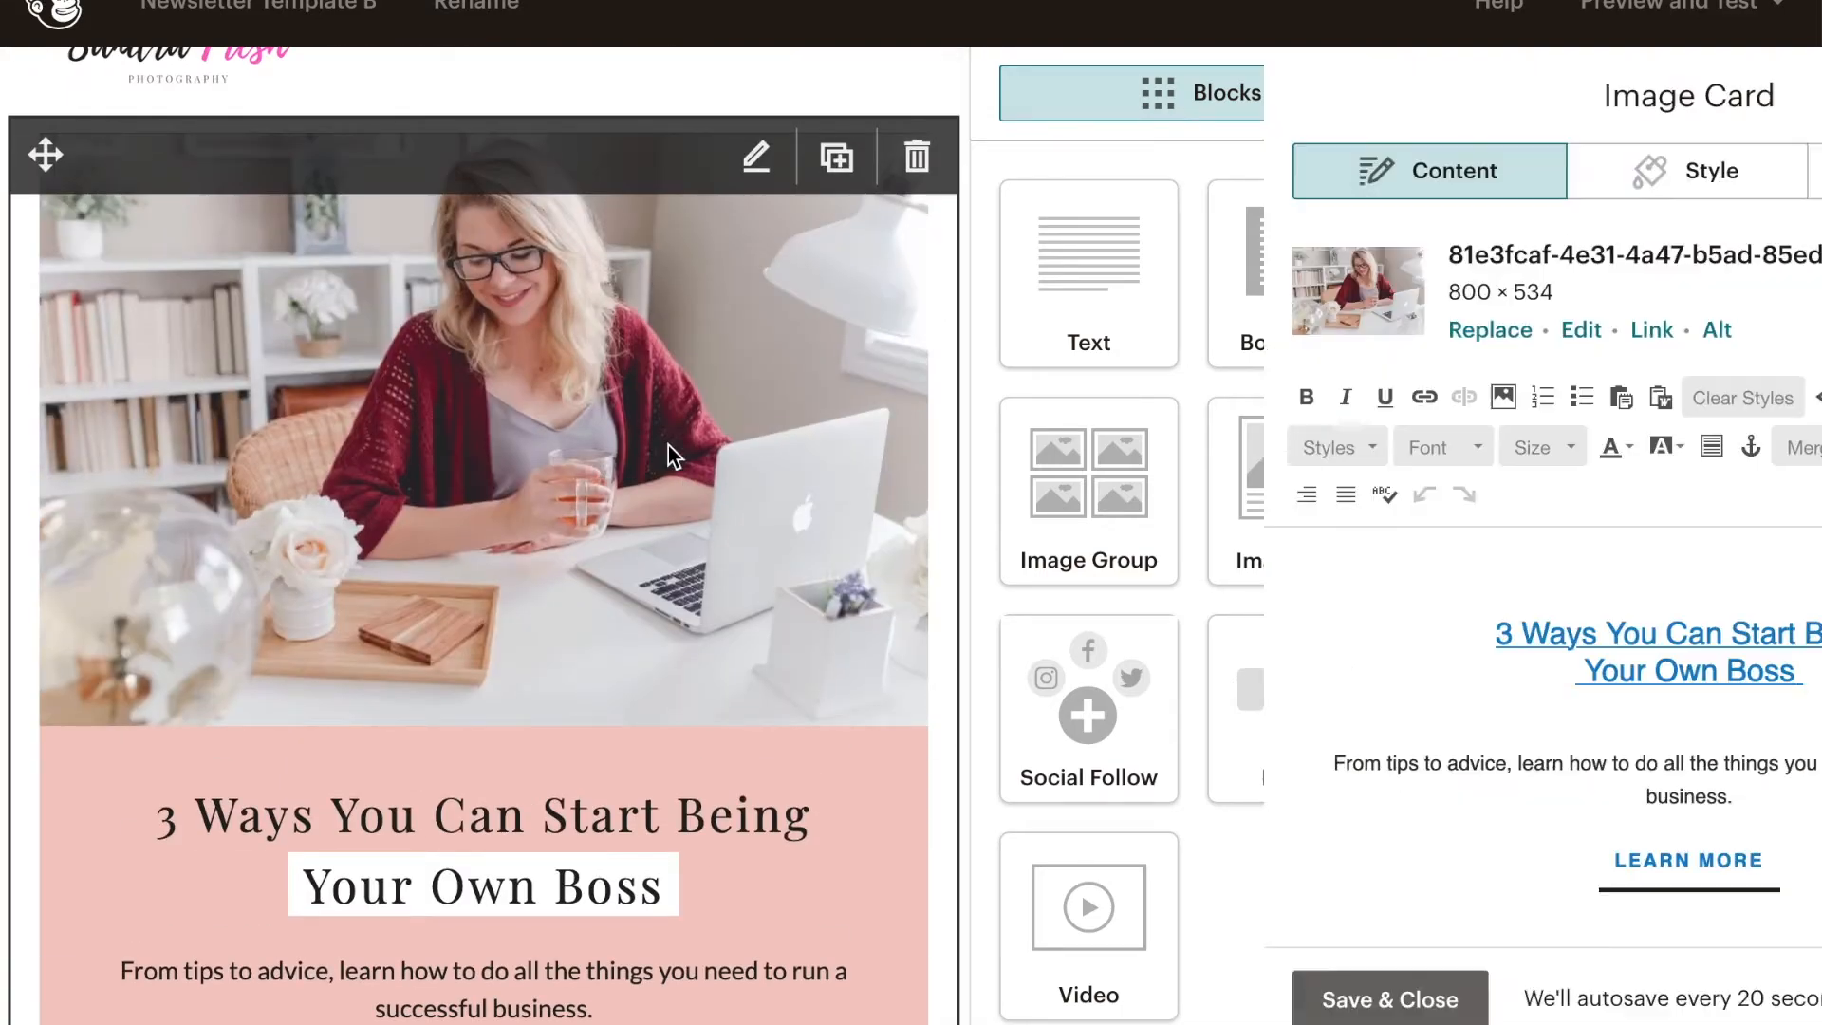
click(1207, 336)
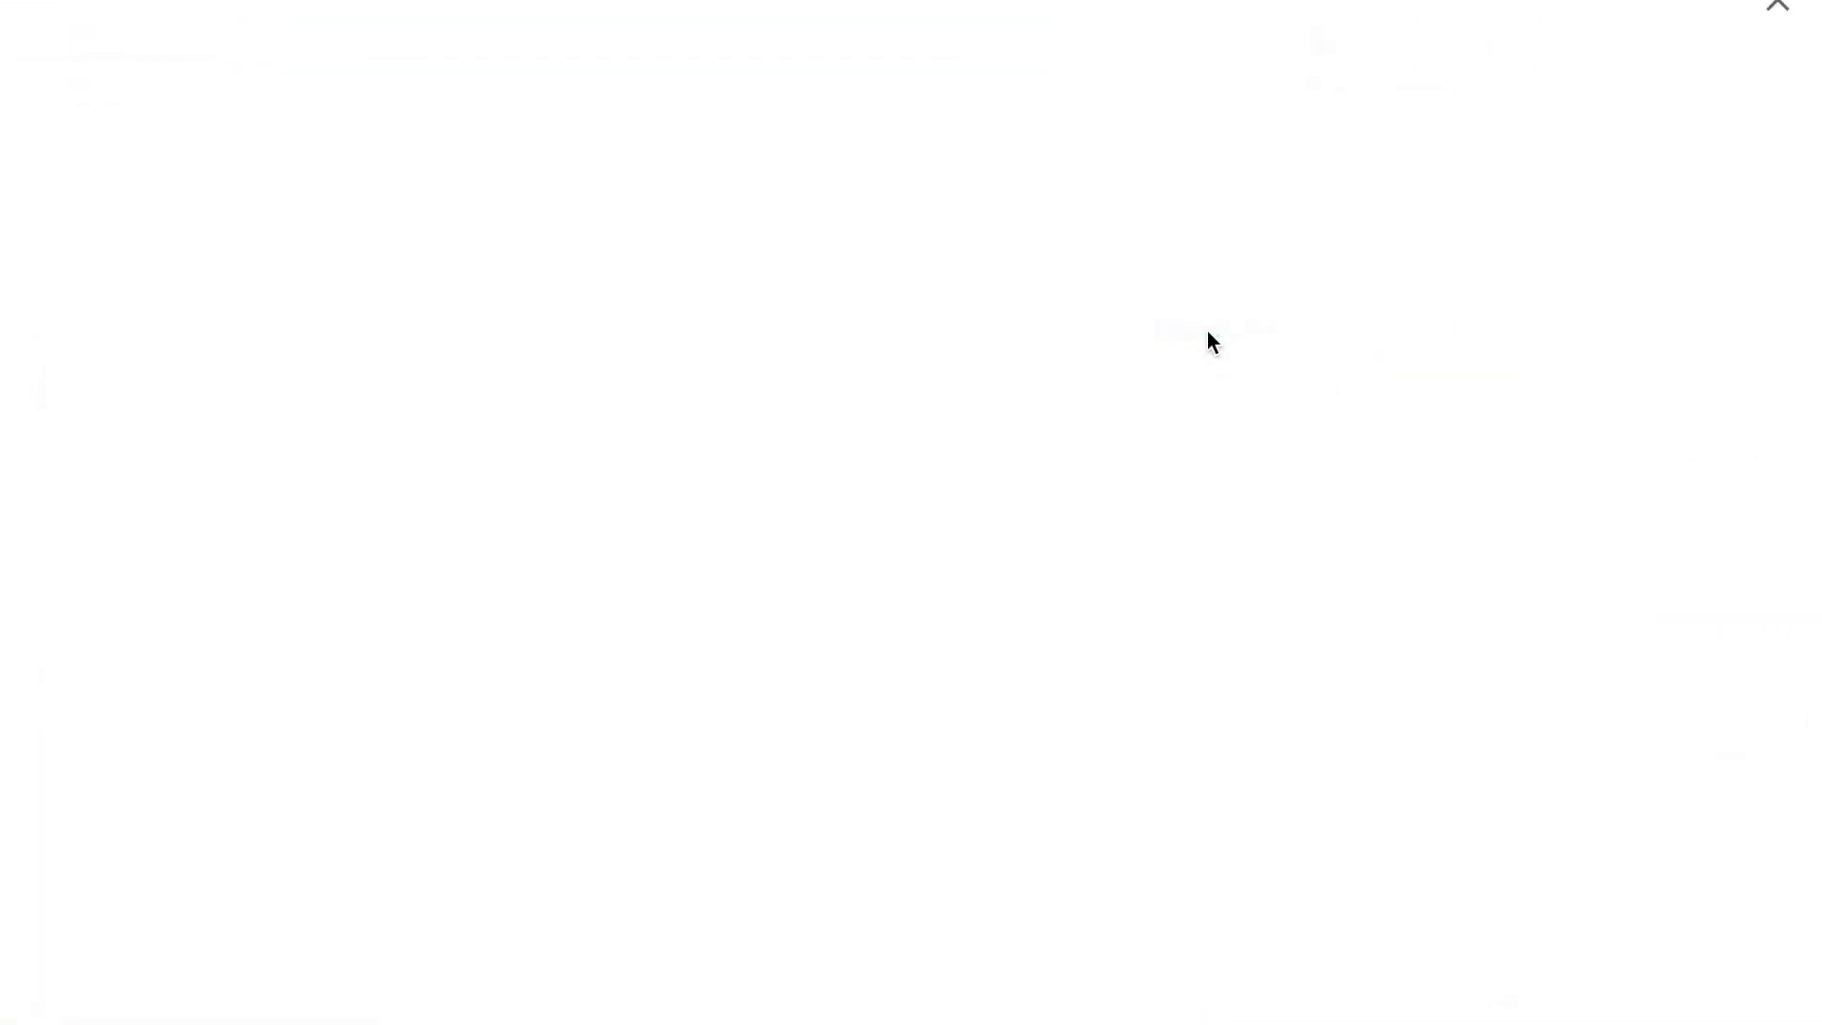
click(554, 500)
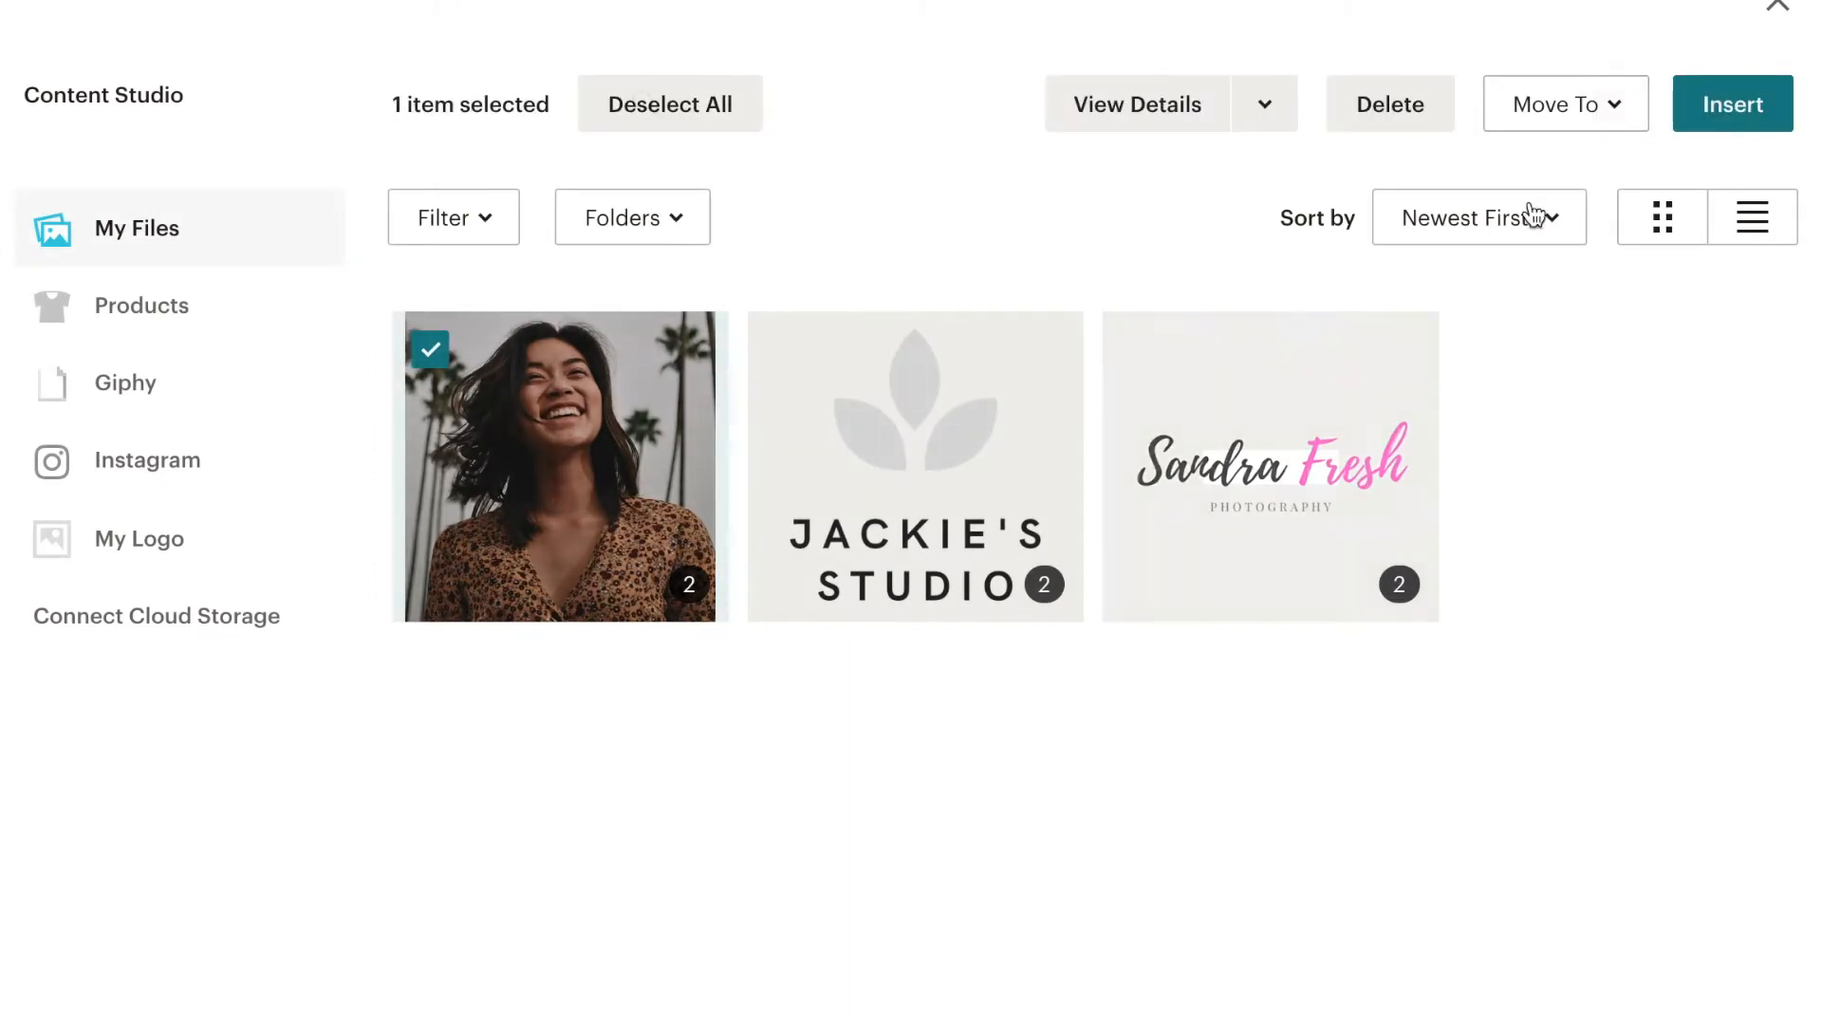
click(1712, 104)
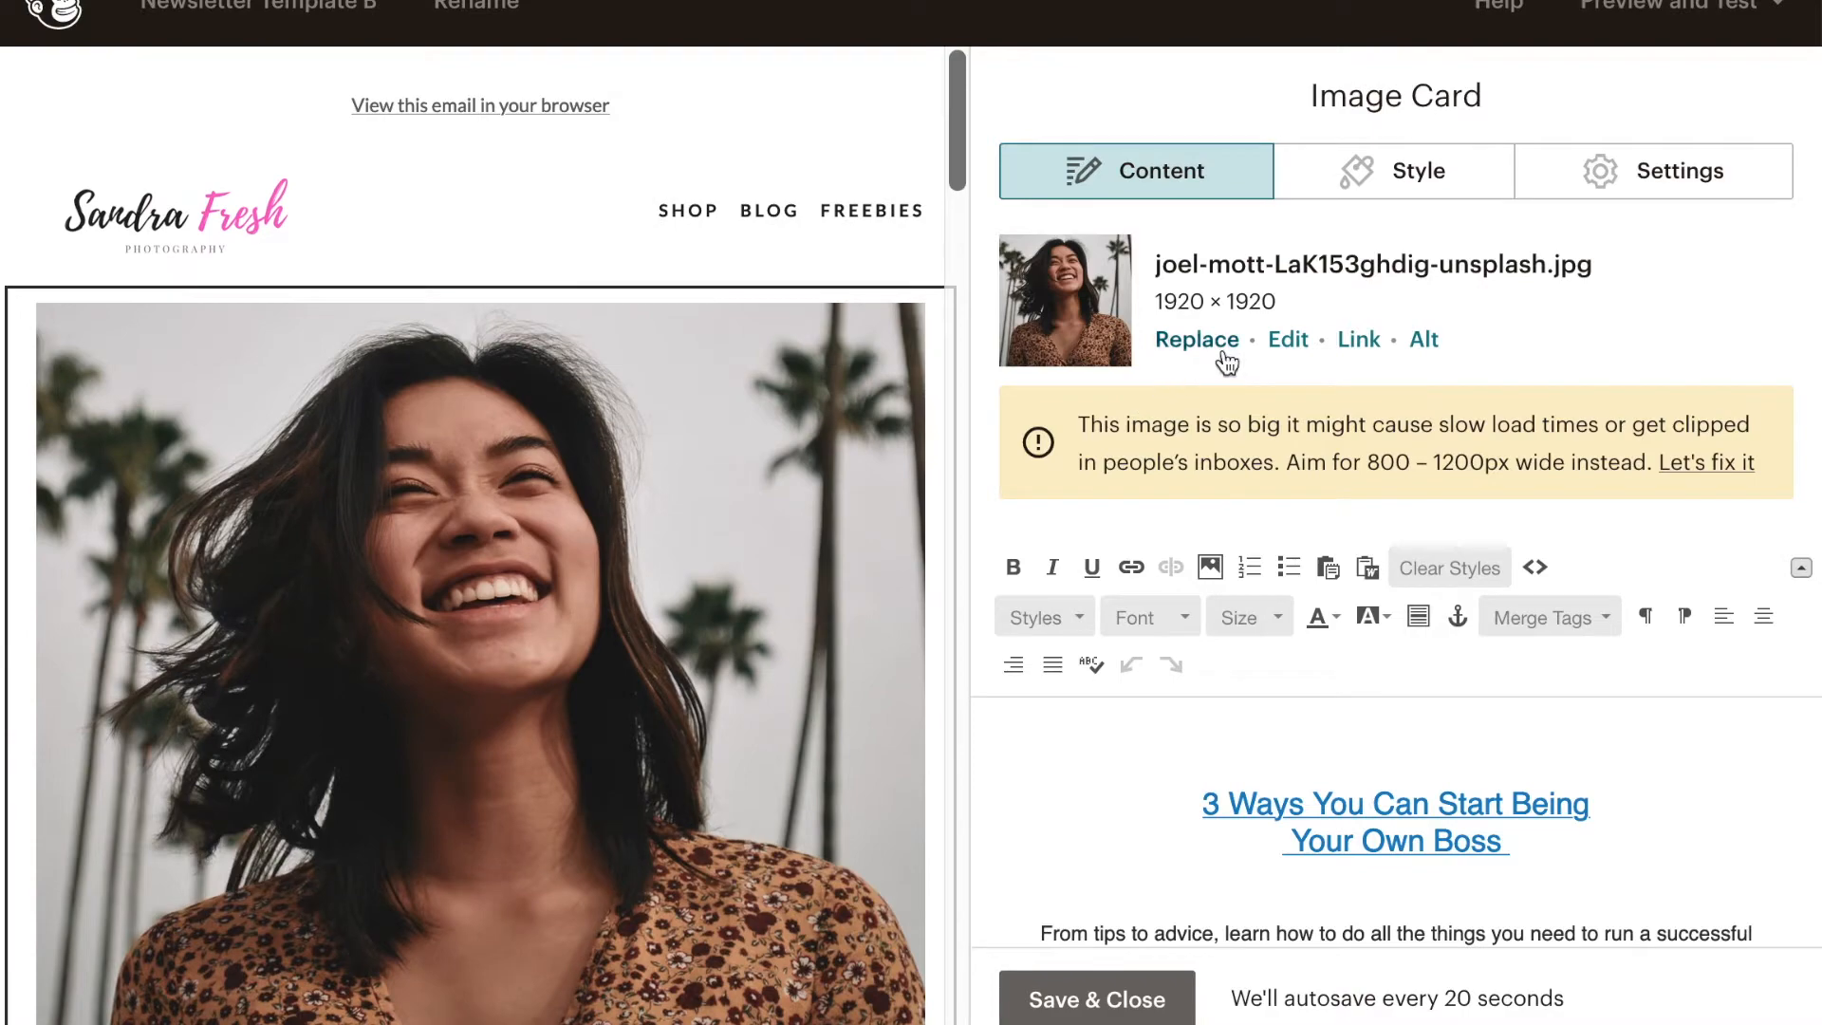
- Crop the image card's portrait to a 4:3 ratio, keeping the upper part of the photo, and save the edit
click(1289, 344)
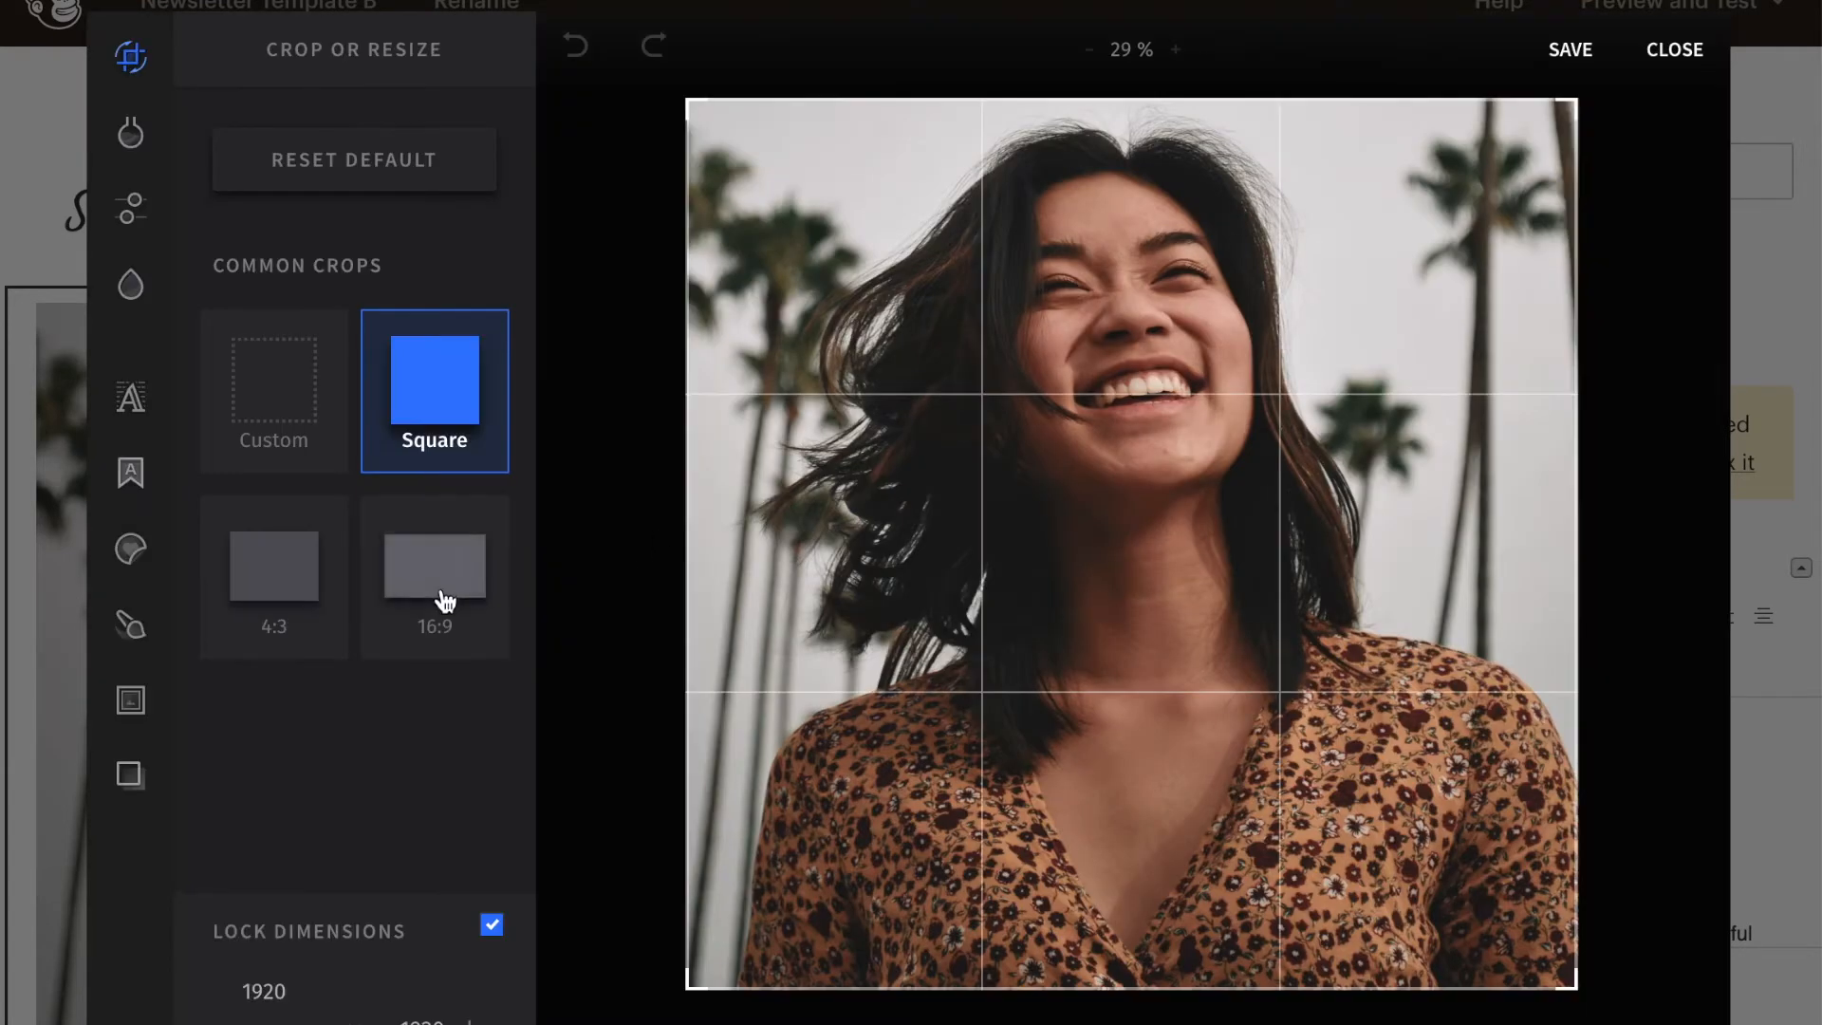
click(324, 583)
drag(1246, 603, 1239, 485)
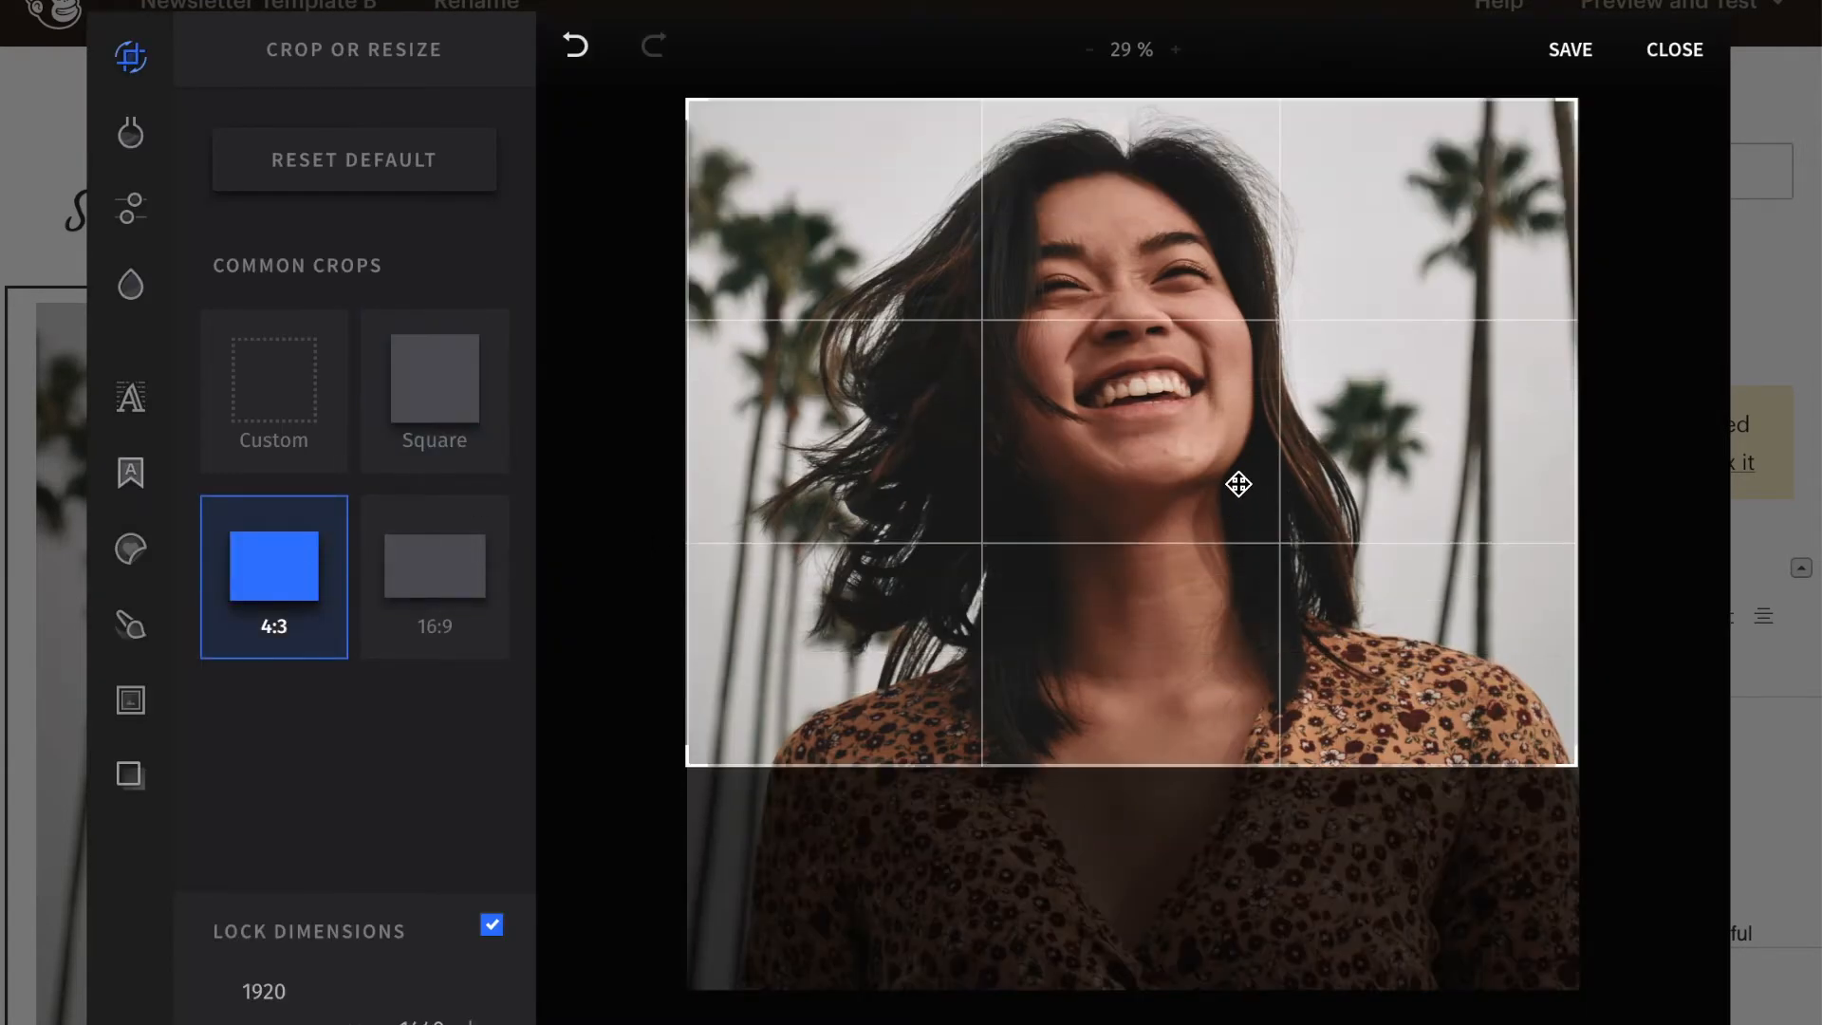
click(1570, 47)
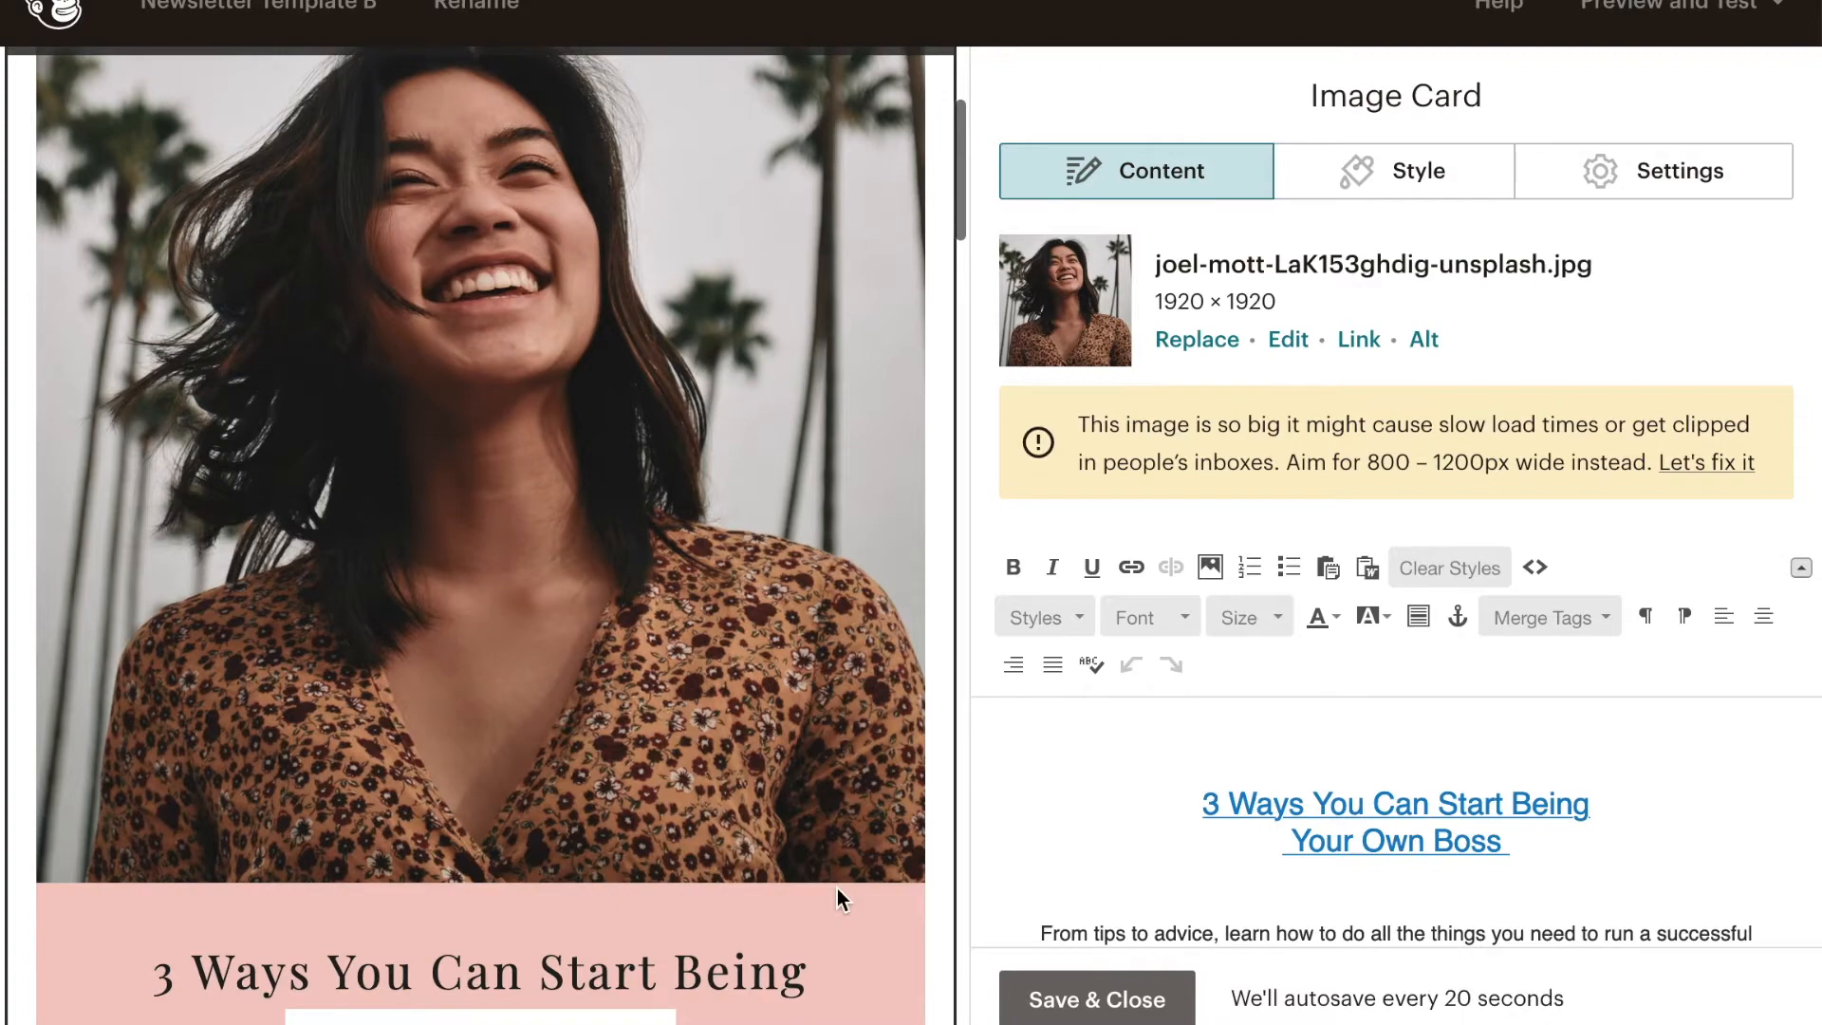
scroll(921, 726, down, 6)
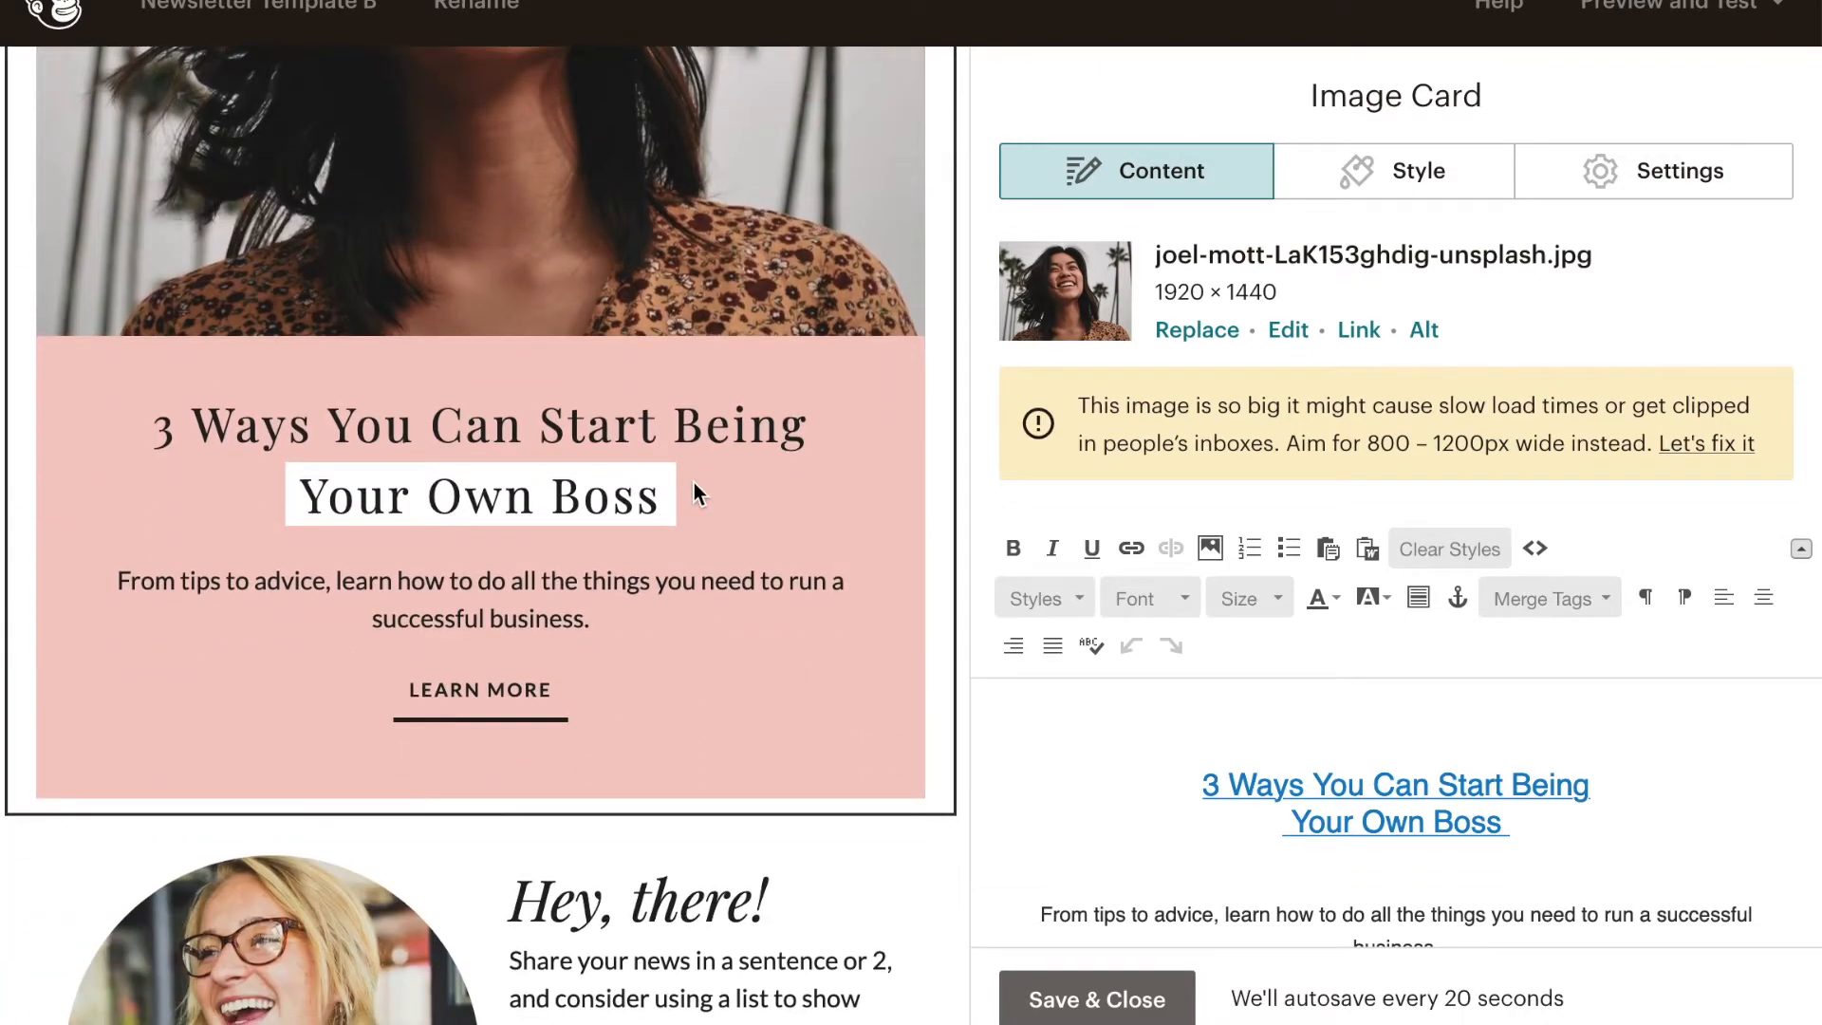
click(1389, 727)
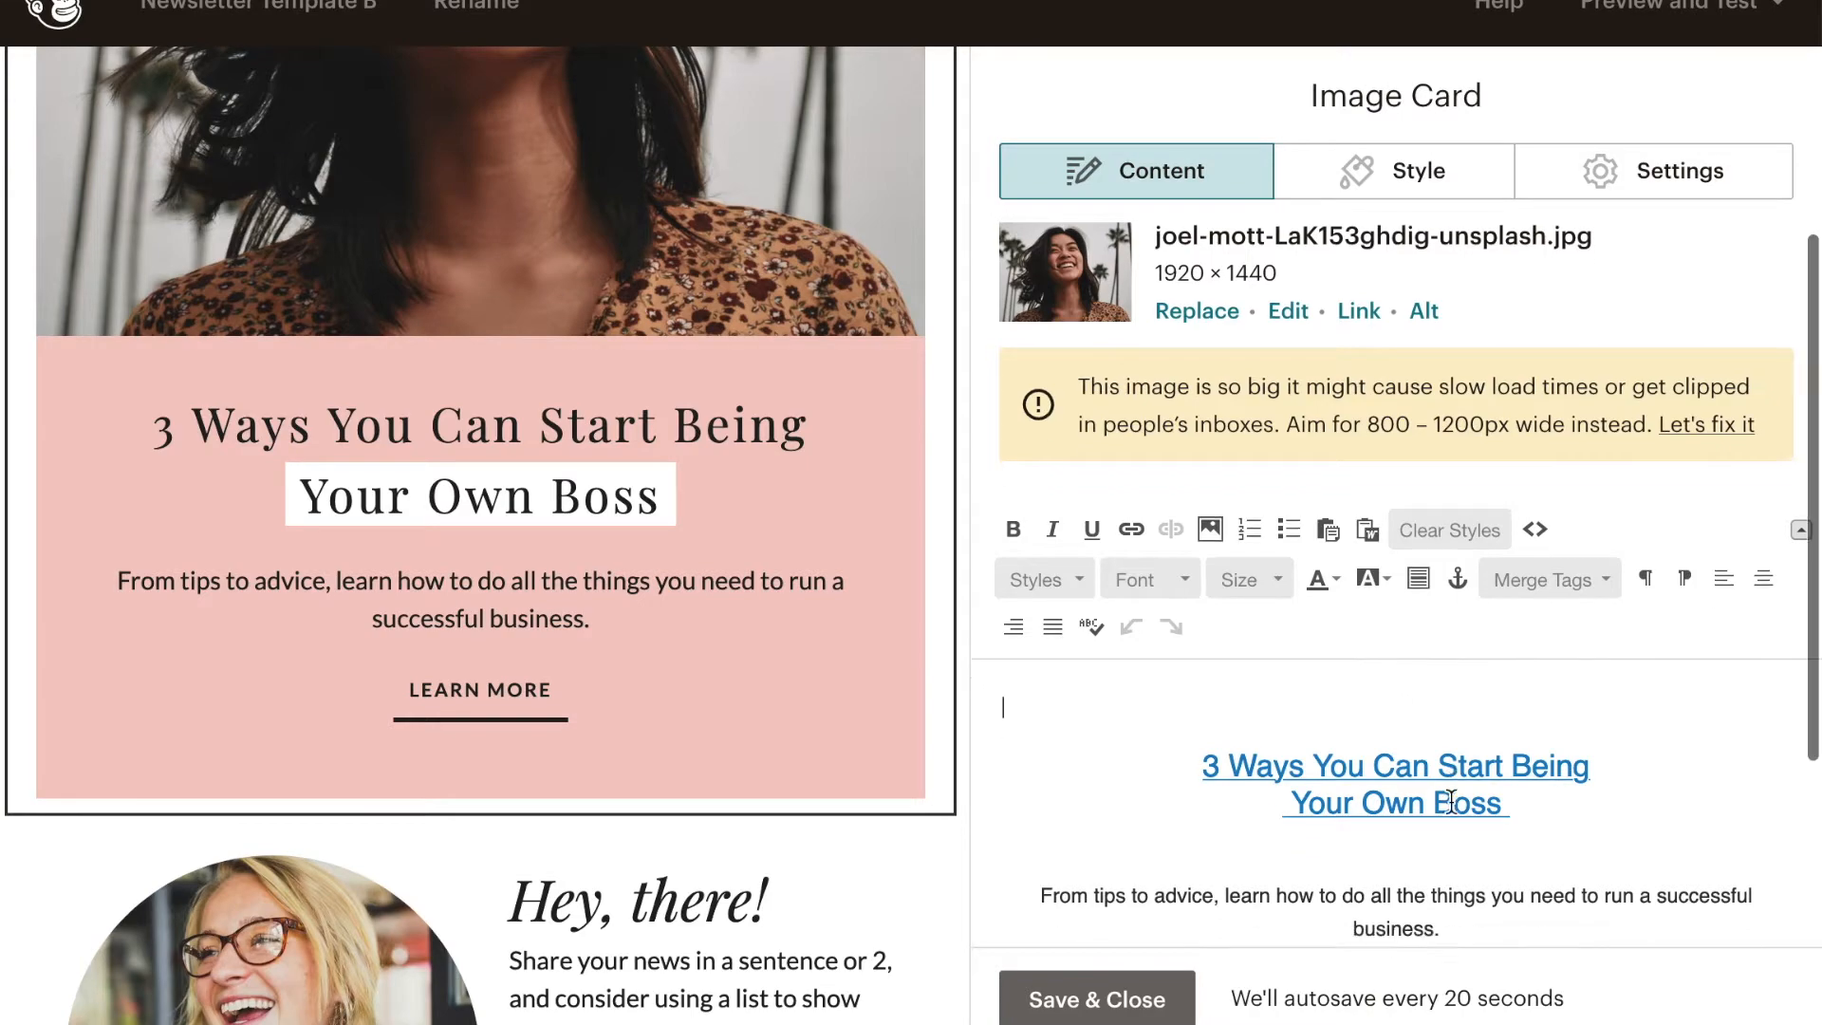
scroll(608, 581, down, 5)
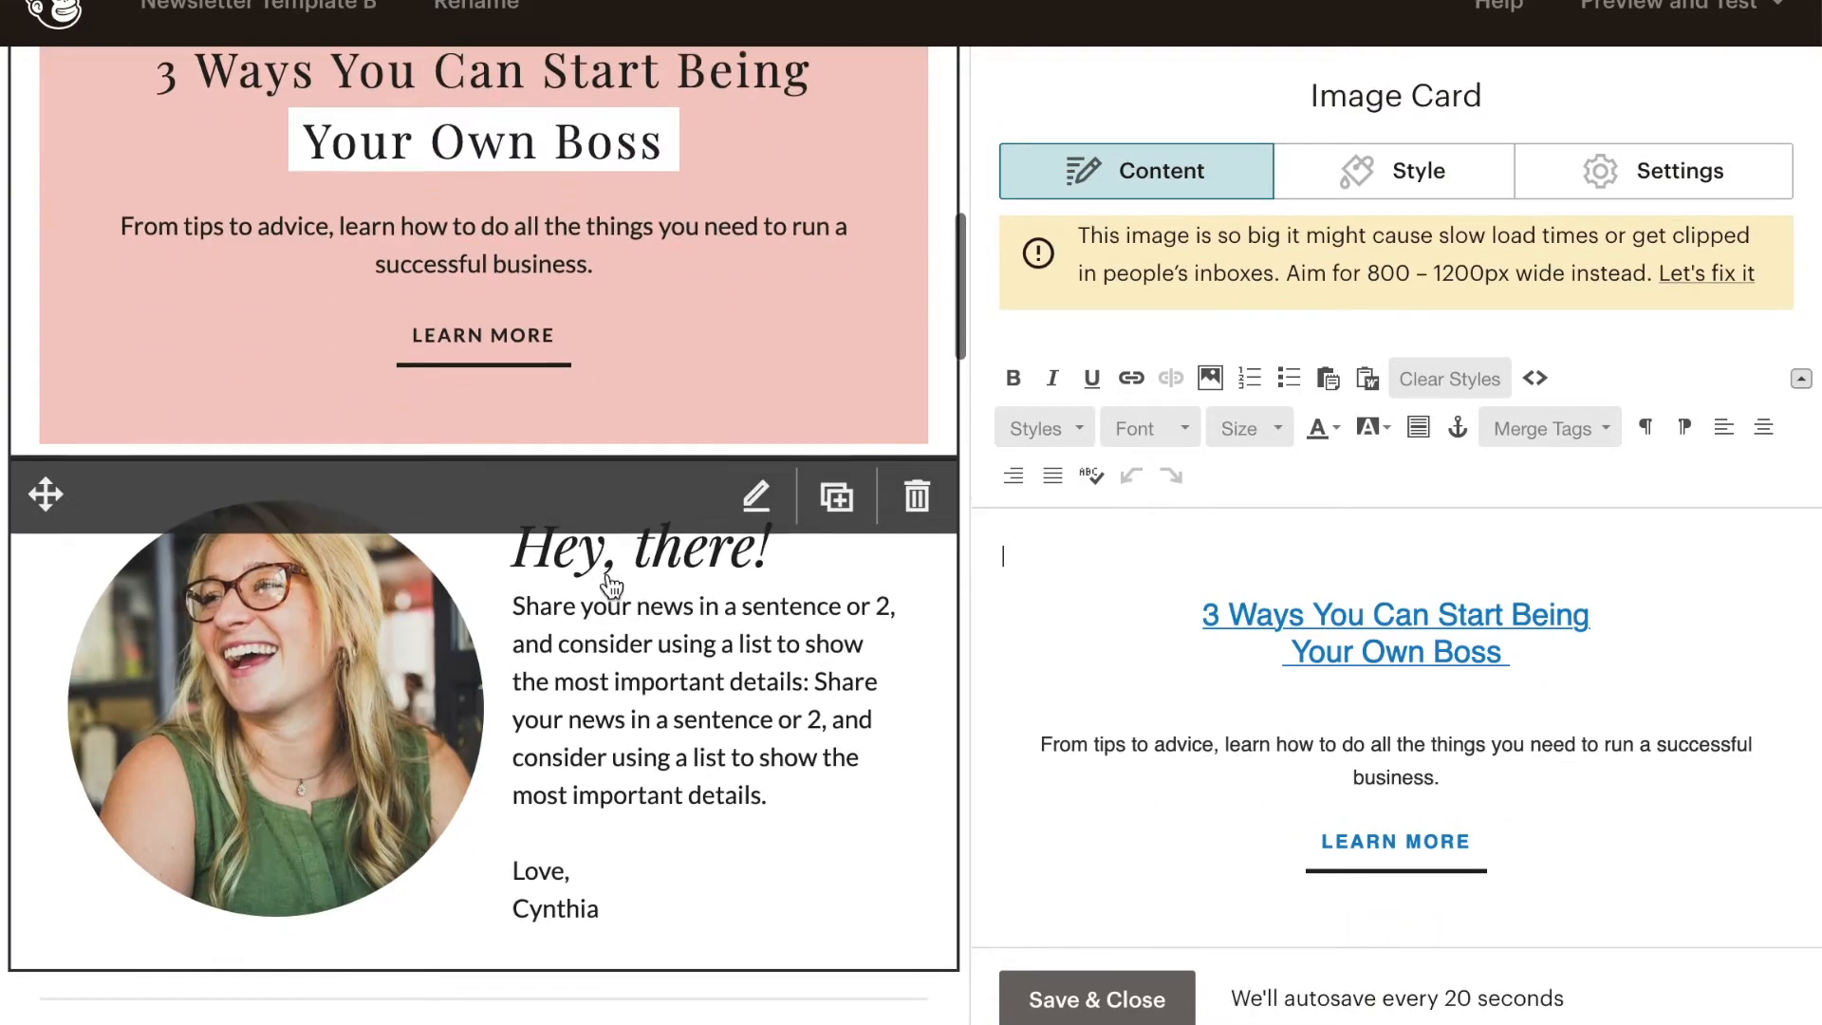
scroll(608, 580, up, 3)
scroll(562, 348, up, 3)
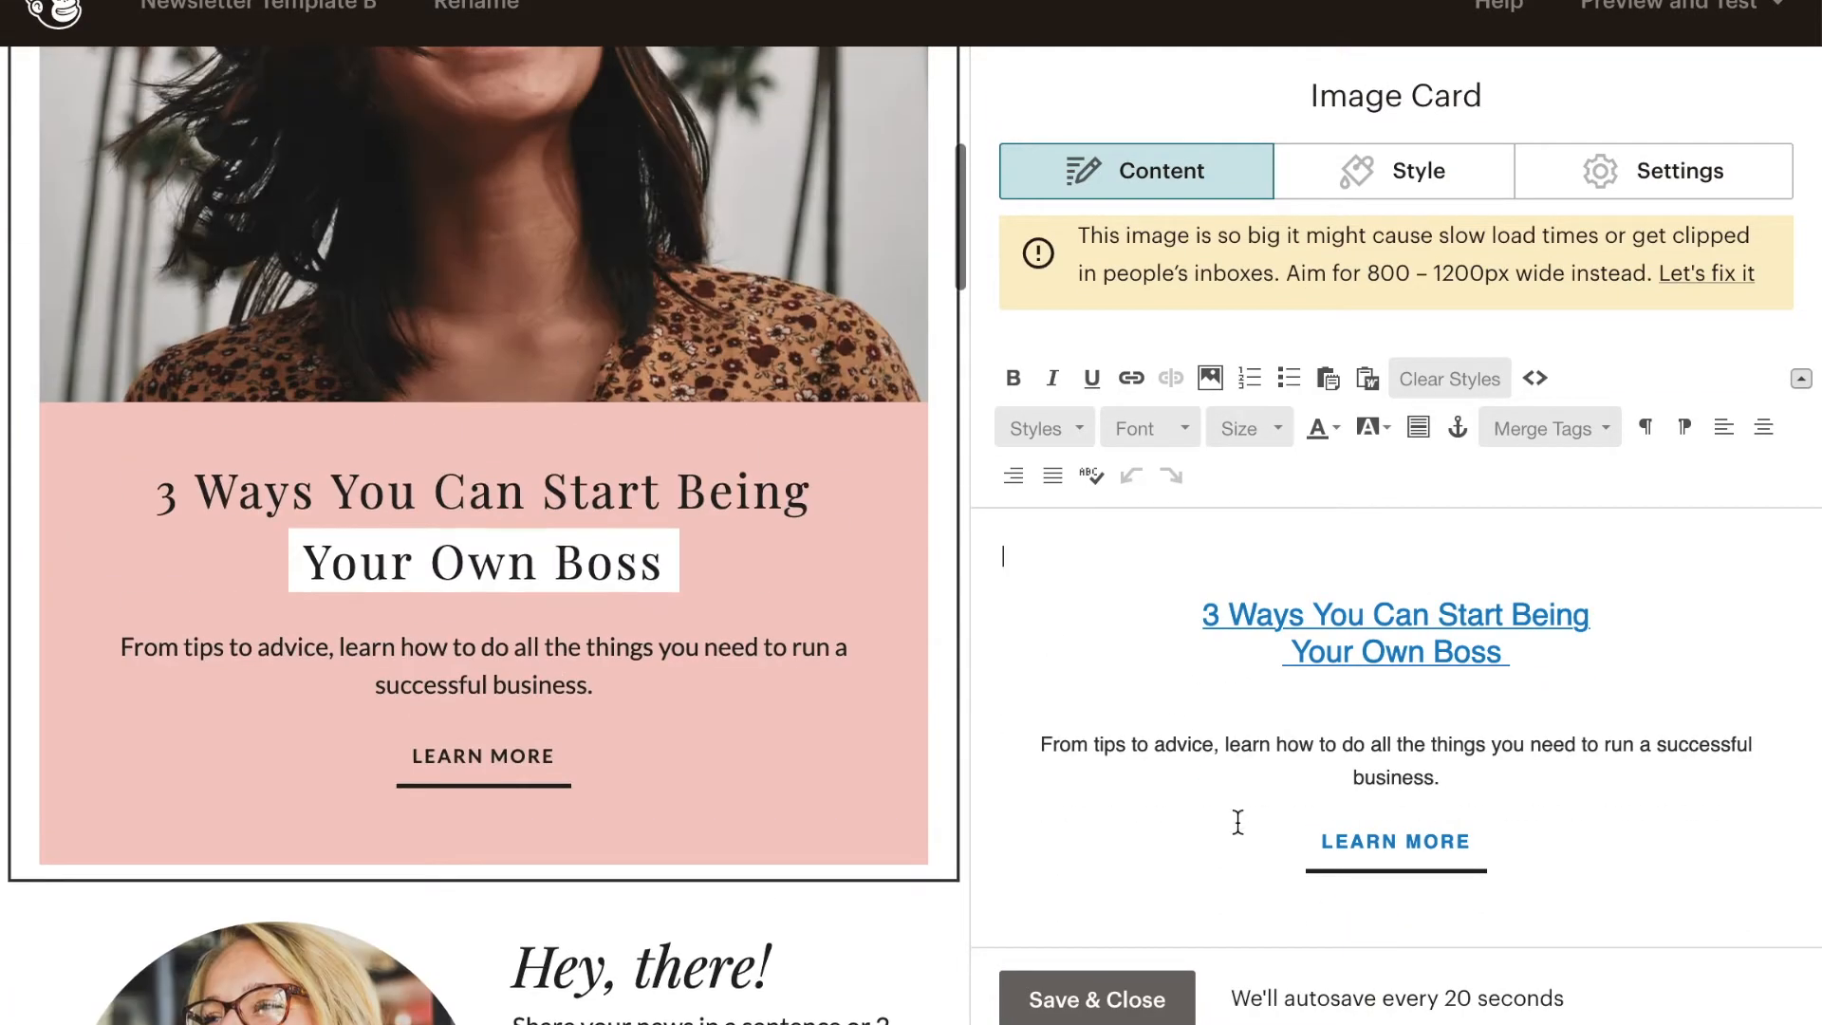
click(1576, 655)
drag(1576, 654, 1213, 629)
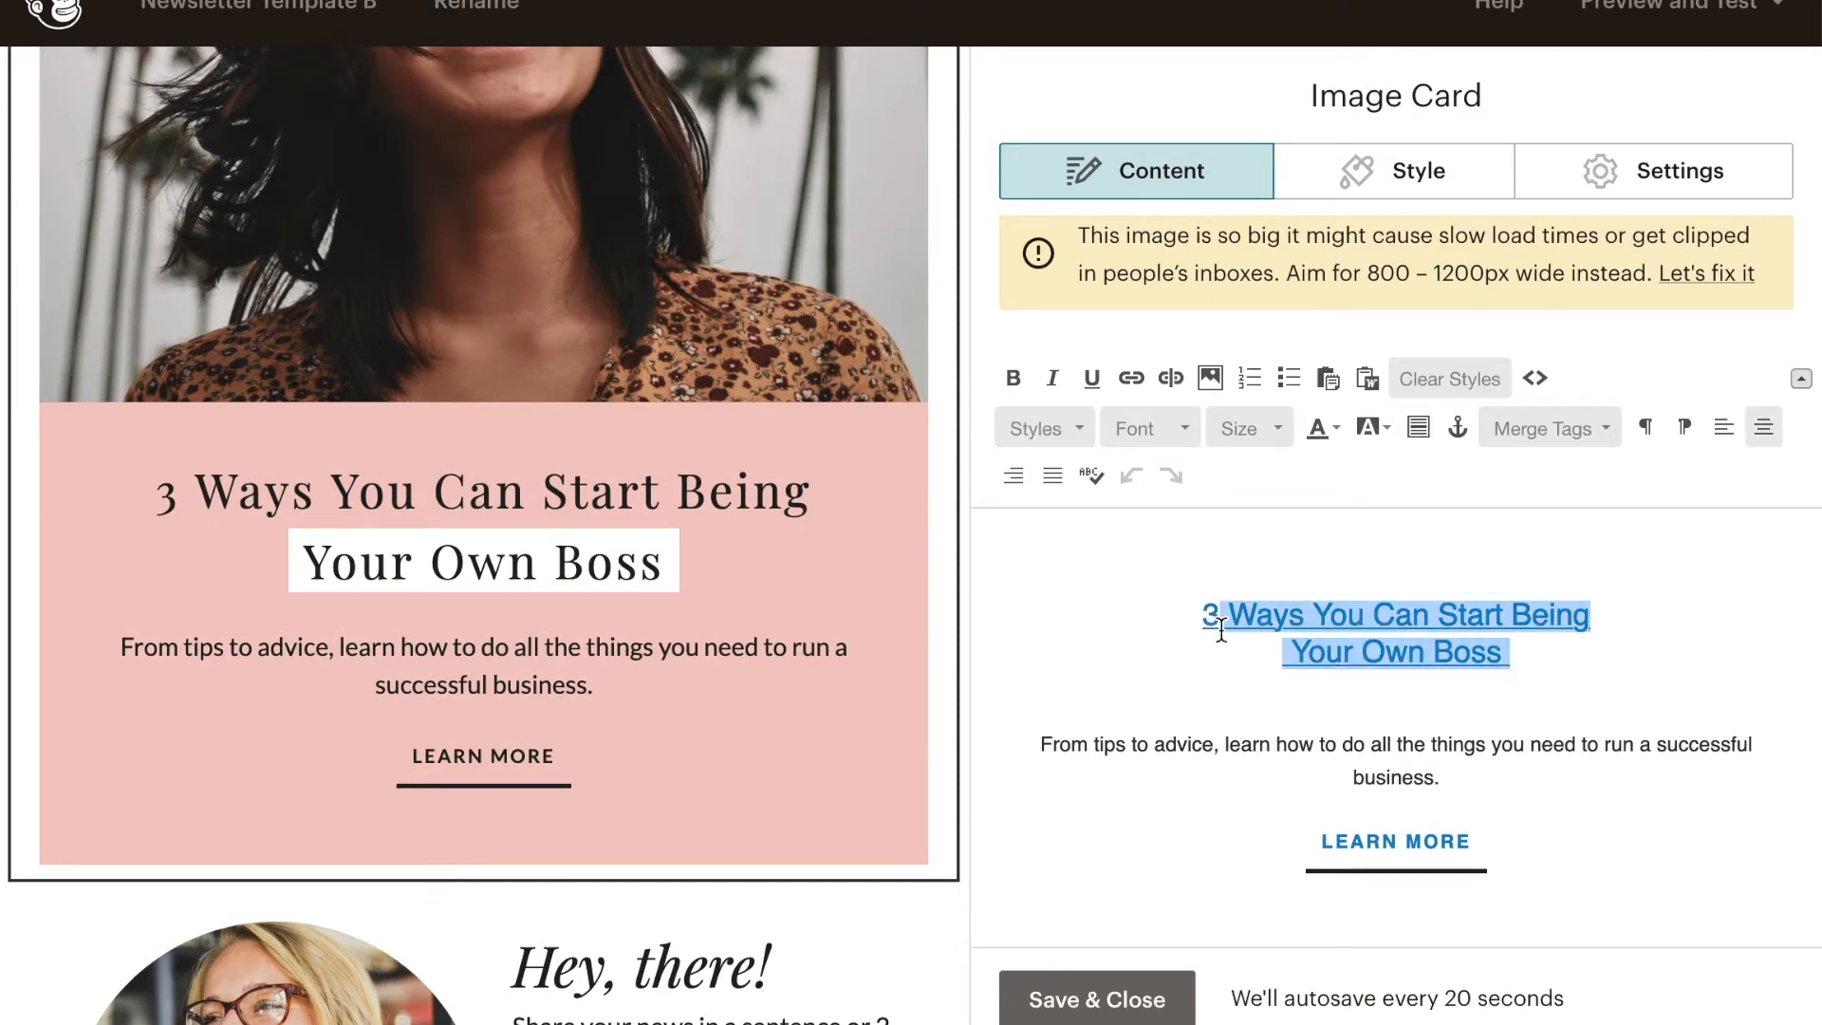
key(BackSpace)
key(BackSpace)
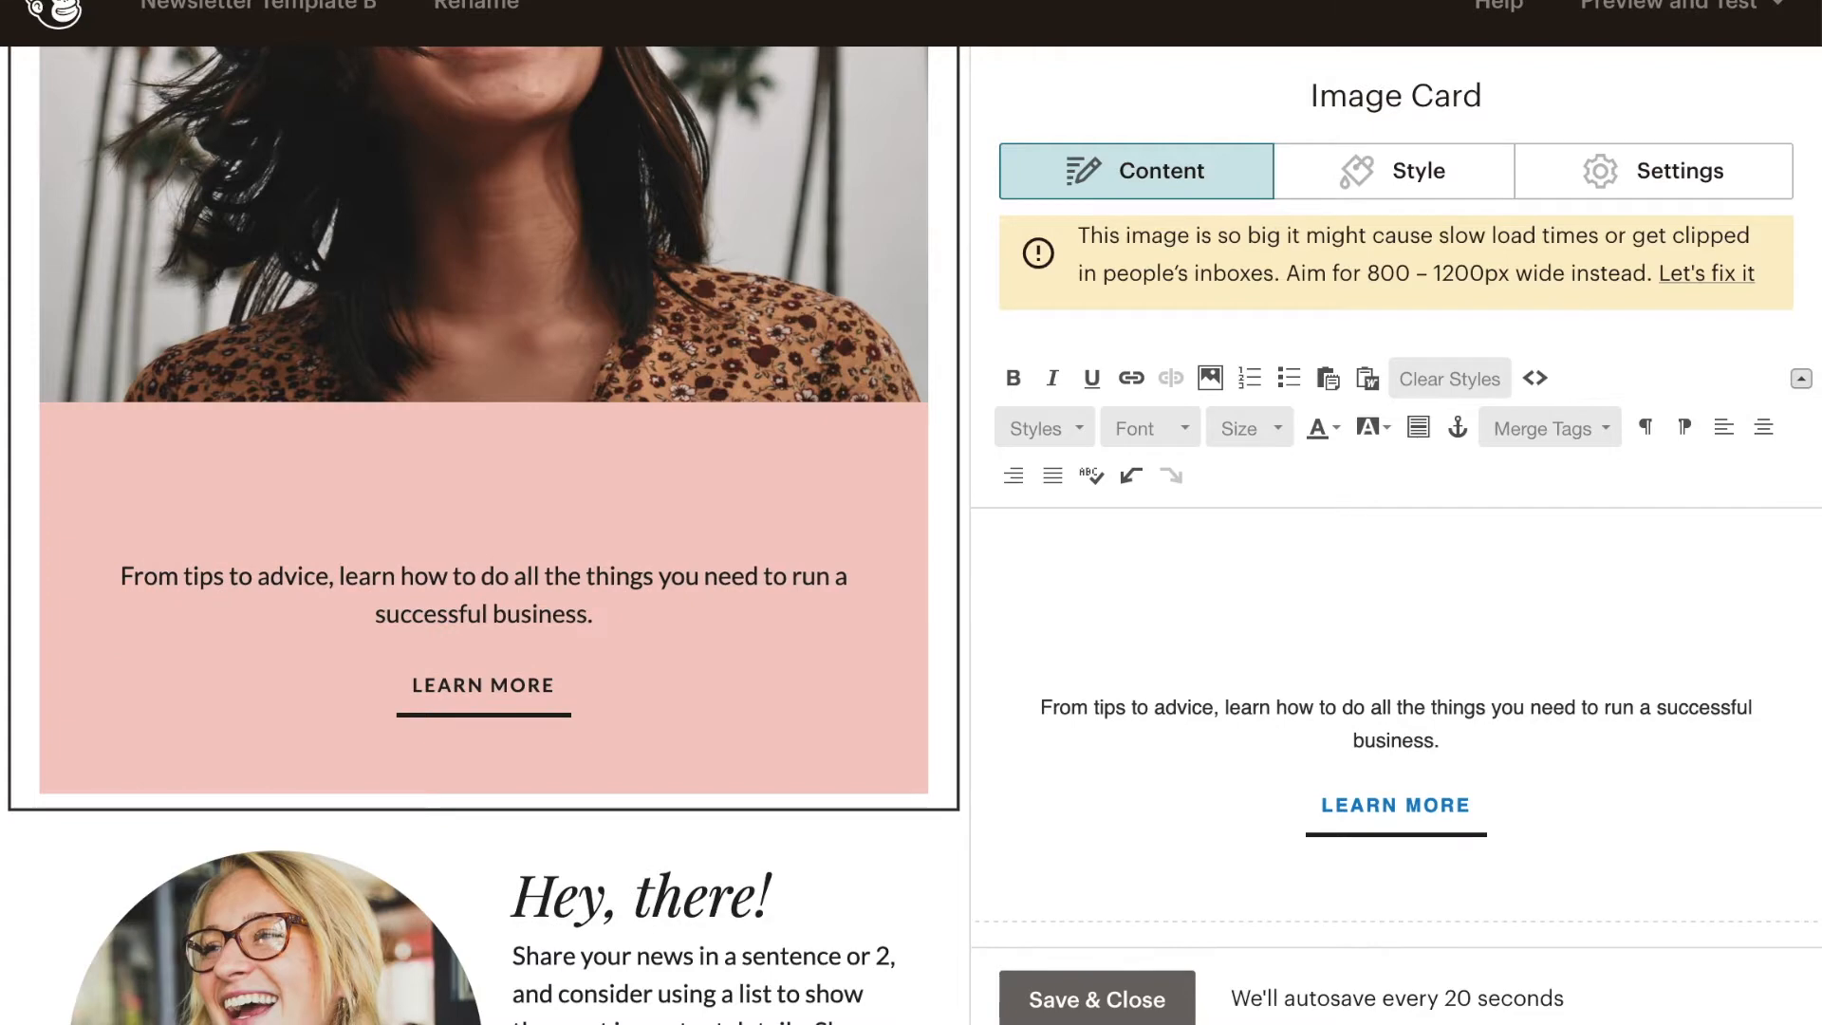
scroll(1222, 623, down, 1)
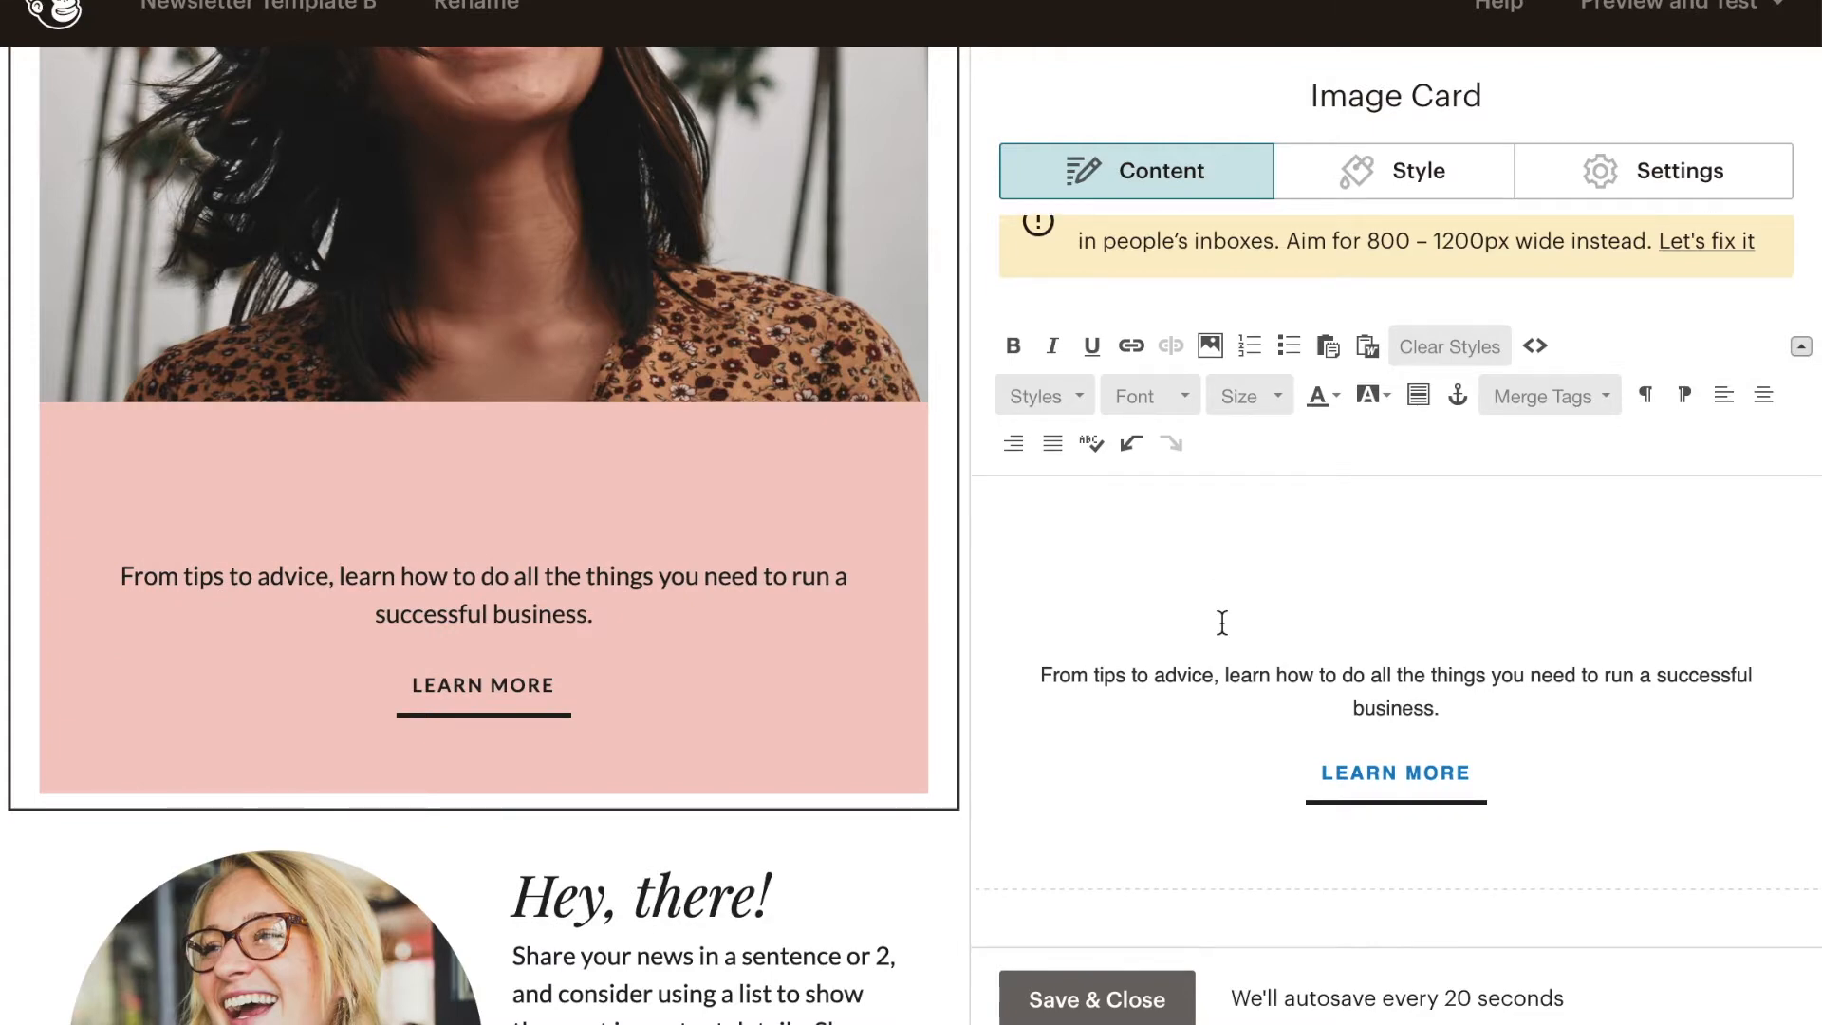
text(3 Ways You Can Start Being  Your Own Boss)
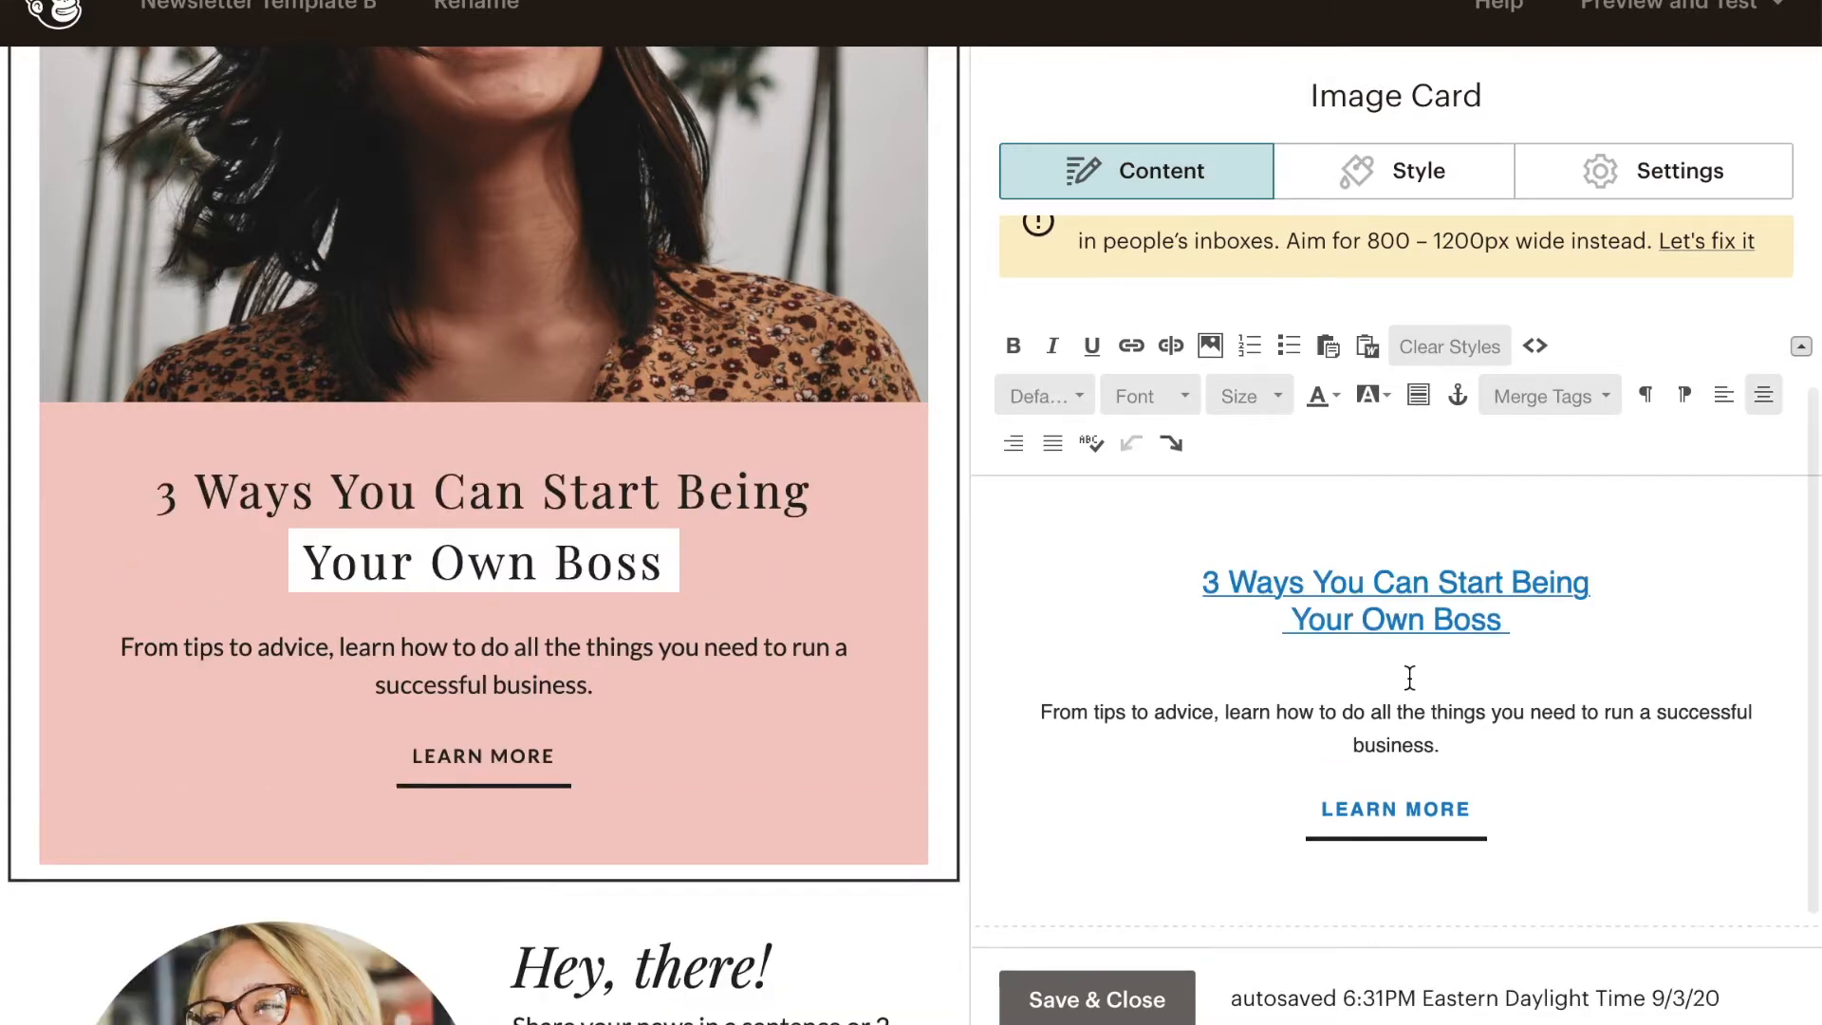
- Rewrite the pink image card's heading as "3 Ways to Start Your Own Business", keeping the heading's existing style
key(BackSpace)
key(BackSpace)
key(BackSpace)
key(BackSpace)
key(BackSpace)
key(BackSpace)
key(BackSpace)
key(BackSpace)
key(BackSpace)
key(BackSpace)
key(BackSpace)
key(BackSpace)
key(BackSpace)
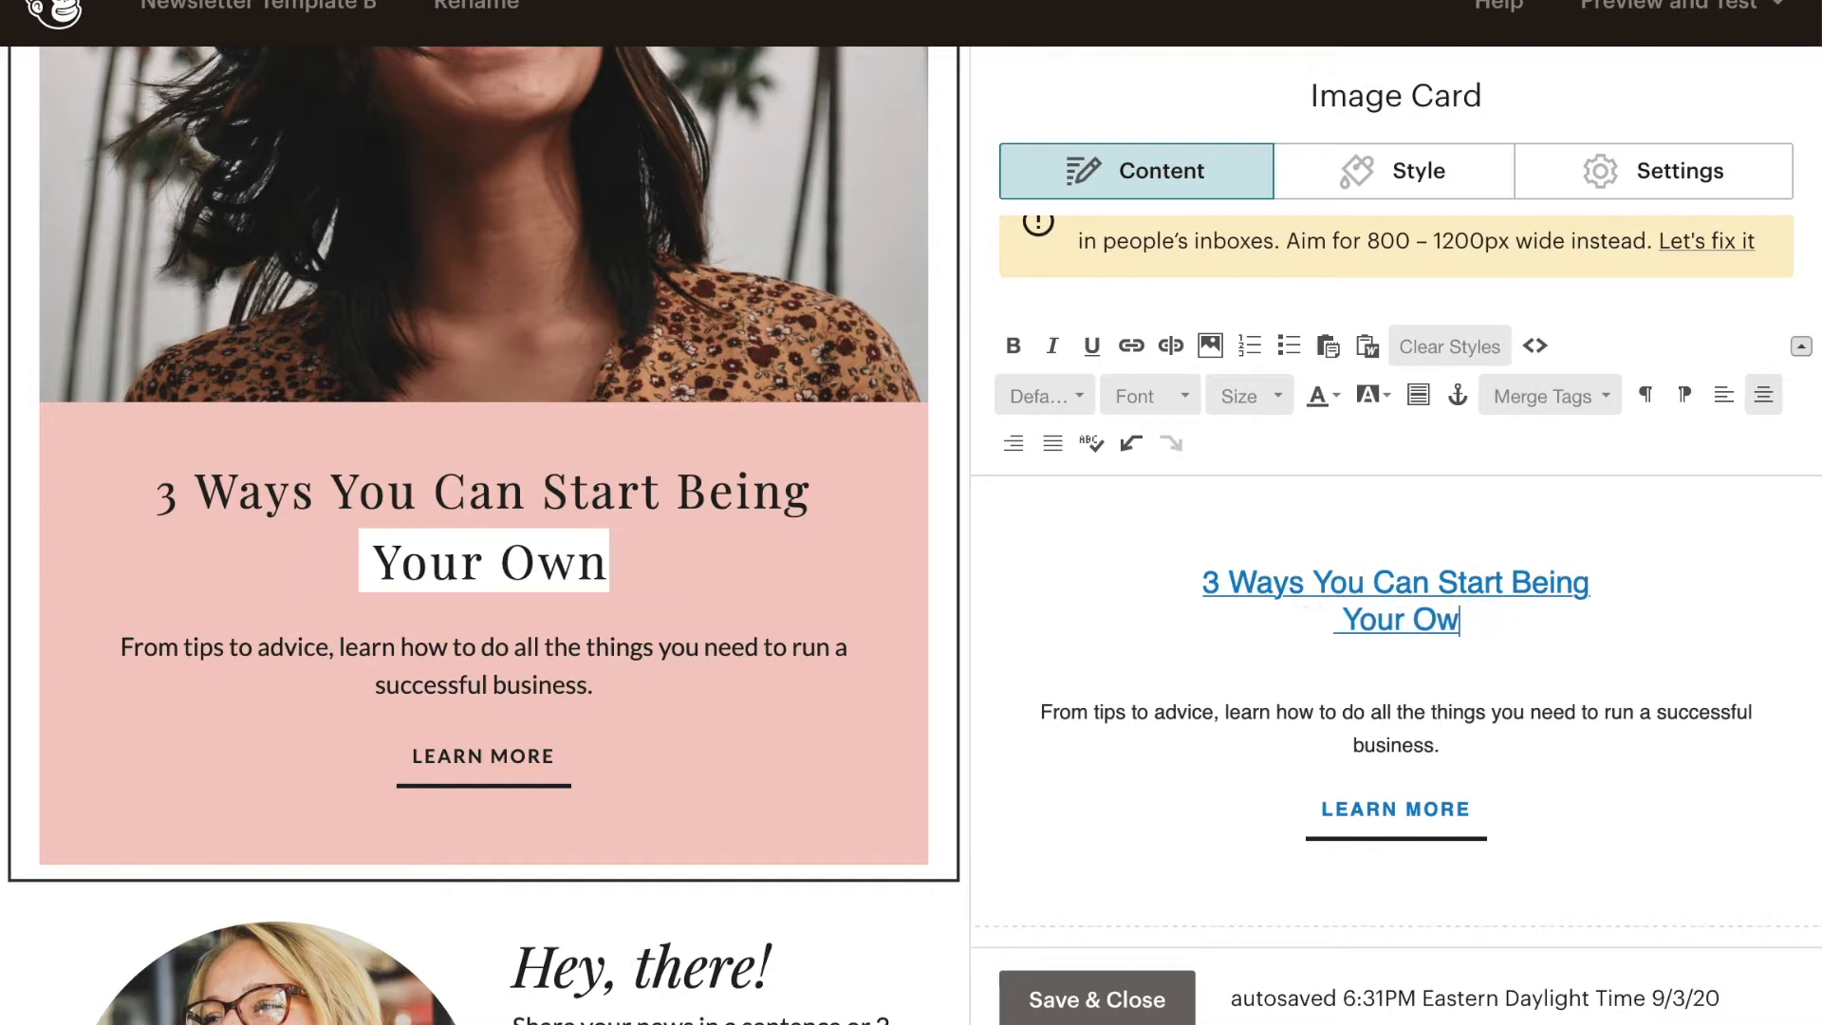
key(BackSpace)
key(BackSpace)
key(BackSpace)
key(BackSpace)
key(BackSpace)
key(BackSpace)
key(BackSpace)
key(BackSpace)
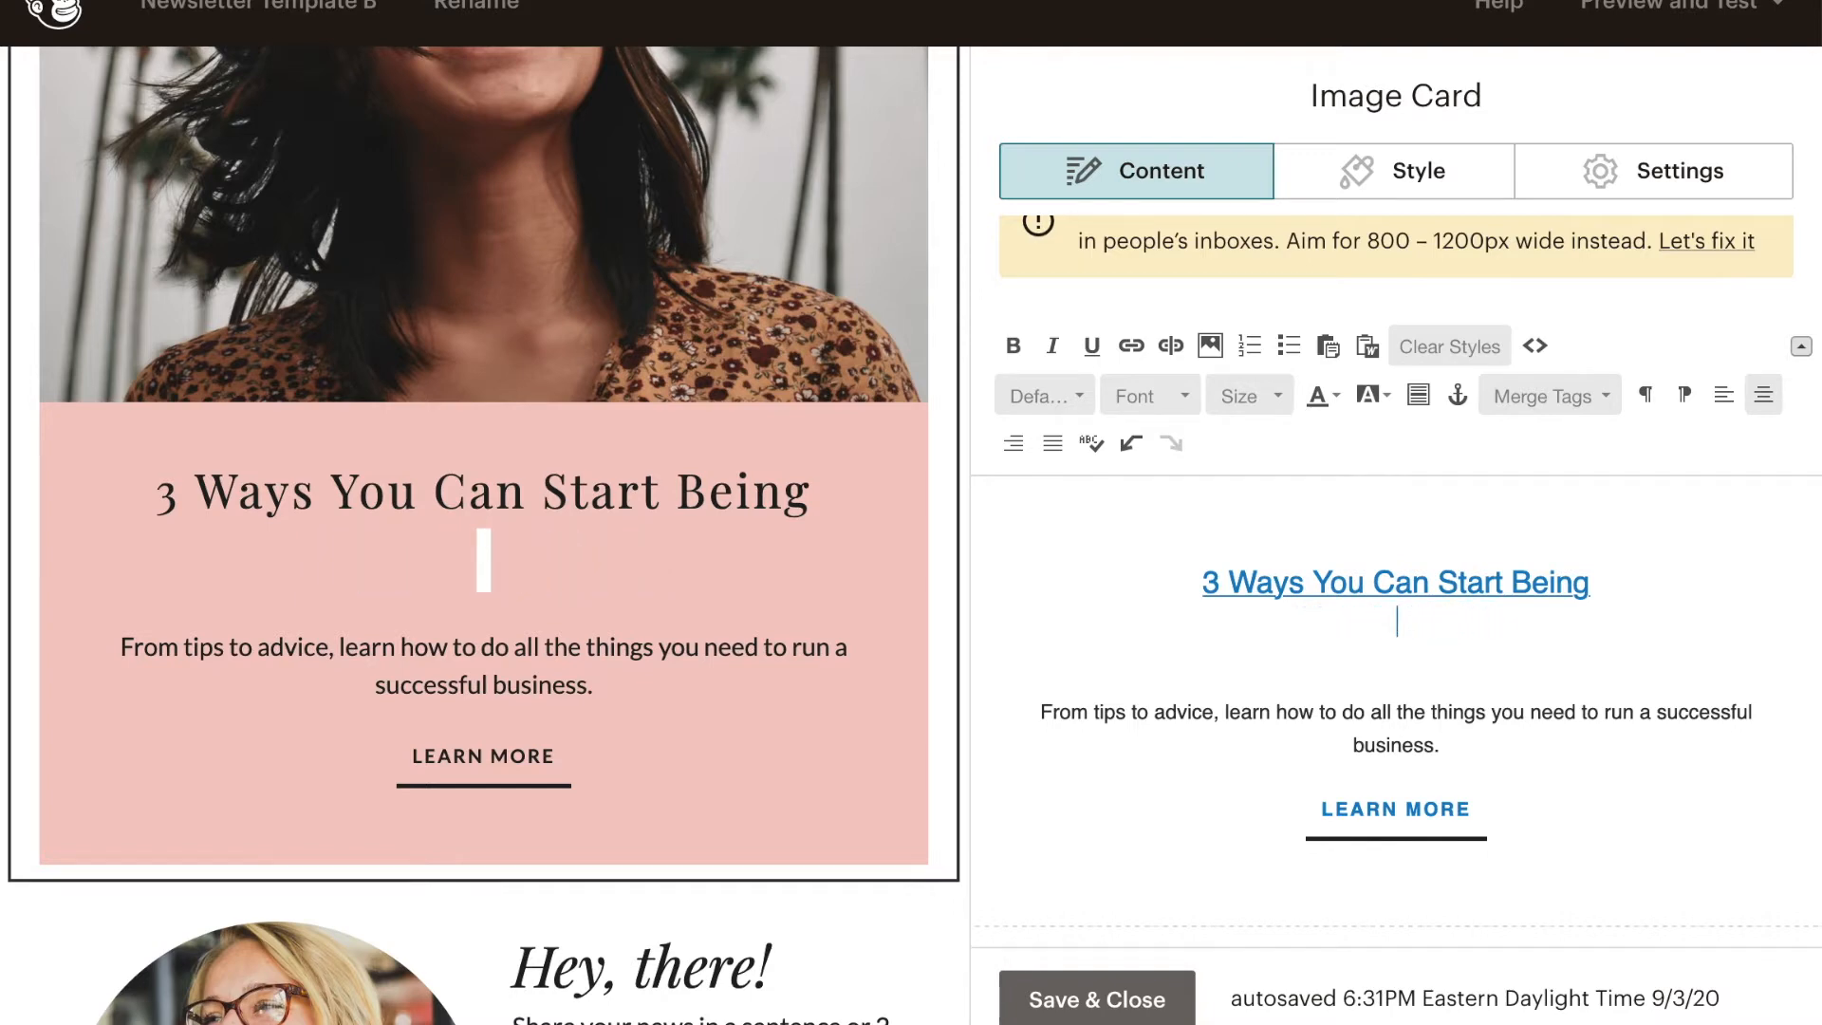
key(BackSpace)
key(BackSpace)
key(BackSpace)
key(BackSpace)
key(BackSpace)
key(BackSpace)
key(BackSpace)
key(BackSpace)
key(BackSpace)
key(BackSpace)
key(BackSpace)
key(BackSpace)
key(BackSpace)
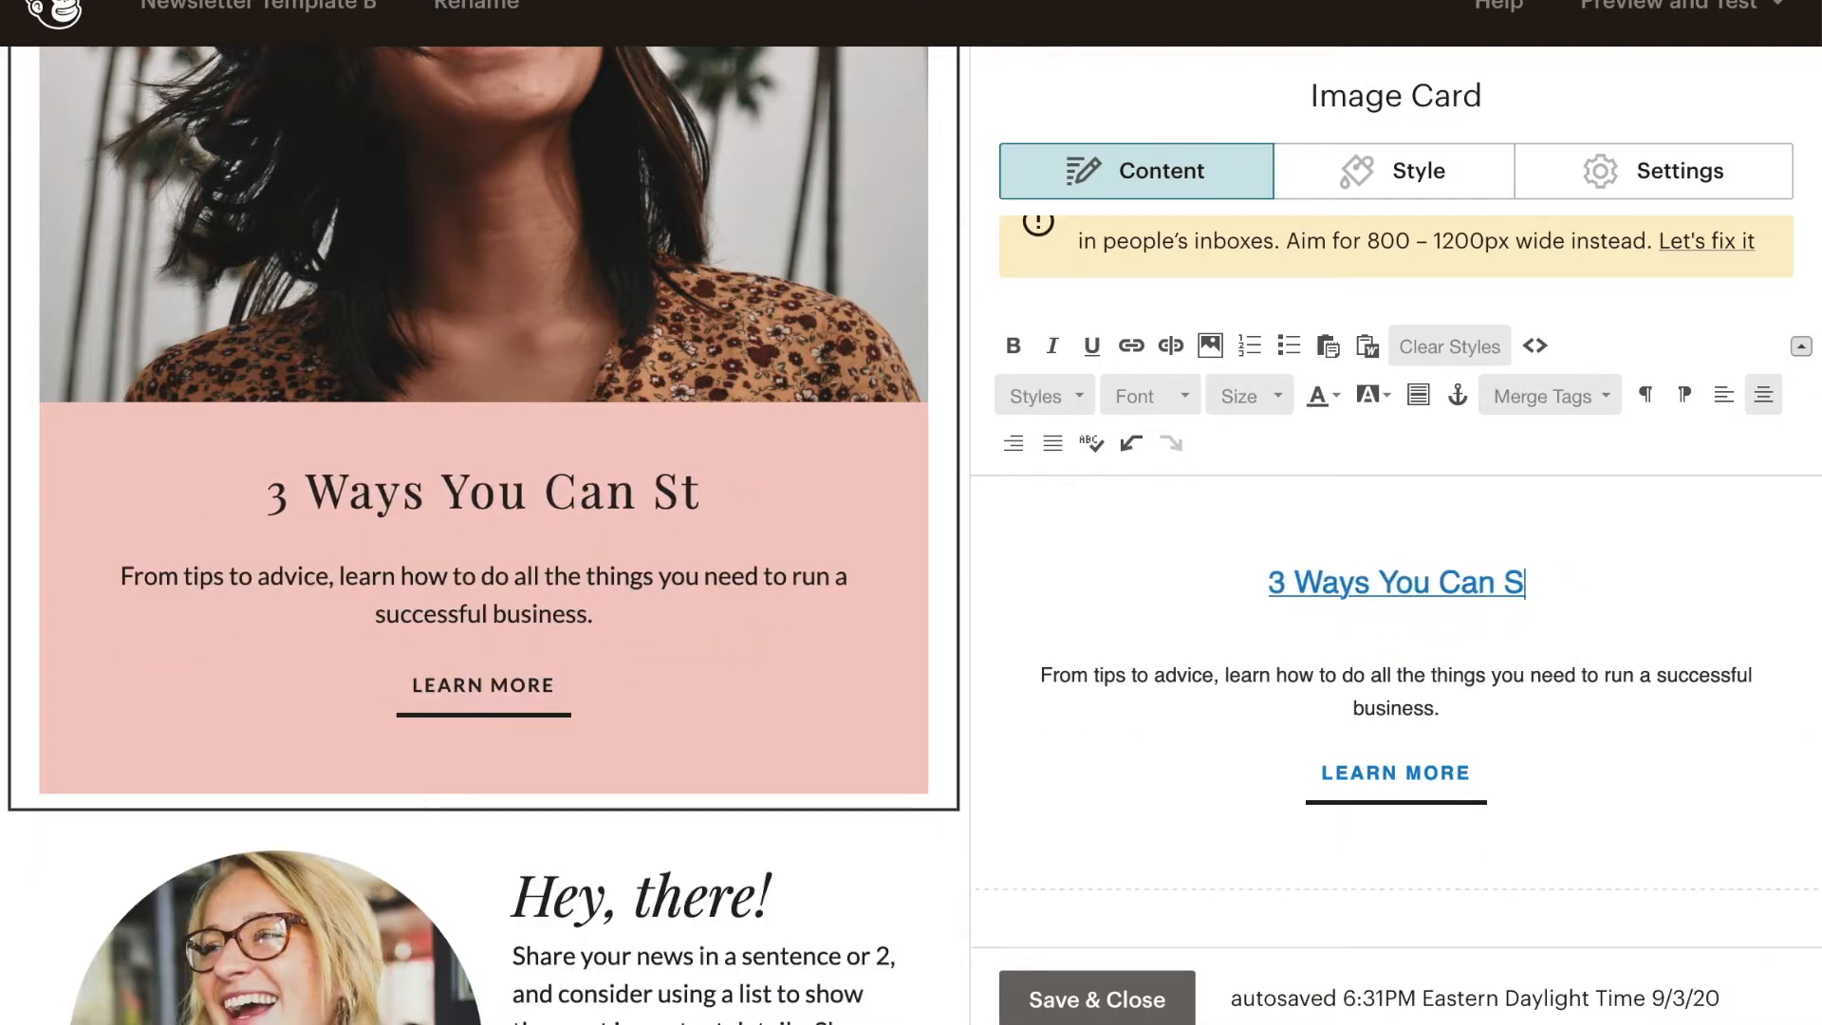
key(BackSpace)
key(BackSpace)
key(BackSpace)
key(BackSpace)
key(BackSpace)
key(BackSpace)
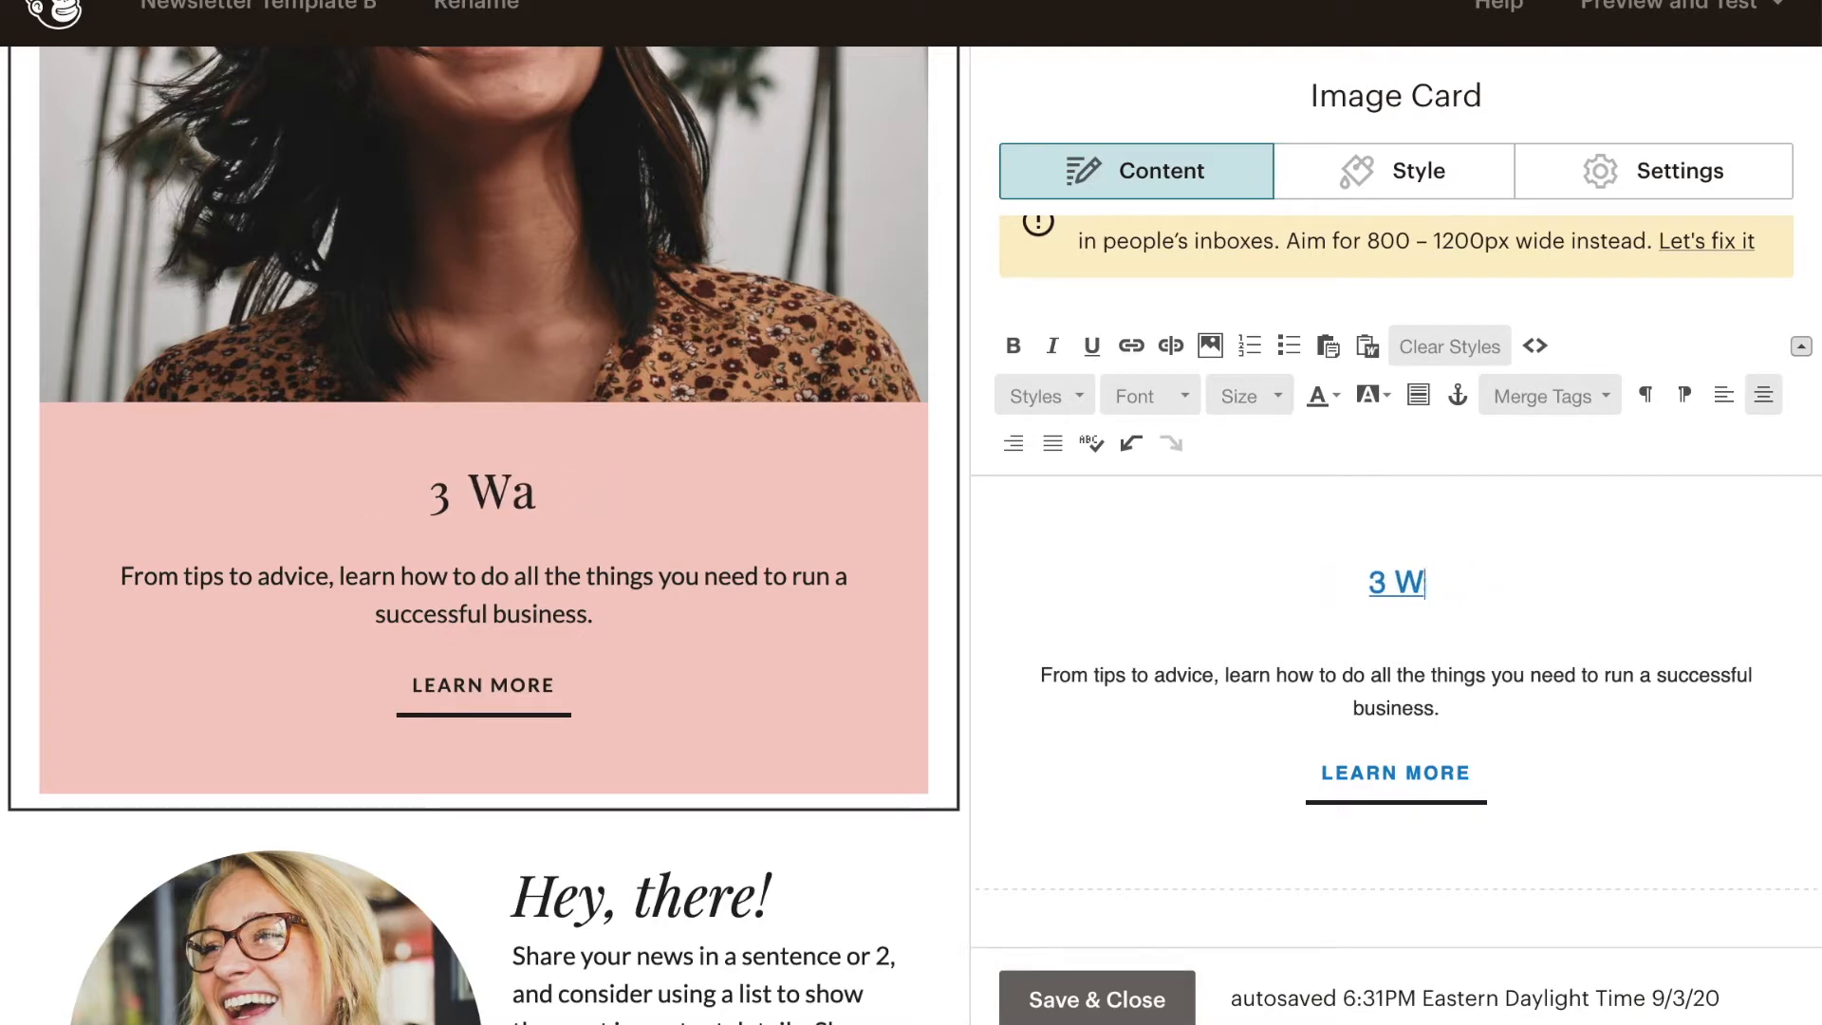
text(W)
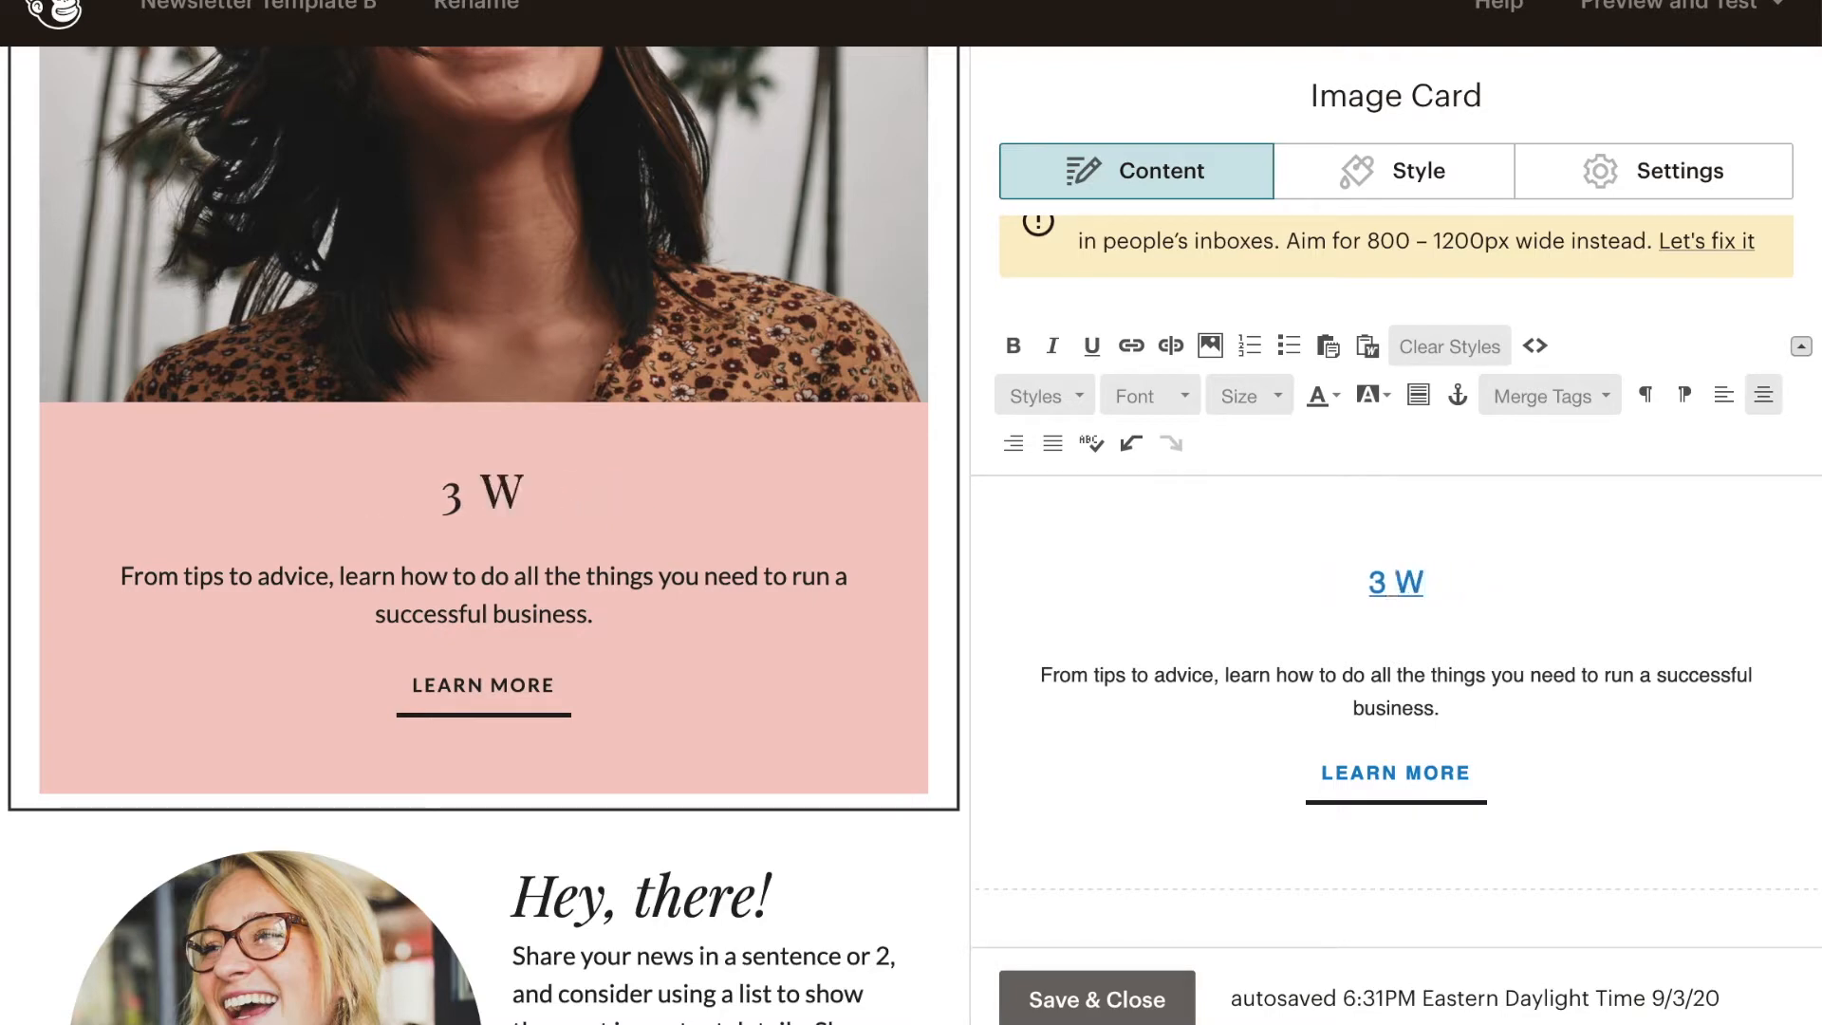
text(ays to Star)
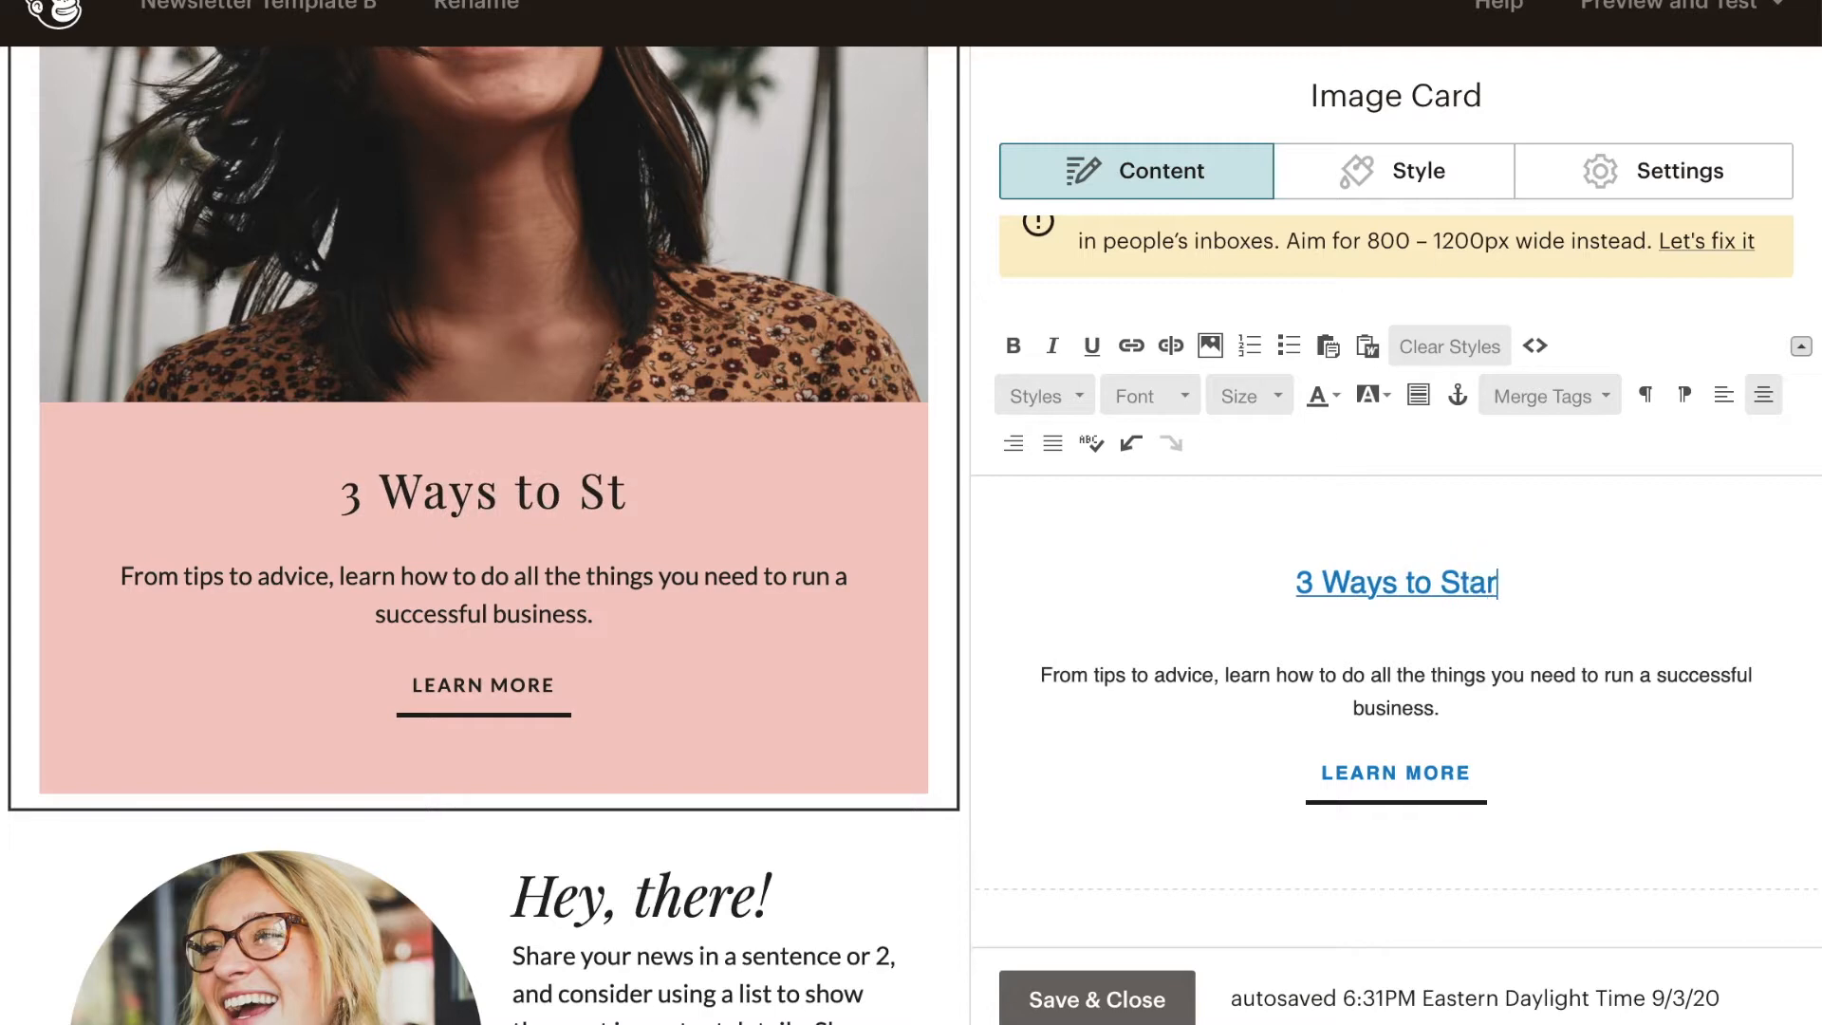
text(t Your Own Business)
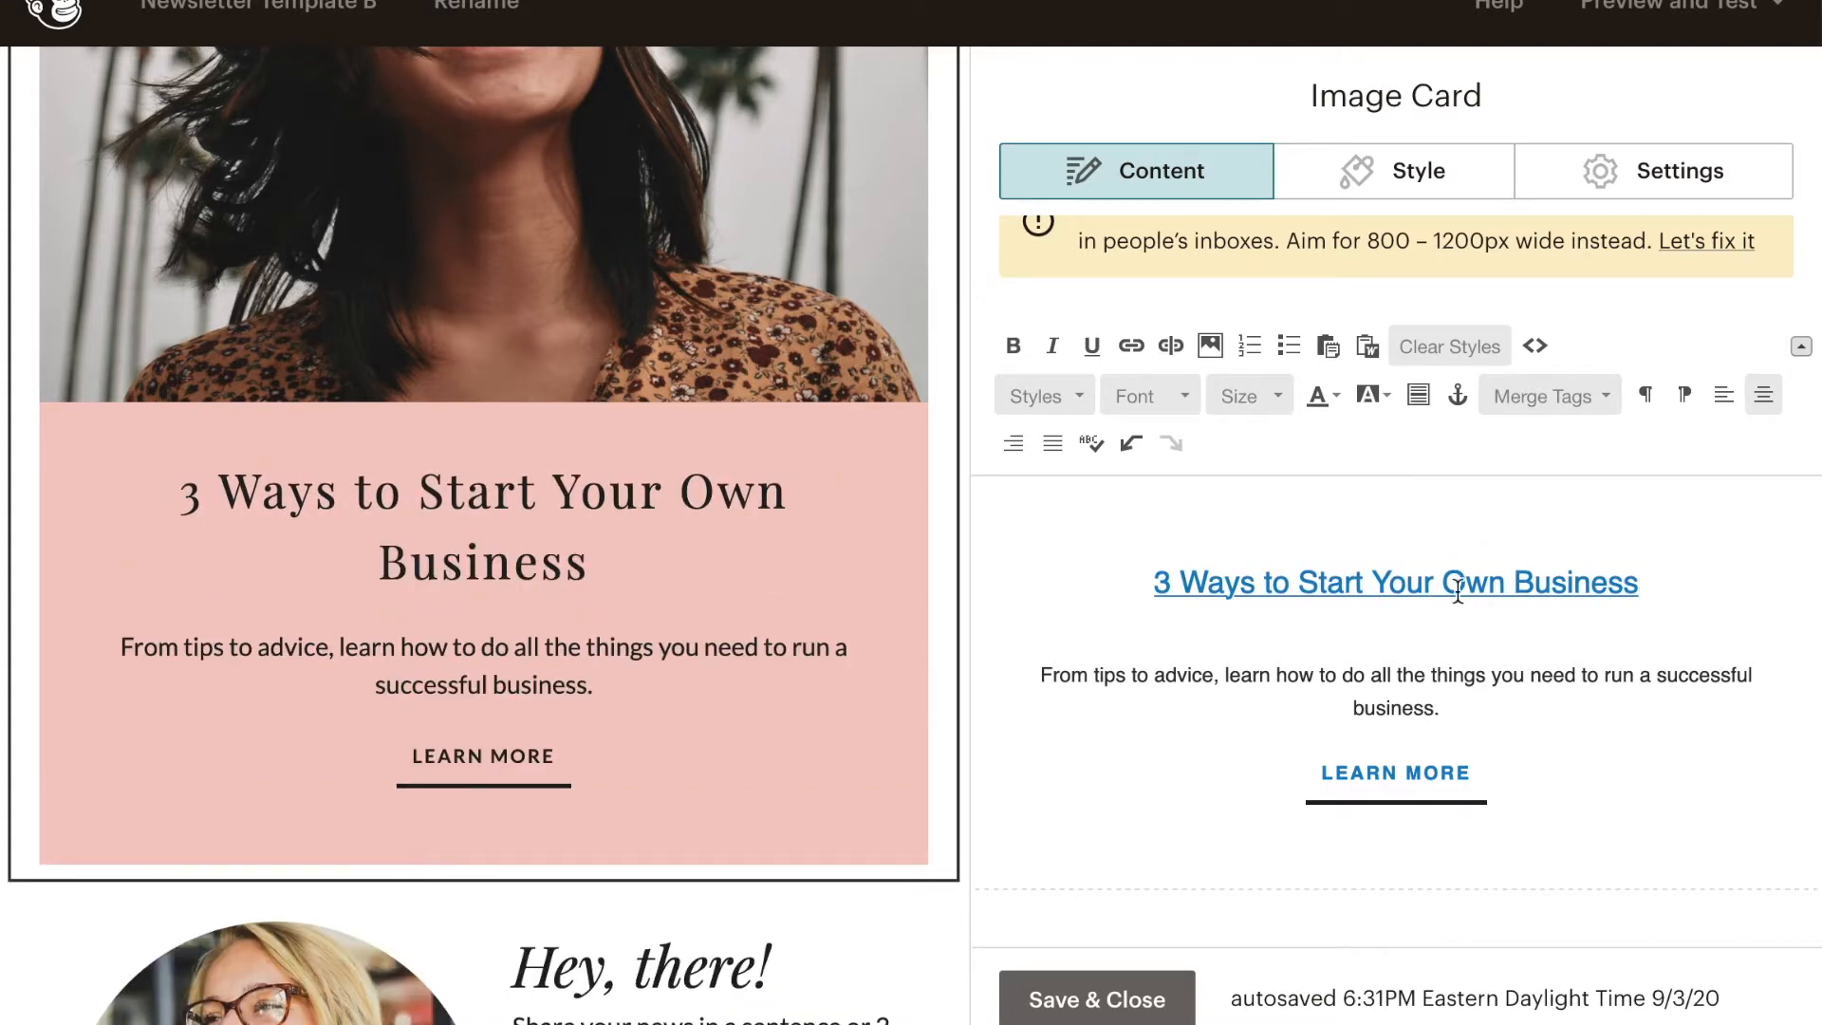
- Give the word "Business" in the image card's heading a white text background
drag(1669, 587, 1566, 585)
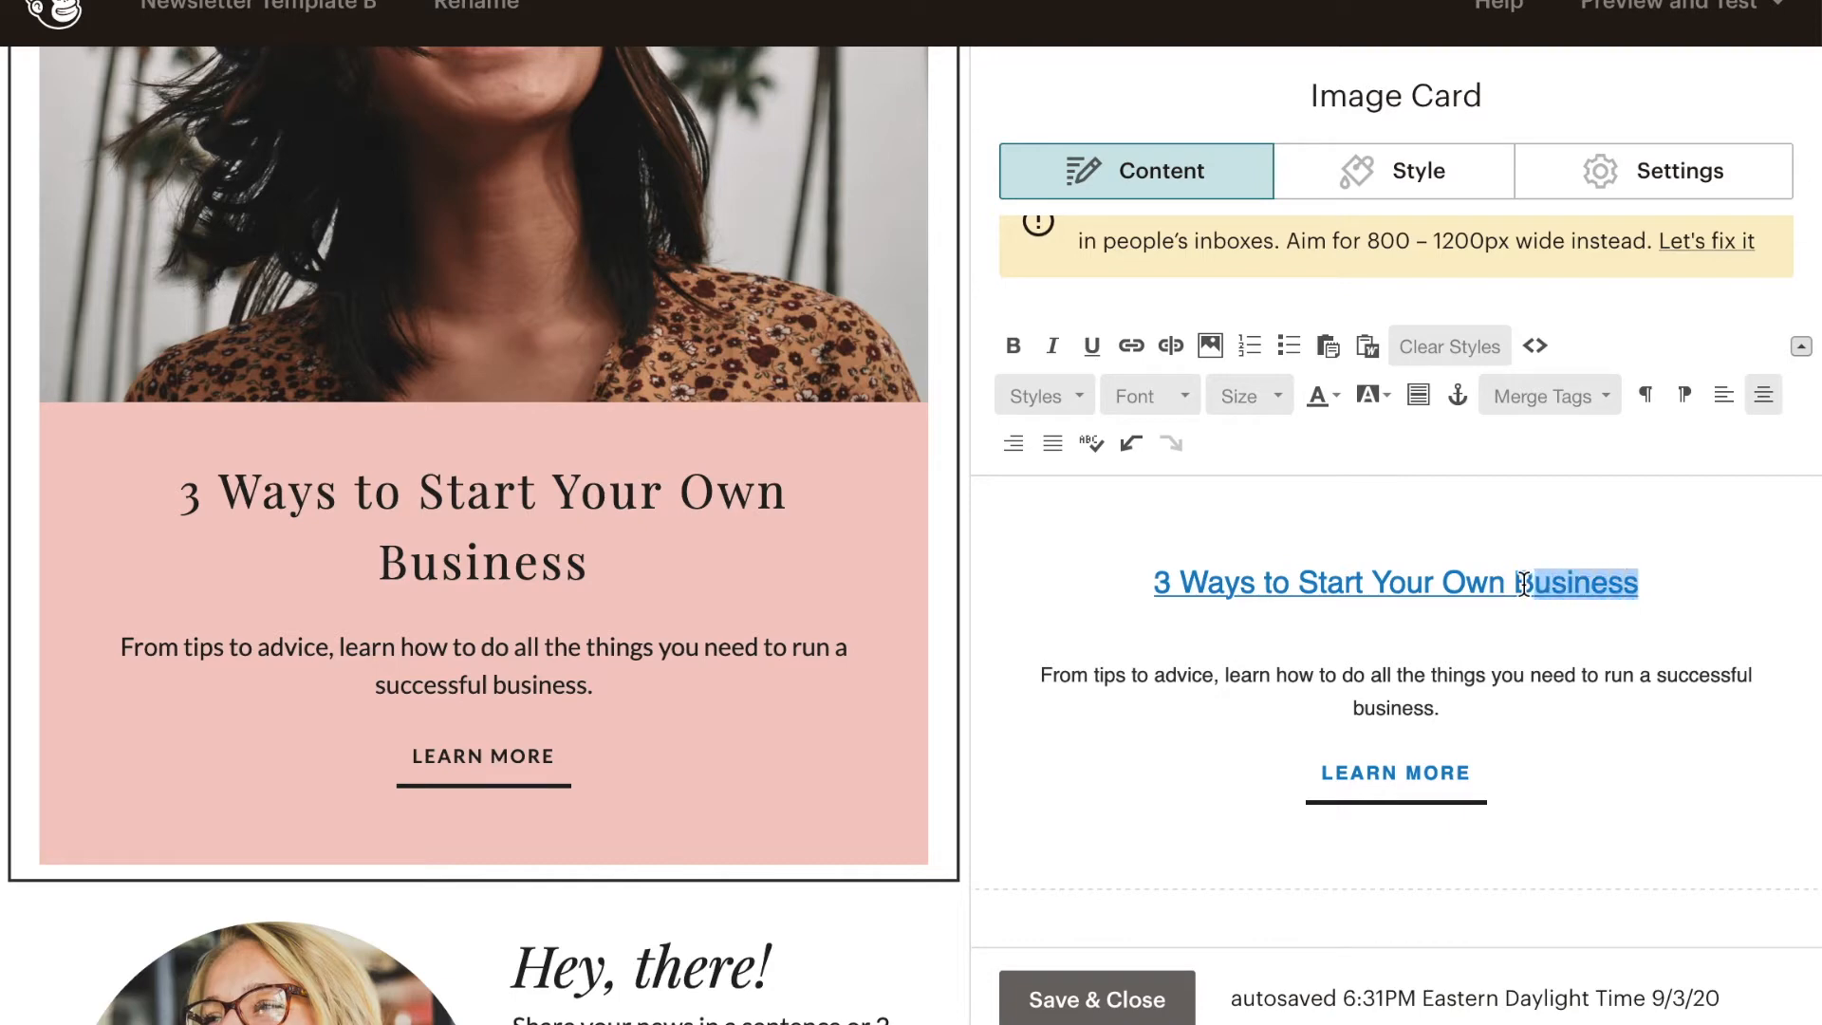
click(1387, 397)
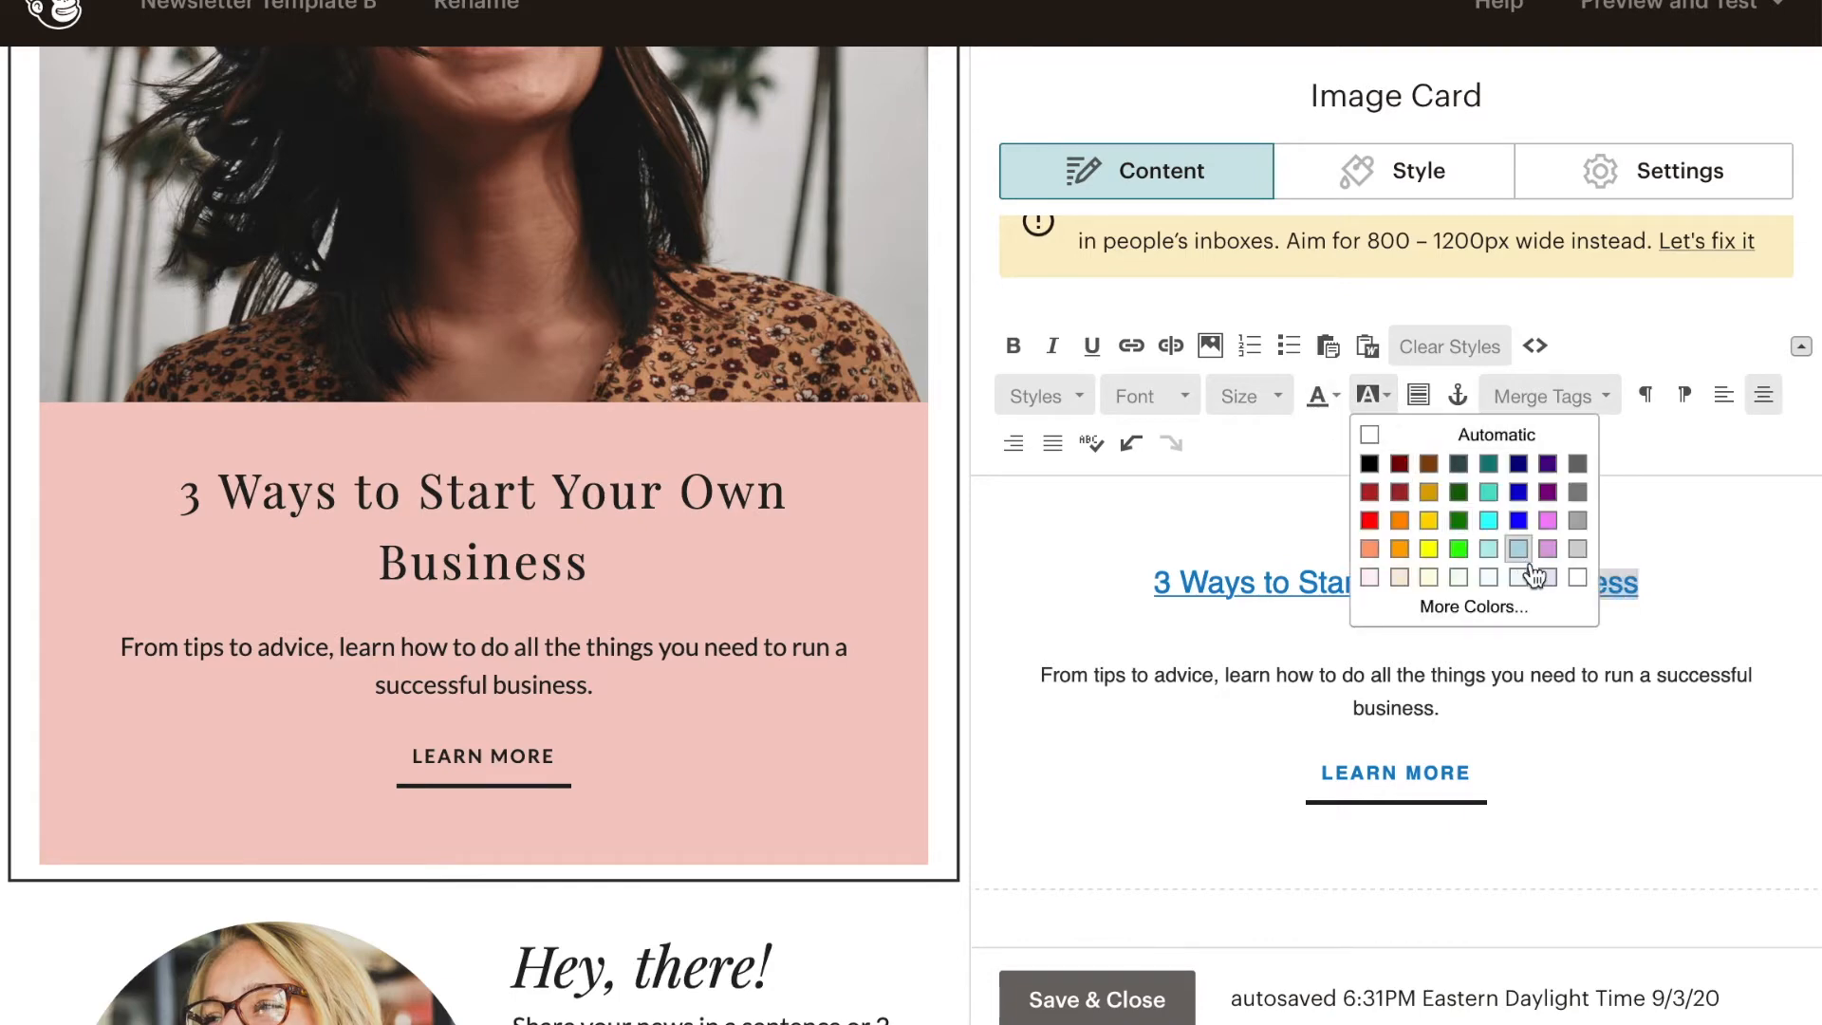
click(1577, 576)
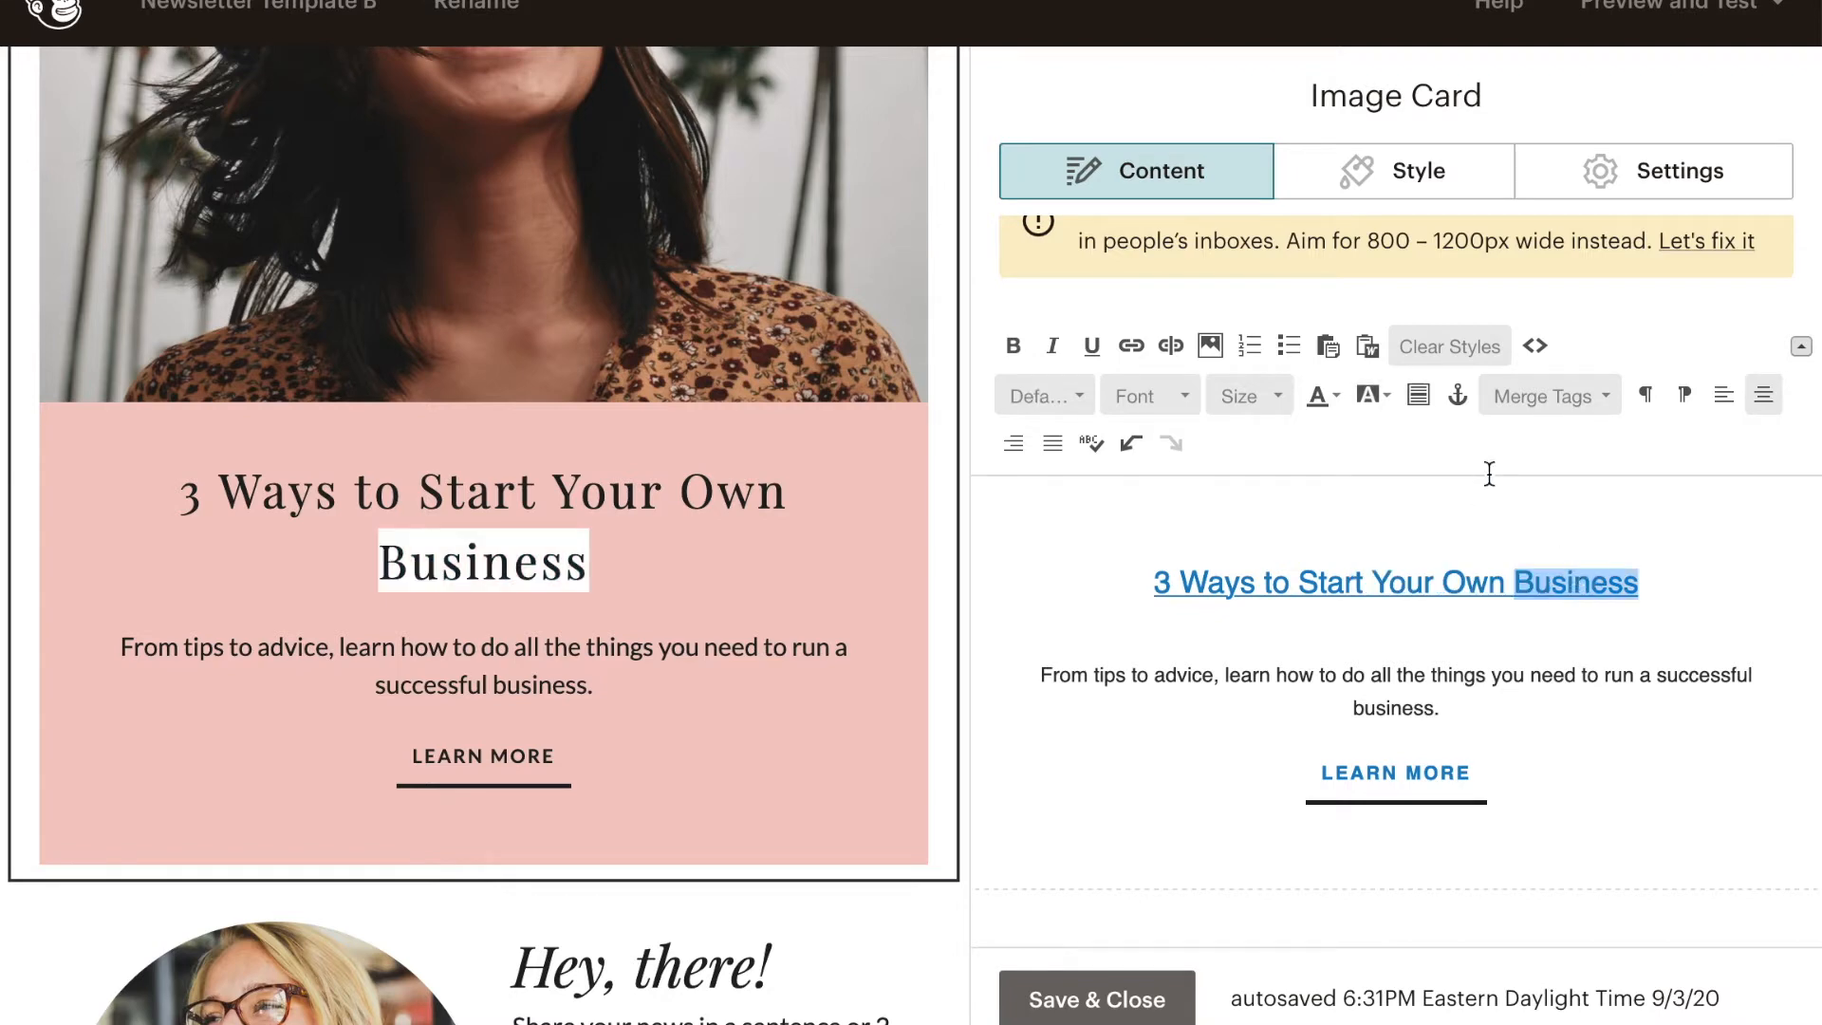
click(1381, 400)
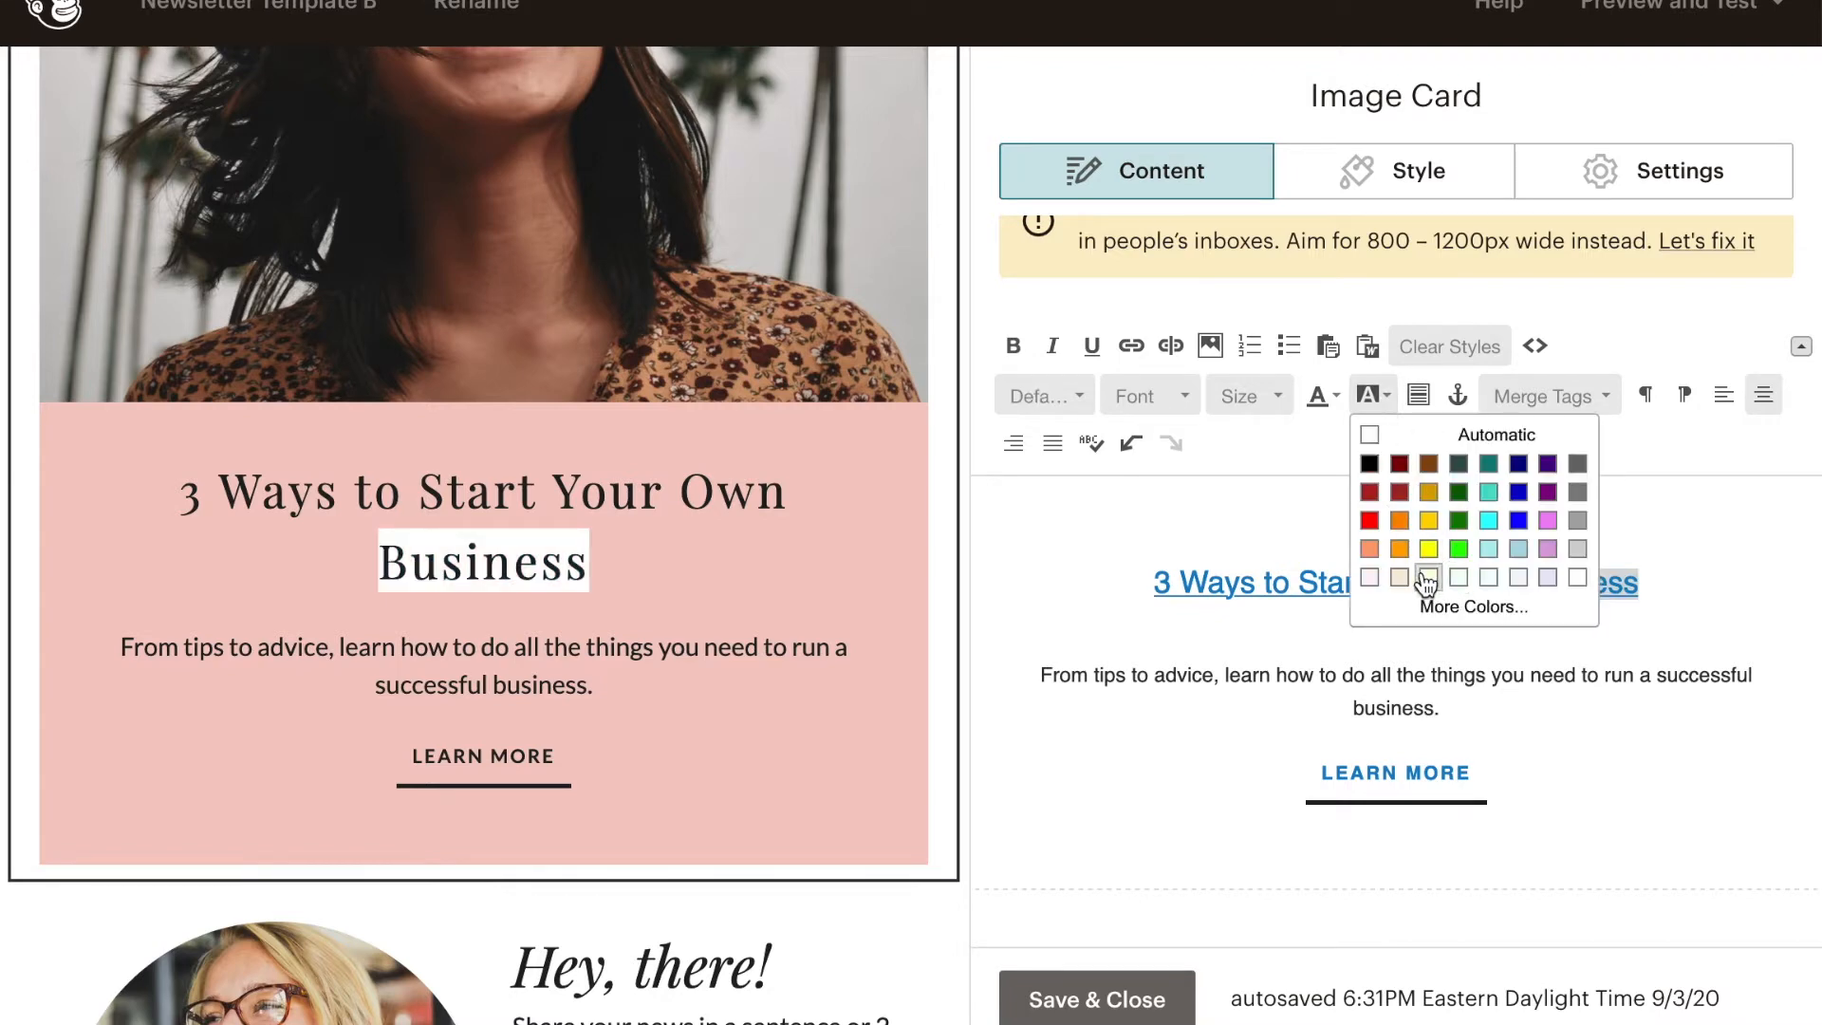
click(1395, 396)
click(1577, 579)
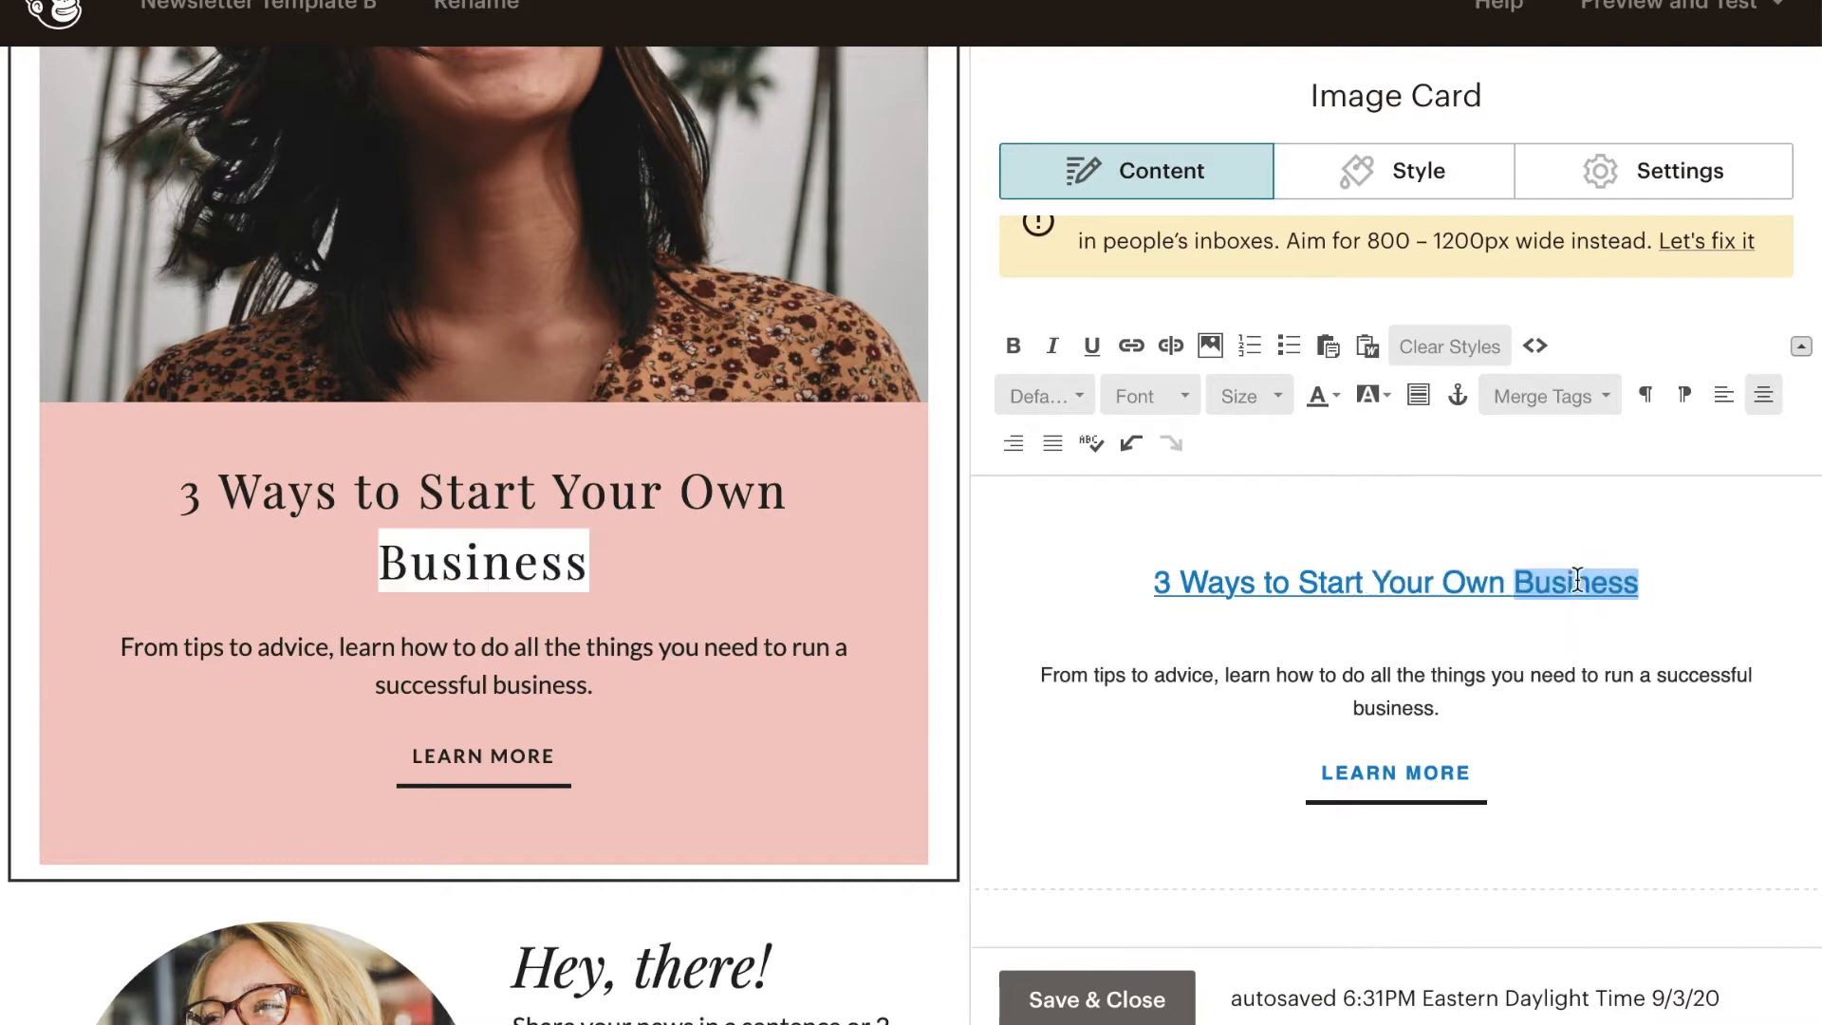
click(1680, 732)
click(1477, 763)
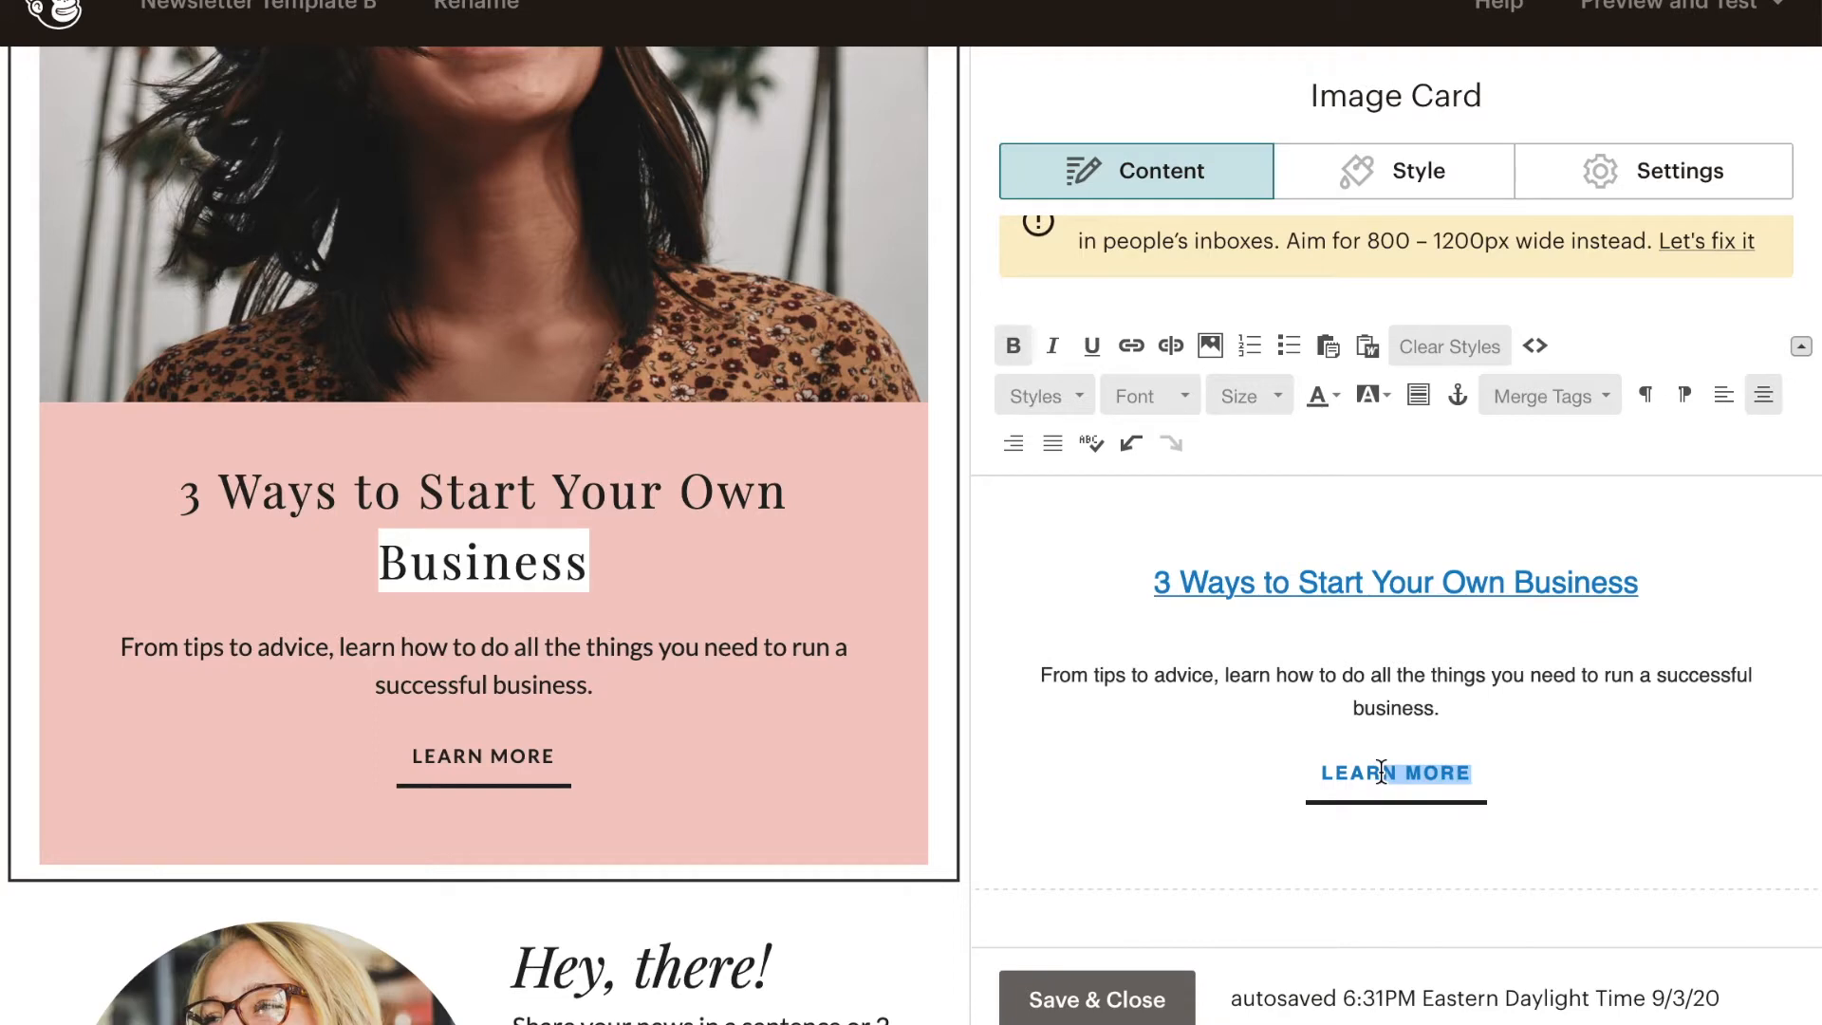
click(1244, 790)
key(BackSpace)
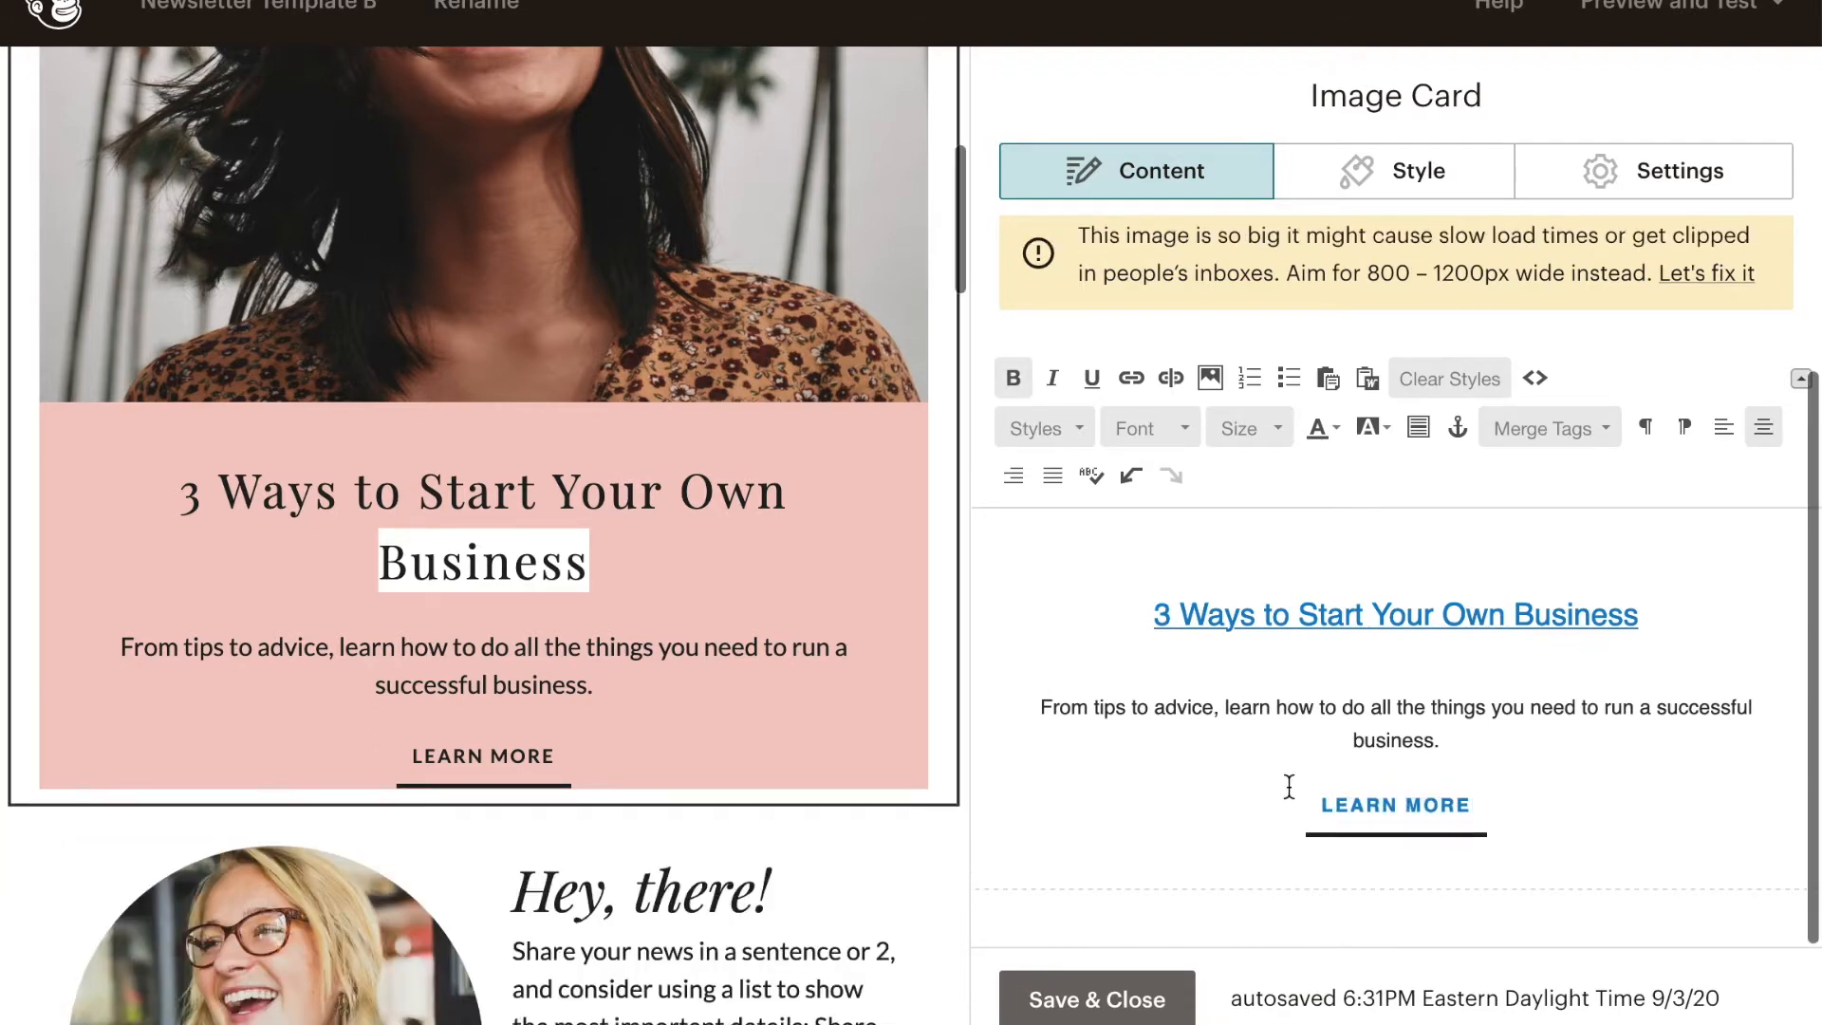
double_click(1363, 818)
key(BackSpace)
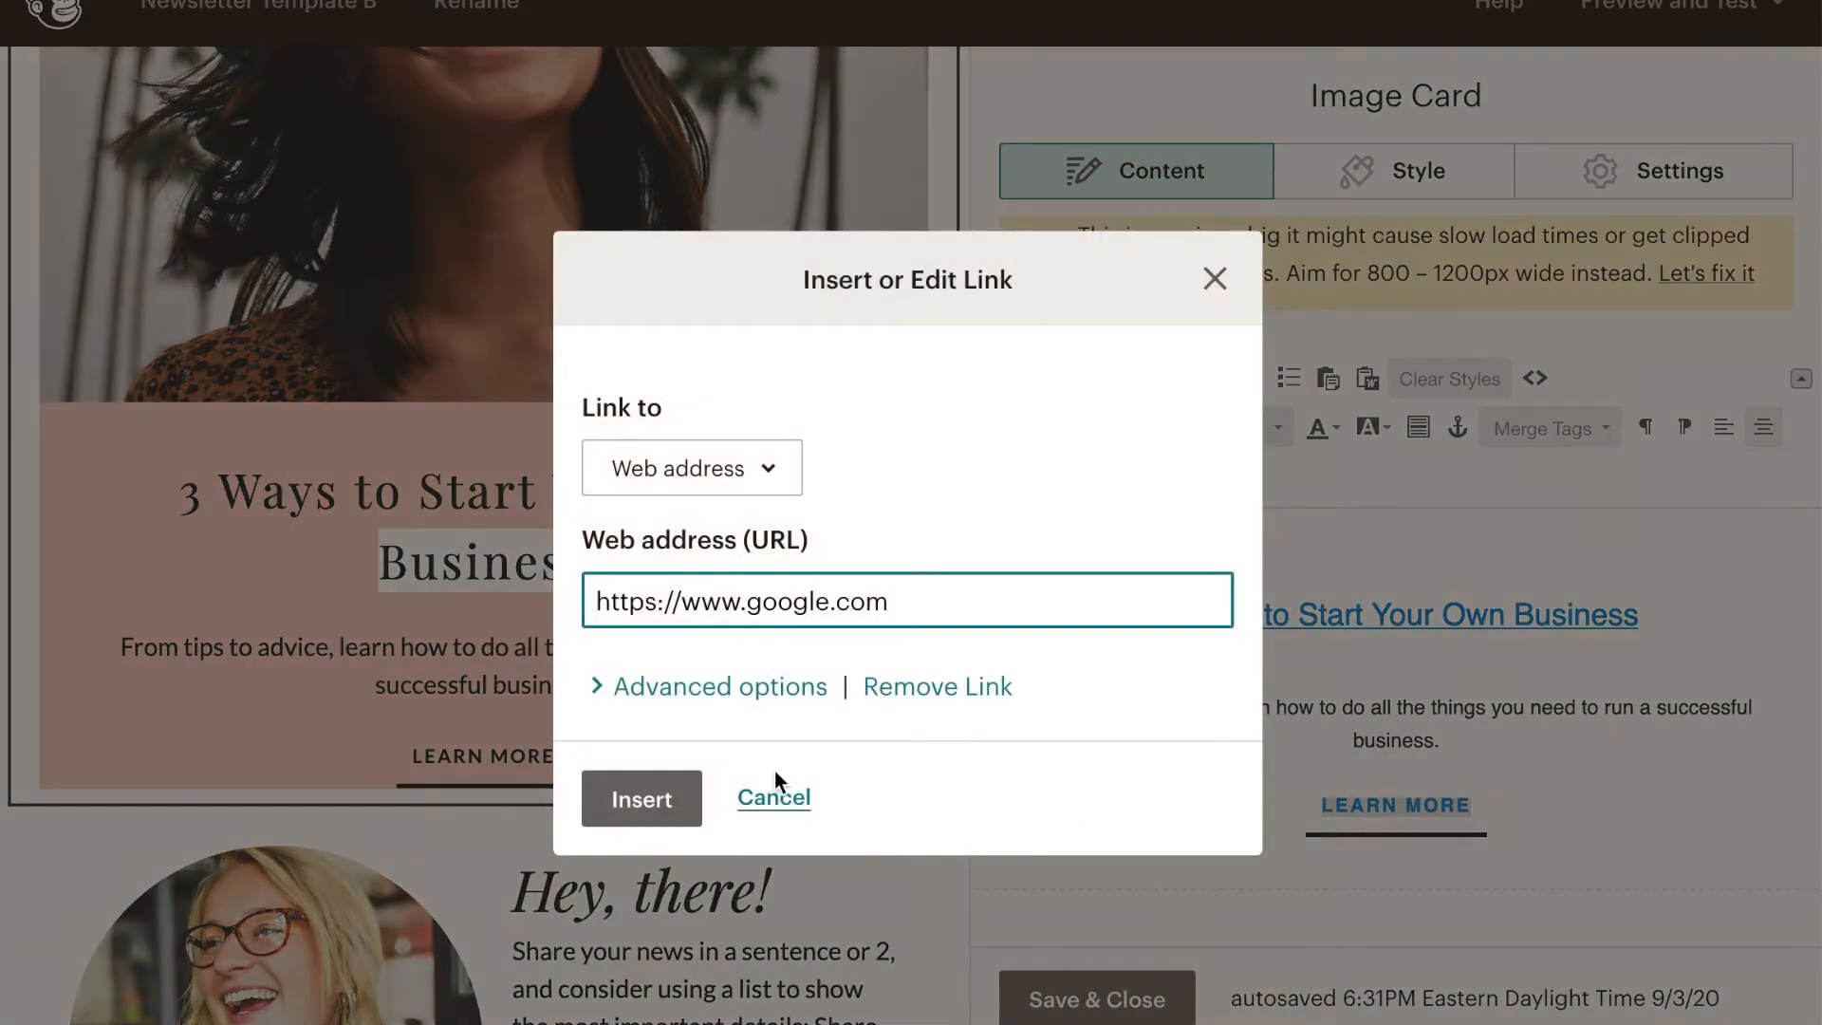
click(776, 795)
drag(1475, 820, 1259, 800)
key(BackSpace)
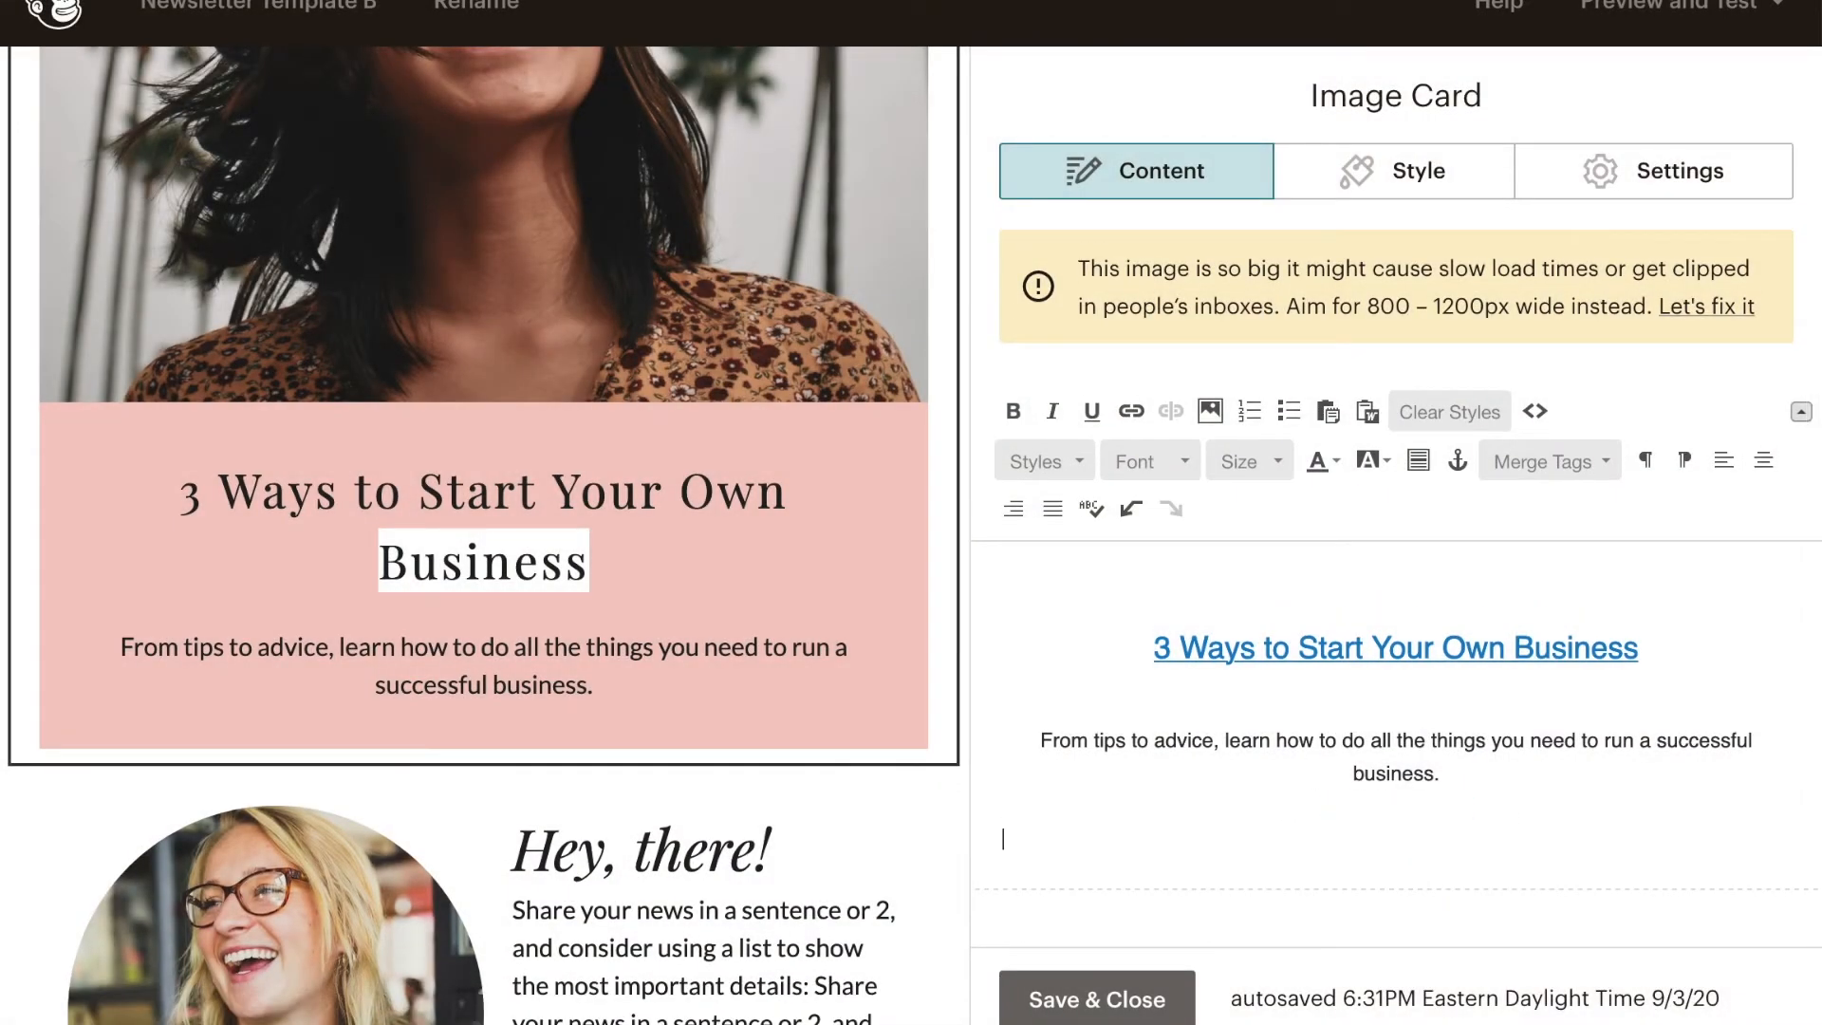
text(Learn)
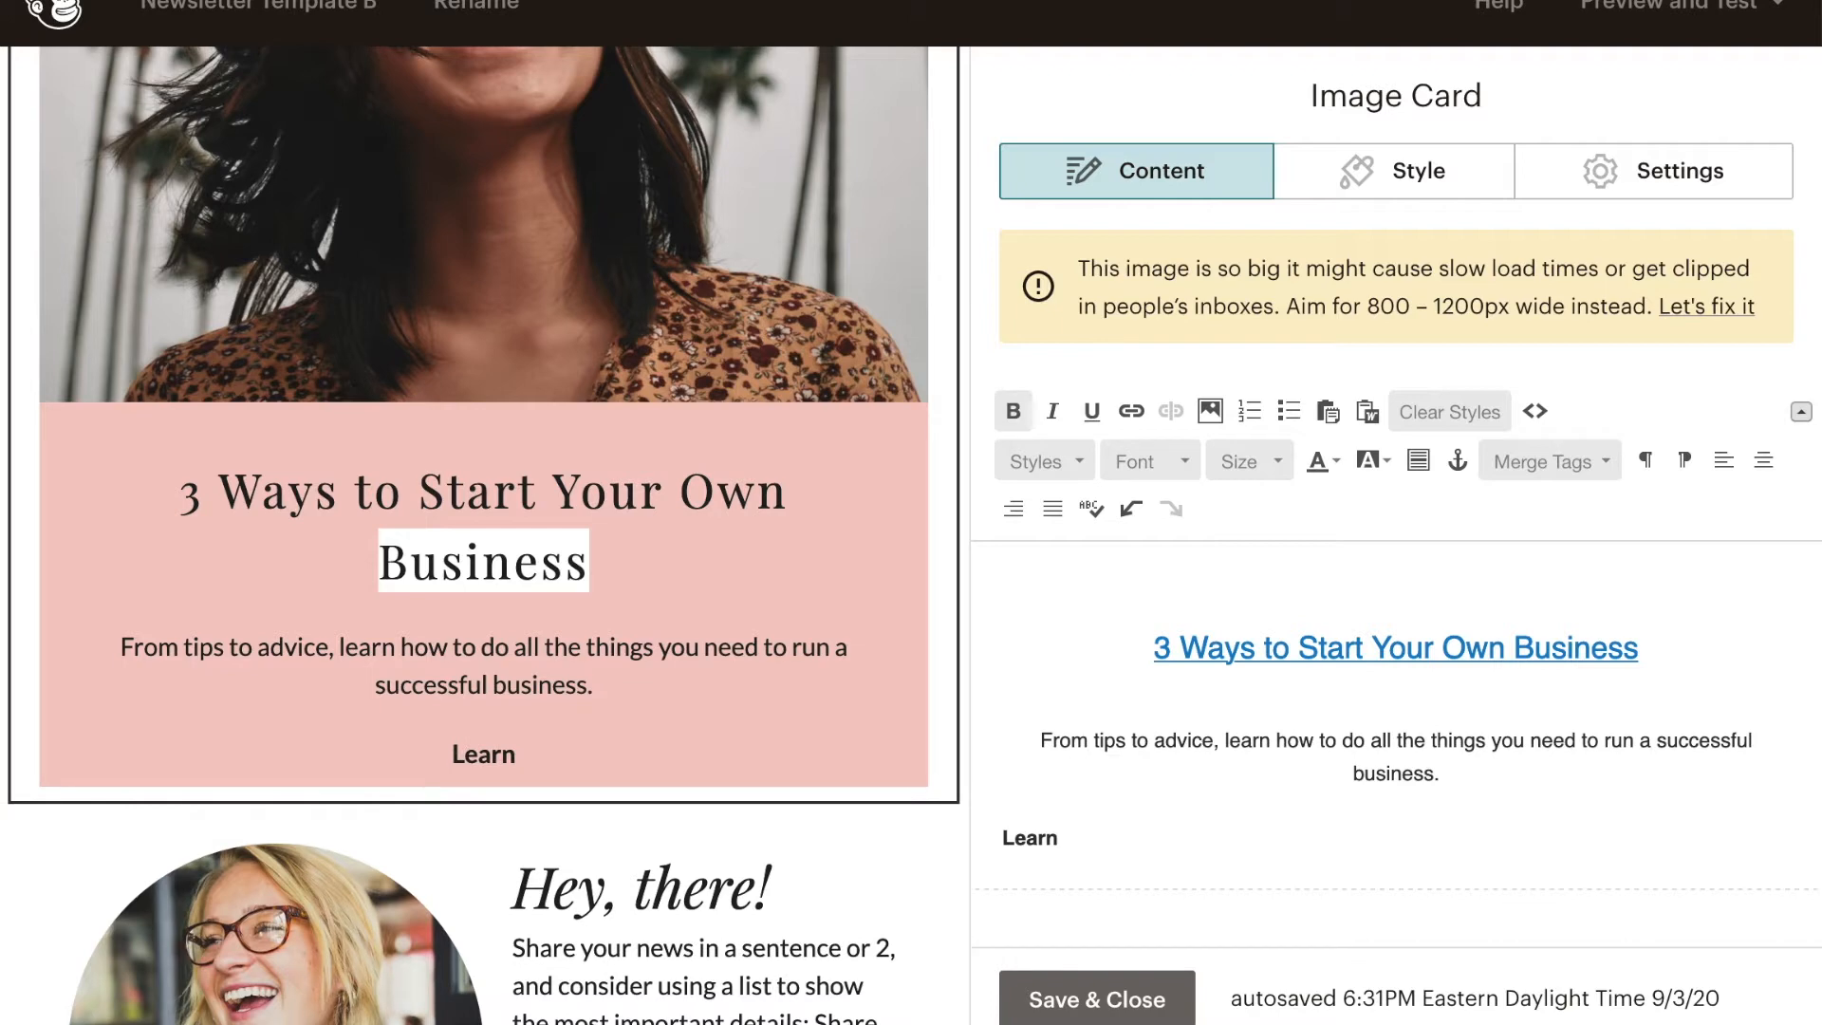
key(ctrl+z)
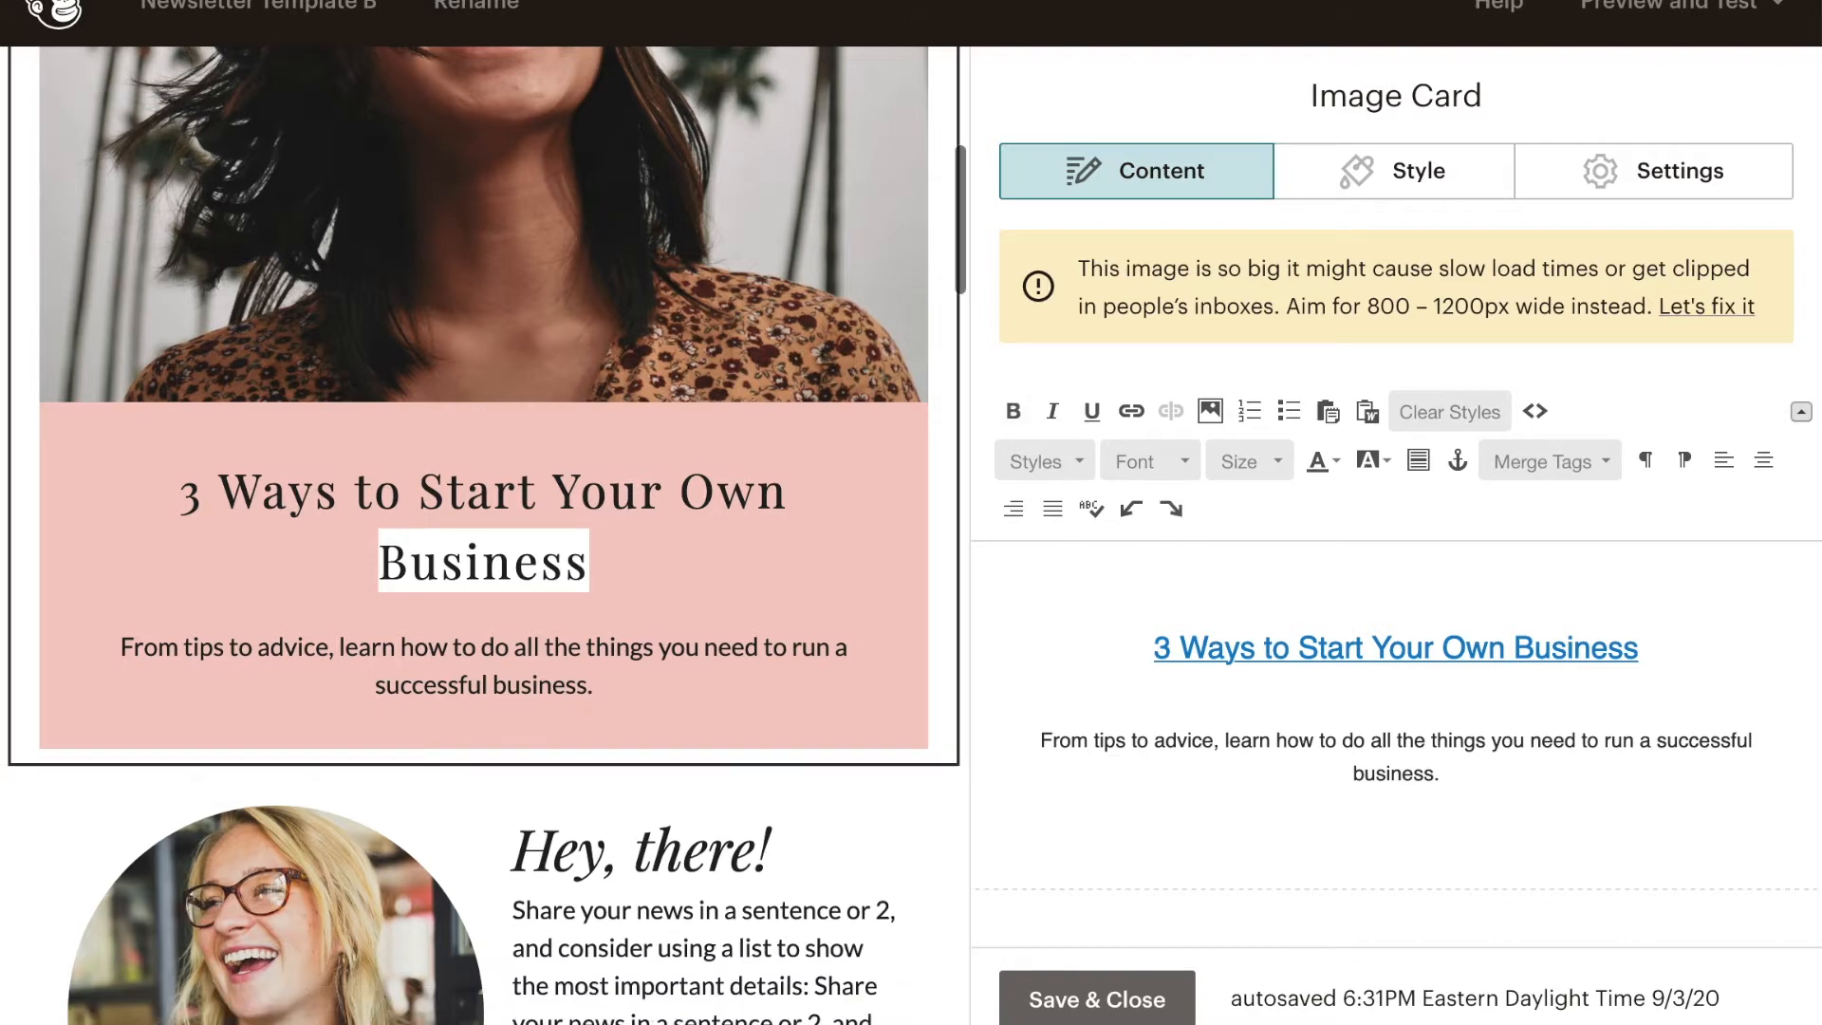
key(ctrl+z)
- Replace the image card's LEARN MORE text with KEEP READING in the same underlined style, and add a blank line below it
key(shift+Left)
key(shift+Left)
key(shift+Left)
key(shift+Left)
key(shift+Left)
key(shift+Left)
key(shift+Left)
key(BackSpace)
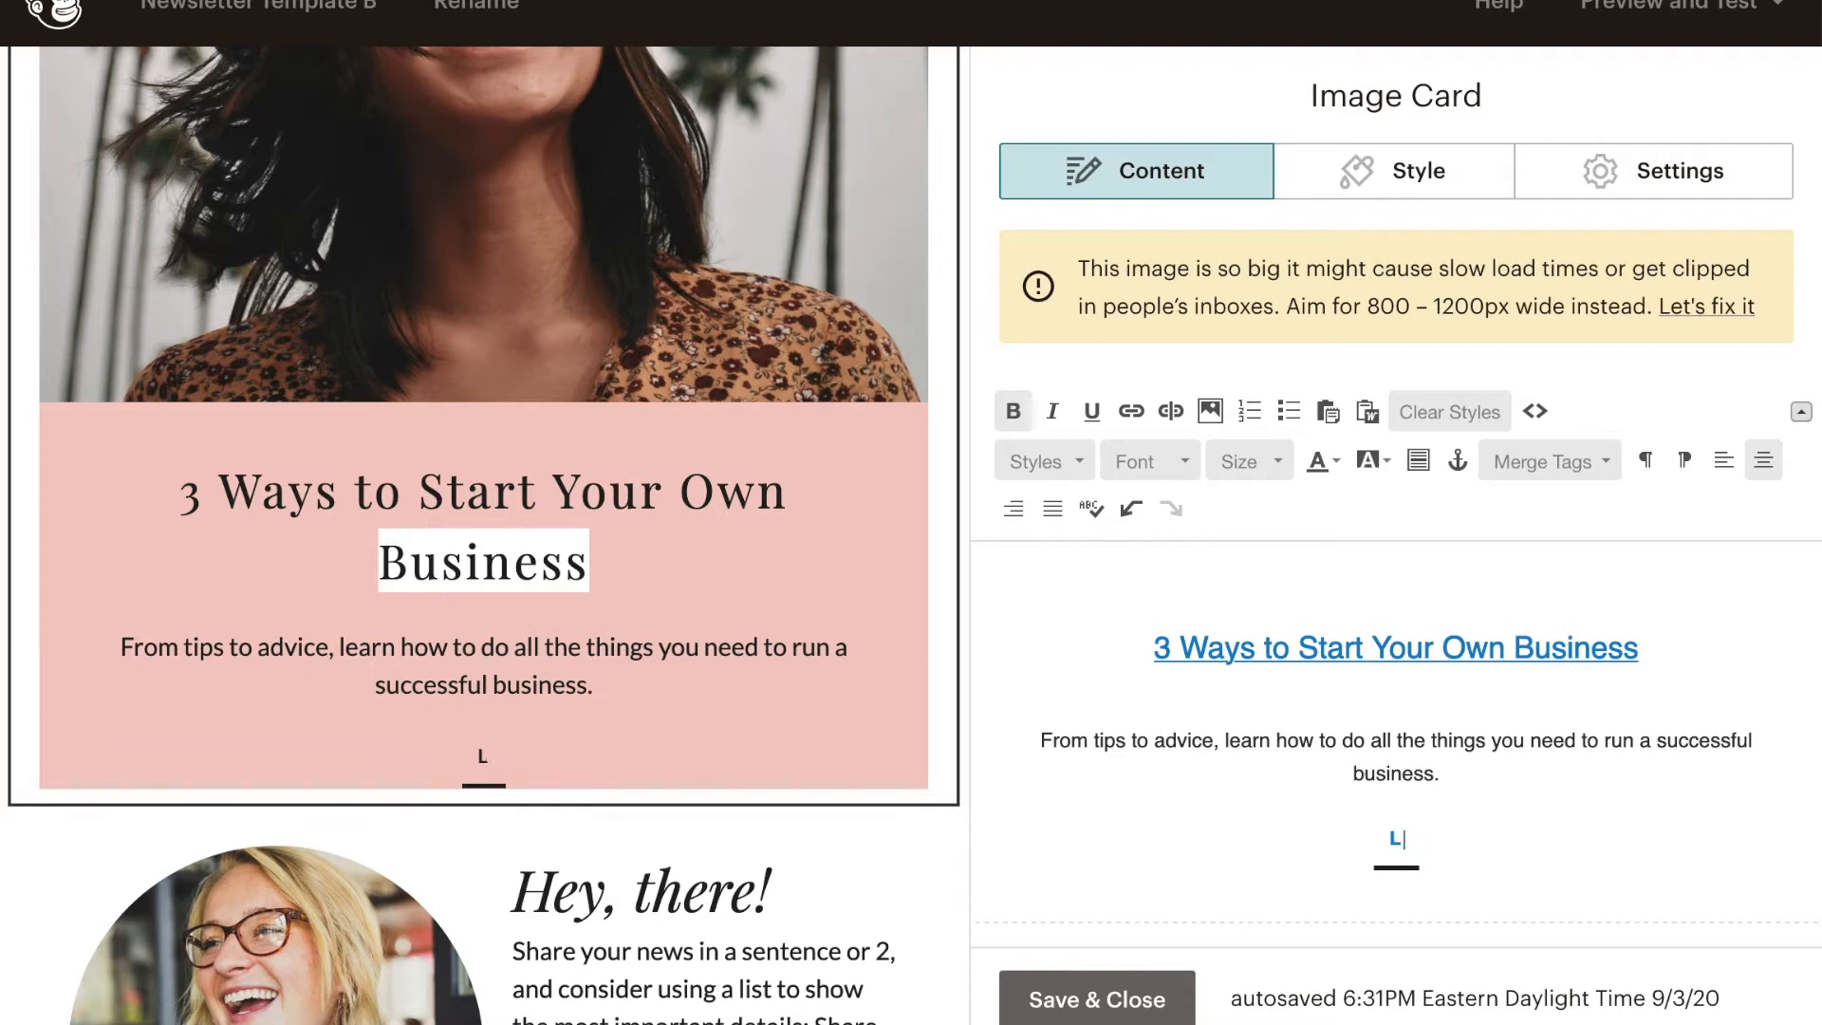
key(BackSpace)
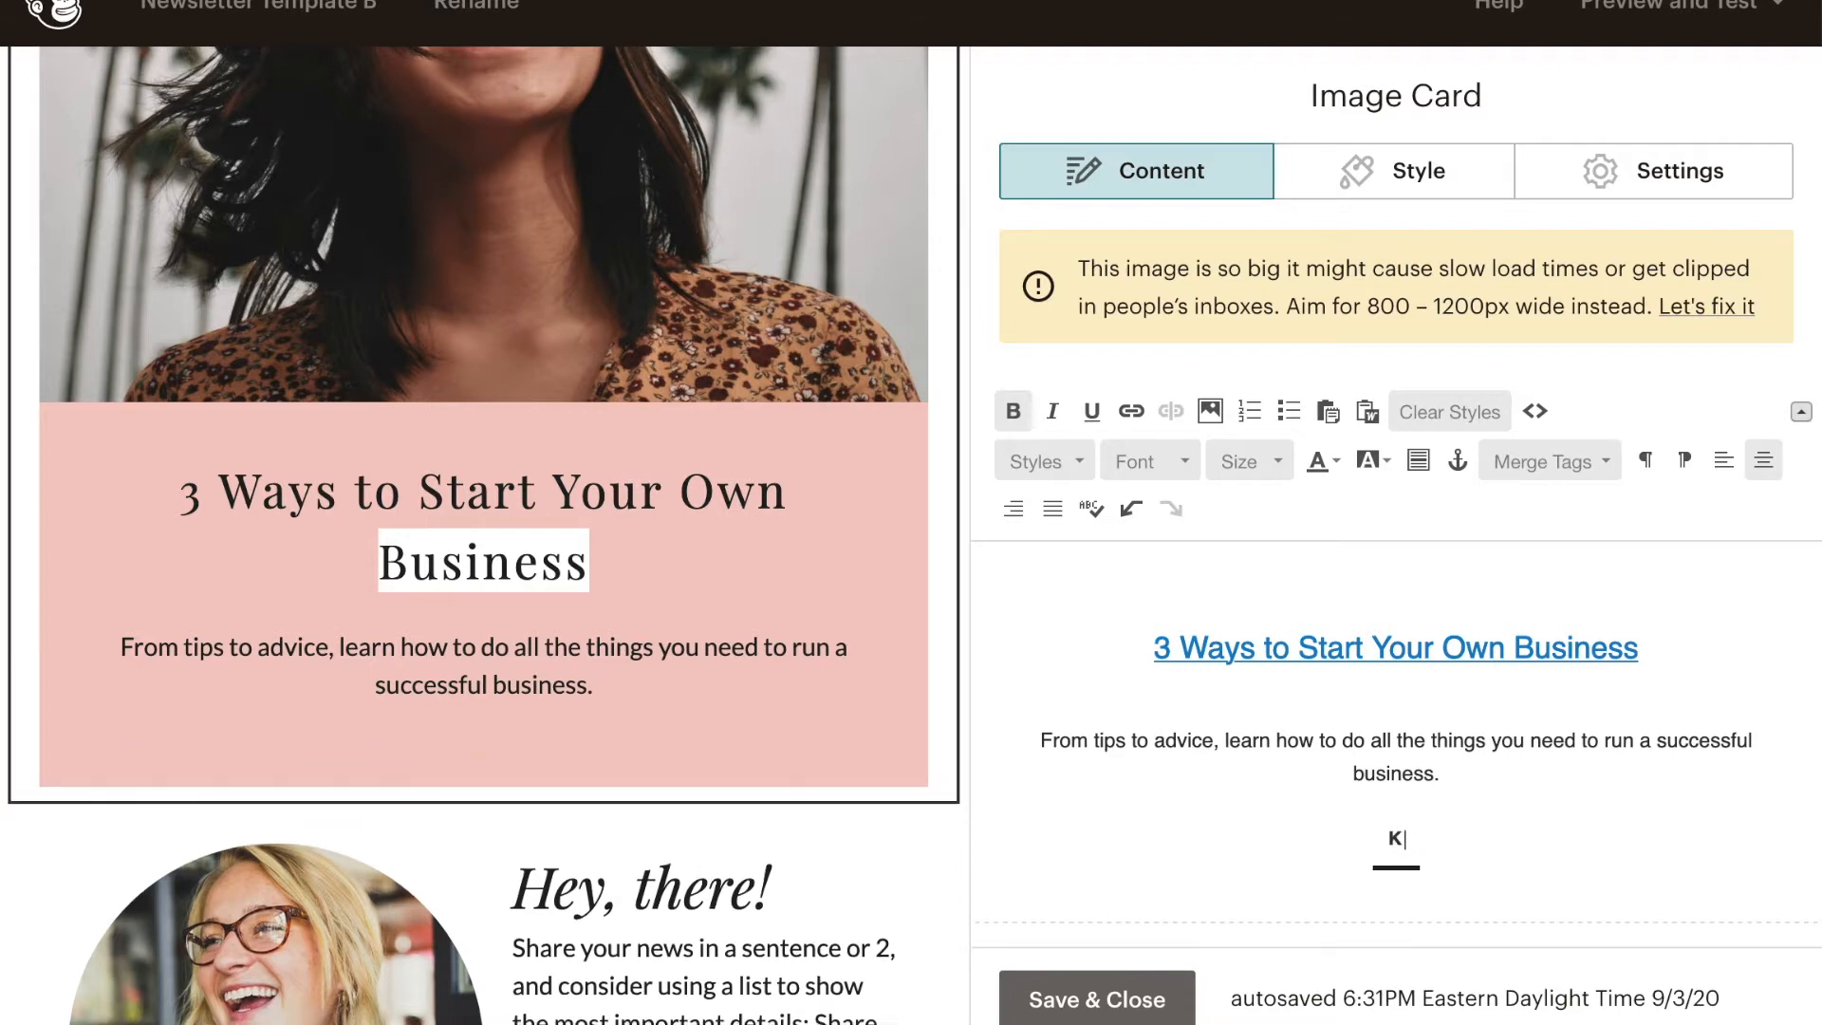
text(KEEP READING)
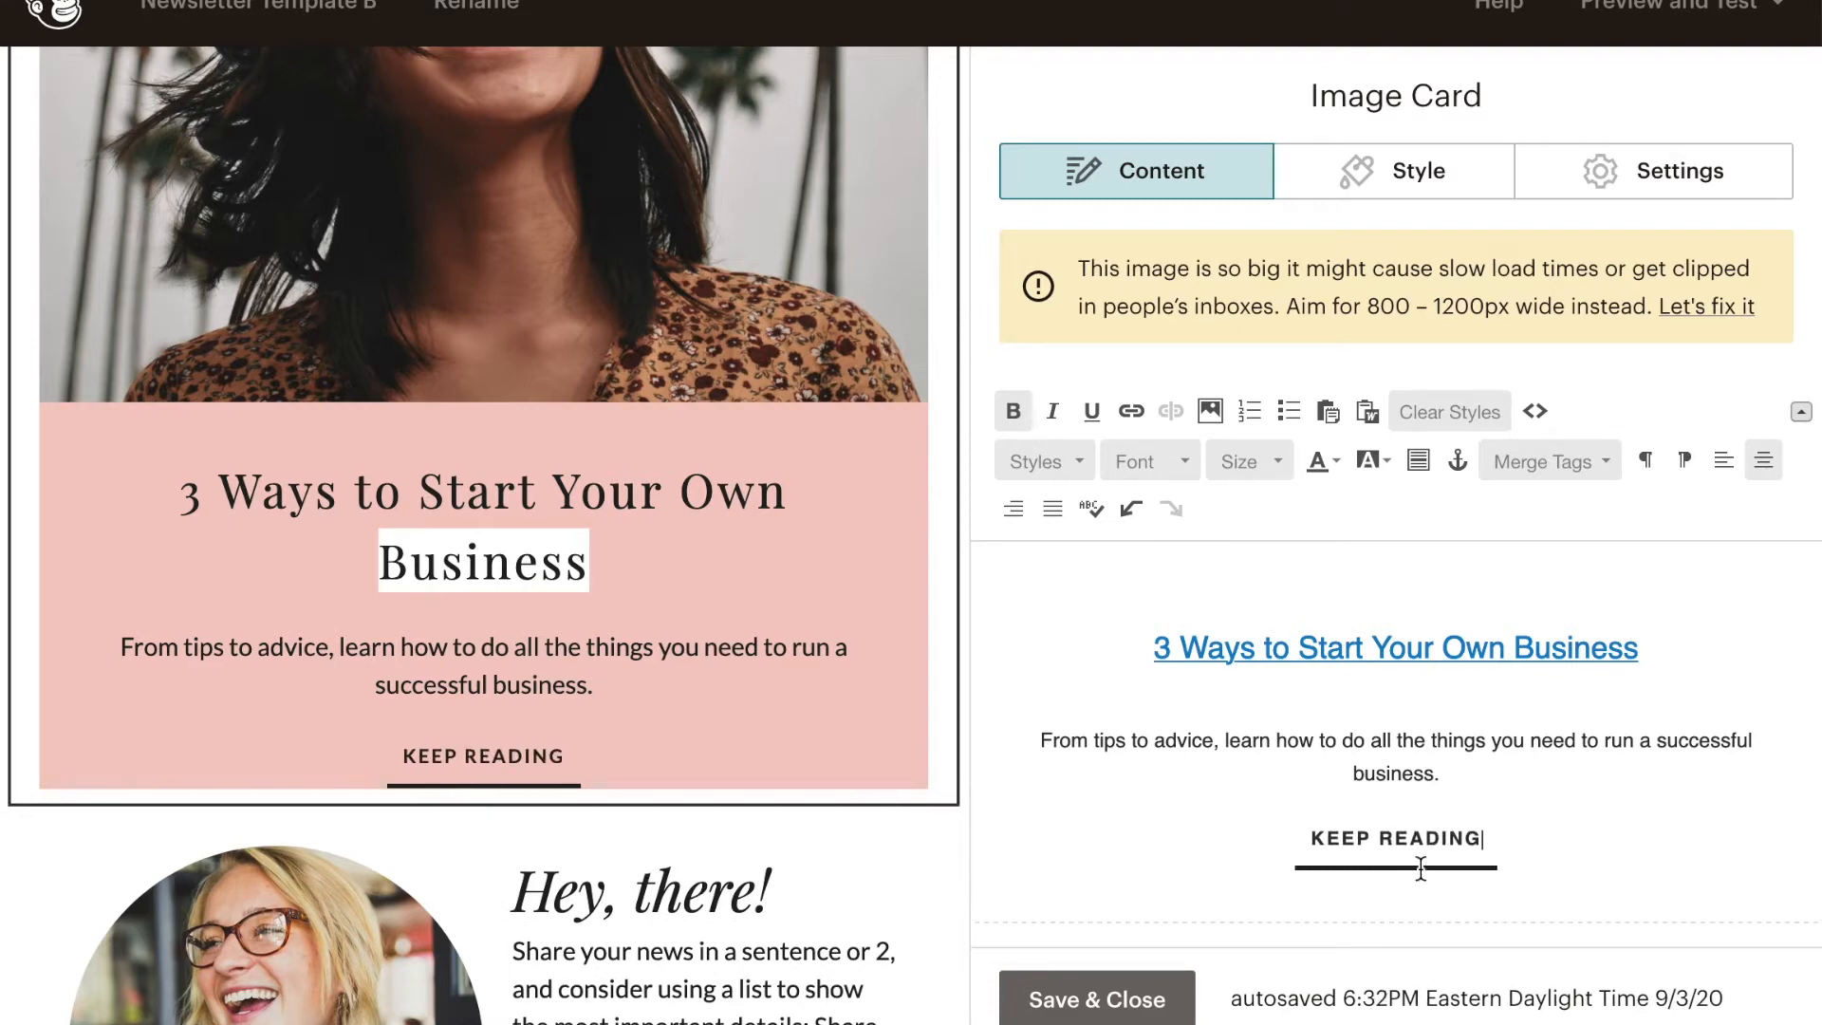
key(Return)
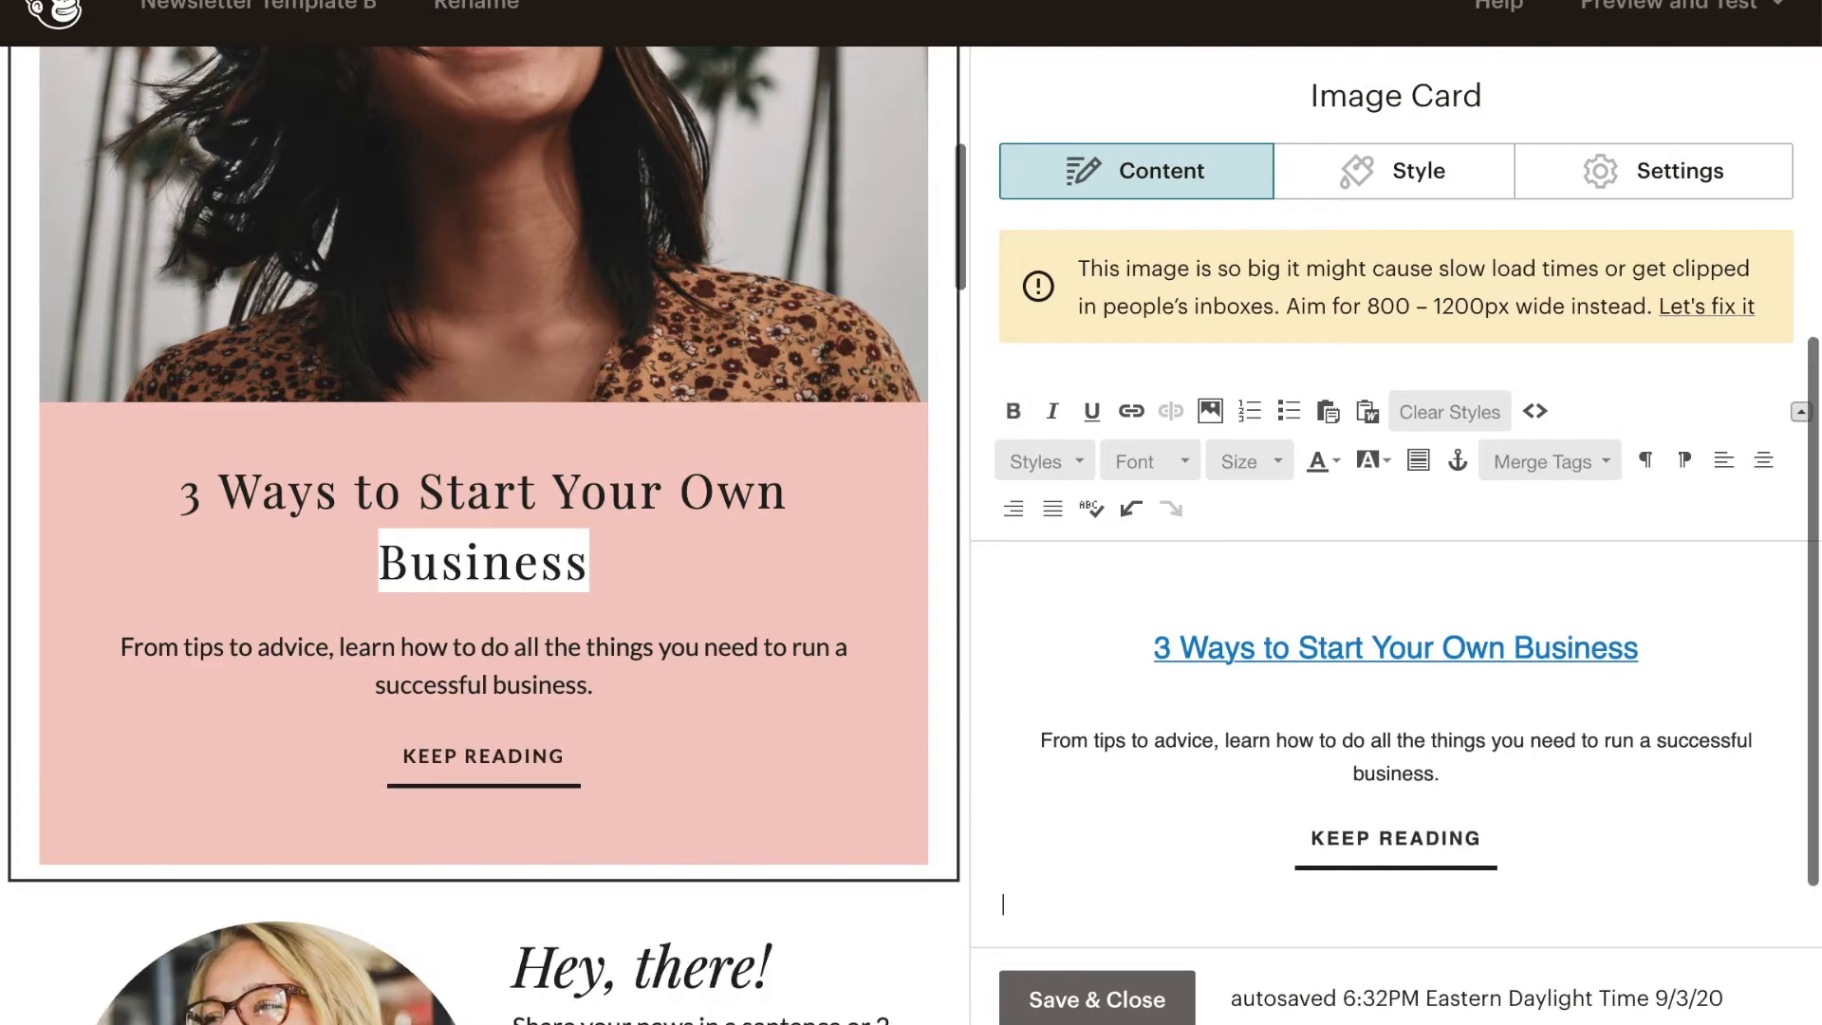
key(BackSpace)
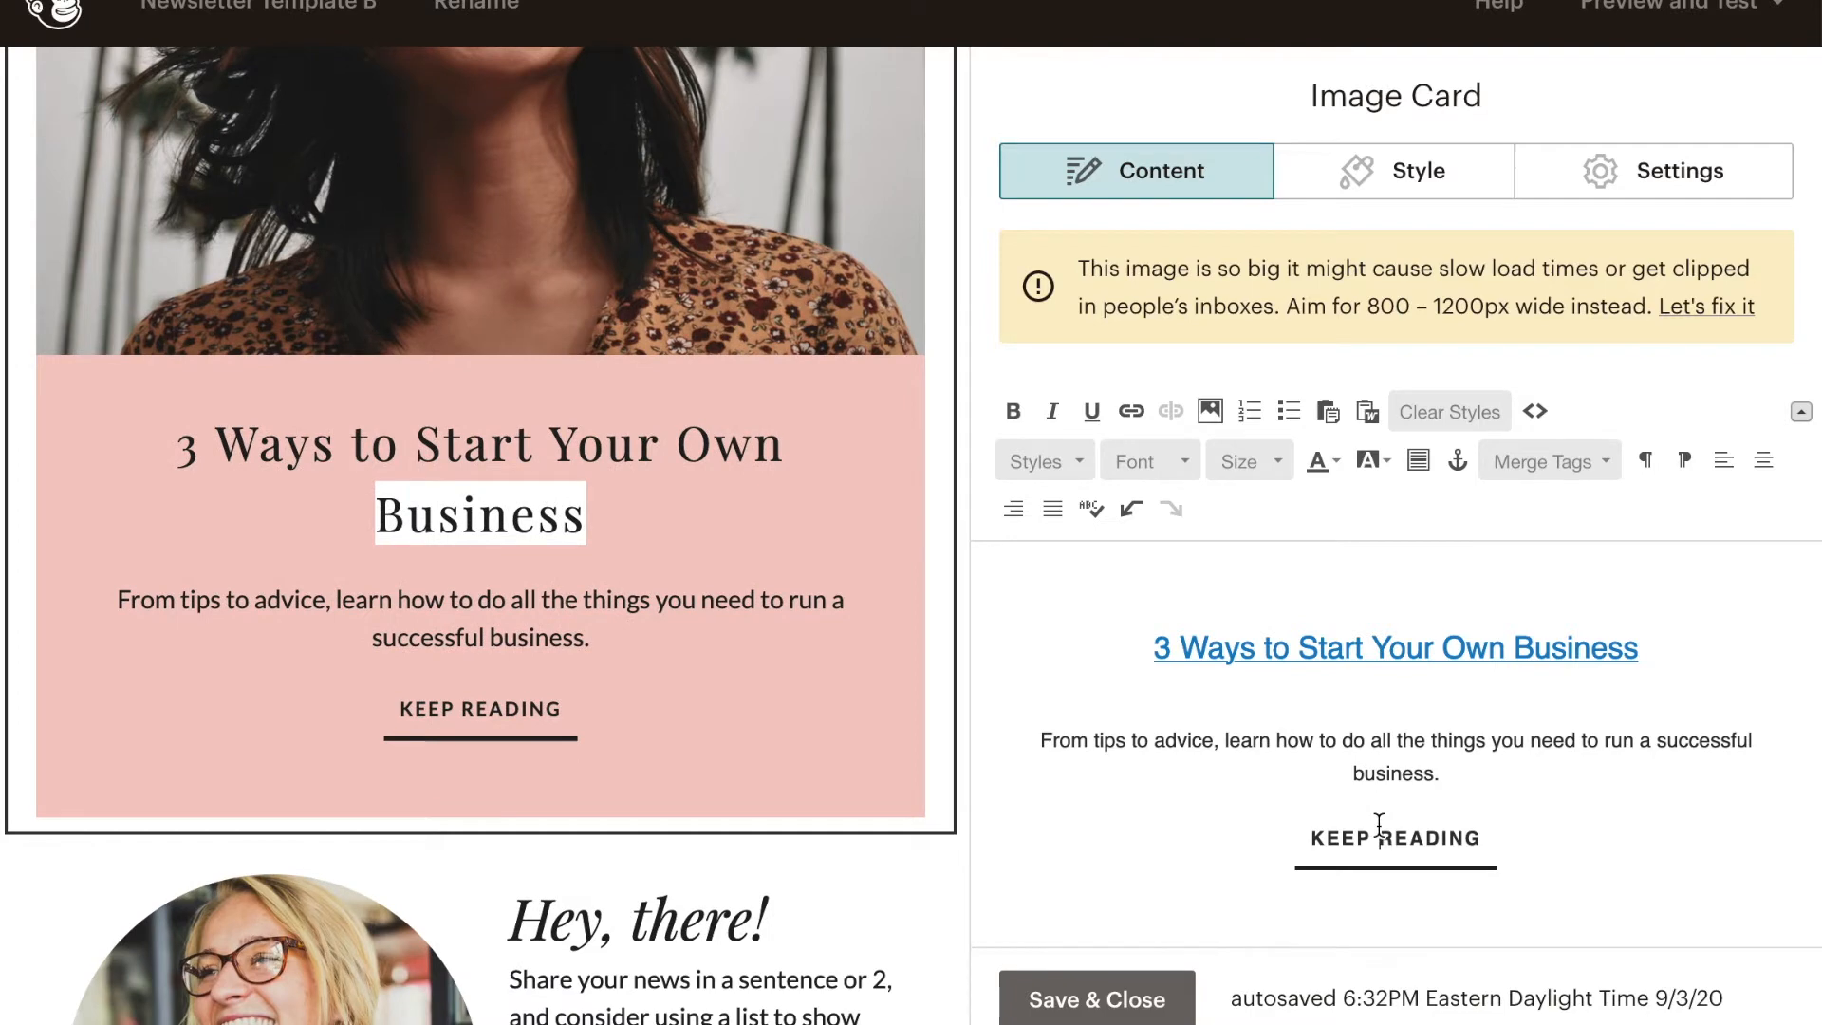
- Insert a web address link on the image card's KEEP READING text
double_click(1411, 835)
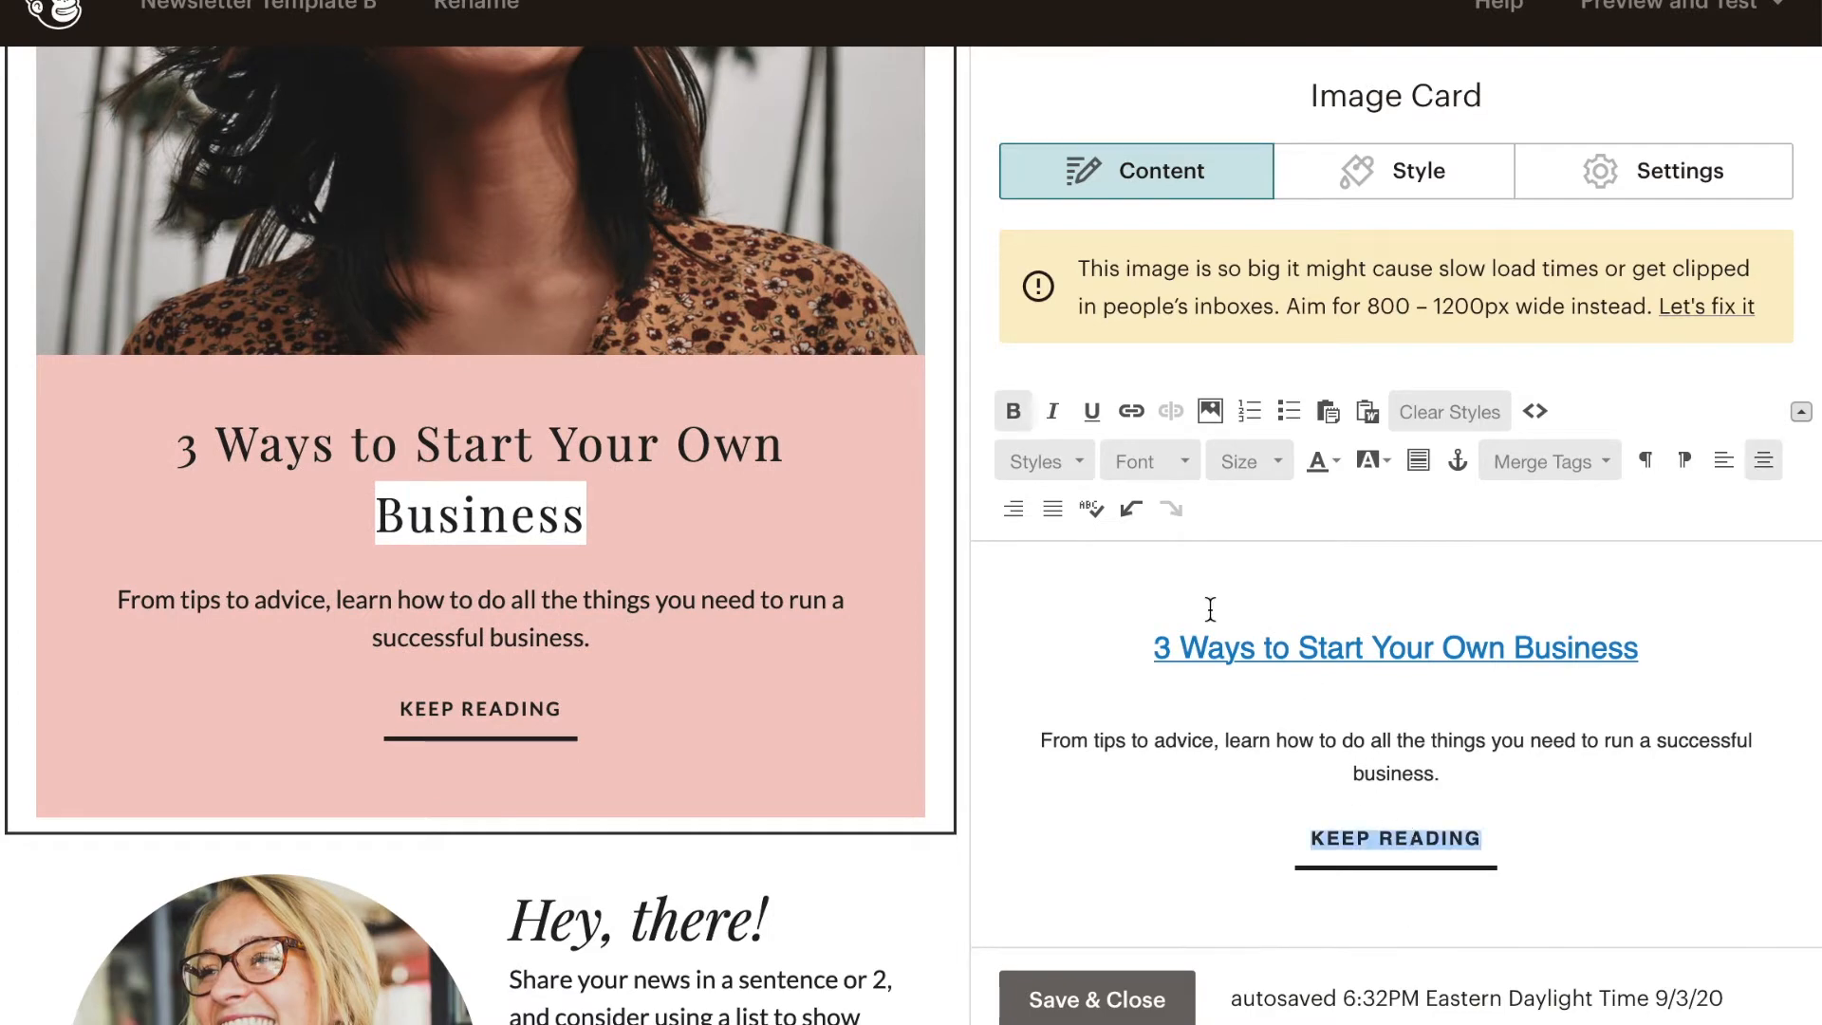
click(1133, 414)
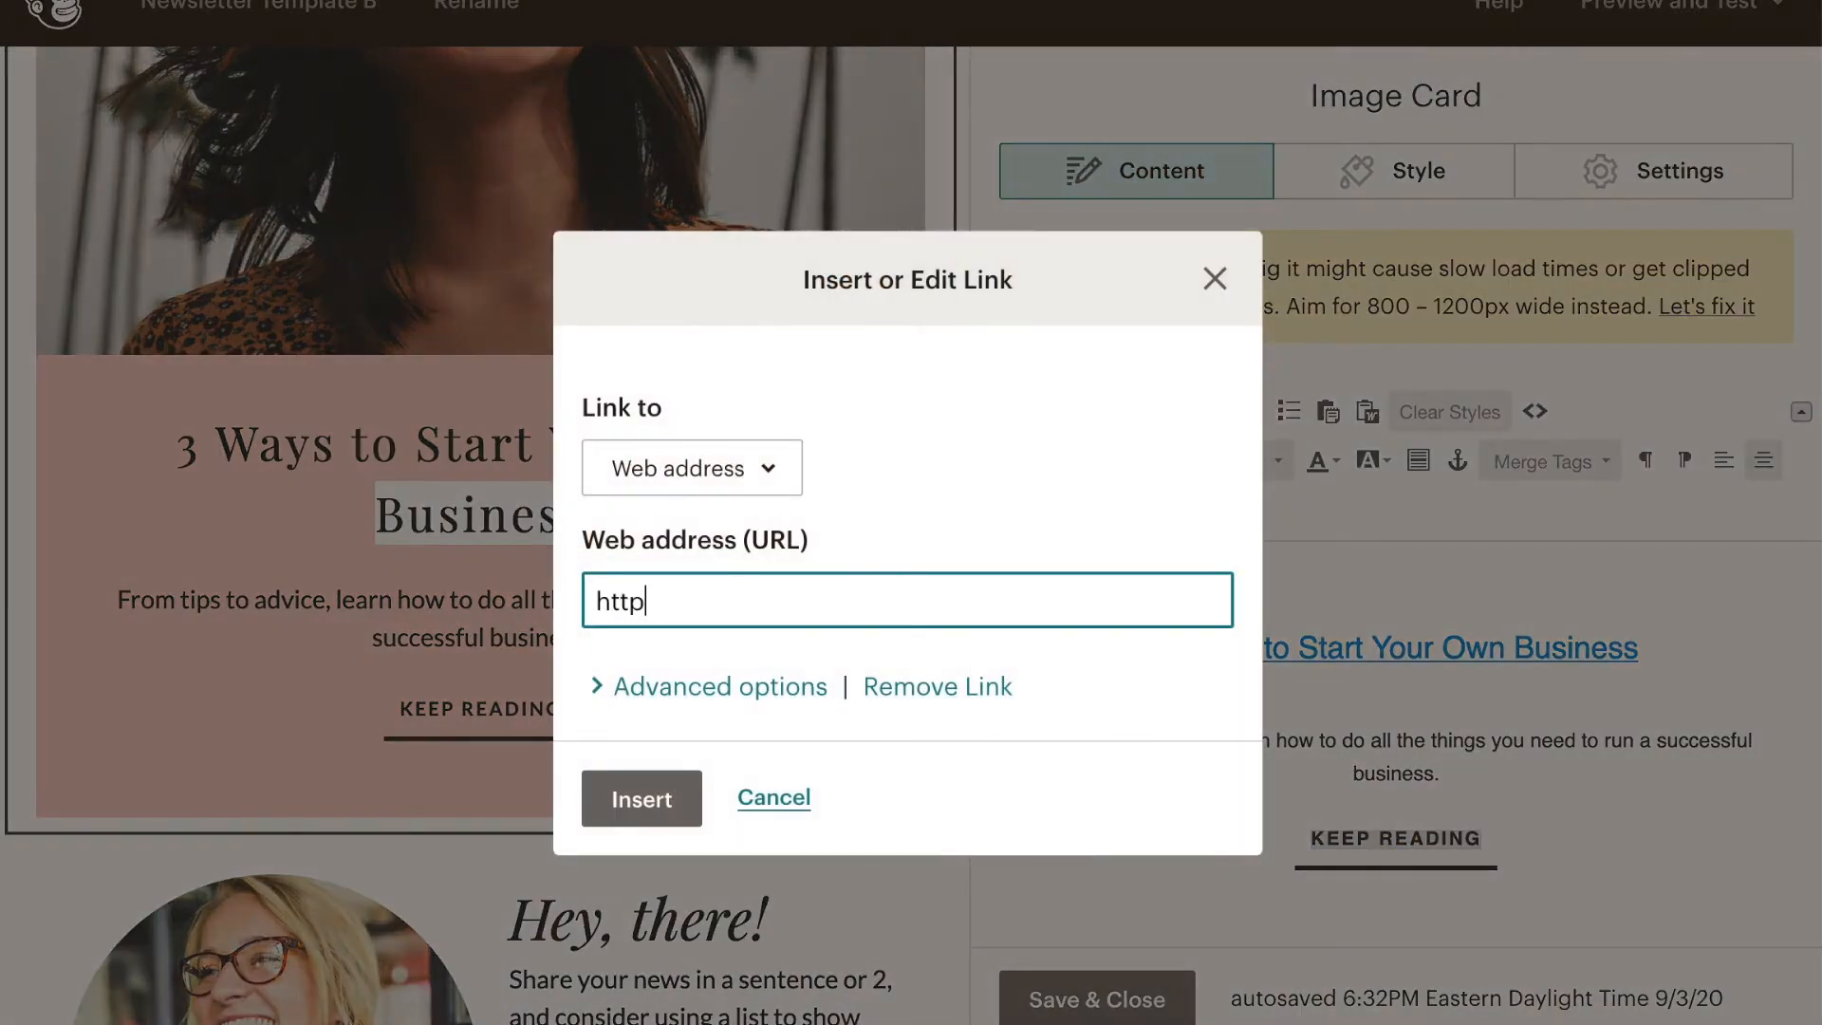
key(Return)
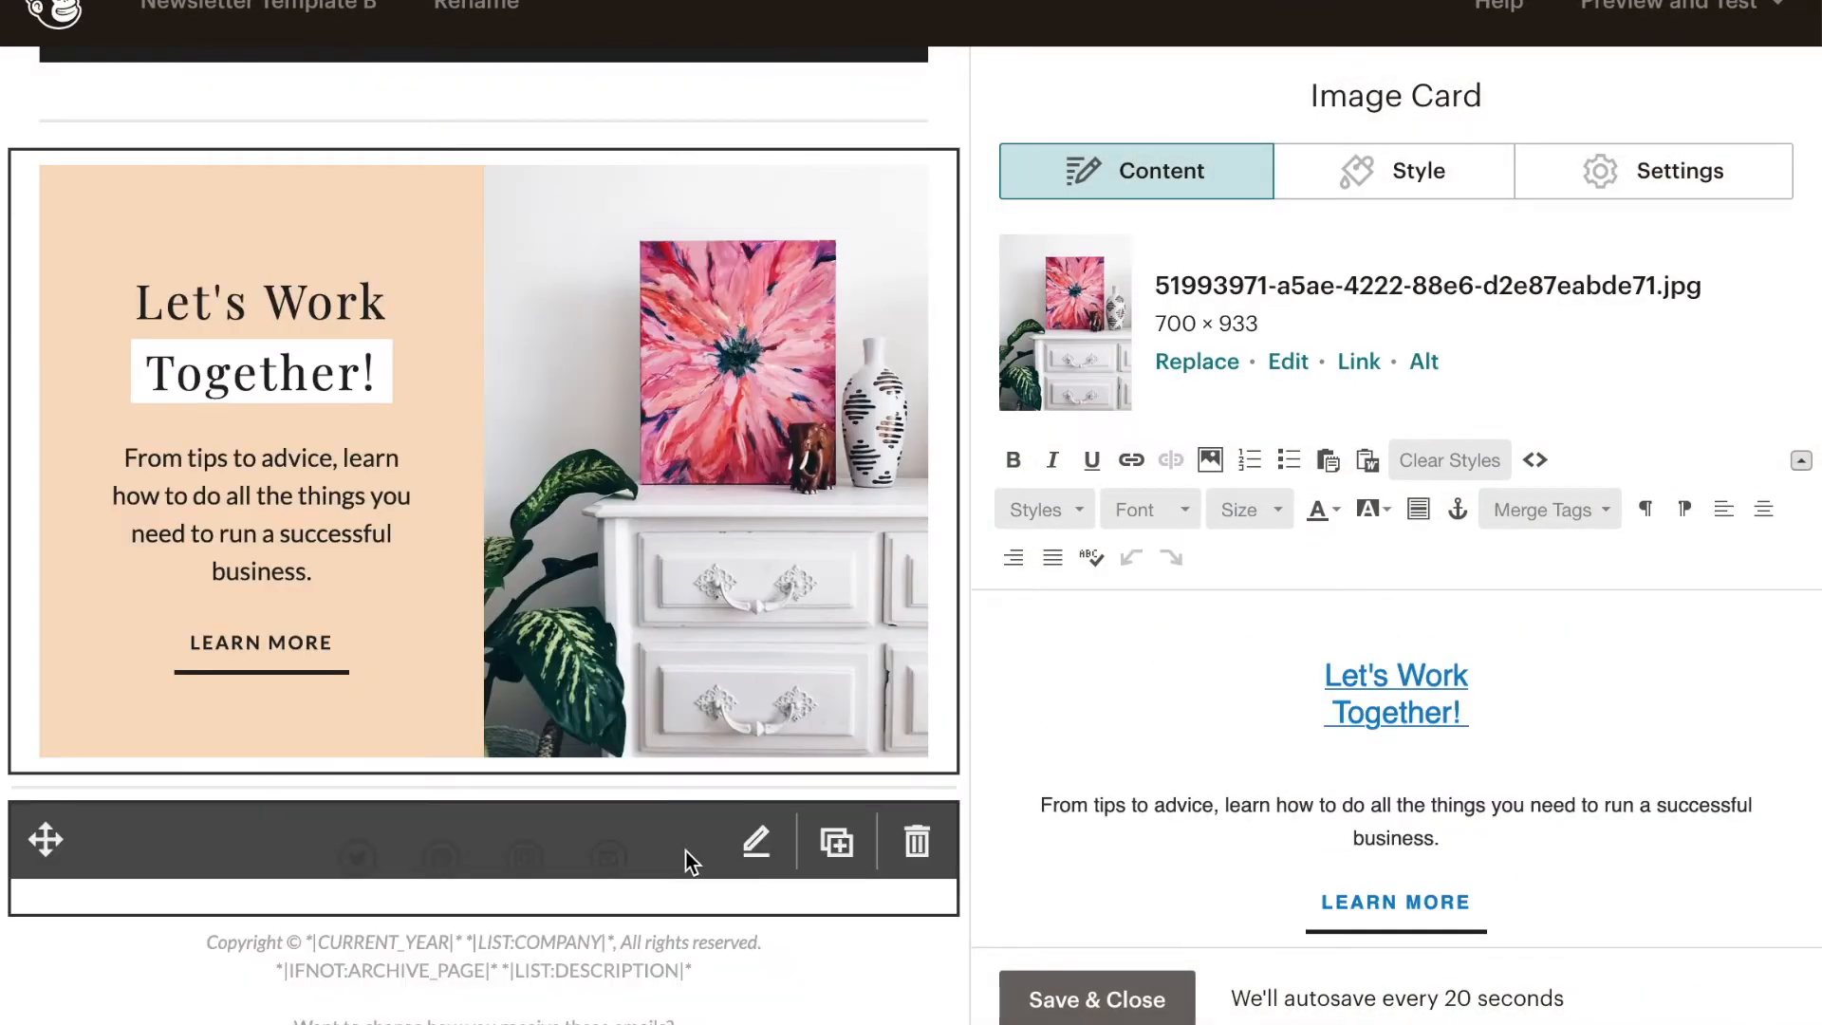
- Review the link addresses and link text of the networks in the Social Follow block and save the block
click(681, 852)
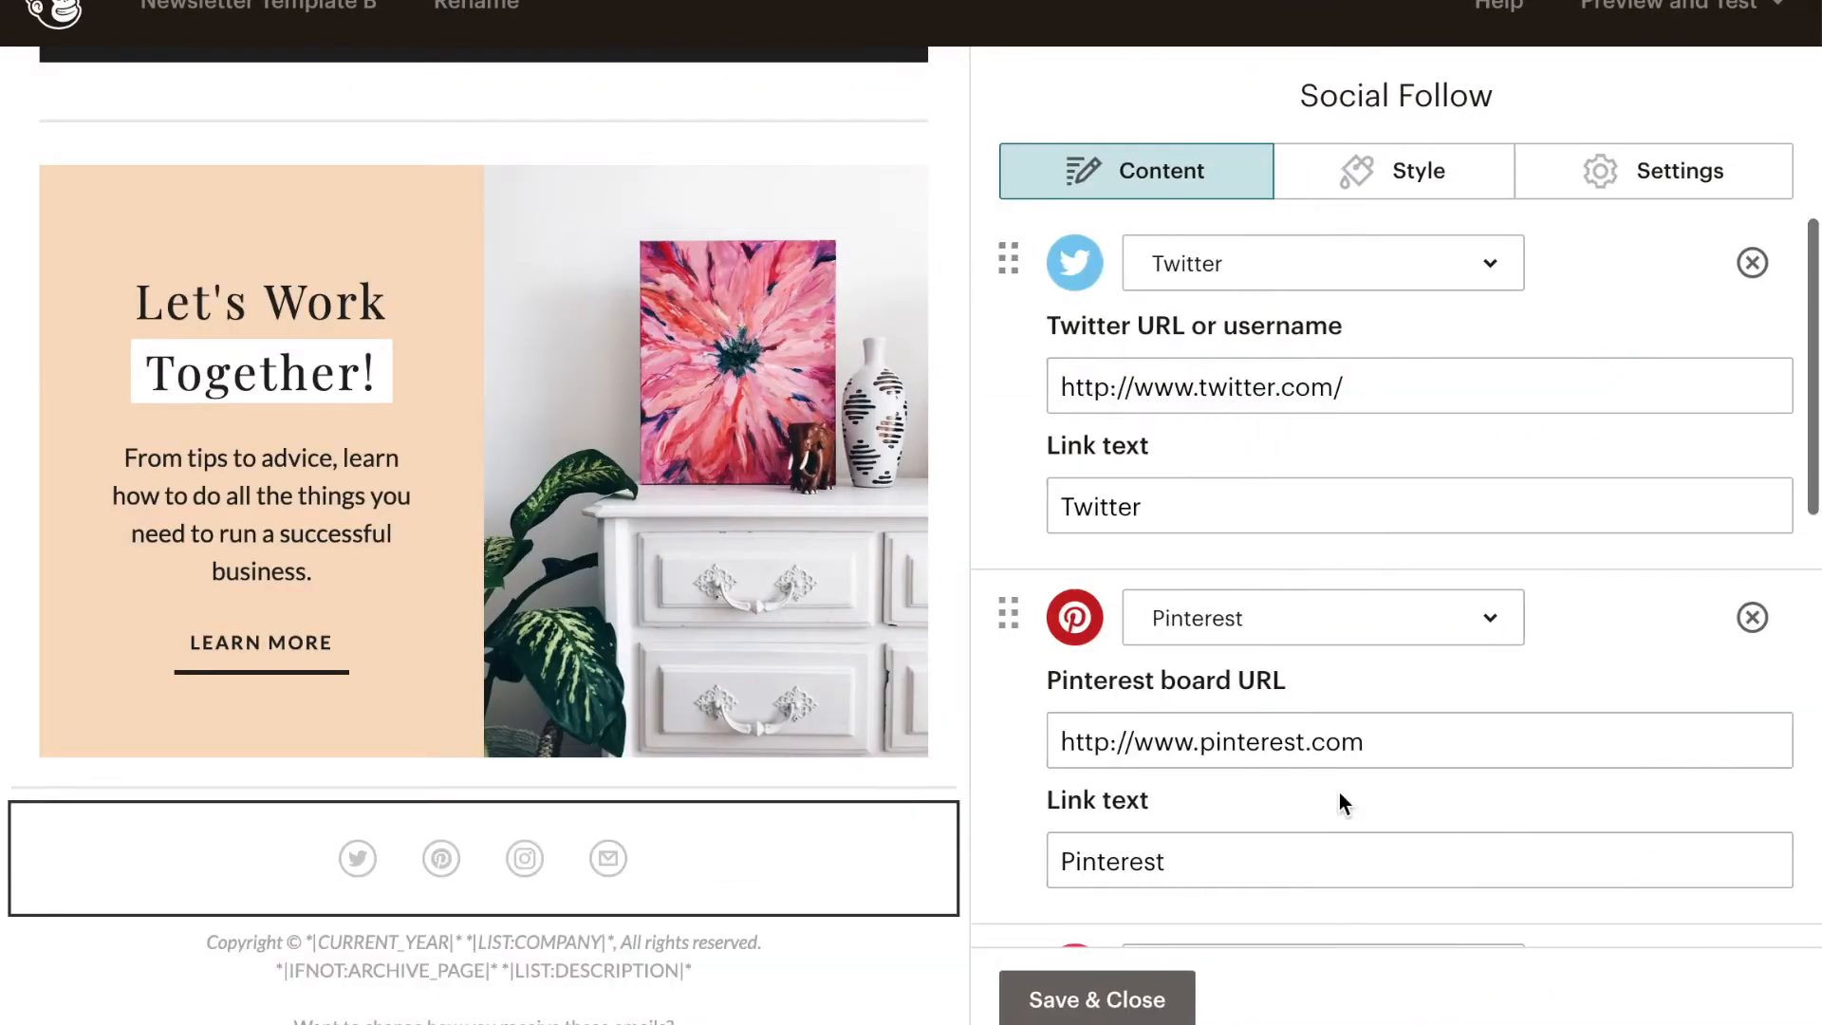
scroll(1344, 803, down, 10)
scroll(657, 544, up, 10)
scroll(656, 557, up, 5)
click(1049, 1001)
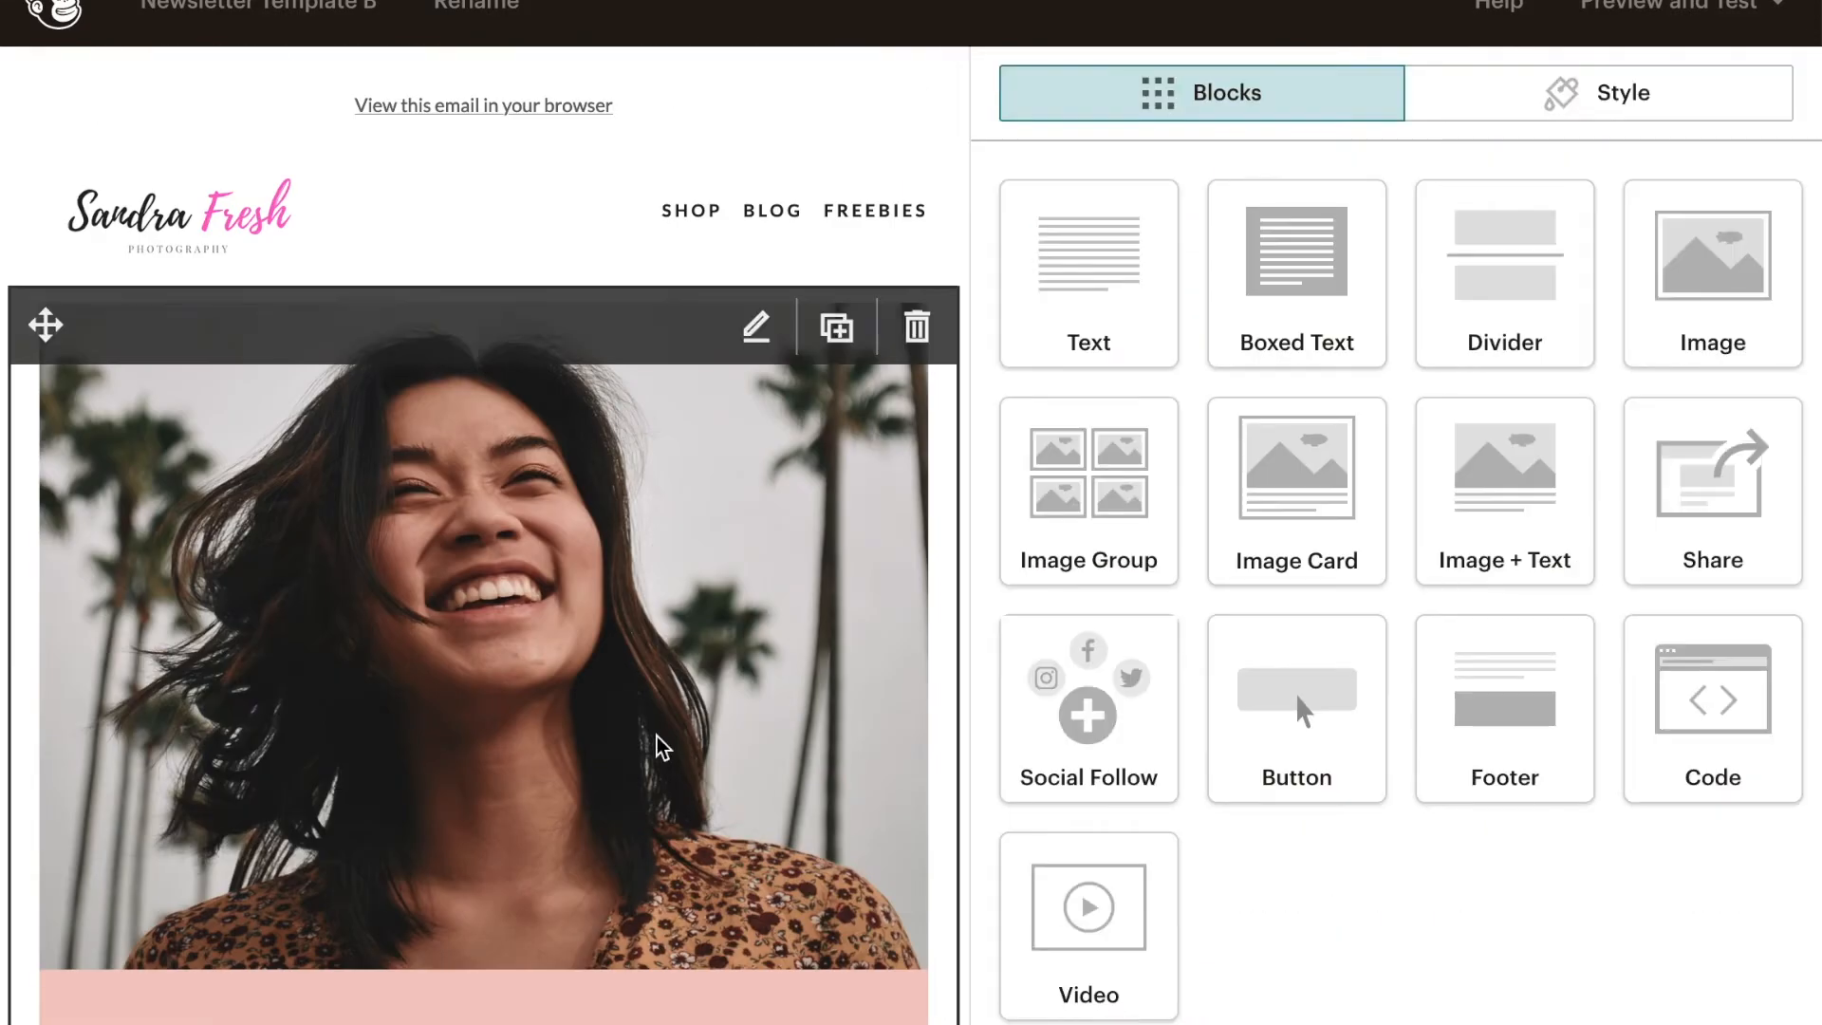
- Remove the card background color from the "3 Ways to Start Your Own Business" image card
scroll(661, 746, down, 10)
scroll(651, 748, up, 5)
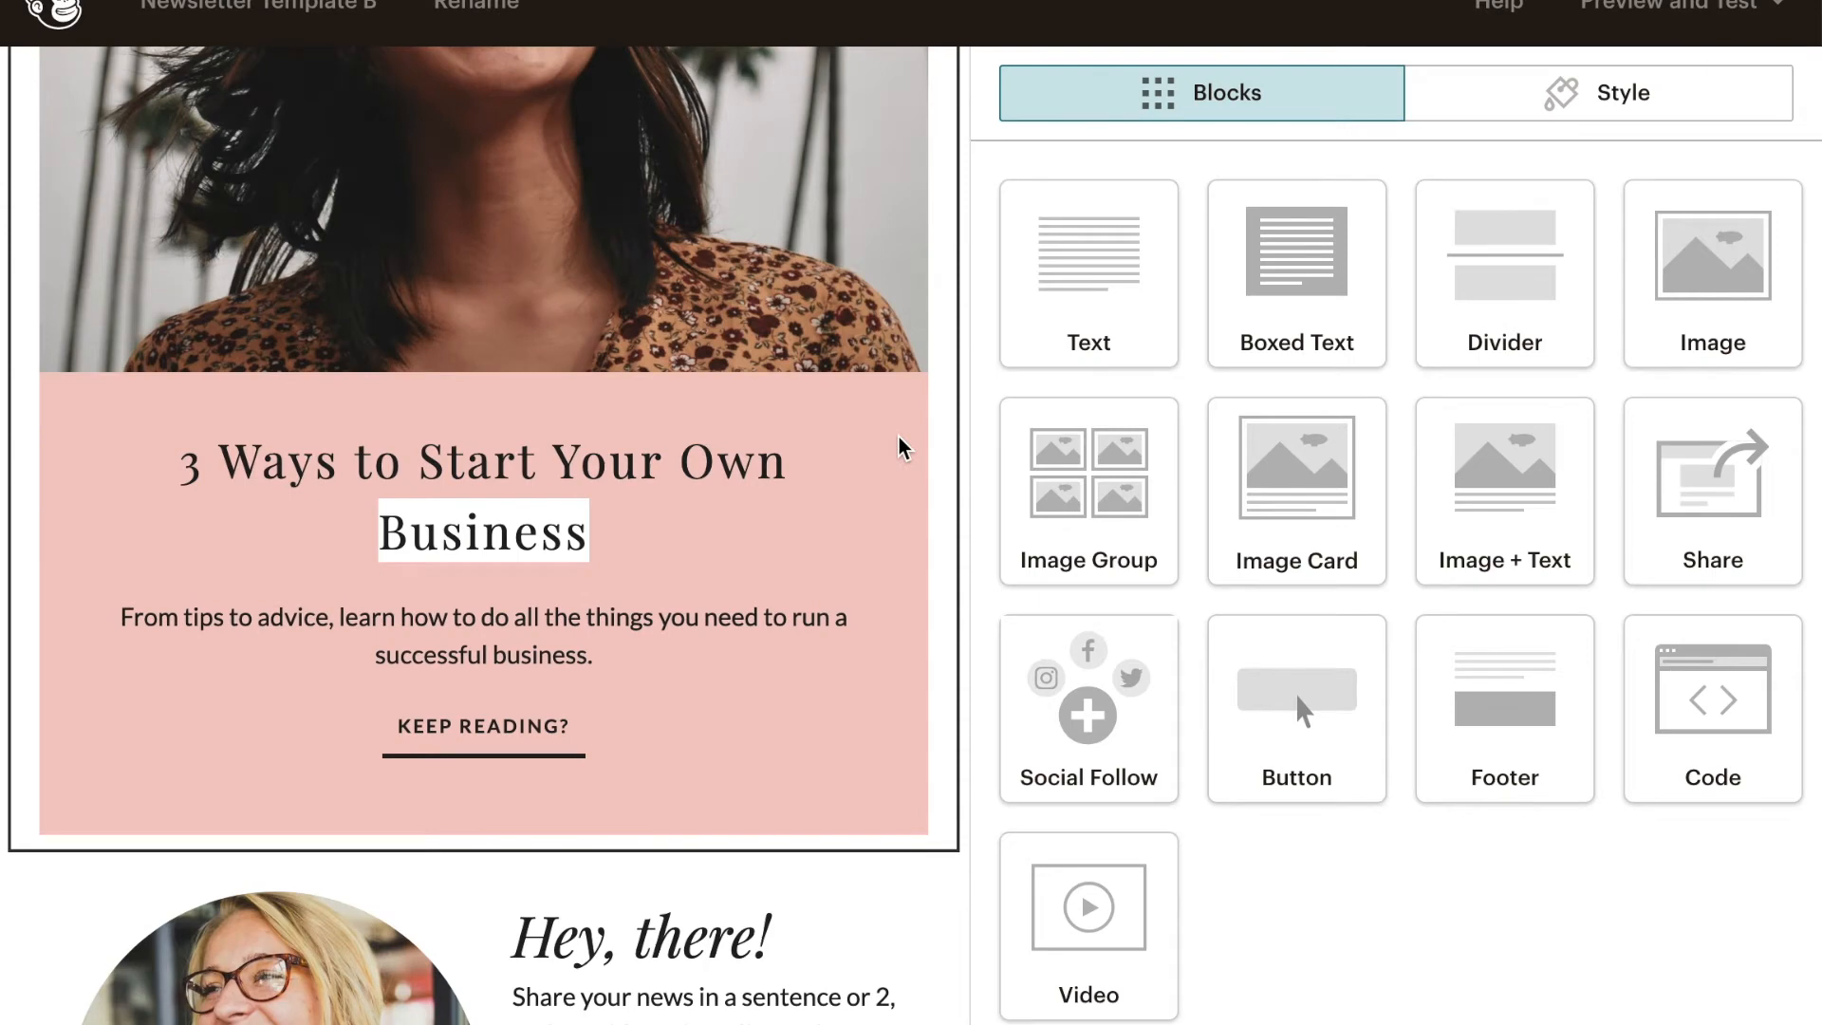
click(832, 637)
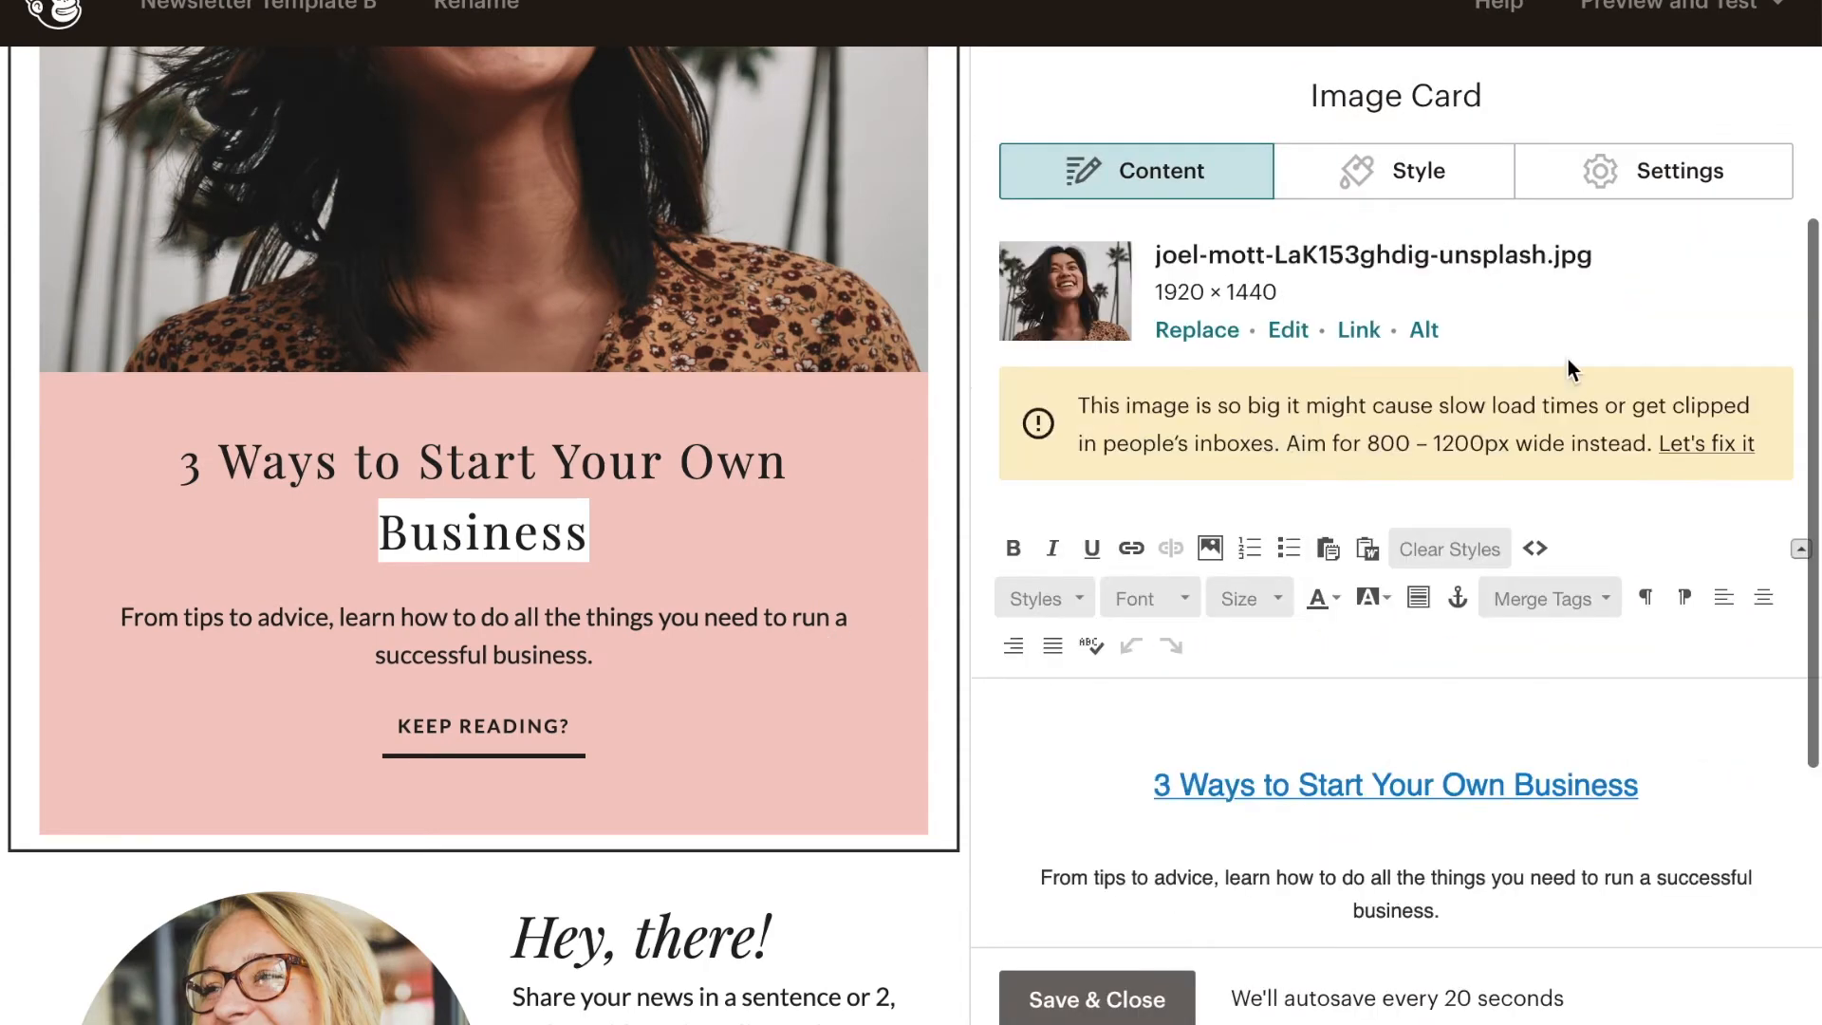
click(1414, 170)
scroll(1423, 655, down, 3)
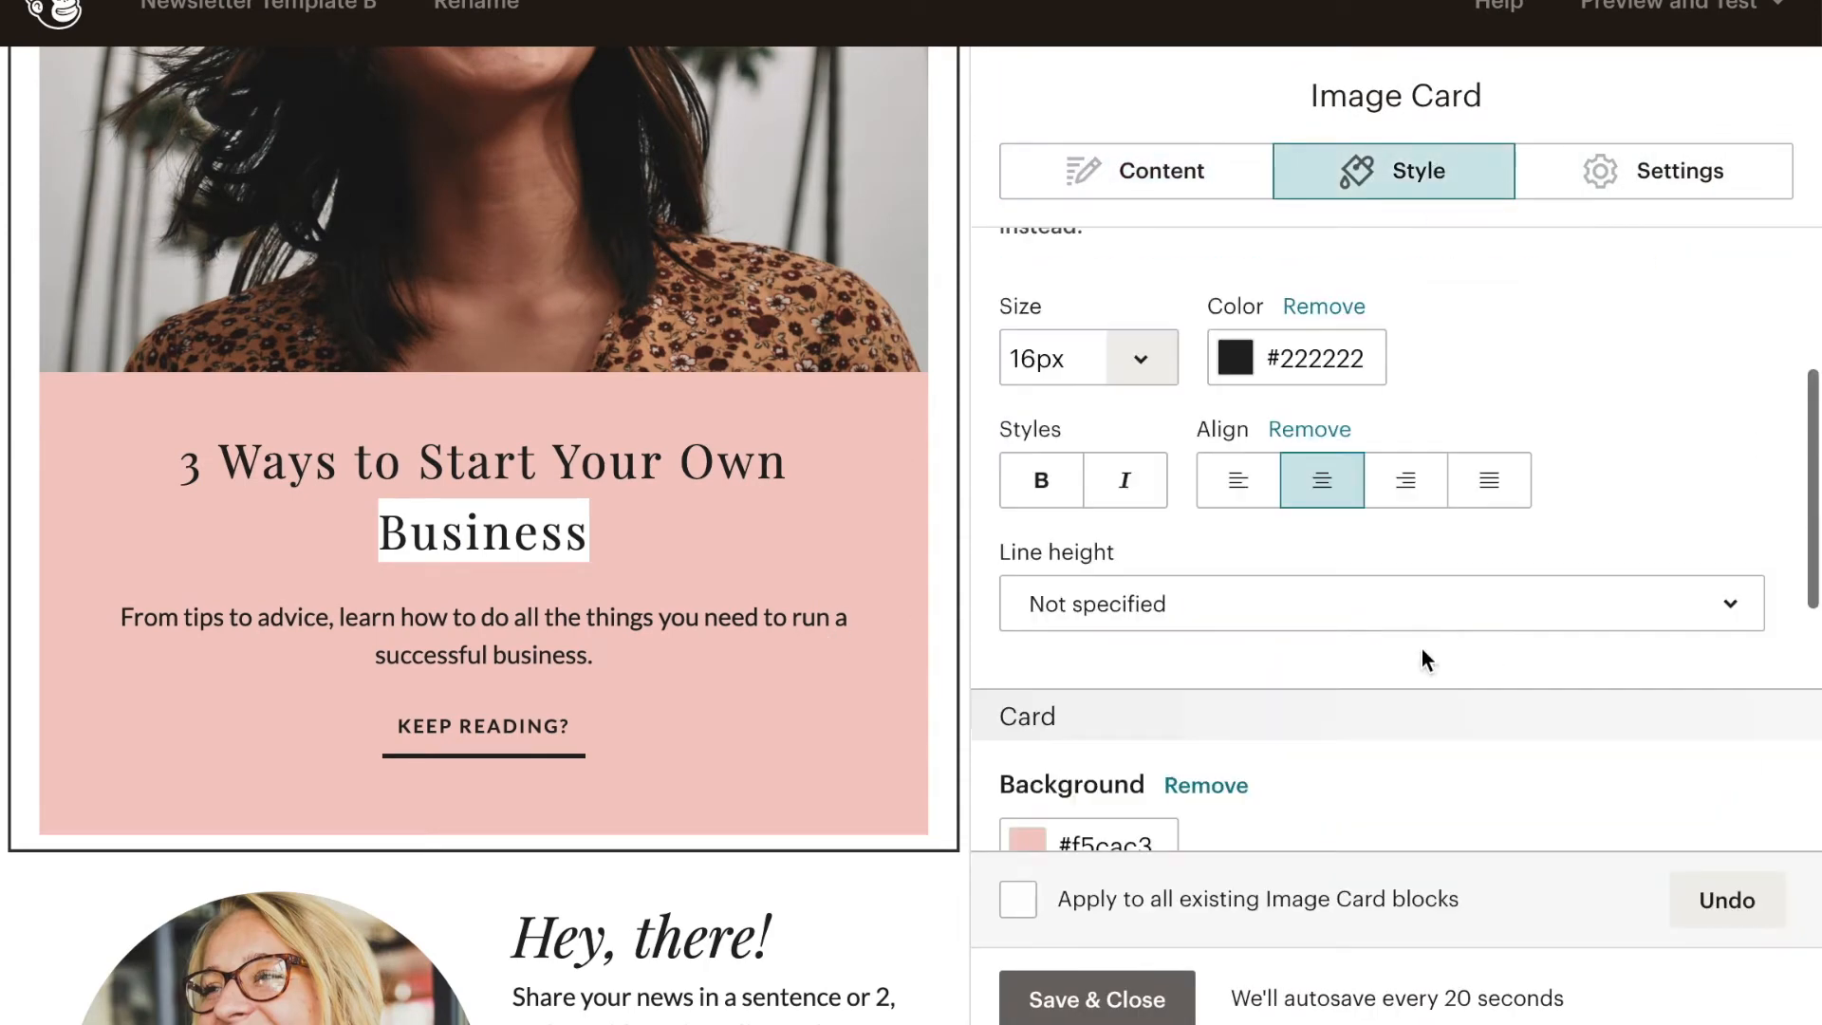
scroll(1424, 658, down, 5)
scroll(1419, 658, up, 4)
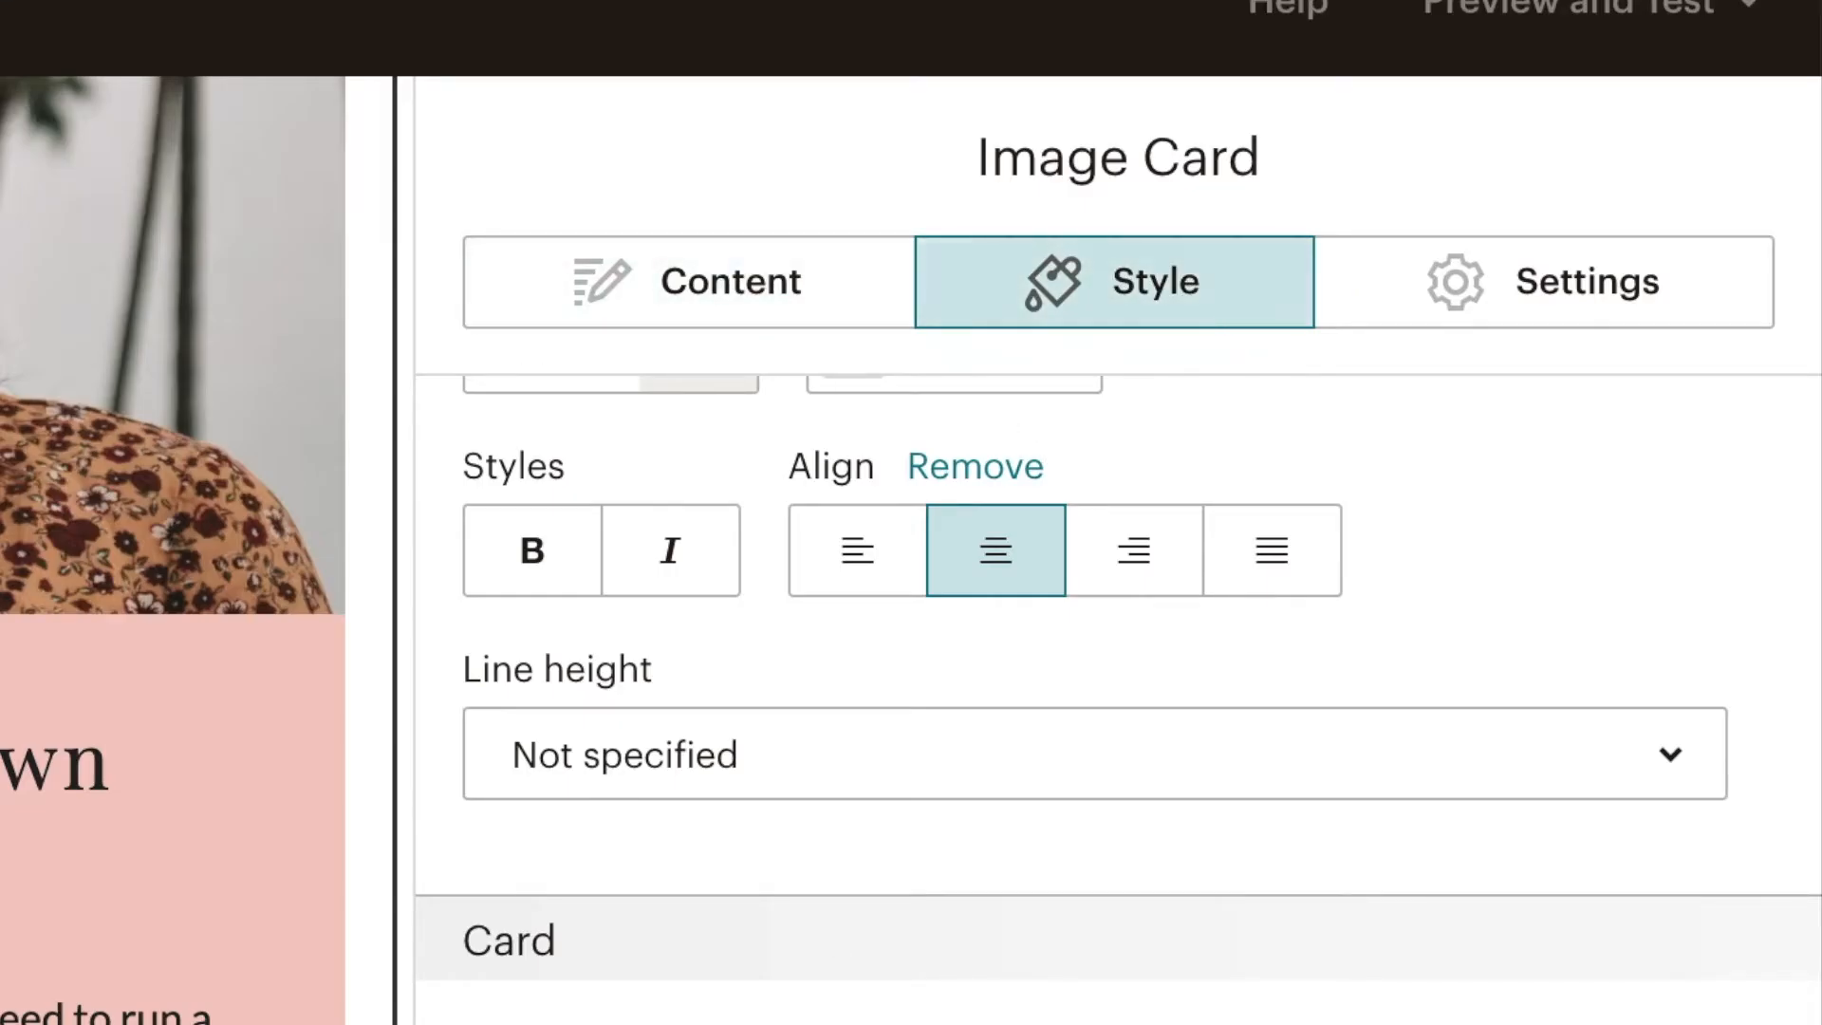
scroll(1118, 664, down, 2)
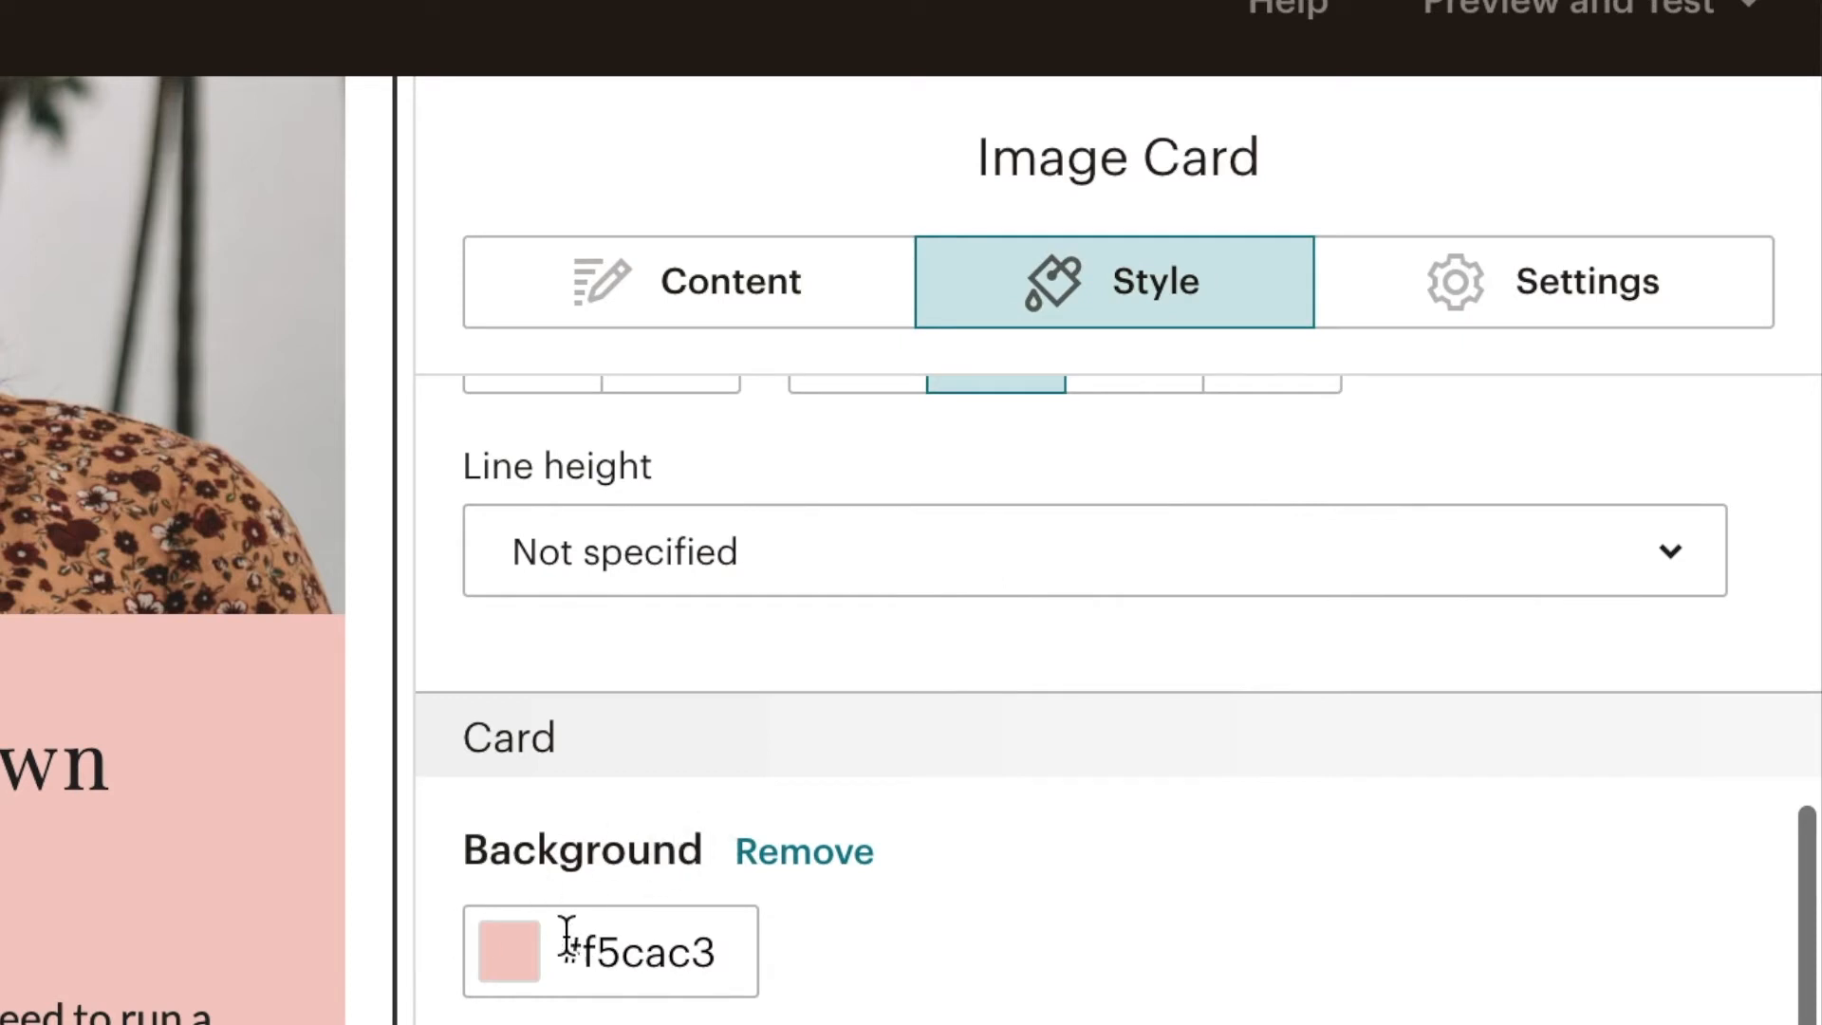
click(808, 854)
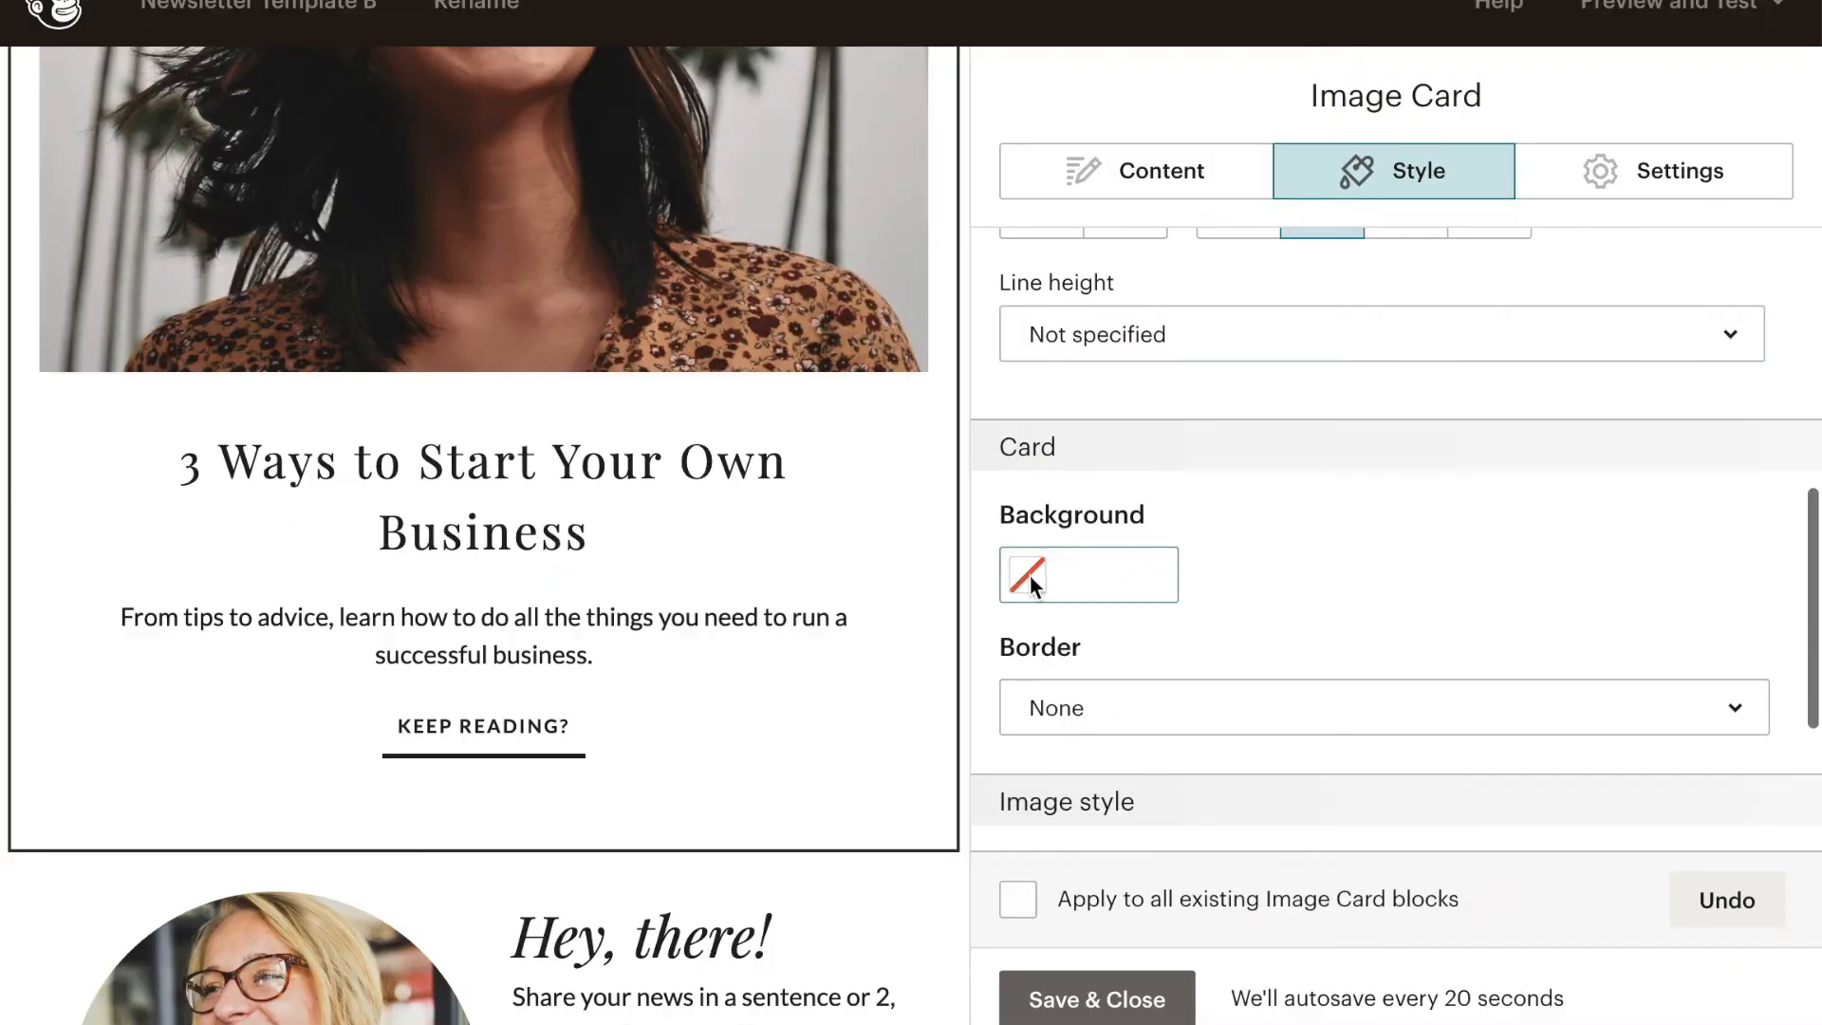
- Set the image card's background color to light gray #e4e6e4 and save the block
click(1028, 573)
click(1029, 577)
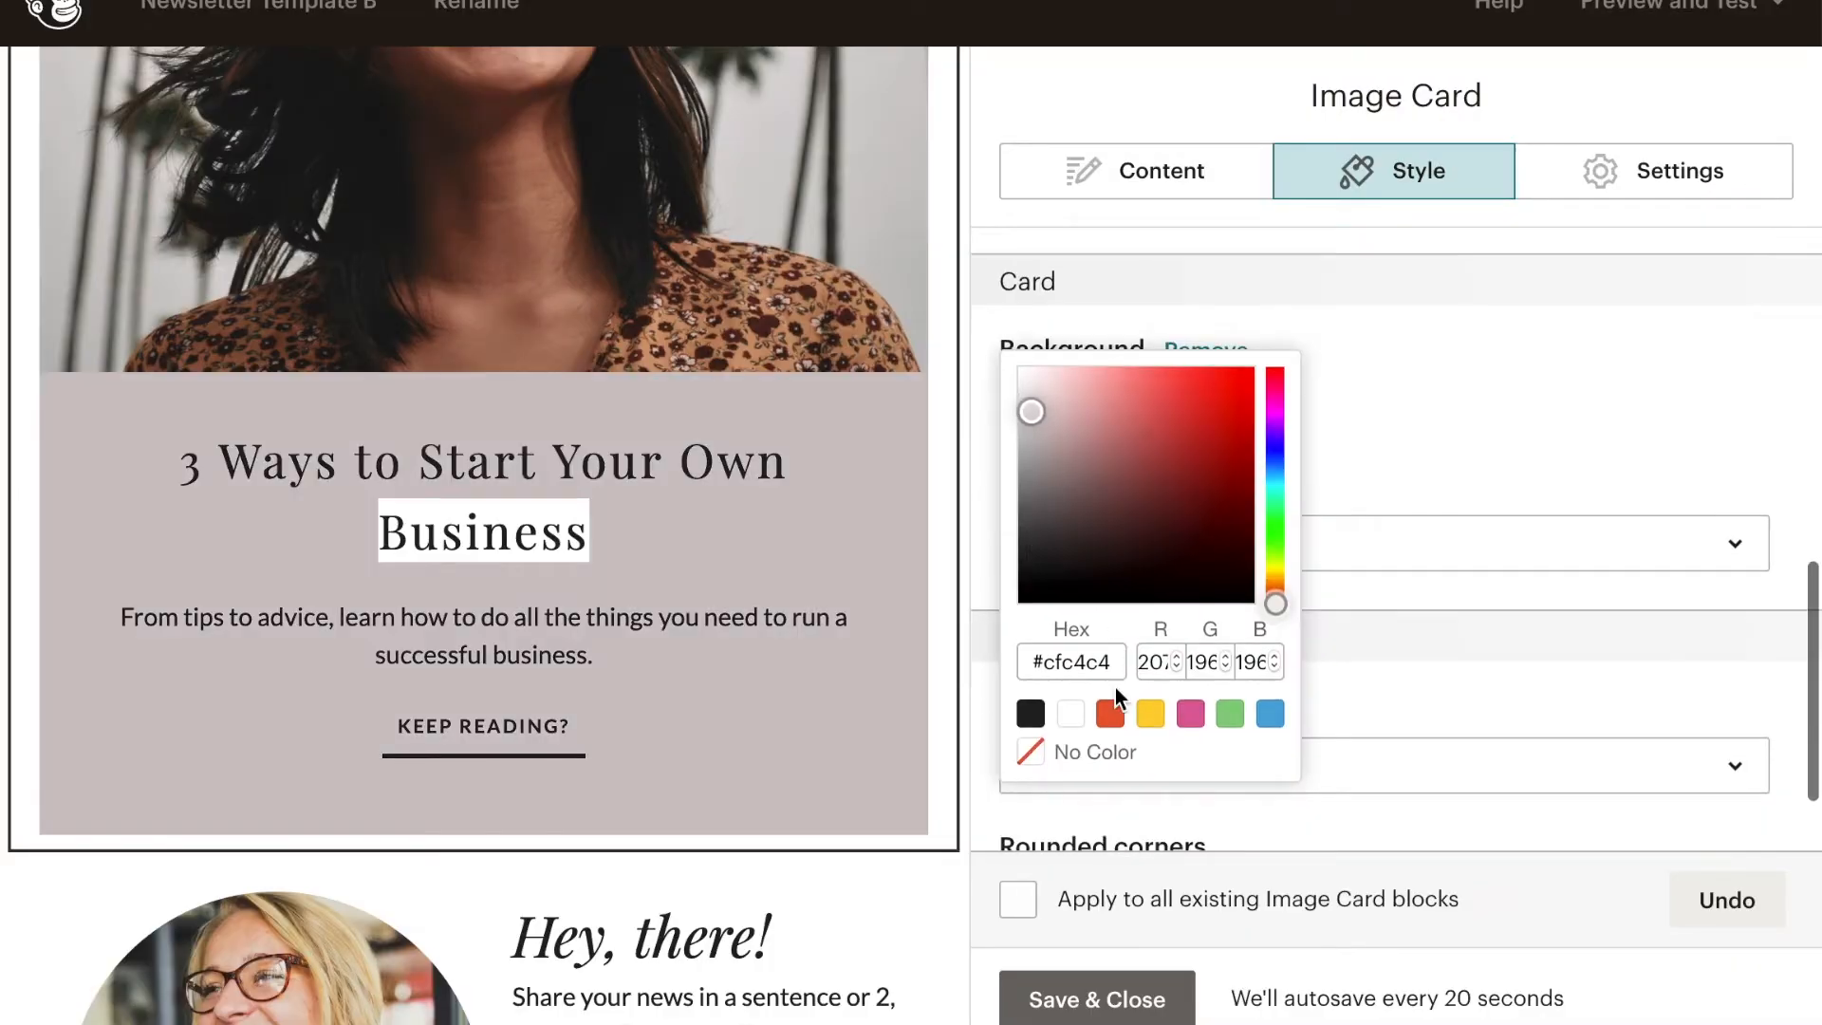
drag(1179, 572, 1103, 382)
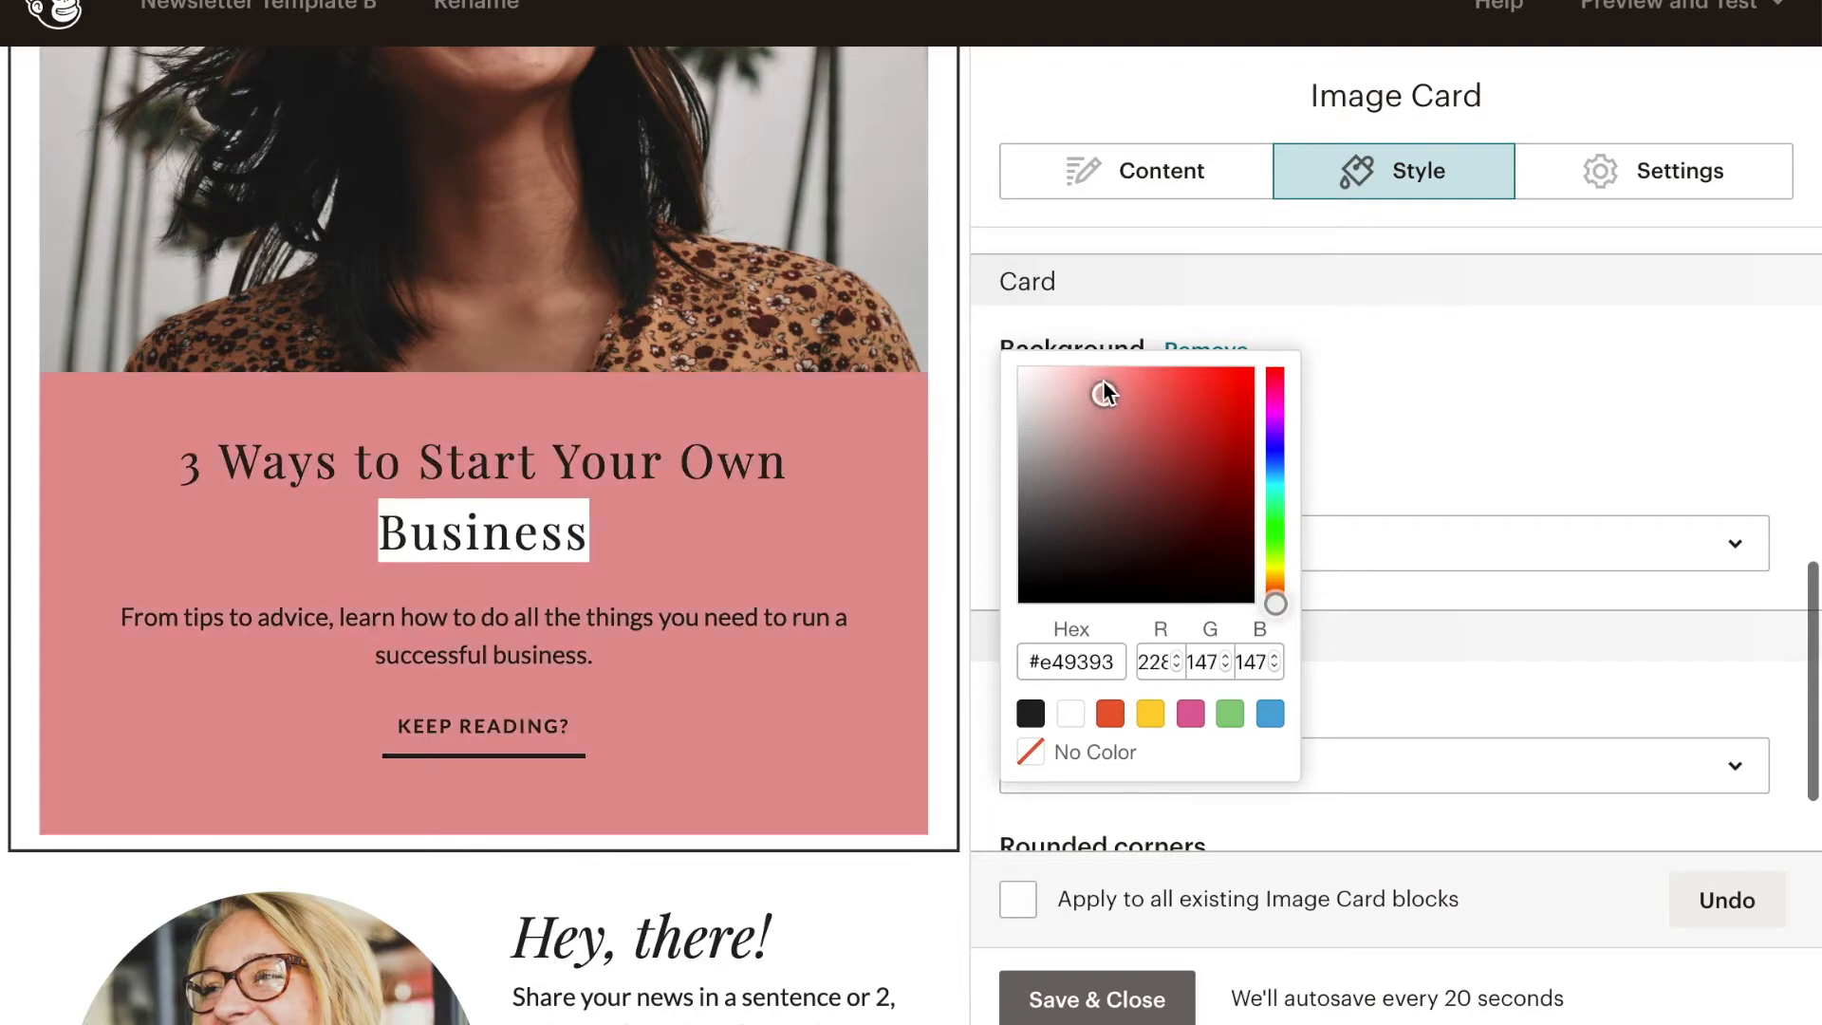
click(1231, 721)
mouse_move(1130, 487)
mouse_down()
mouse_move(1062, 371)
mouse_move(1053, 418)
mouse_move(1021, 390)
mouse_up()
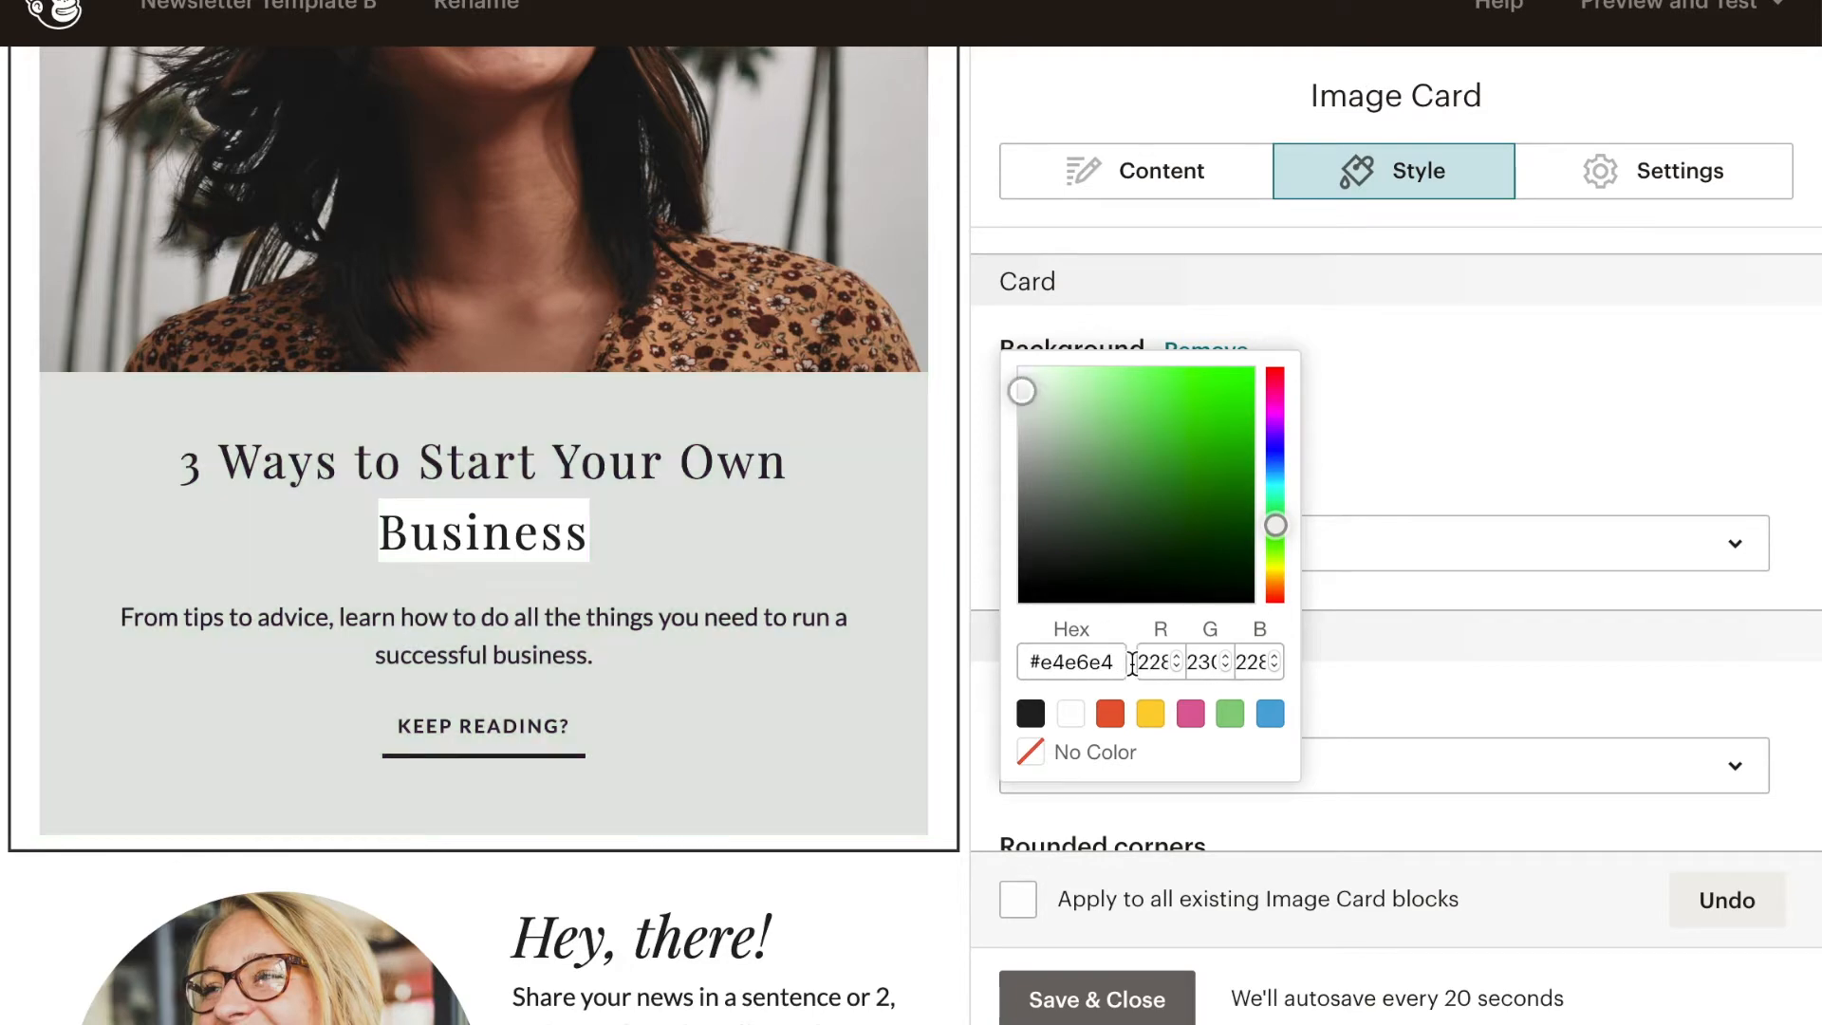
click(1375, 505)
scroll(663, 531, up, 6)
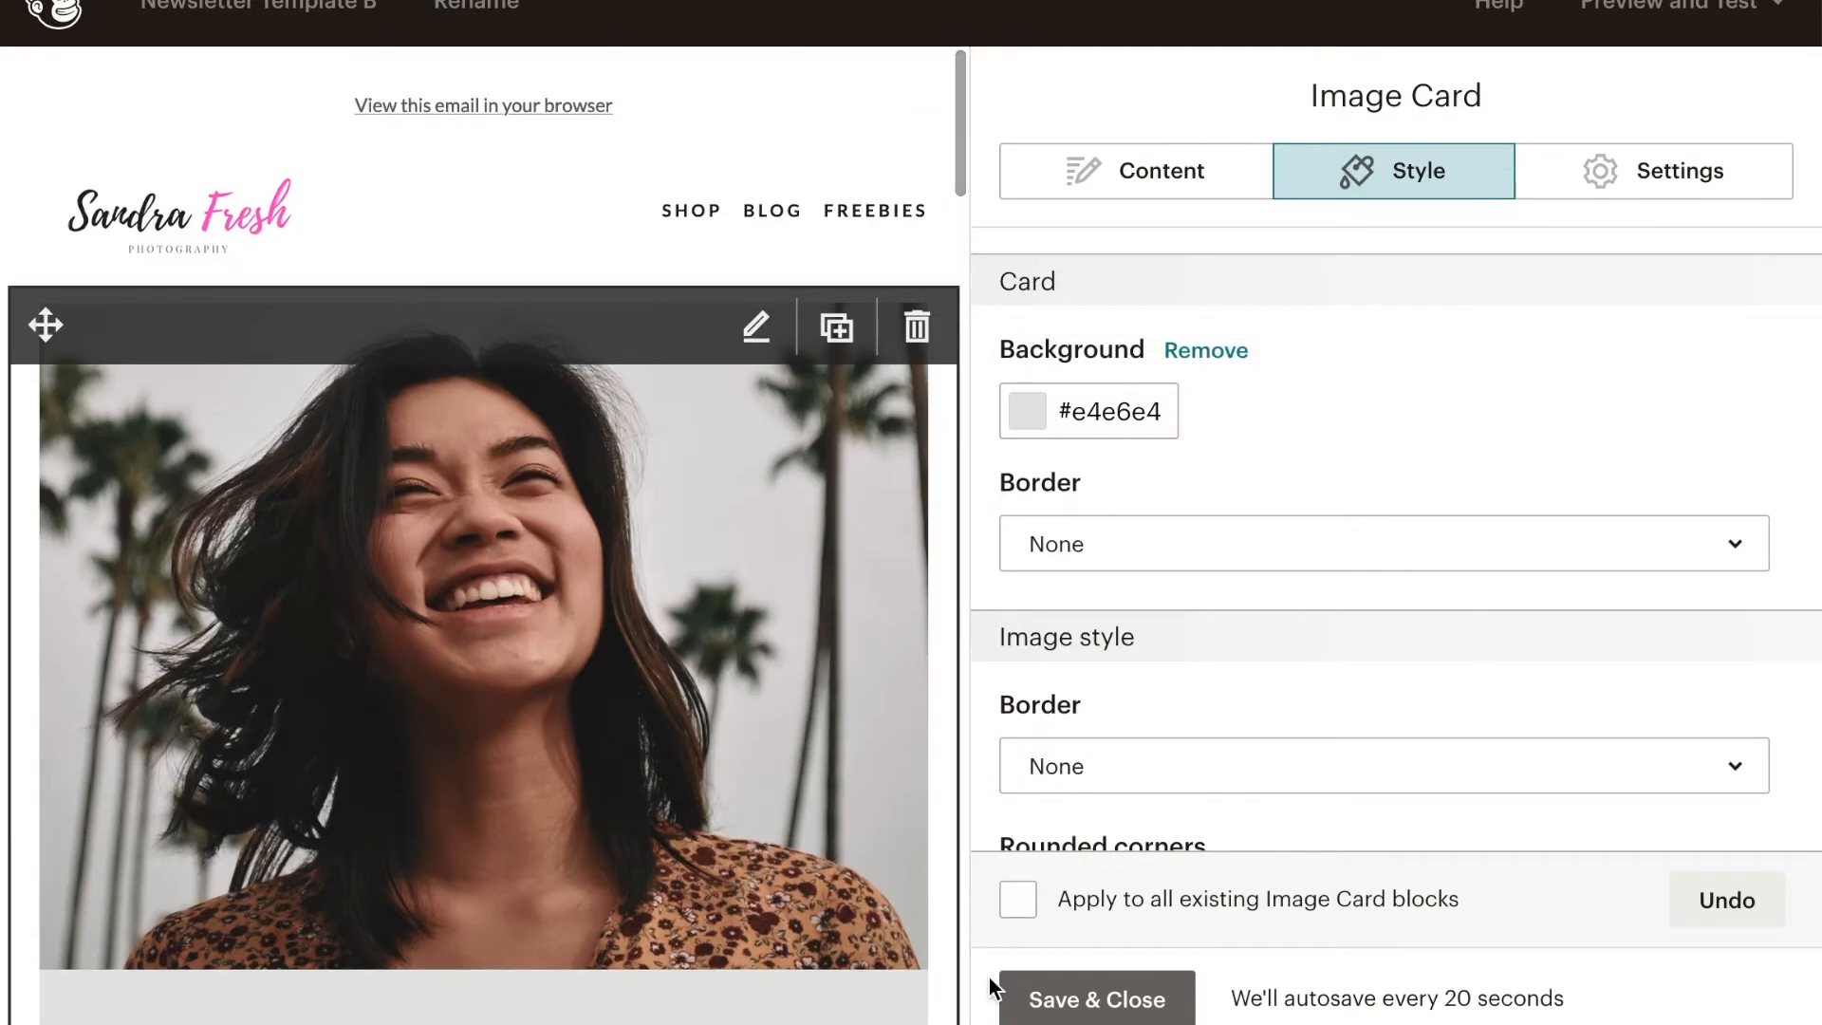
click(1097, 999)
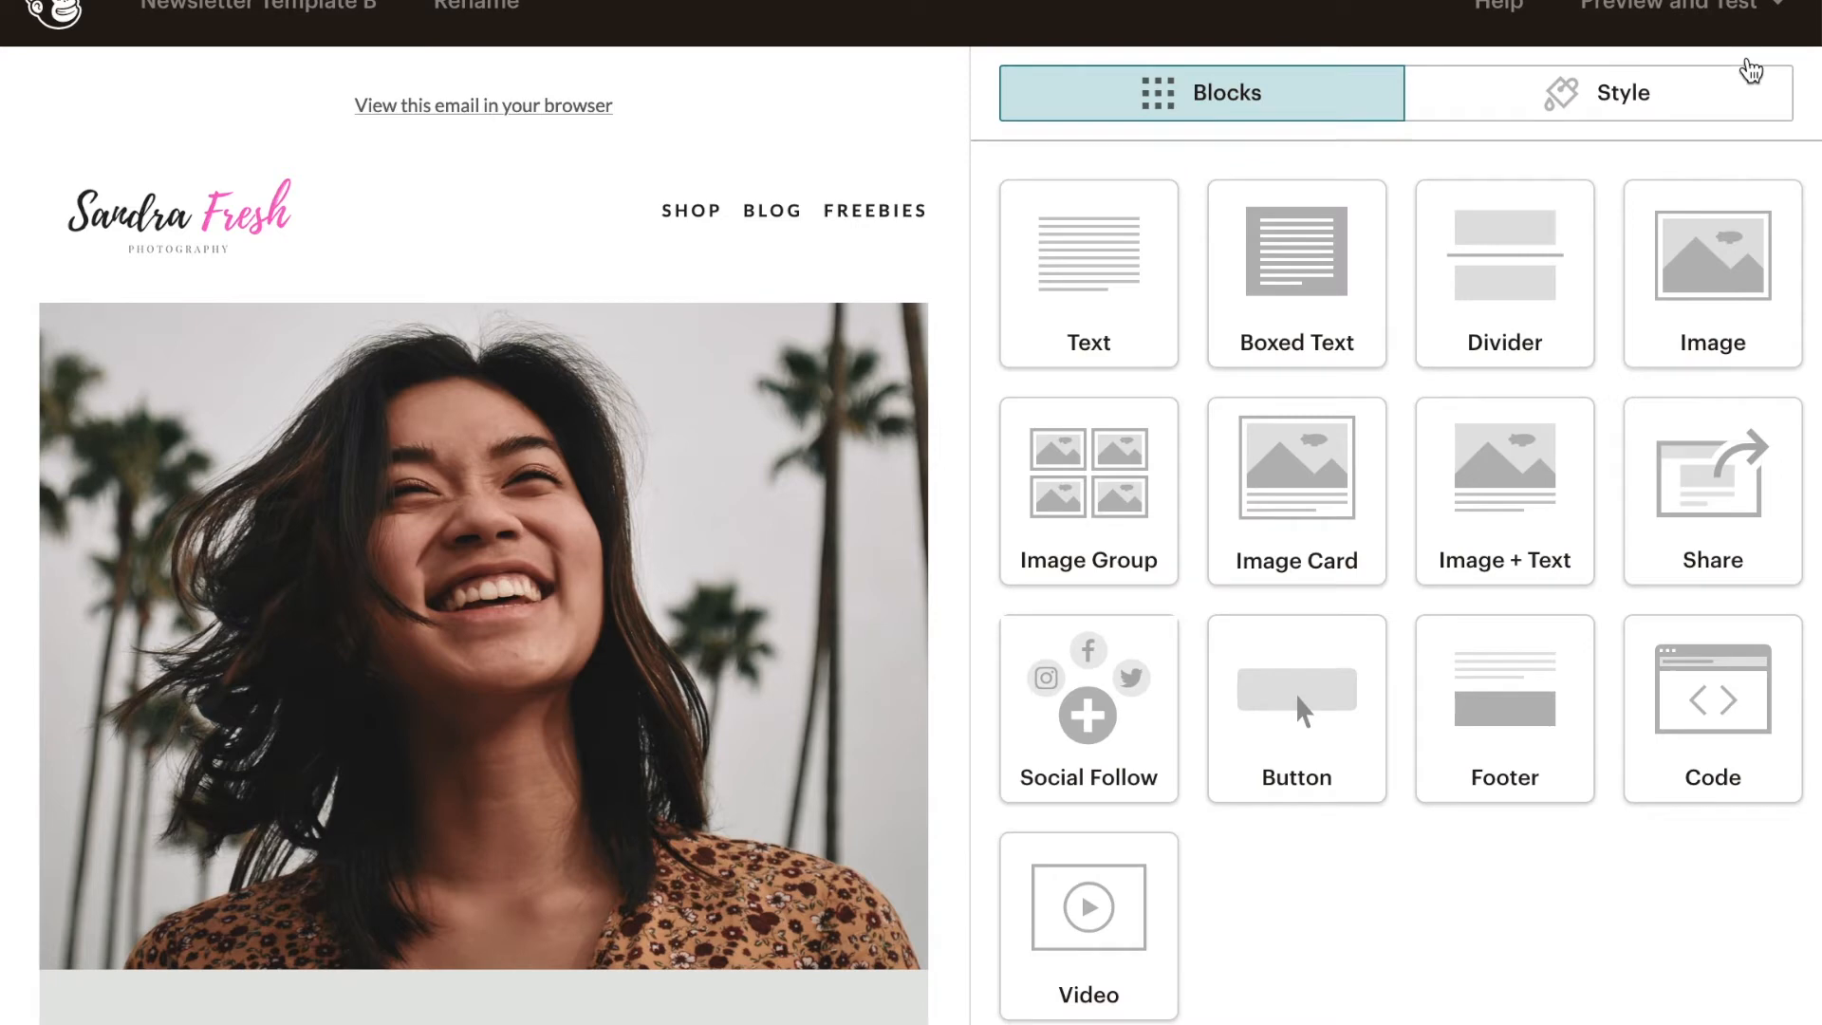
- Preview Newsletter Template B in the desktop and mobile views
click(1708, 19)
click(1598, 77)
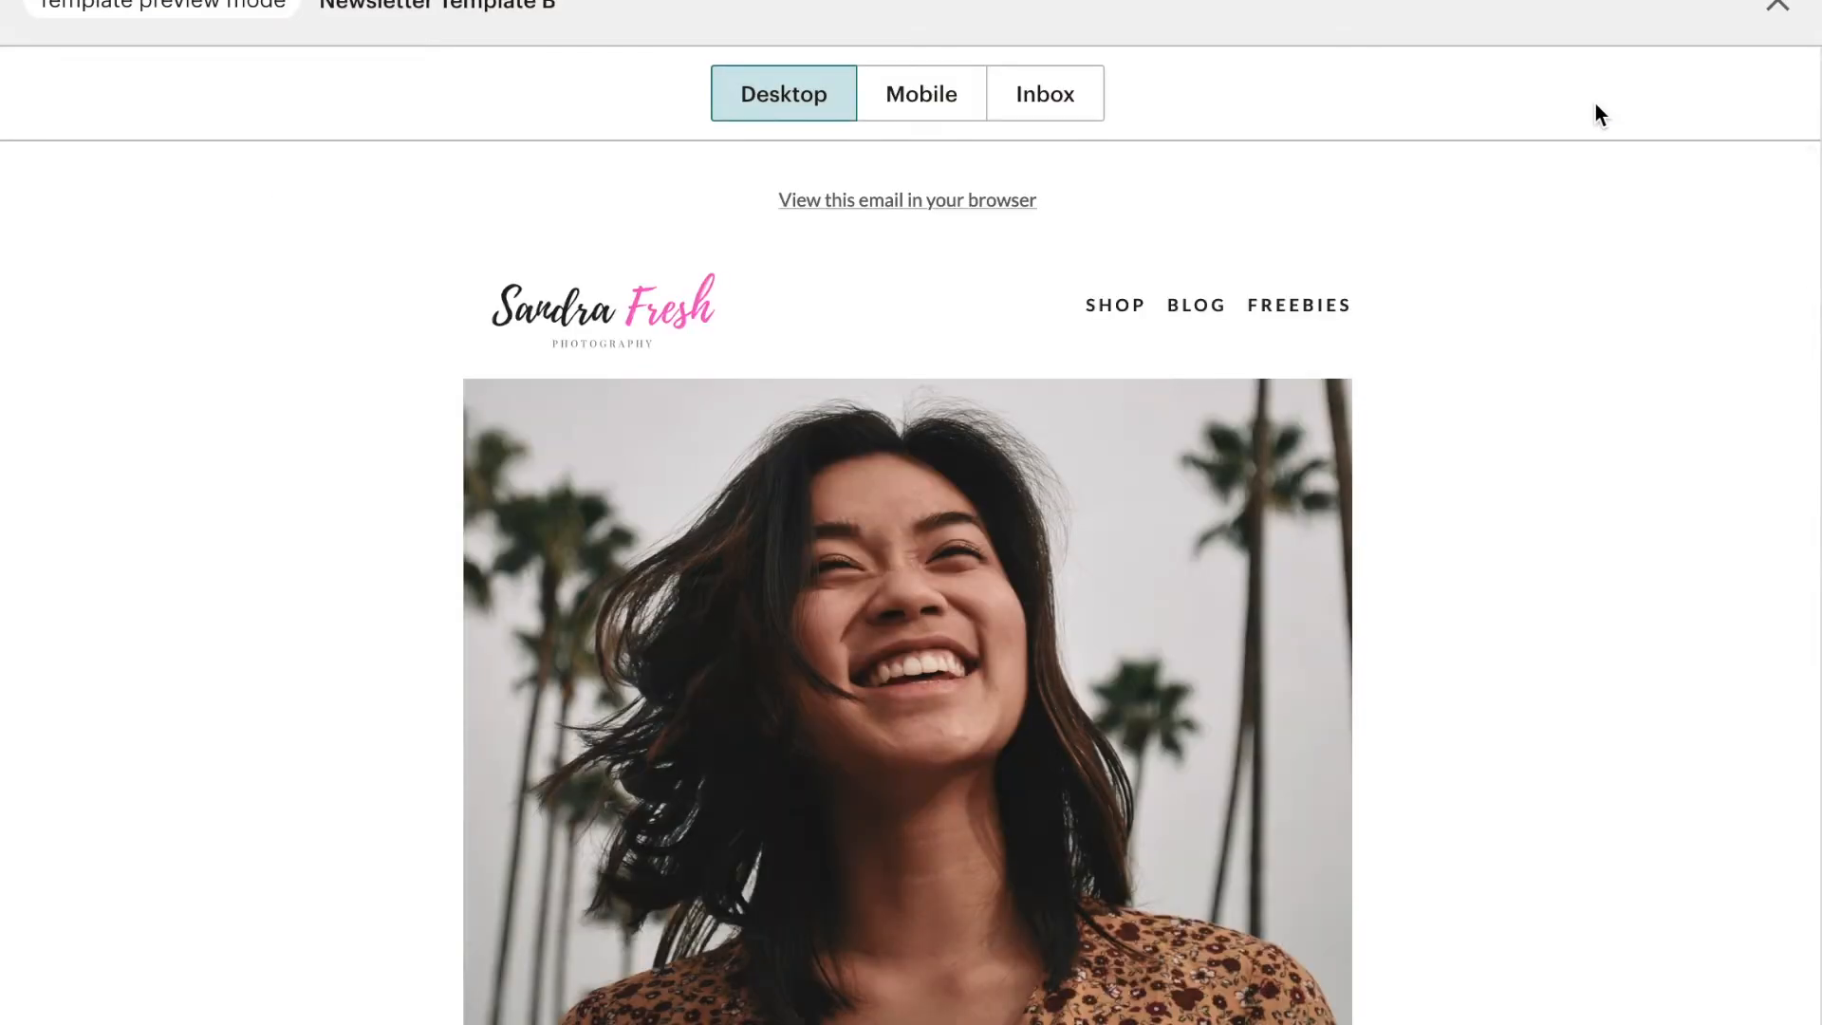
scroll(1035, 743, down, 15)
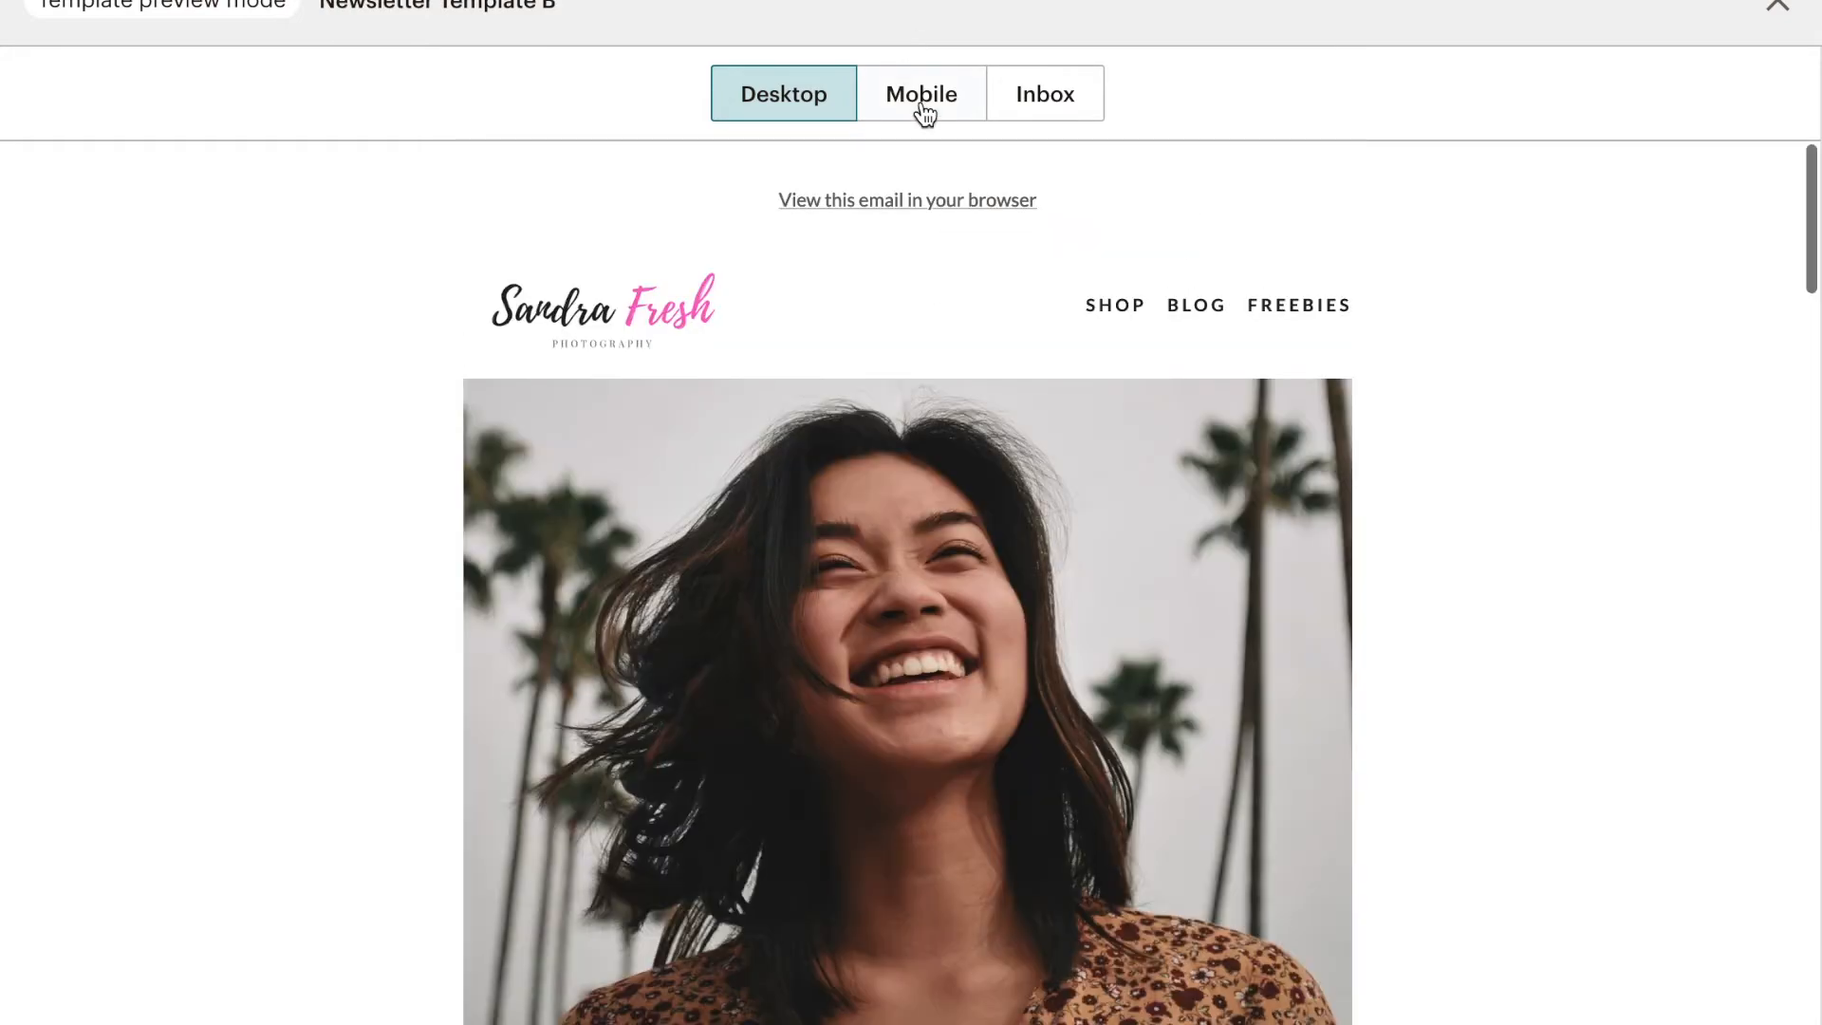
click(924, 112)
scroll(988, 860, down, 5)
scroll(987, 861, up, 10)
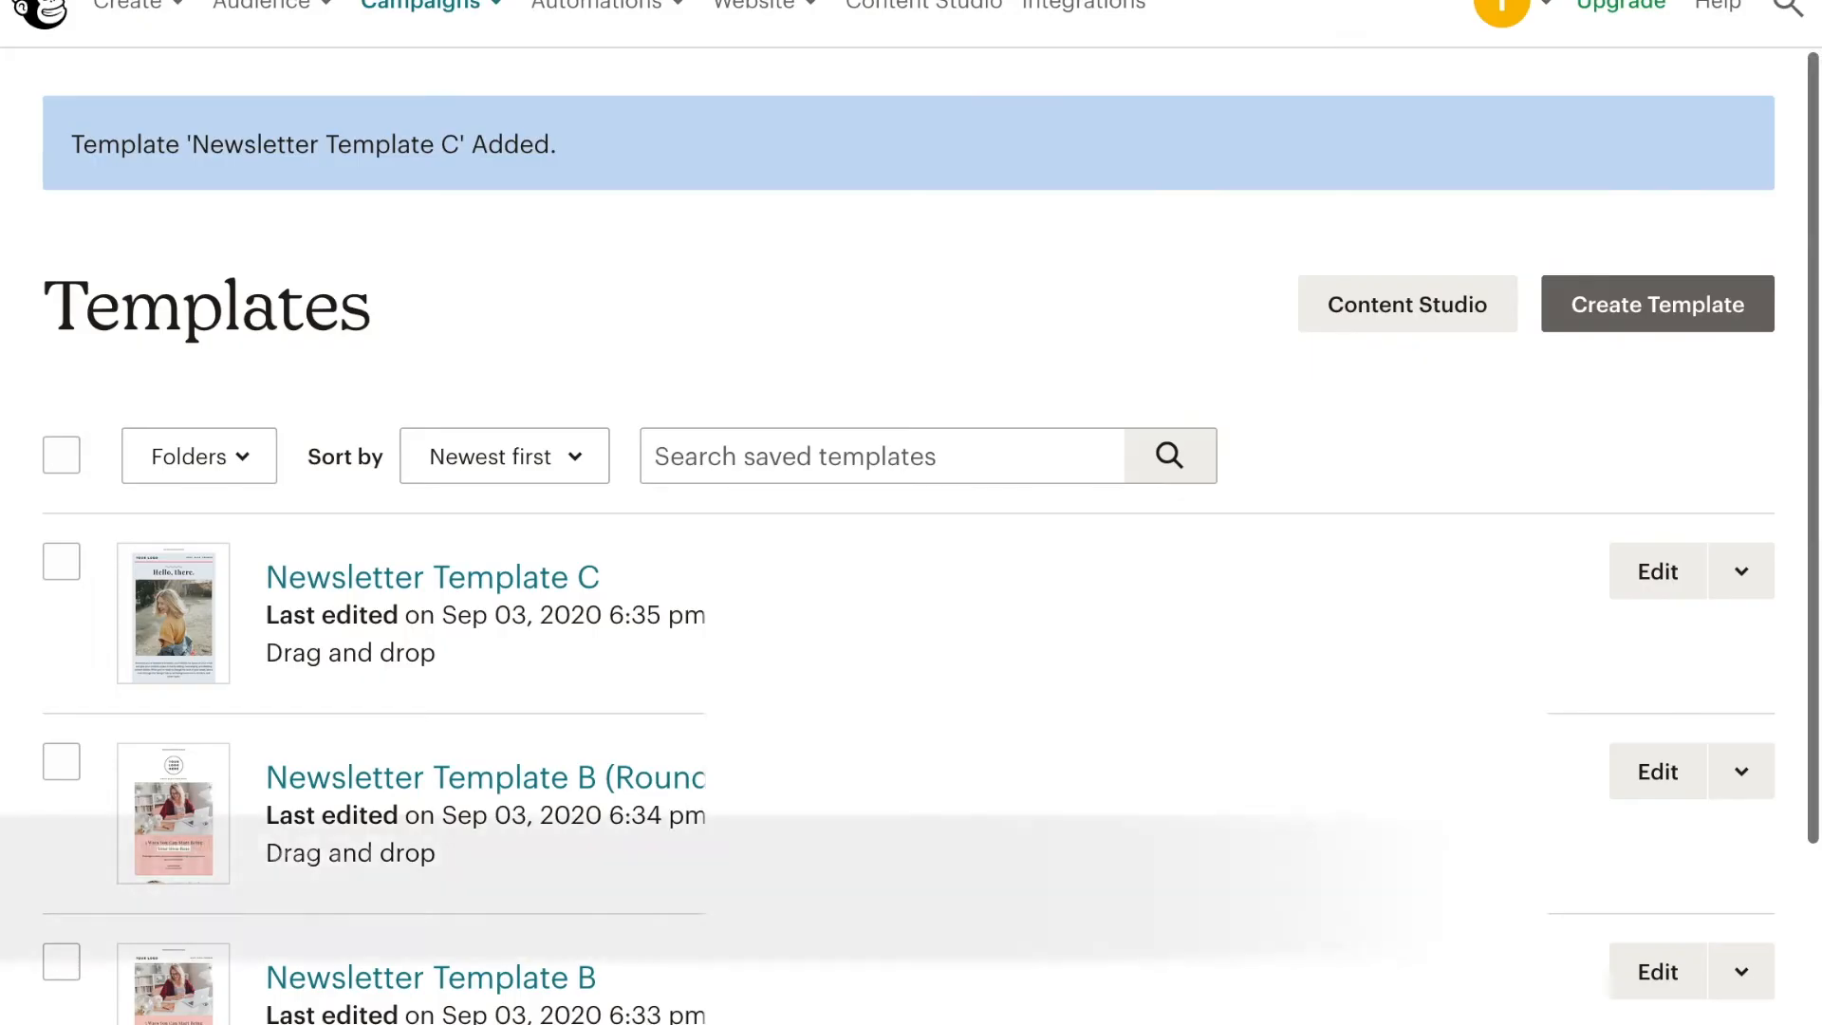
click(1657, 571)
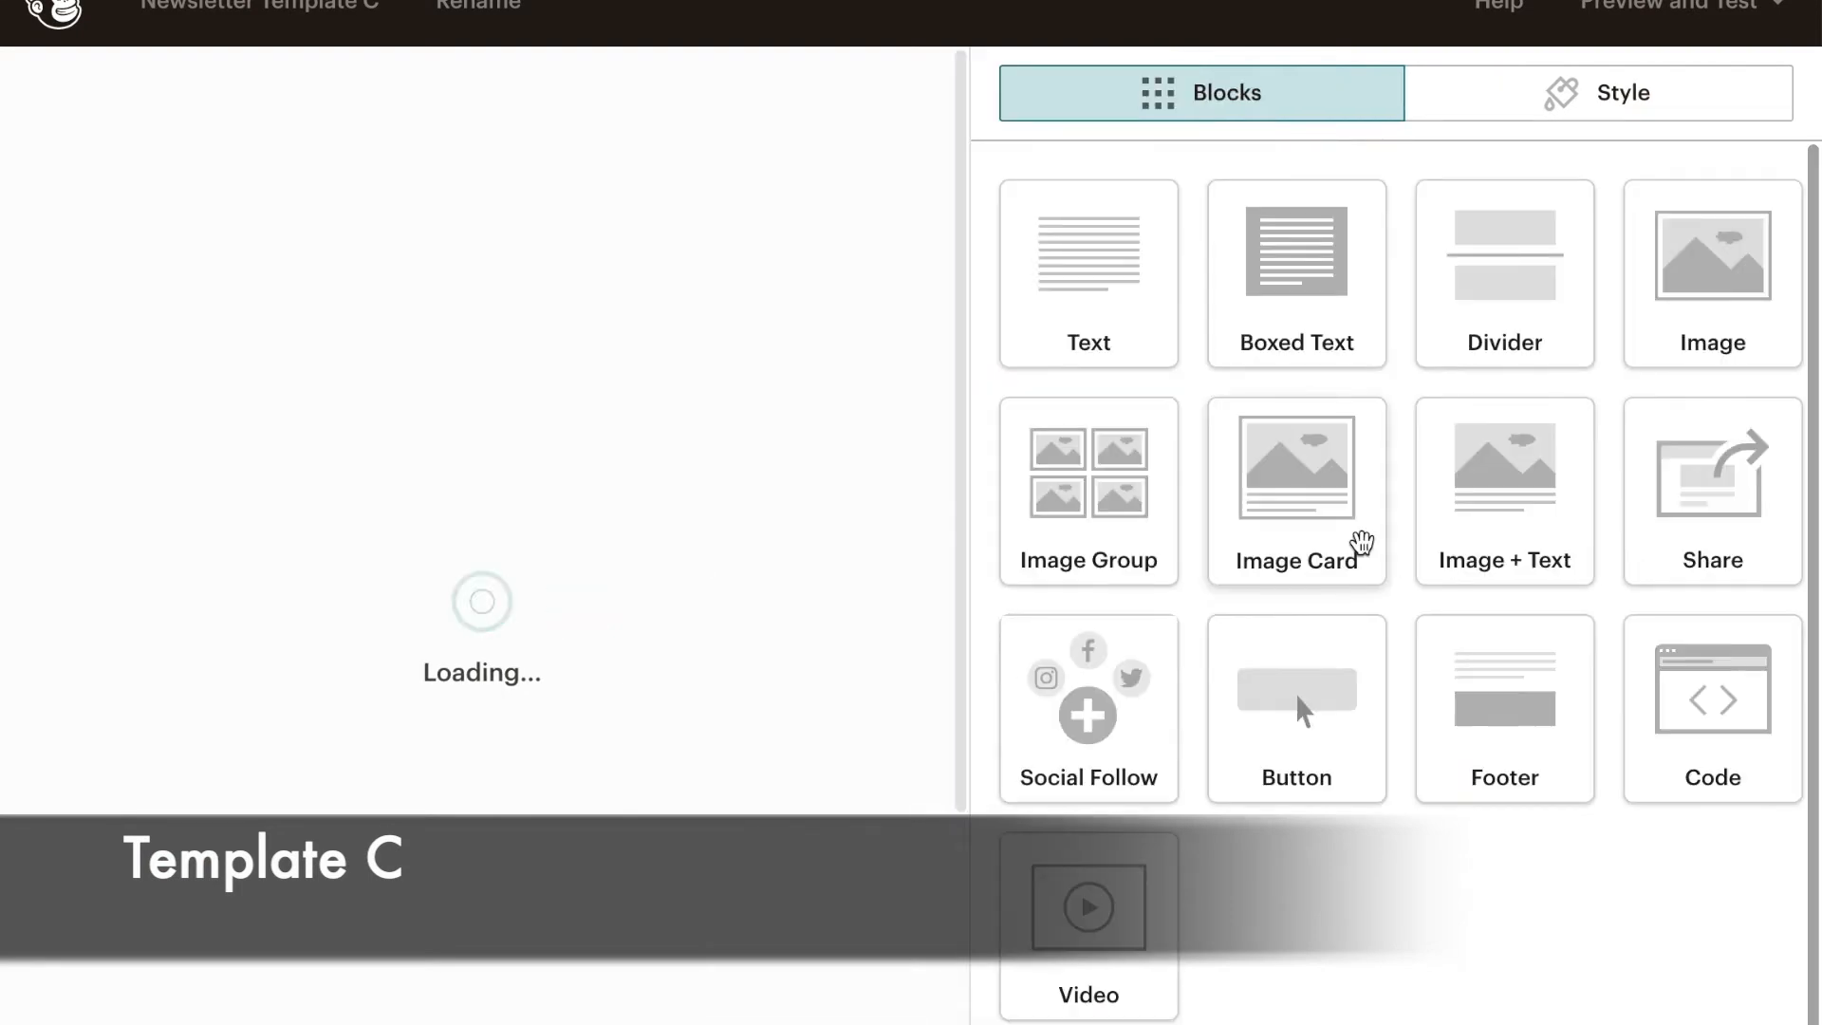
- Add a Boxed Text block to Newsletter Template C between the SHOP NOW button and the "Let's Work Together!" card
scroll(813, 436, down, 20)
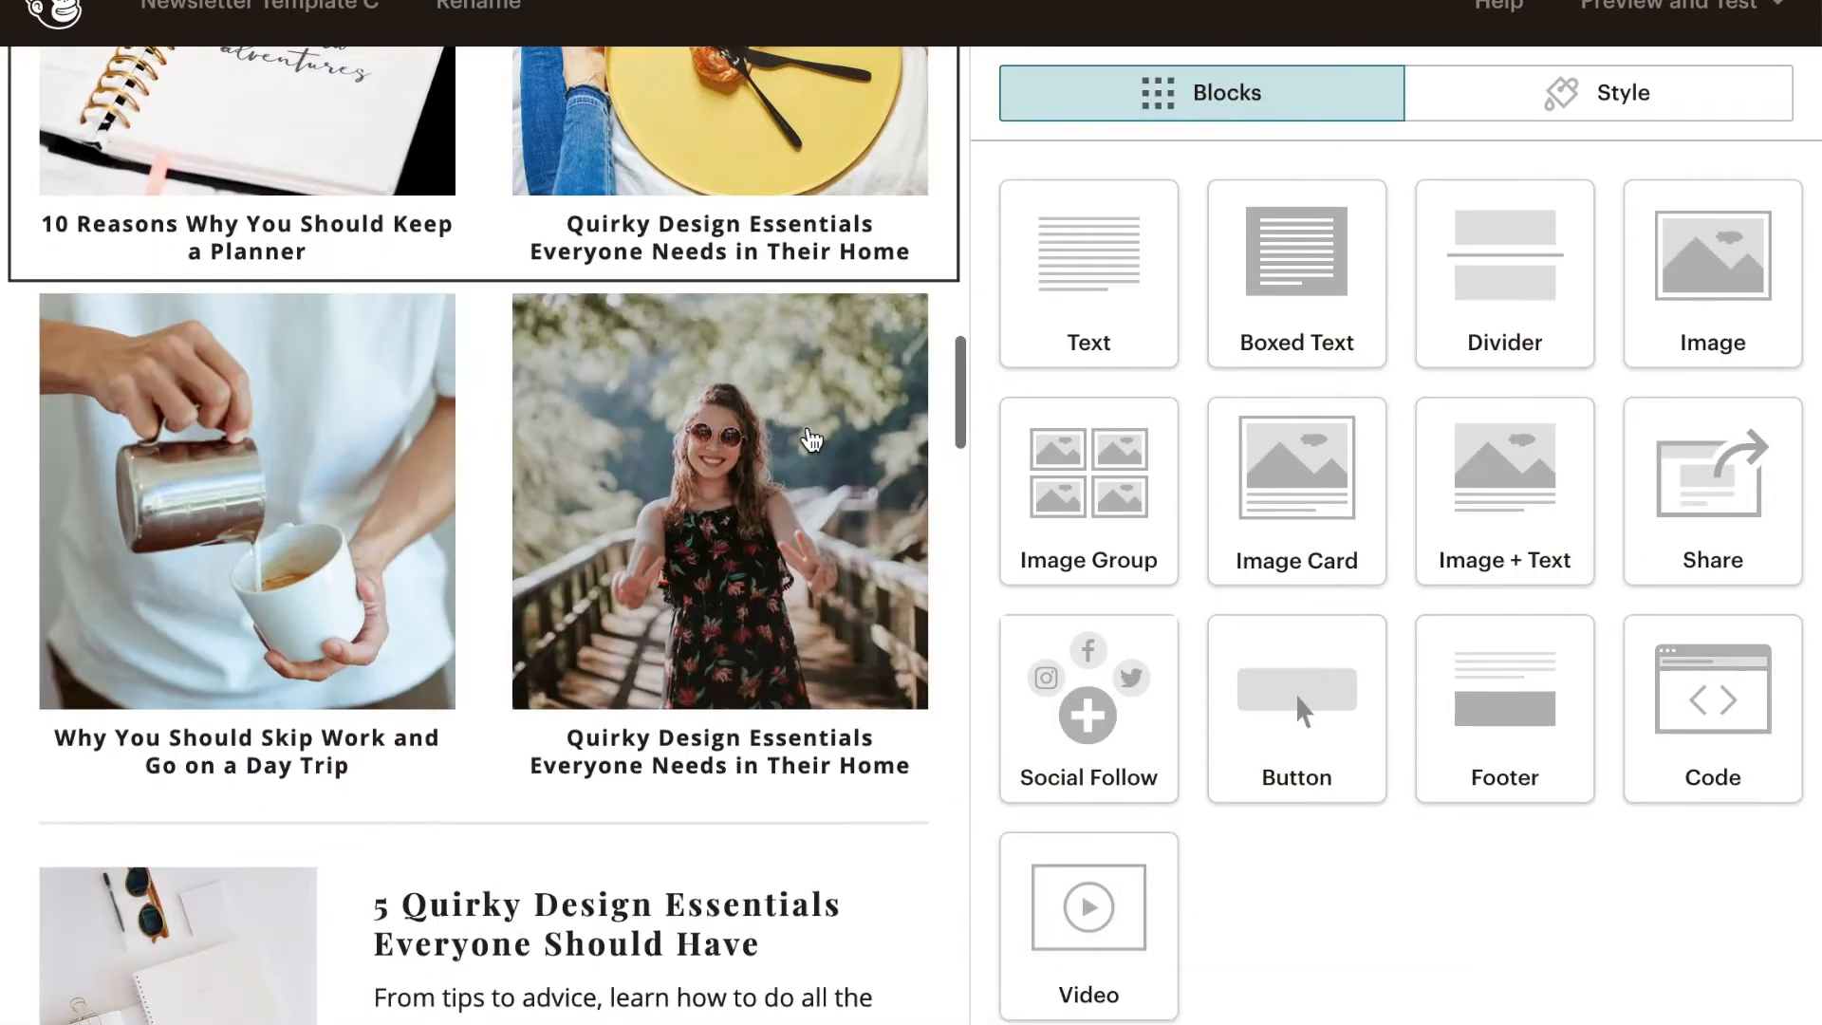
scroll(812, 361, down, 20)
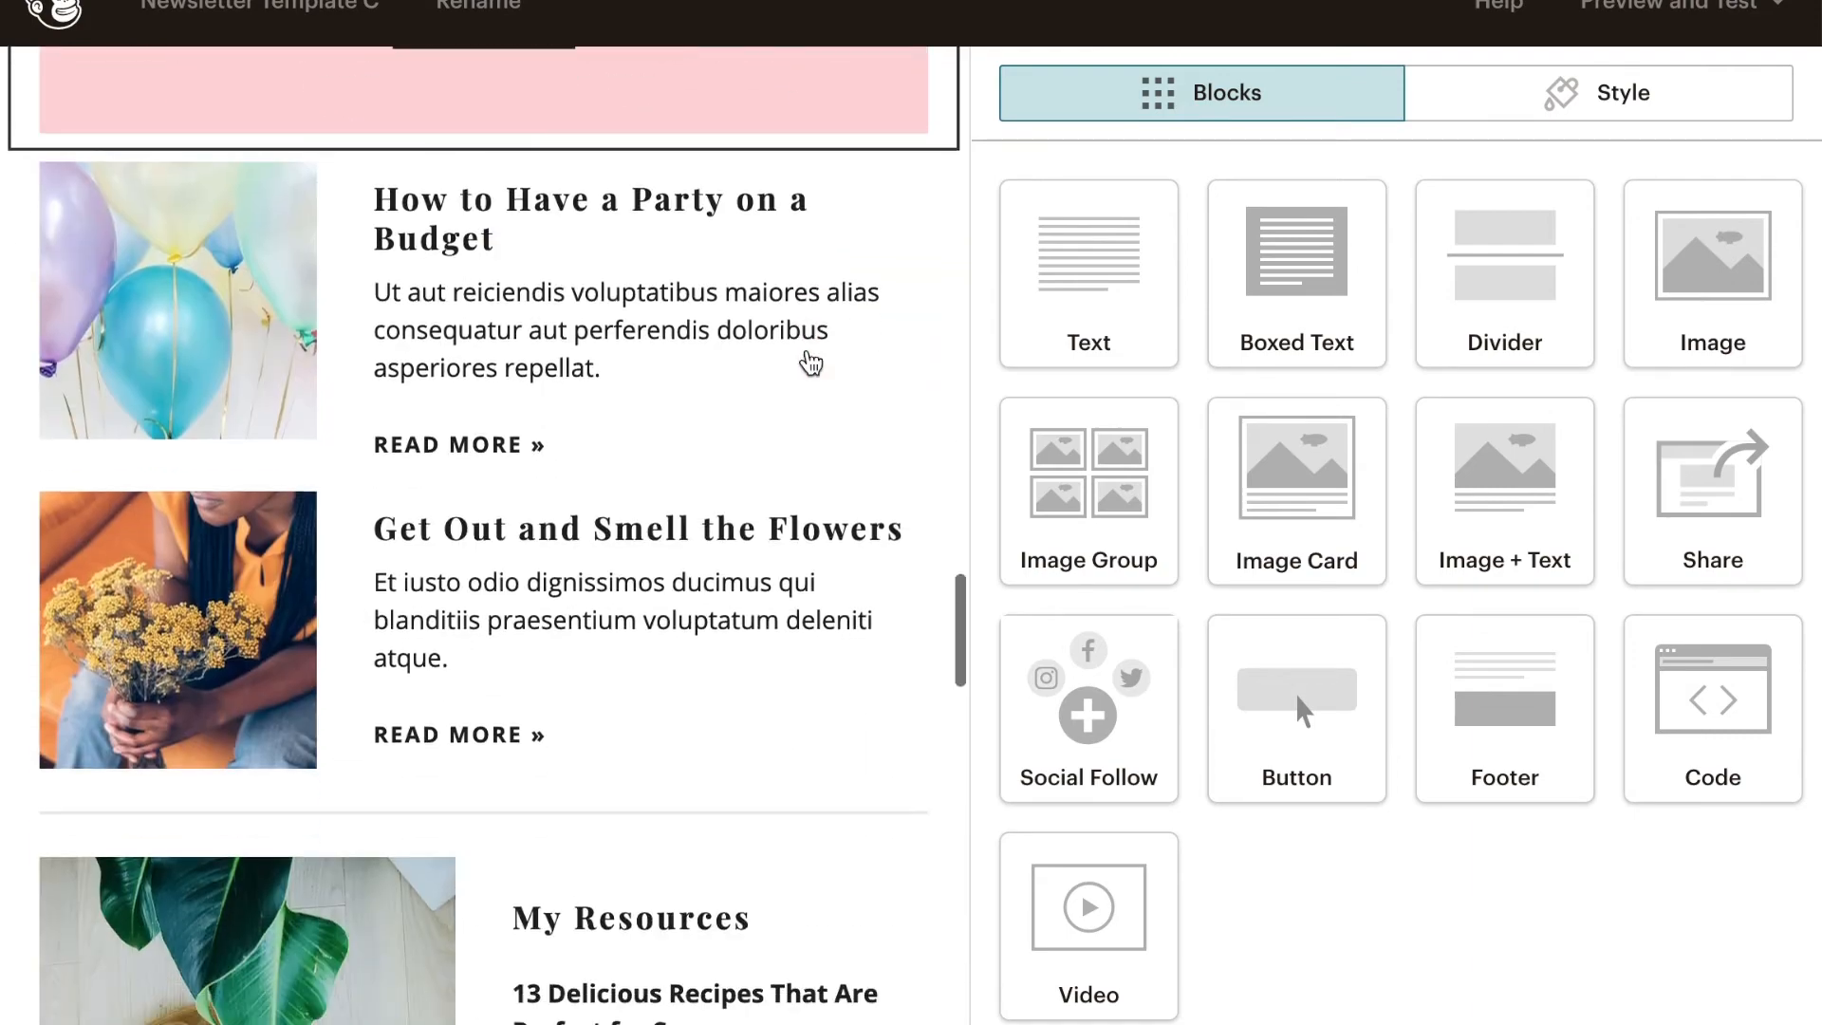
scroll(808, 320, down, 10)
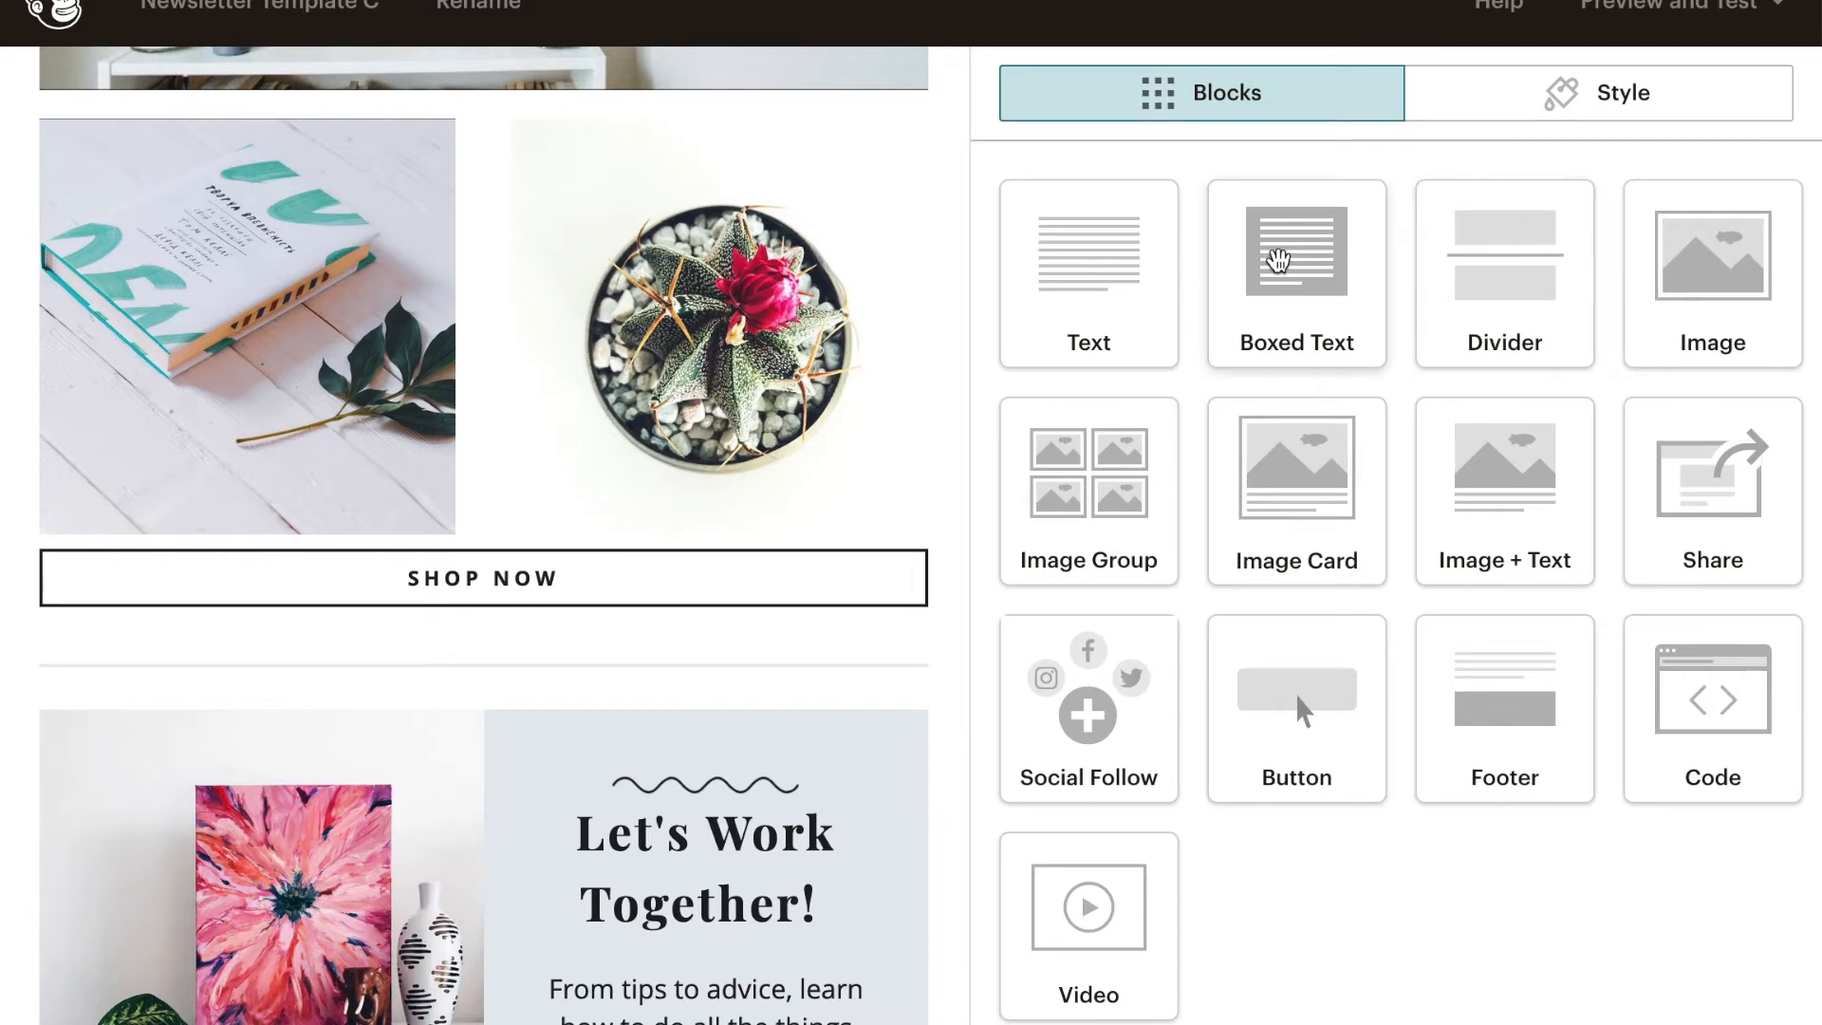
drag(1252, 276, 930, 1006)
scroll(643, 676, down, 7)
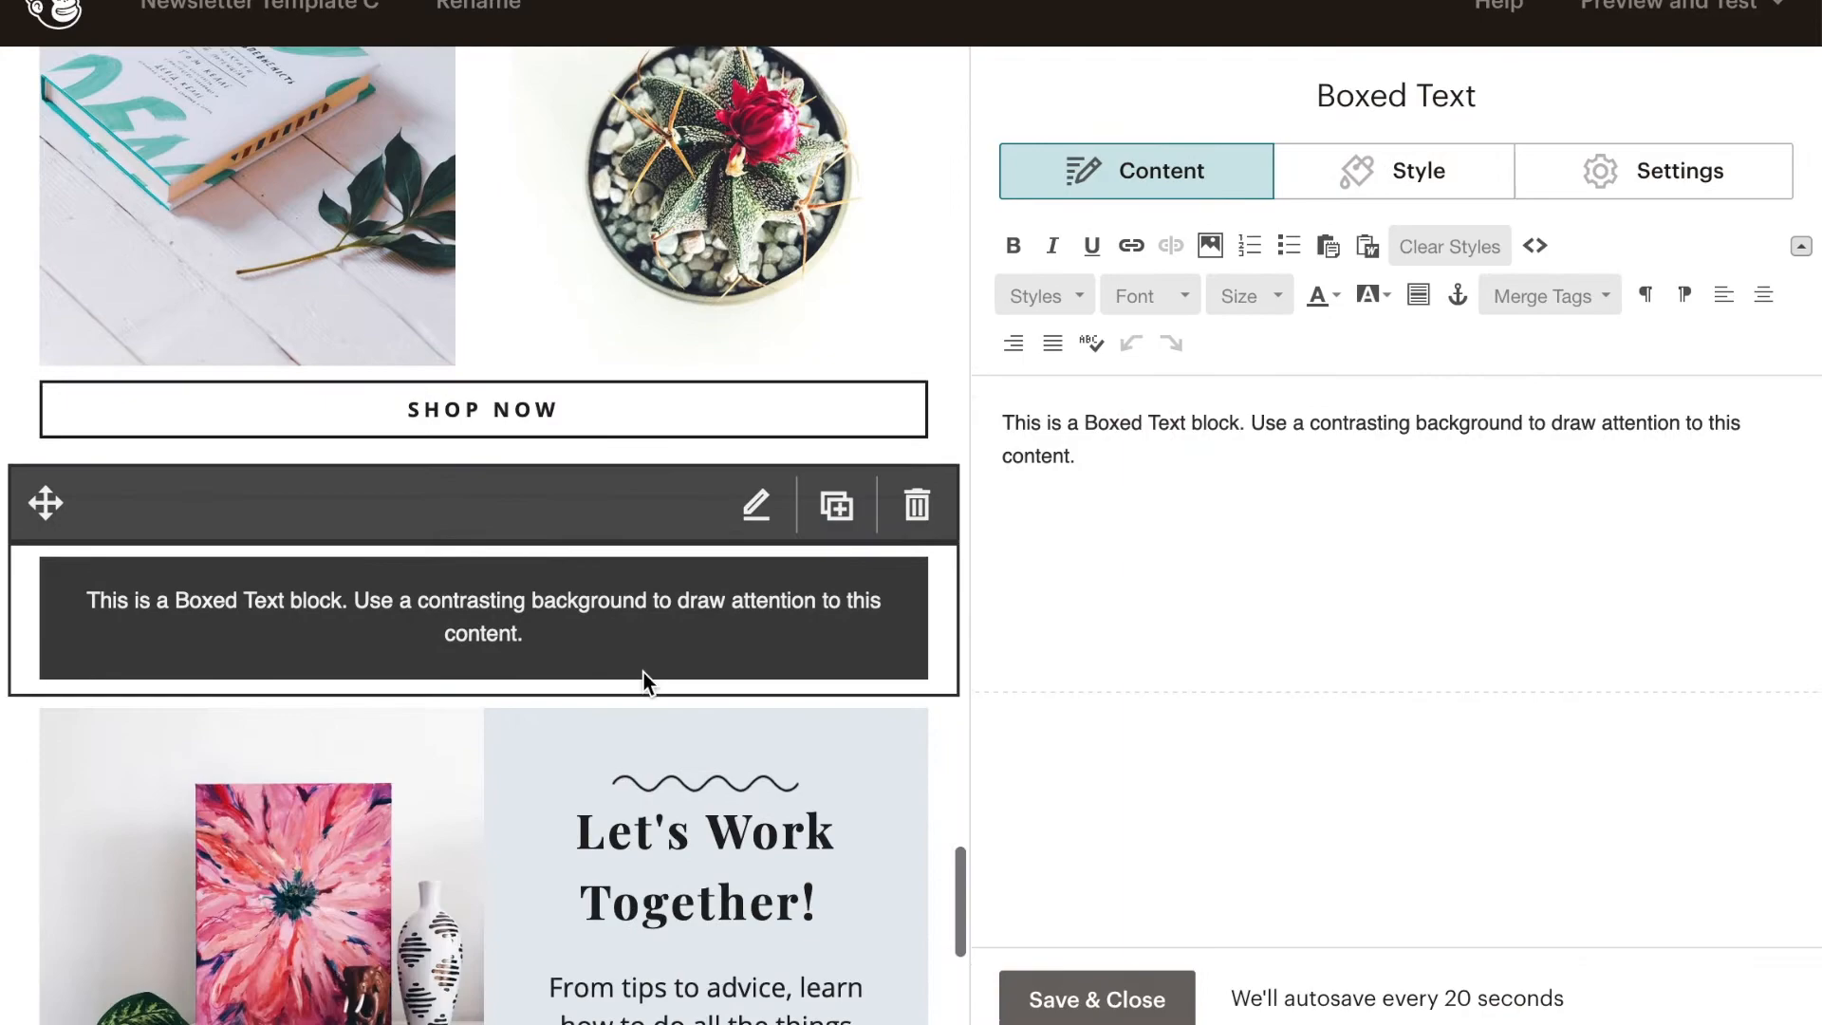
- Move the My Resources block up to the Download My Free Ebook block and order the pair with My Resources first
scroll(645, 683, up, 5)
scroll(642, 683, down, 10)
scroll(163, 952, down, 3)
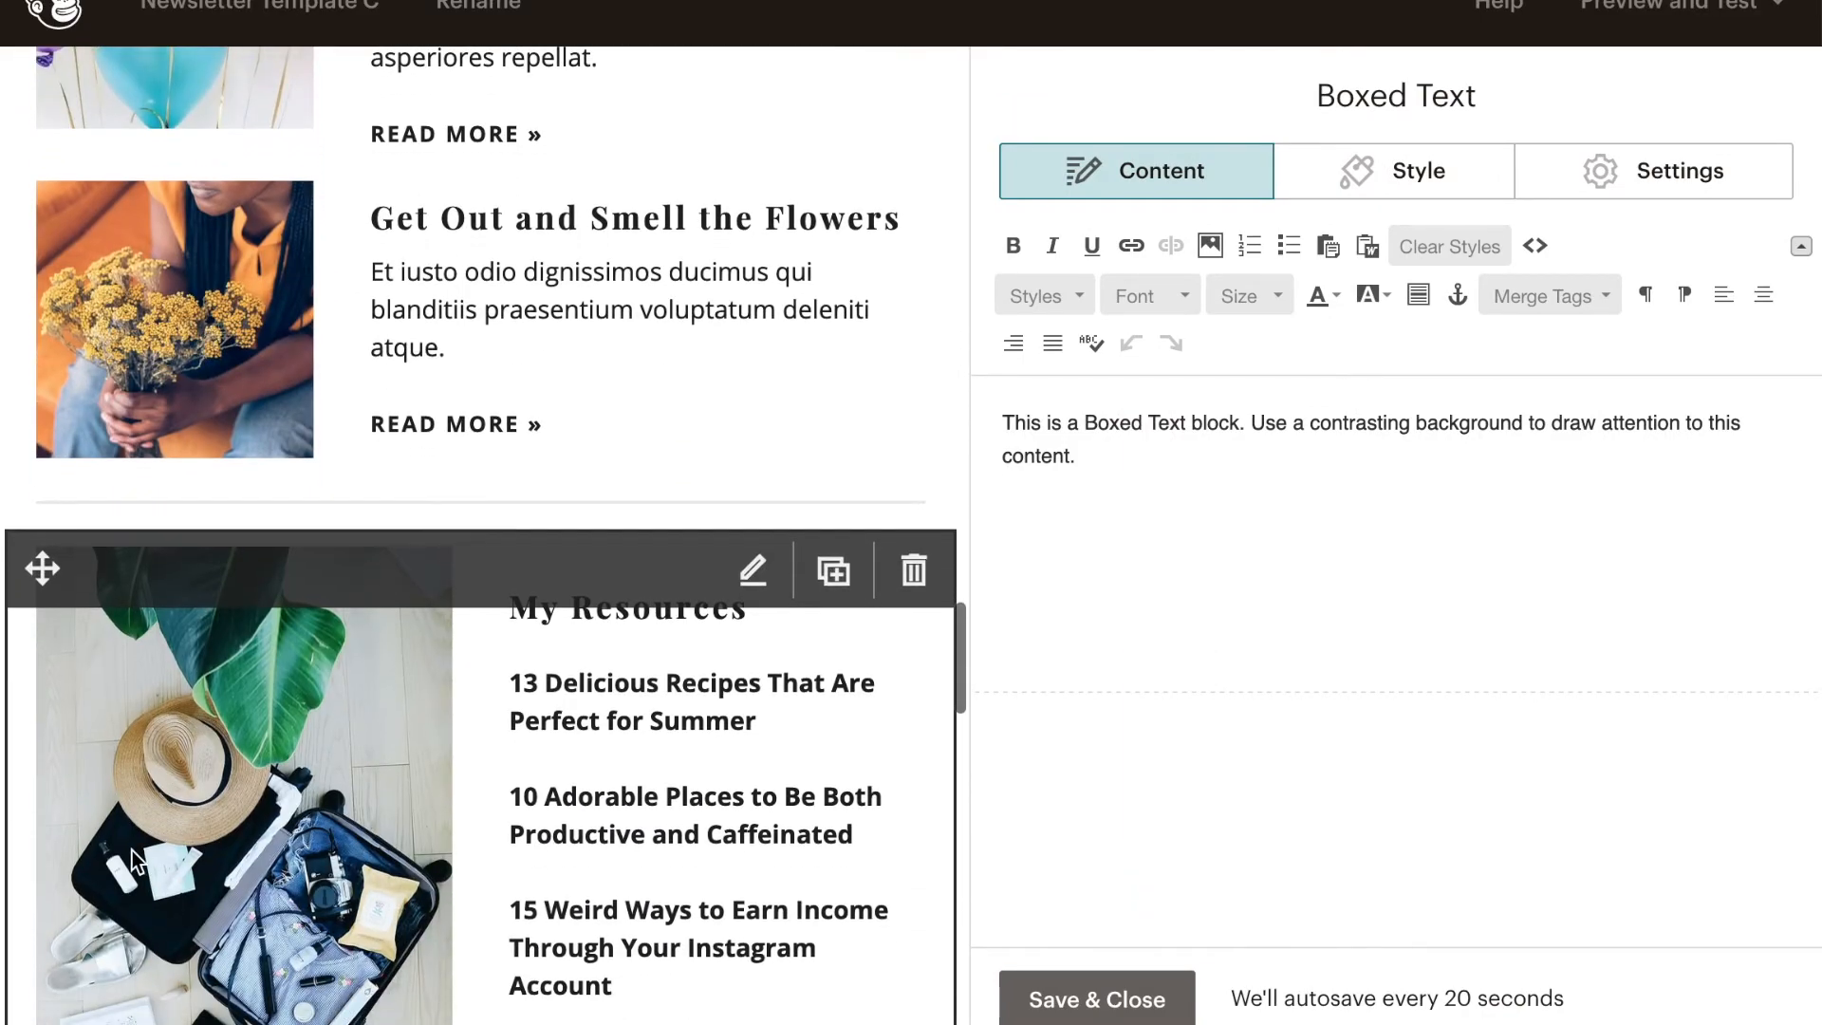
click(129, 845)
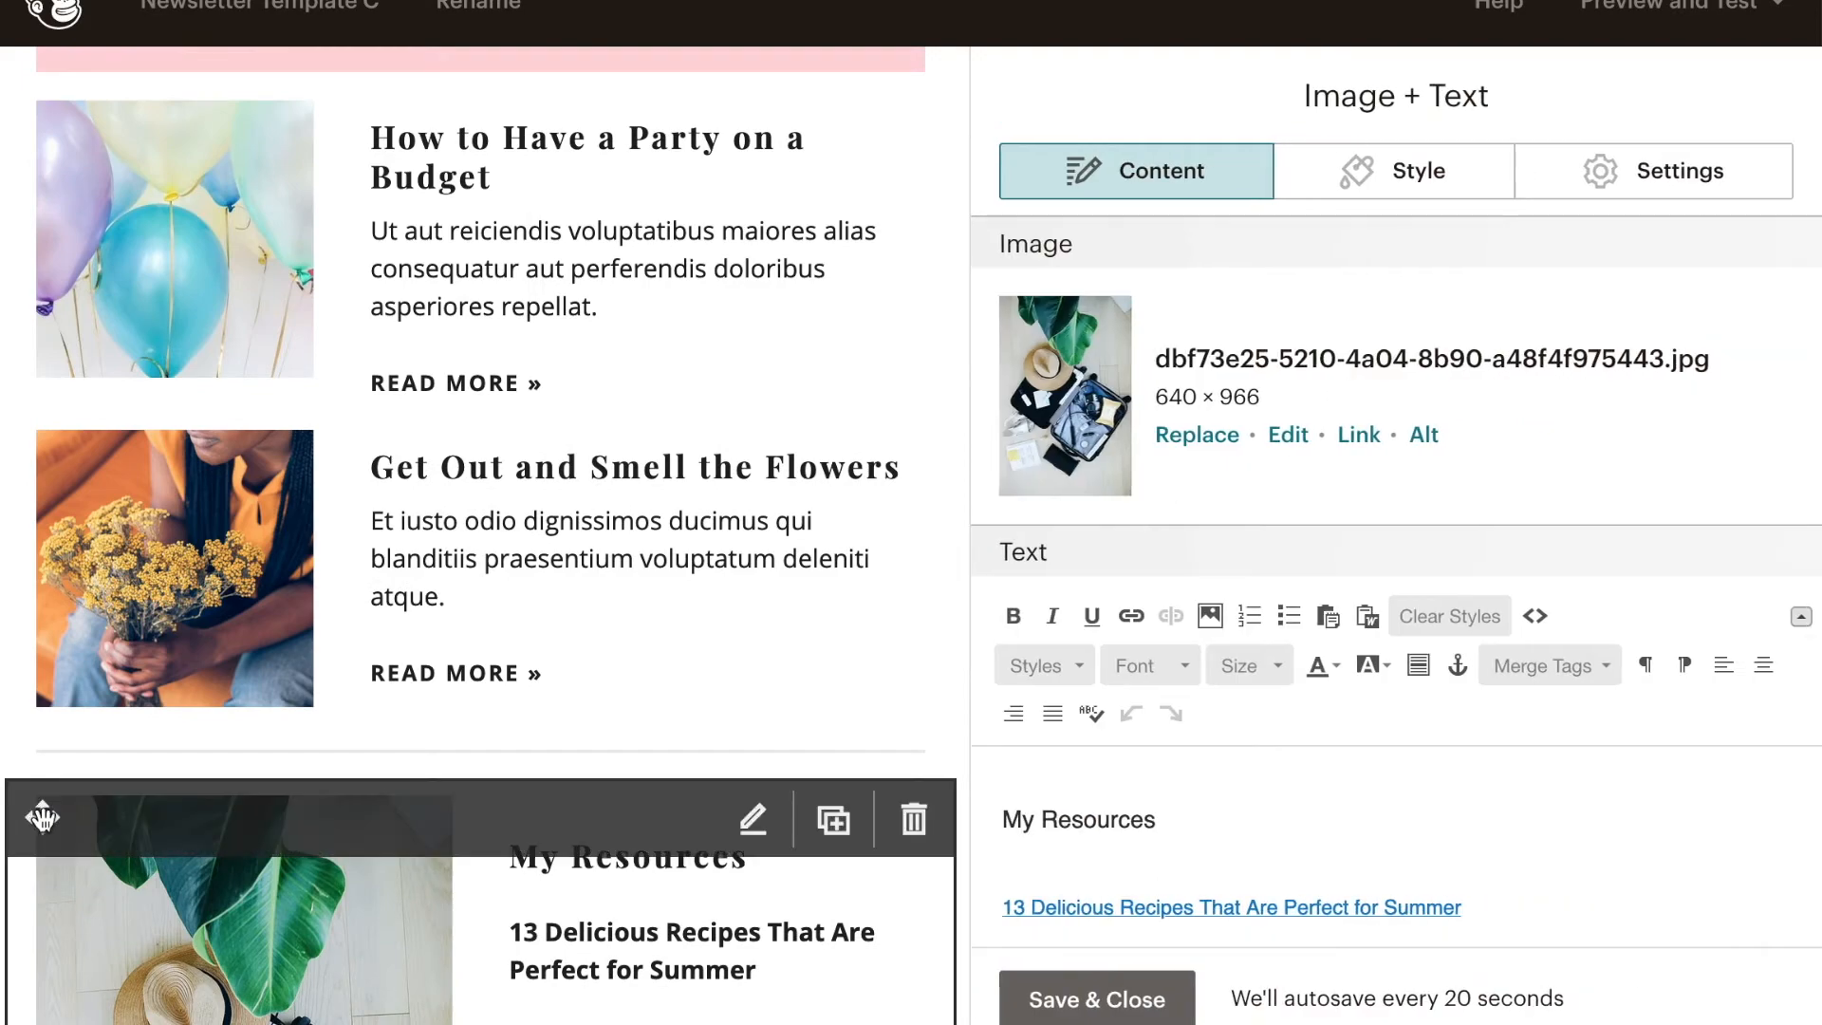
drag(42, 817, 60, 108)
scroll(248, 698, up, 1)
scroll(249, 698, up, 5)
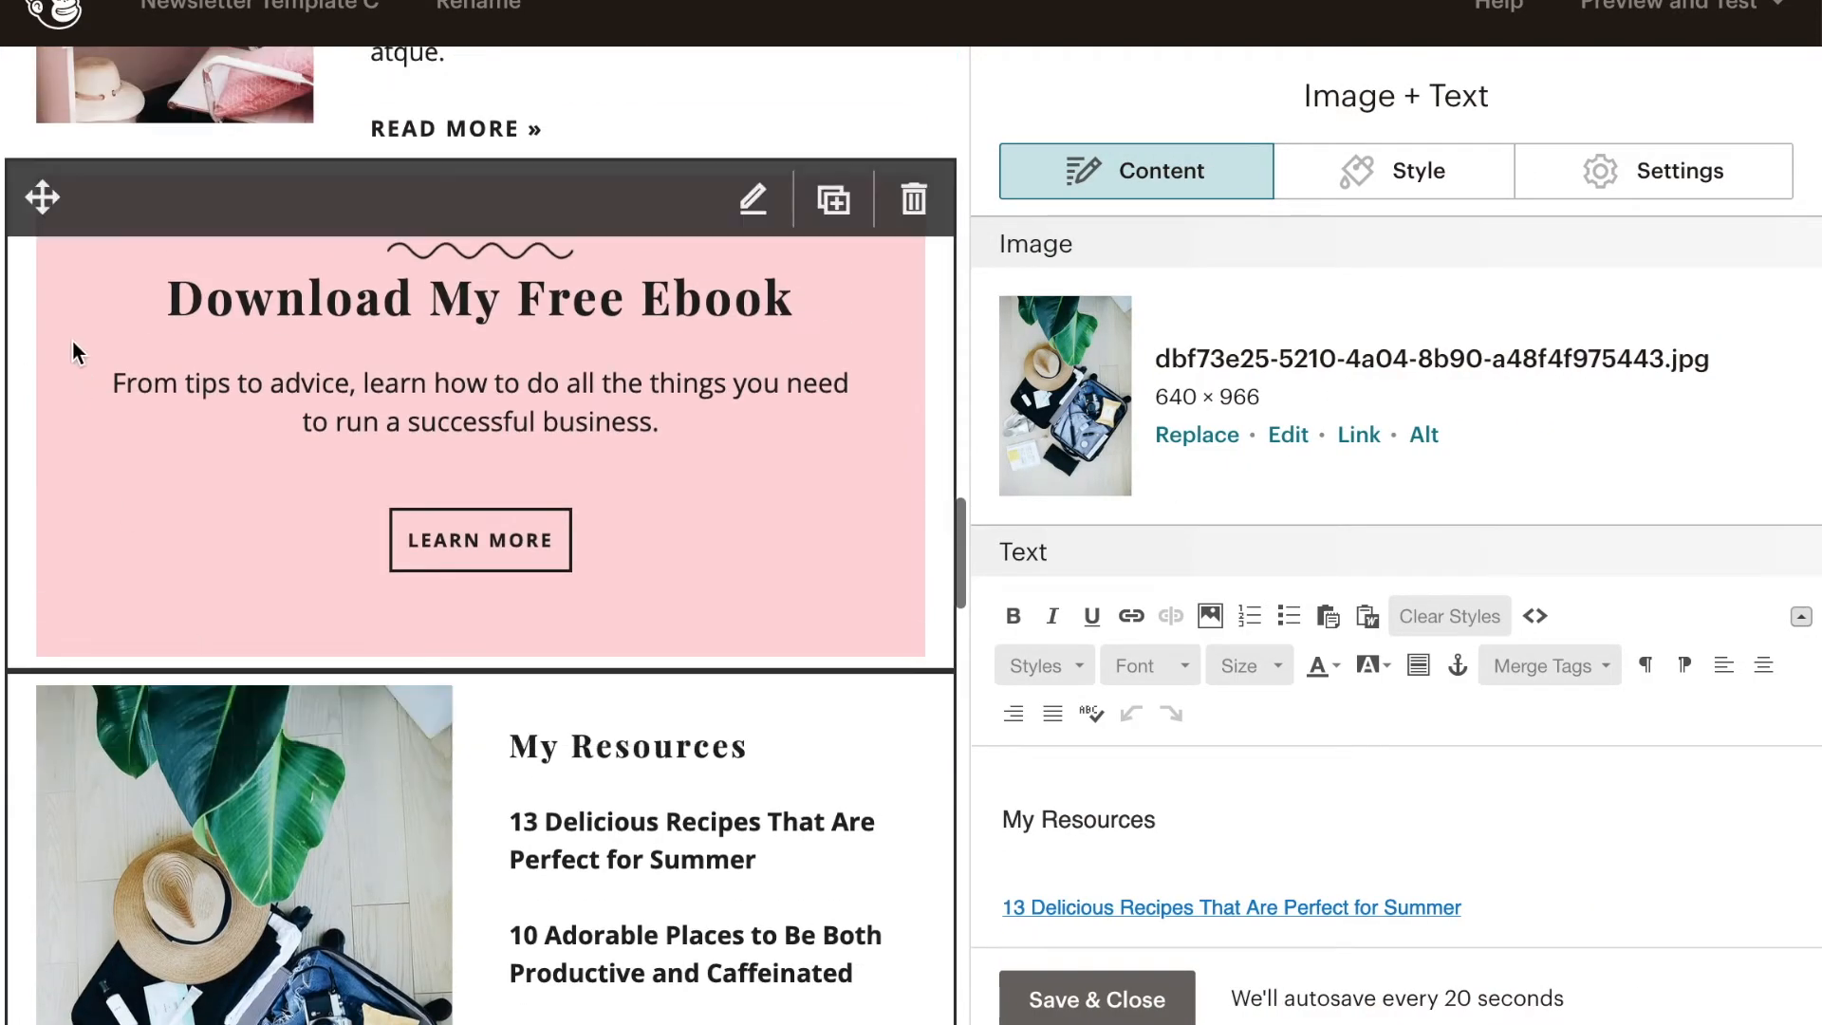
drag(39, 288, 43, 816)
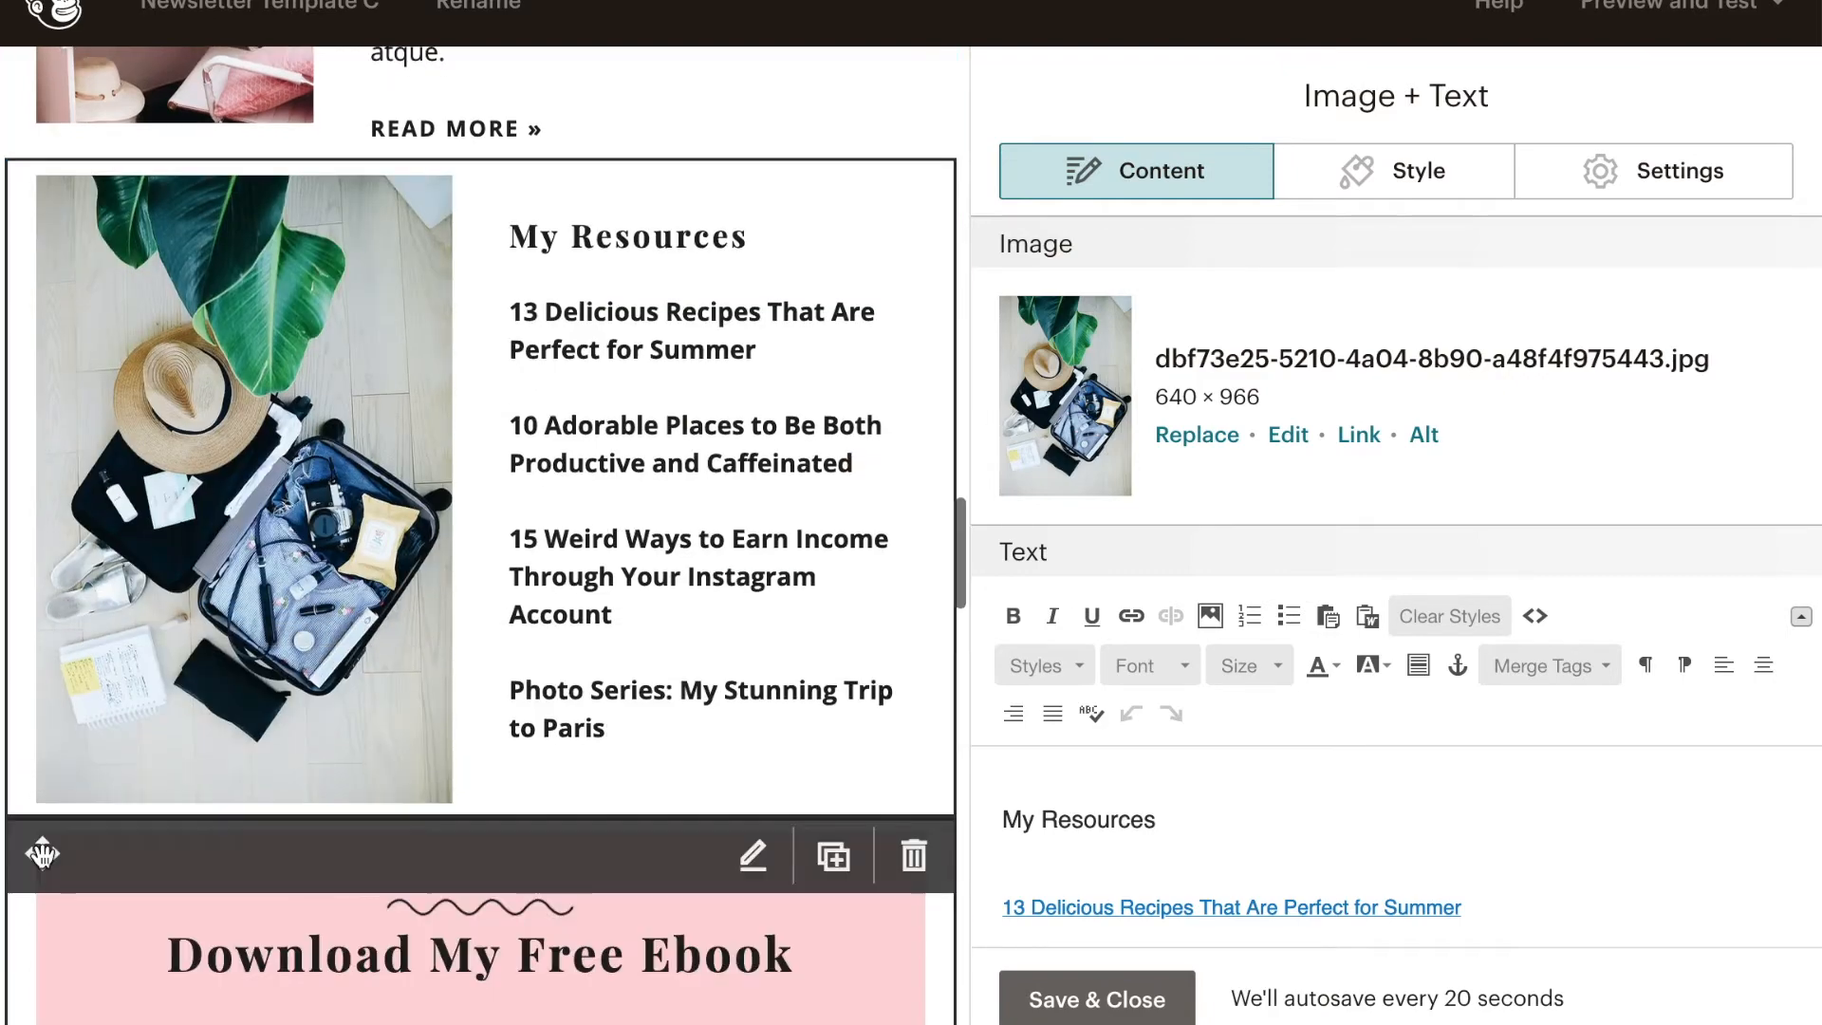
- Duplicate the pink Download My Free Ebook block
scroll(630, 743, down, 4)
scroll(683, 788, down, 2)
scroll(727, 846, up, 1)
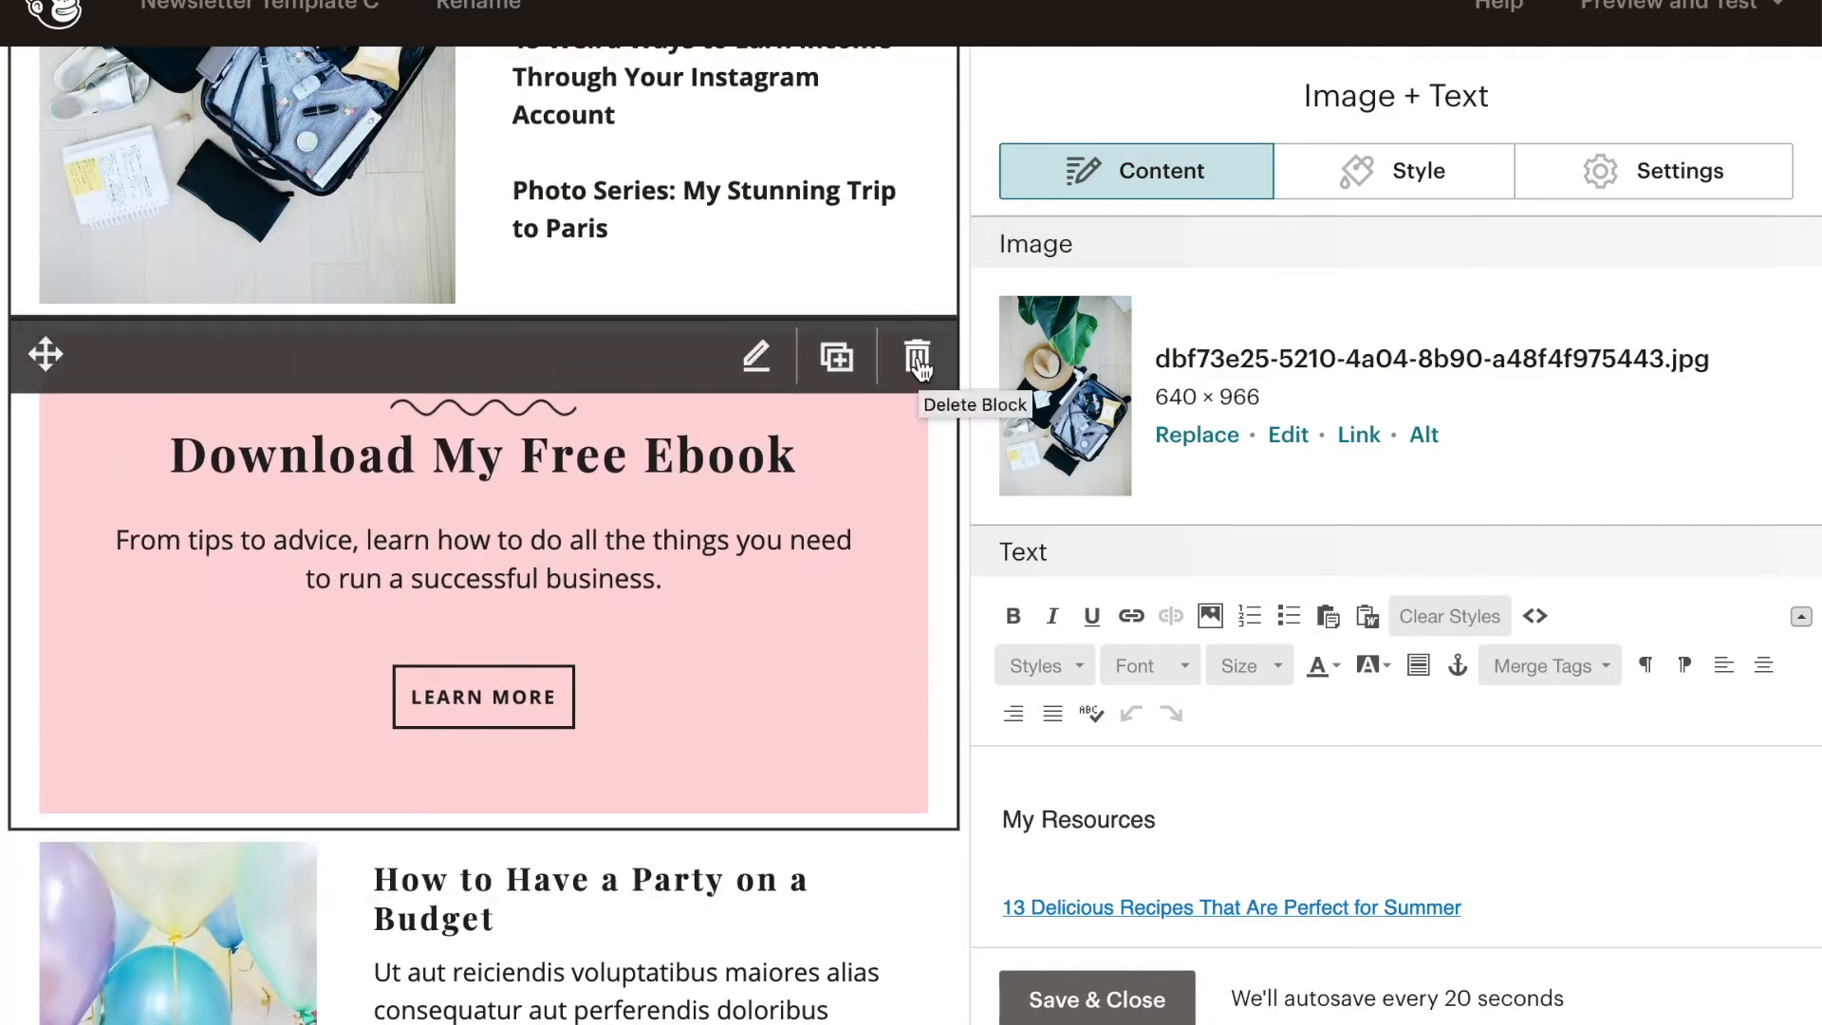
click(917, 359)
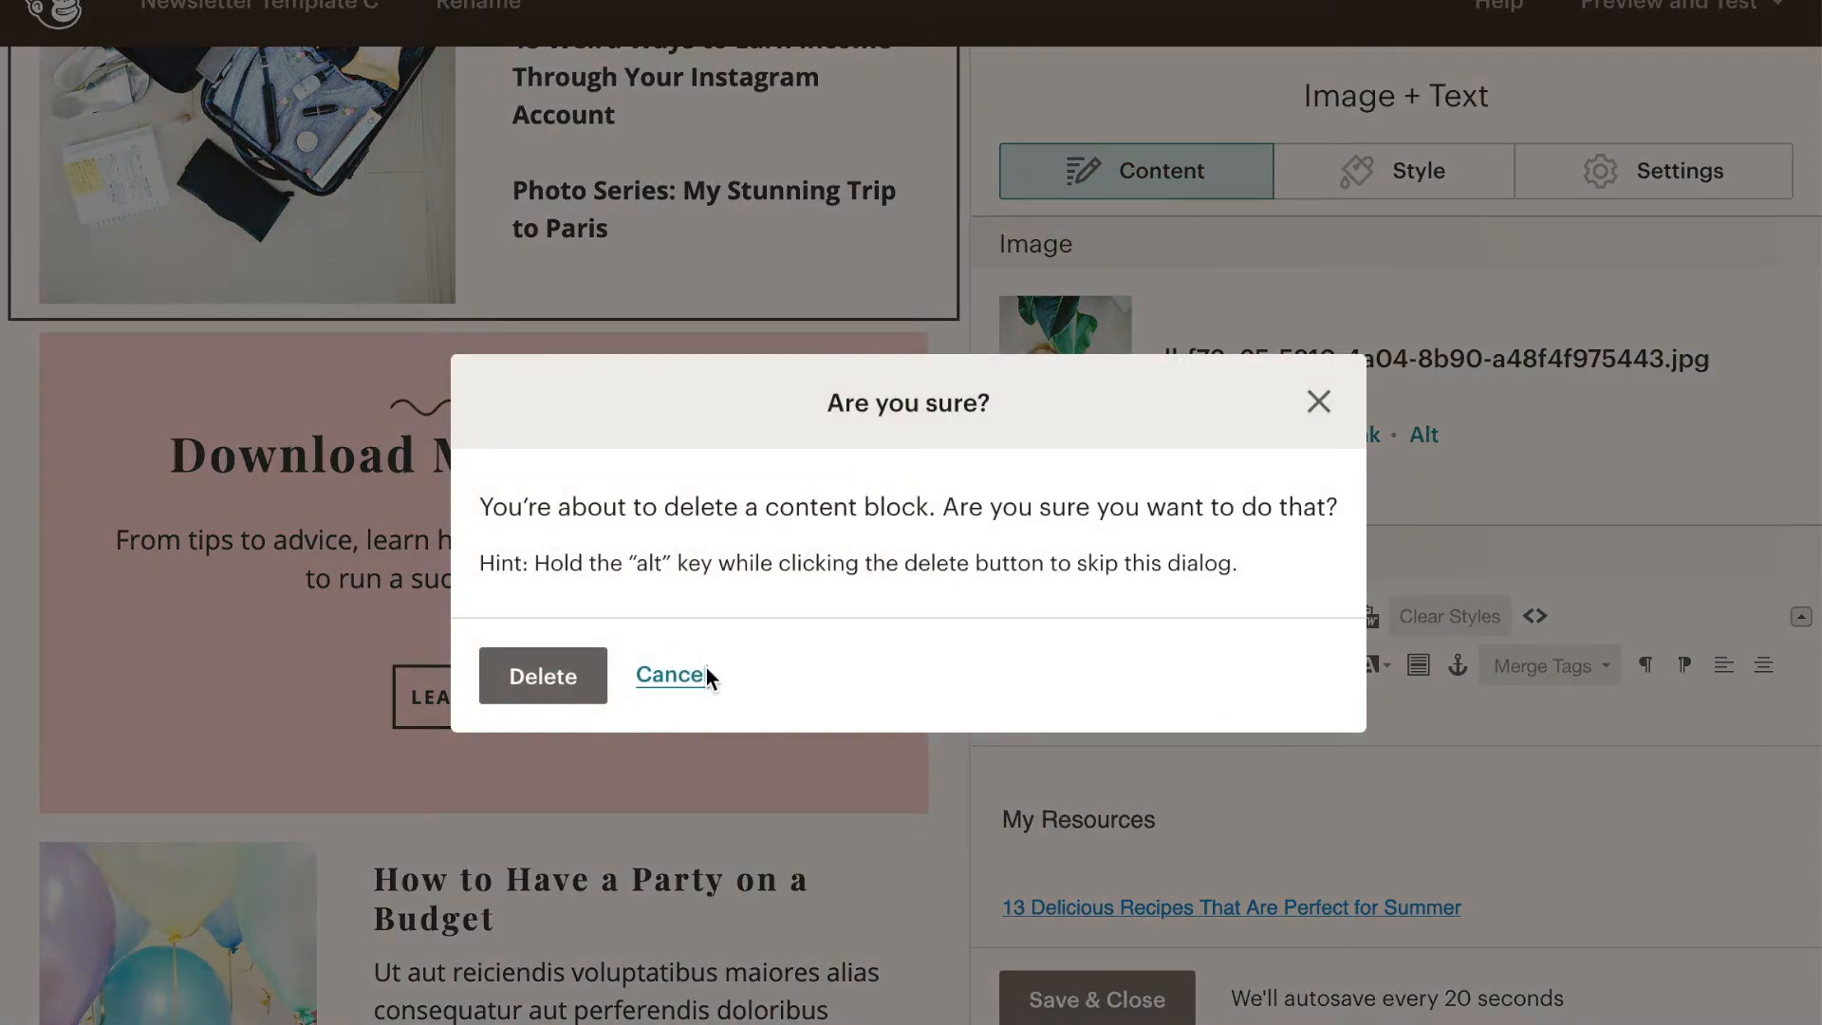
click(704, 674)
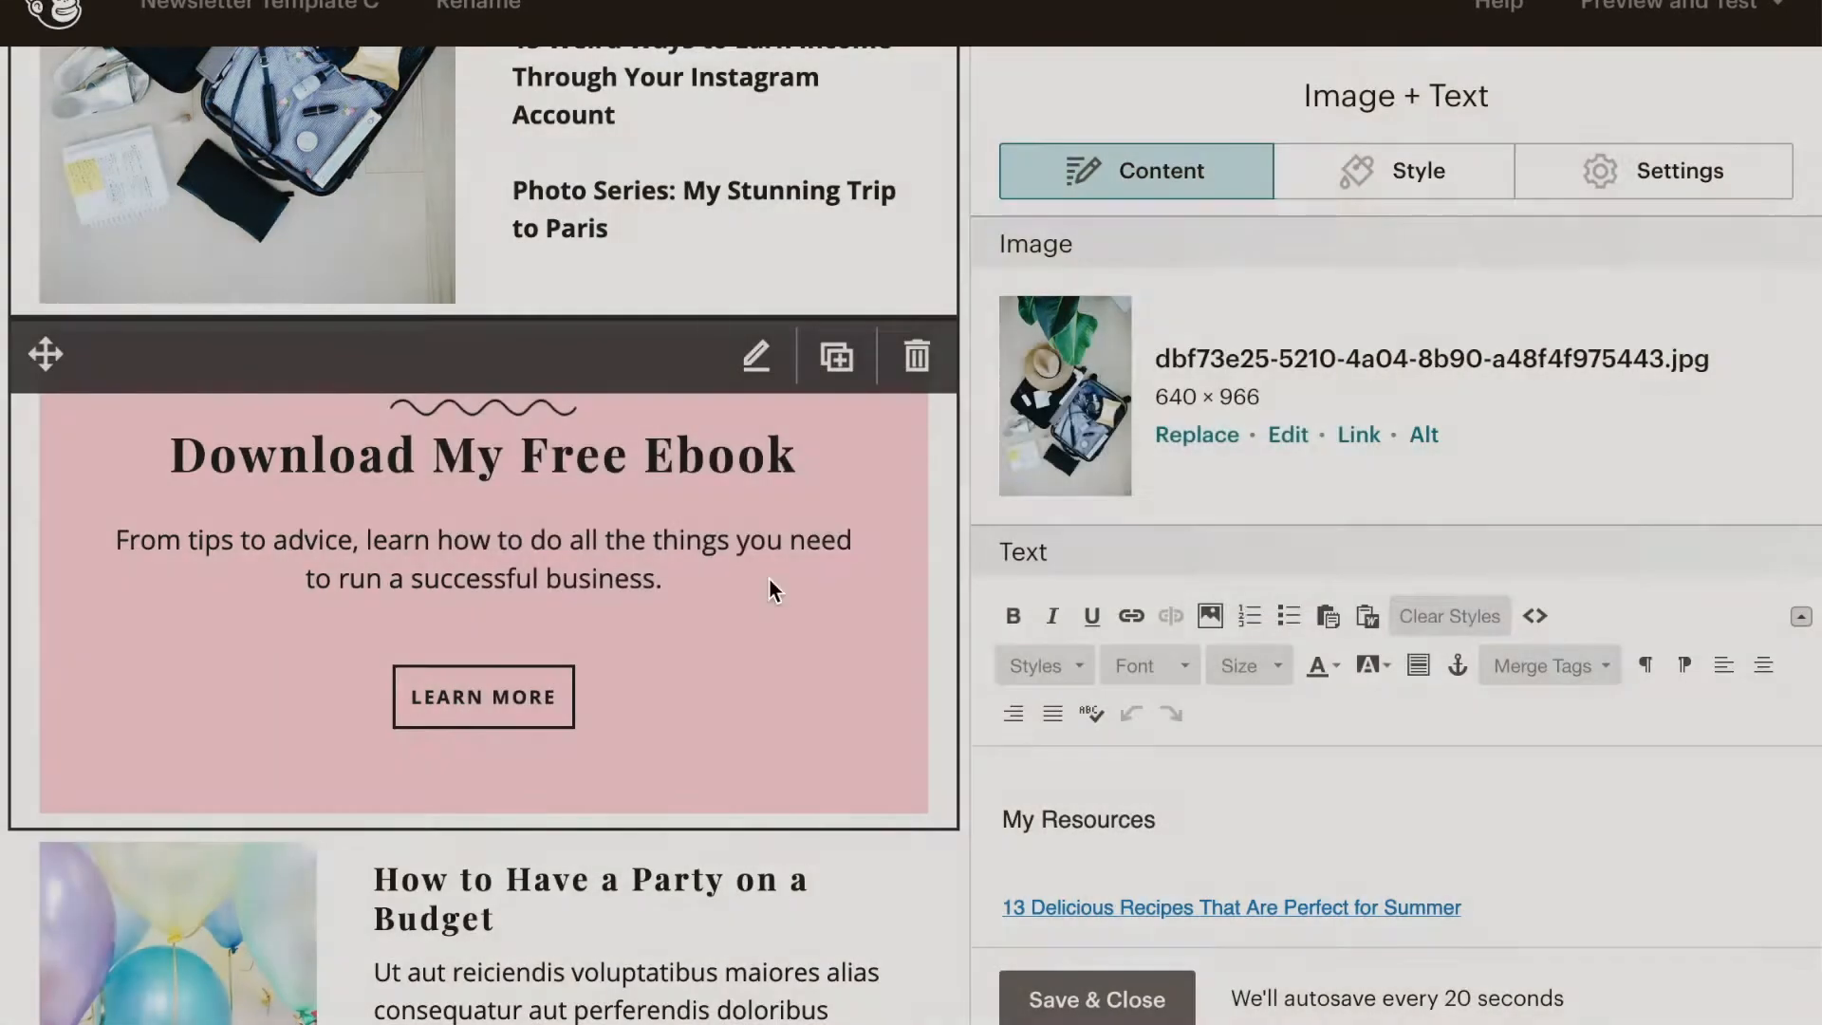
click(837, 358)
scroll(790, 626, down, 10)
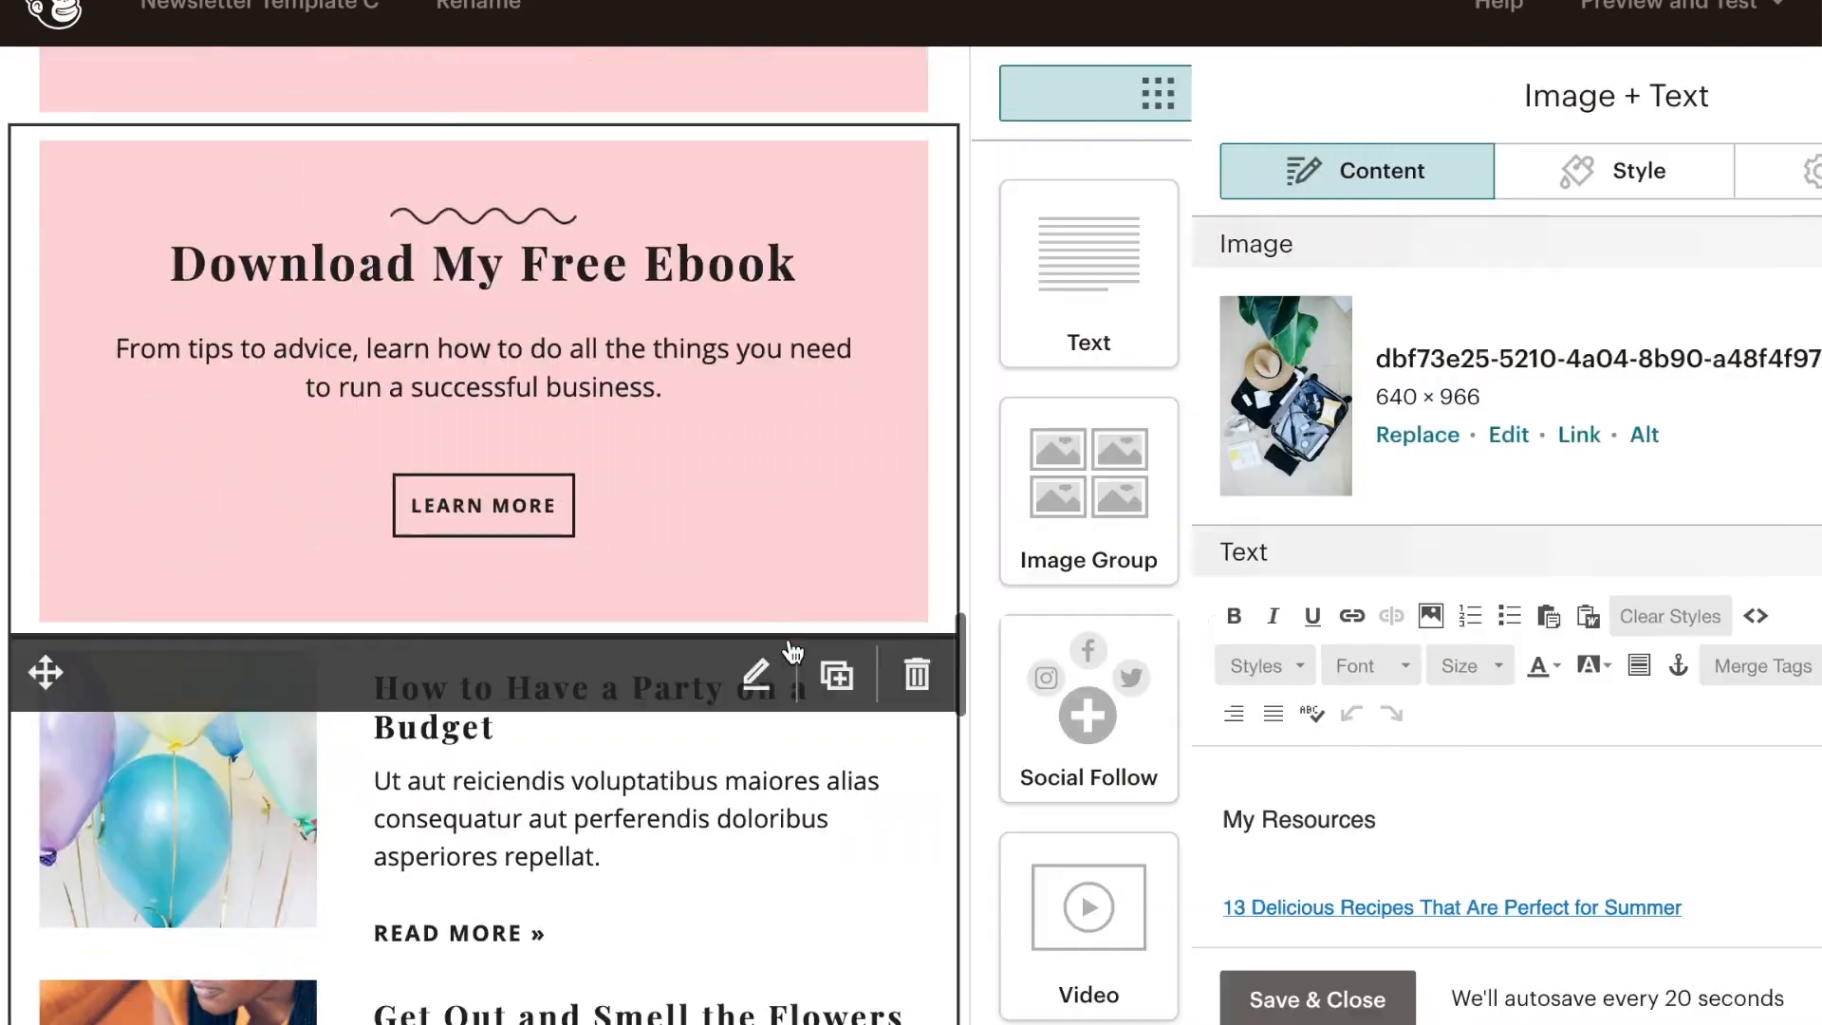
scroll(787, 596, down, 20)
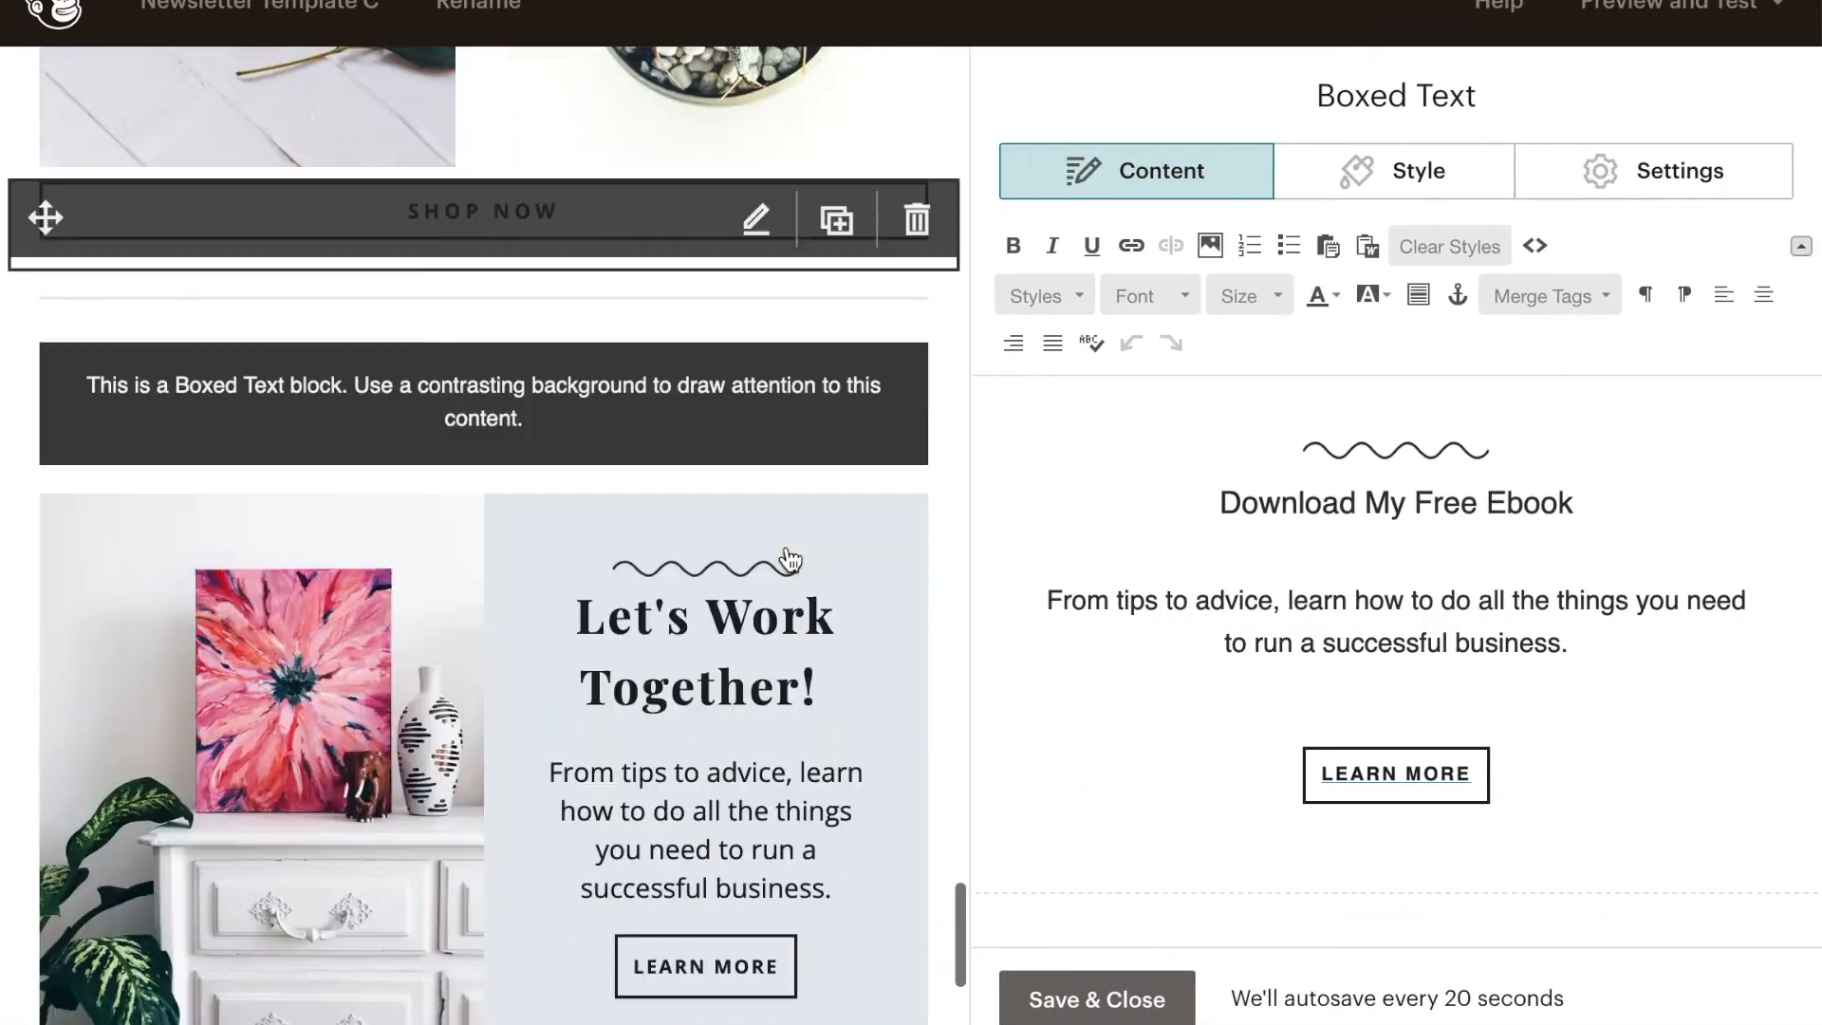
- Replace the YOUR LOGO placeholder in Template C's header with the black-and-pink photography logo from My Files
scroll(784, 488, up, 12)
scroll(784, 488, up, 15)
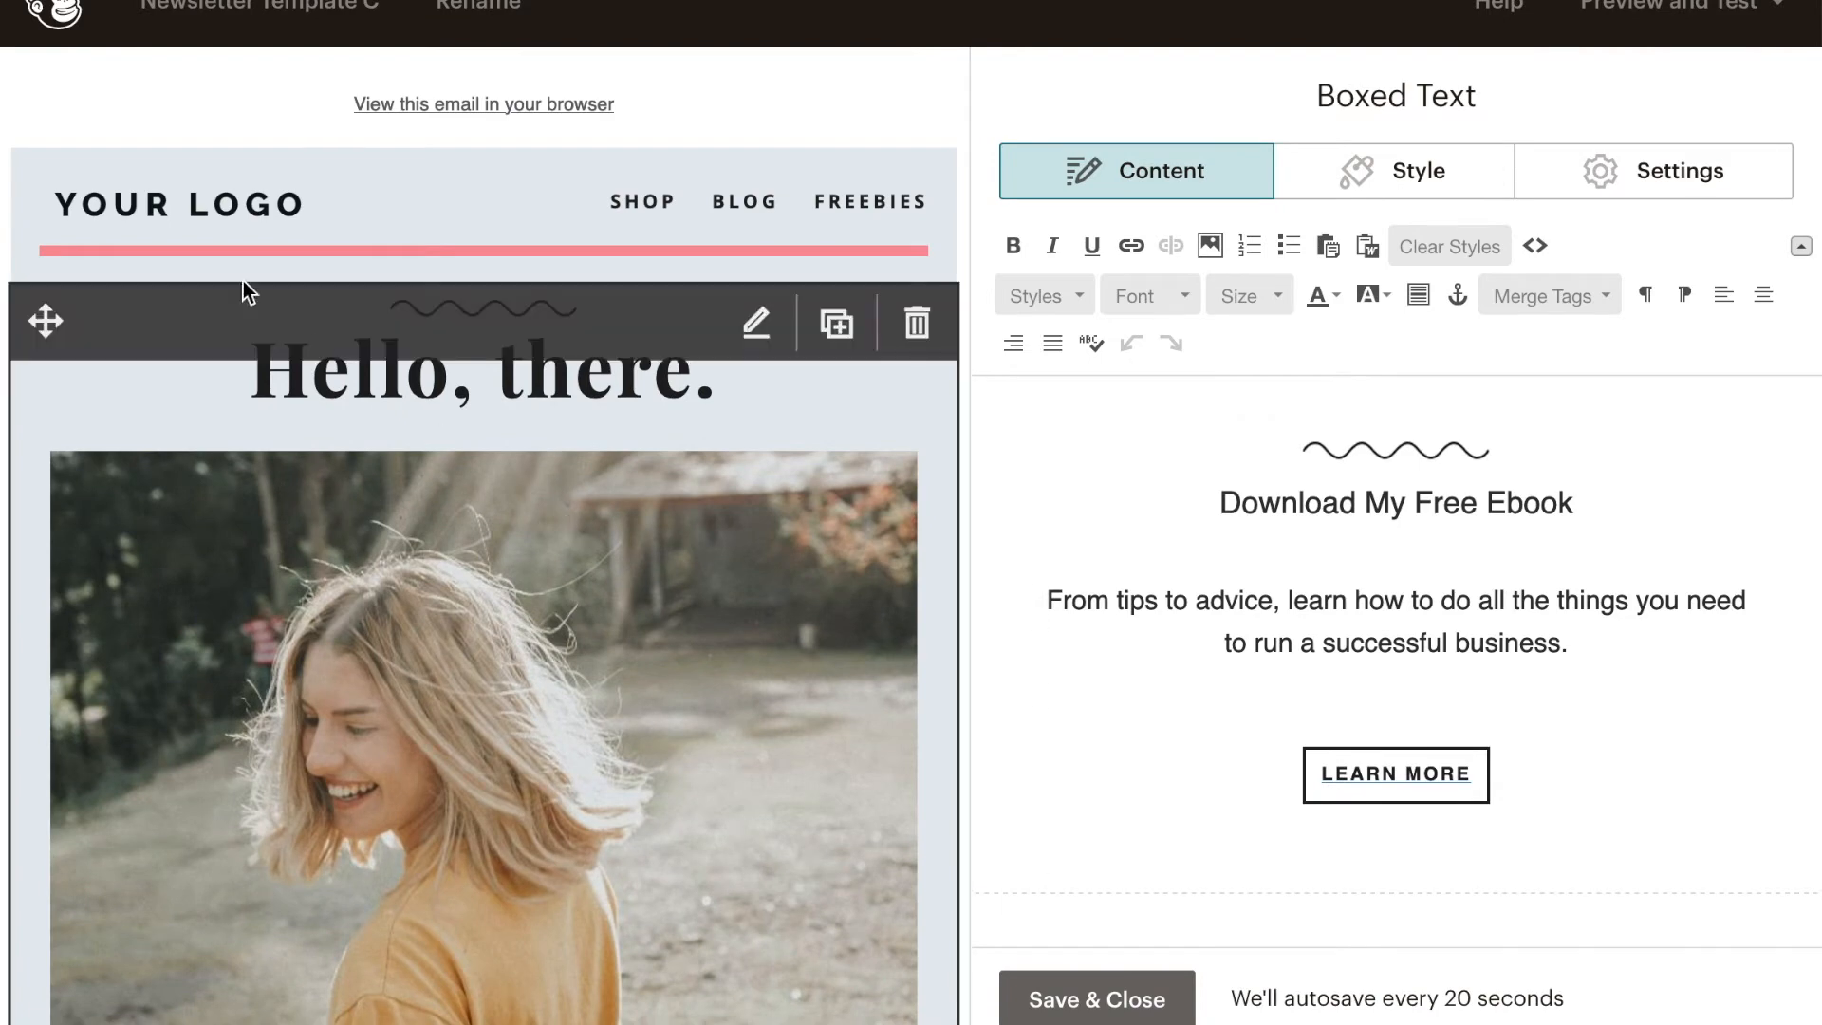
click(276, 208)
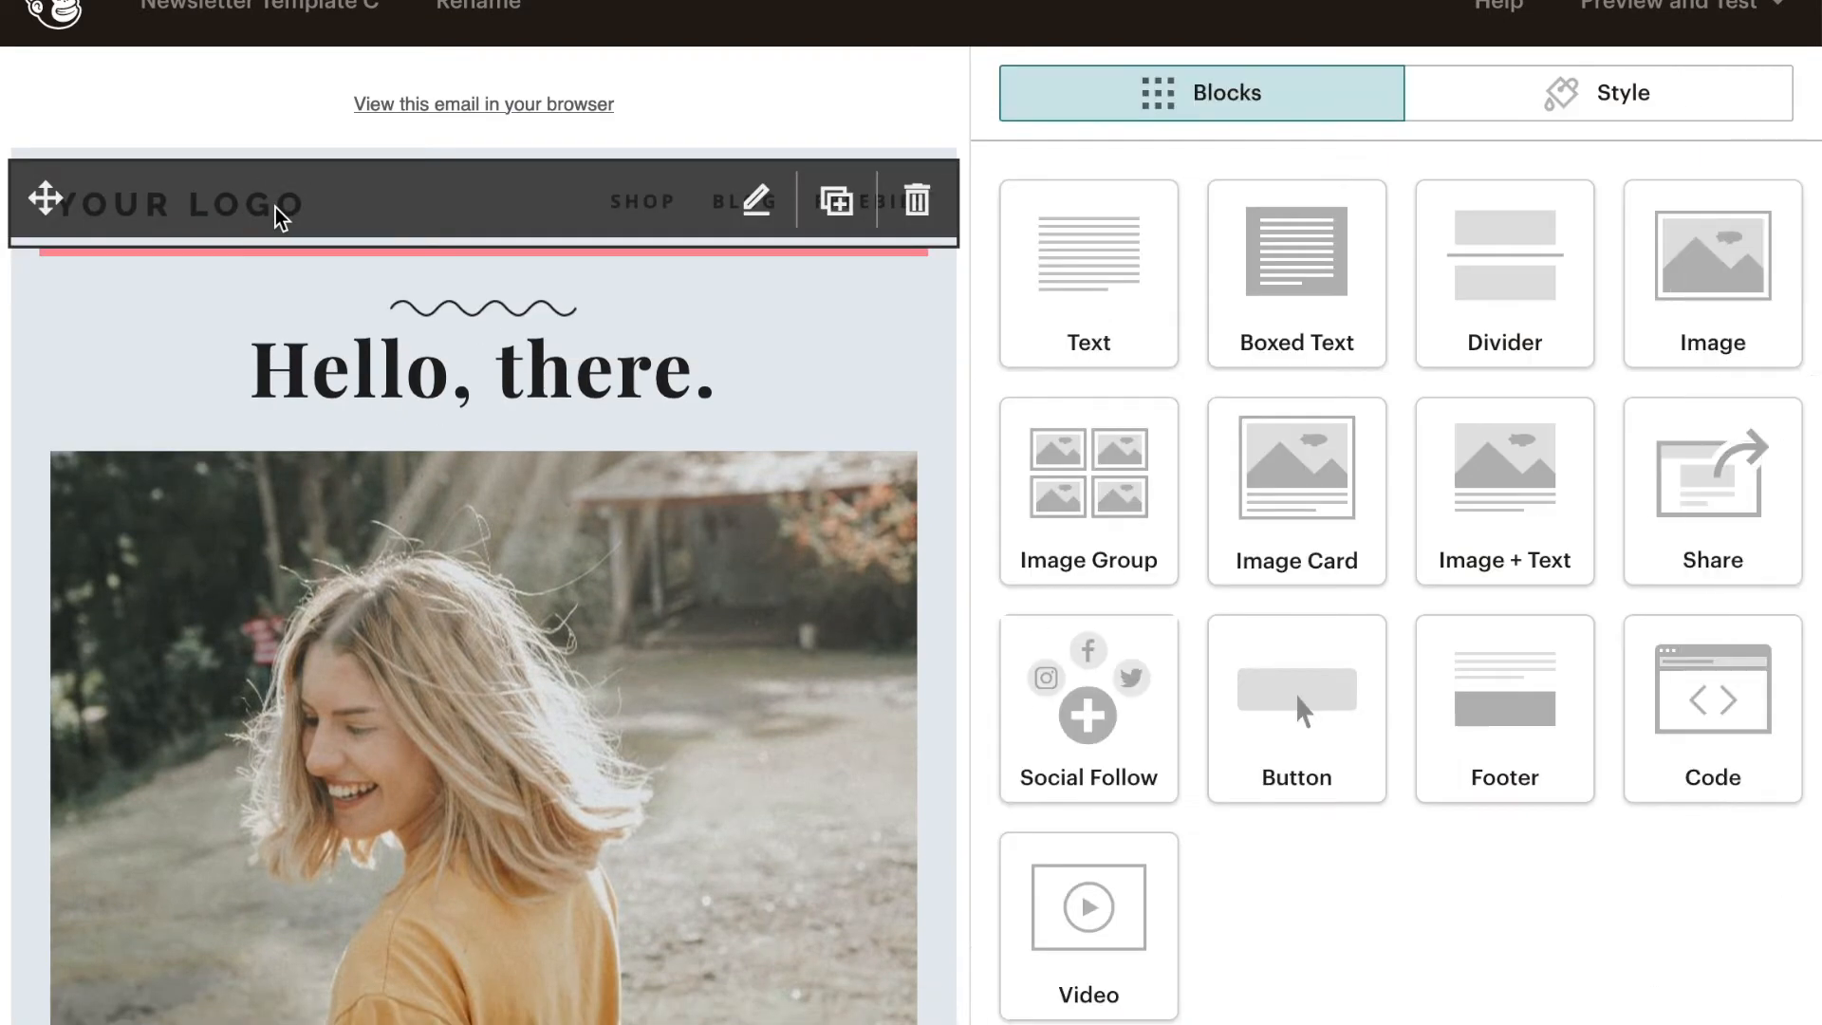
click(1221, 392)
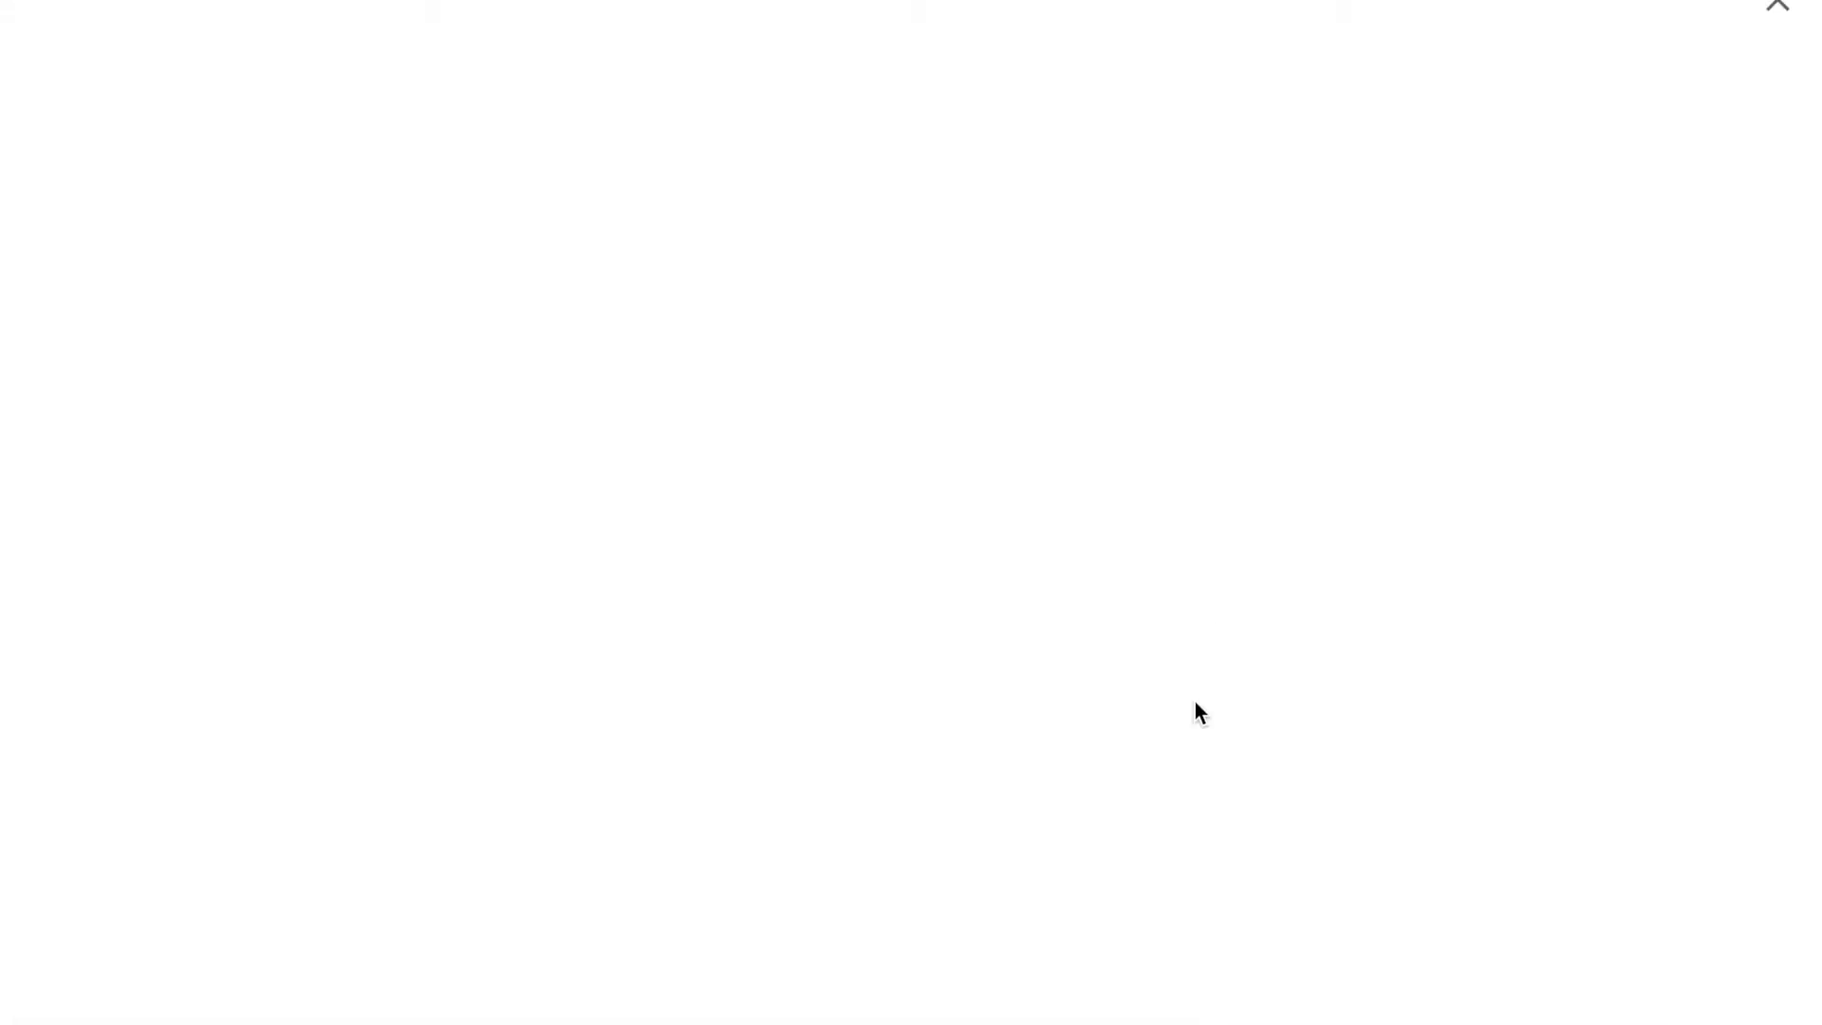
click(1328, 489)
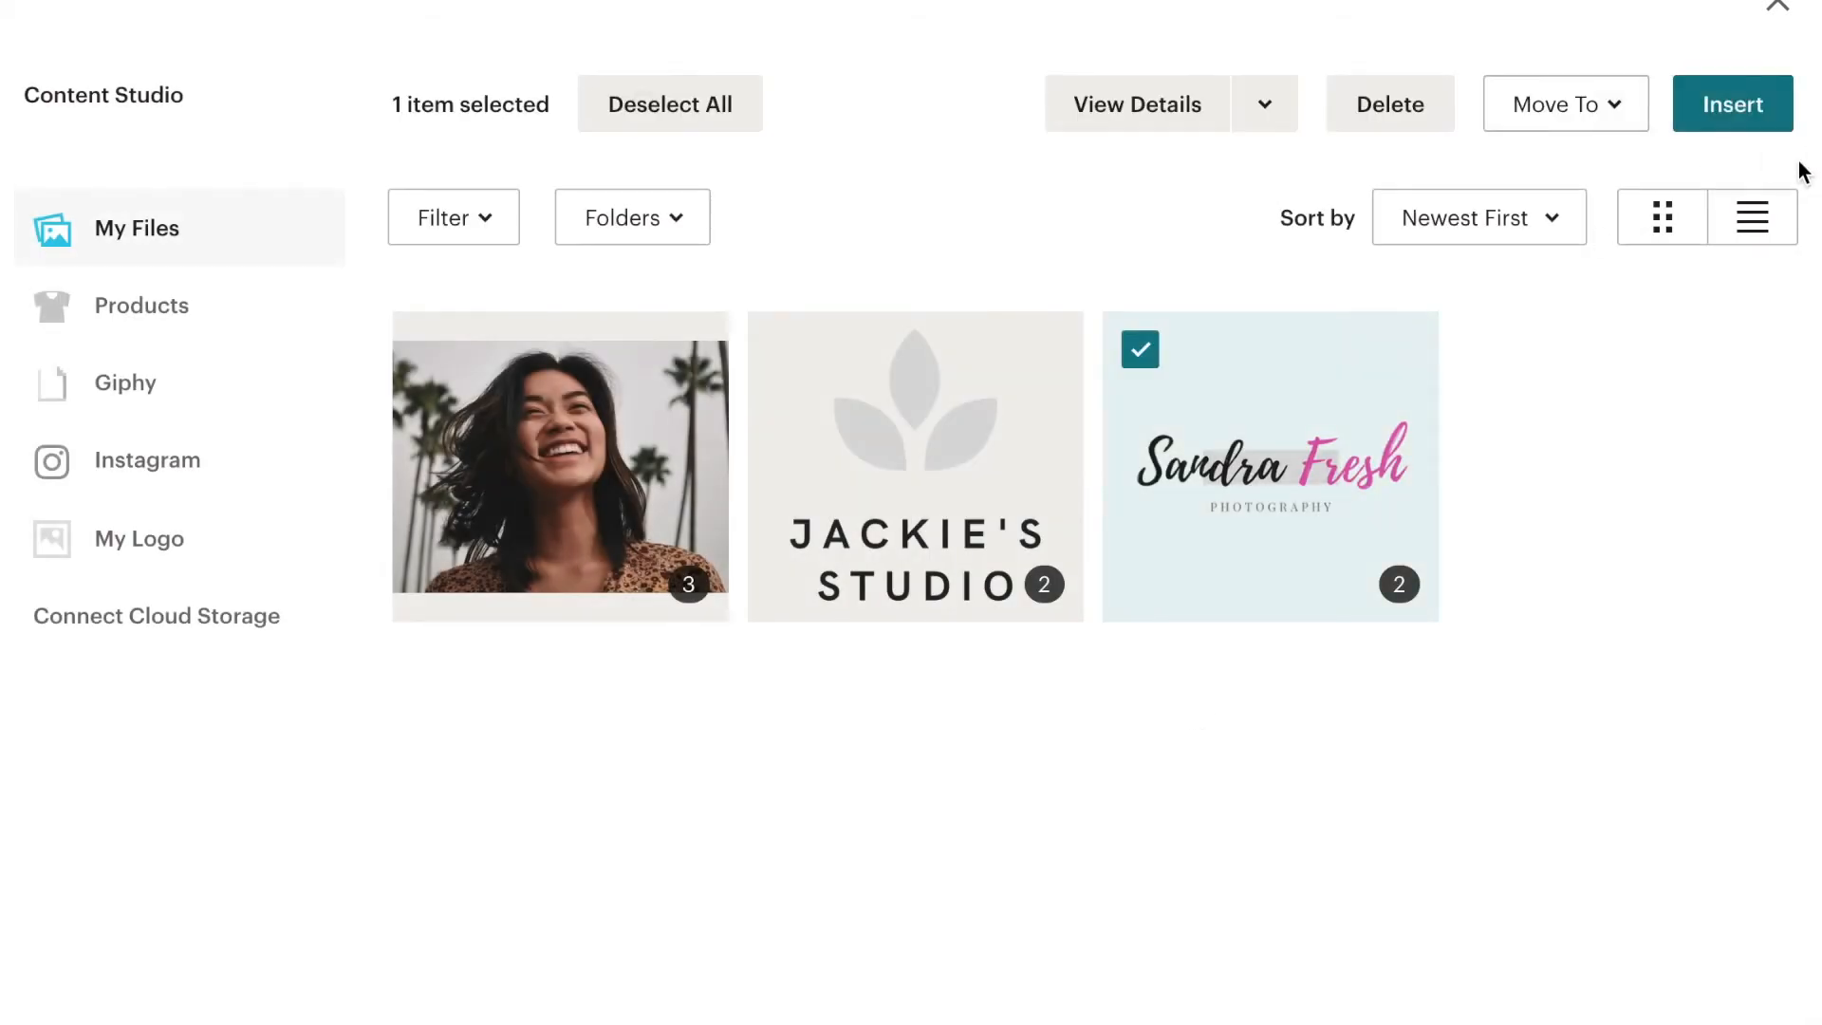
click(1733, 104)
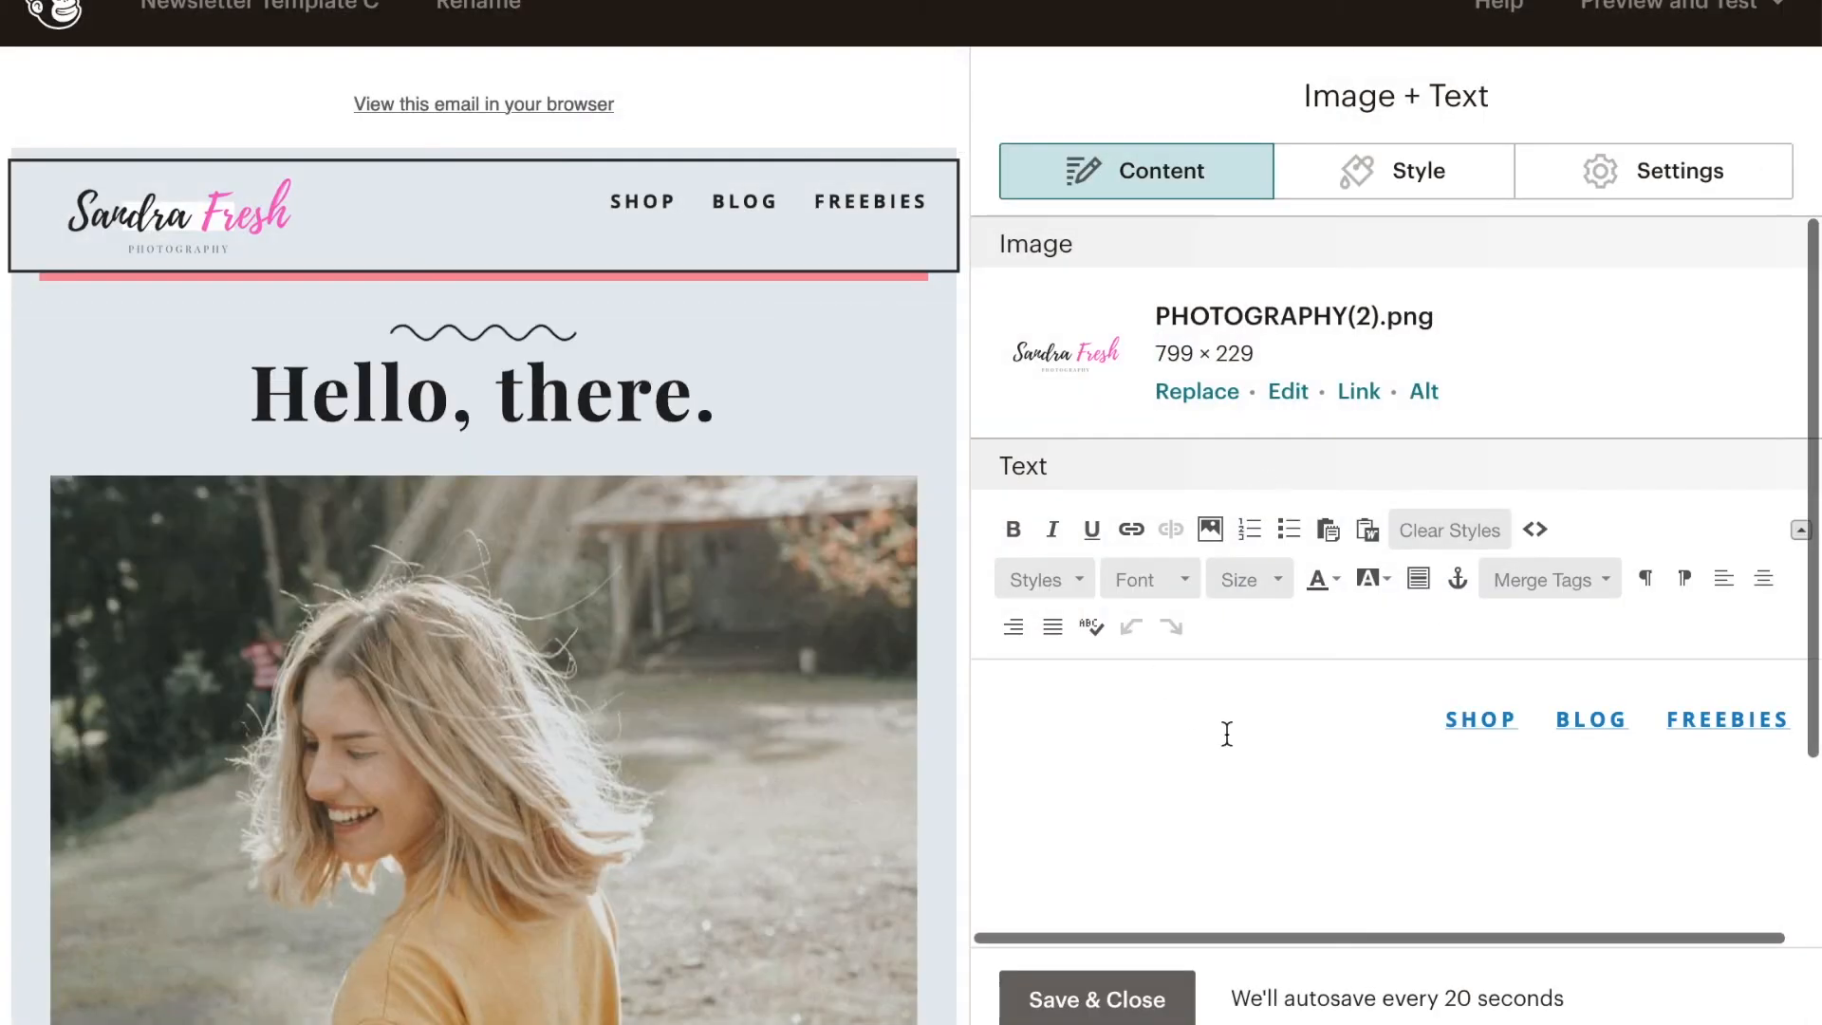
- Insert an empty line above the SHOP, BLOG and FREEBIES links in Template C's header block and save the block
click(1473, 825)
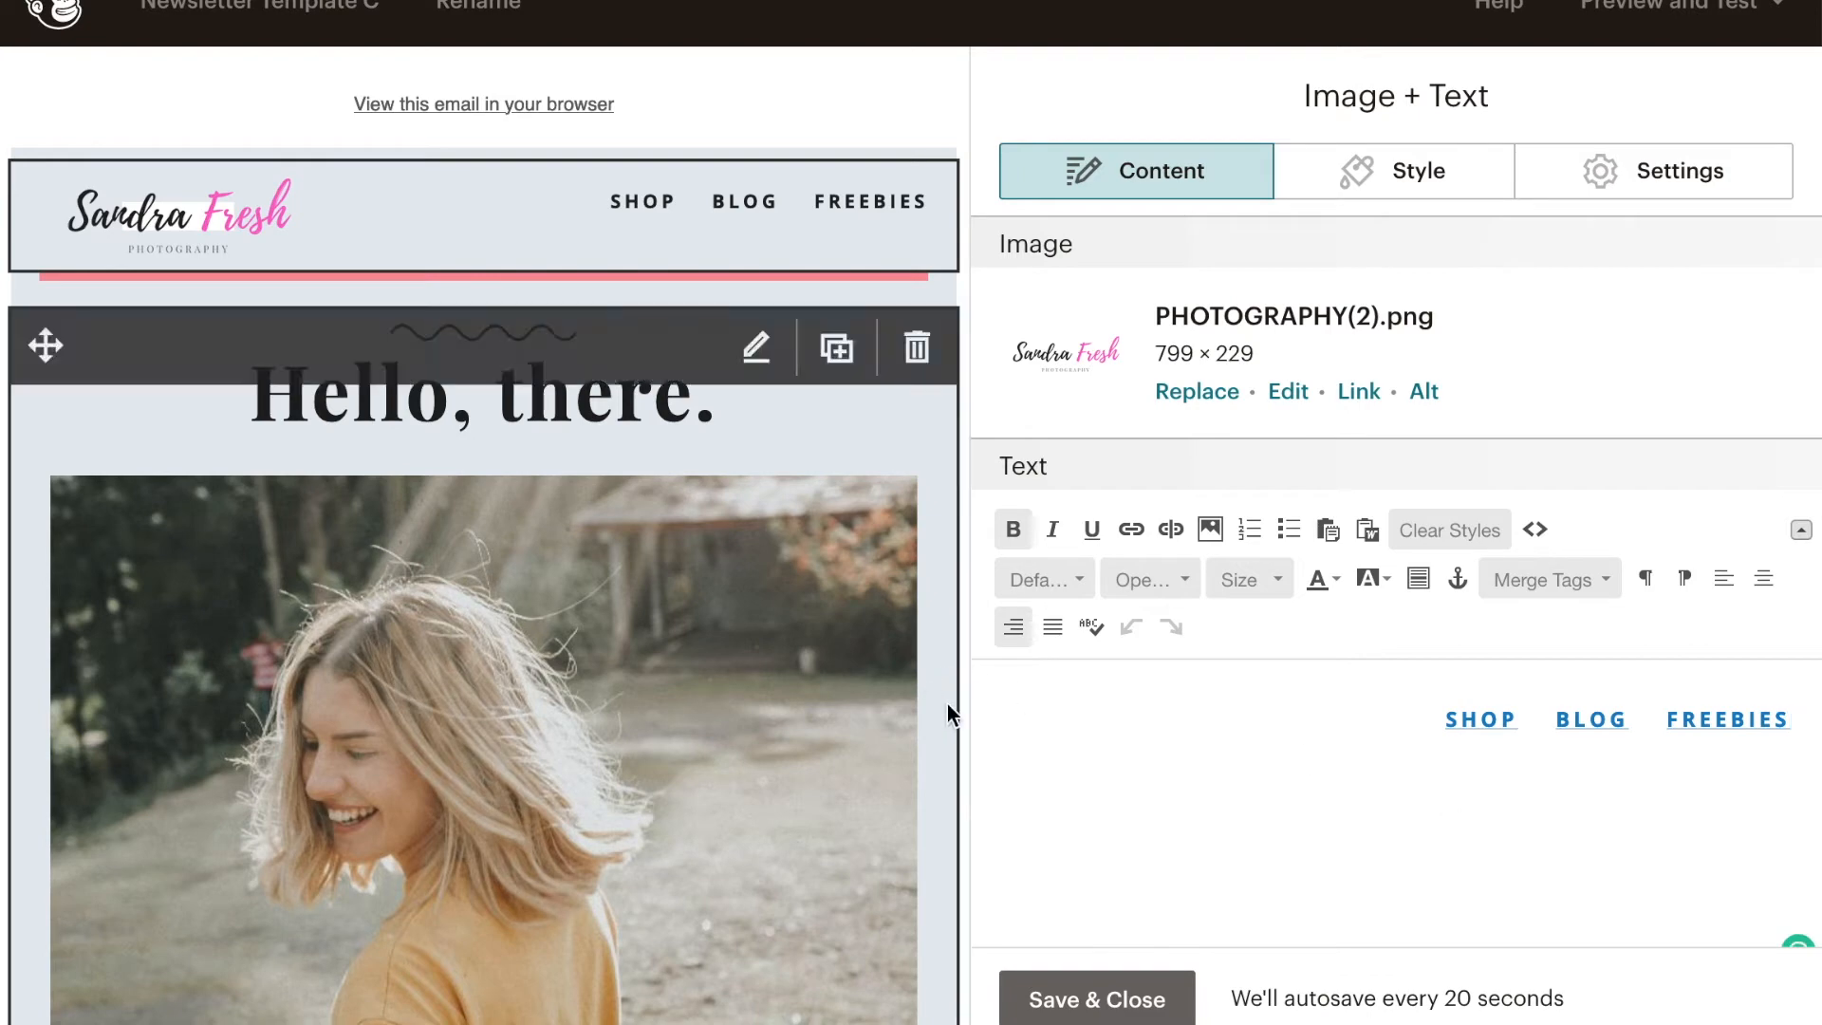
click(1142, 996)
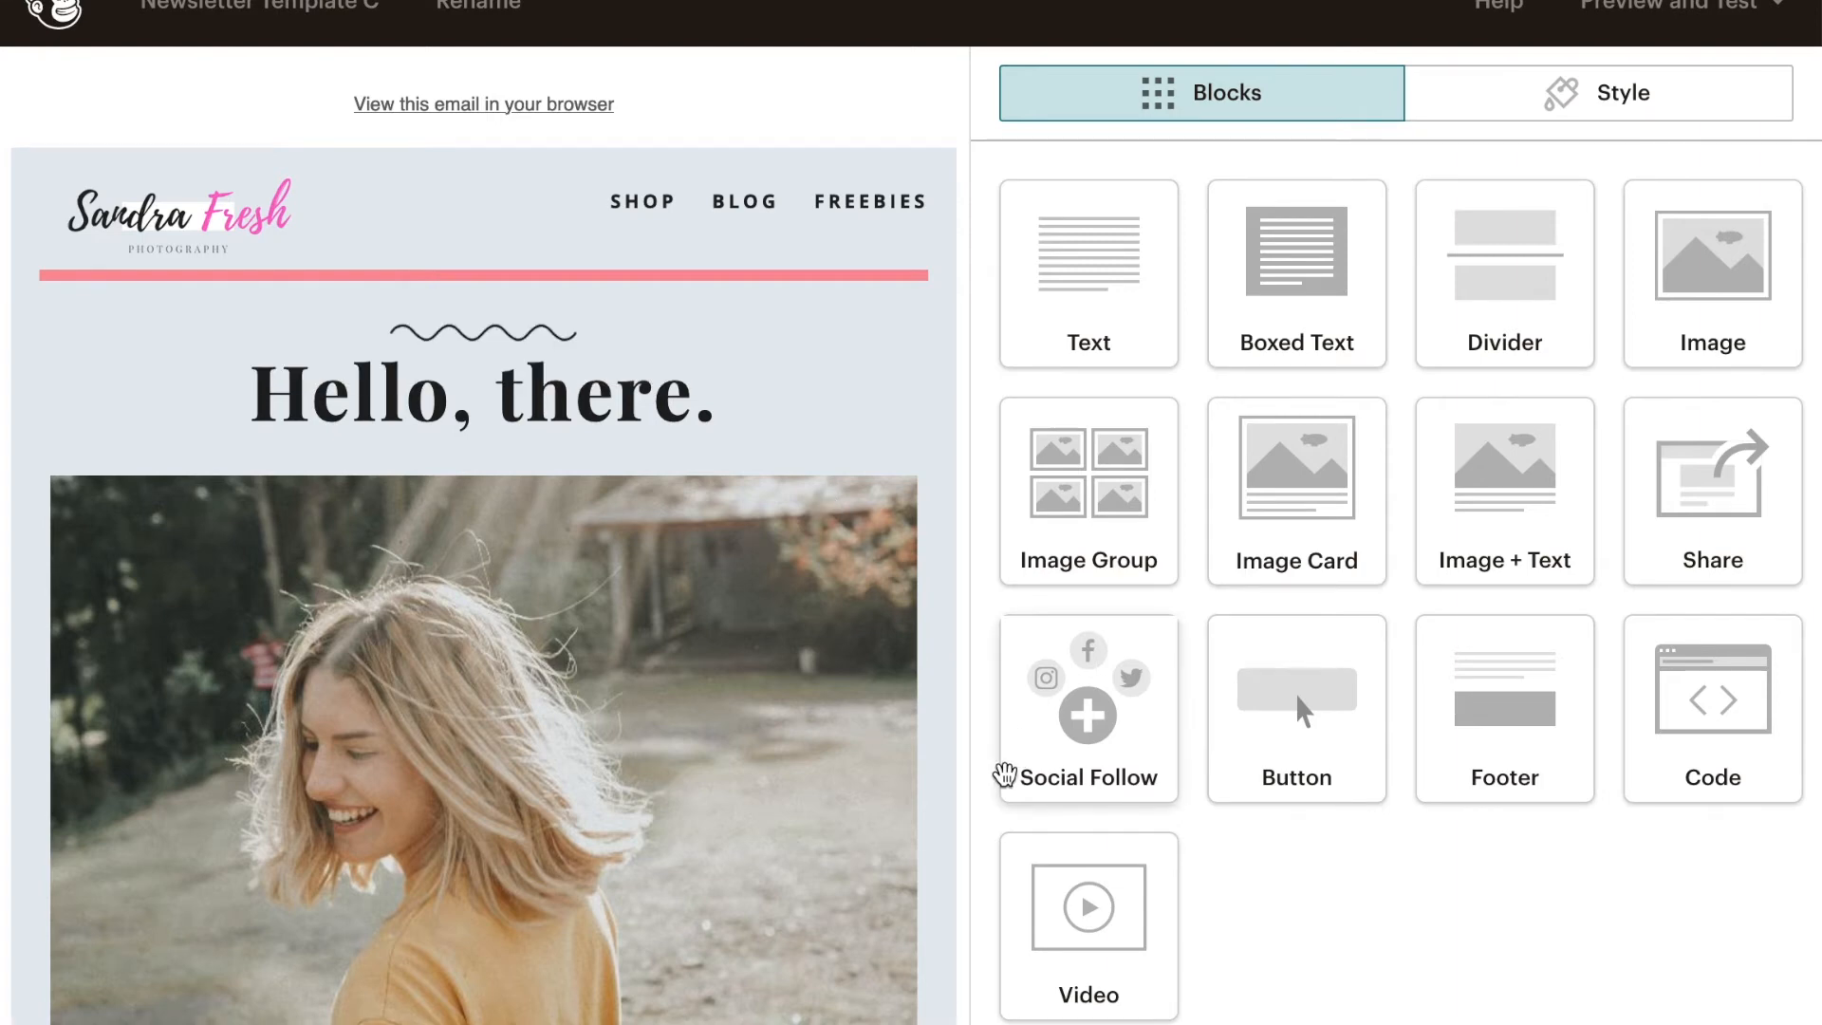
click(548, 239)
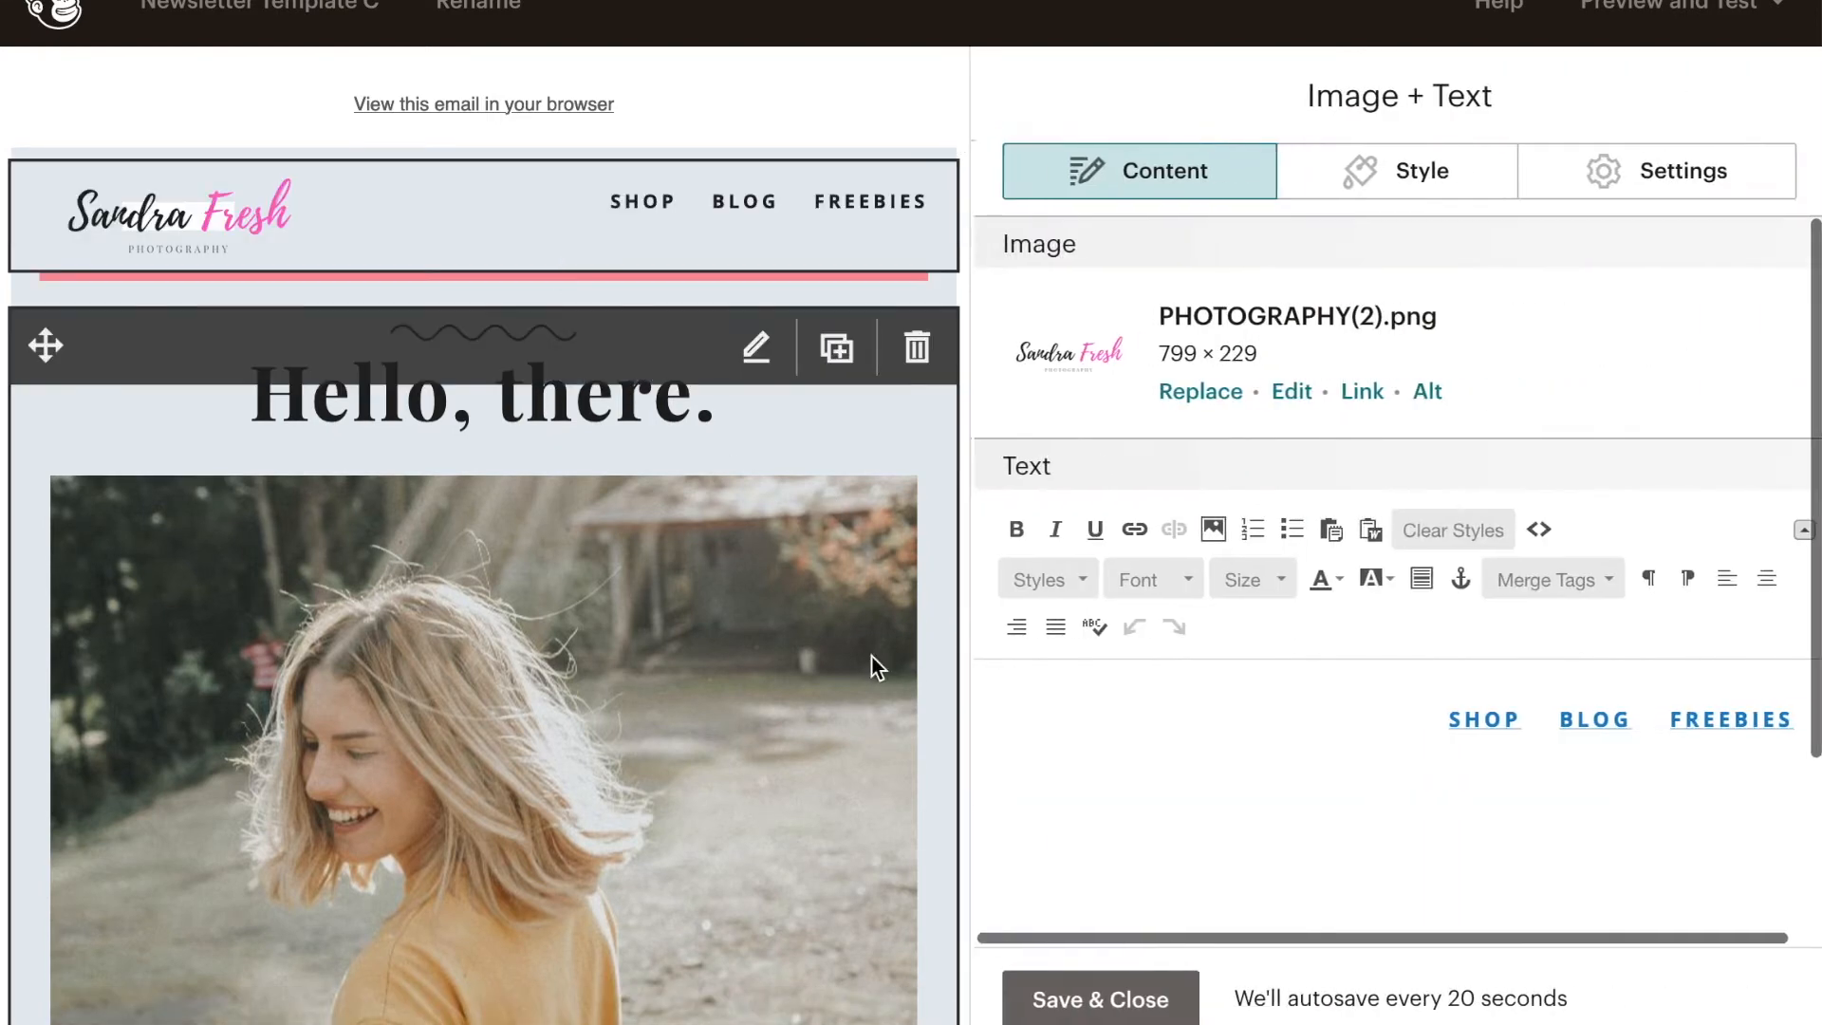
click(1445, 713)
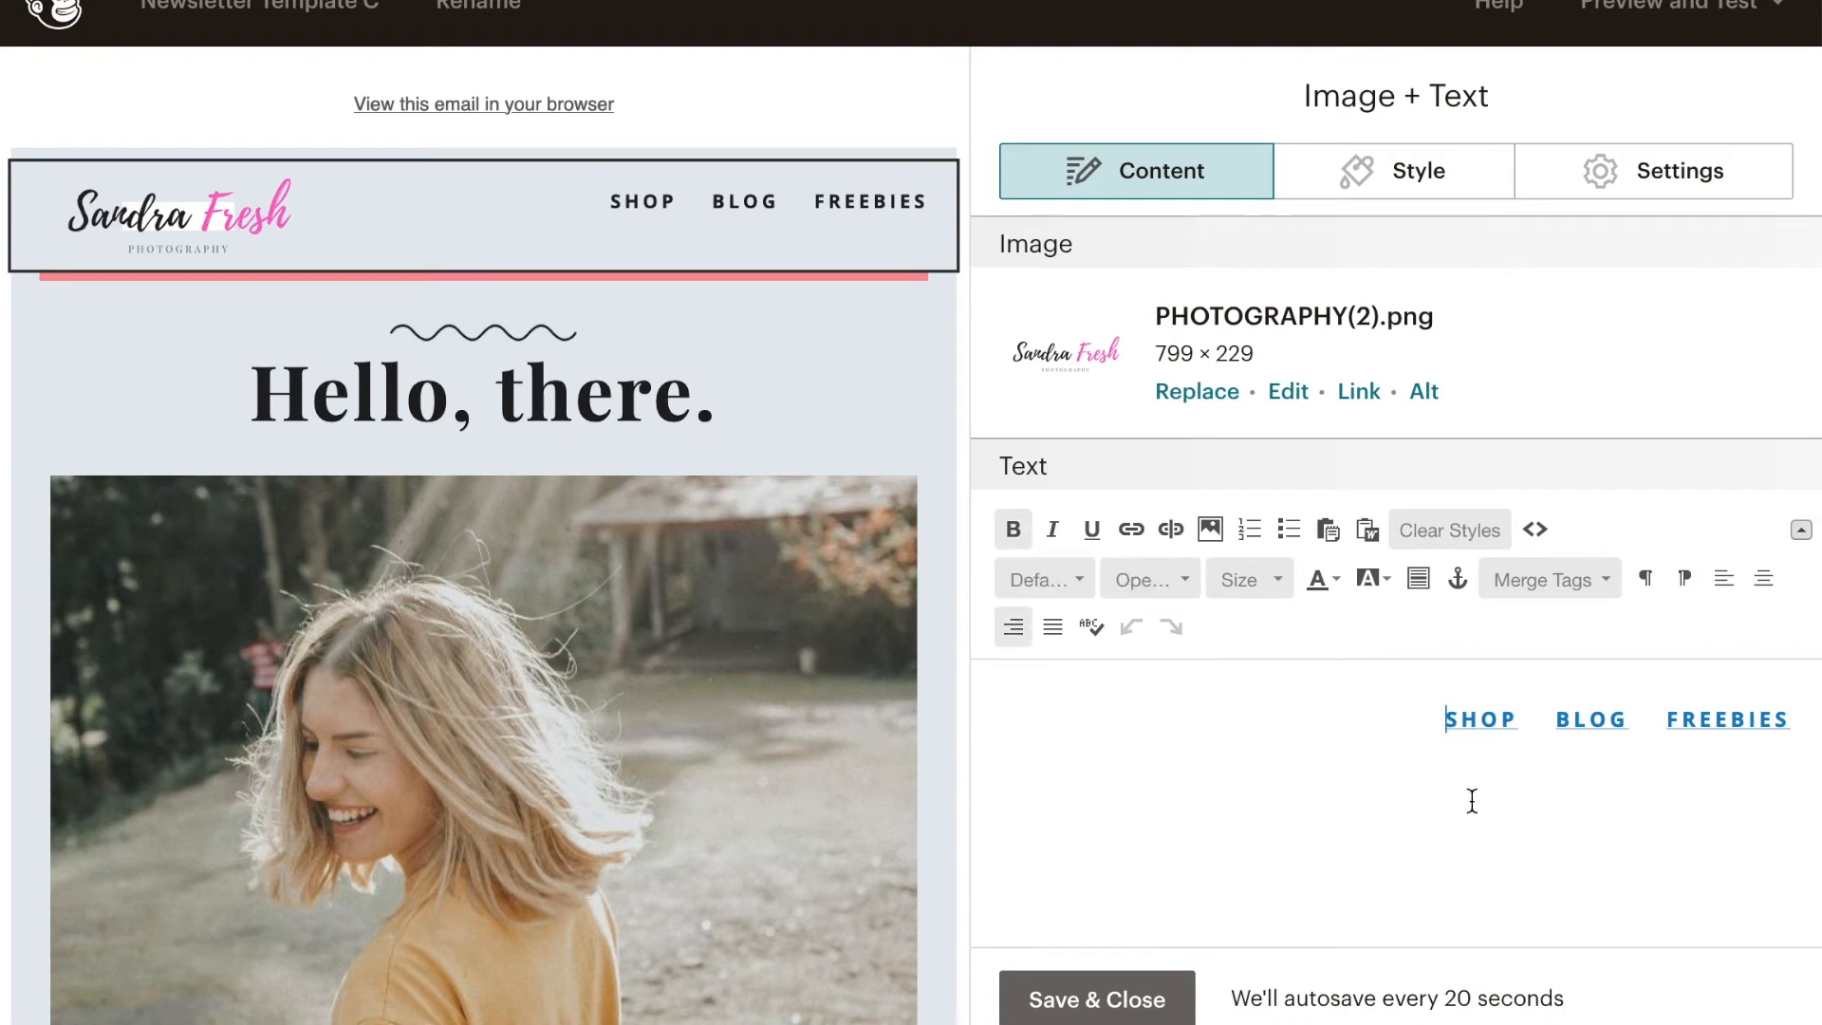
key(Return)
click(1097, 998)
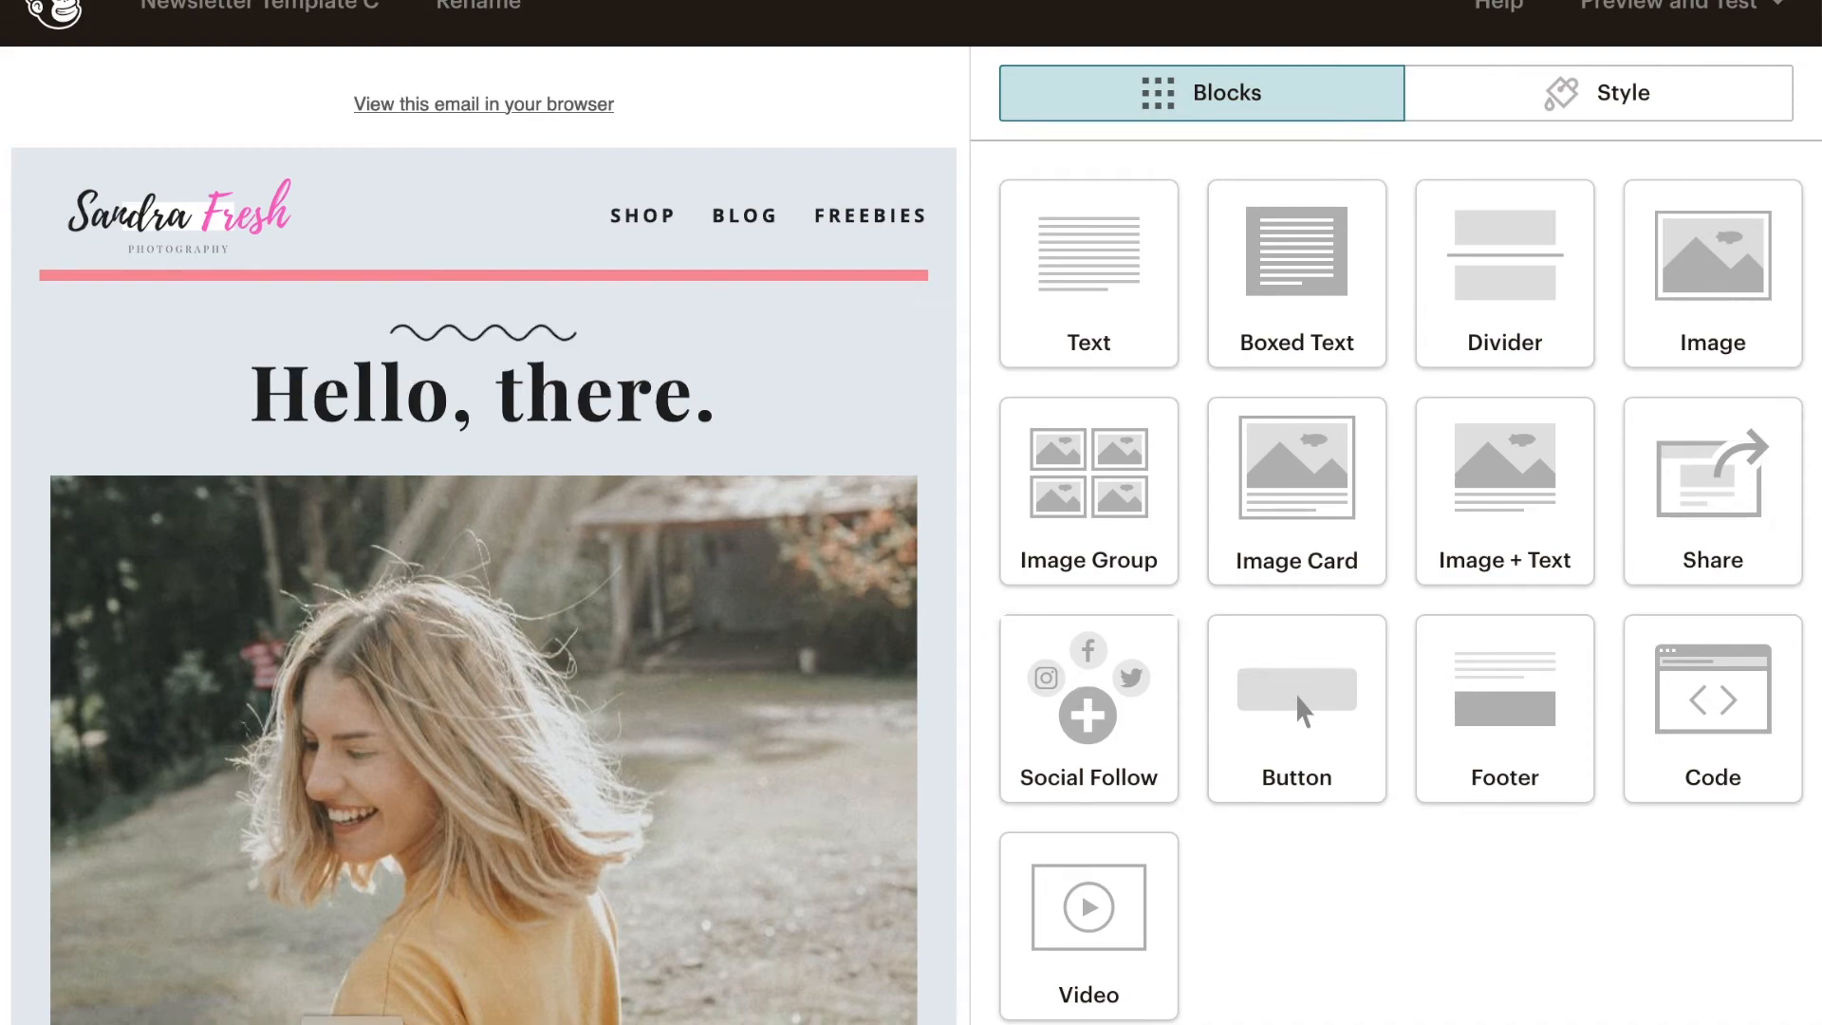
- Delete the photo of the blonde woman from the "Hello, there." text block
scroll(643, 550, down, 5)
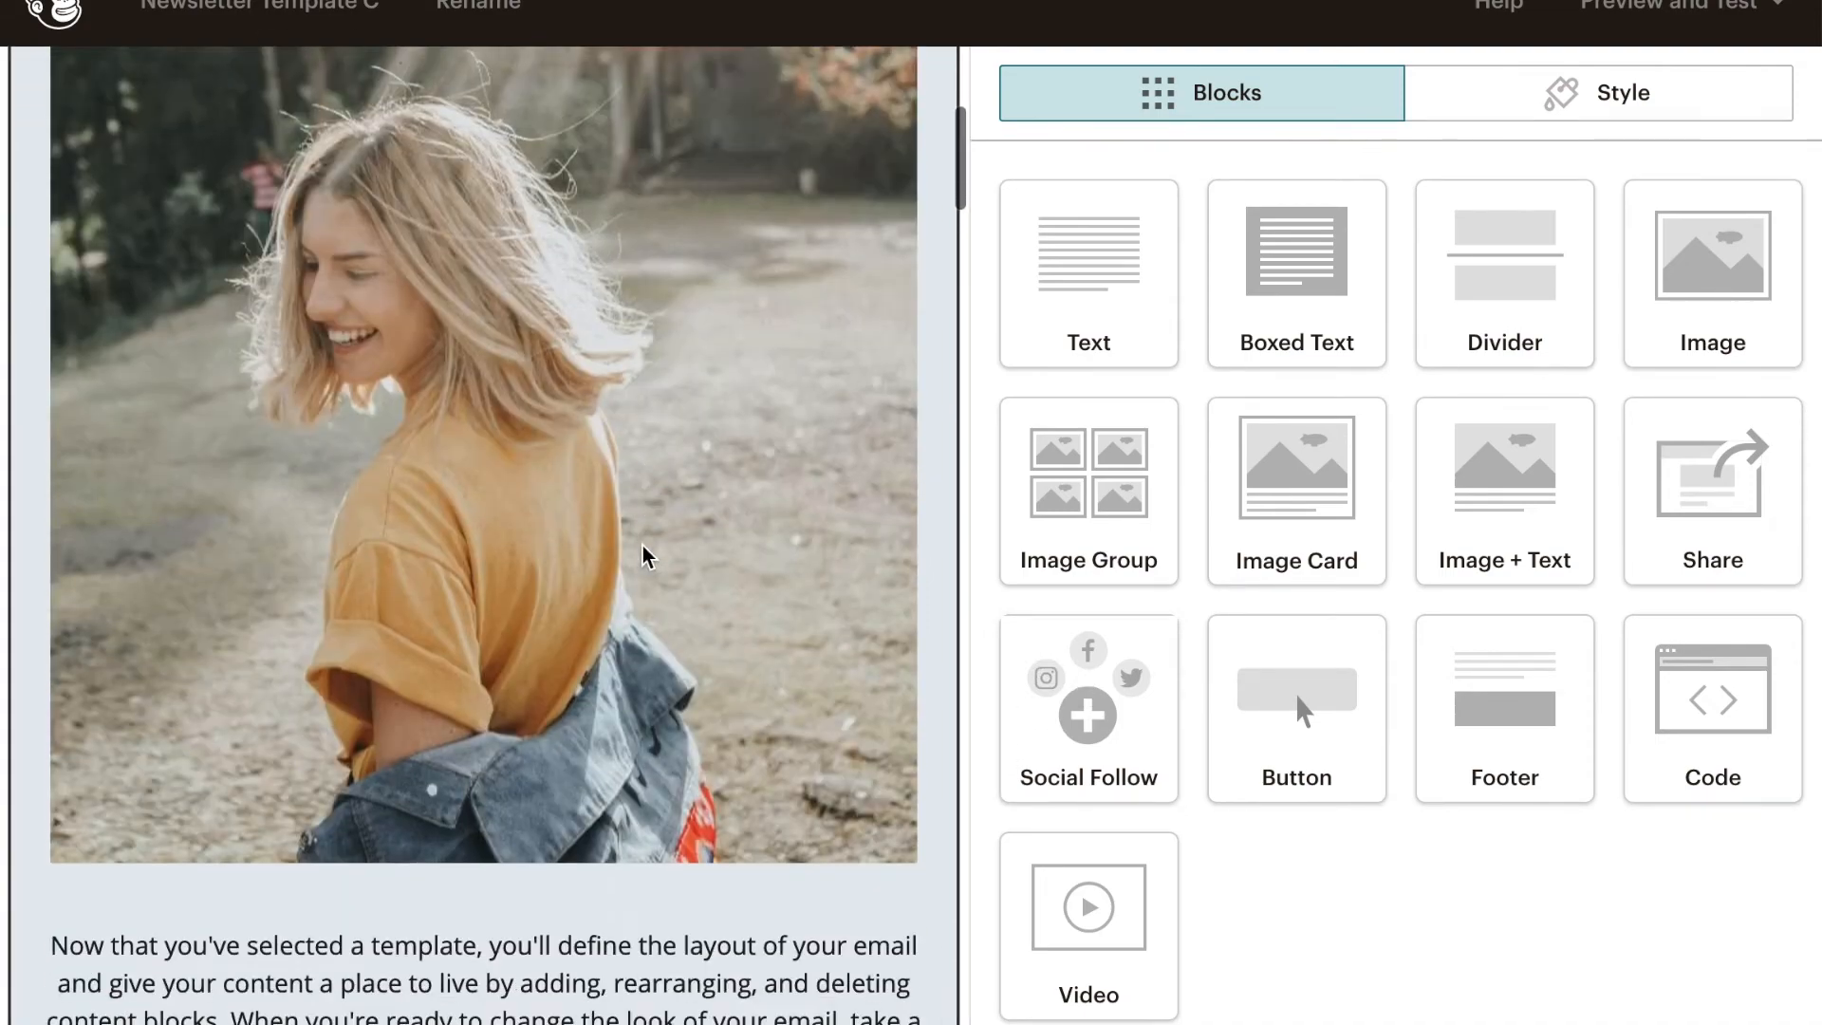
scroll(643, 554, up, 5)
click(664, 543)
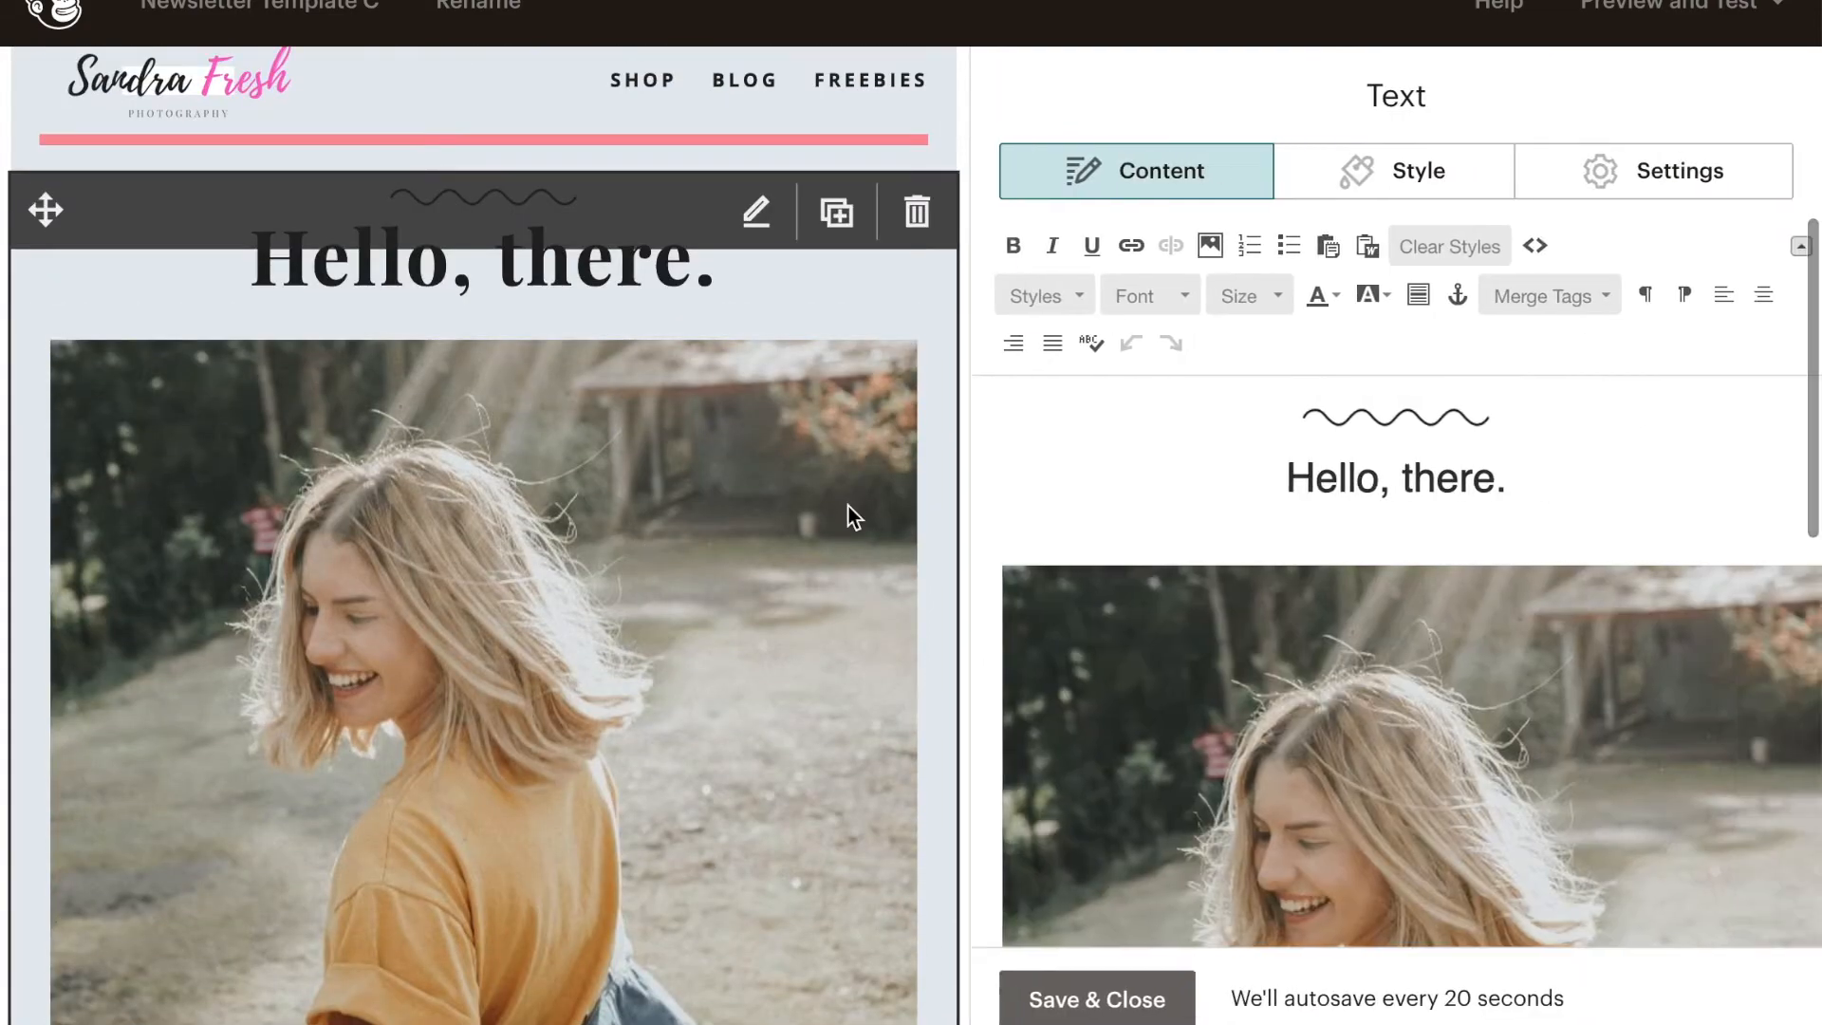
scroll(1476, 675, down, 5)
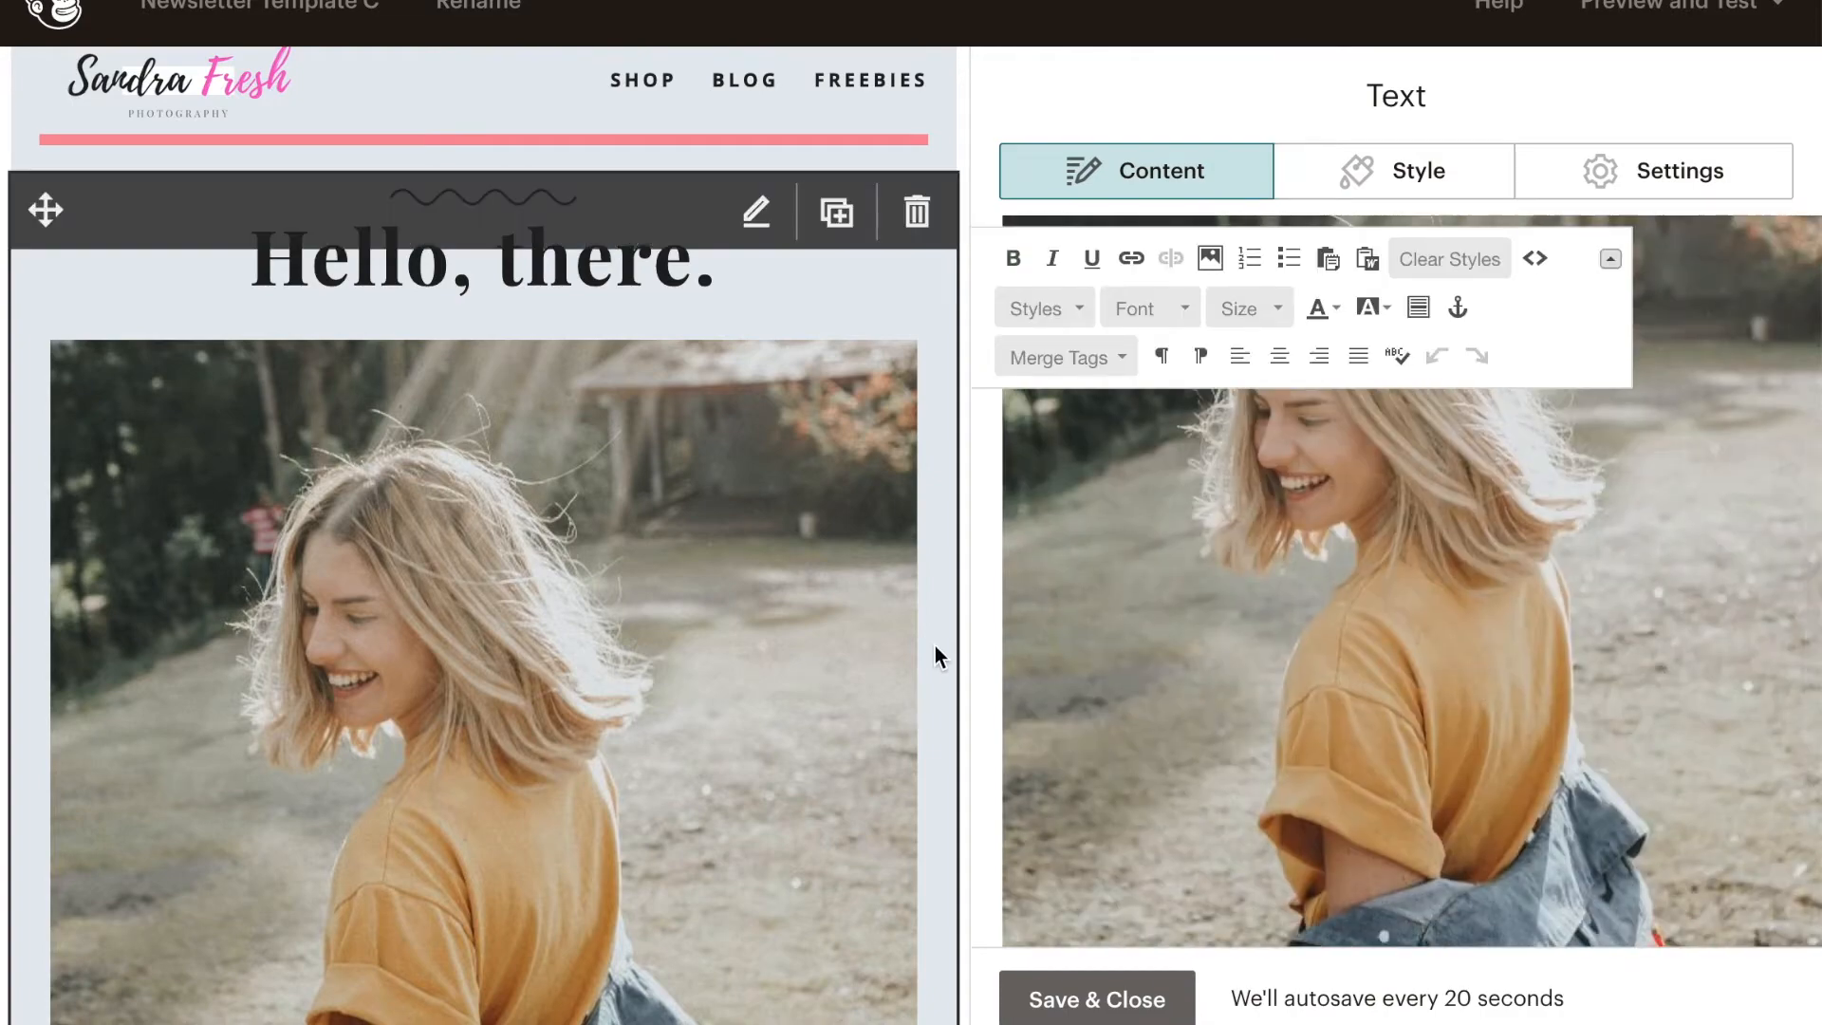
scroll(936, 645, down, 4)
scroll(935, 645, down, 4)
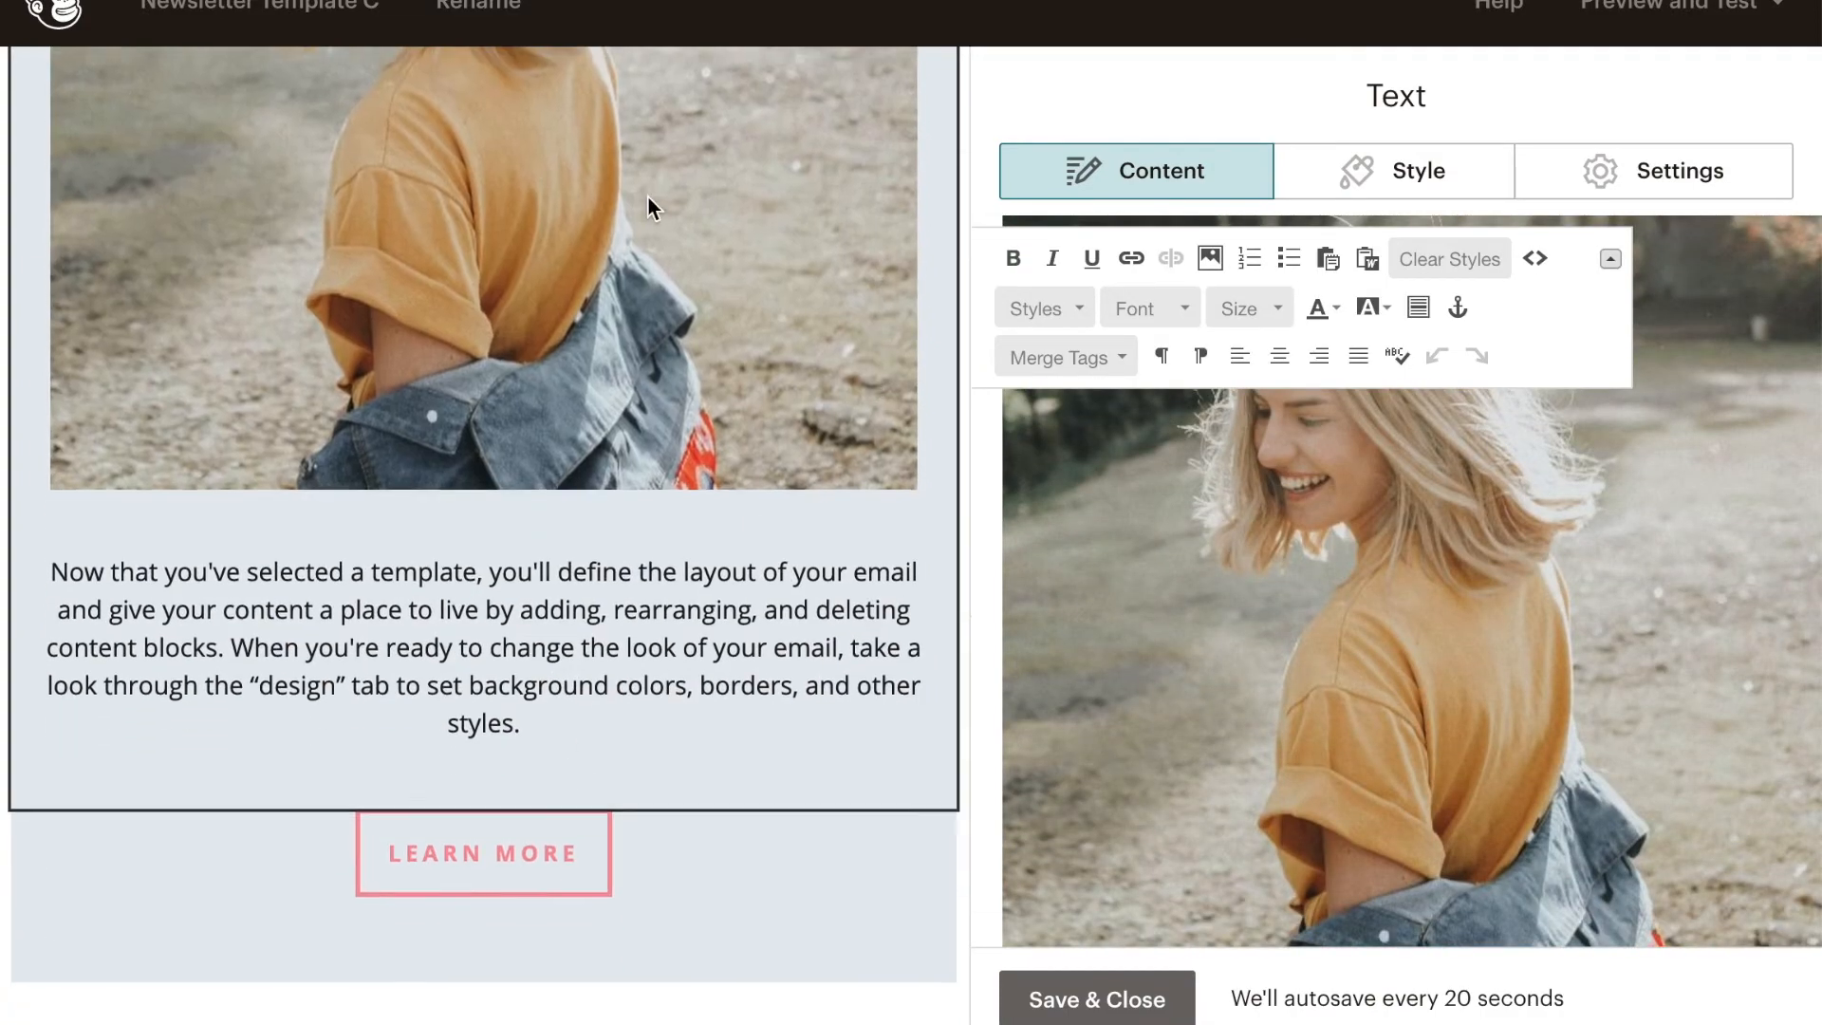
scroll(649, 204, up, 7)
scroll(647, 198, up, 1)
scroll(1480, 712, up, 4)
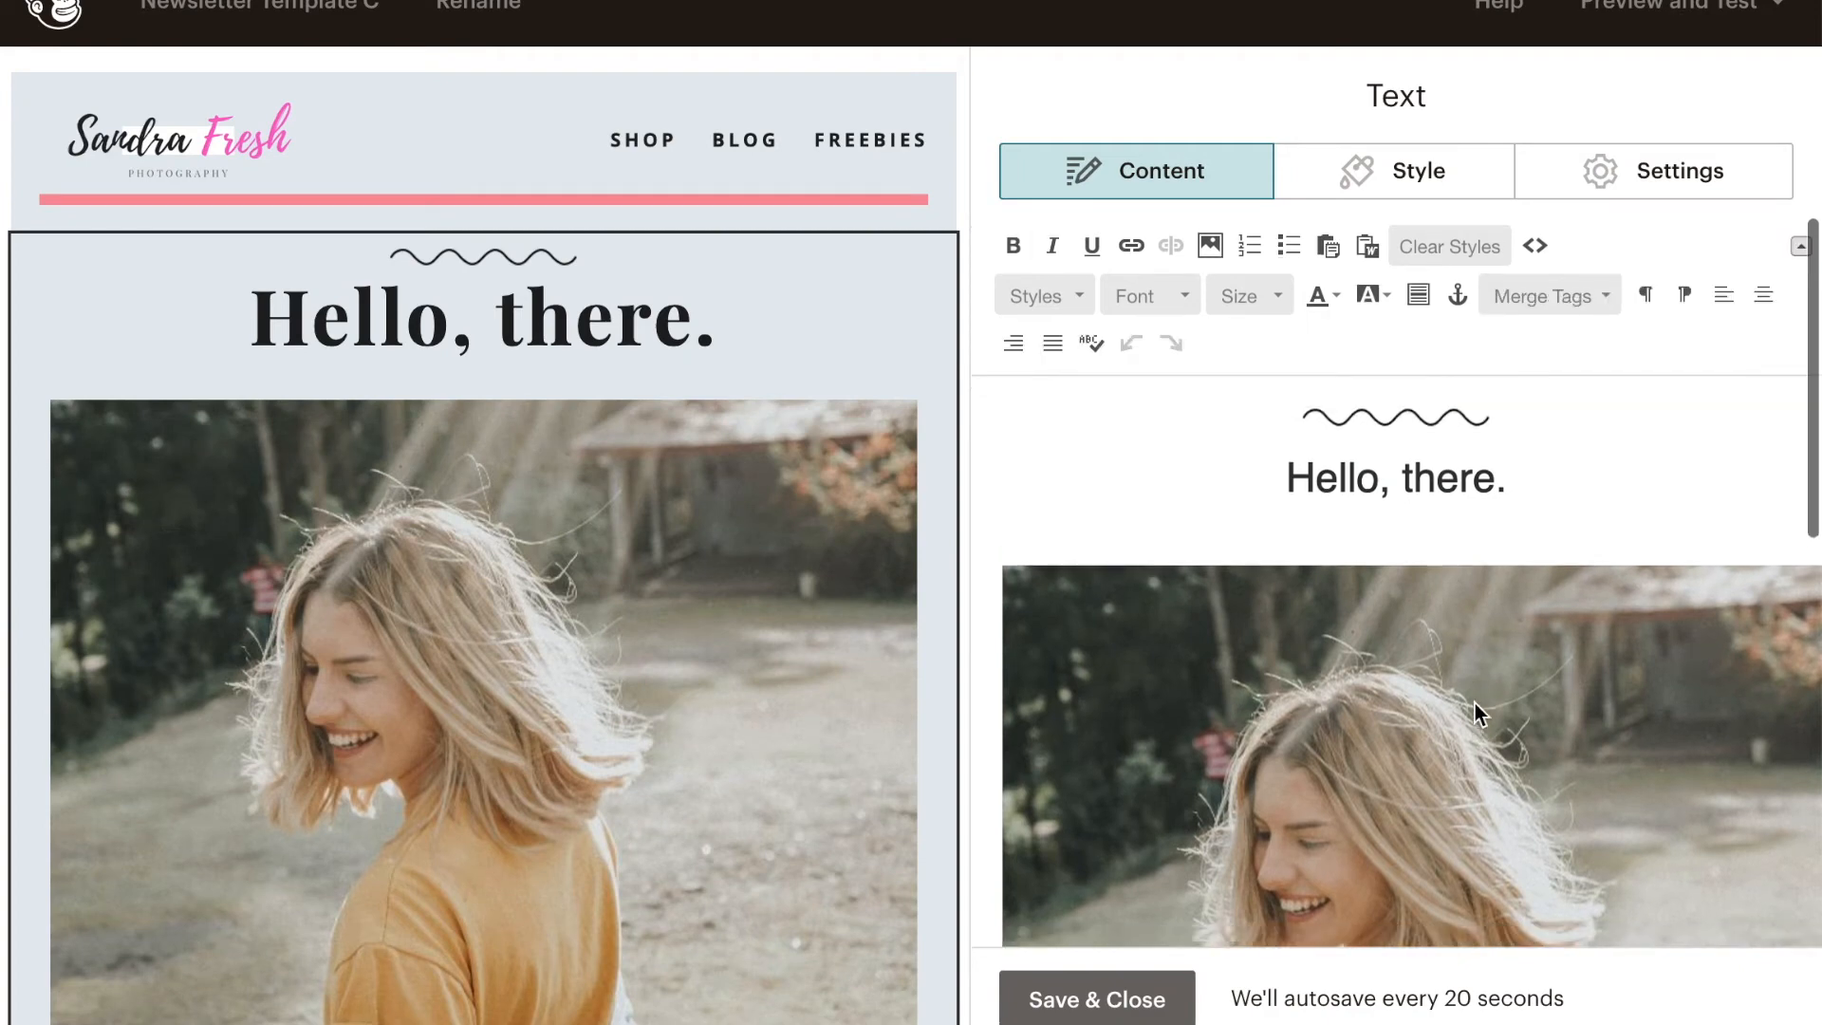
click(1336, 651)
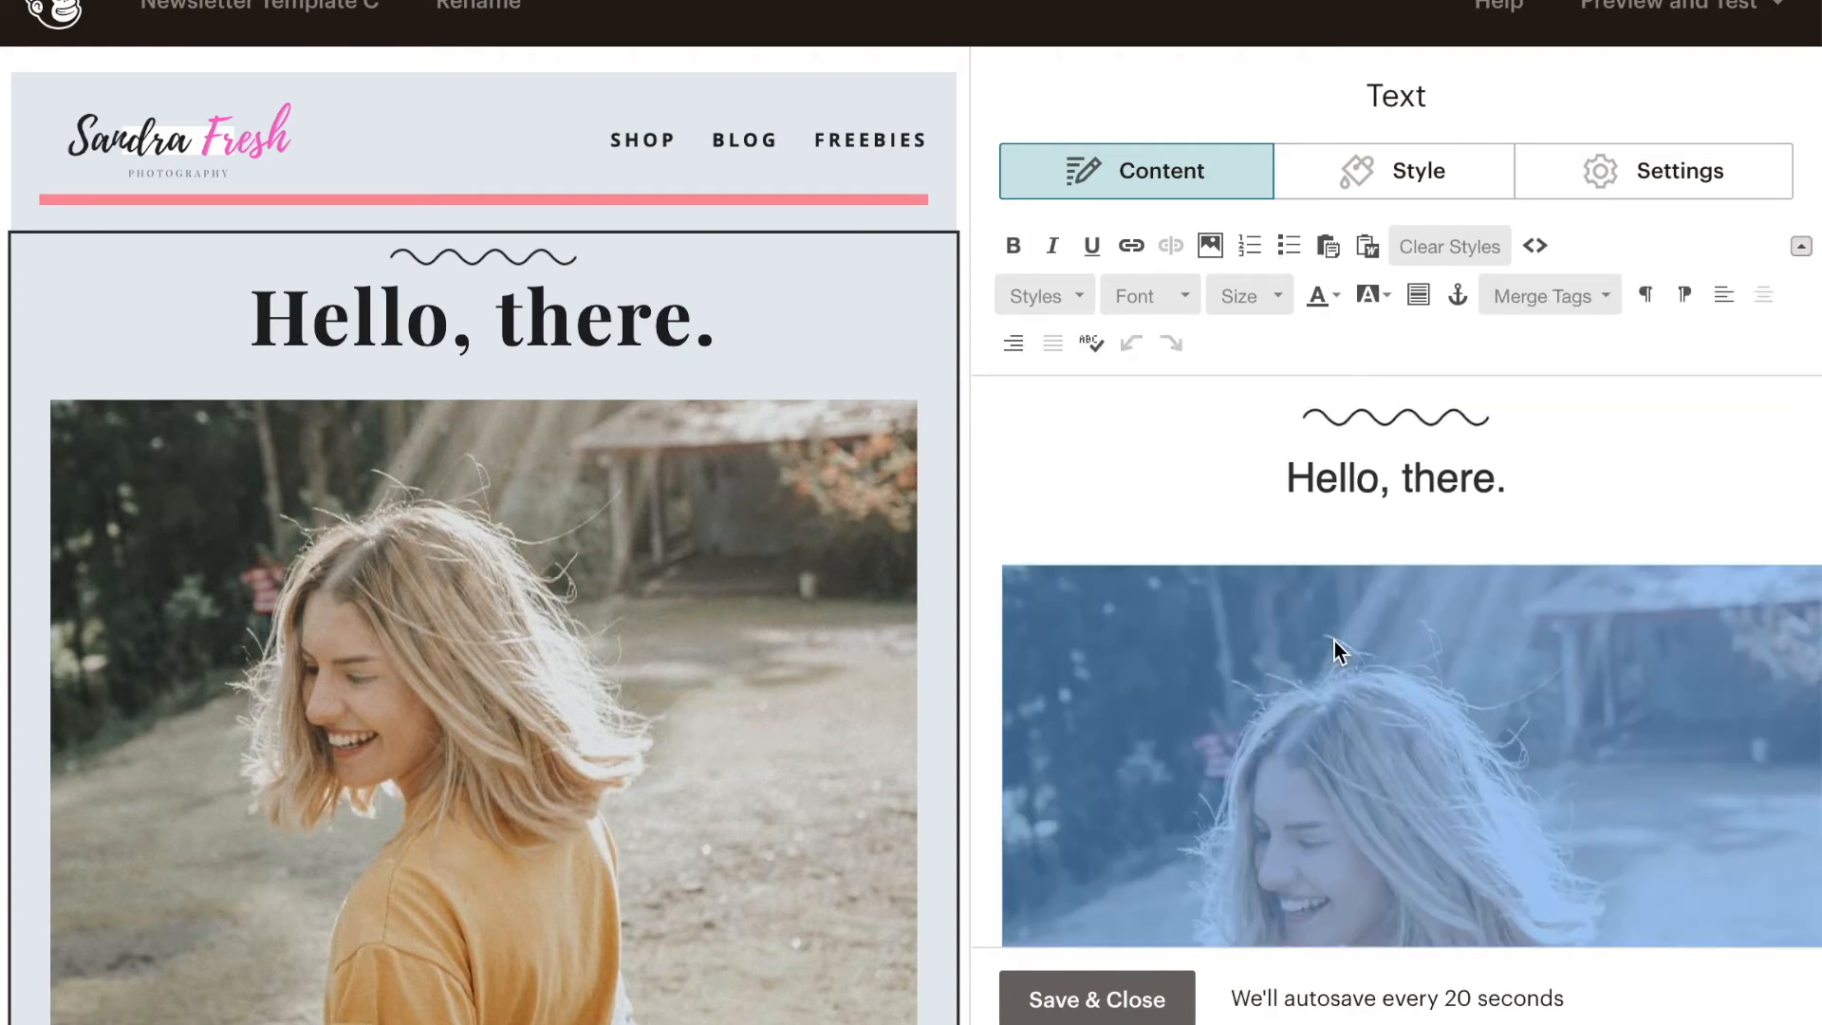
key(Delete)
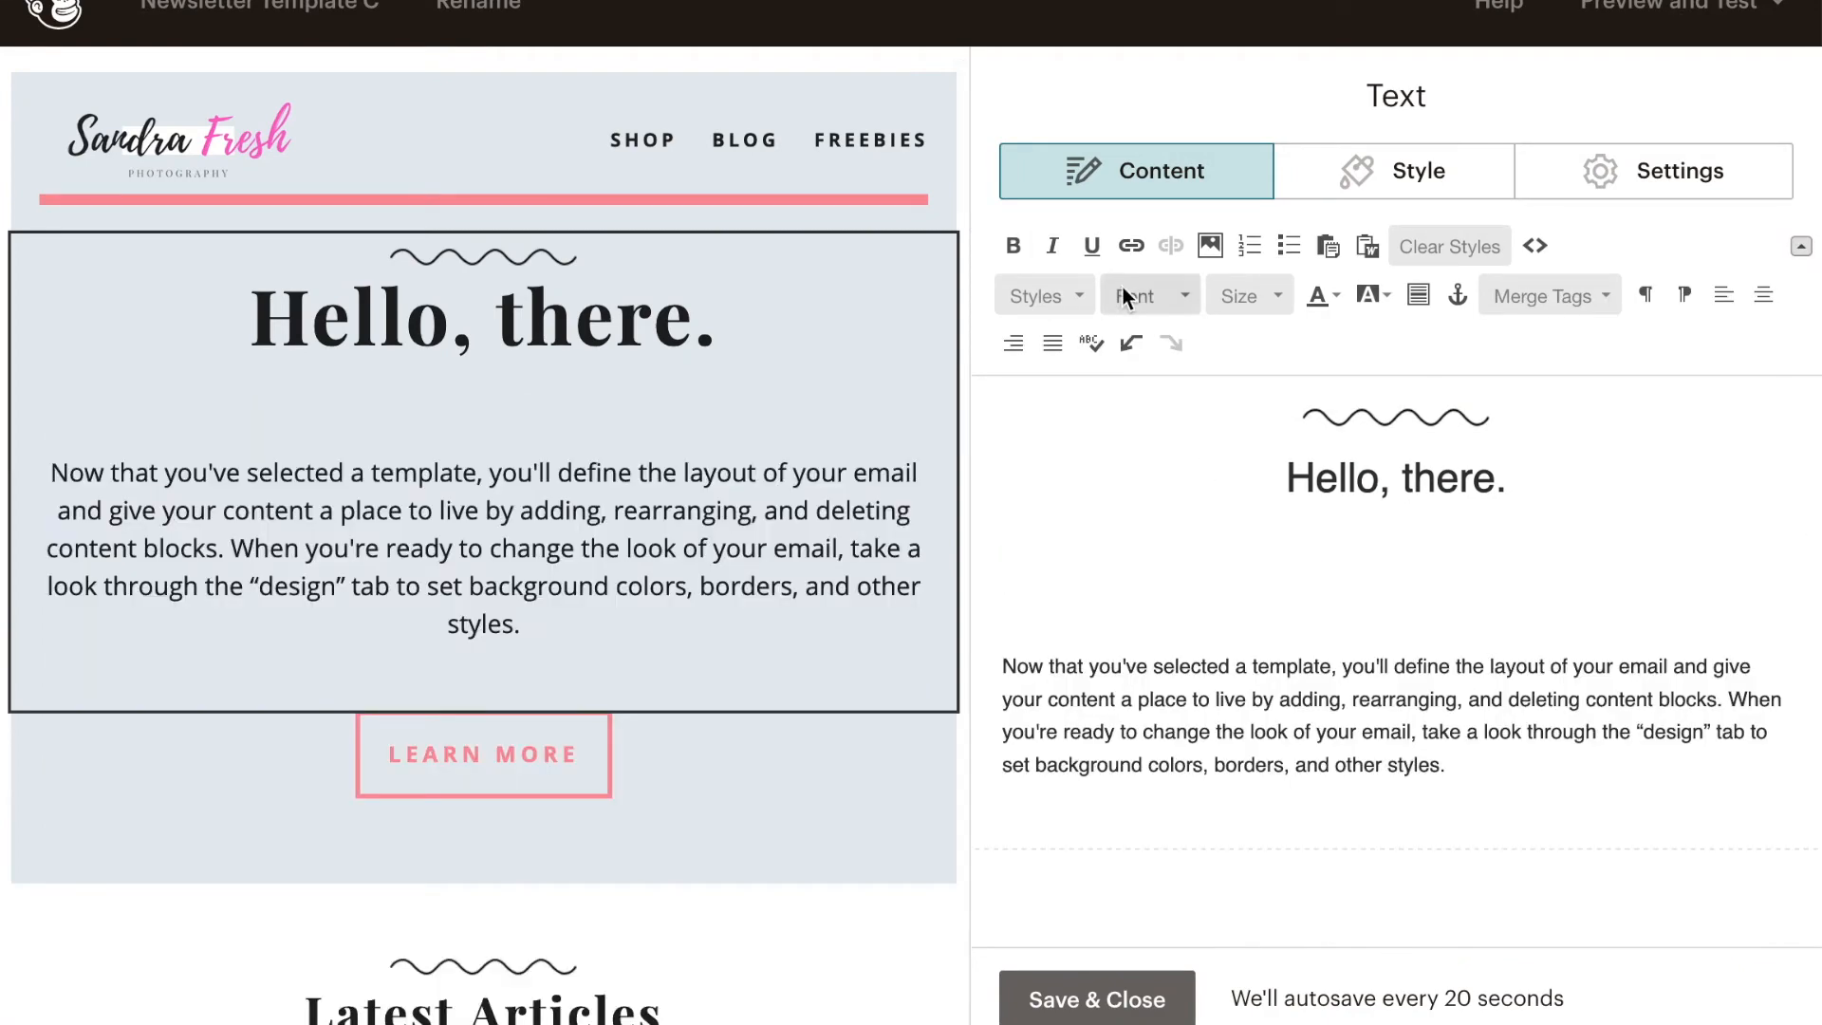
- Insert the photo of the smiling dark-haired woman from My Files under the "Hello, there." heading at 600 by 450, keeping proportions
click(1211, 245)
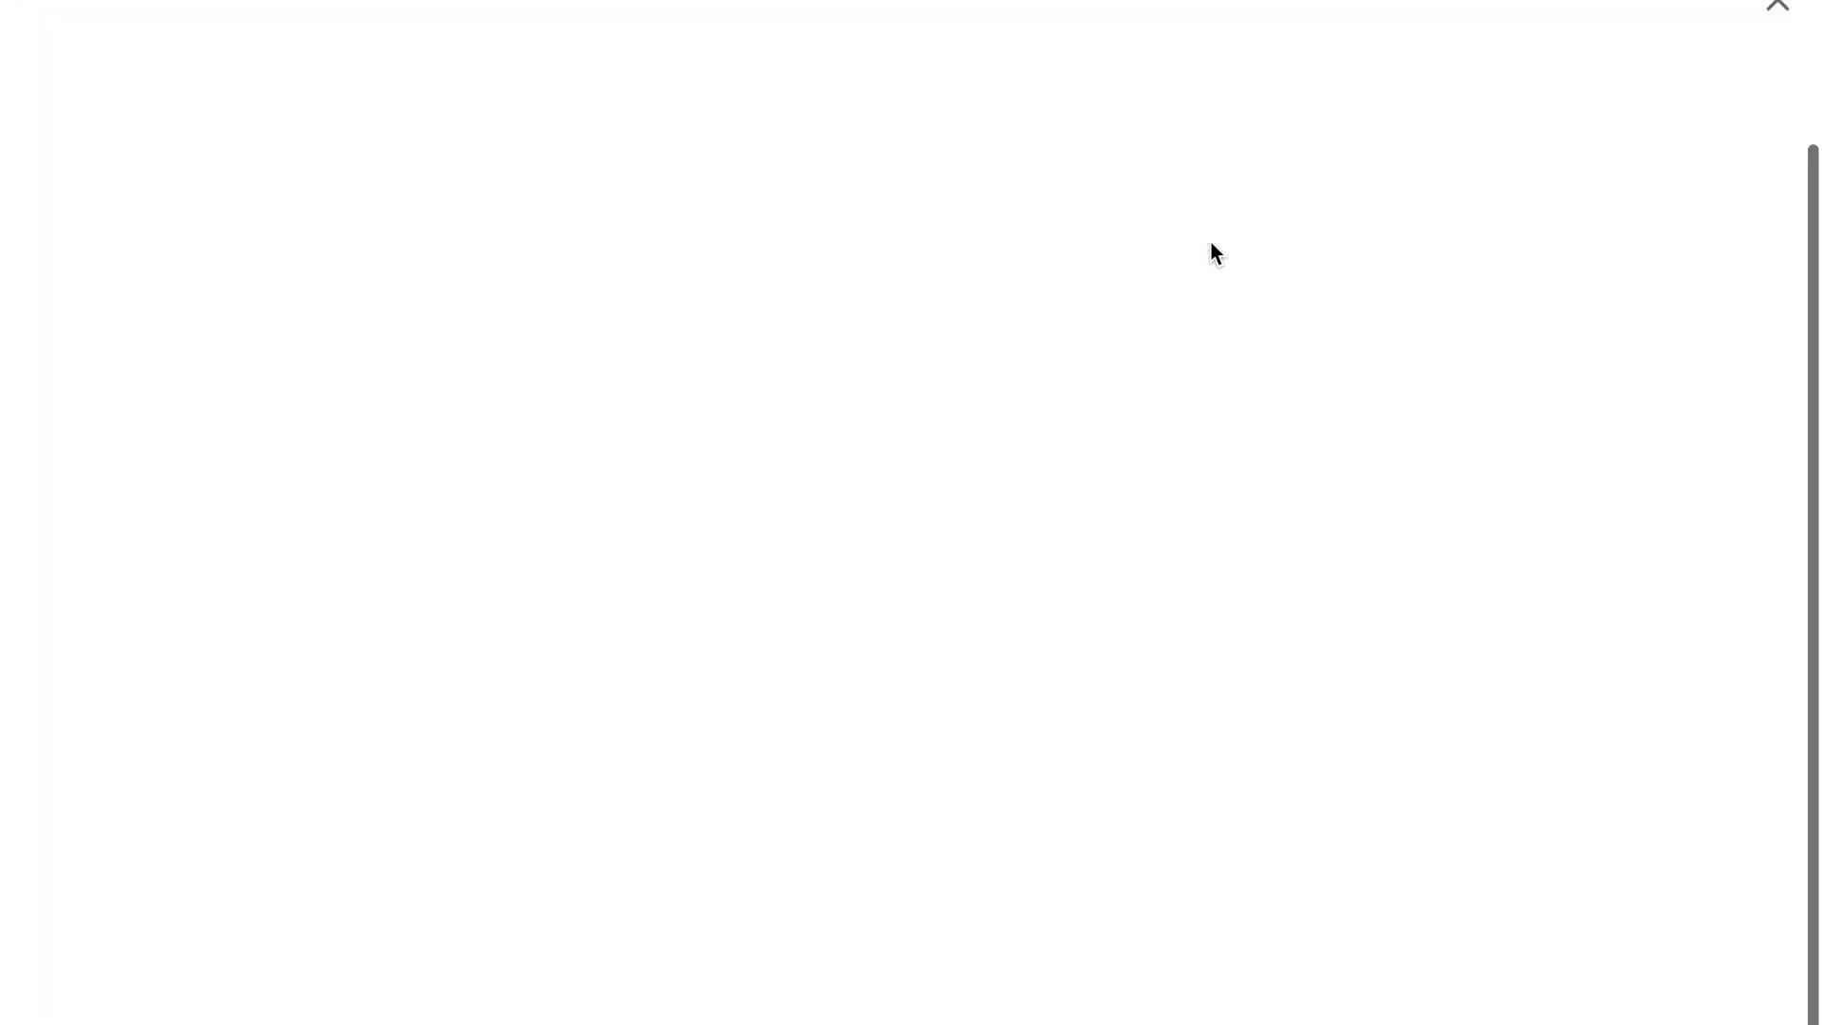
click(1733, 104)
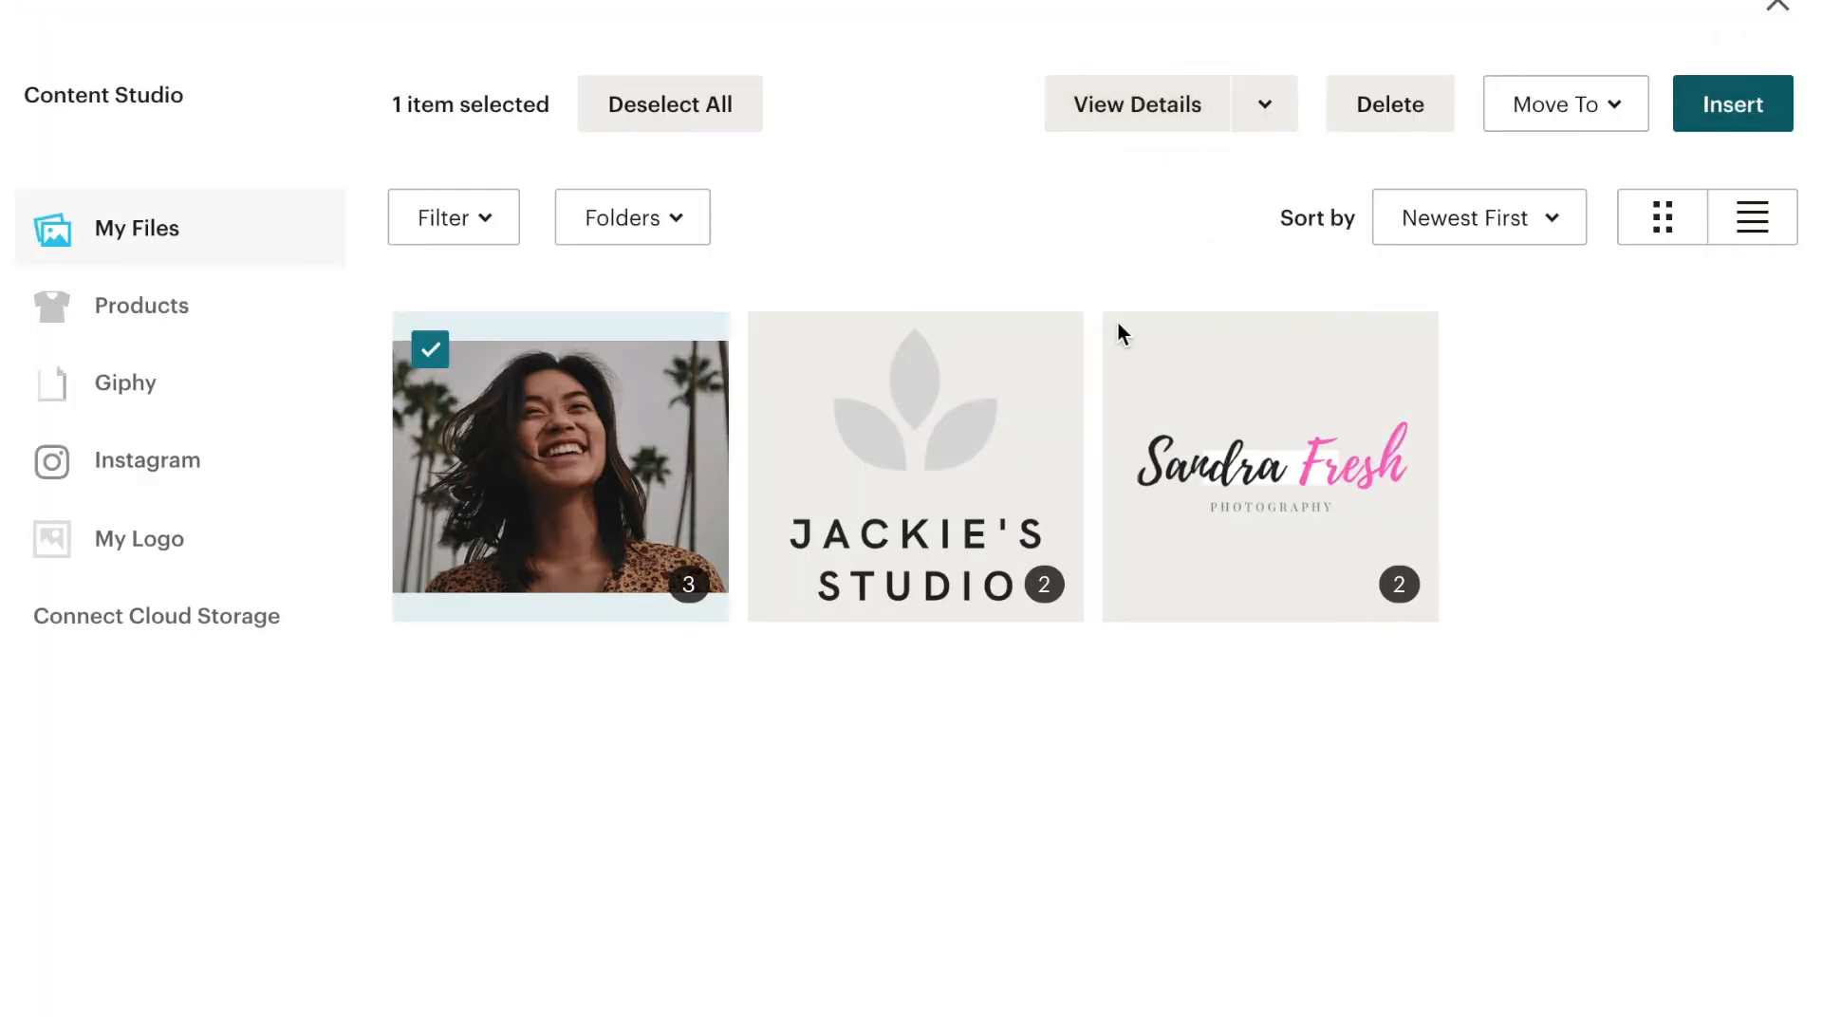
double_click(129, 457)
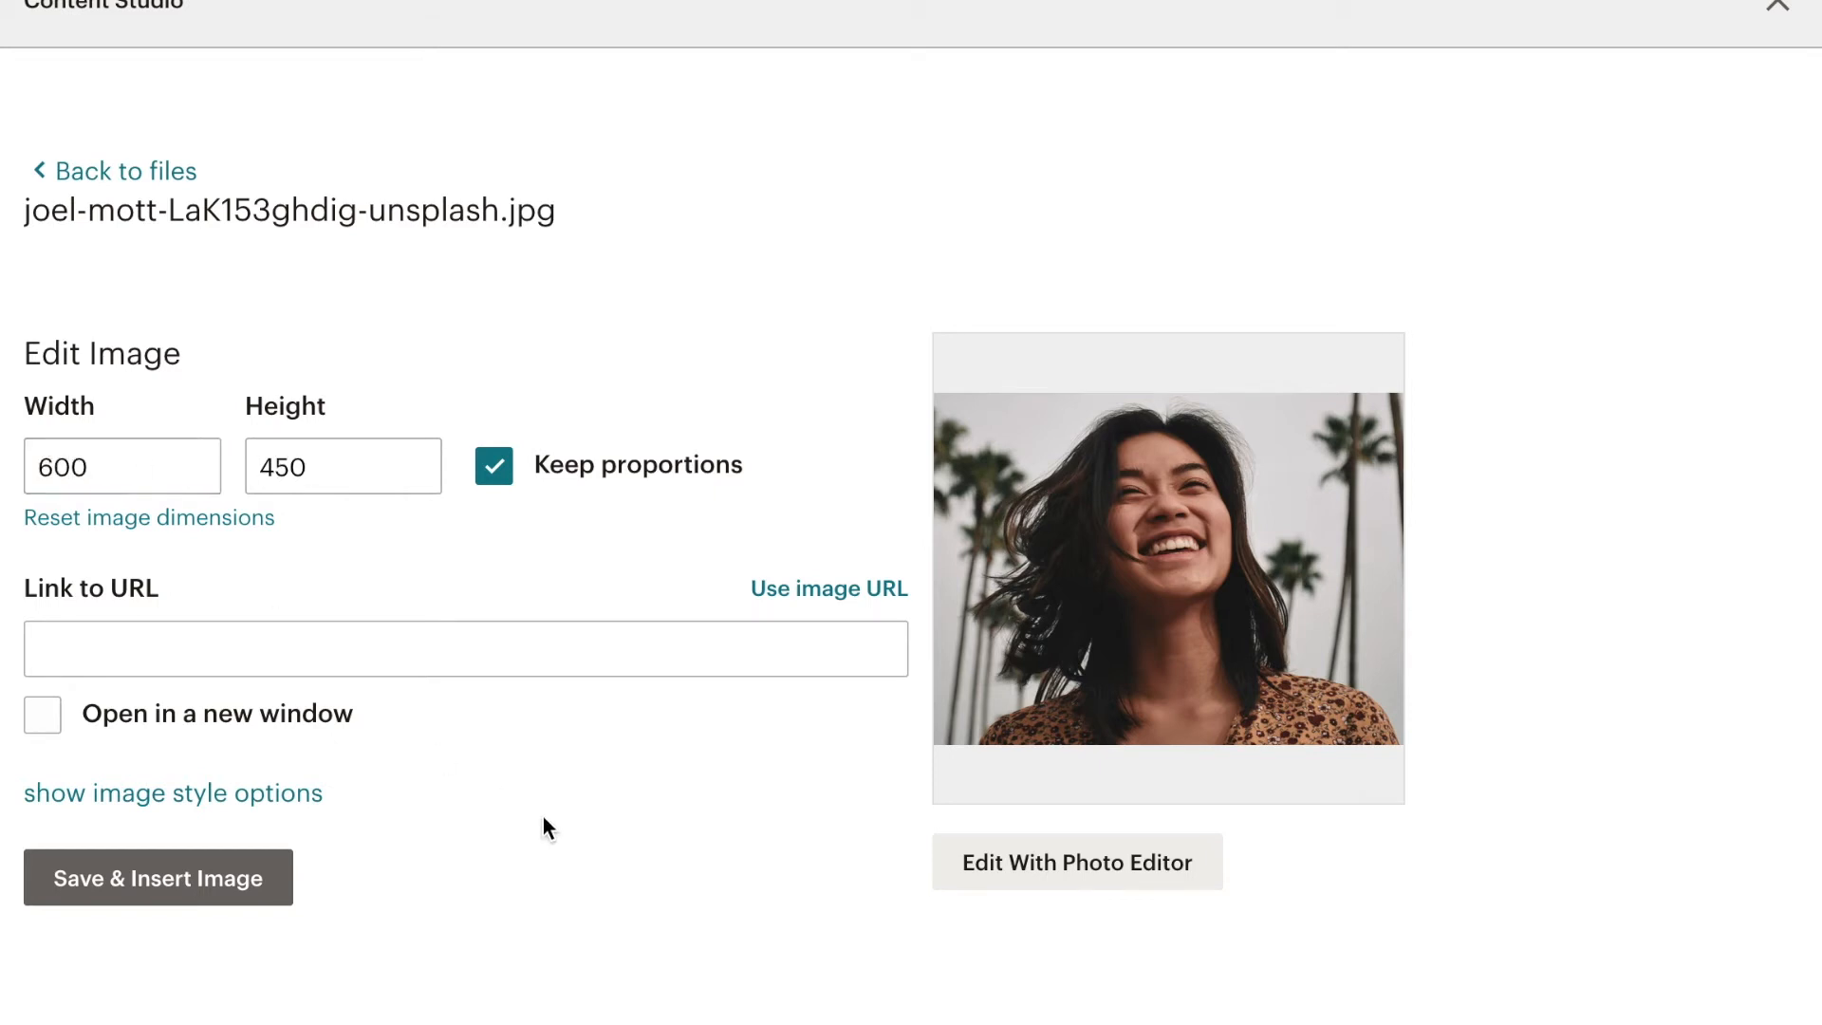
click(182, 884)
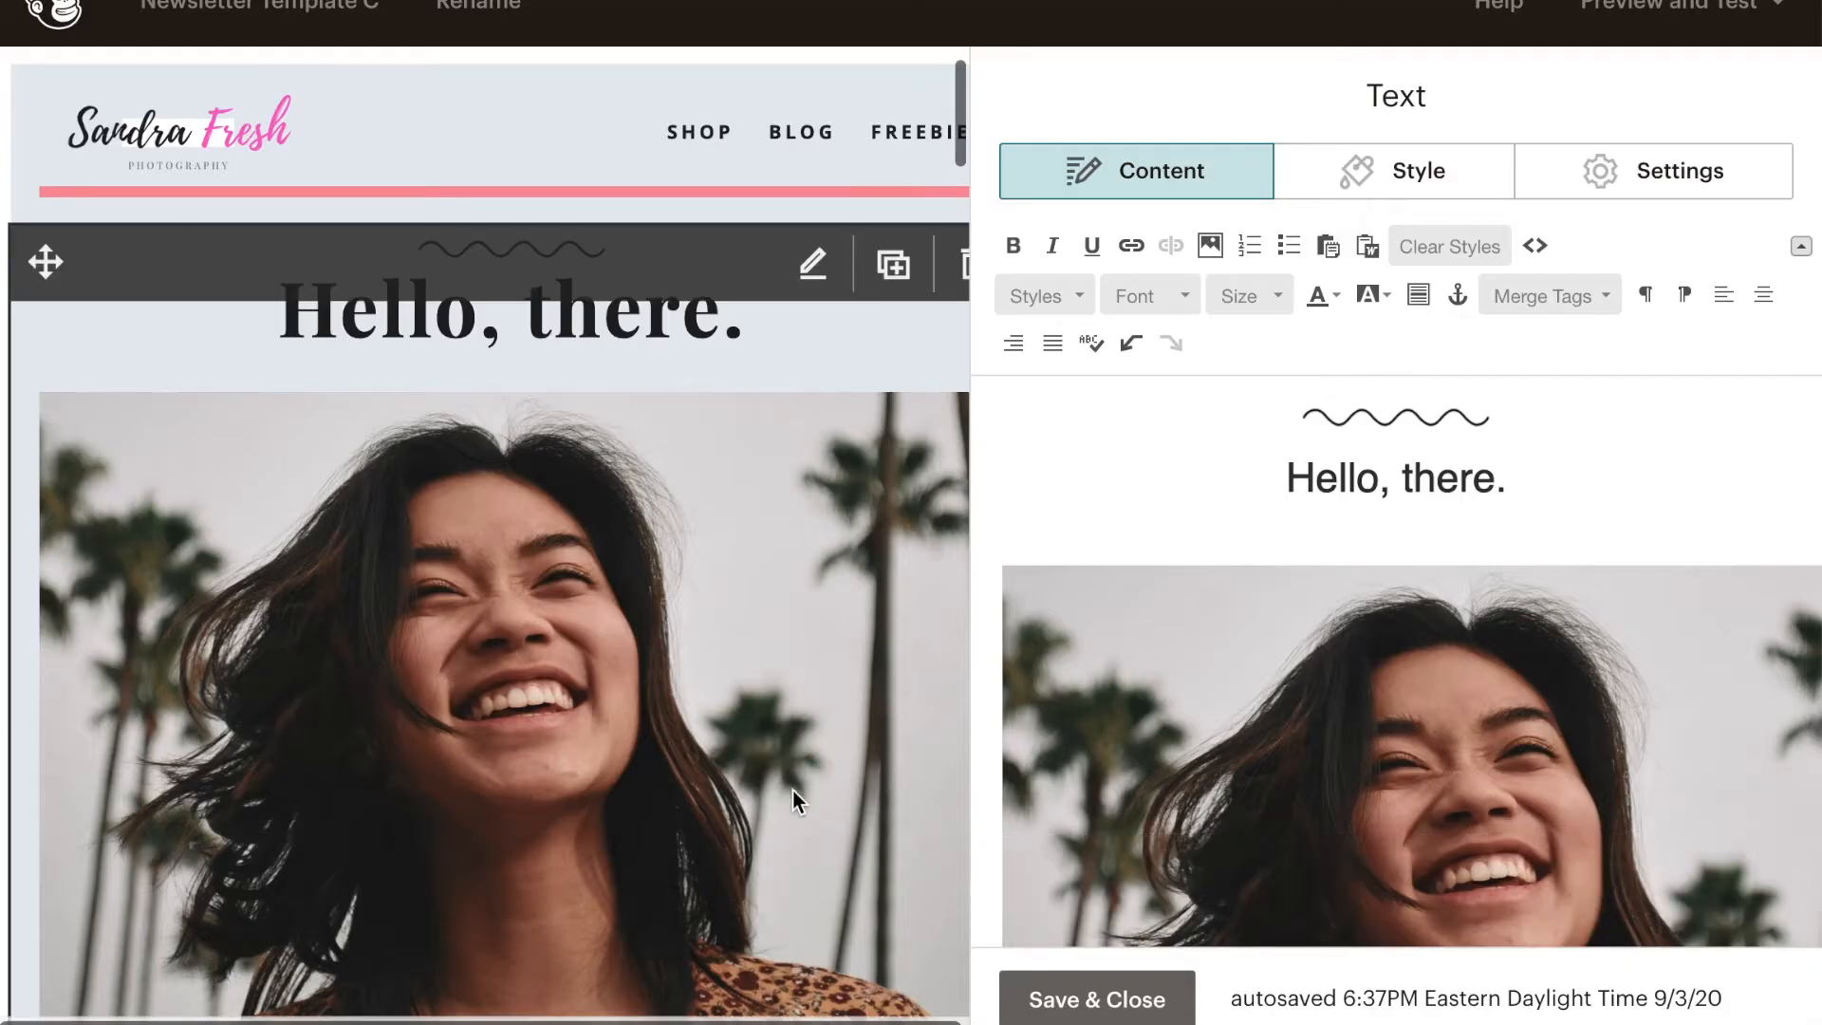
- Change the text of the LEARN MORE button below the intro paragraph to READ MORE
scroll(793, 788, down, 5)
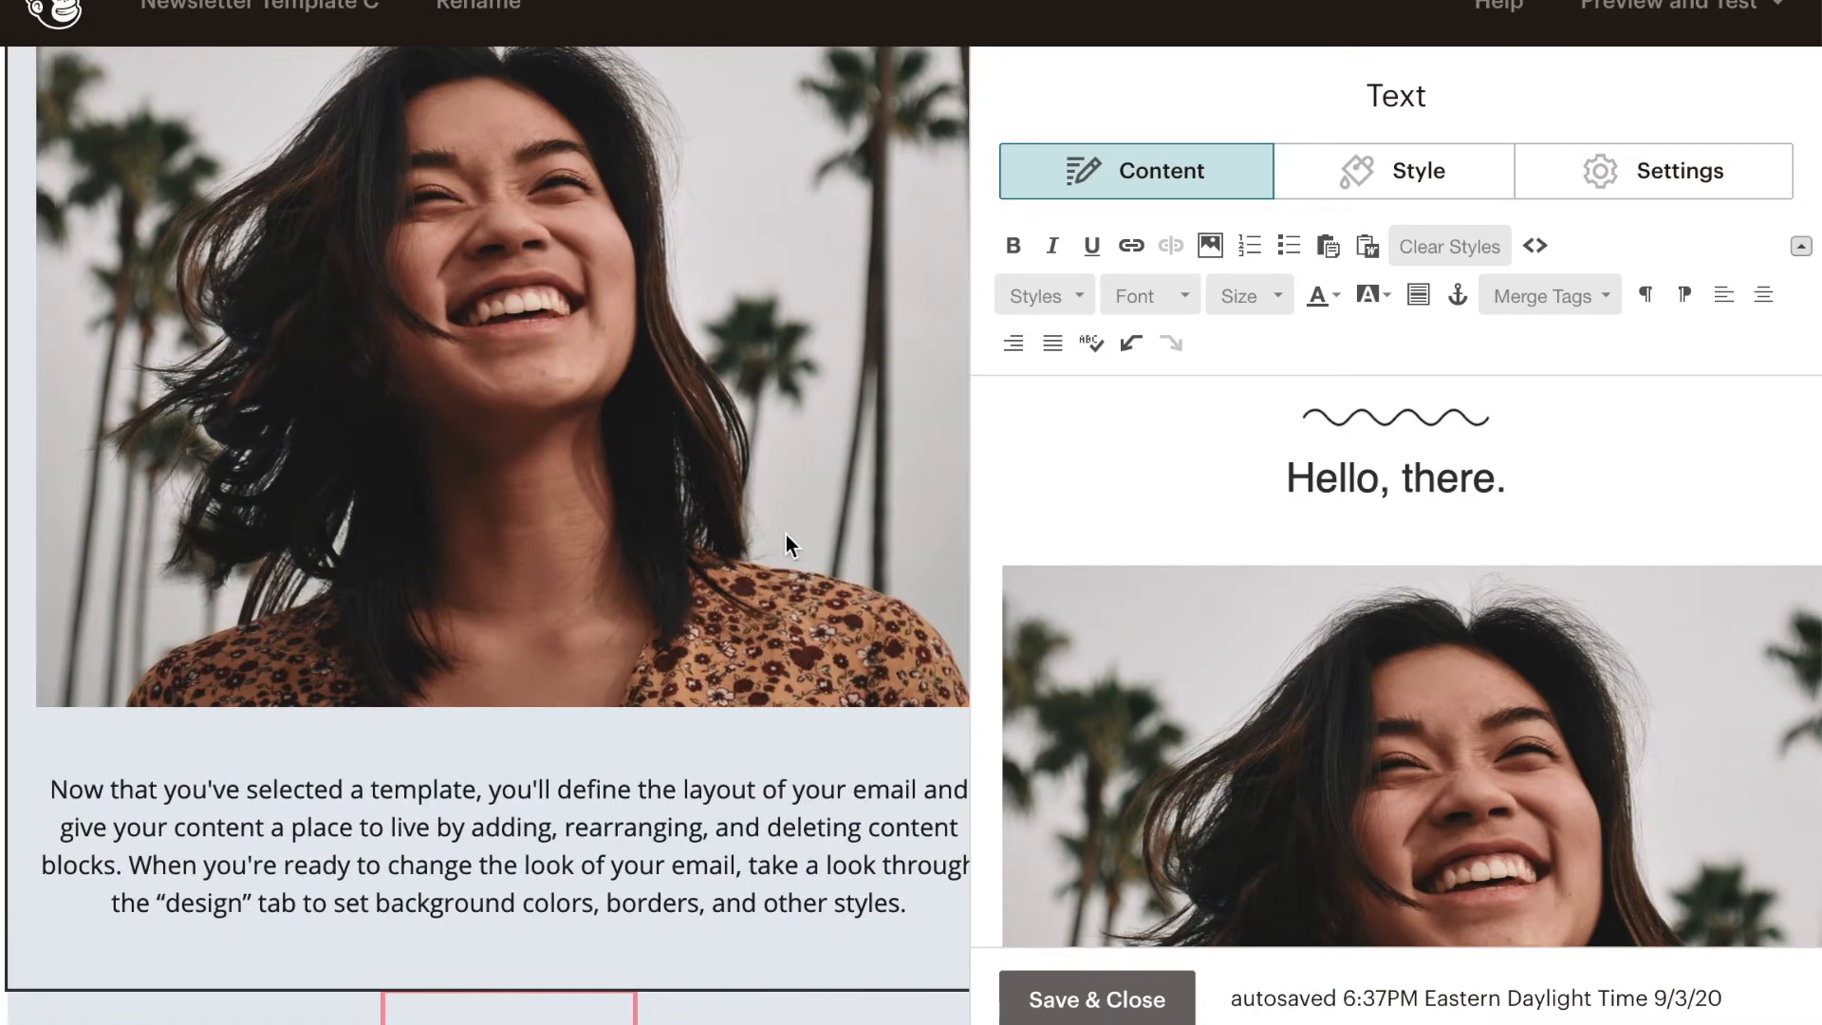
scroll(786, 541, down, 8)
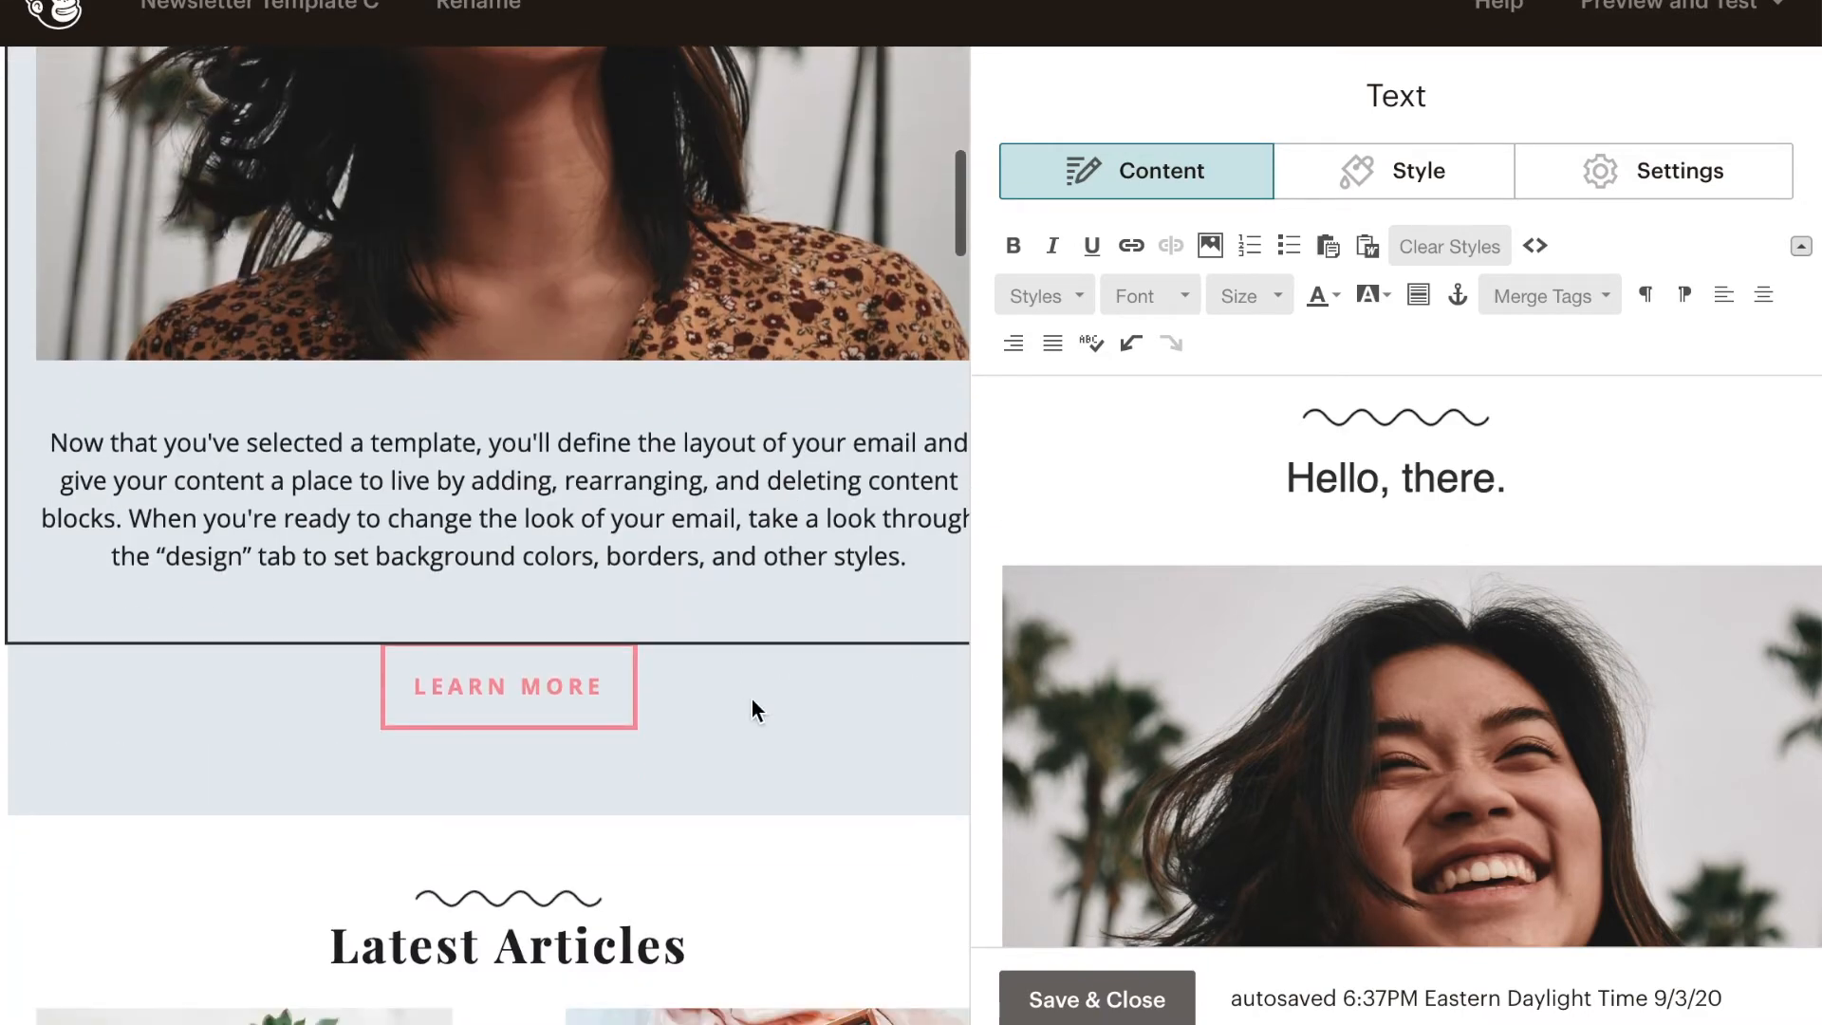
click(756, 711)
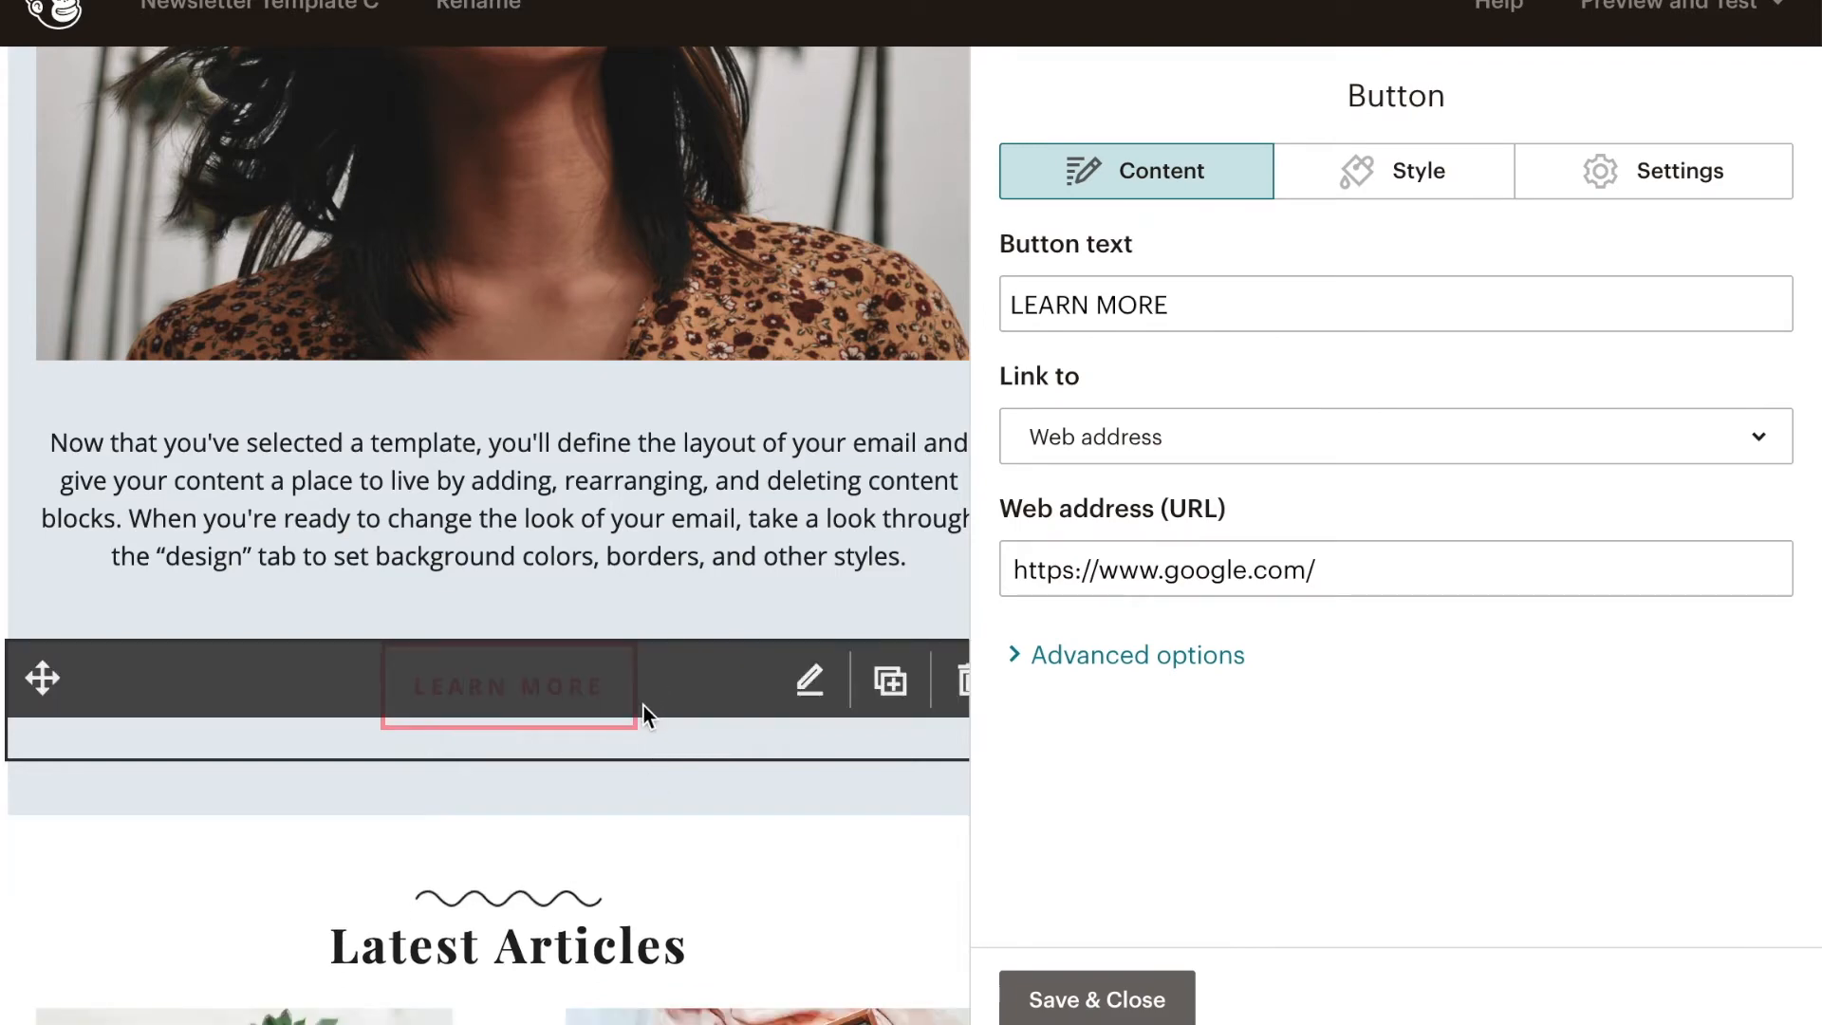
click(1219, 309)
key(BackSpace)
key(BackSpace)
key(BackSpace)
key(BackSpace)
key(BackSpace)
key(BackSpace)
key(BackSpace)
key(BackSpace)
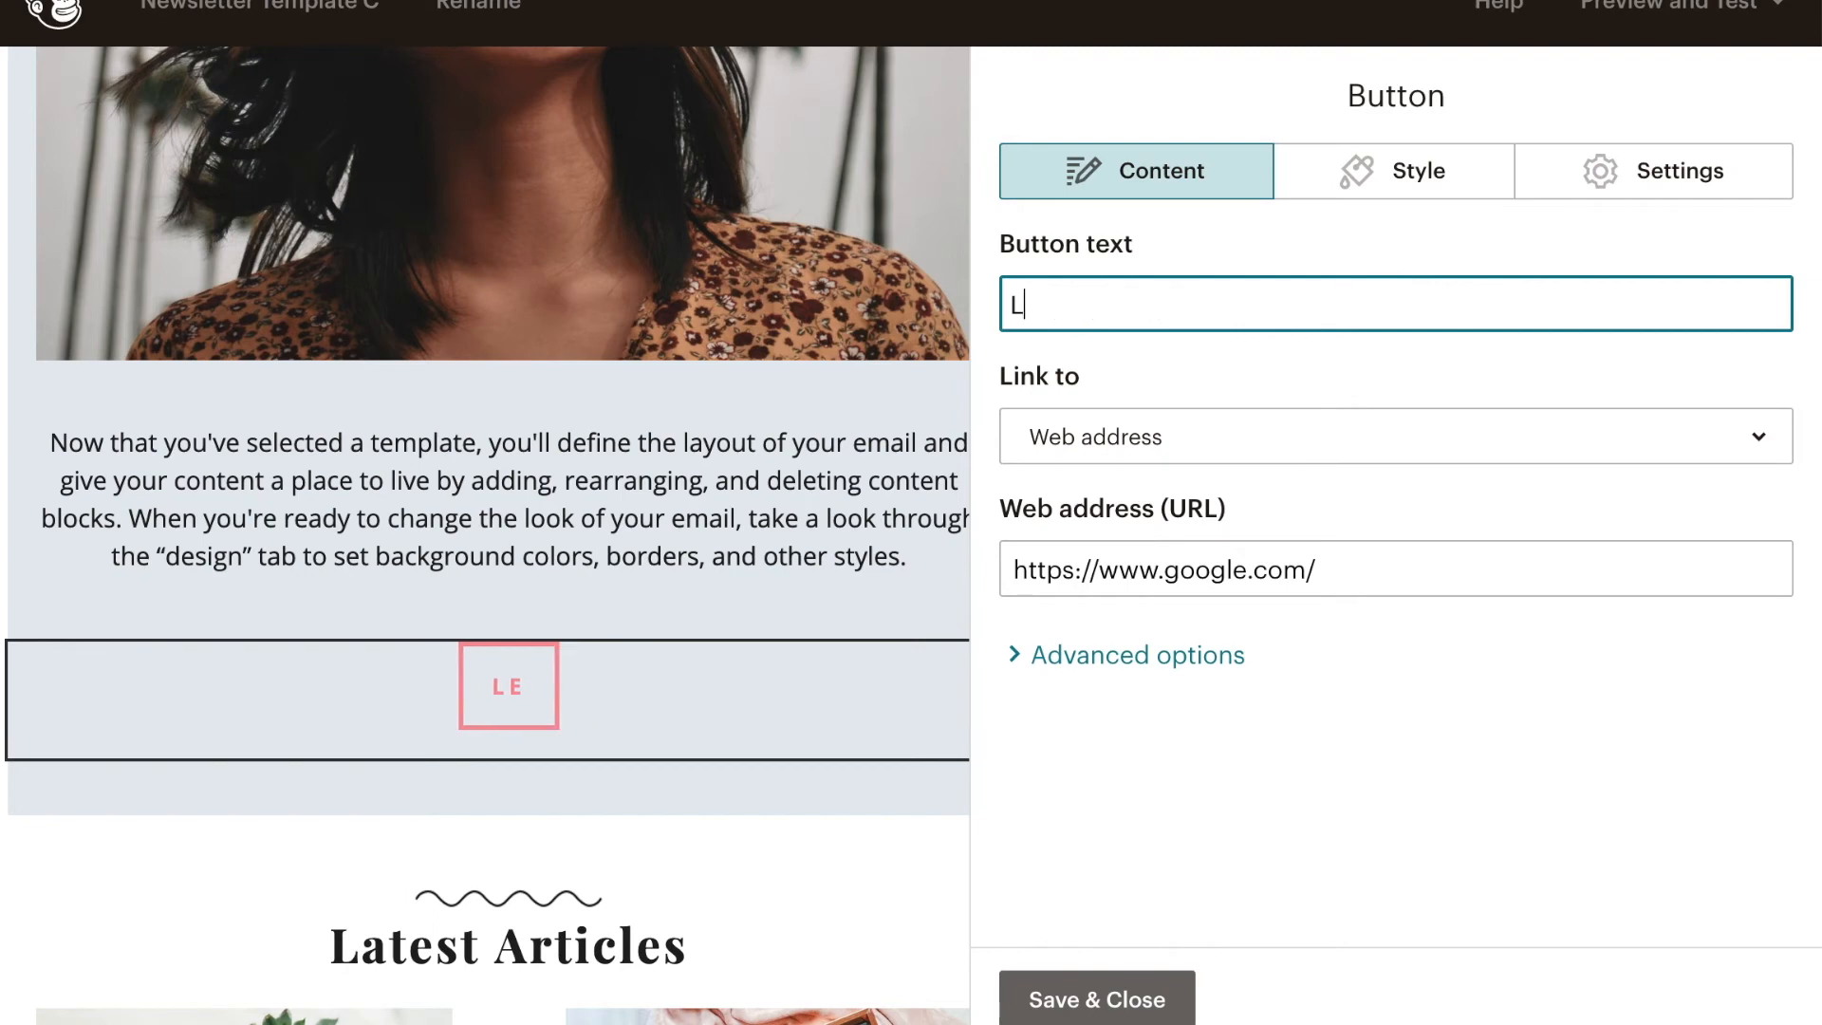
key(BackSpace)
key(BackSpace)
text(READ M)
key(BackSpace)
text(MORE)
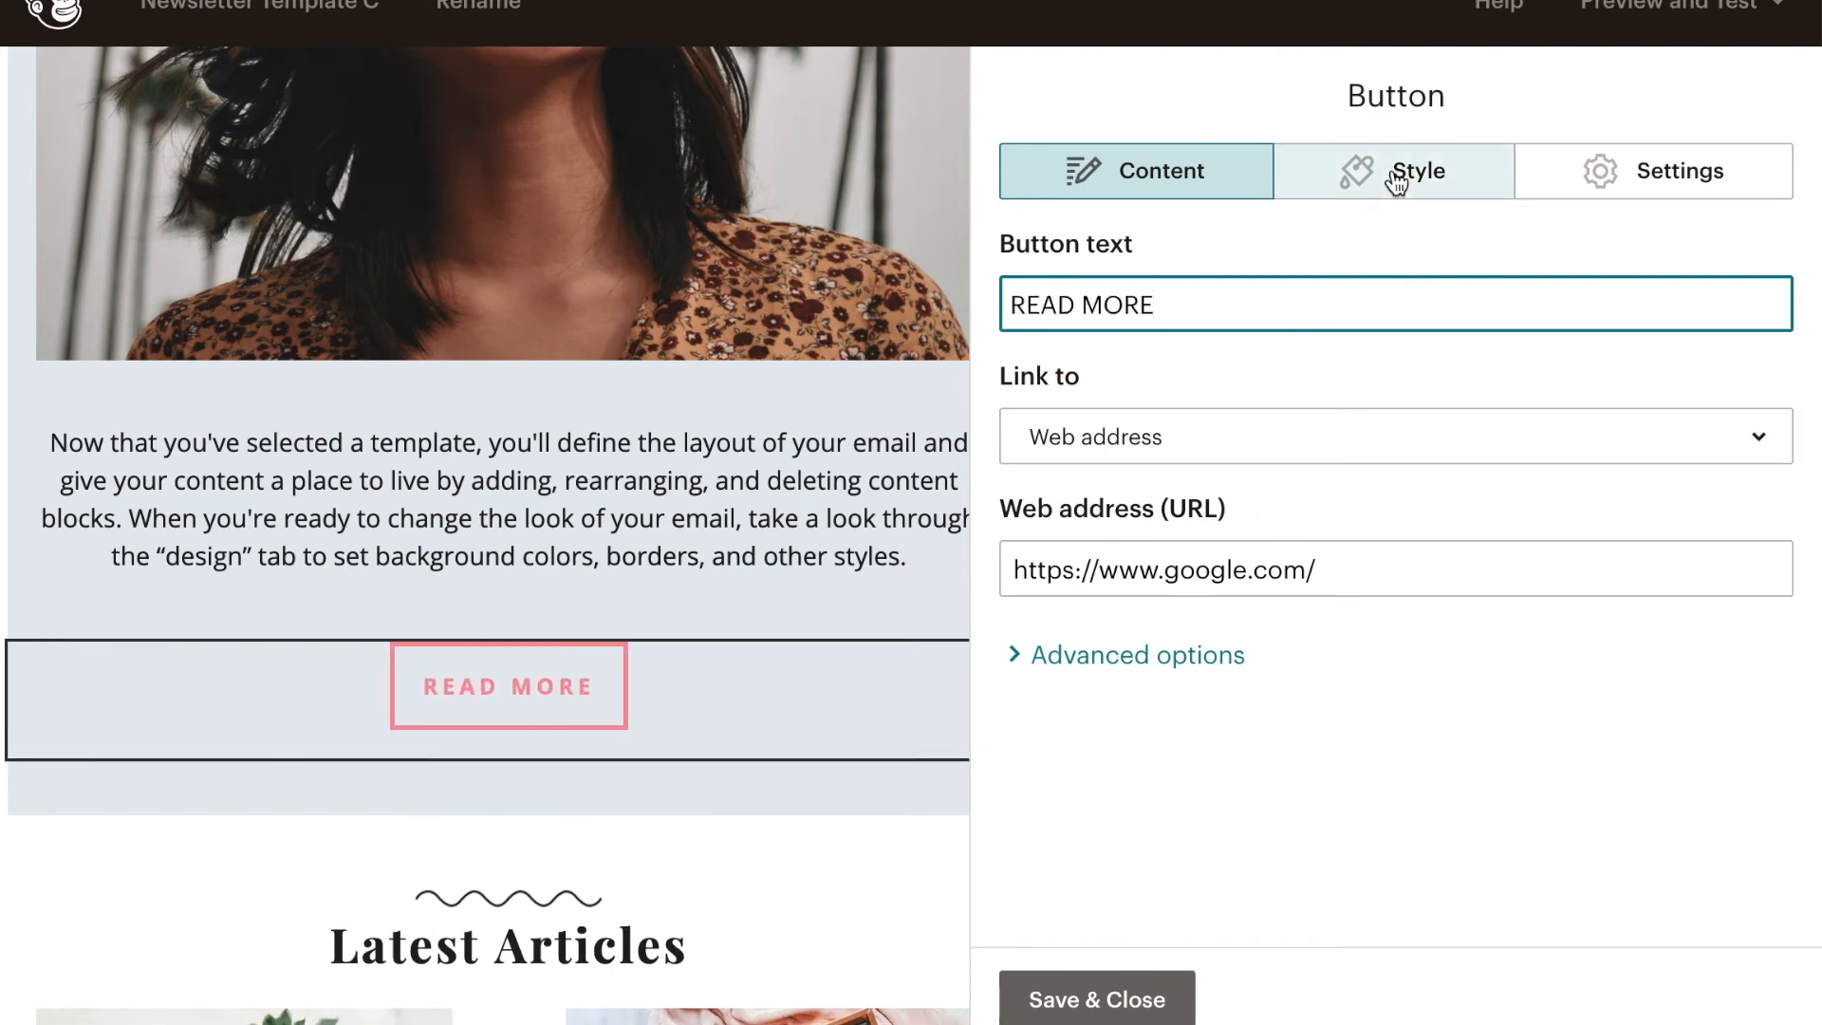
- Set the READ MORE button's border color to the green swatch #89d085
click(1396, 180)
scroll(1392, 355, up, 1)
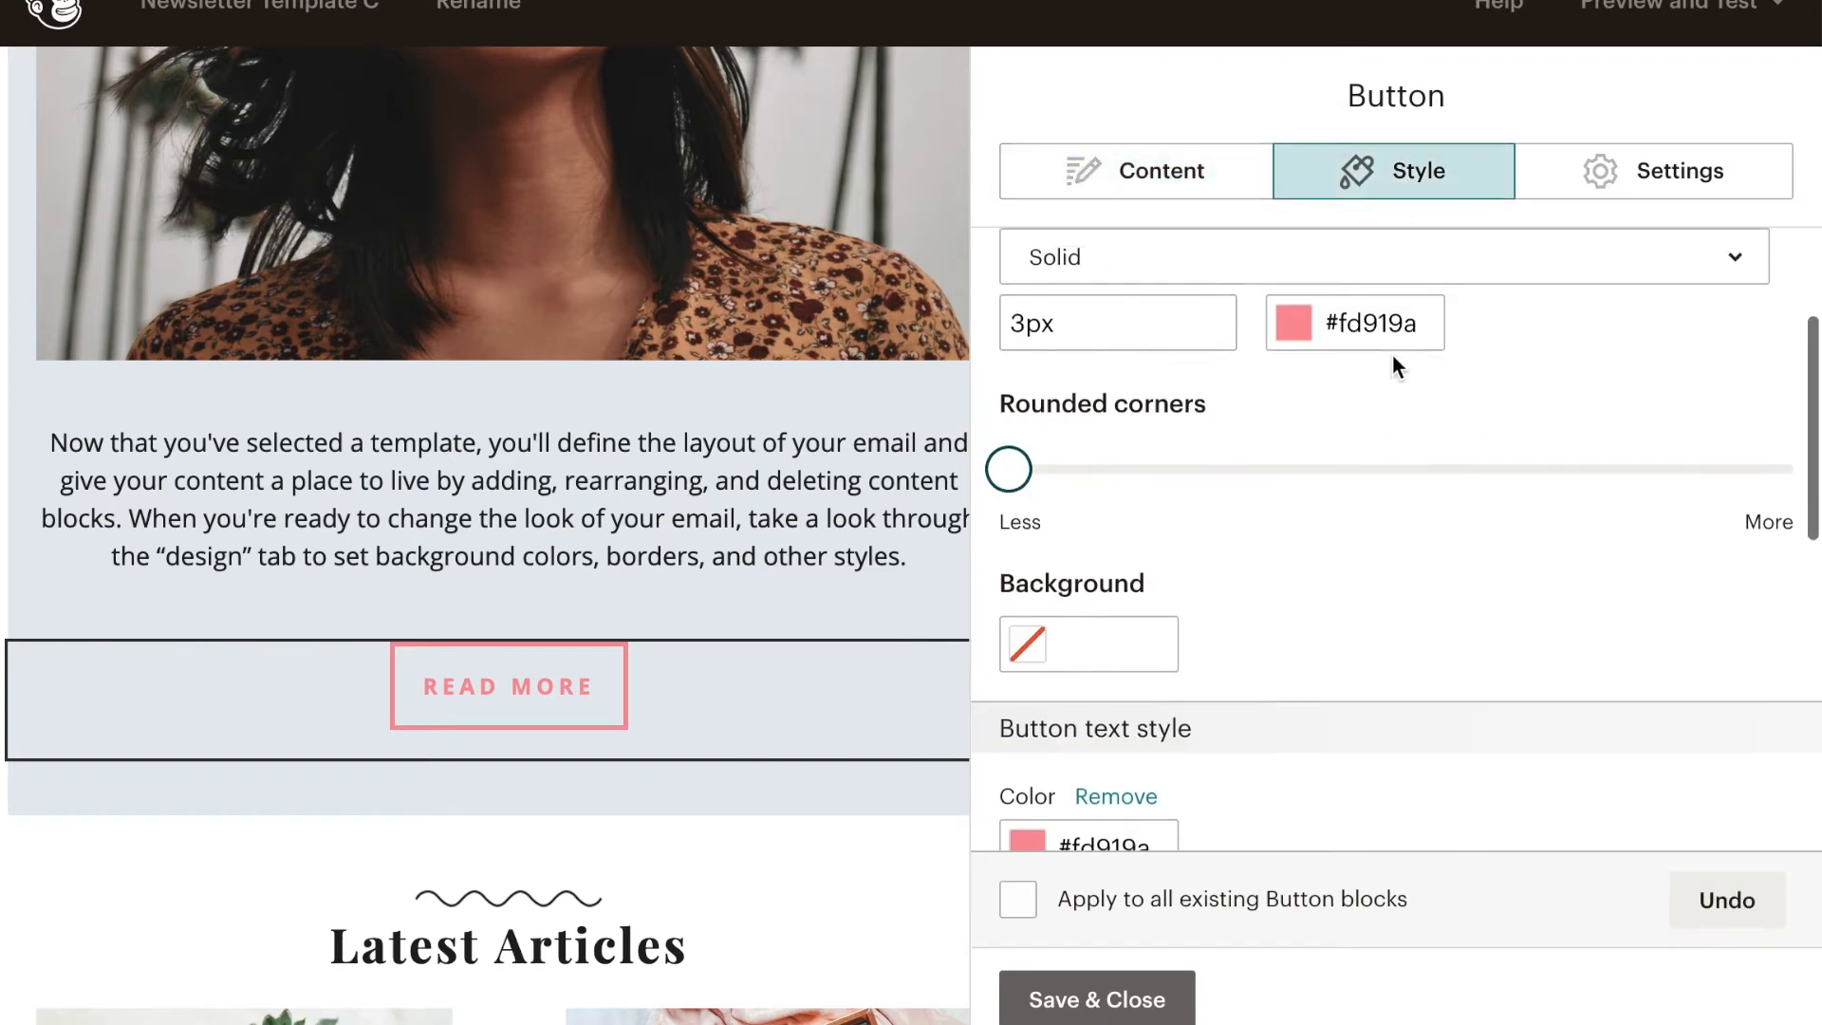
click(1293, 340)
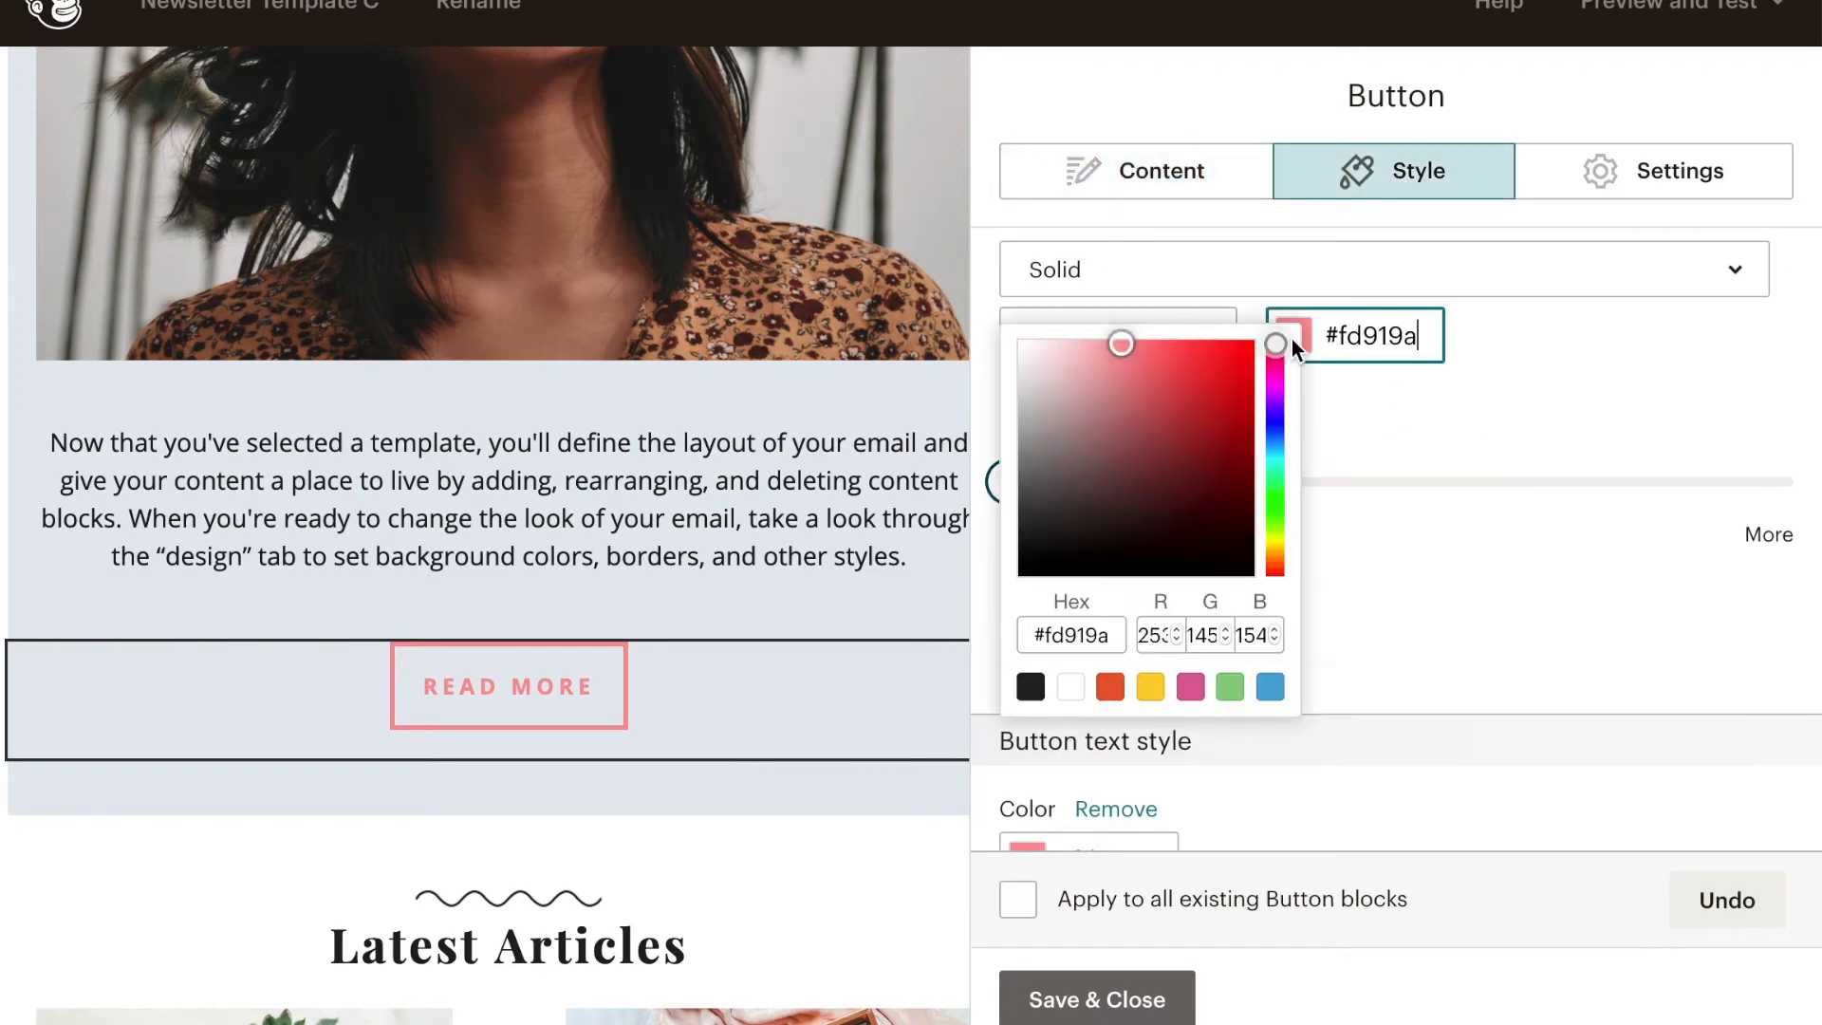
click(1229, 686)
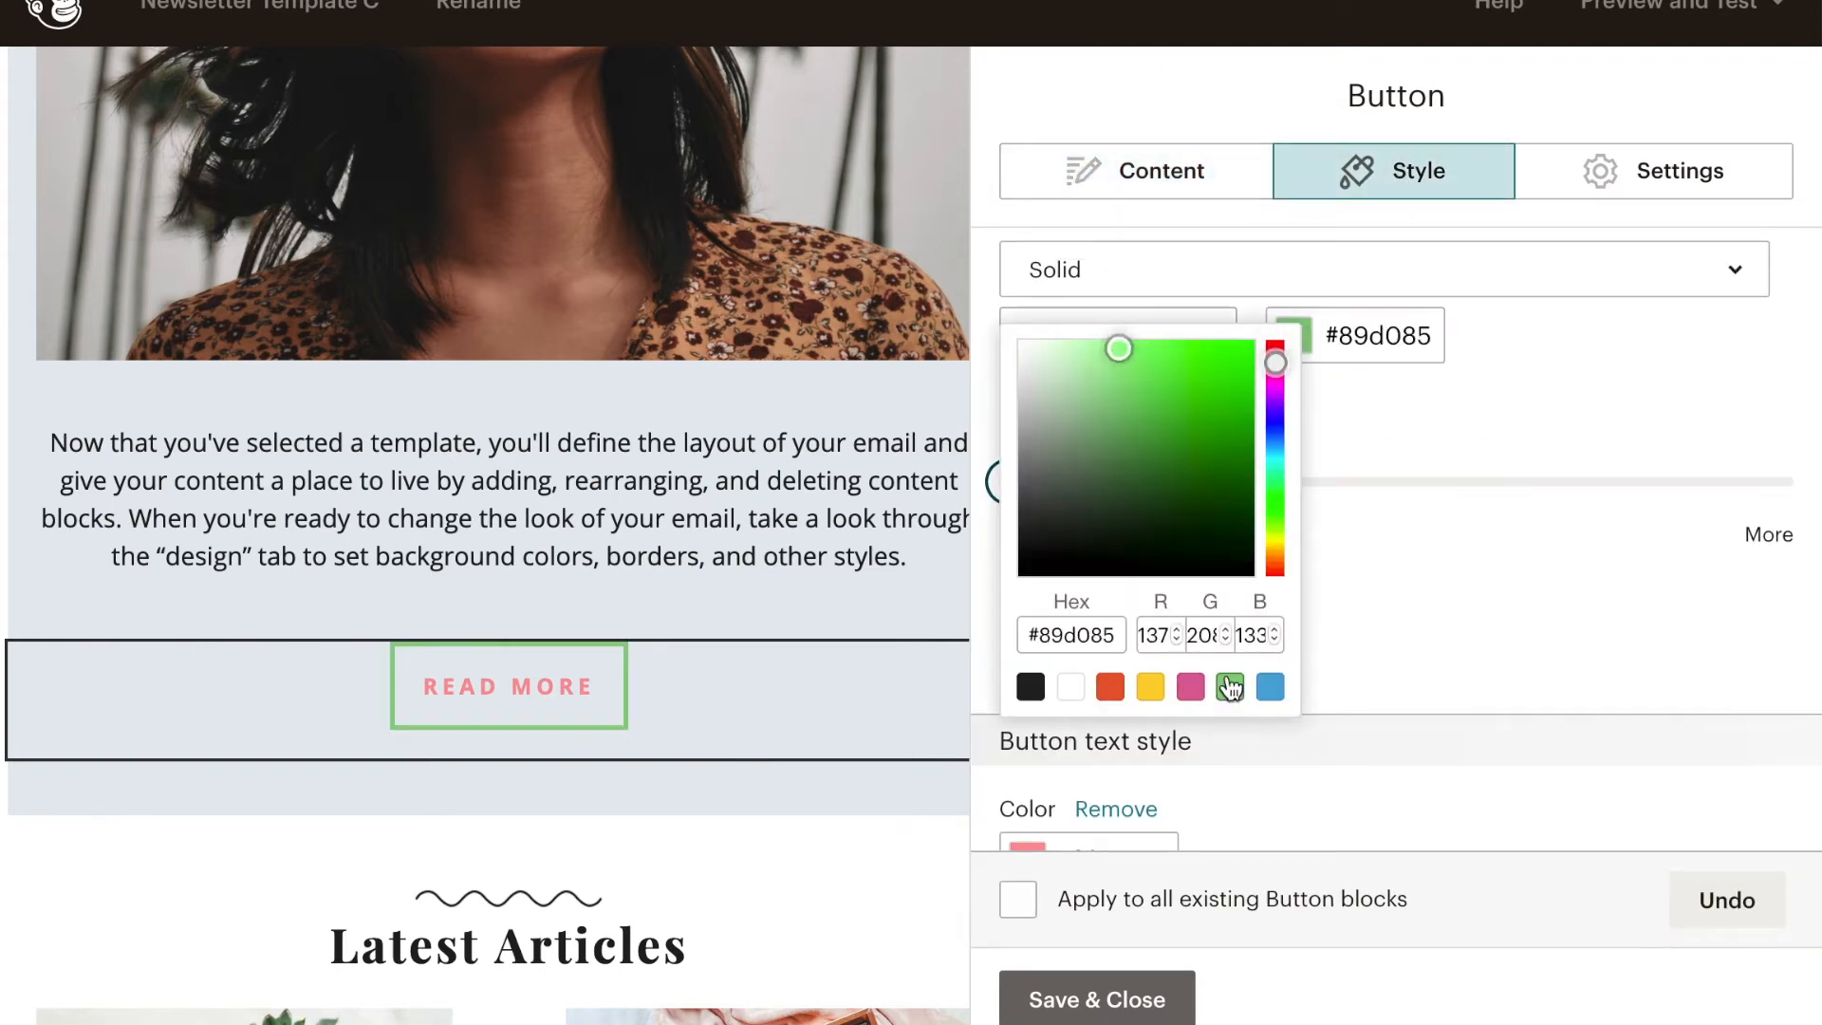
click(1461, 647)
- Set the READ MORE button's text color to green #89d085 and save the button block
scroll(1462, 647, down, 4)
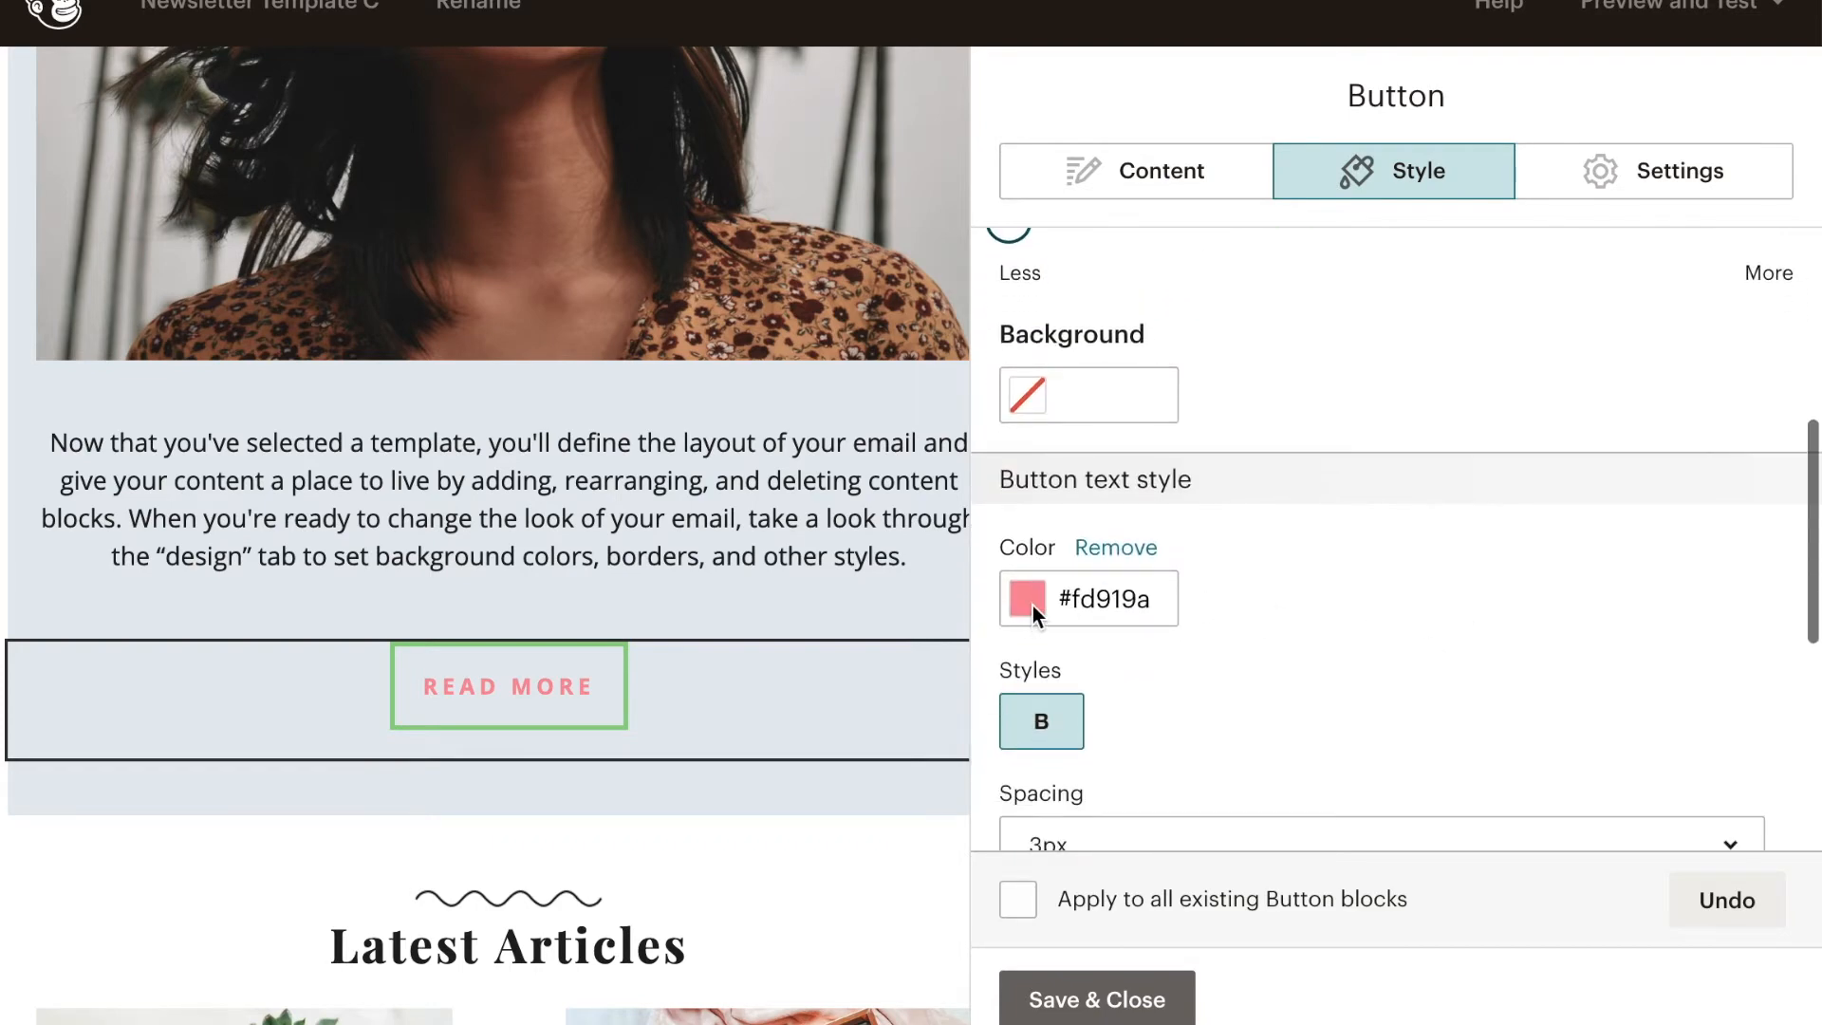
click(1033, 606)
scroll(1214, 745, down, 2)
click(1229, 757)
click(662, 723)
scroll(662, 723, up, 8)
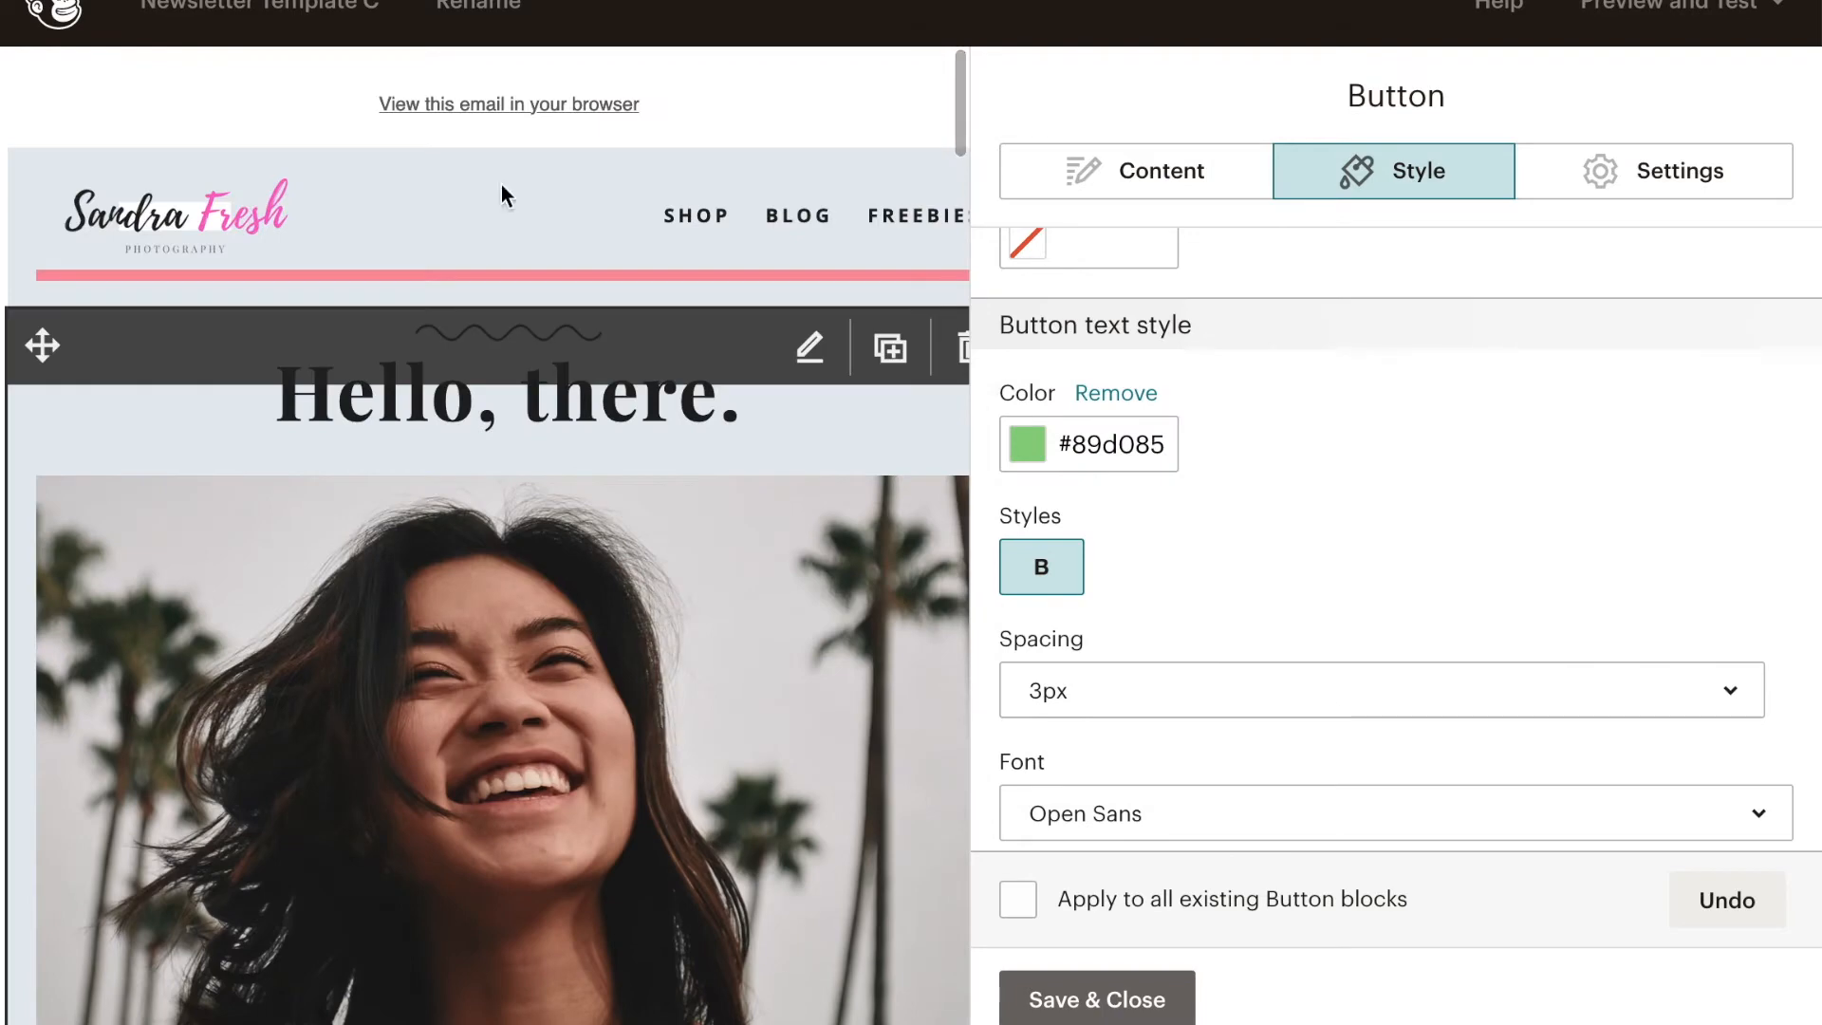
click(1091, 999)
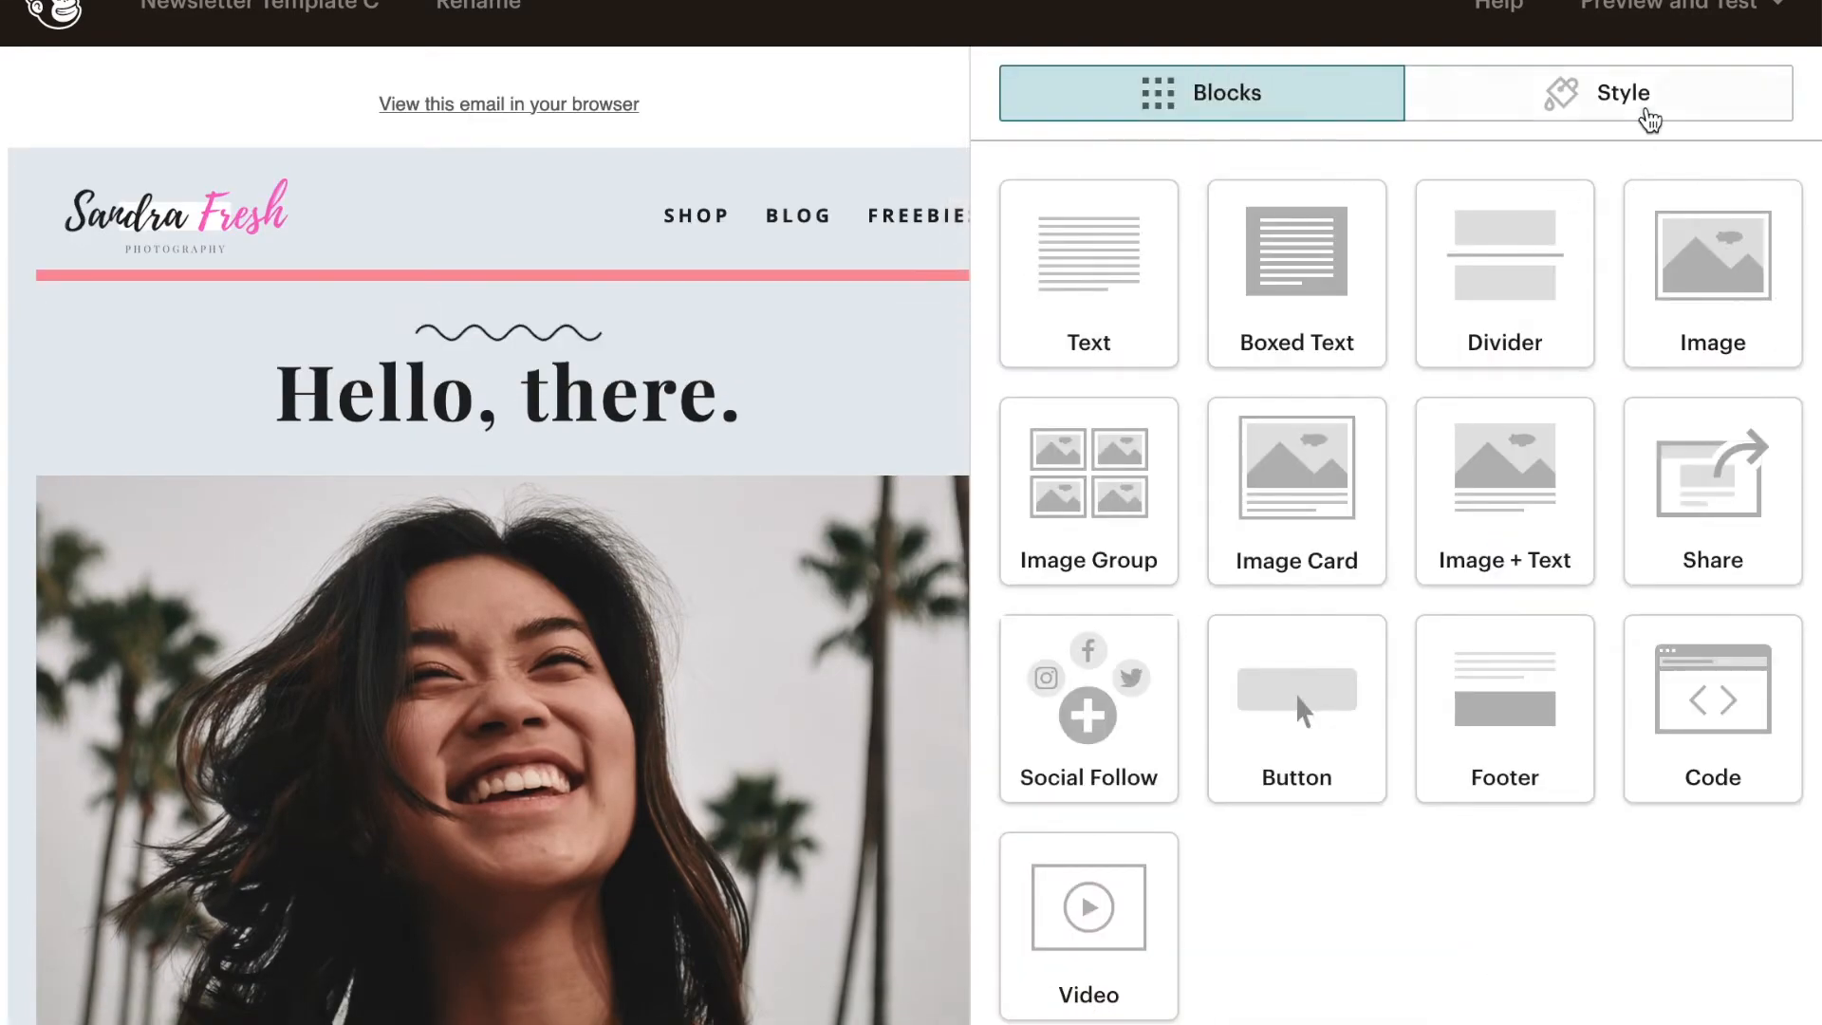
- Set the header style's background color to pale pink #fdf1f7 and save it
click(1649, 121)
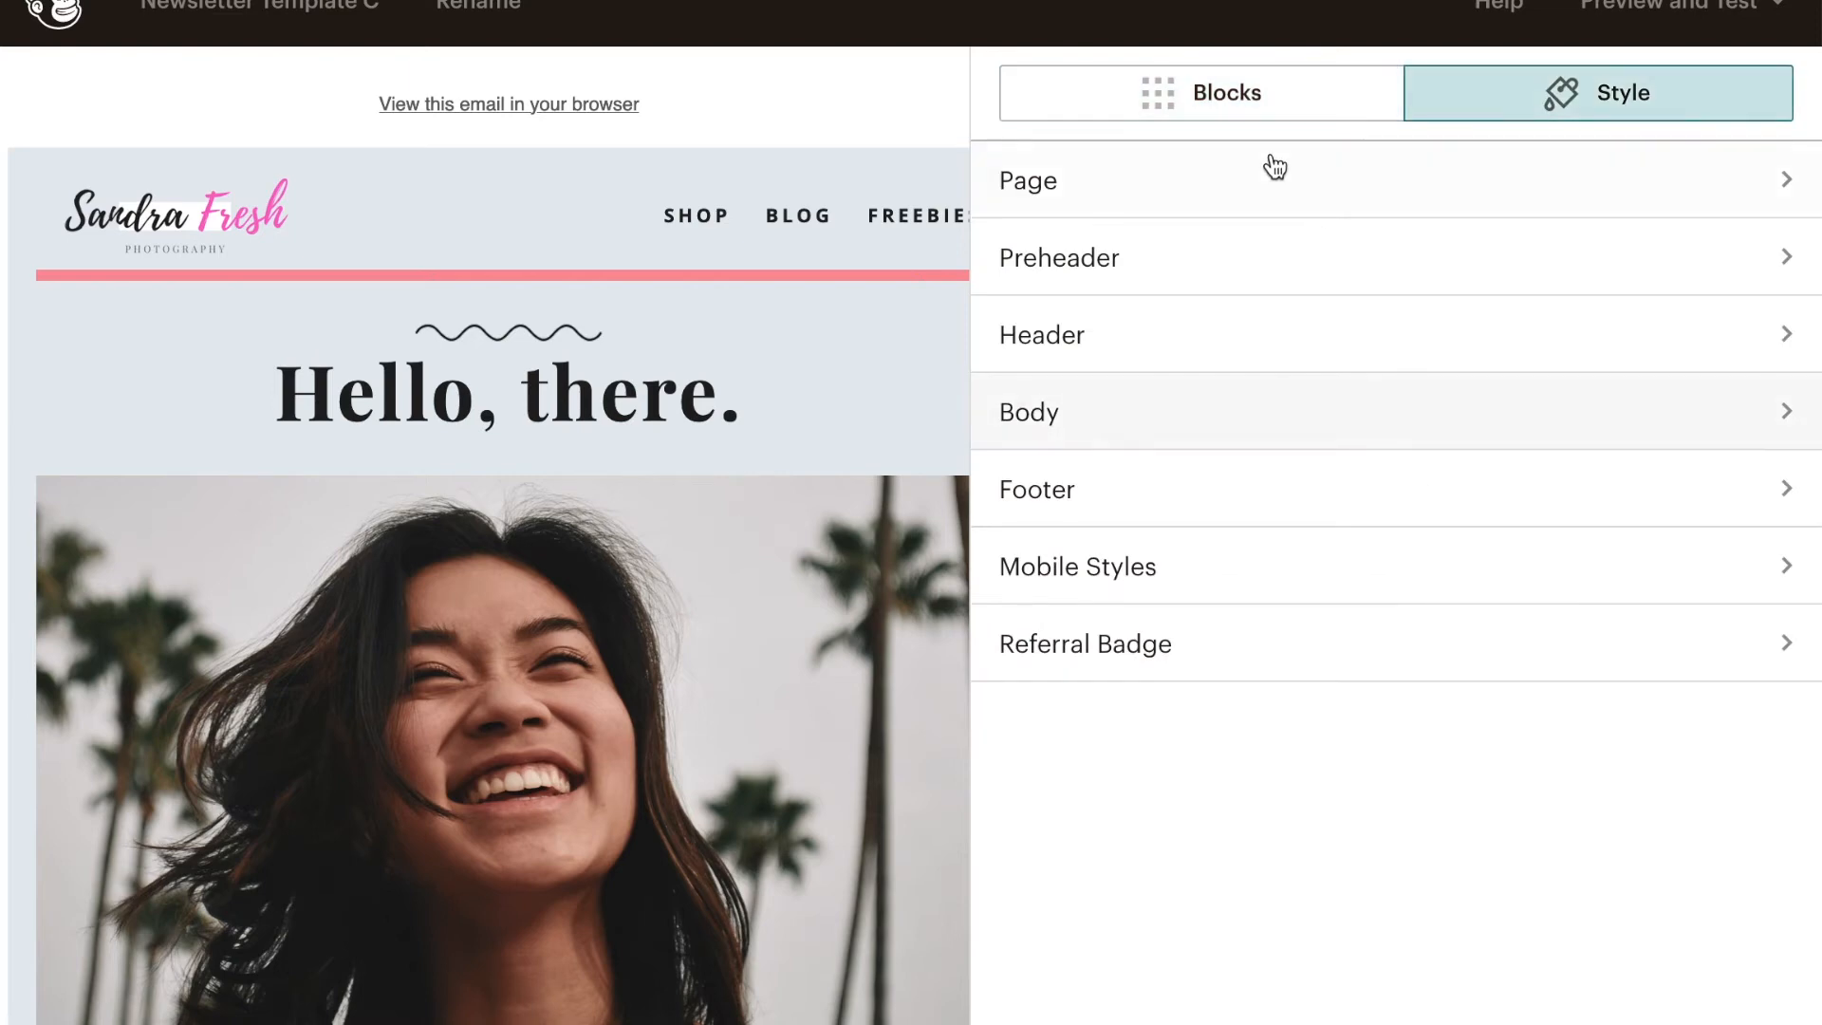
click(1237, 368)
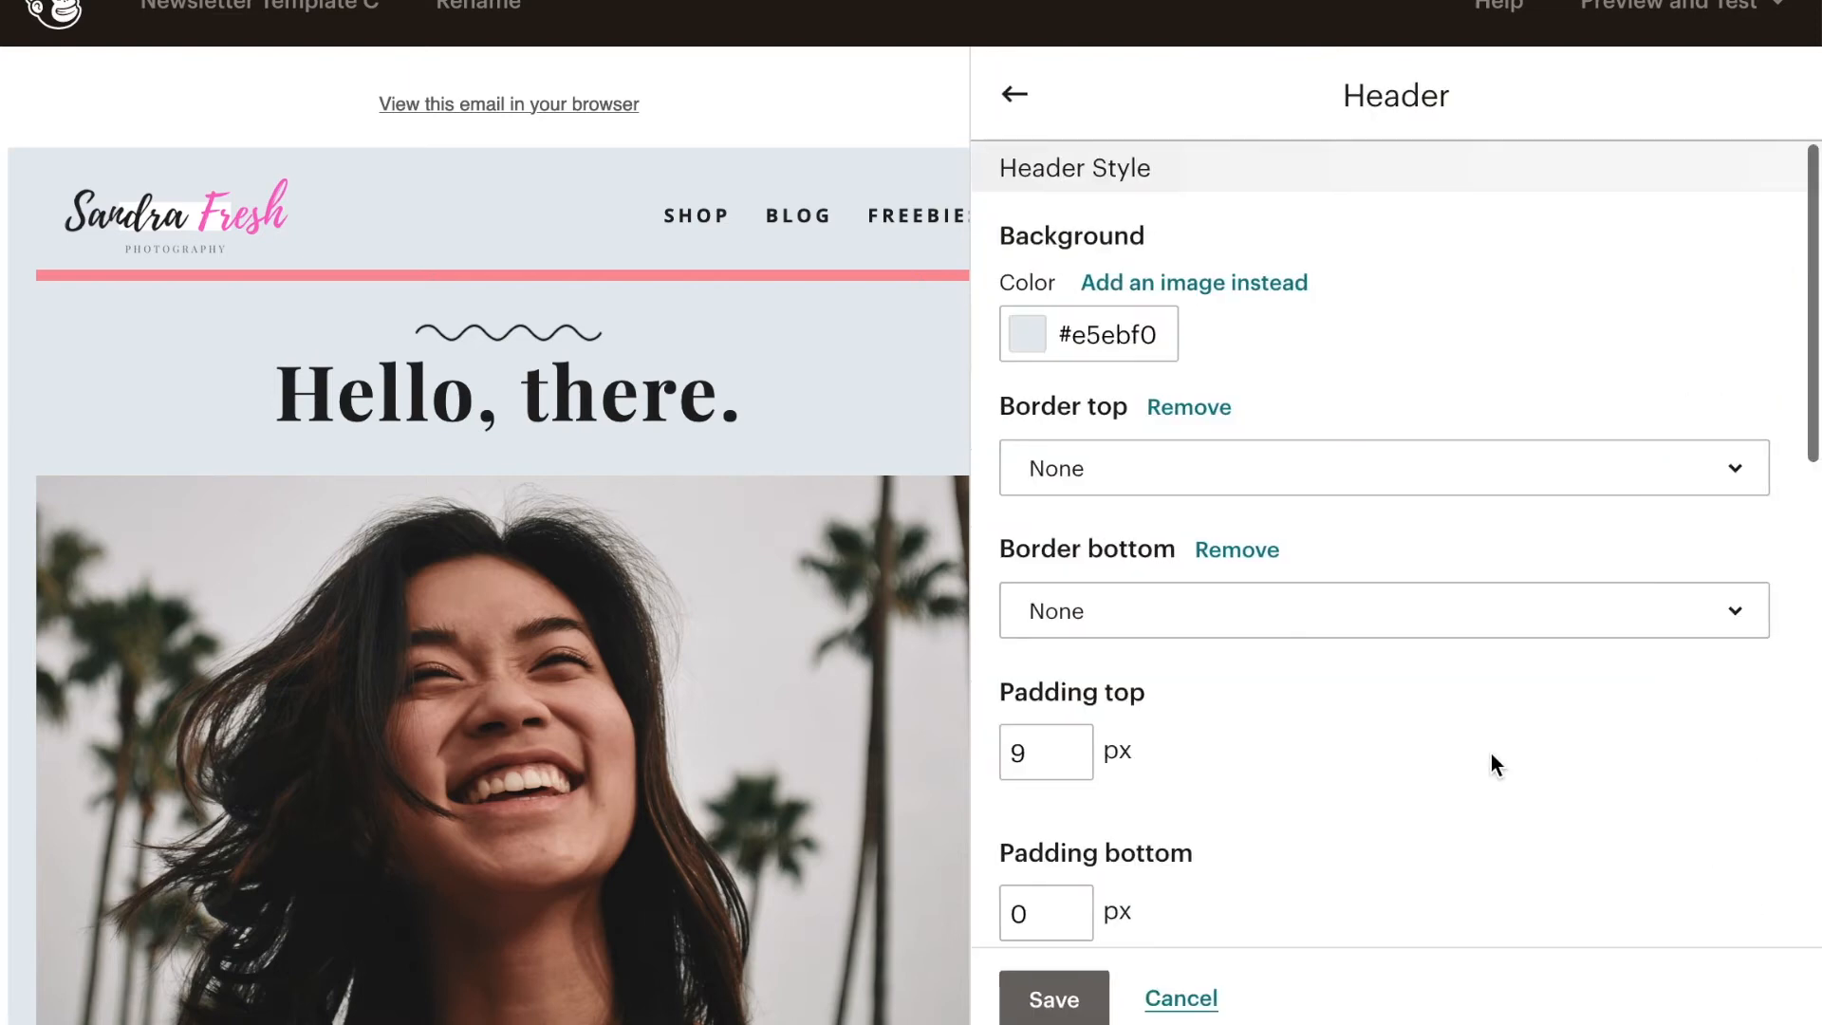
click(1025, 334)
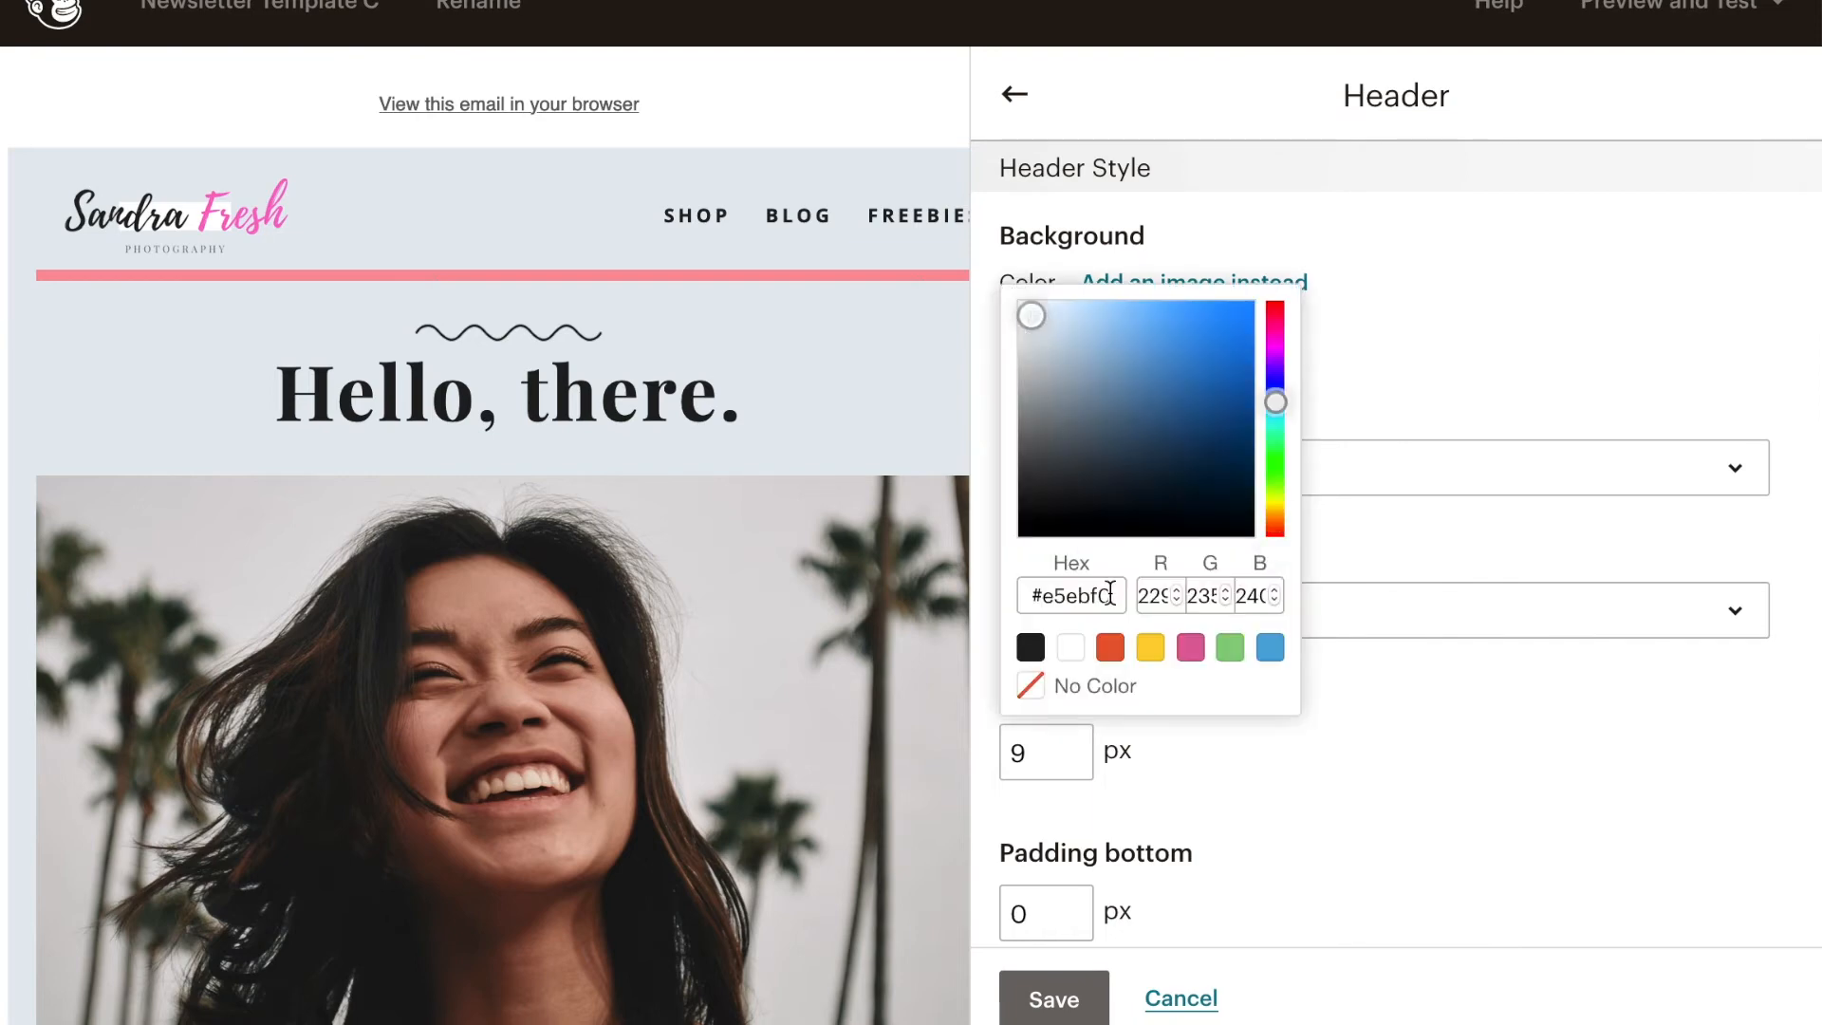
click(1197, 653)
click(1048, 312)
drag(1046, 312, 1031, 303)
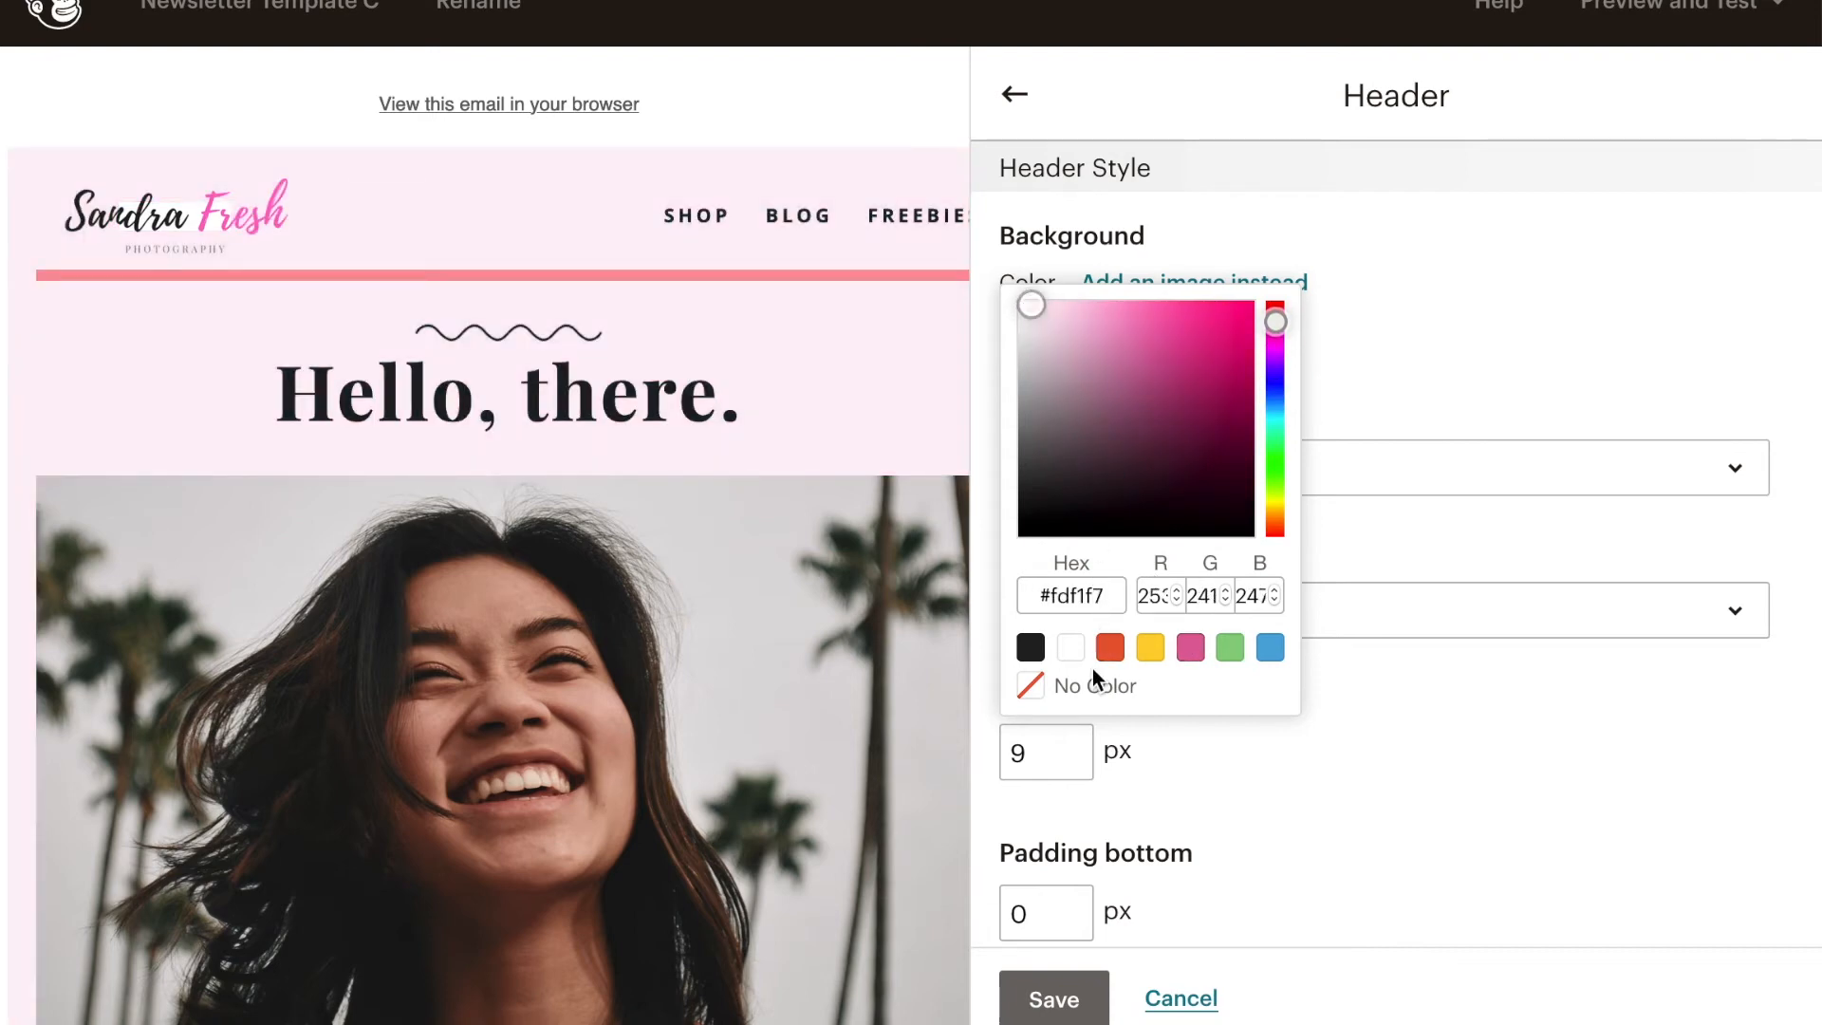
click(1341, 793)
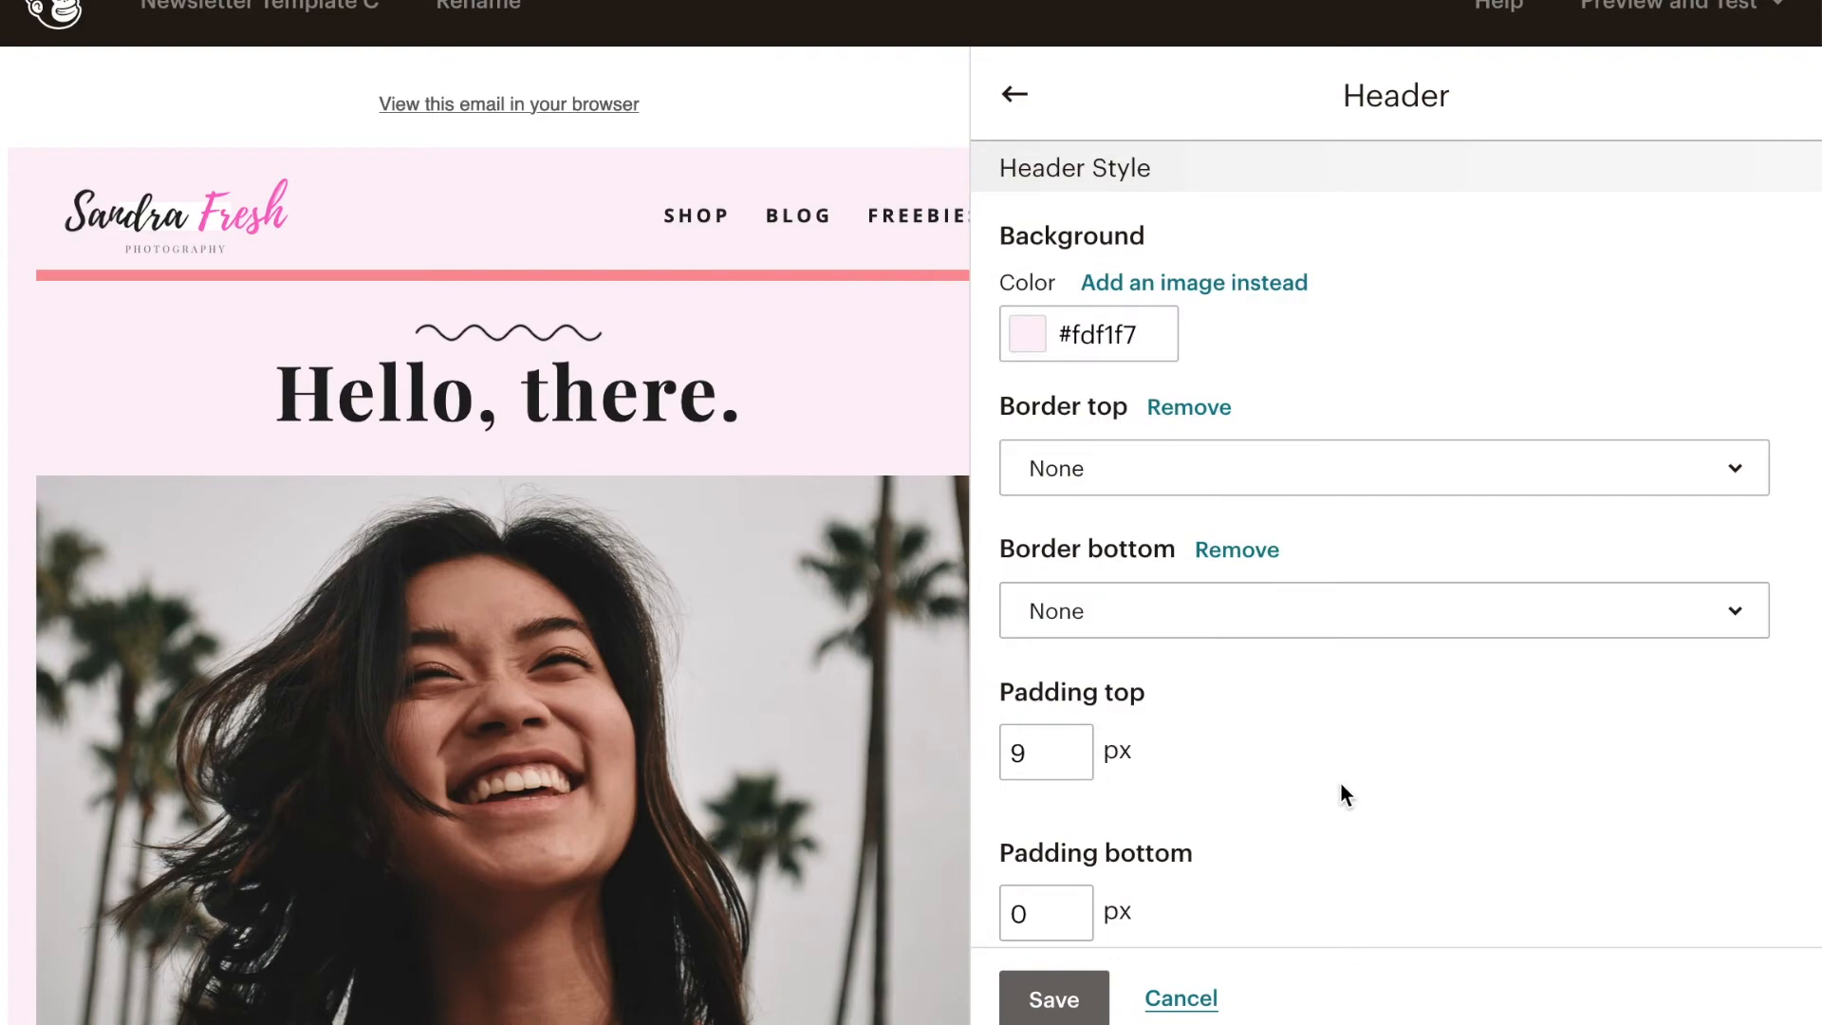
click(1058, 999)
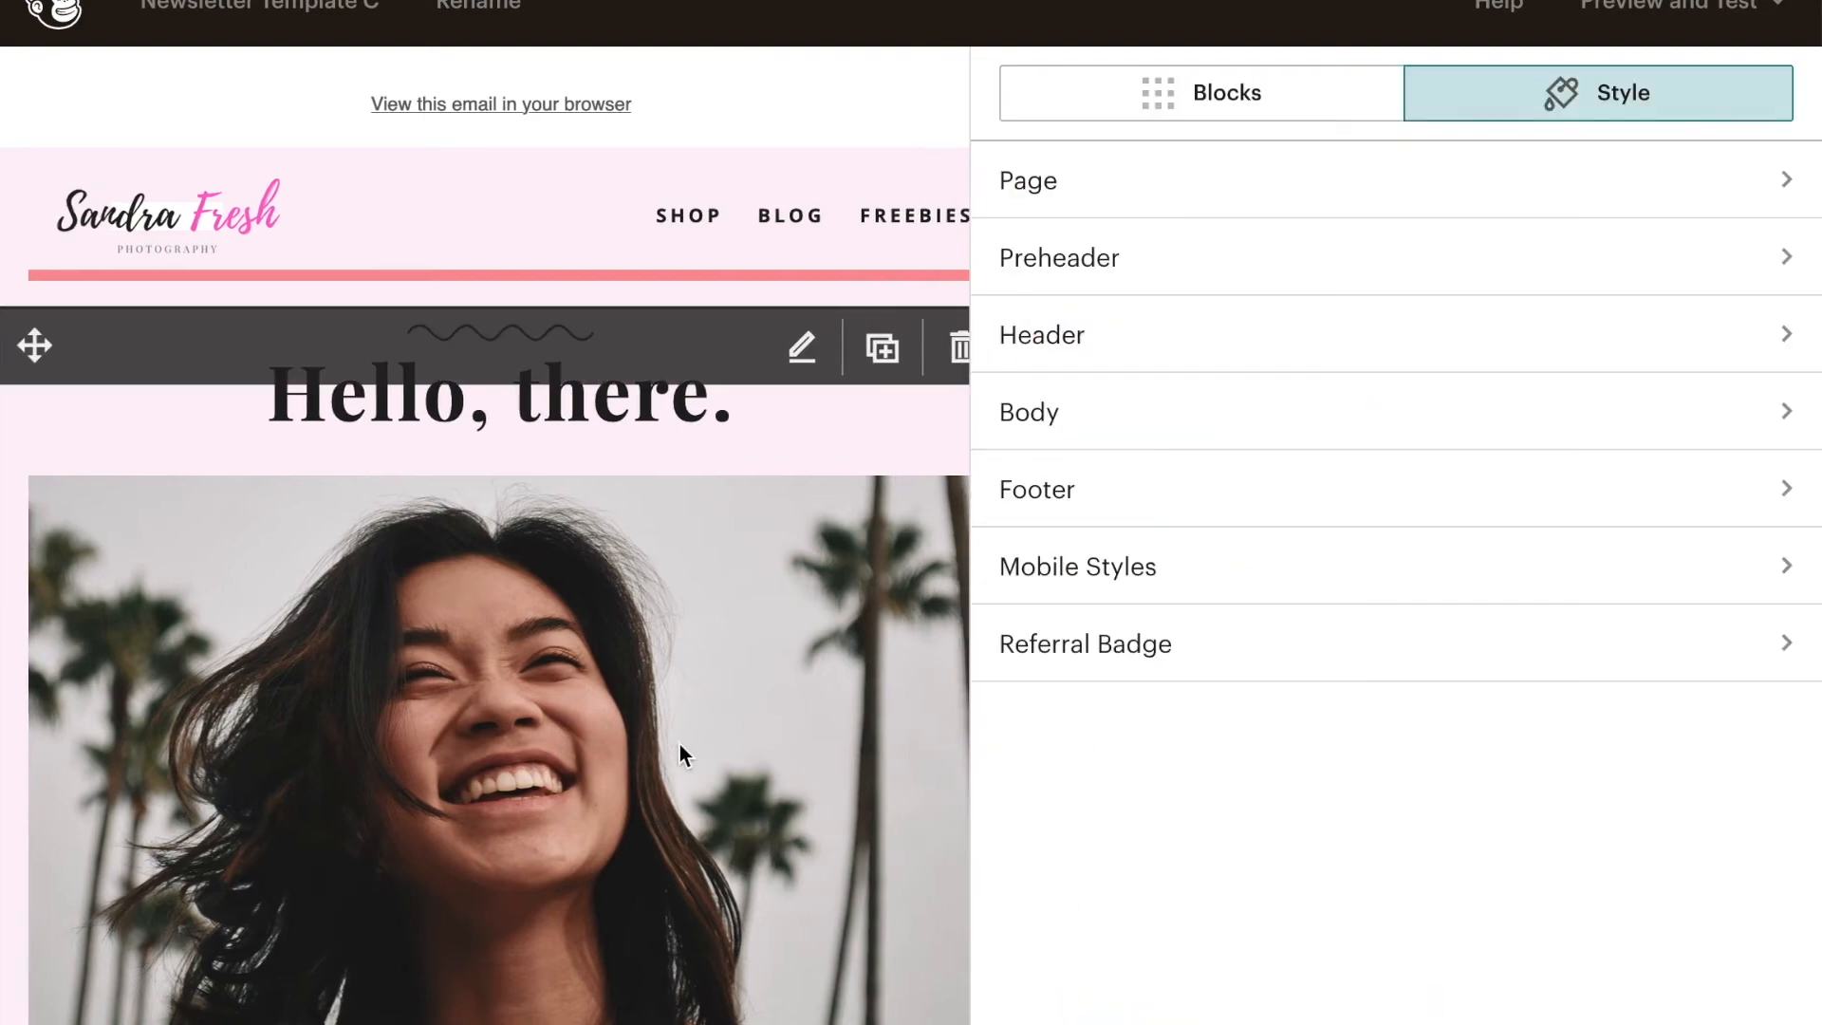
- Open the first of the two Download My Free Ebook boxed text blocks for editing
scroll(680, 744, down, 15)
scroll(869, 676, up, 15)
mouse_move(680, 693)
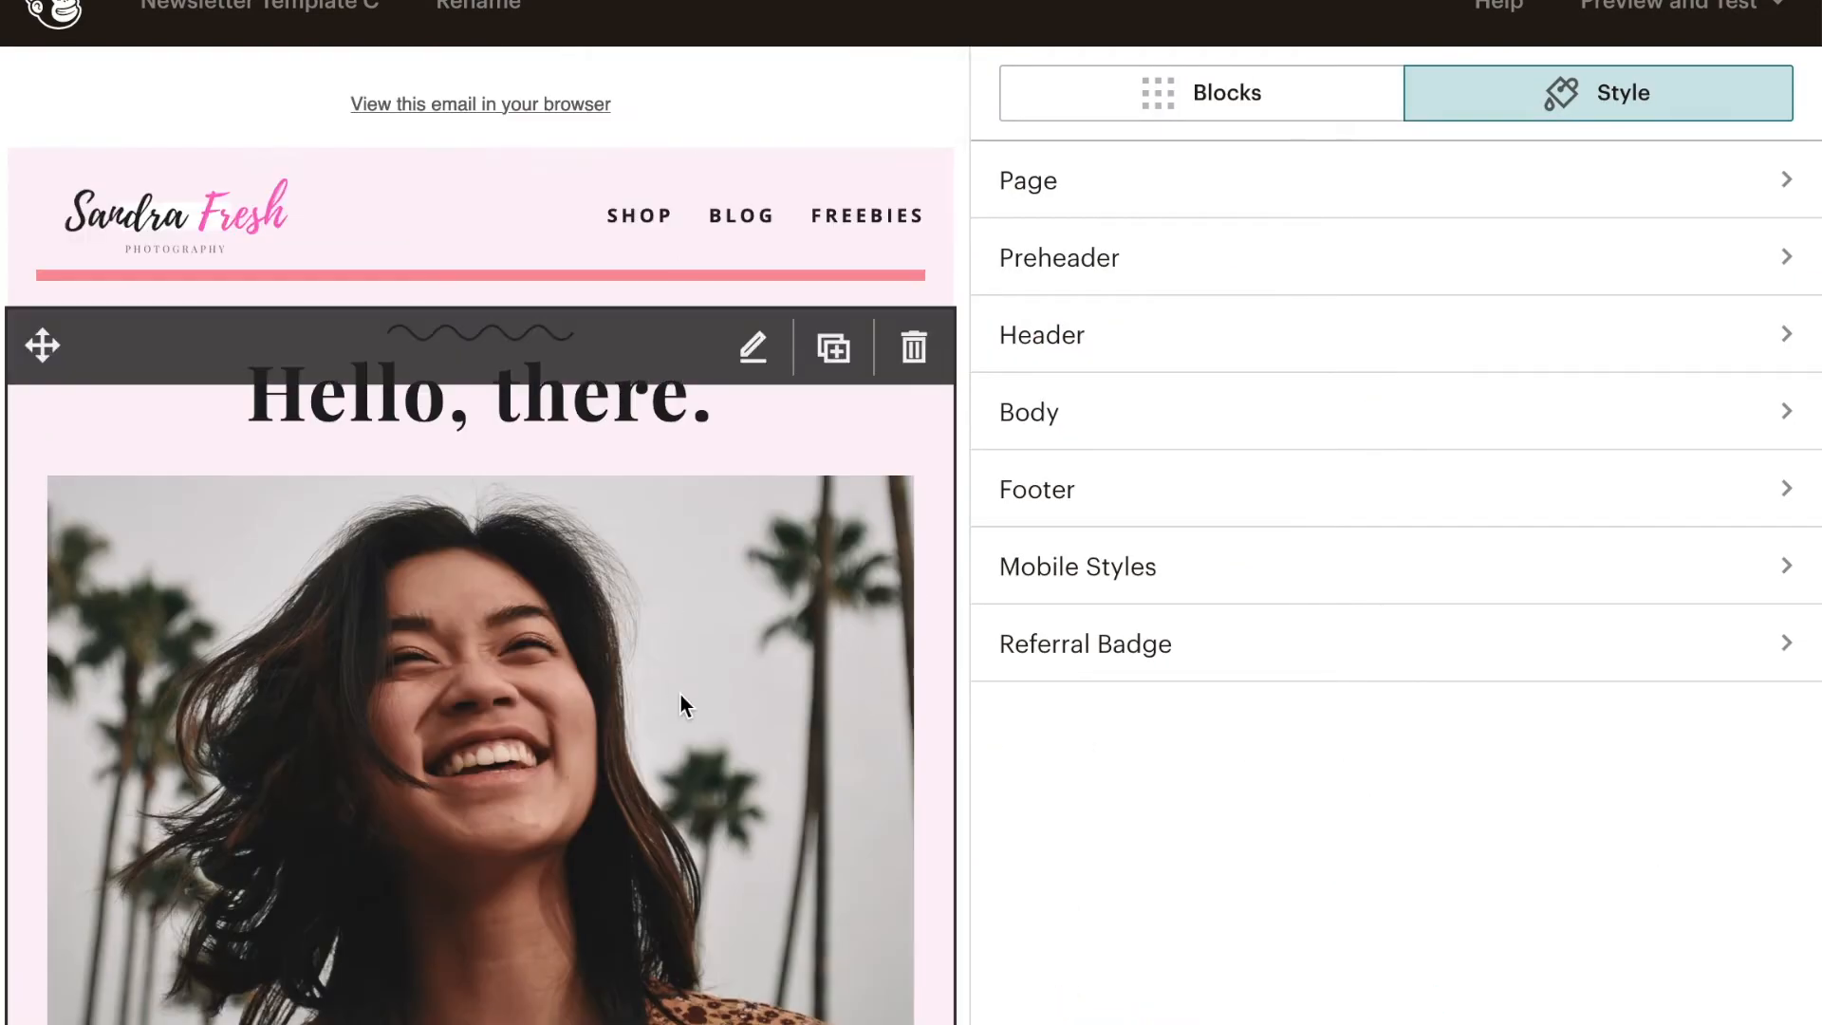
scroll(675, 664, down, 2)
scroll(658, 774, down, 20)
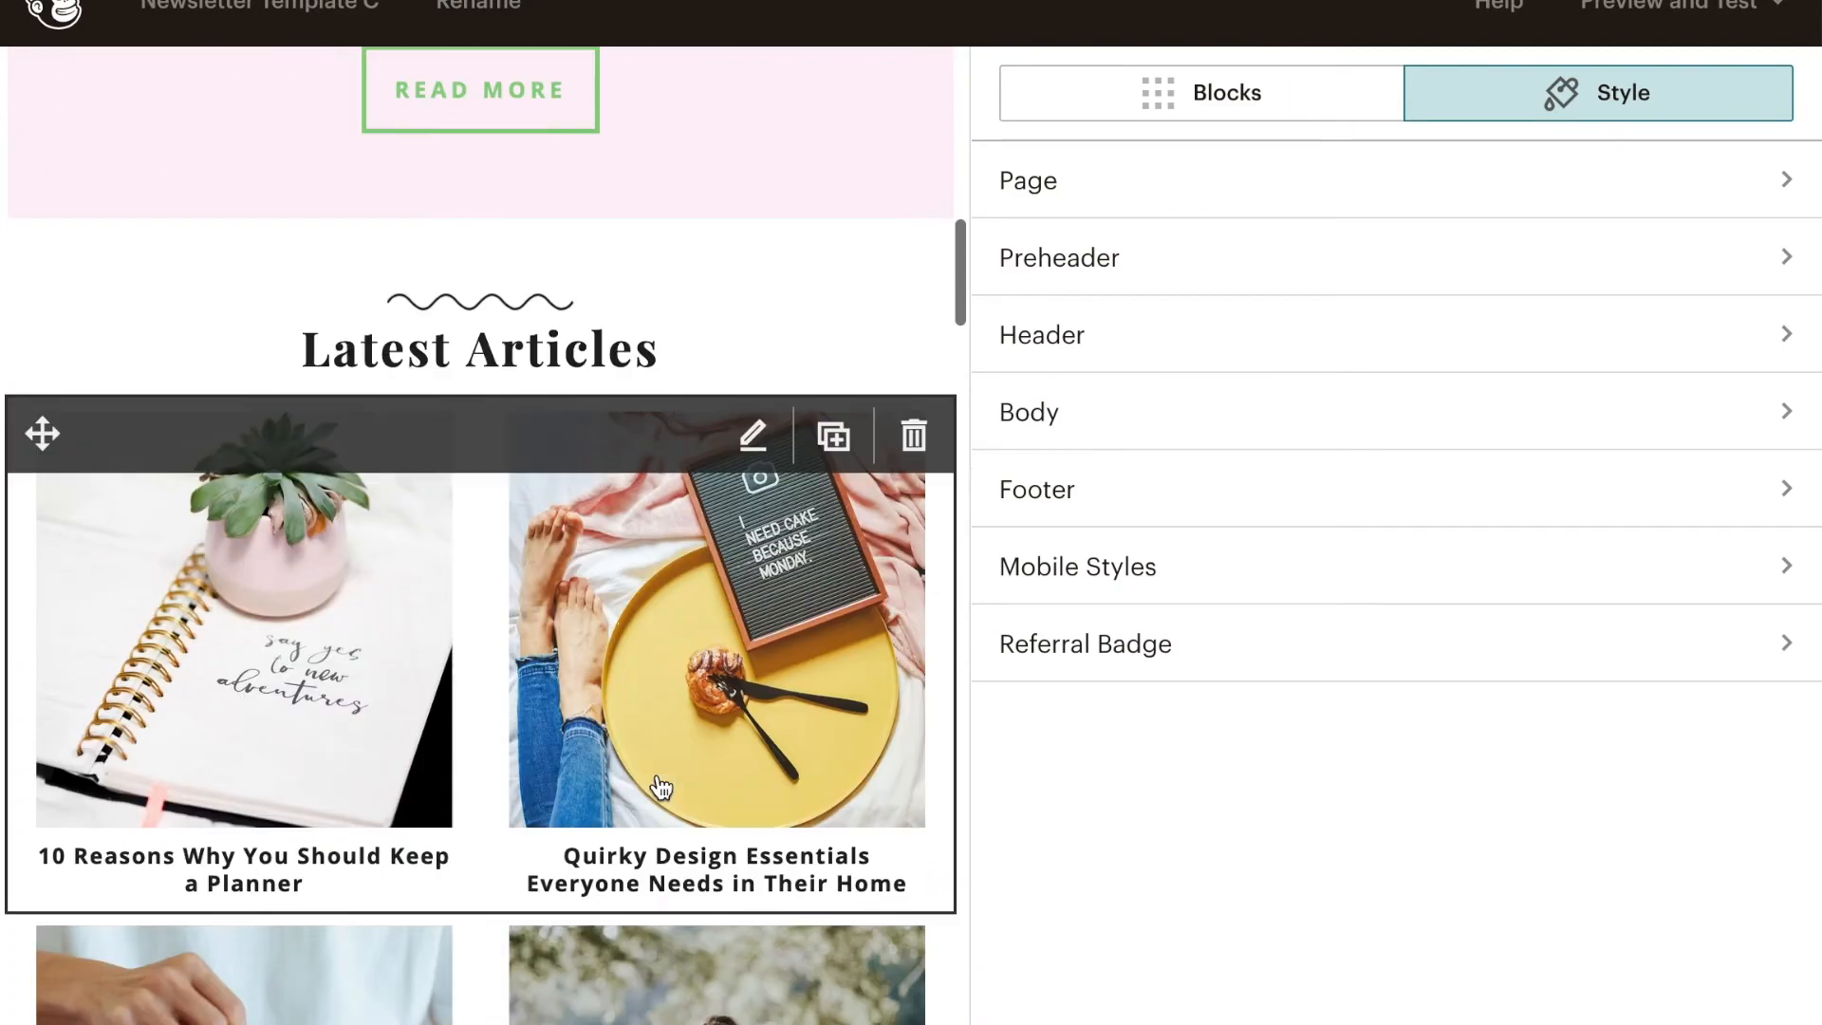
scroll(661, 724, down, 20)
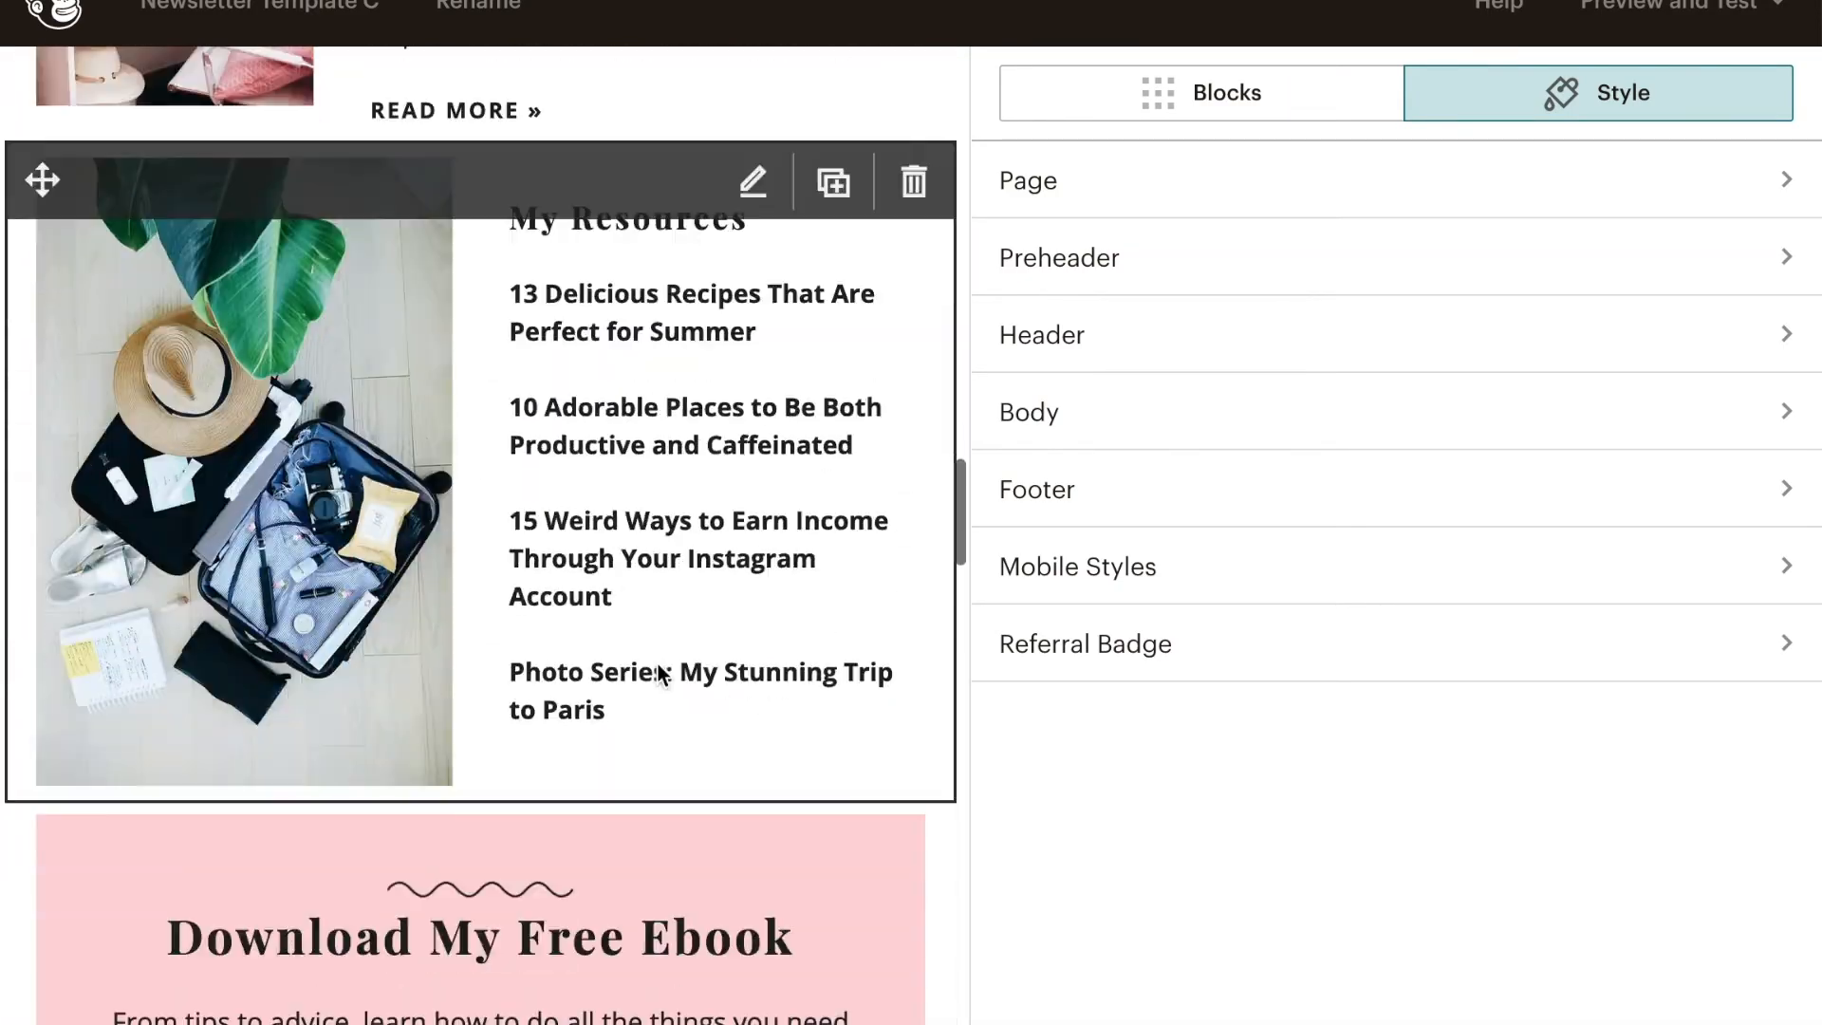
scroll(661, 677, down, 2)
scroll(661, 664, up, 2)
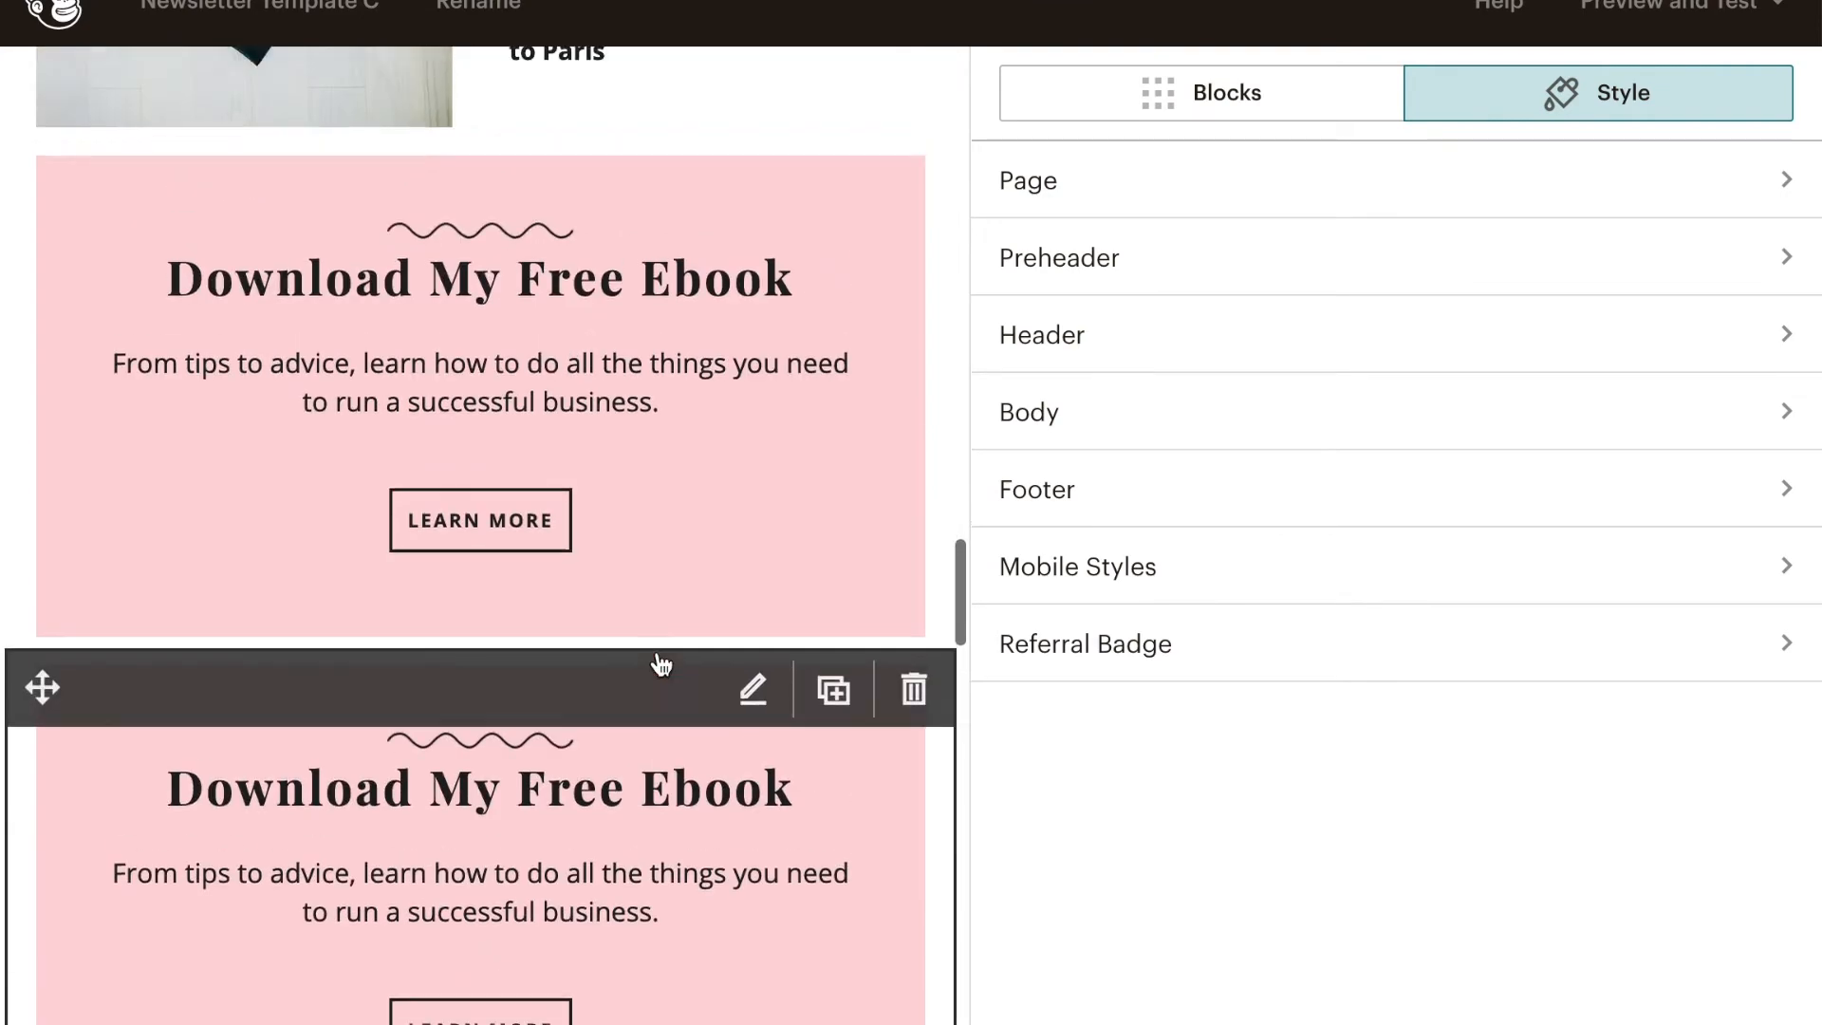
click(624, 575)
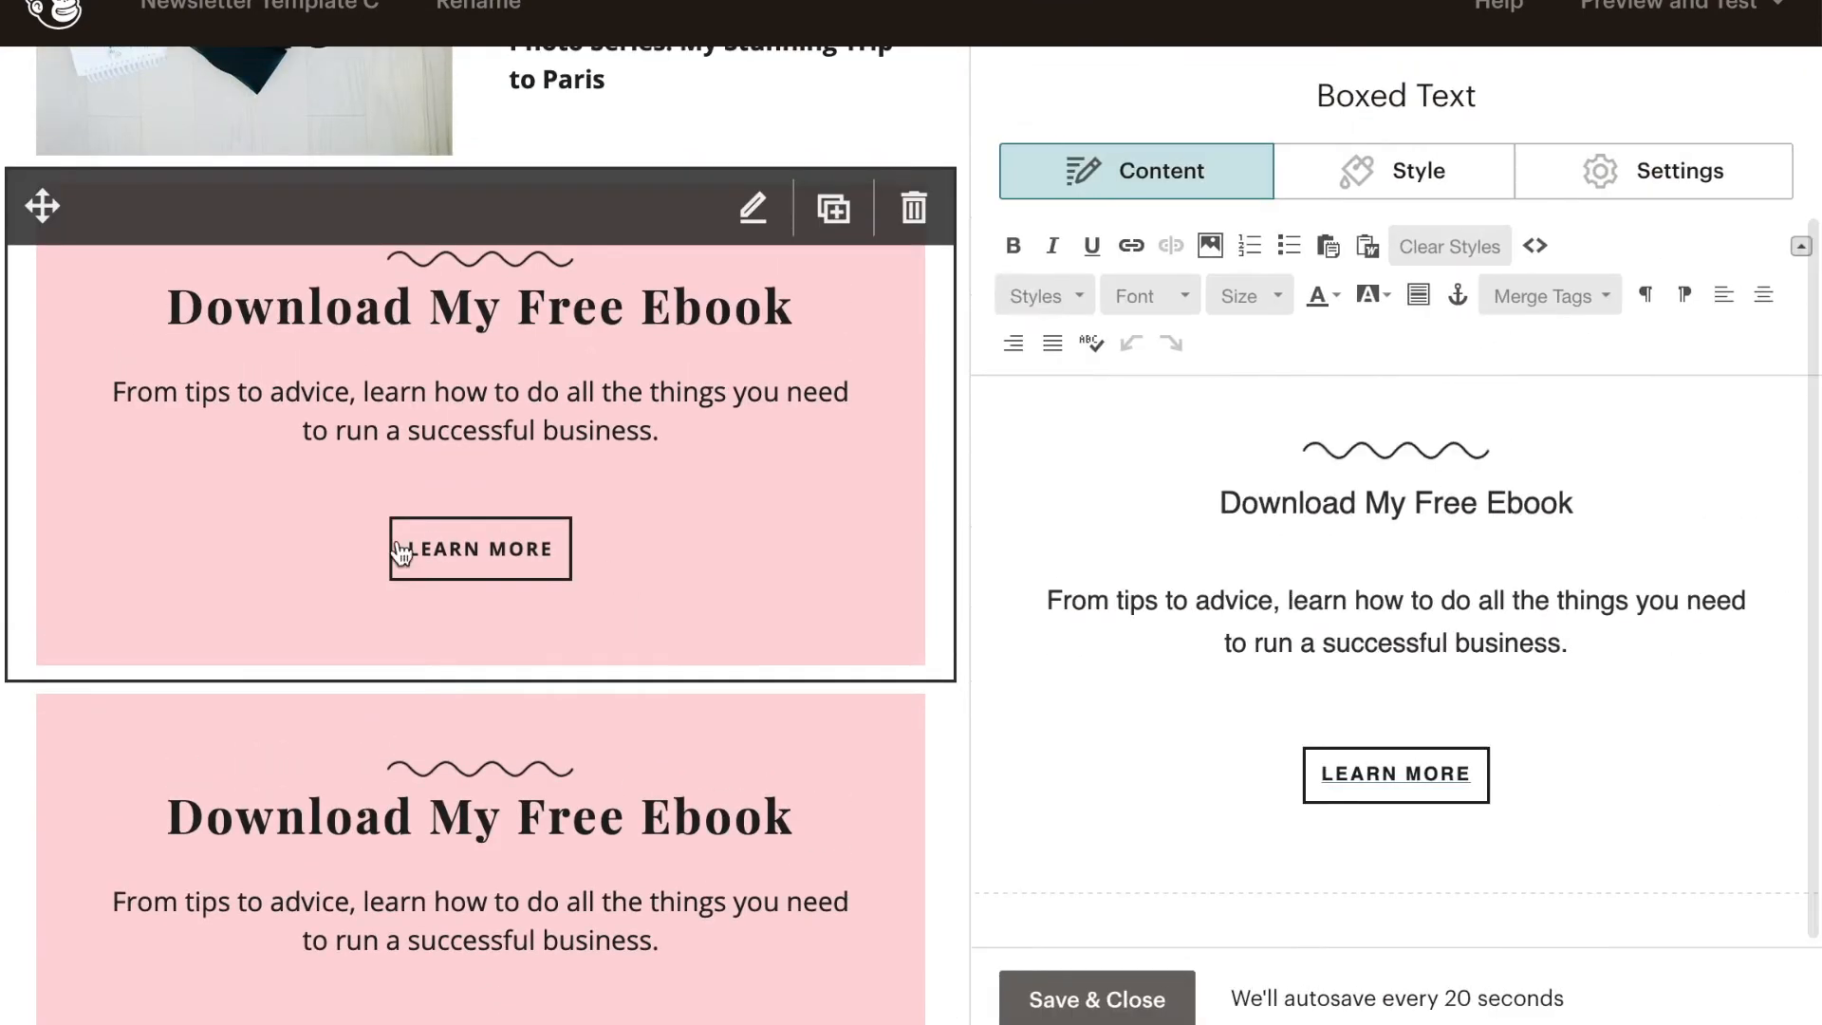
mouse_move(602, 562)
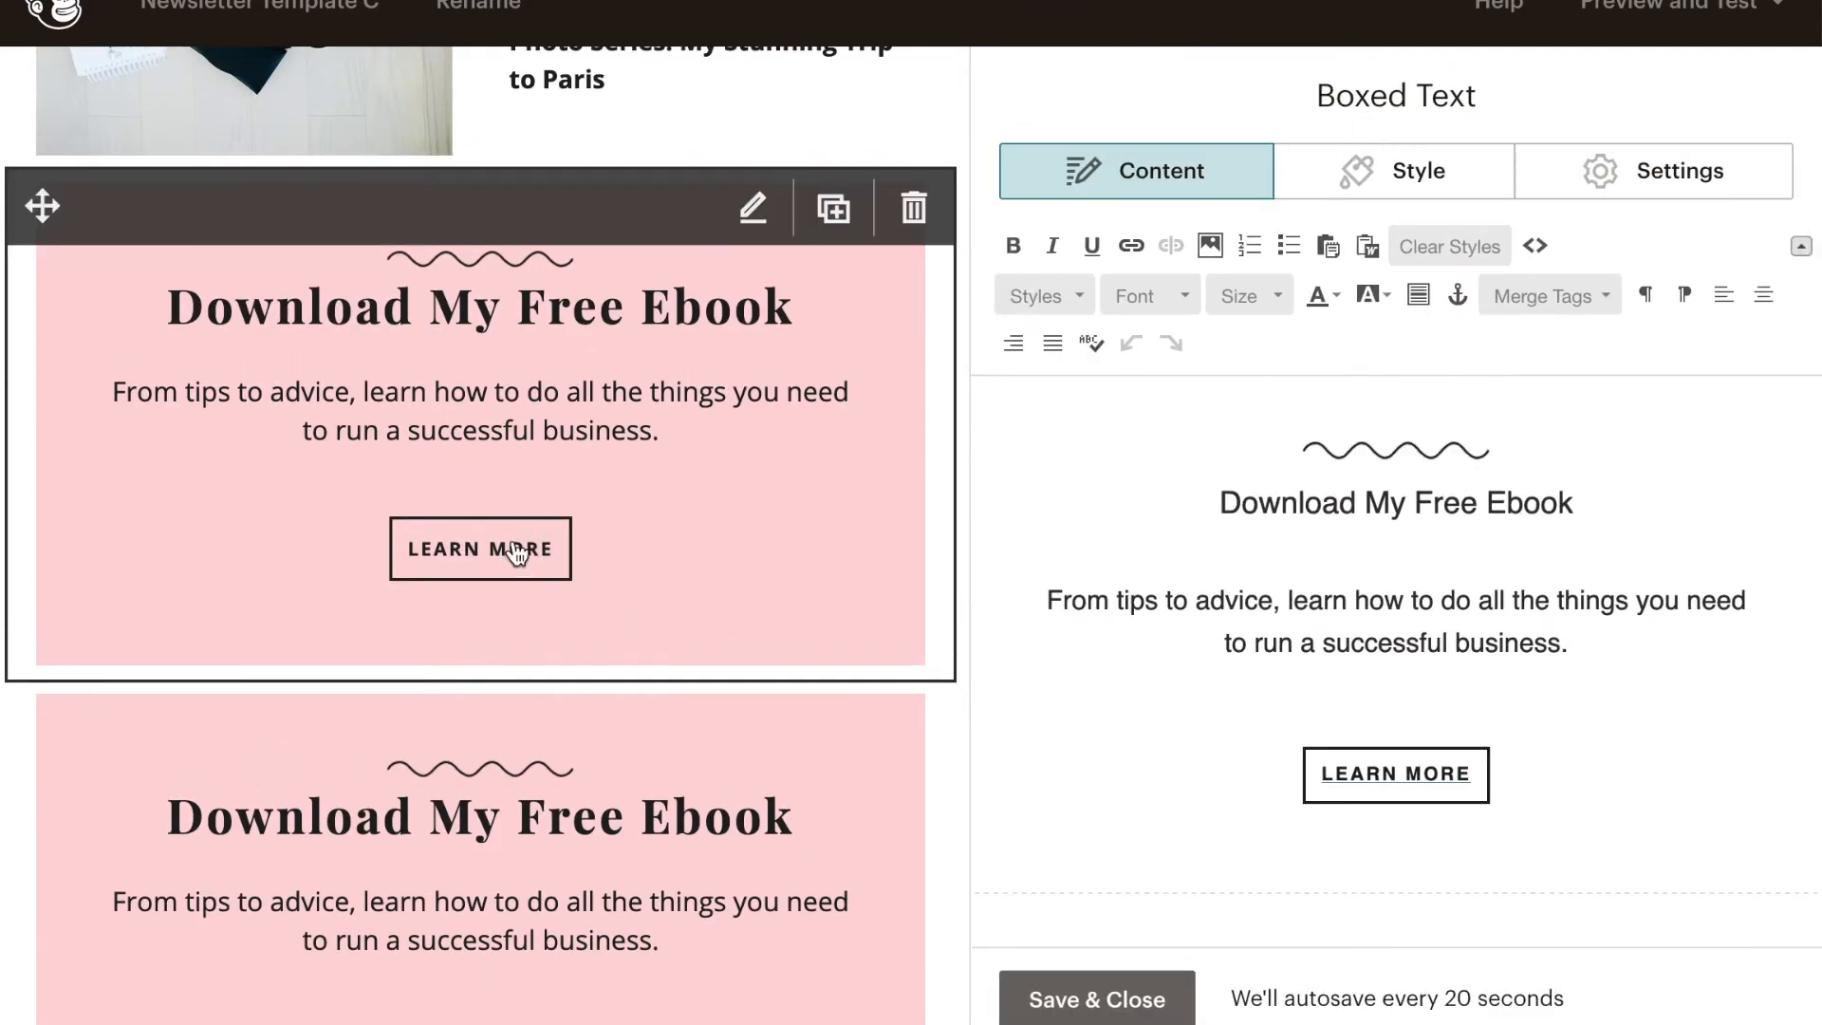
click(1517, 774)
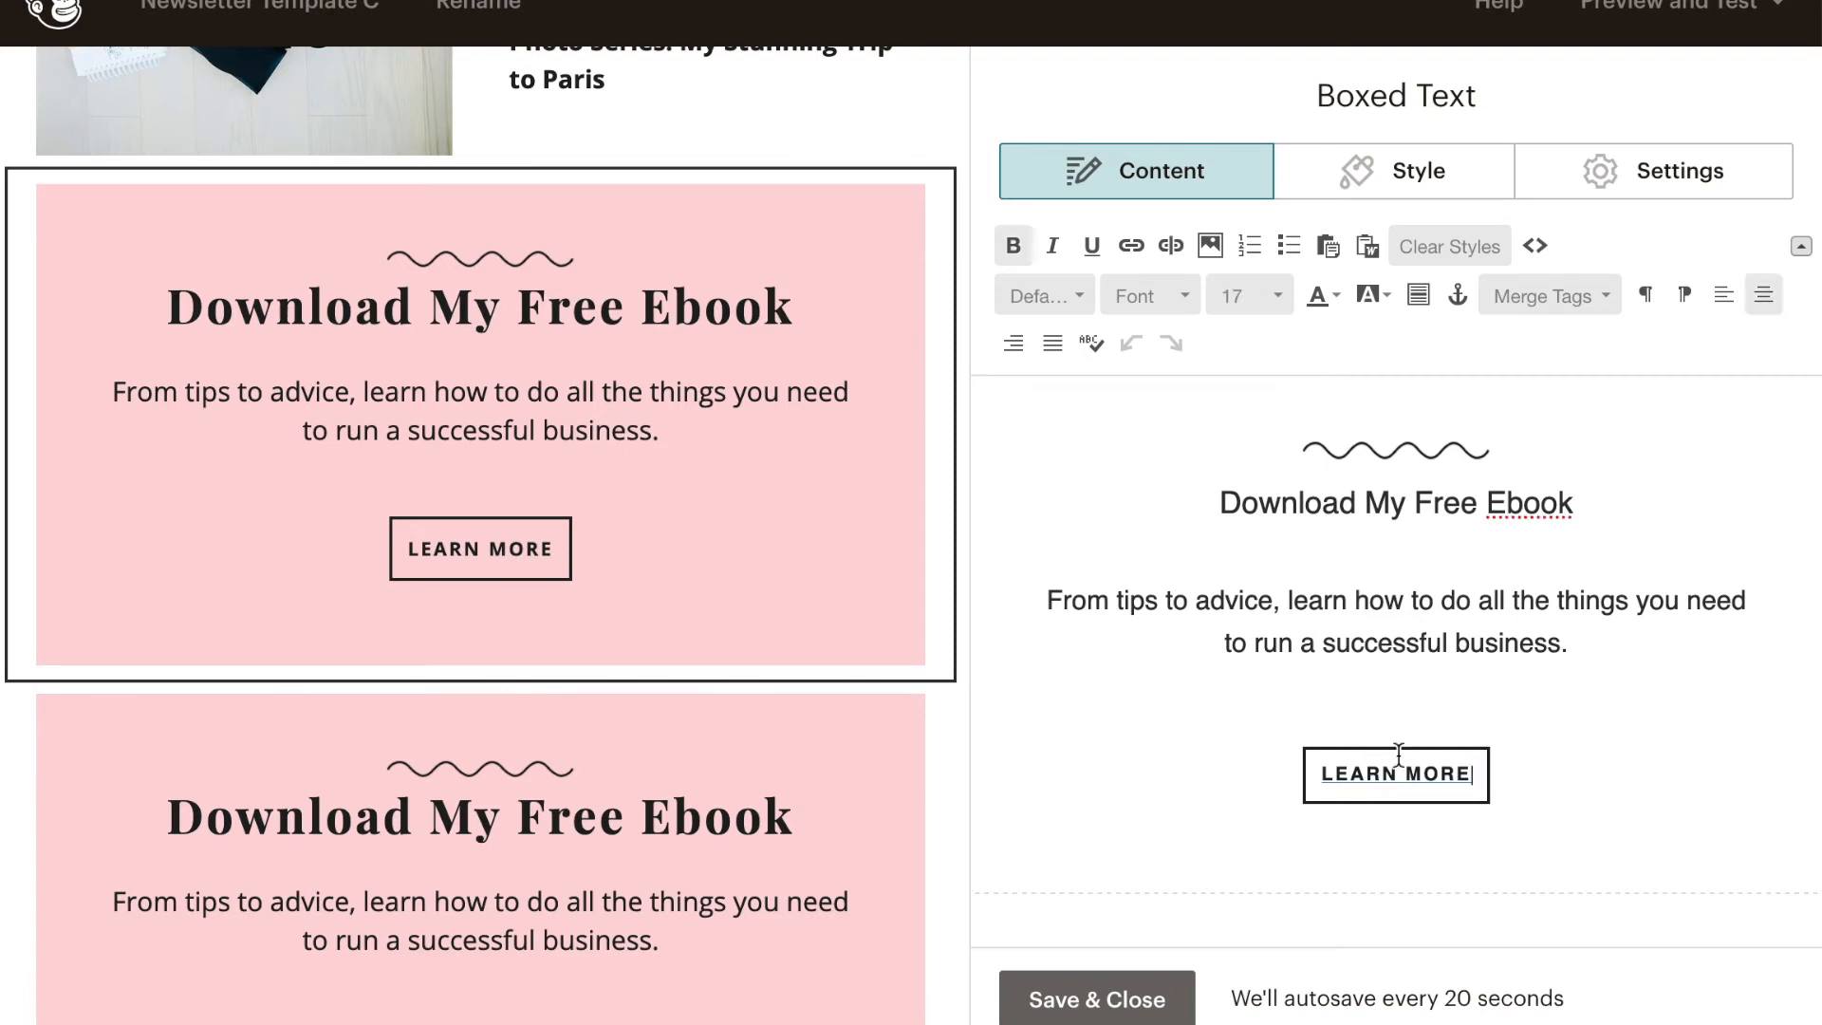
key(BackSpace)
key(BackSpace)
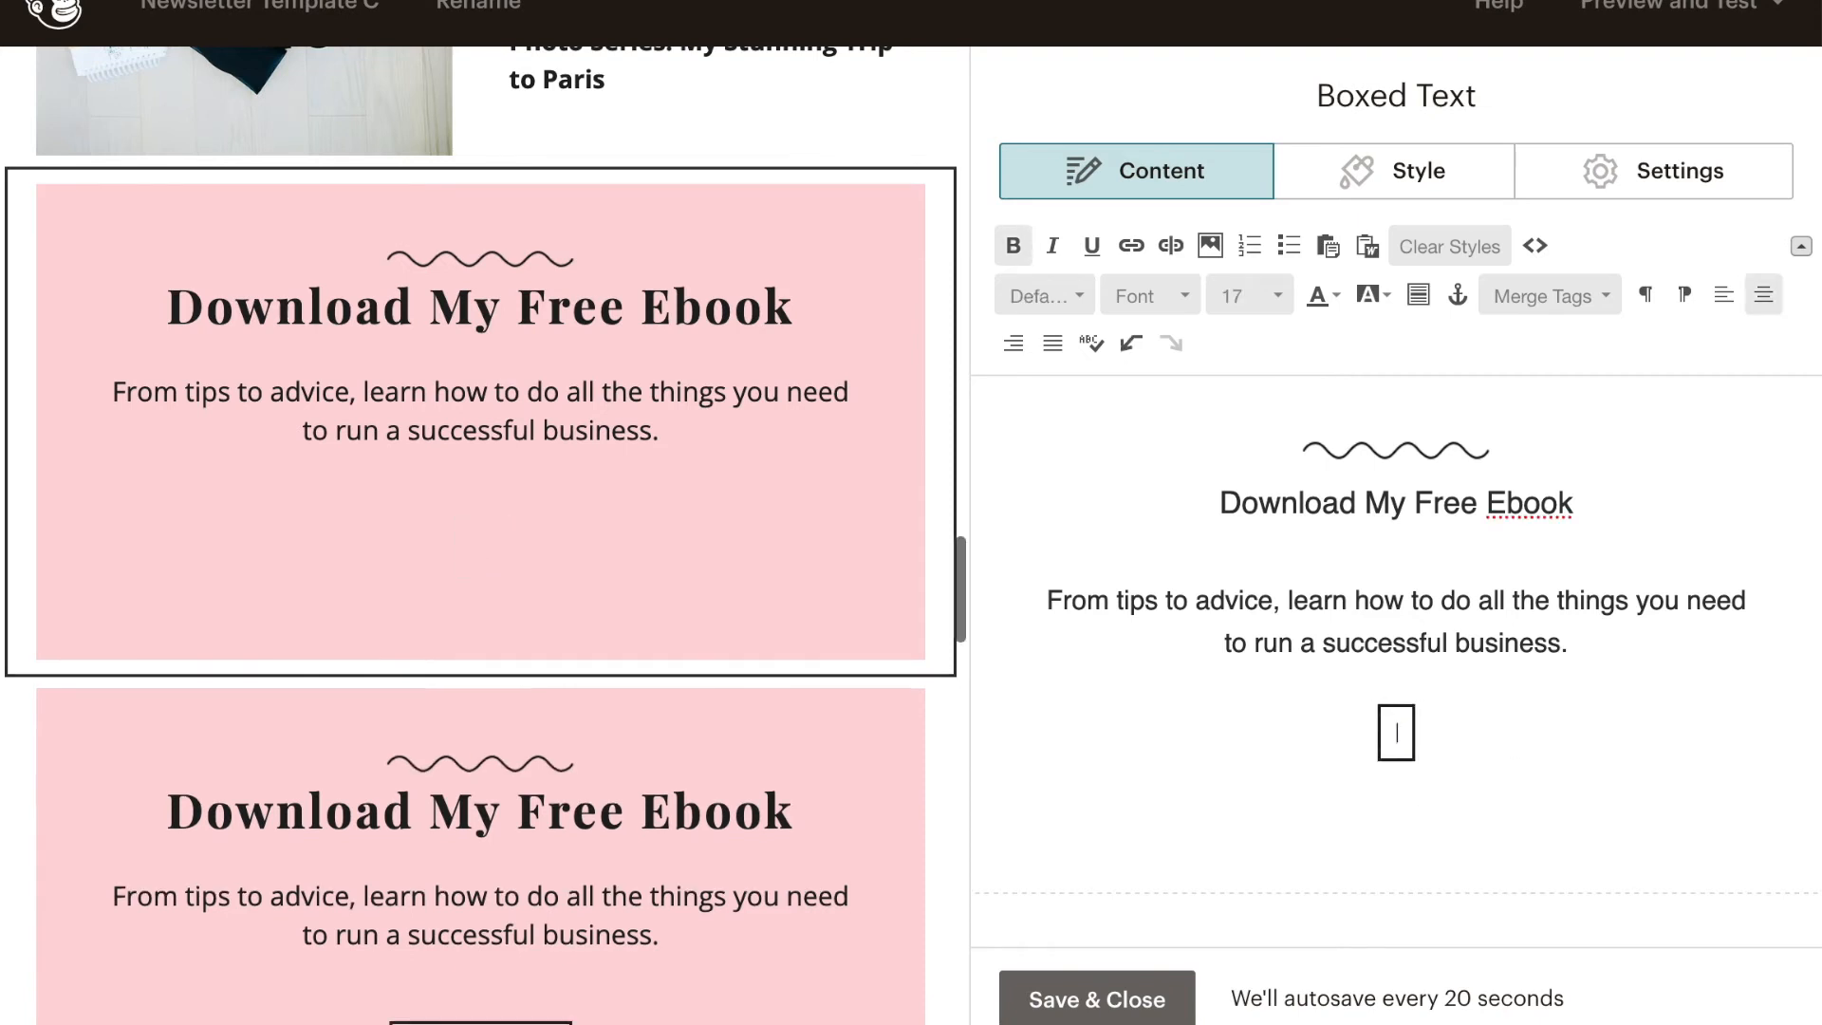
key(Return)
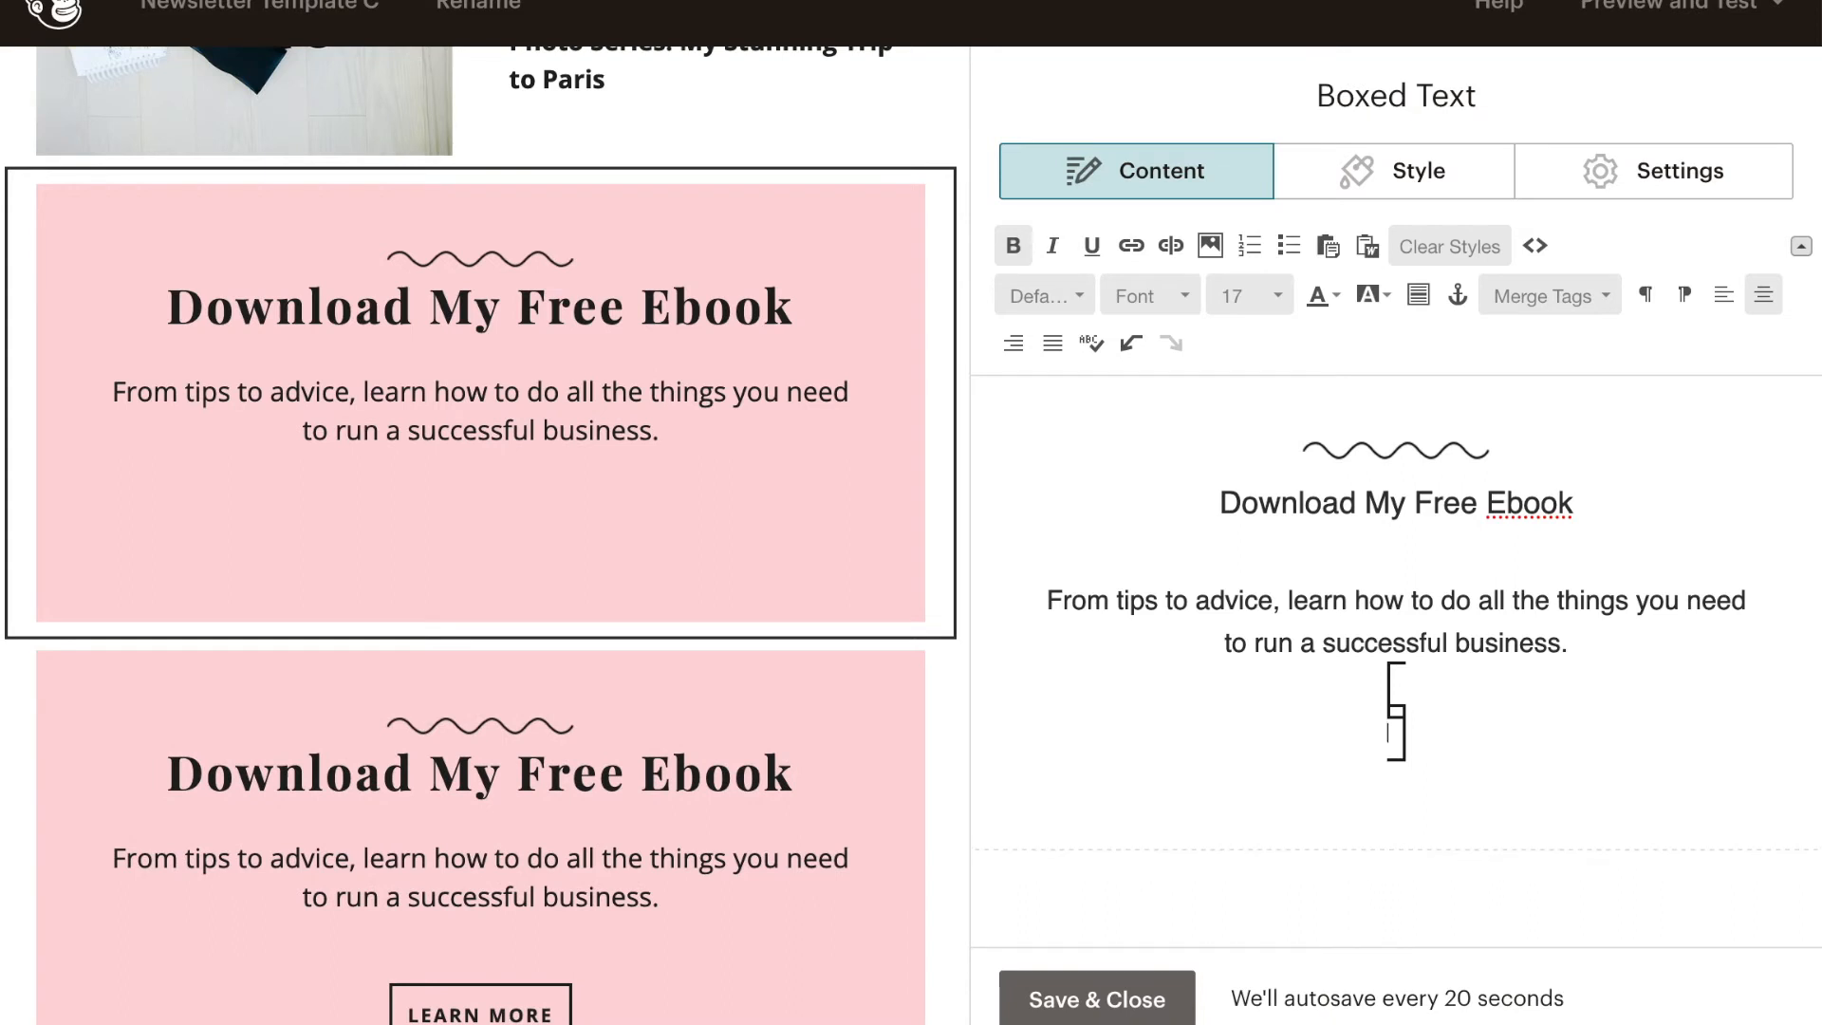
key(ctrl+z)
key(ctrl+z)
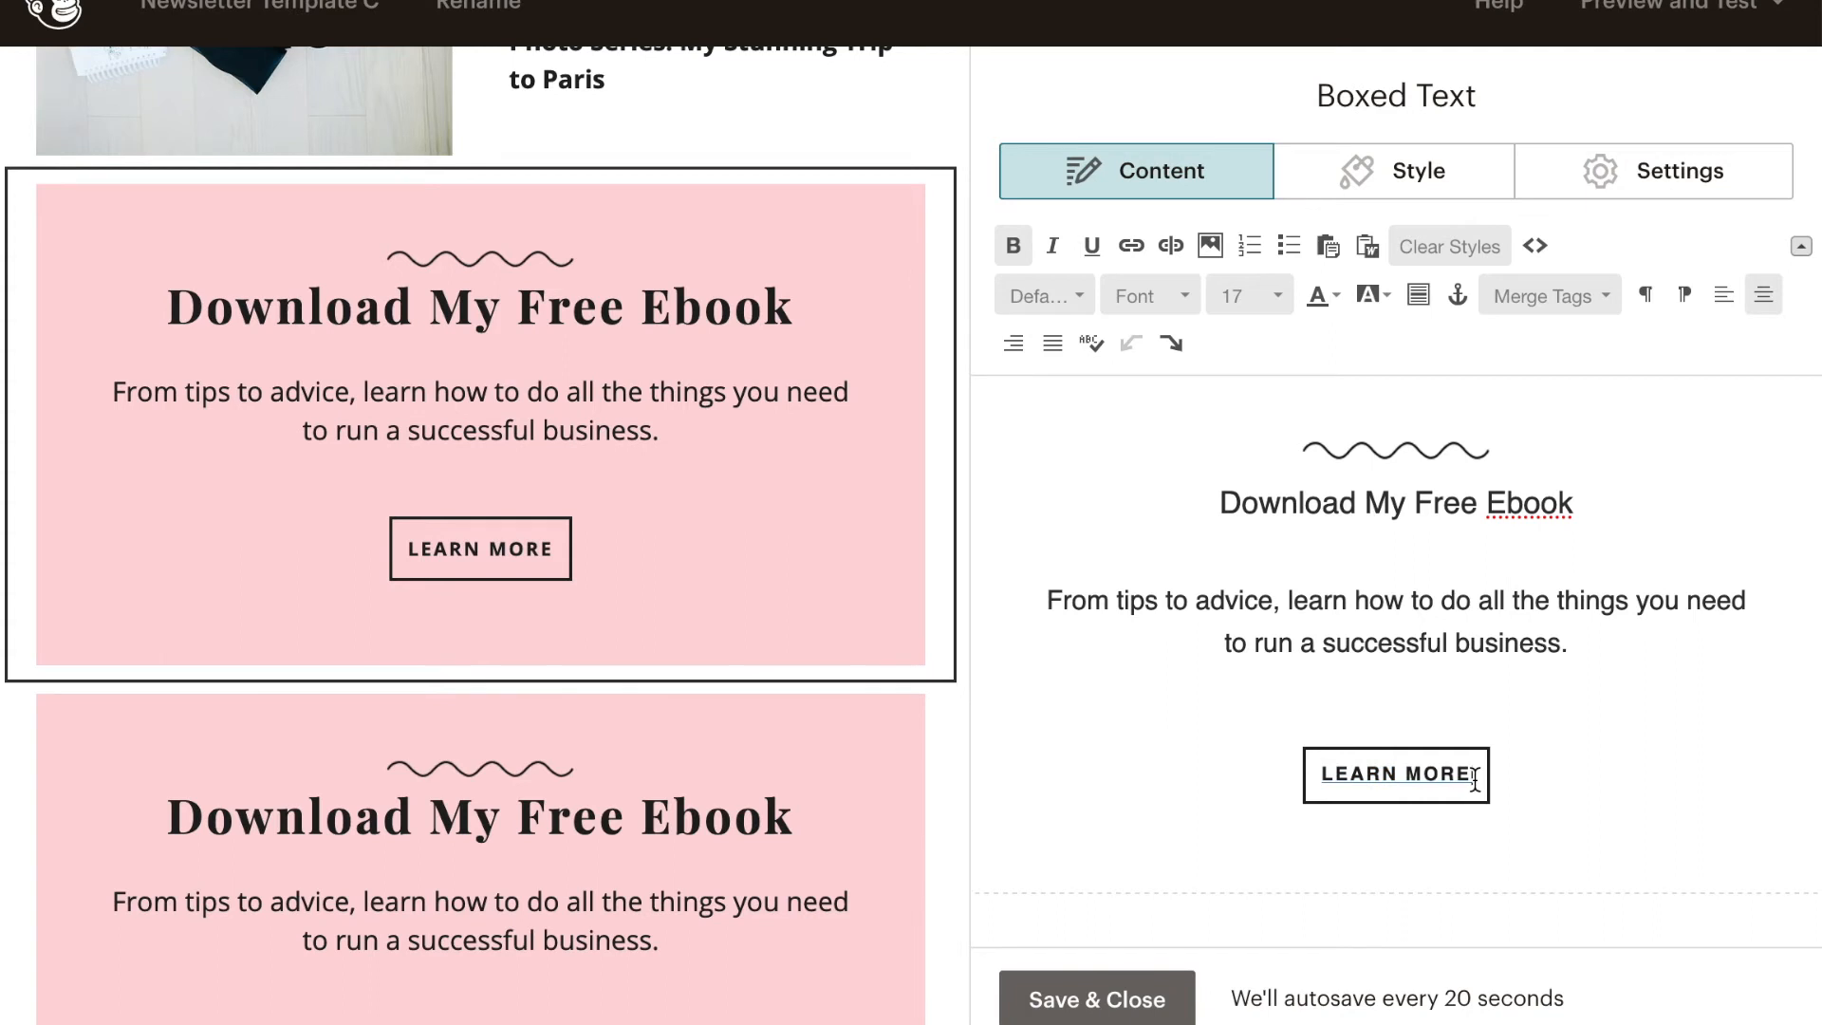
- Replace the LEARN MORE button text in the first Download My Free Ebook block with KEEP READING
key(BackSpace)
key(BackSpace)
key(BackSpace)
key(BackSpace)
key(BackSpace)
key(BackSpace)
key(BackSpace)
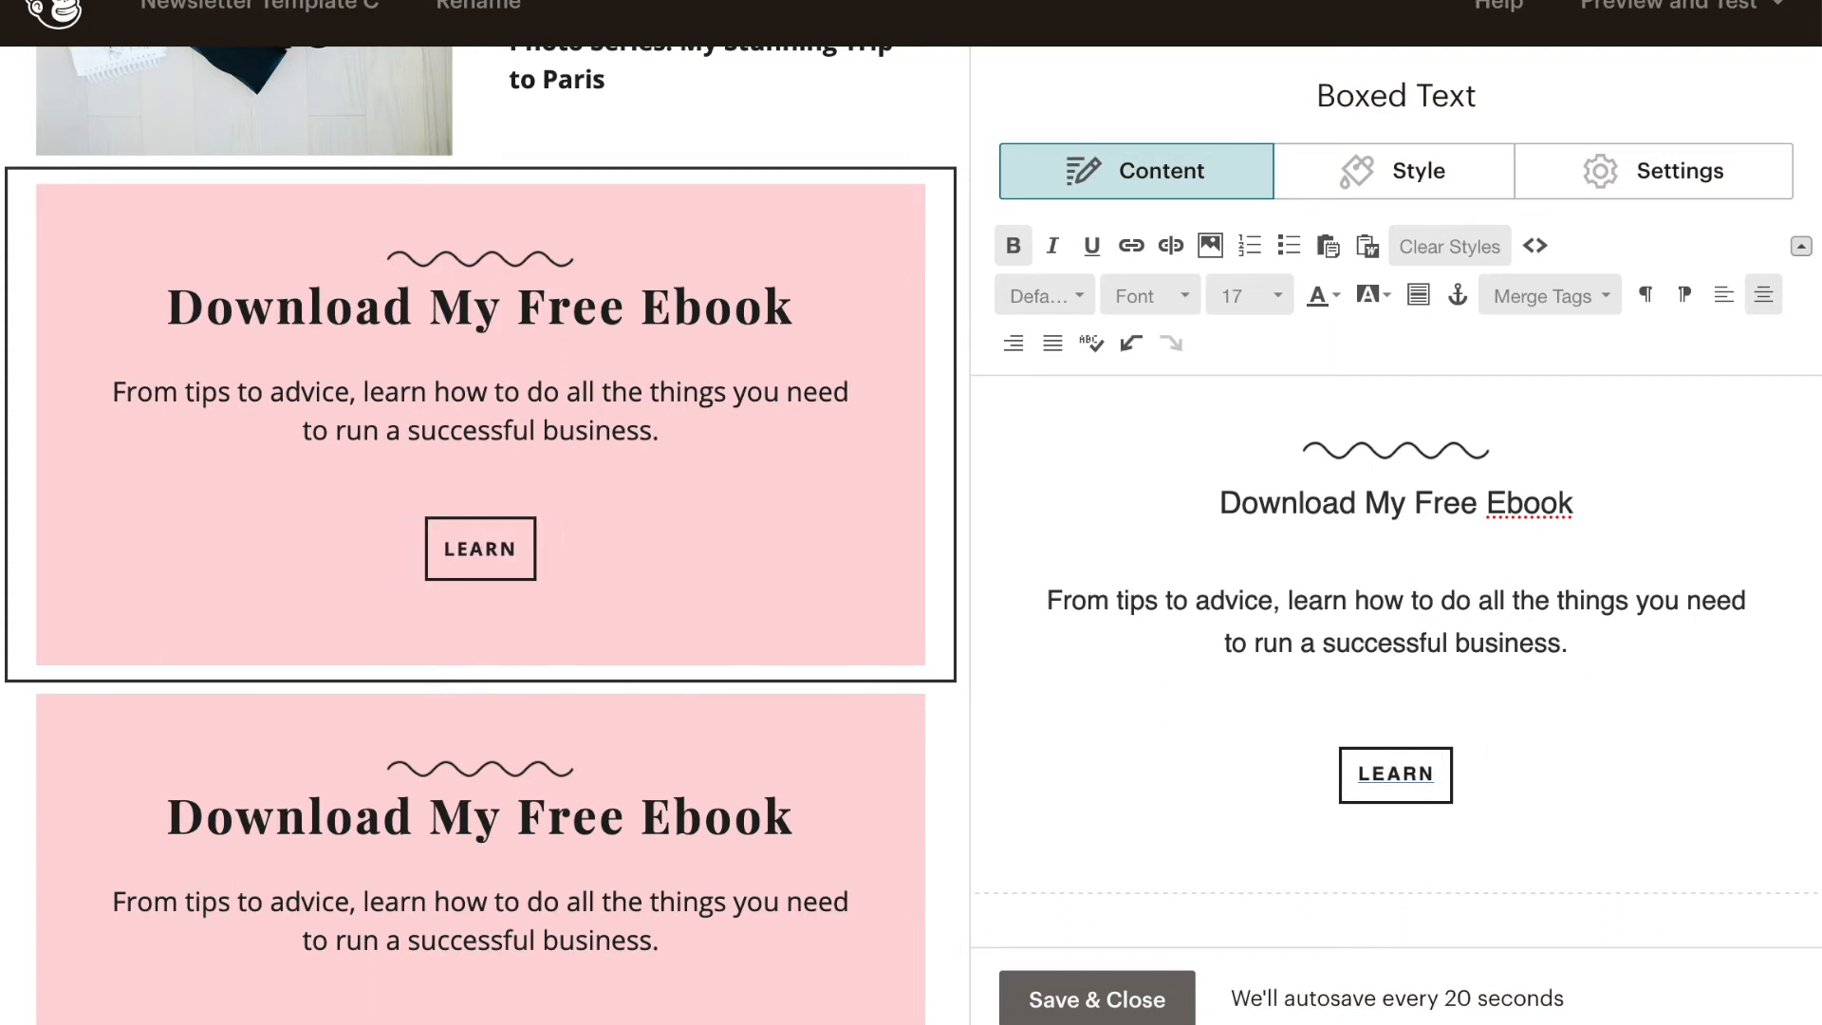
key(BackSpace)
key(BackSpace)
key(BackSpace)
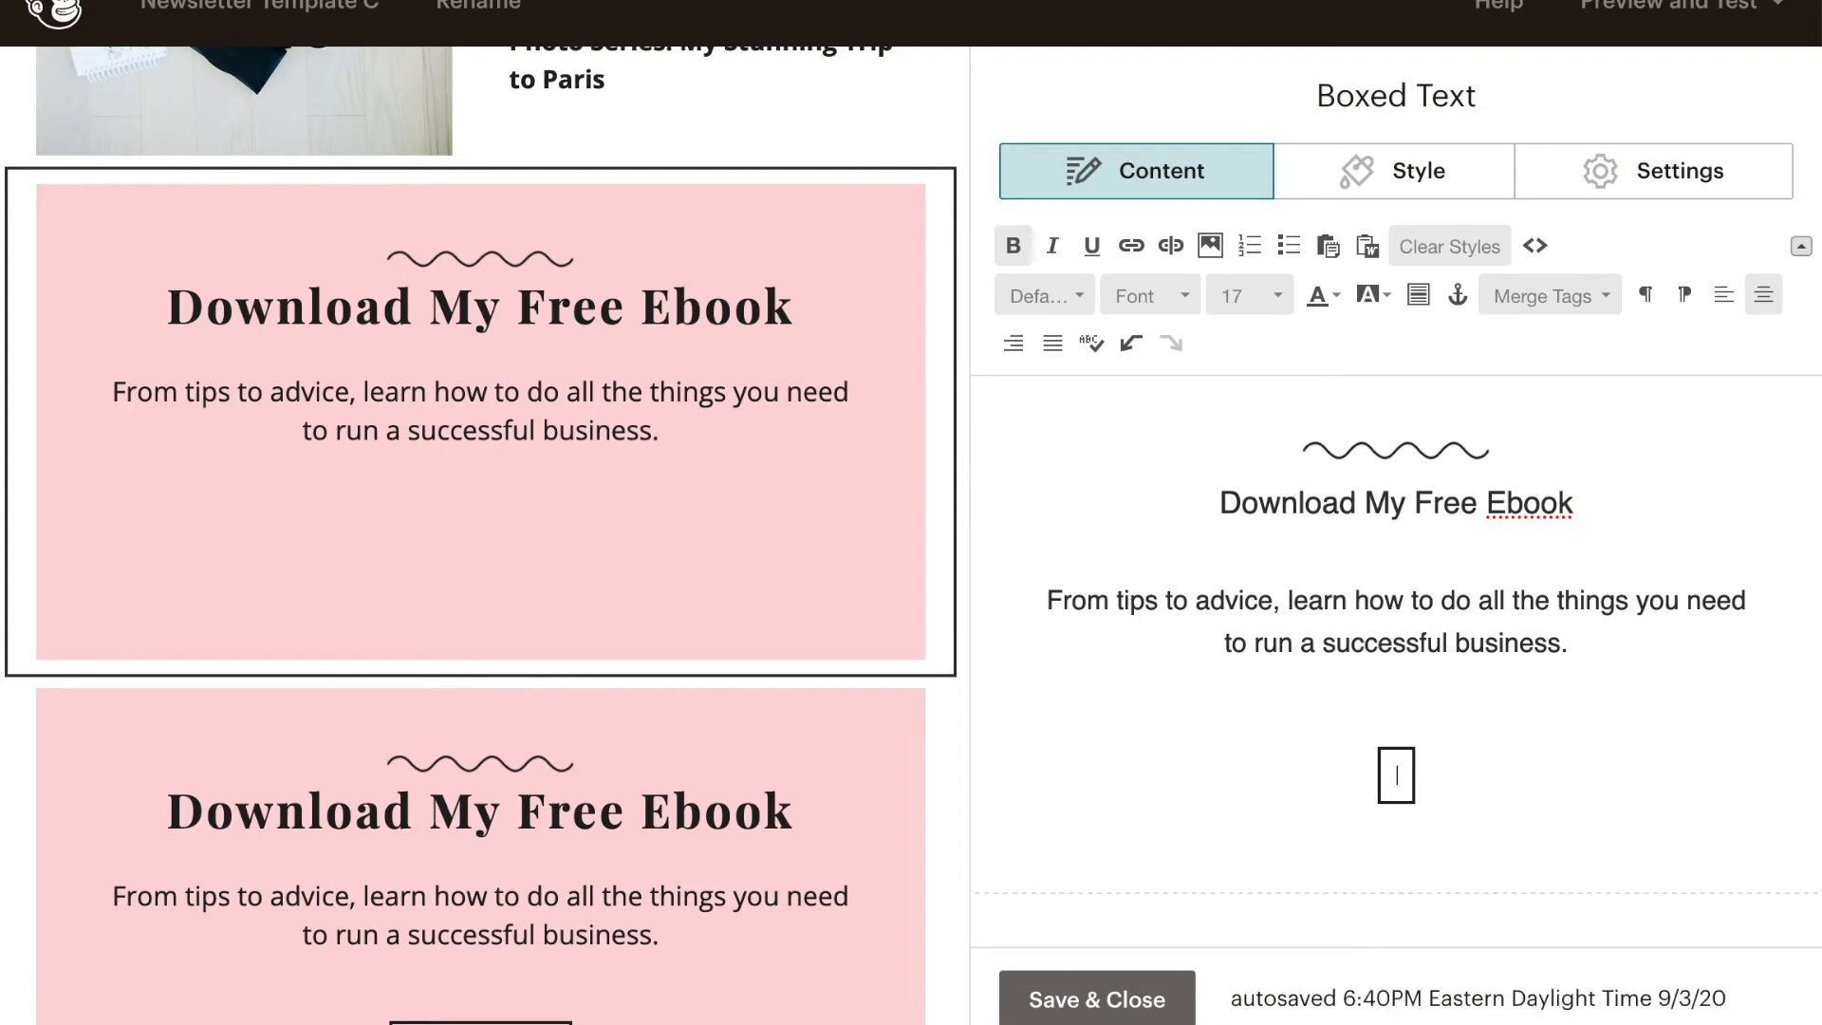
text(KEEP READING)
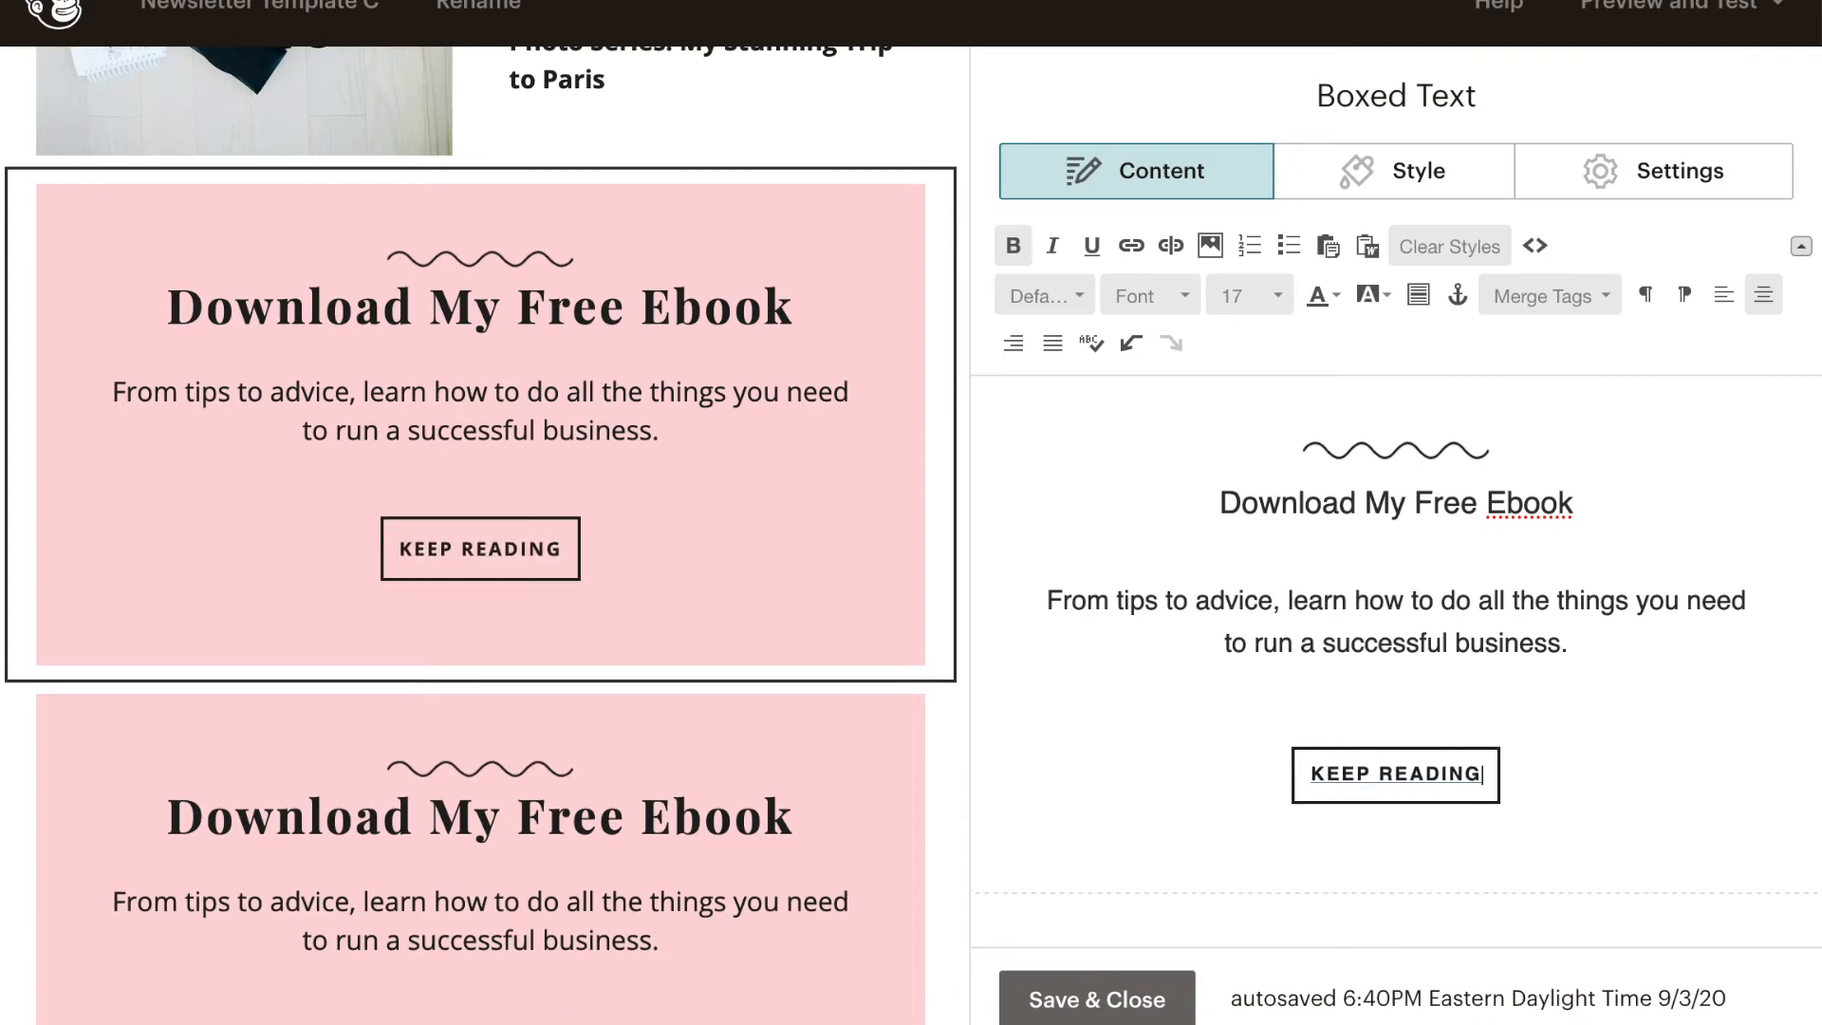
drag(1488, 774, 1277, 784)
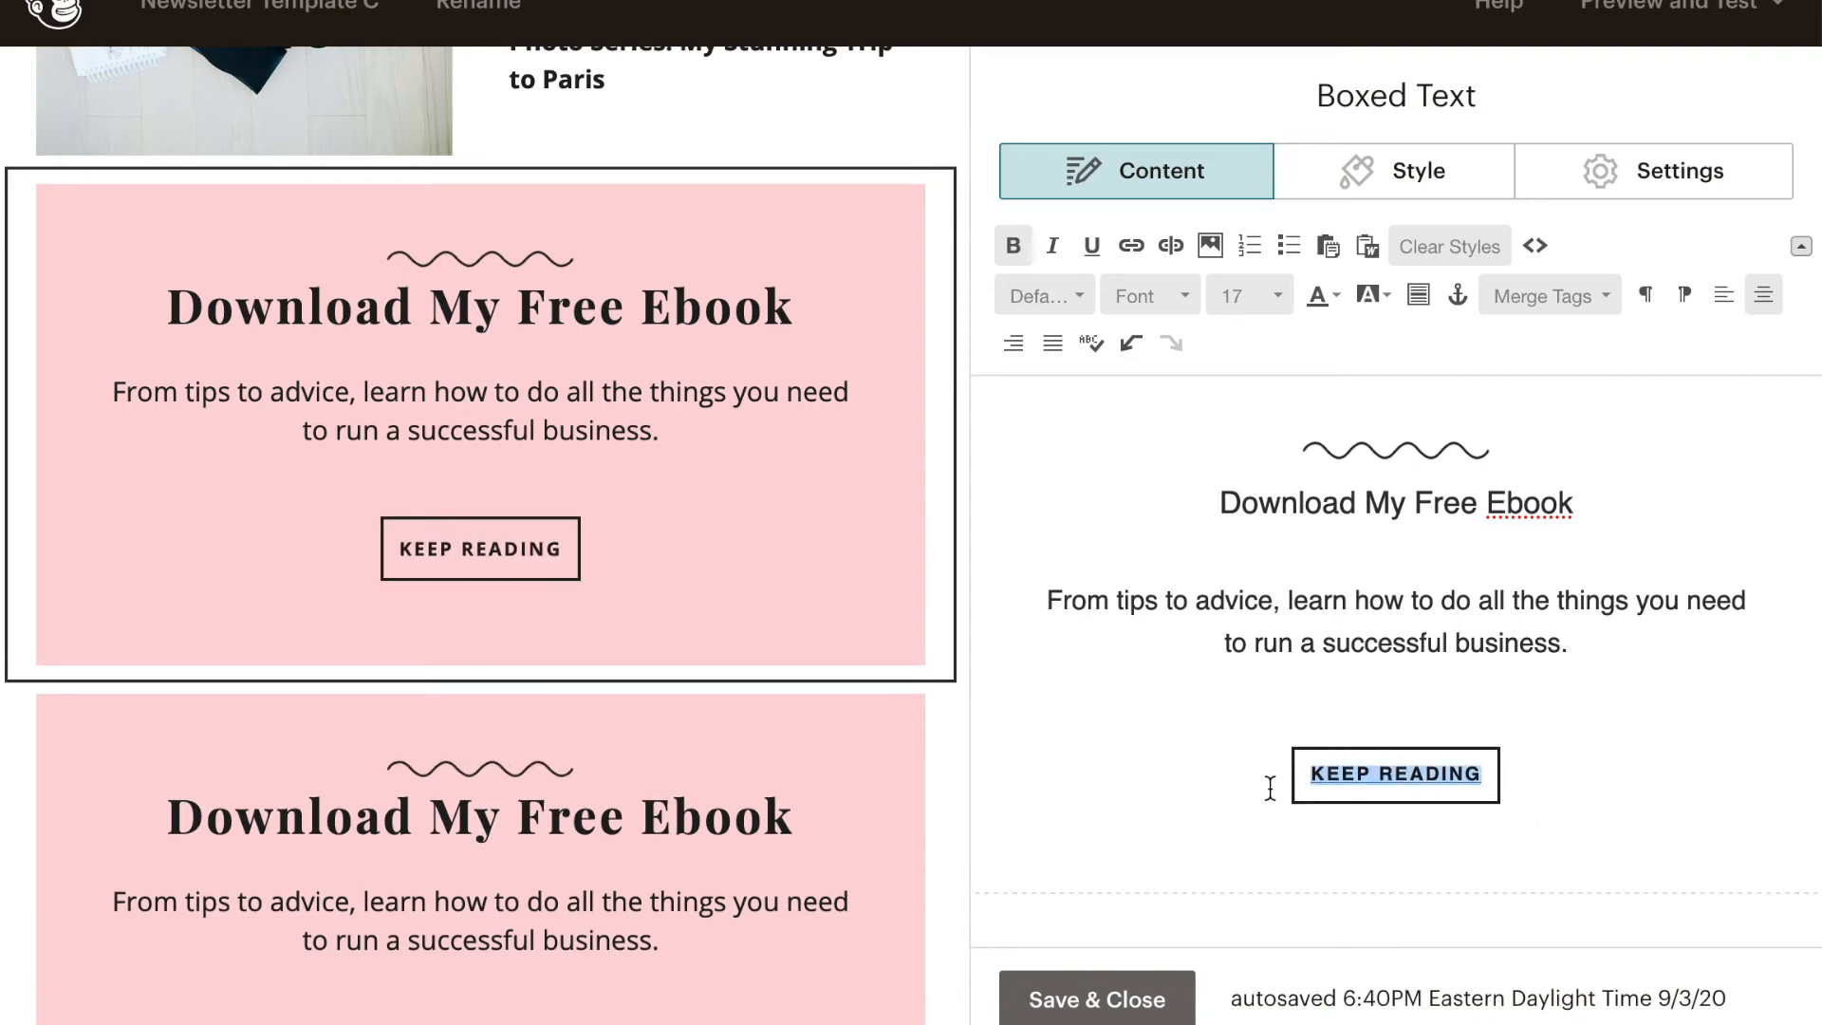
click(1128, 249)
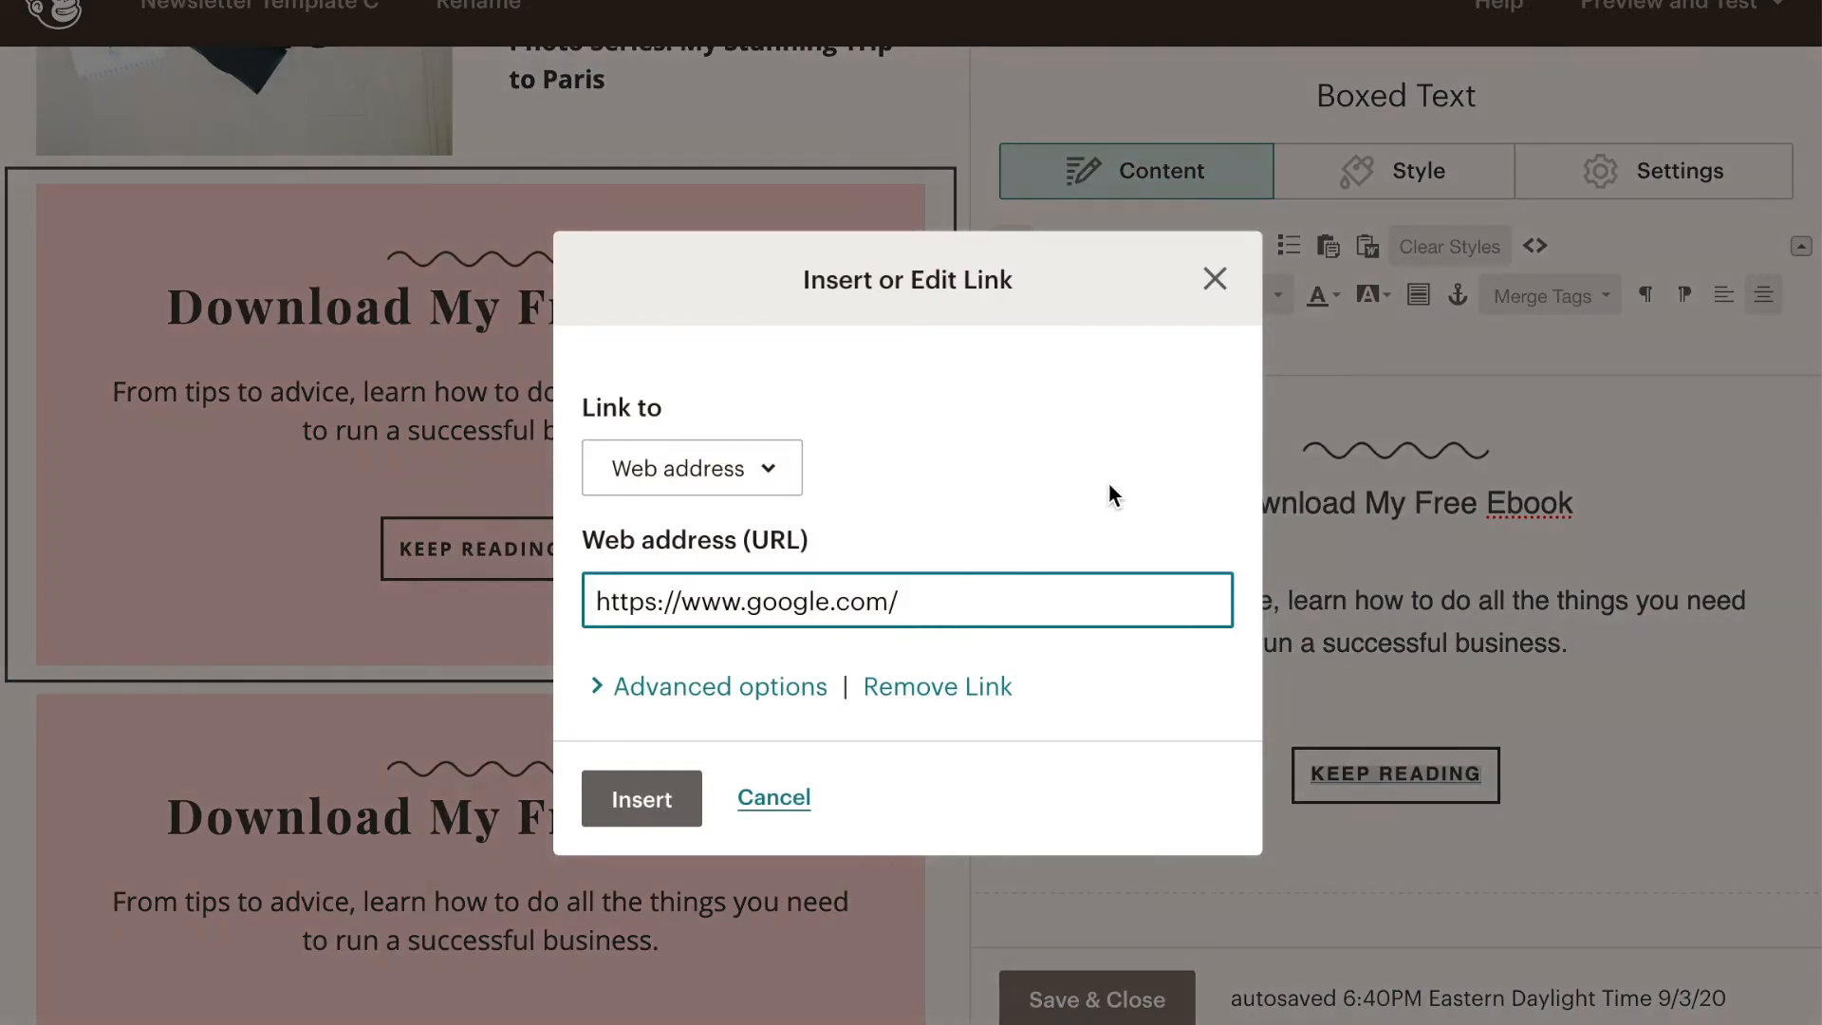
click(664, 800)
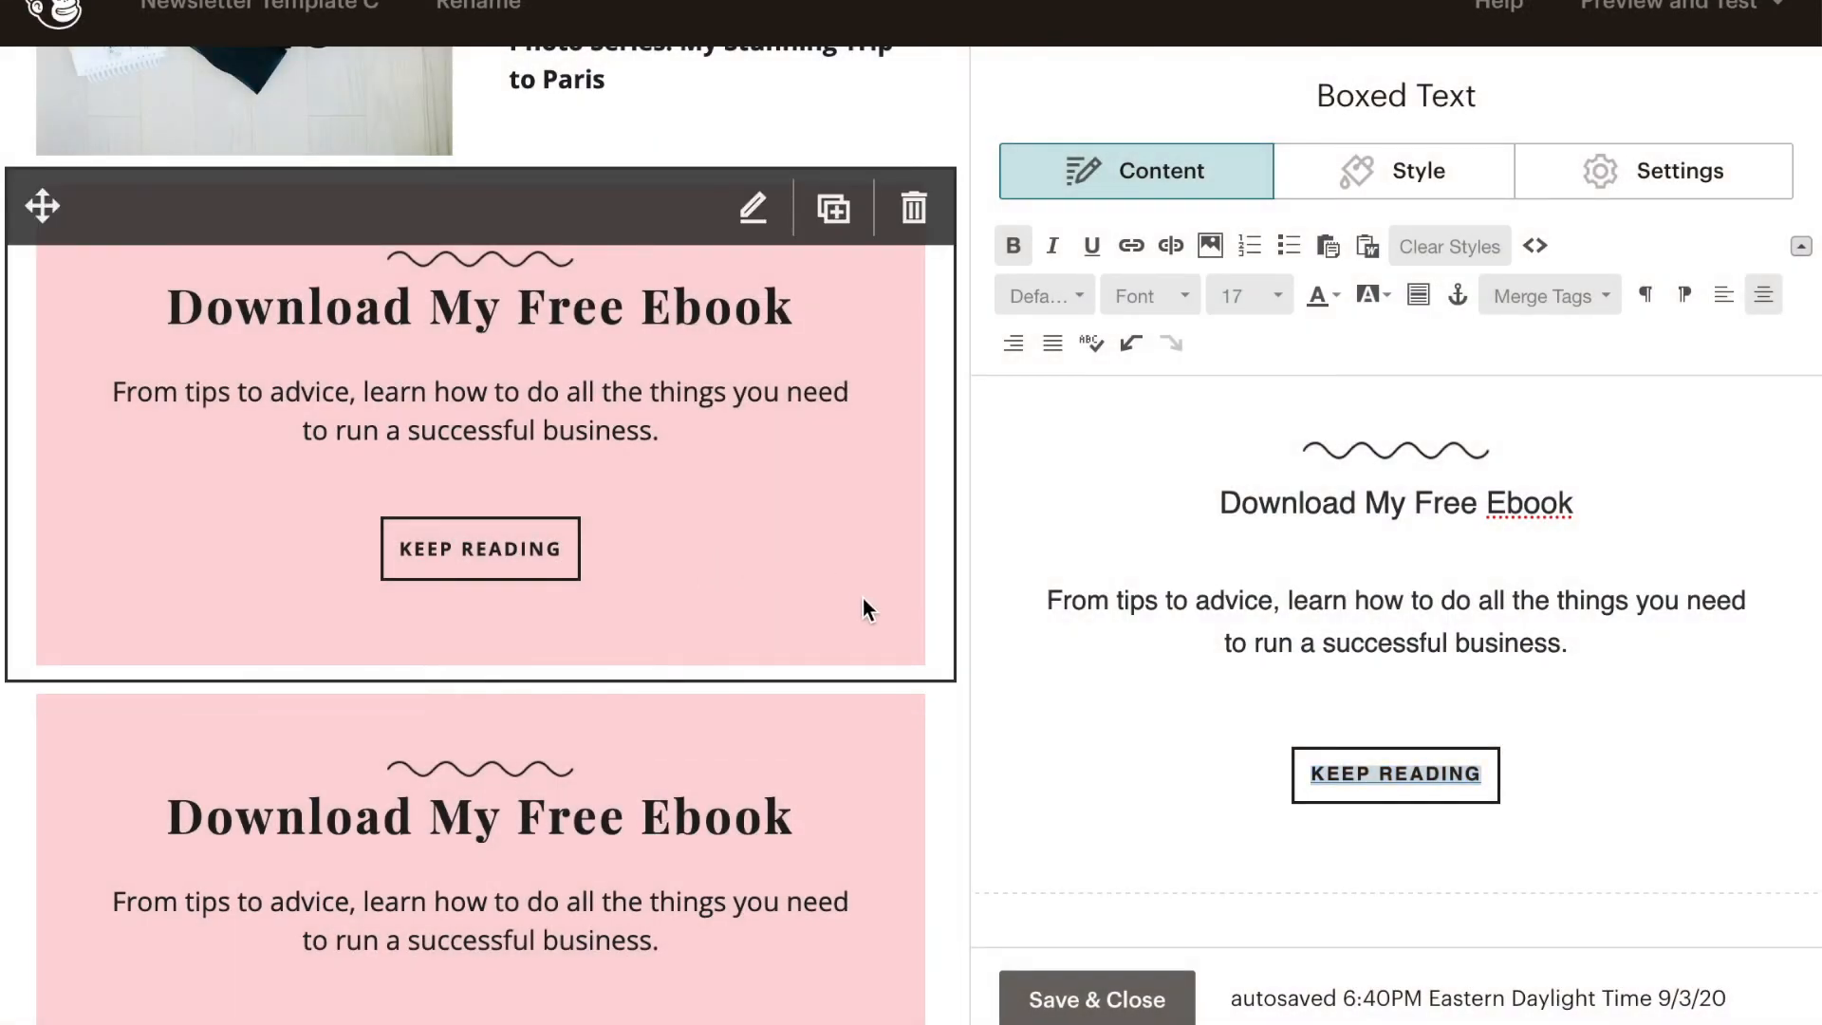
- Set the boxed text block's container background to the yellow swatch #ffd249, and save and close the Social Follow block
click(1414, 176)
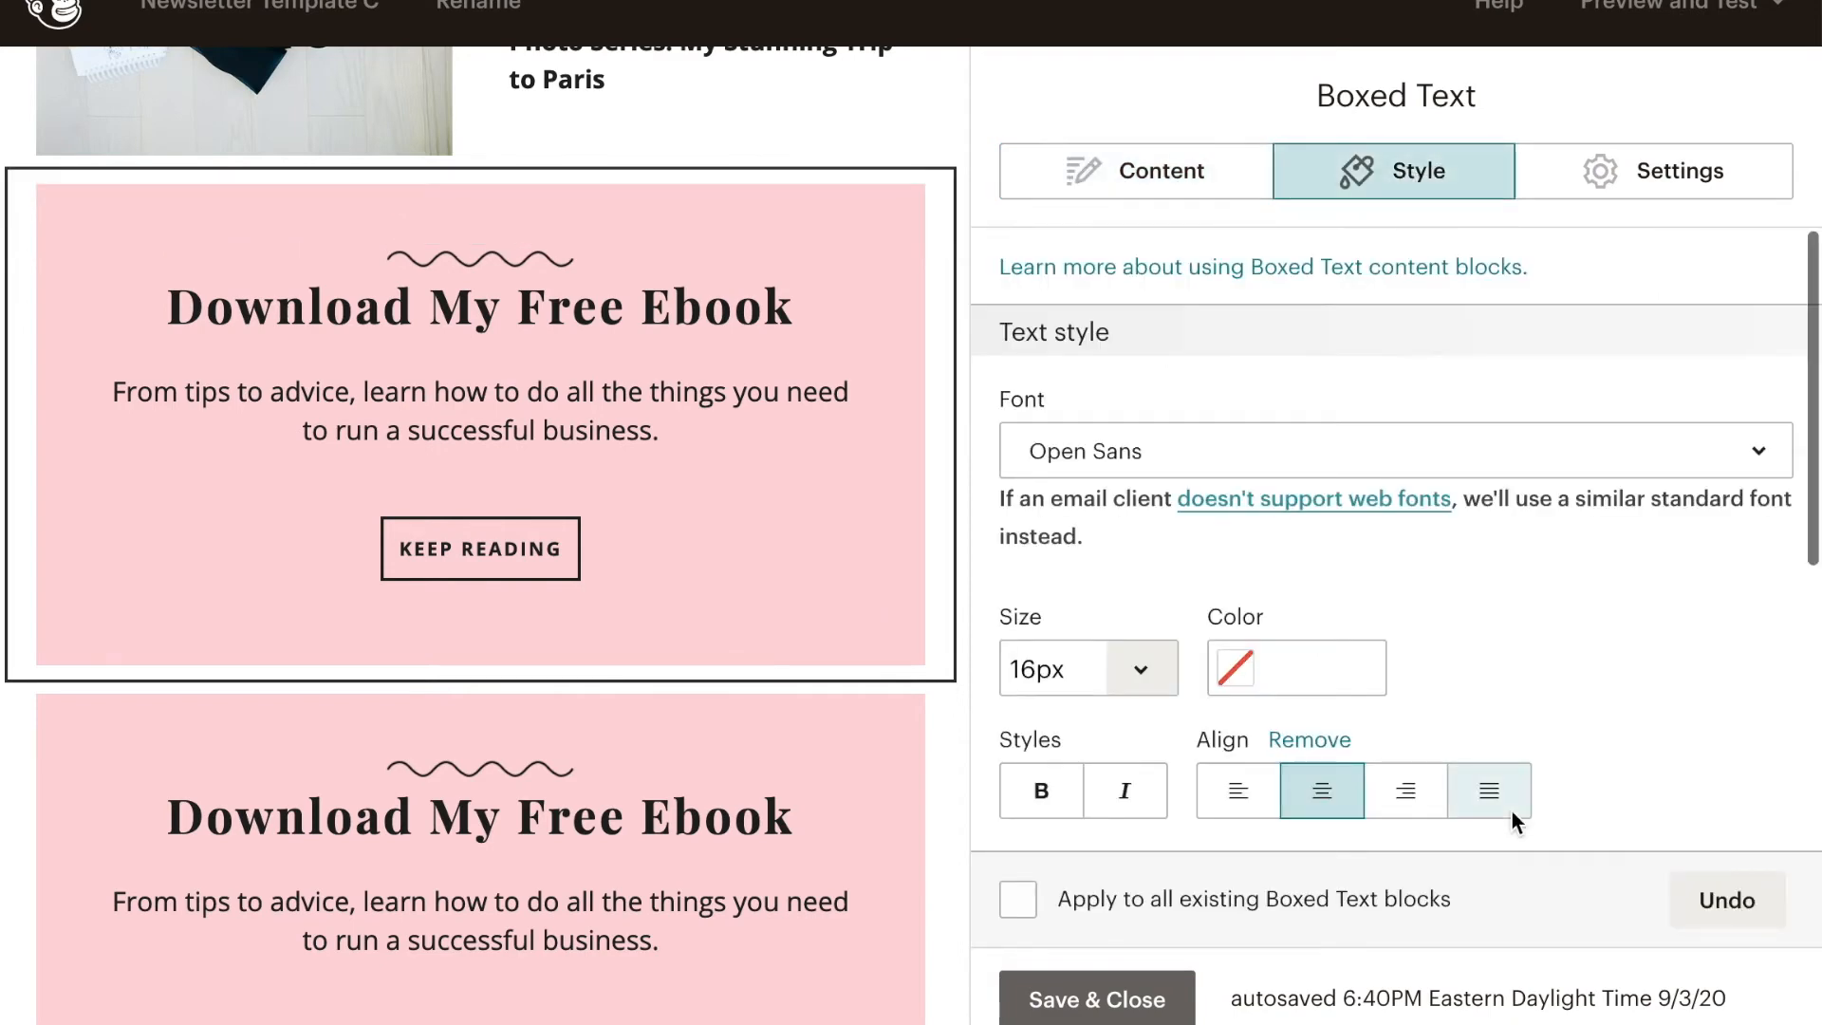
scroll(1483, 605, down, 5)
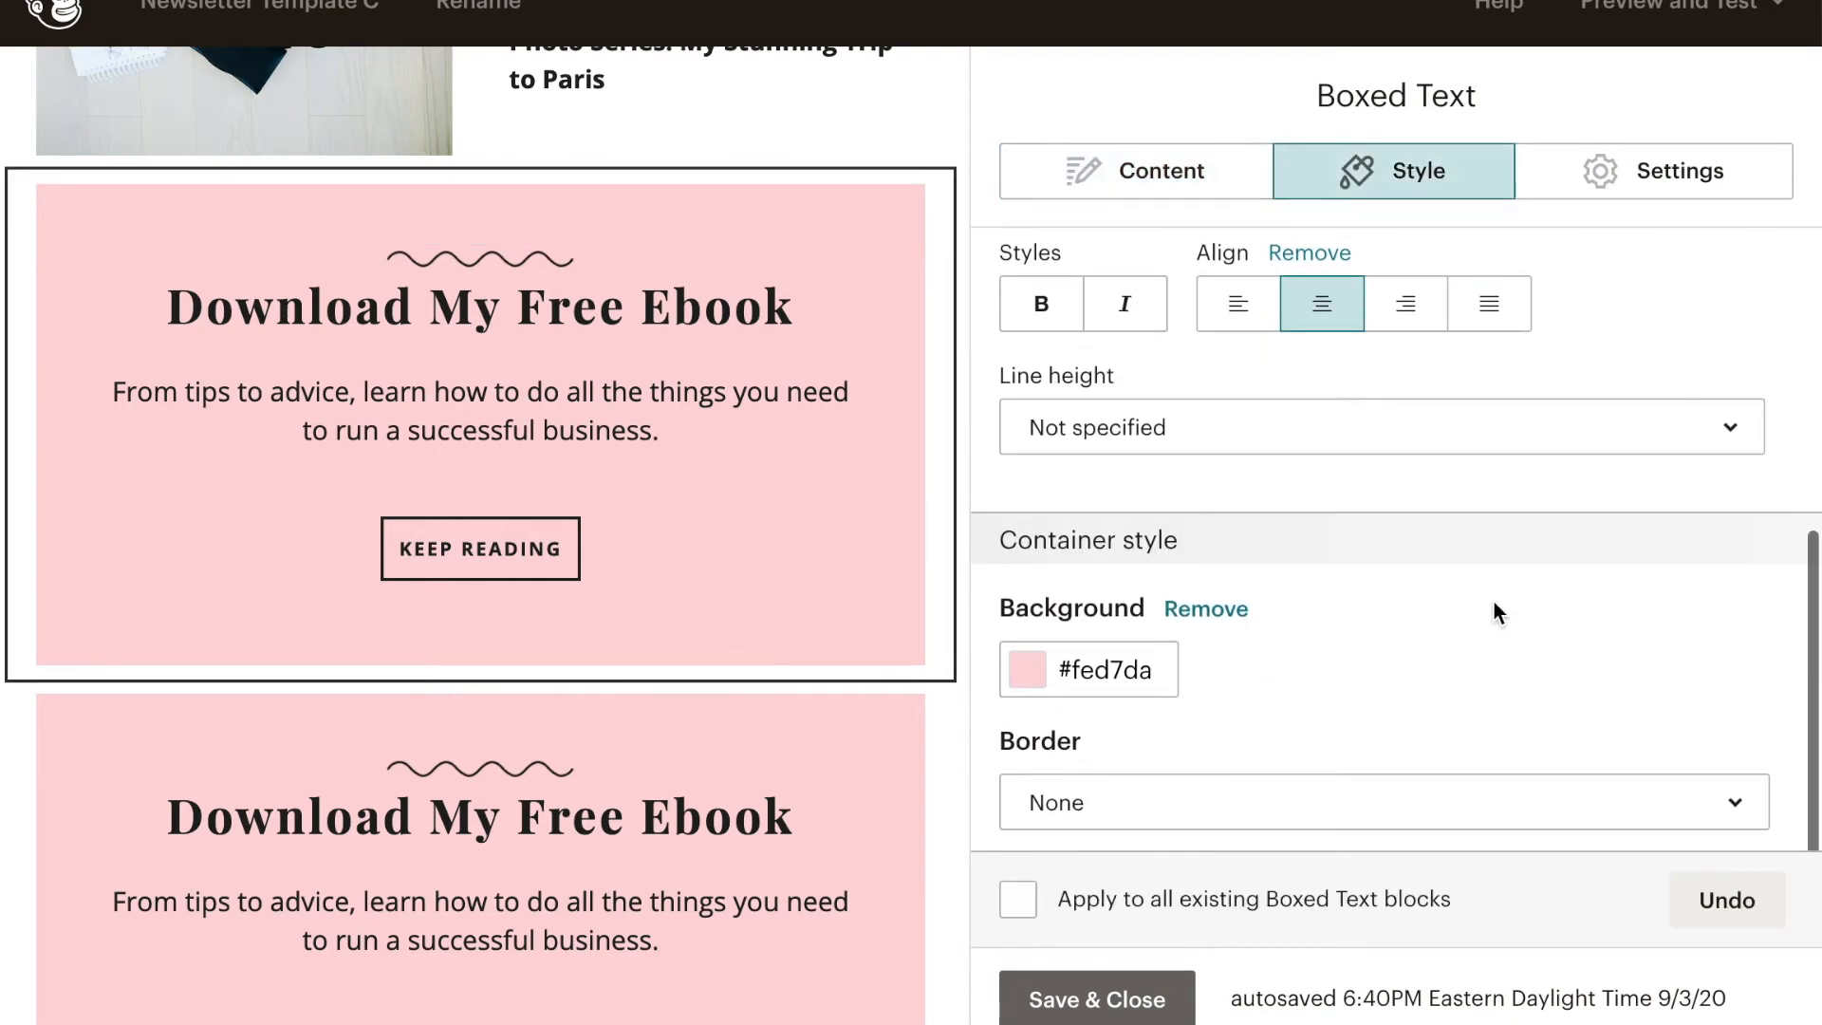
click(1030, 681)
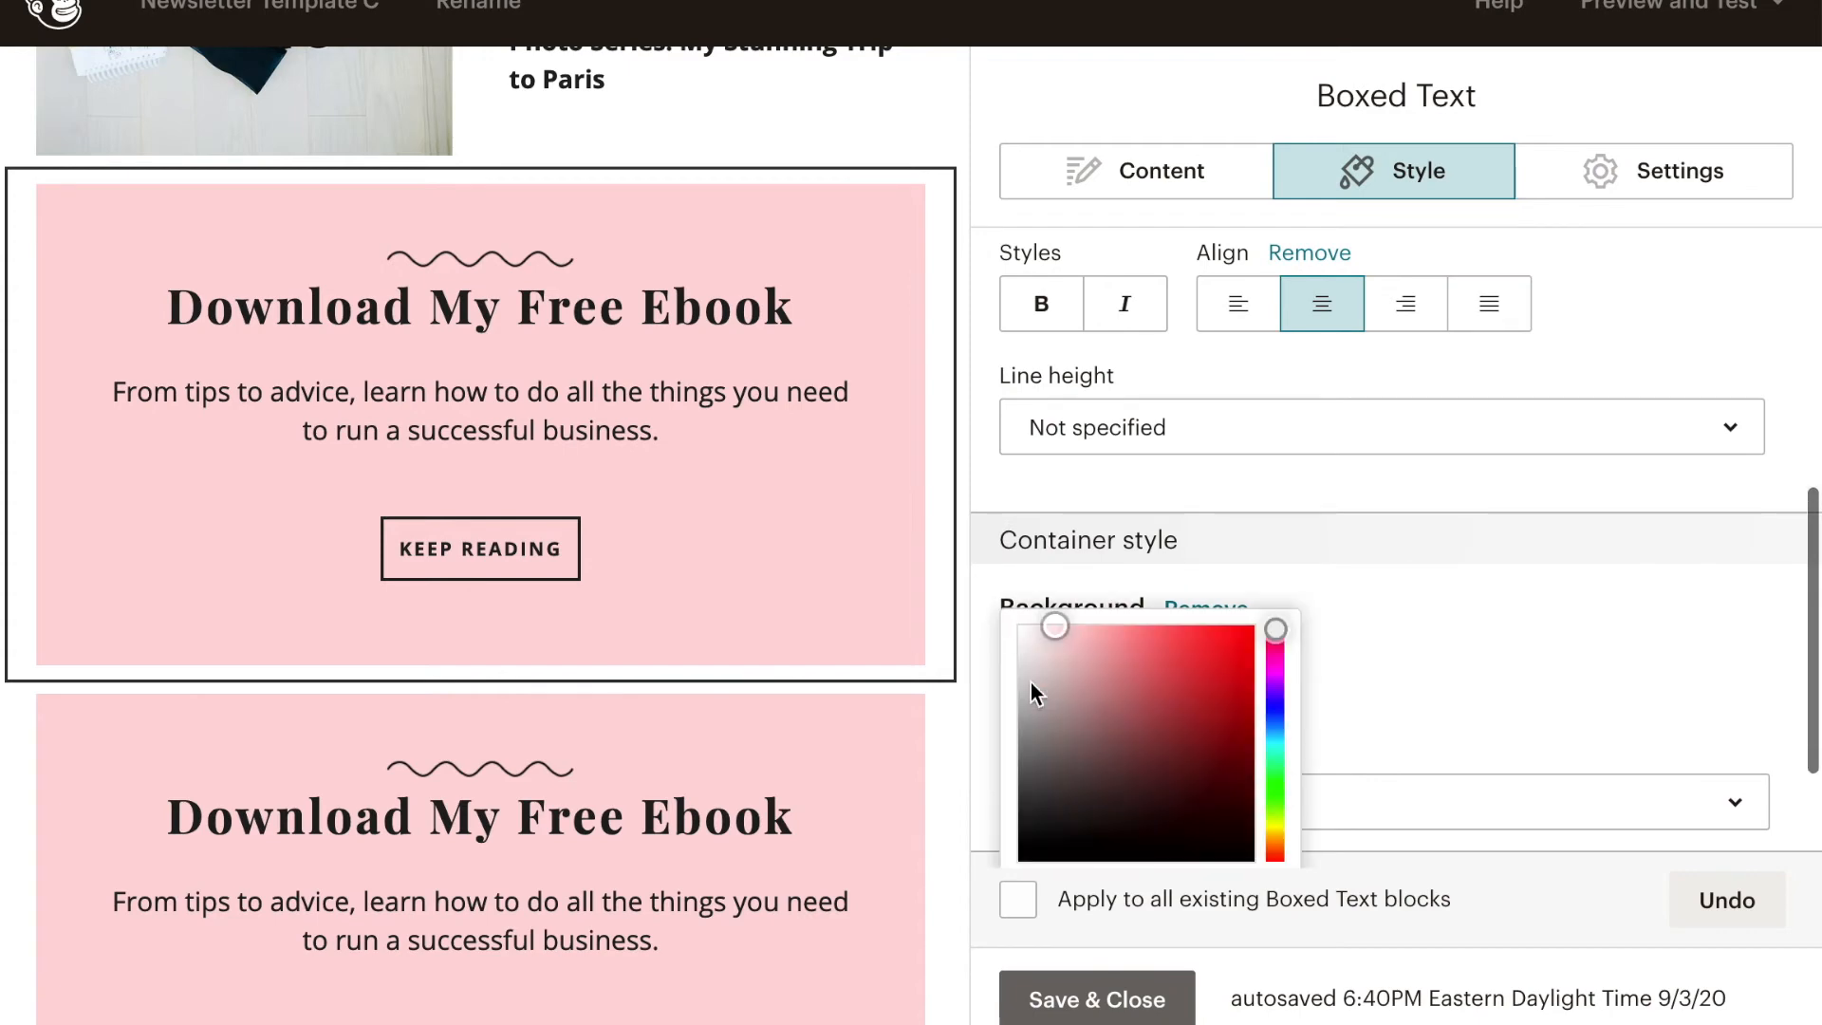
scroll(1137, 740, down, 3)
click(1151, 808)
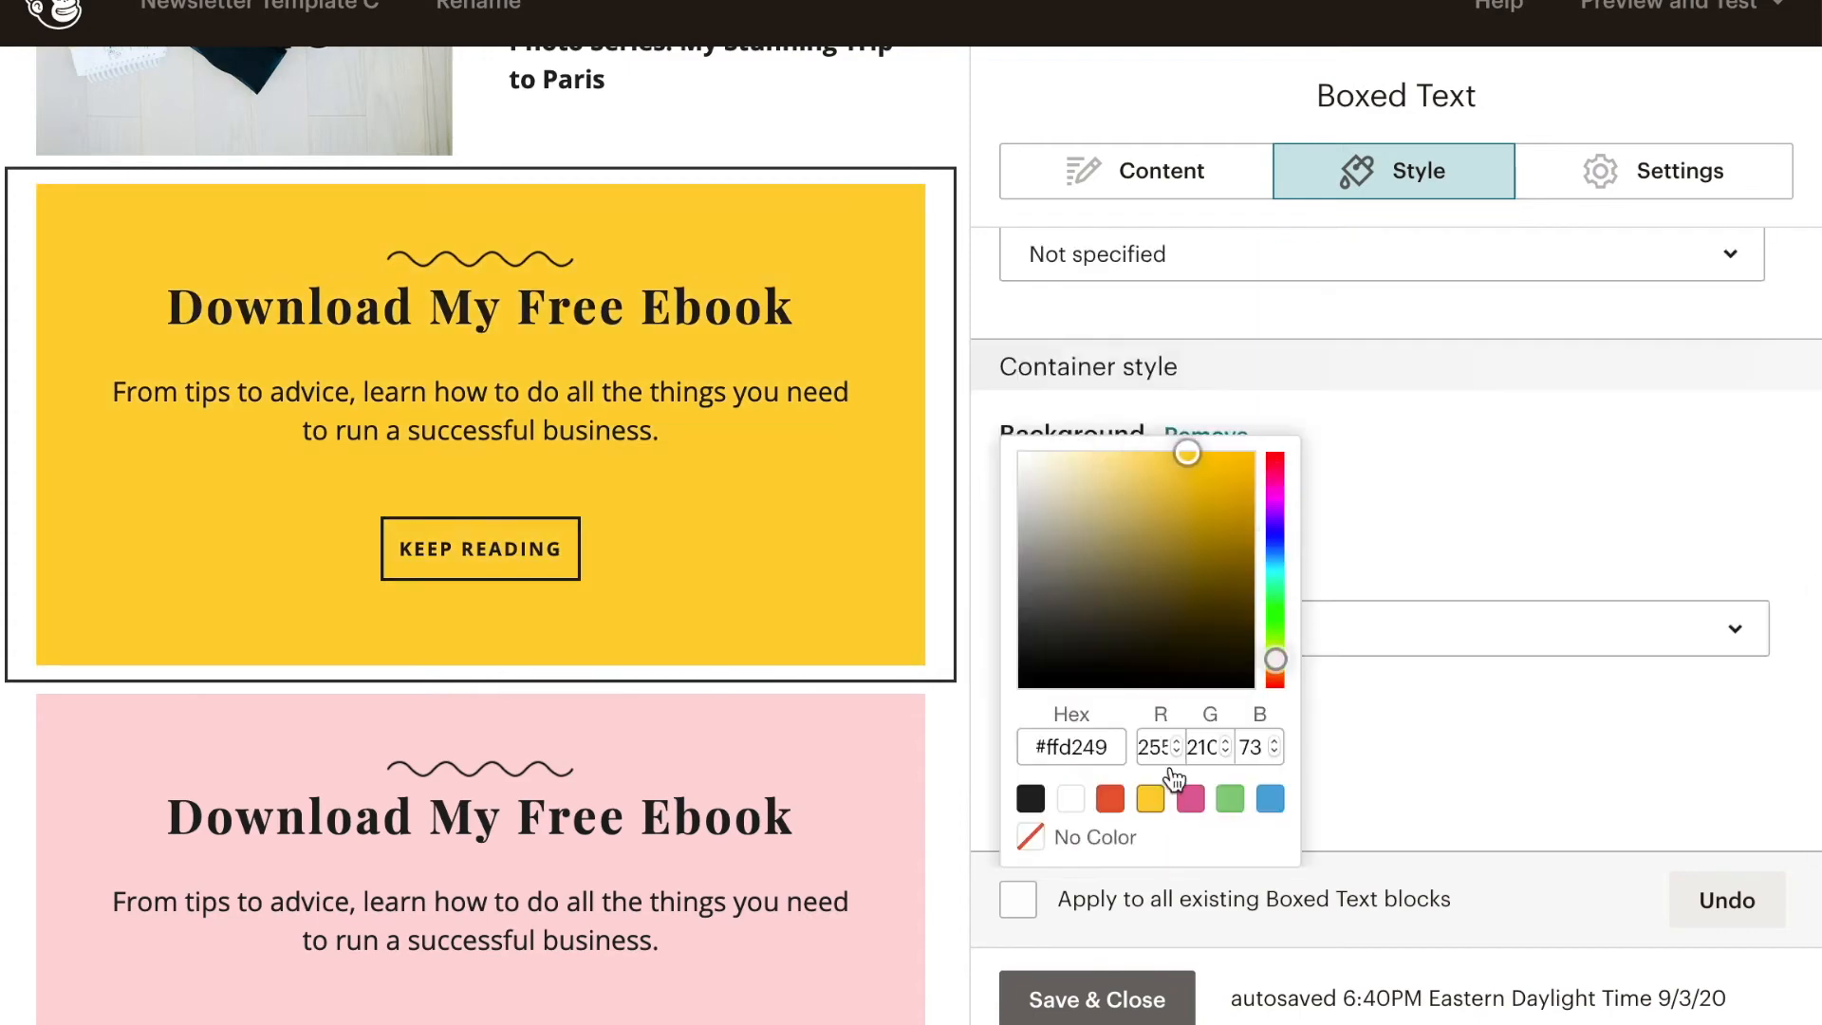
click(1428, 520)
scroll(675, 587, down, 3)
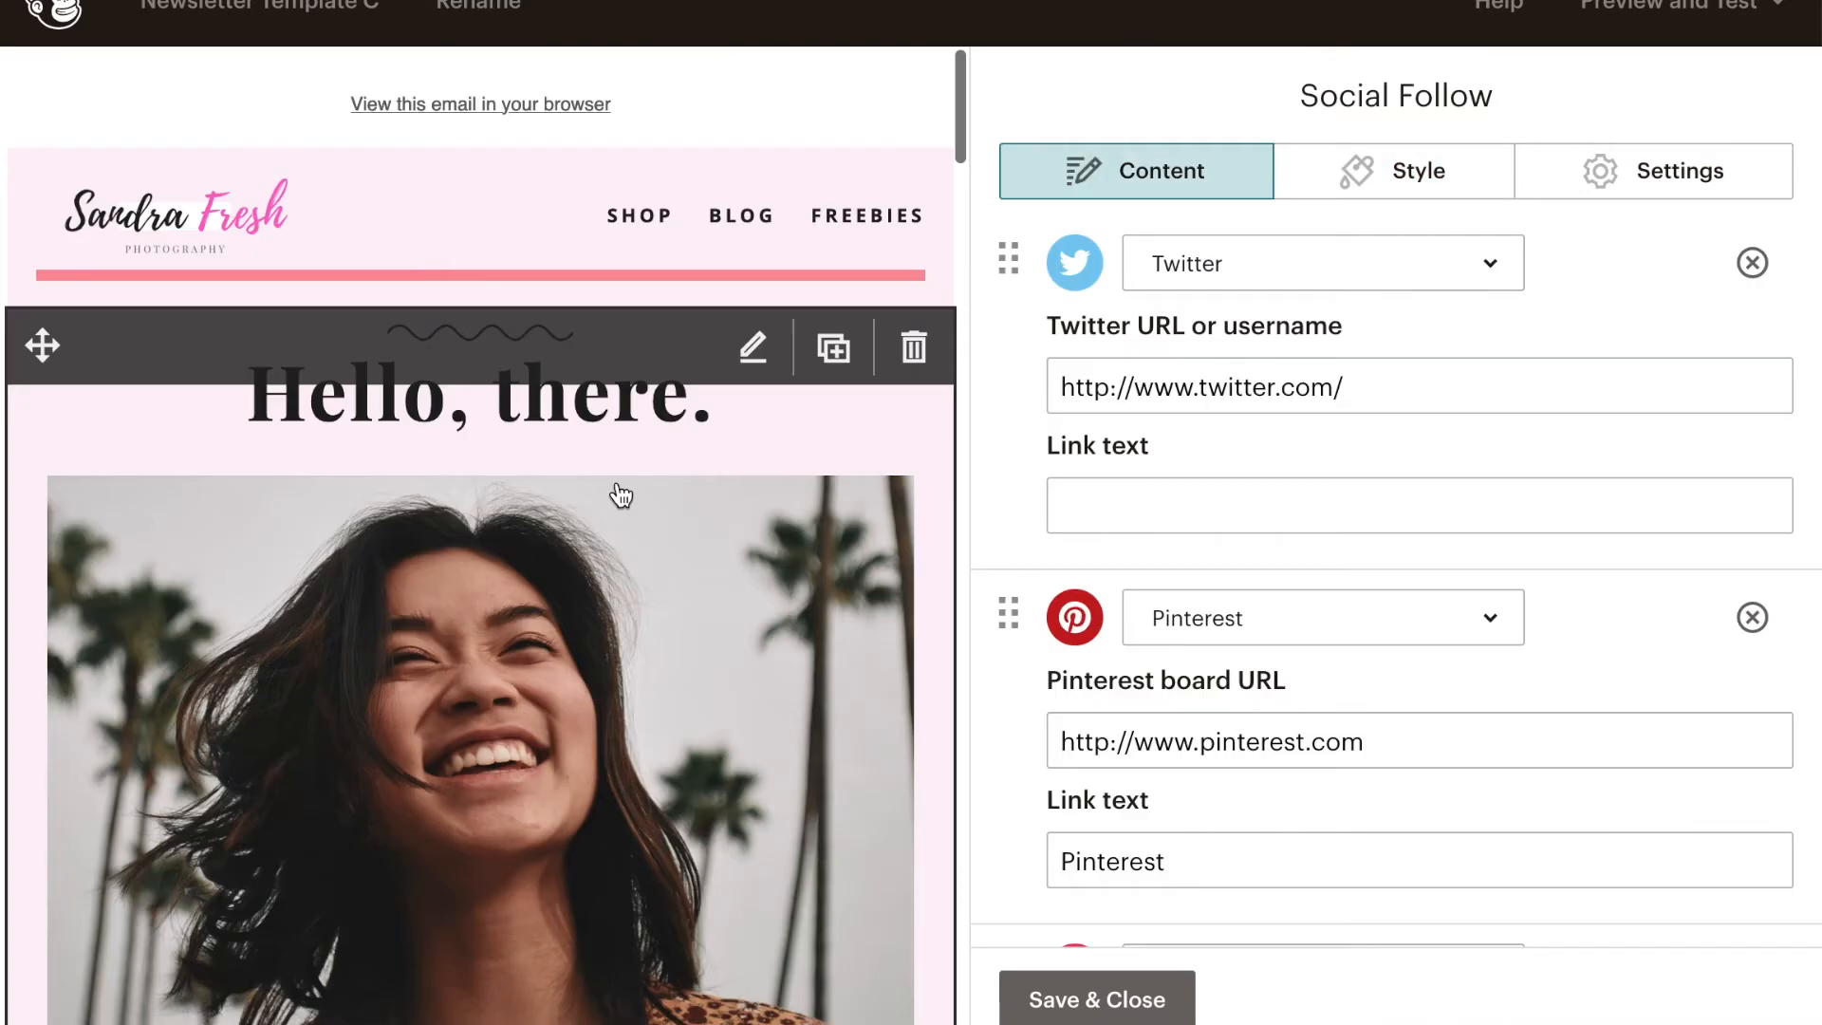
click(1129, 1001)
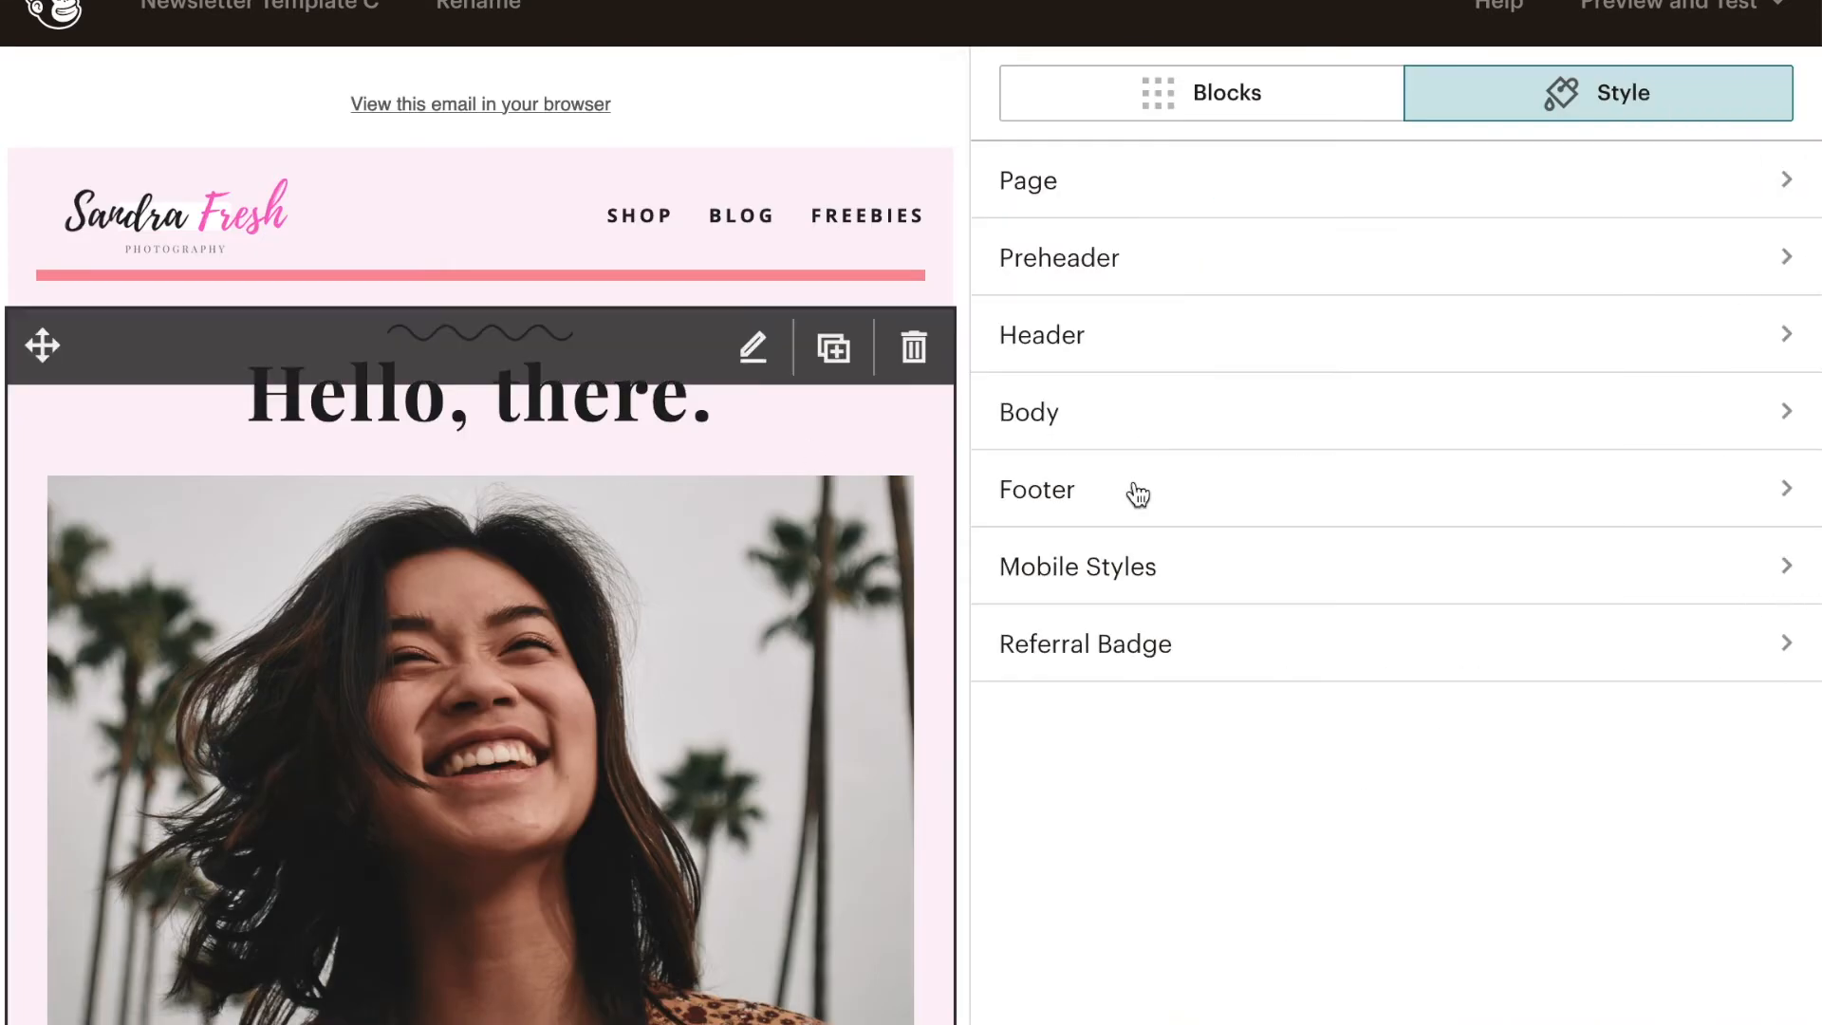
- Preview Newsletter Template C in the desktop and mobile views and close the preview
click(1736, 10)
click(1590, 102)
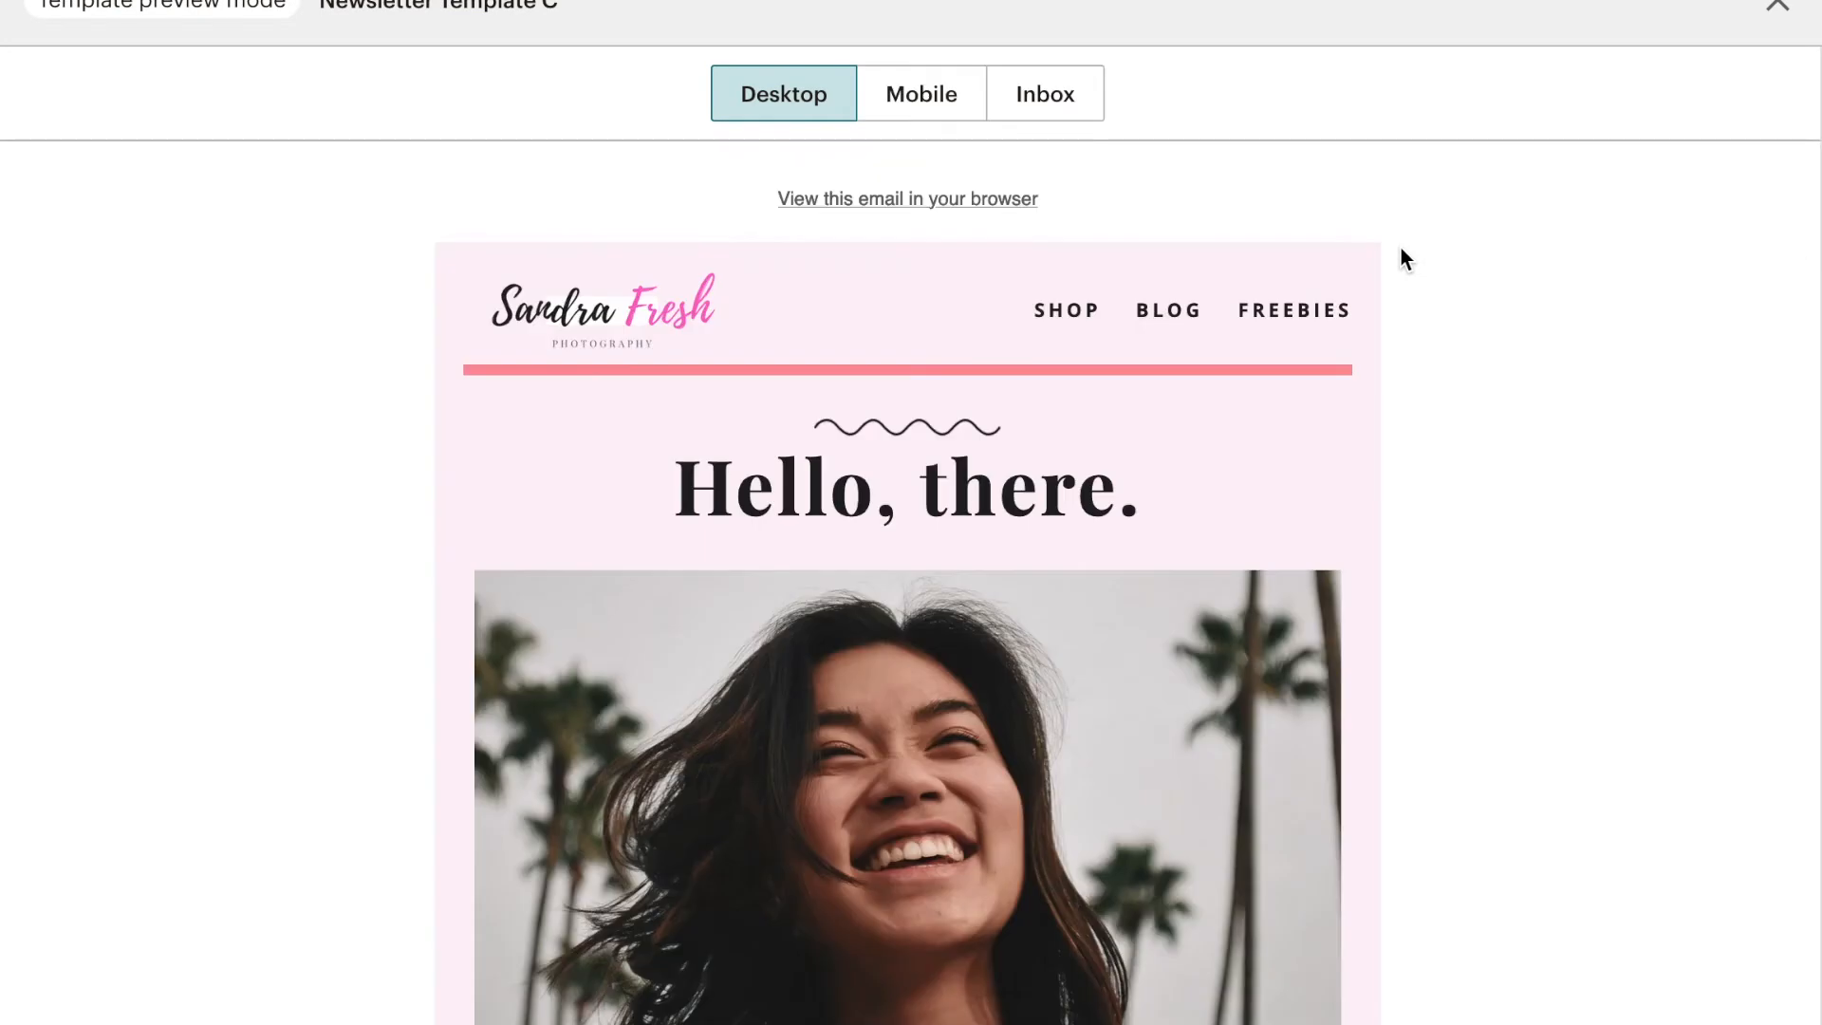
scroll(1075, 638, down, 15)
scroll(1078, 617, up, 15)
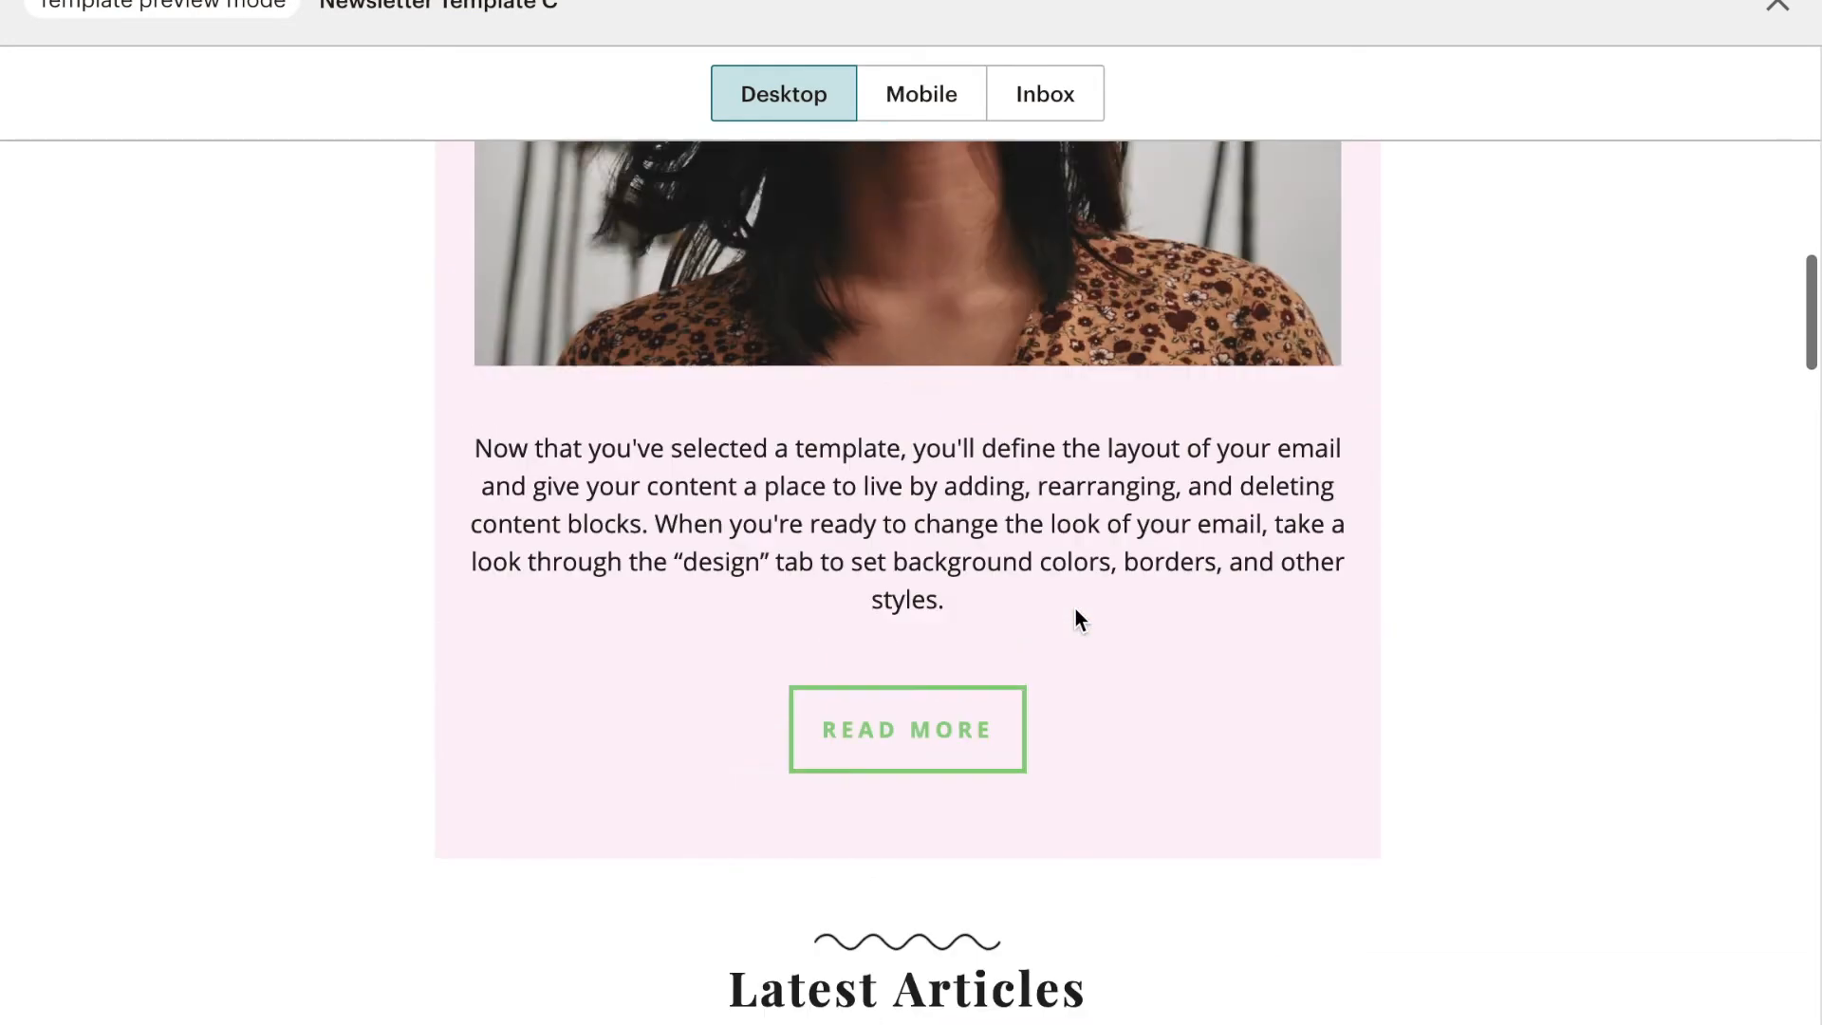
click(937, 109)
scroll(993, 657, down, 10)
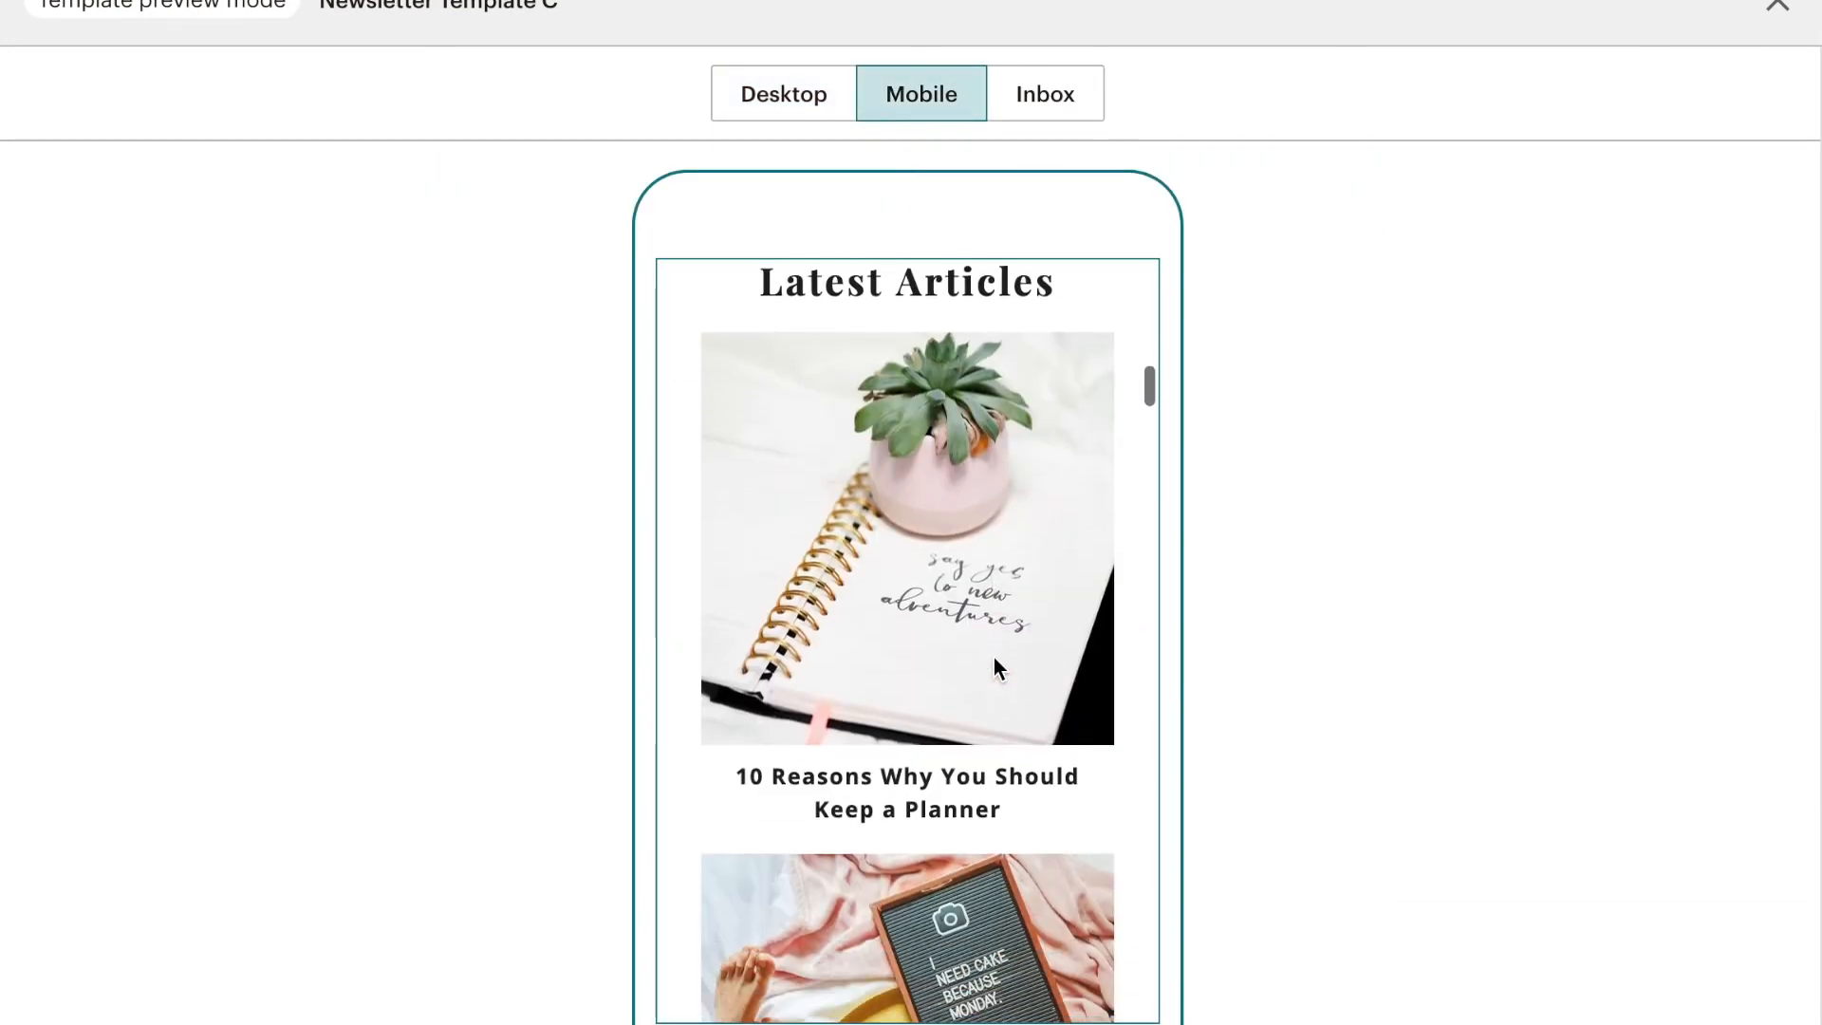
scroll(994, 657, up, 10)
click(1774, 13)
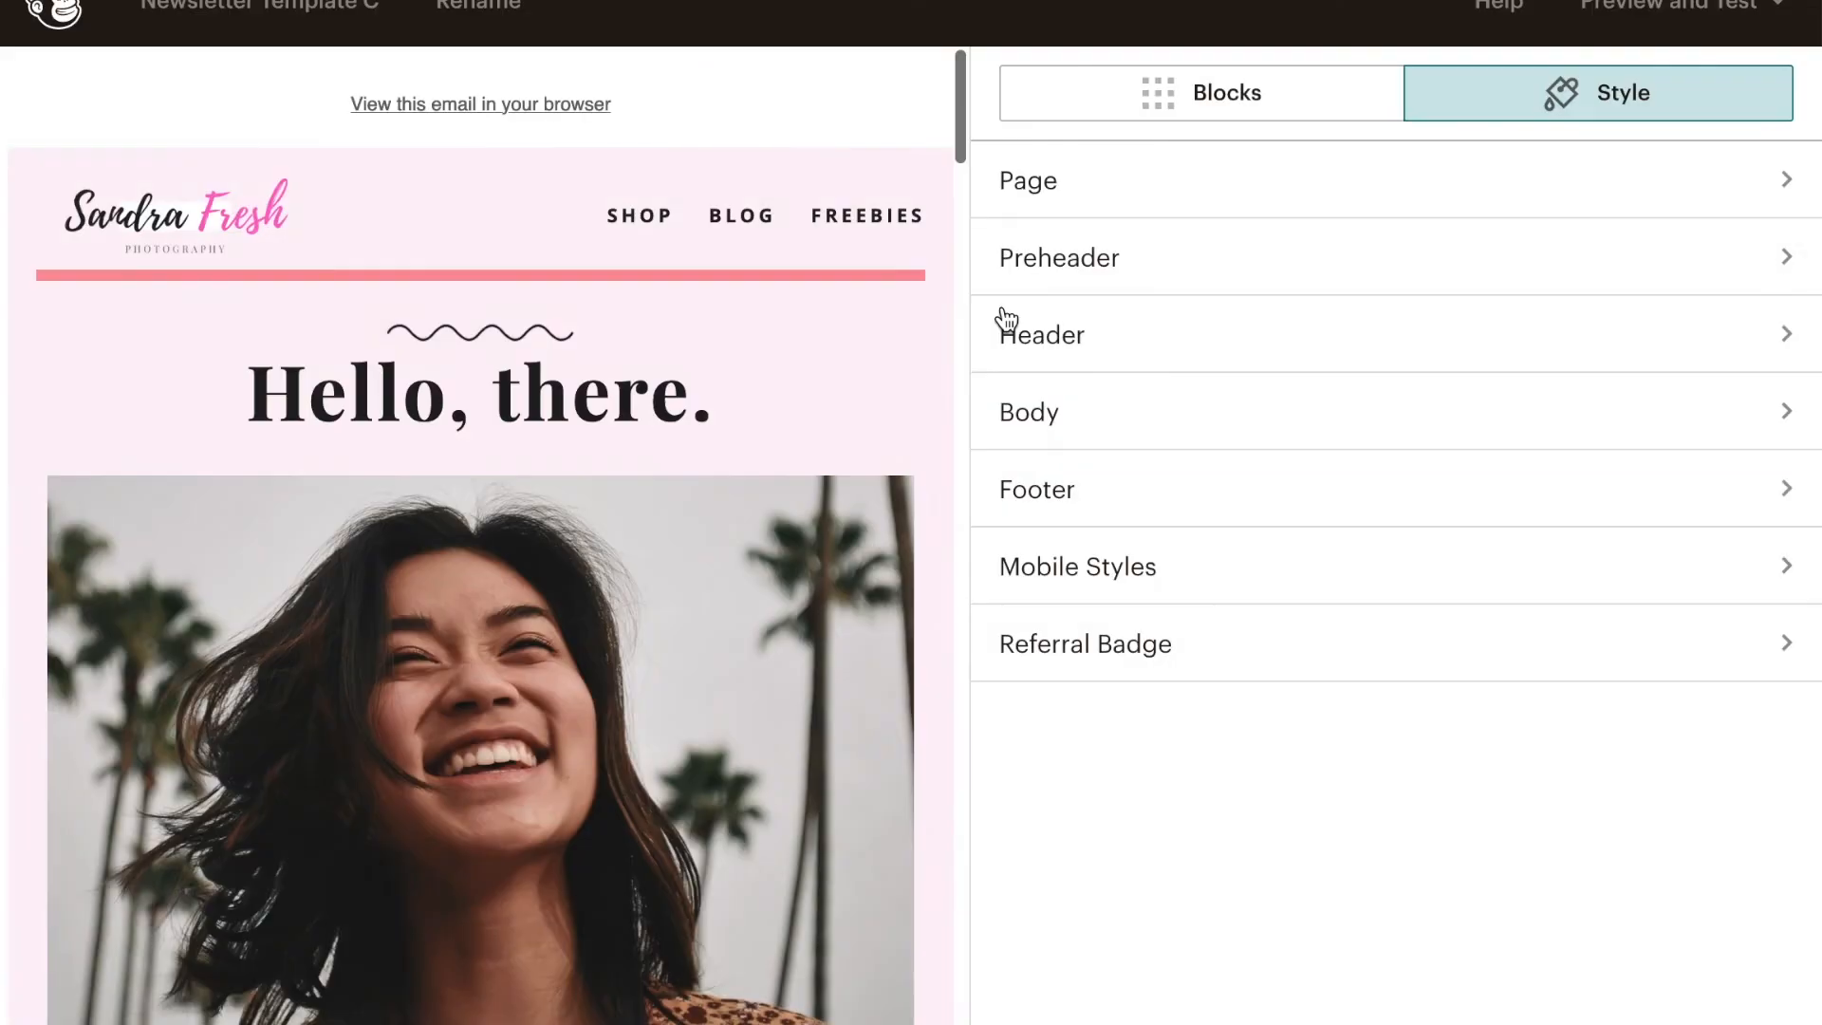
scroll(572, 736, down, 10)
scroll(572, 736, up, 10)
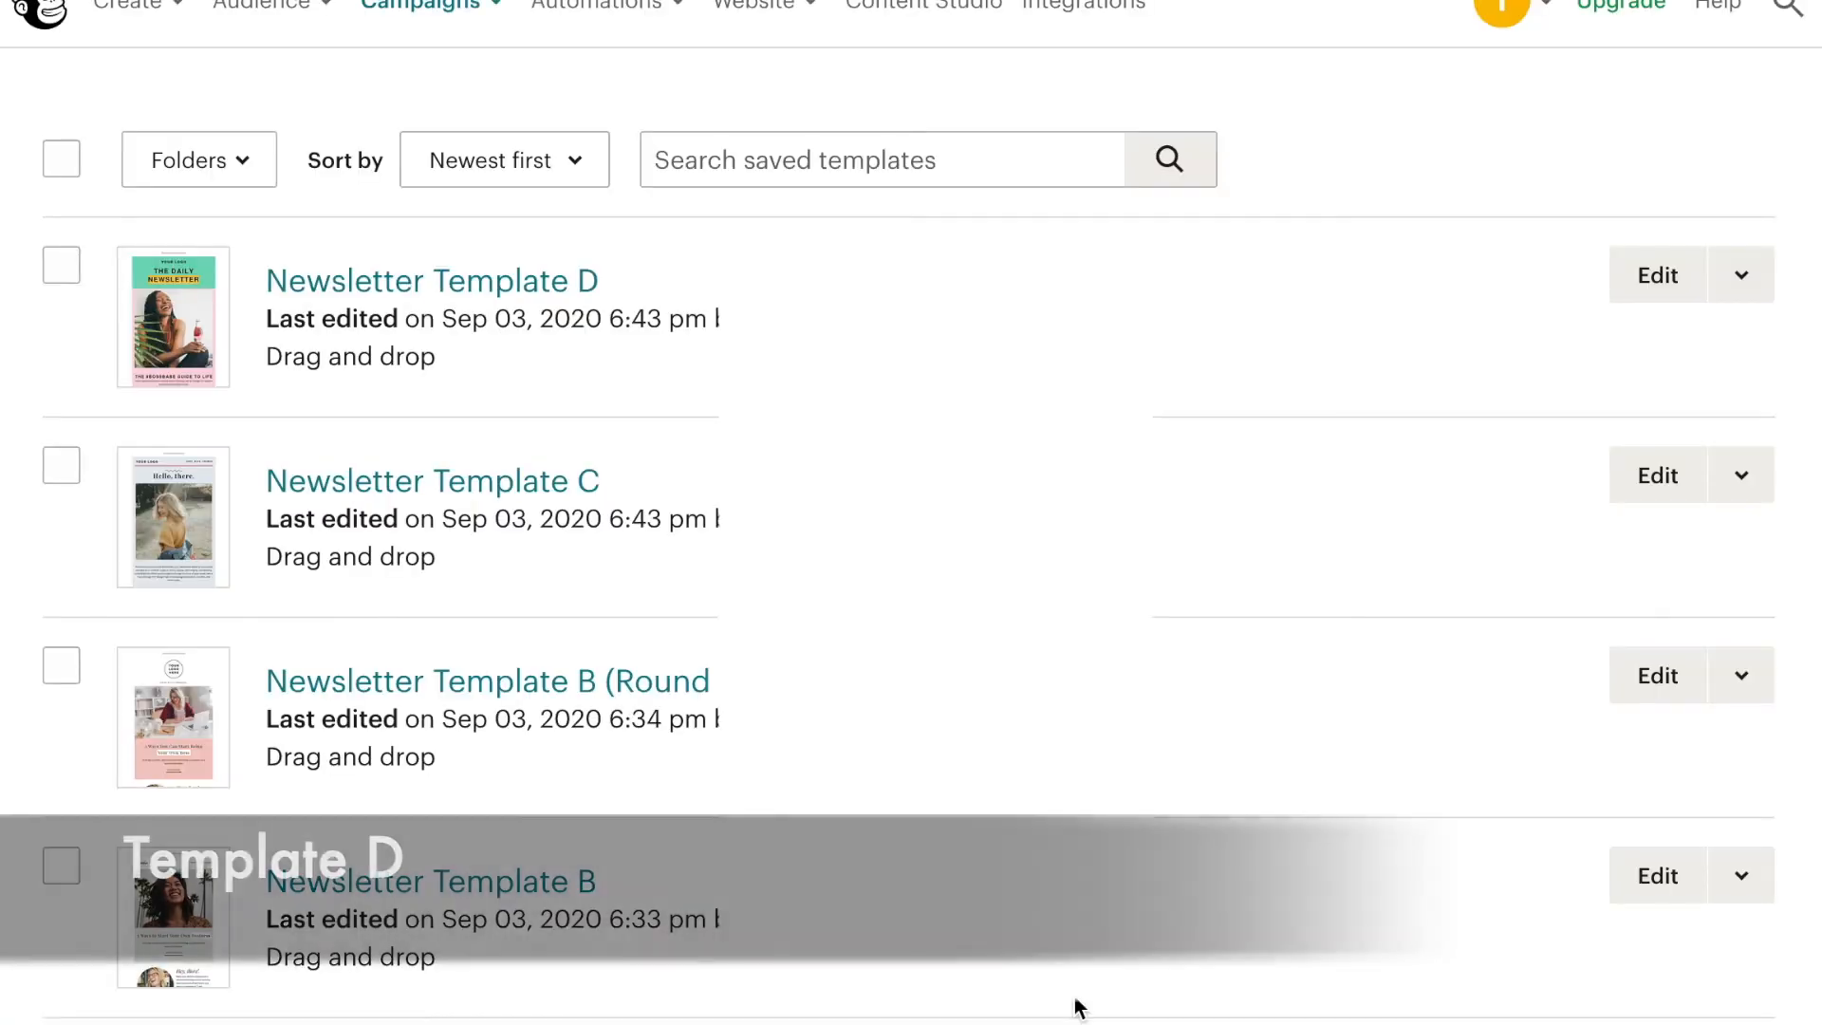
- Open Newsletter Template D for editing and look through its blocks down to the YouTube video section
click(1645, 281)
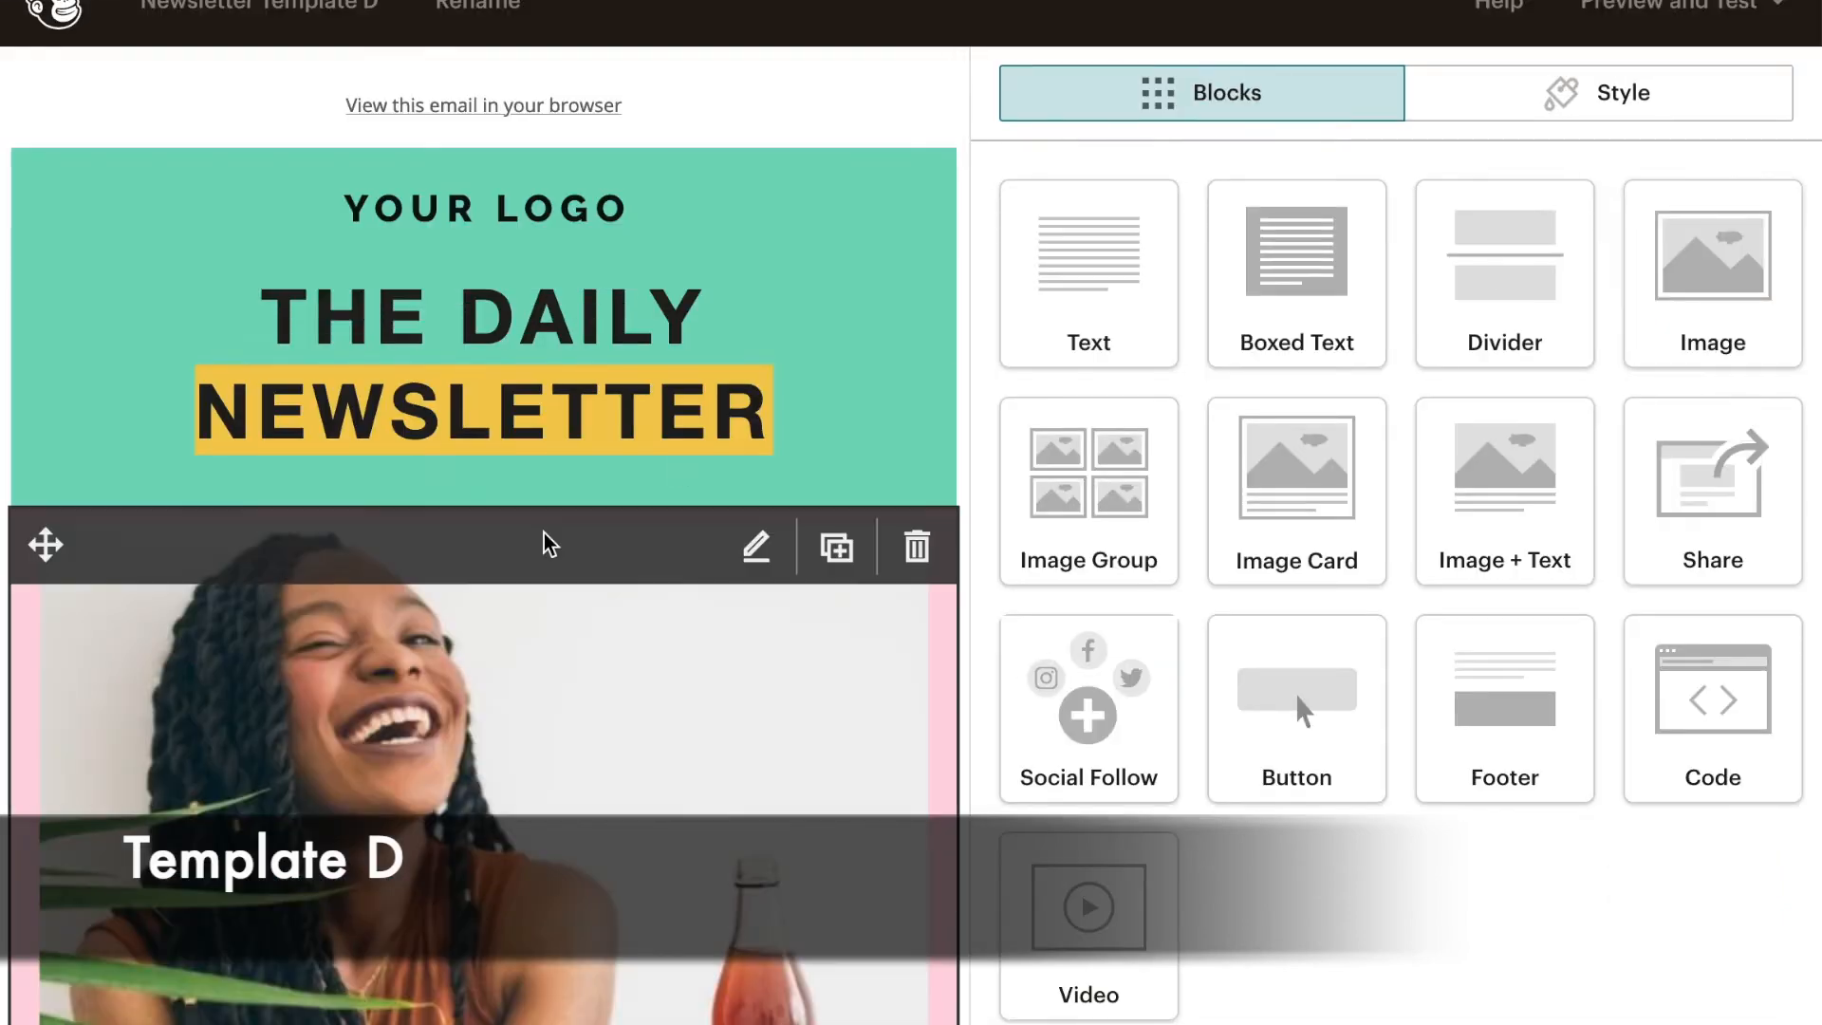
scroll(545, 541, down, 15)
scroll(548, 420, down, 20)
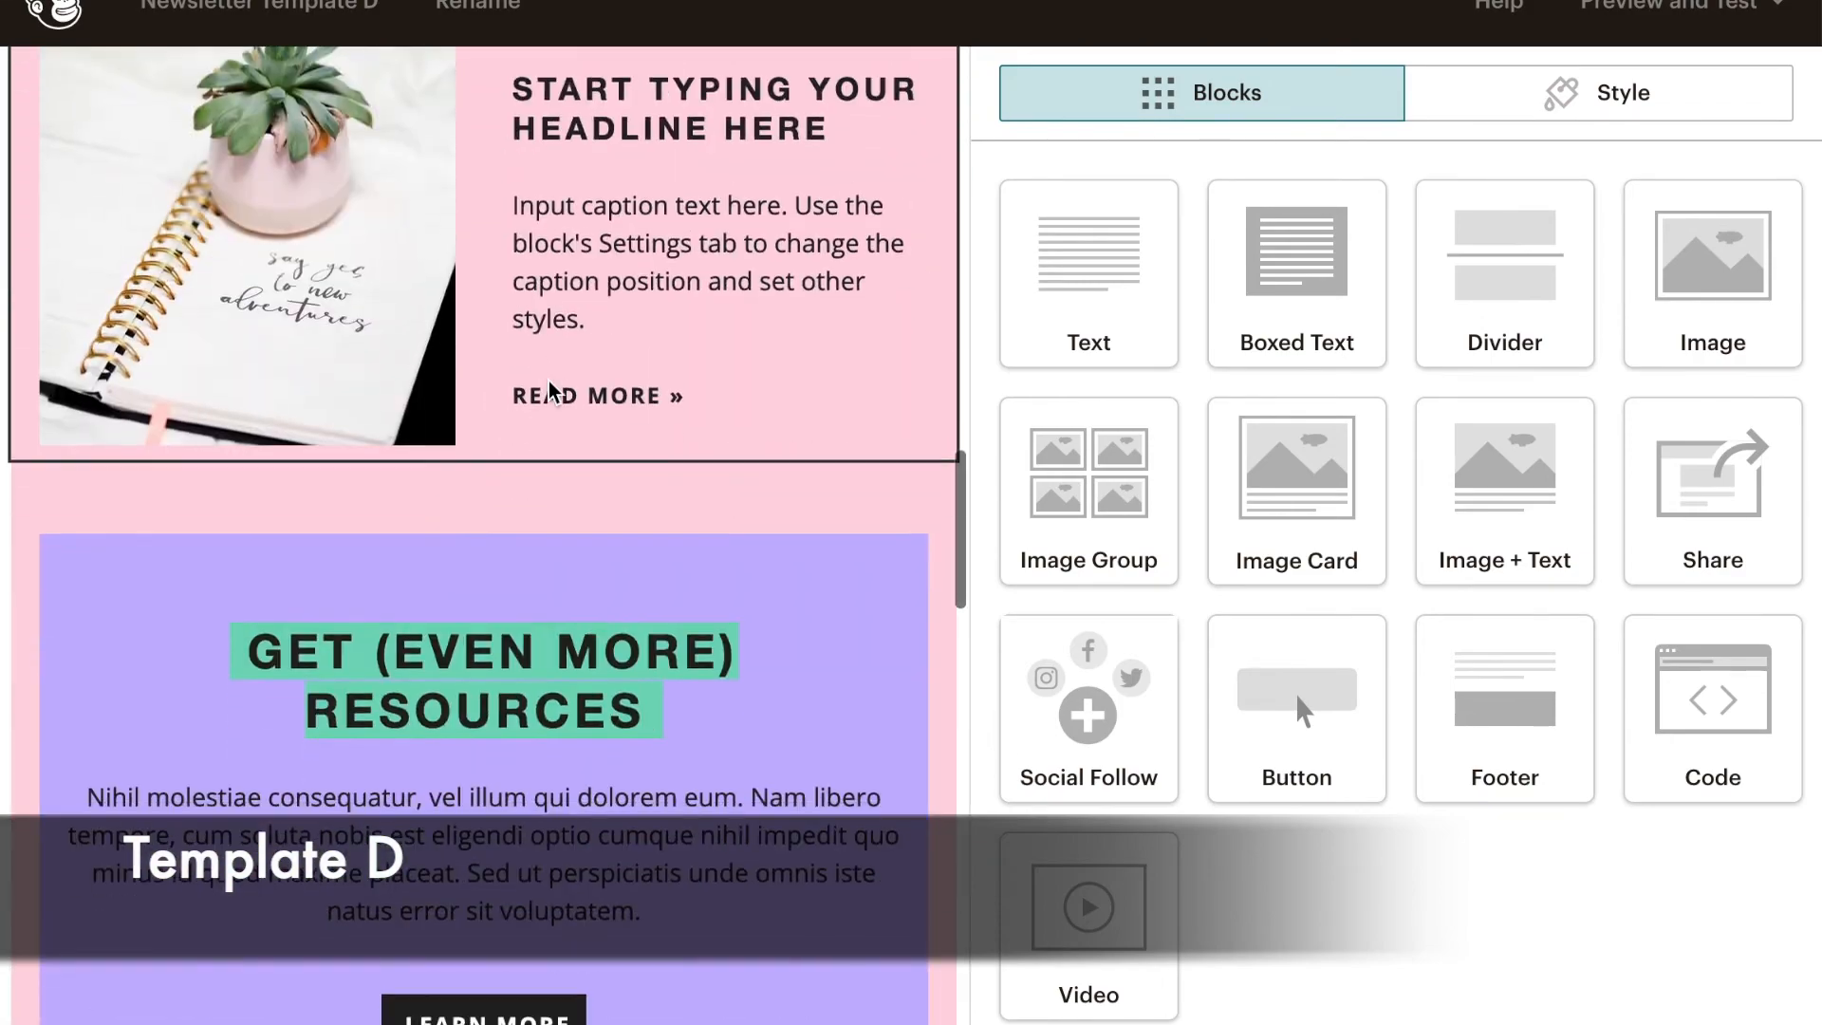
scroll(556, 313, down, 5)
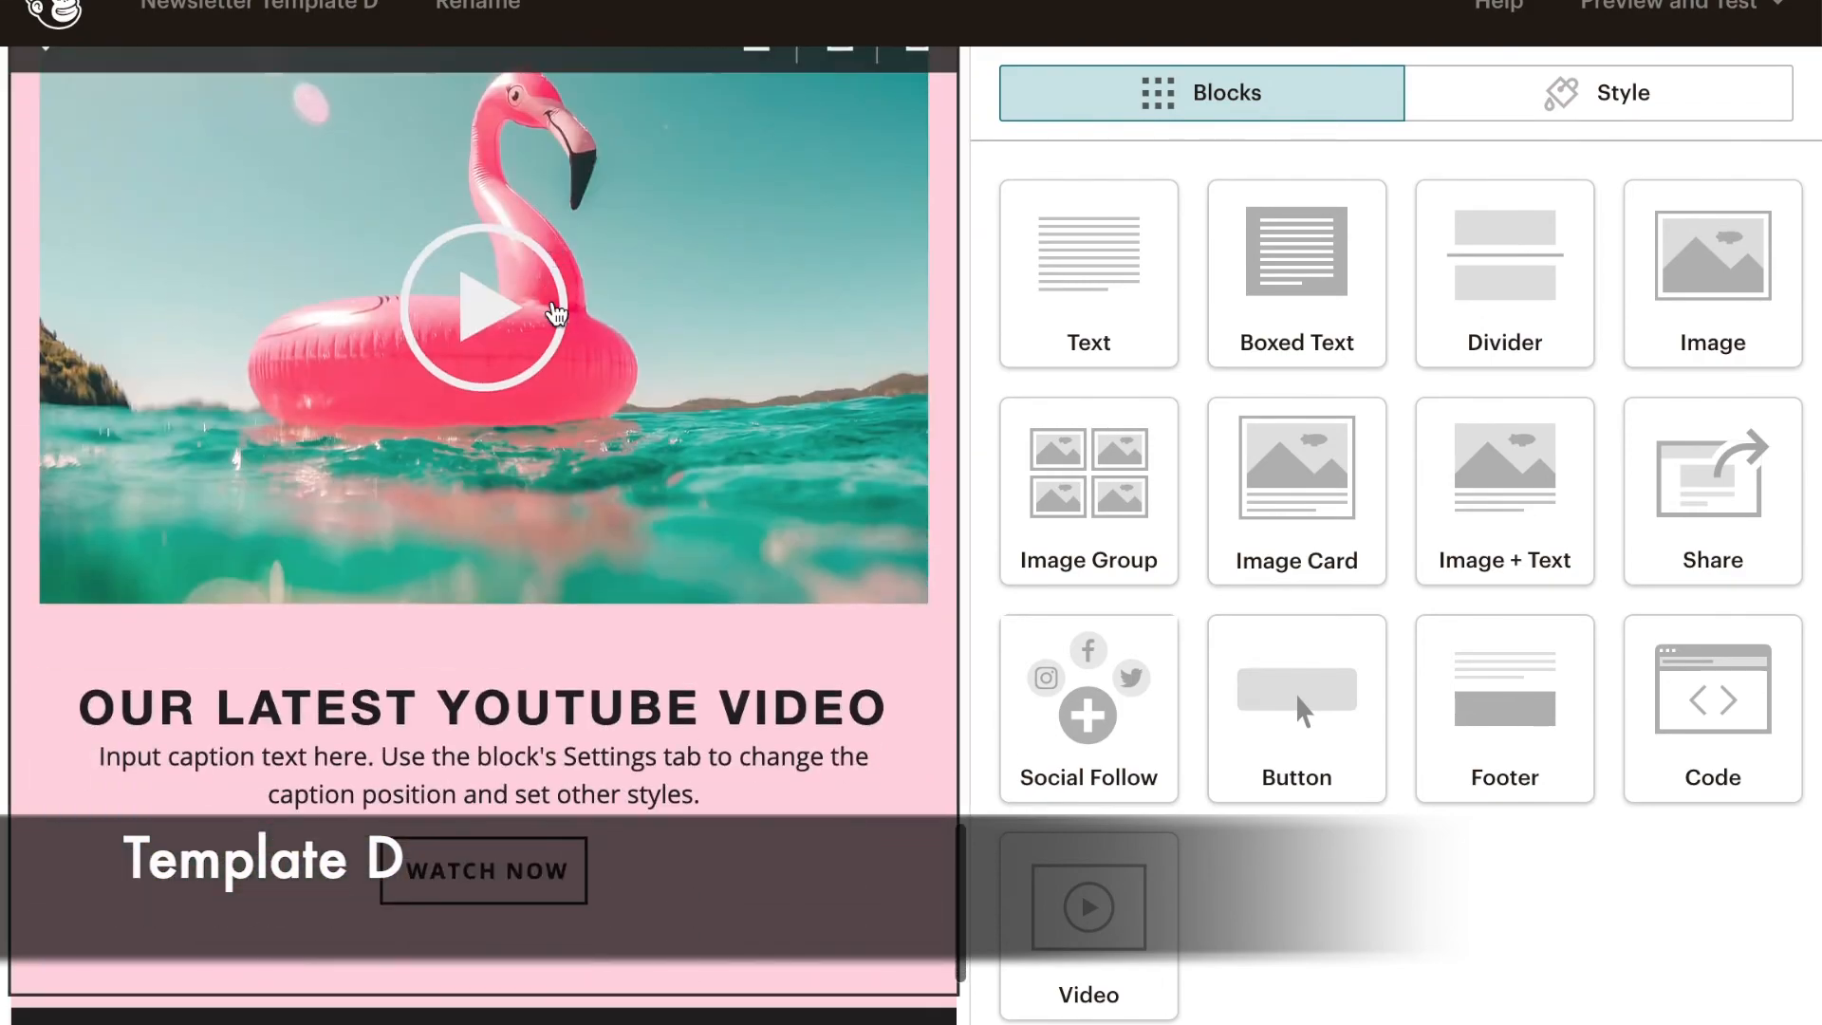
- Move the two-column image and caption block above the purple GET (EVEN MORE) RESOURCES block
scroll(555, 309, up, 15)
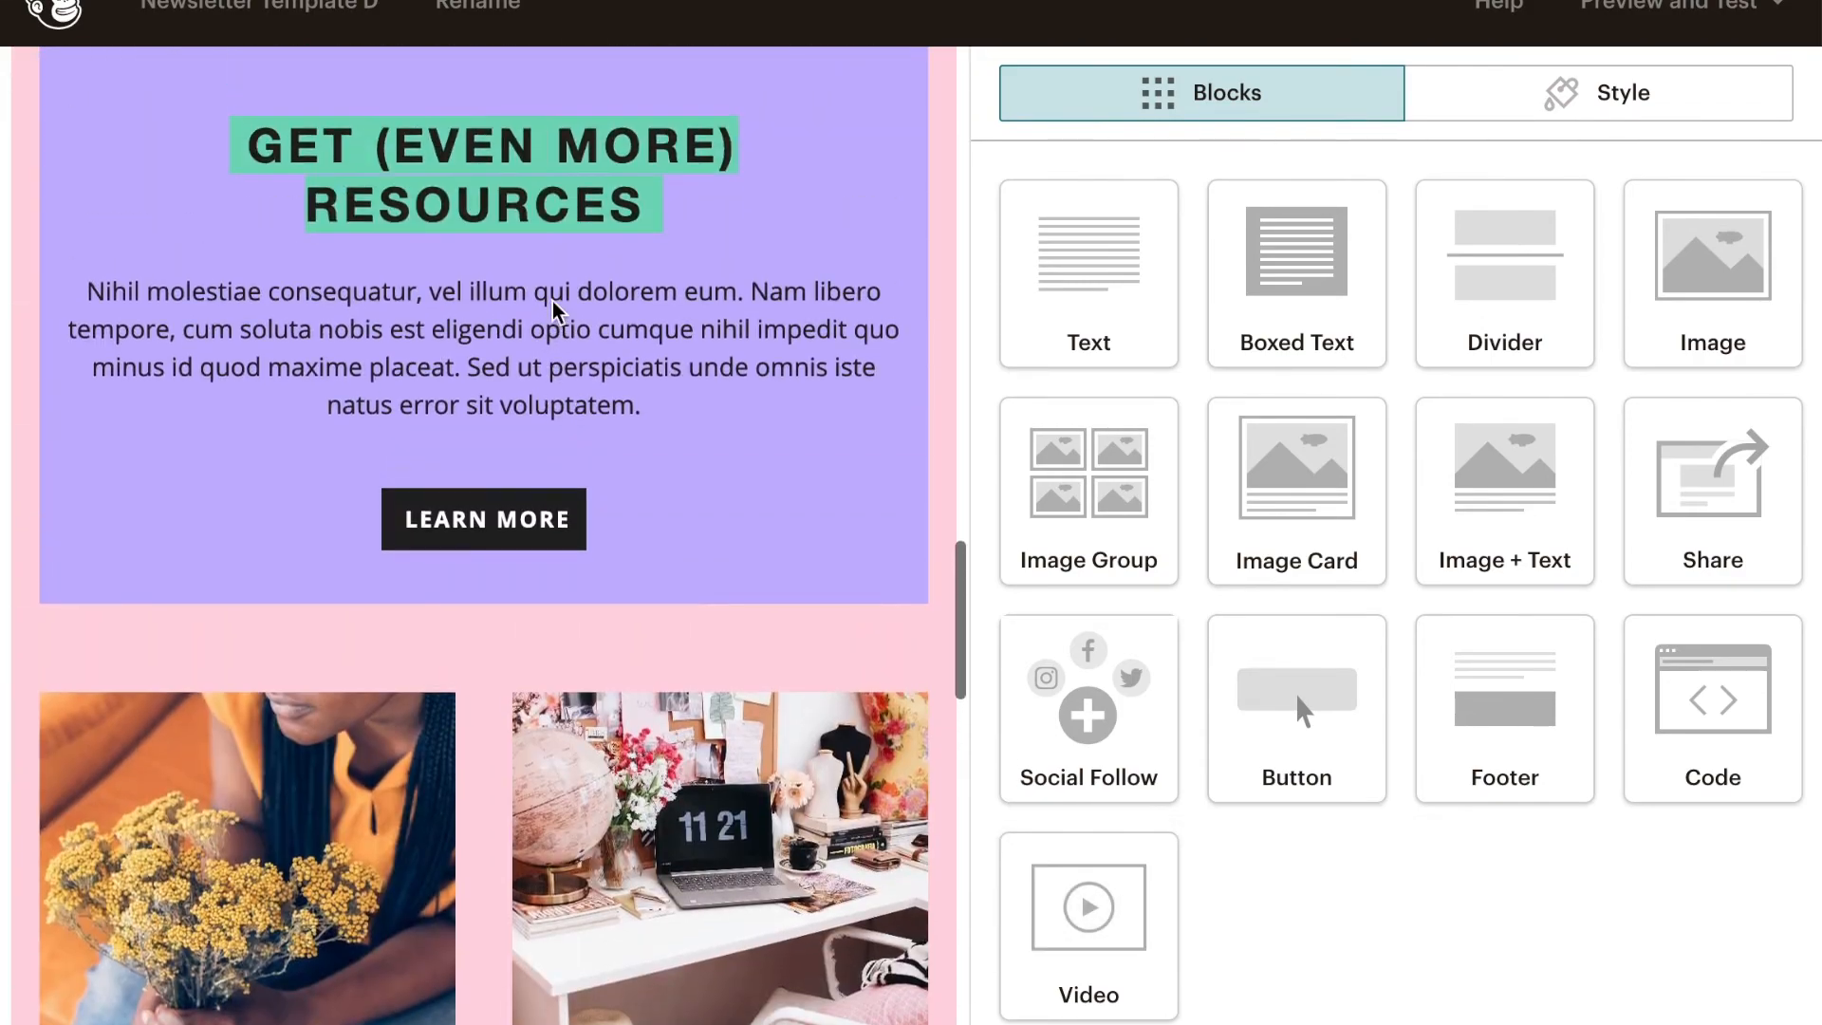
mouse_move(45, 707)
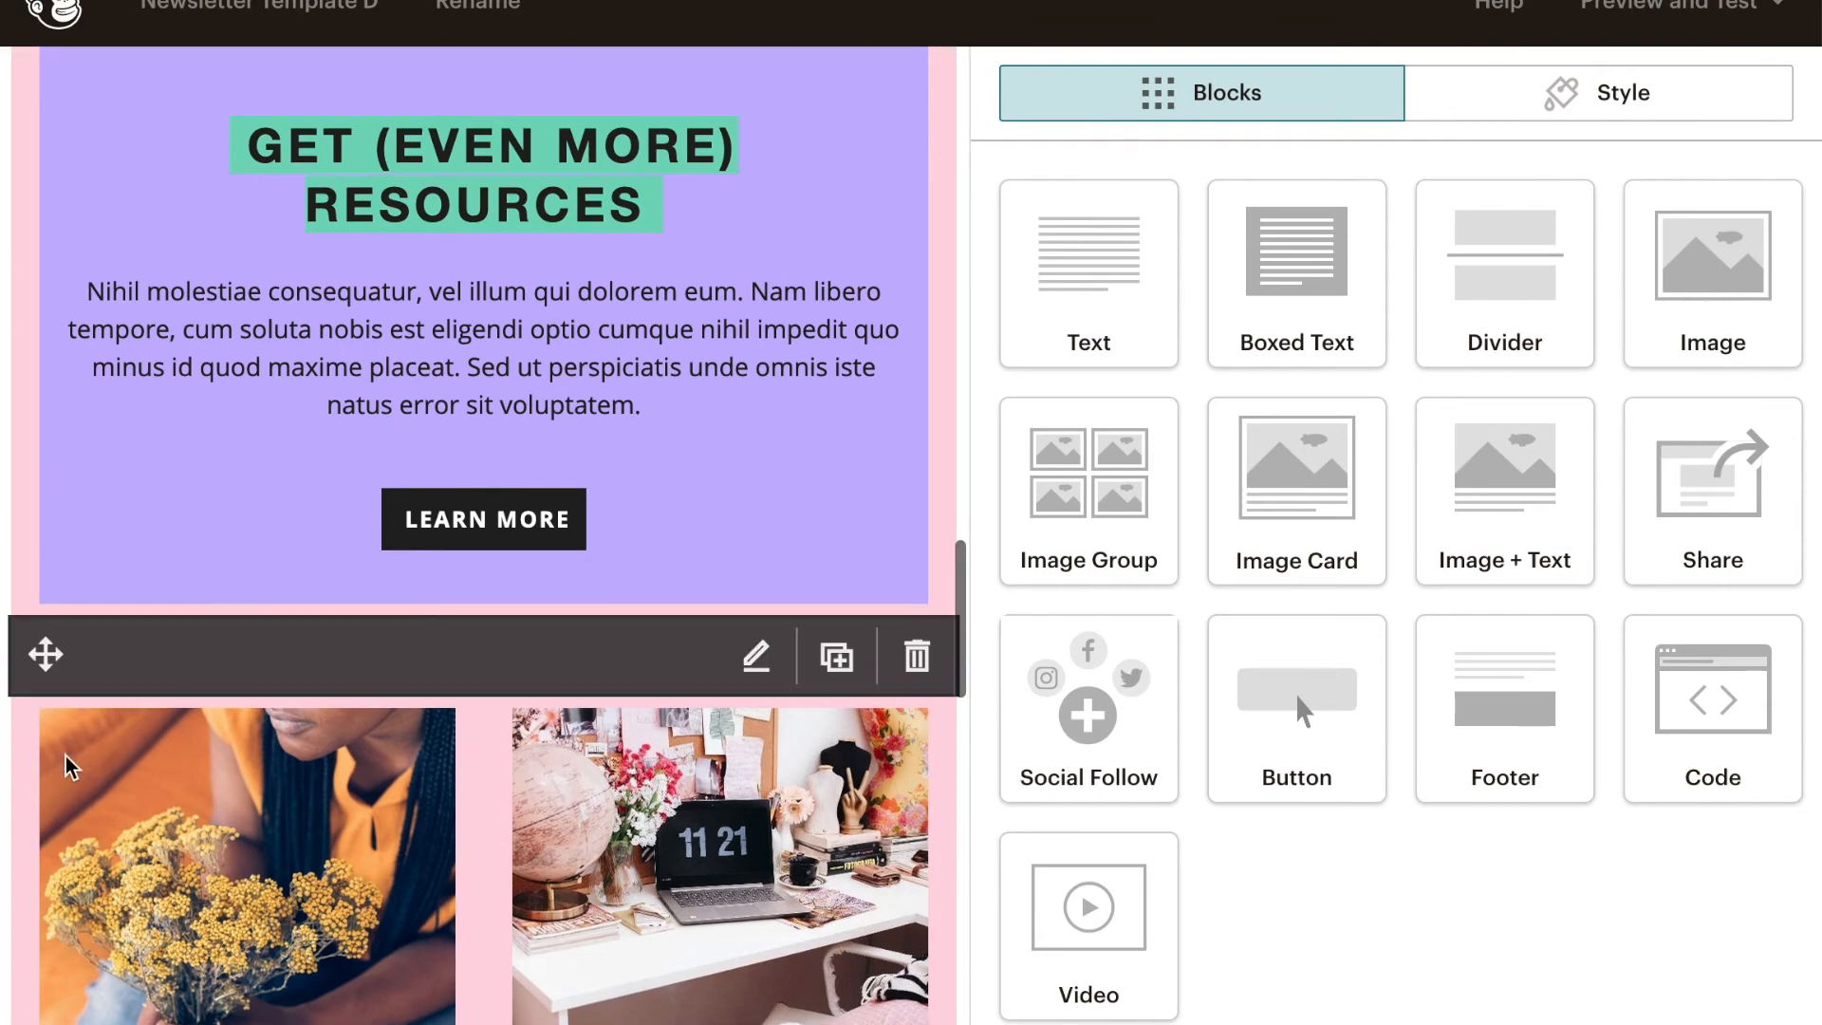
drag(61, 601, 93, 163)
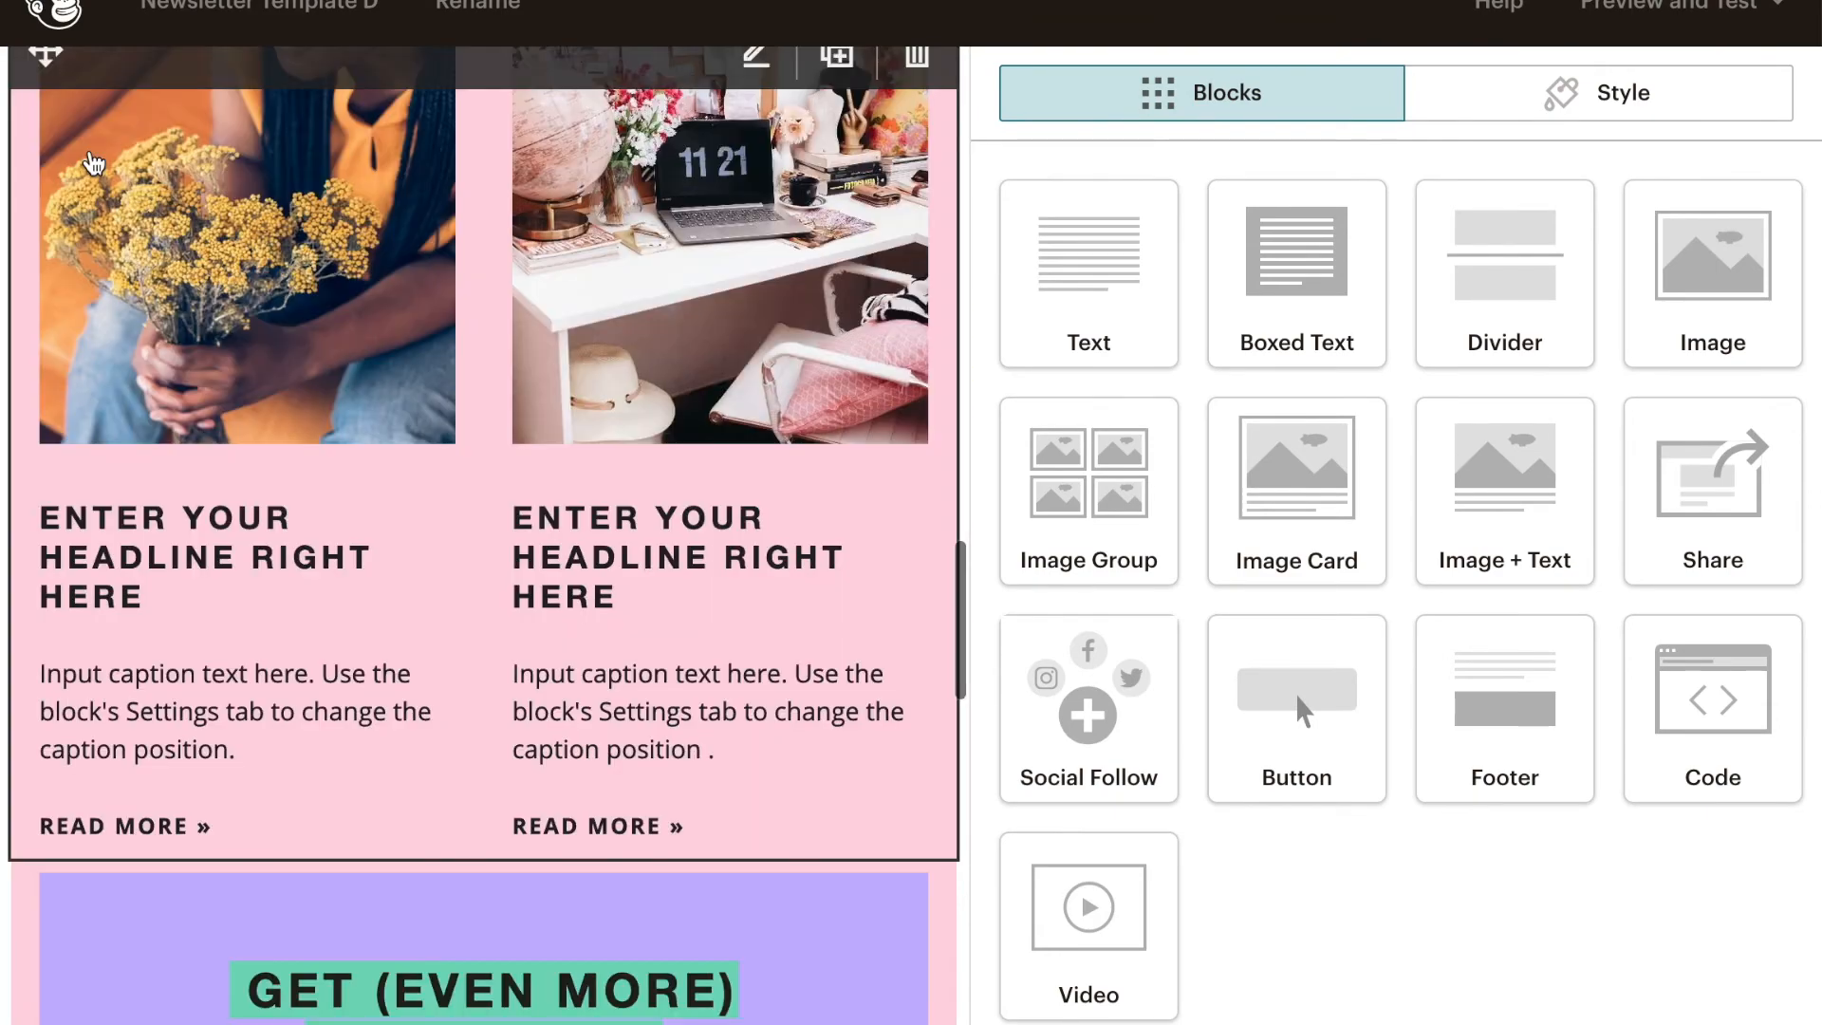
scroll(201, 422, up, 12)
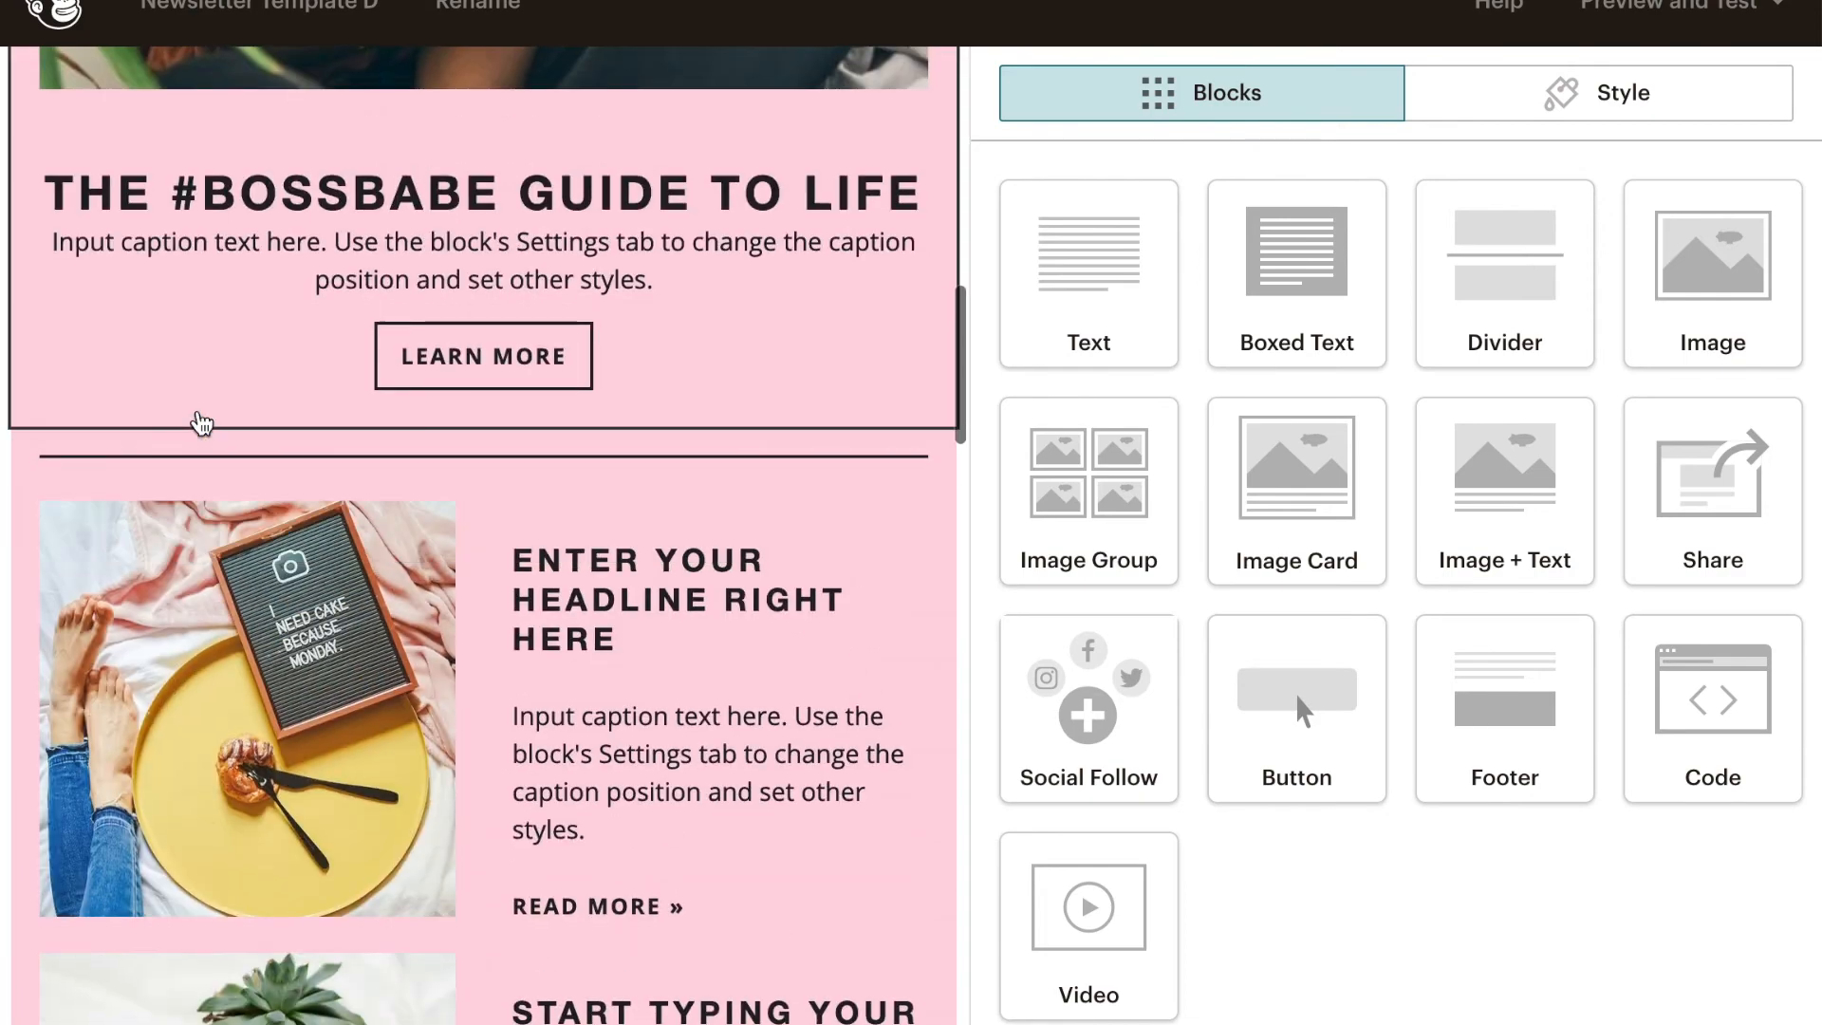
scroll(201, 423, down, 3)
scroll(834, 456, up, 3)
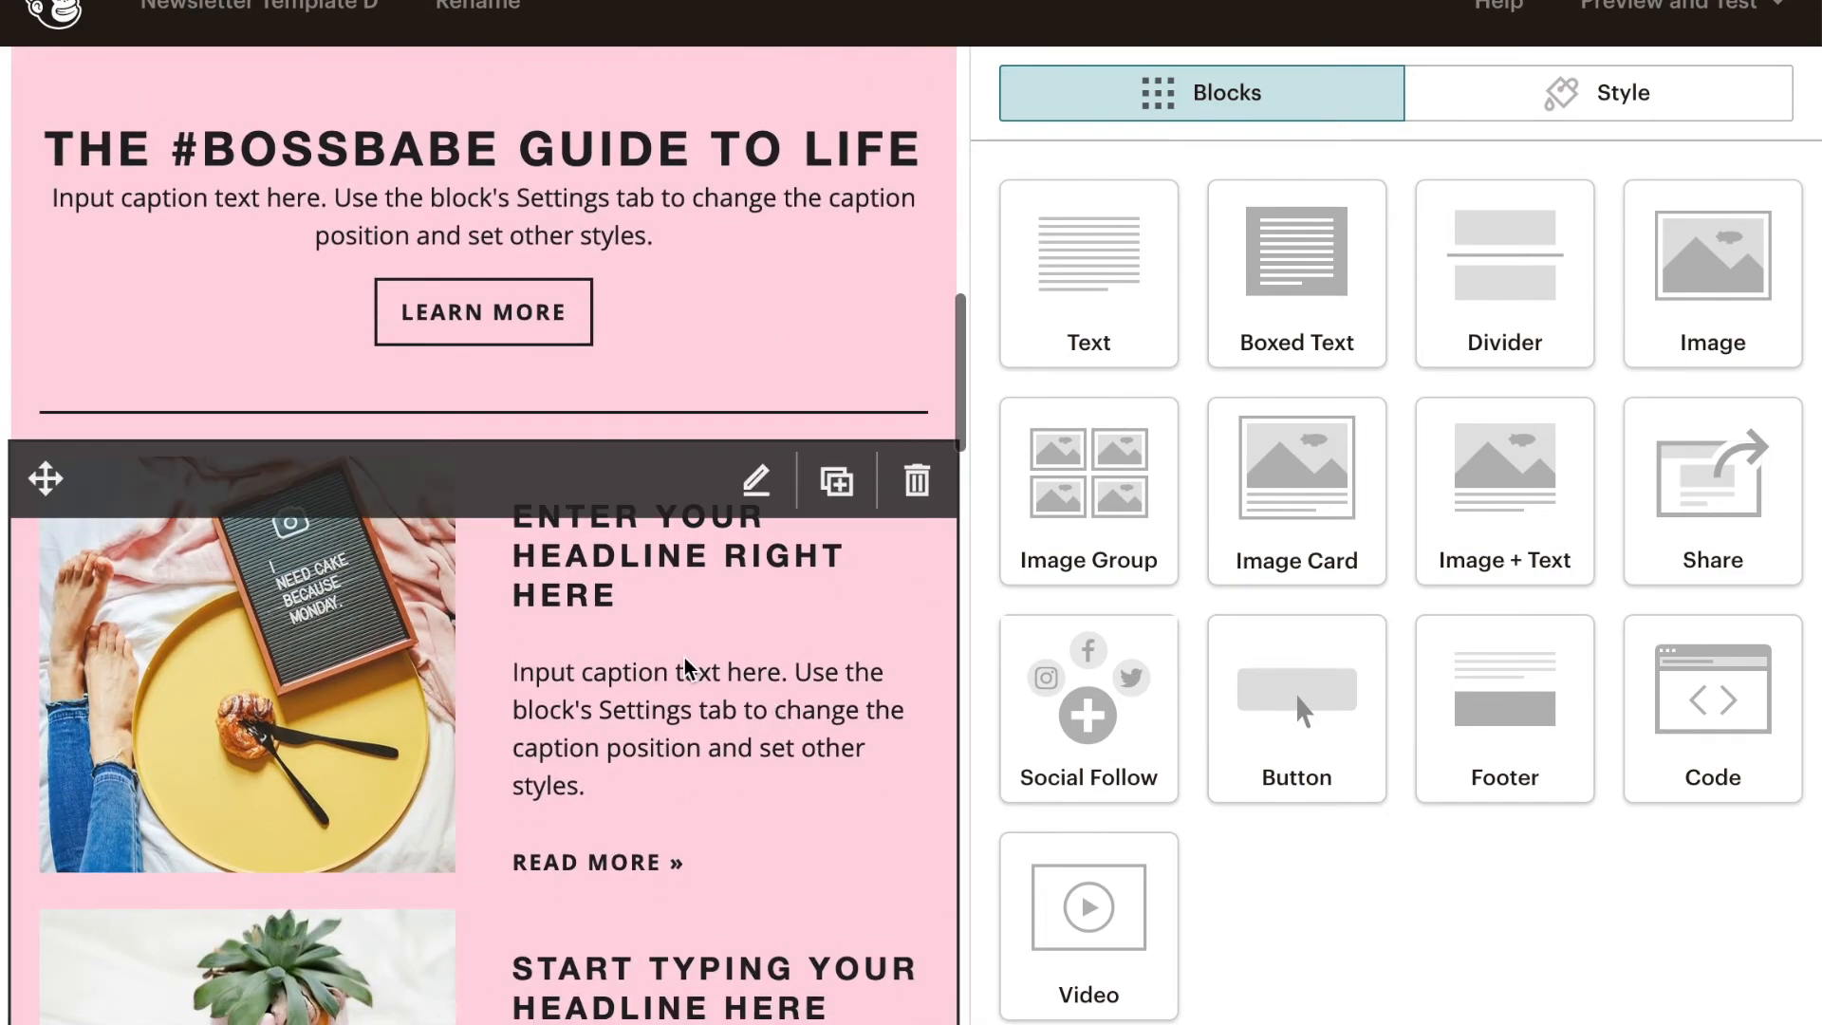
click(928, 482)
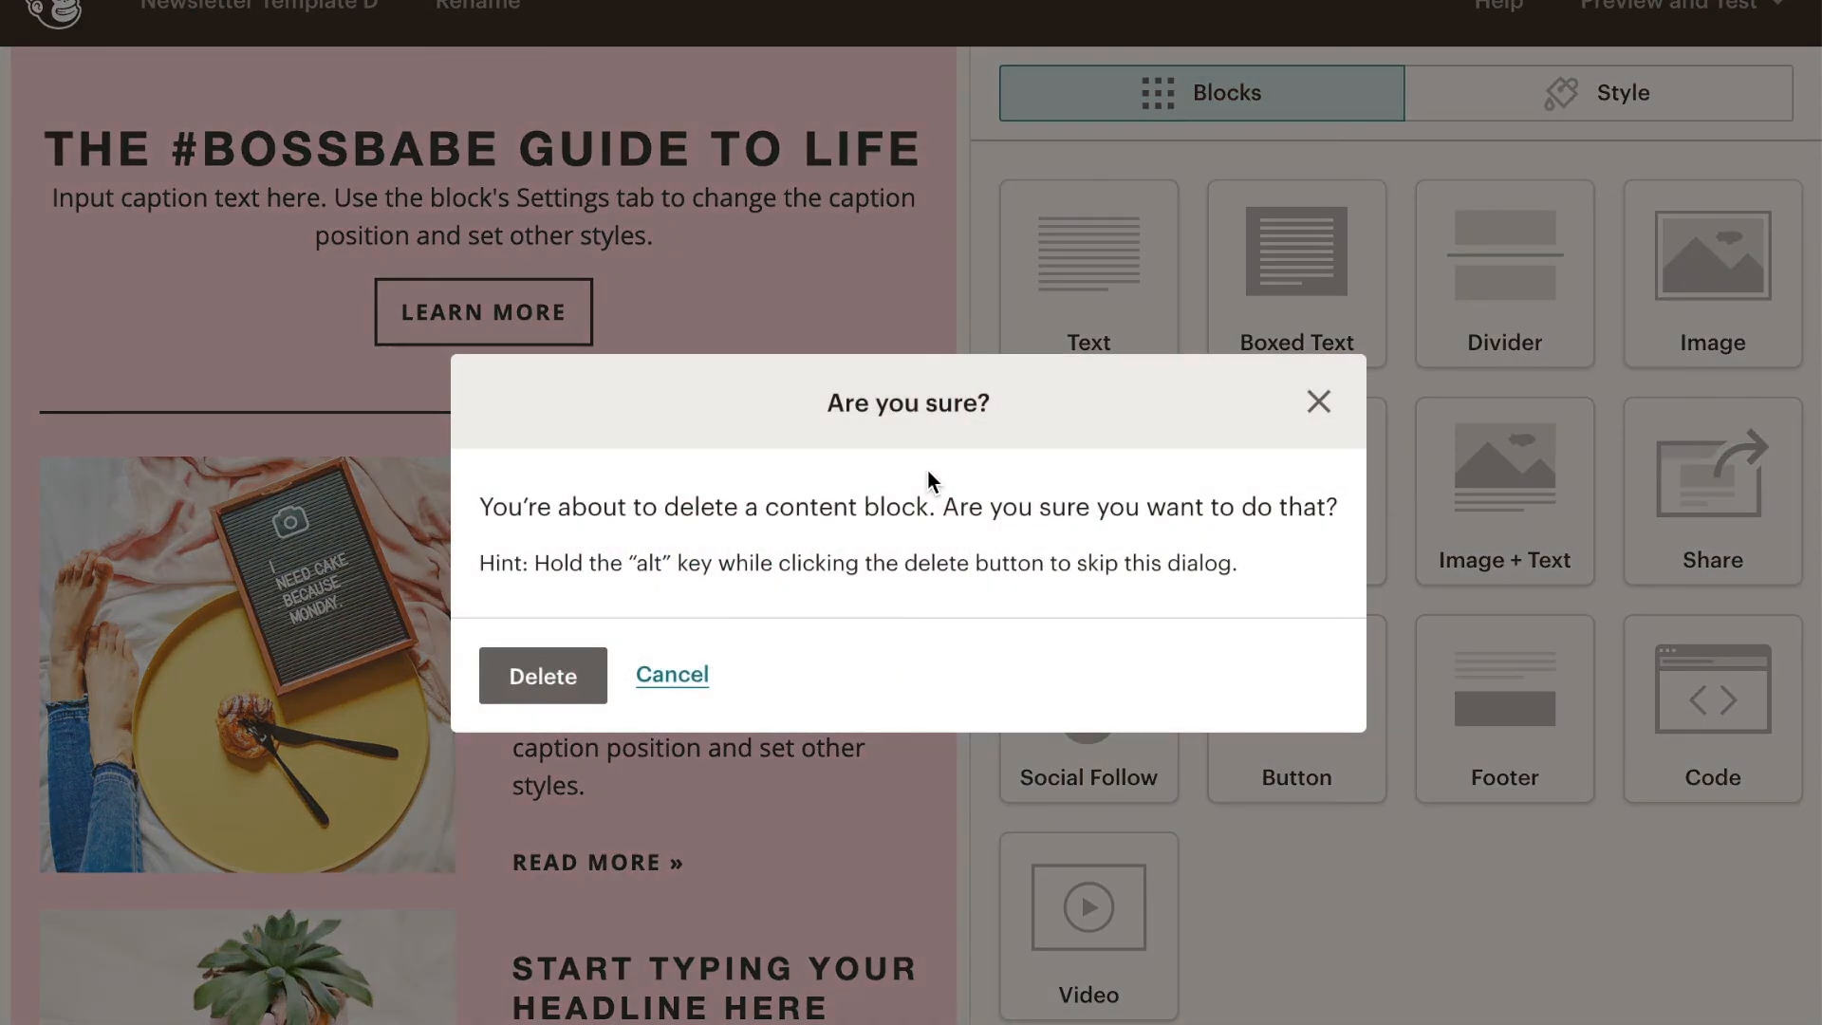
click(660, 672)
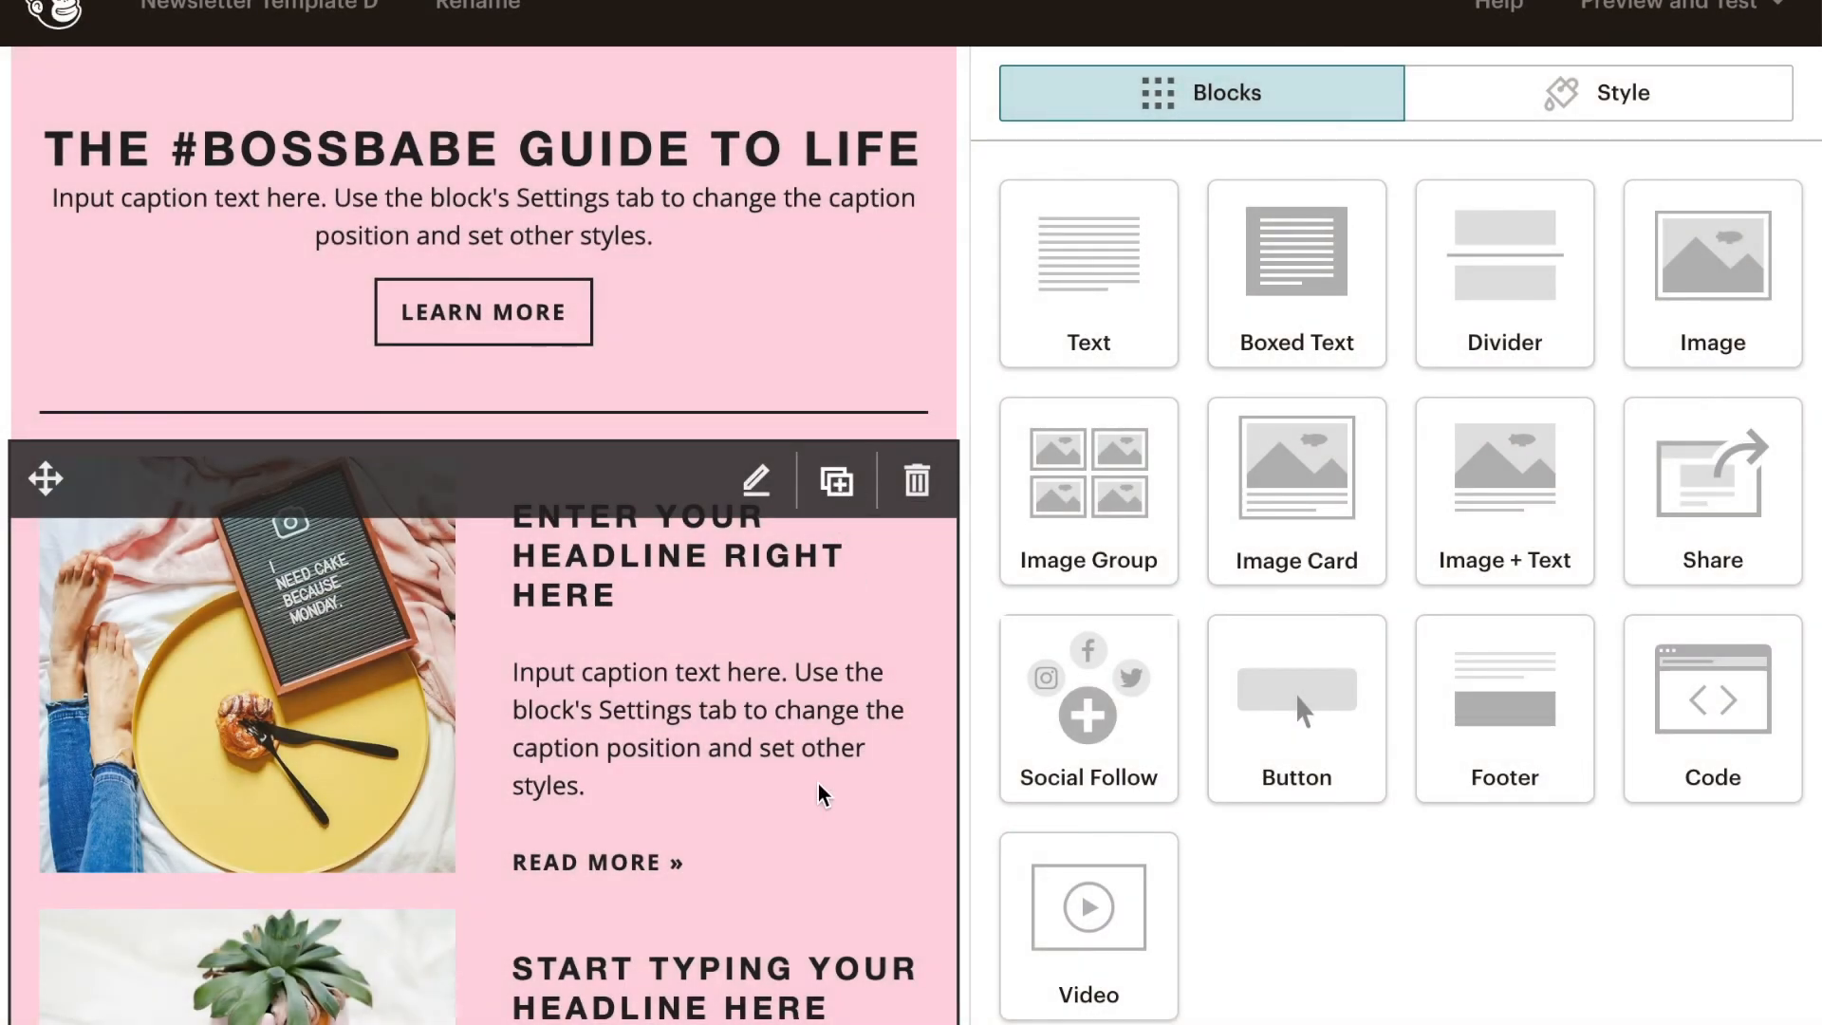
- Duplicate the two-row image and text block and delete the copy
scroll(821, 778, down, 10)
click(837, 327)
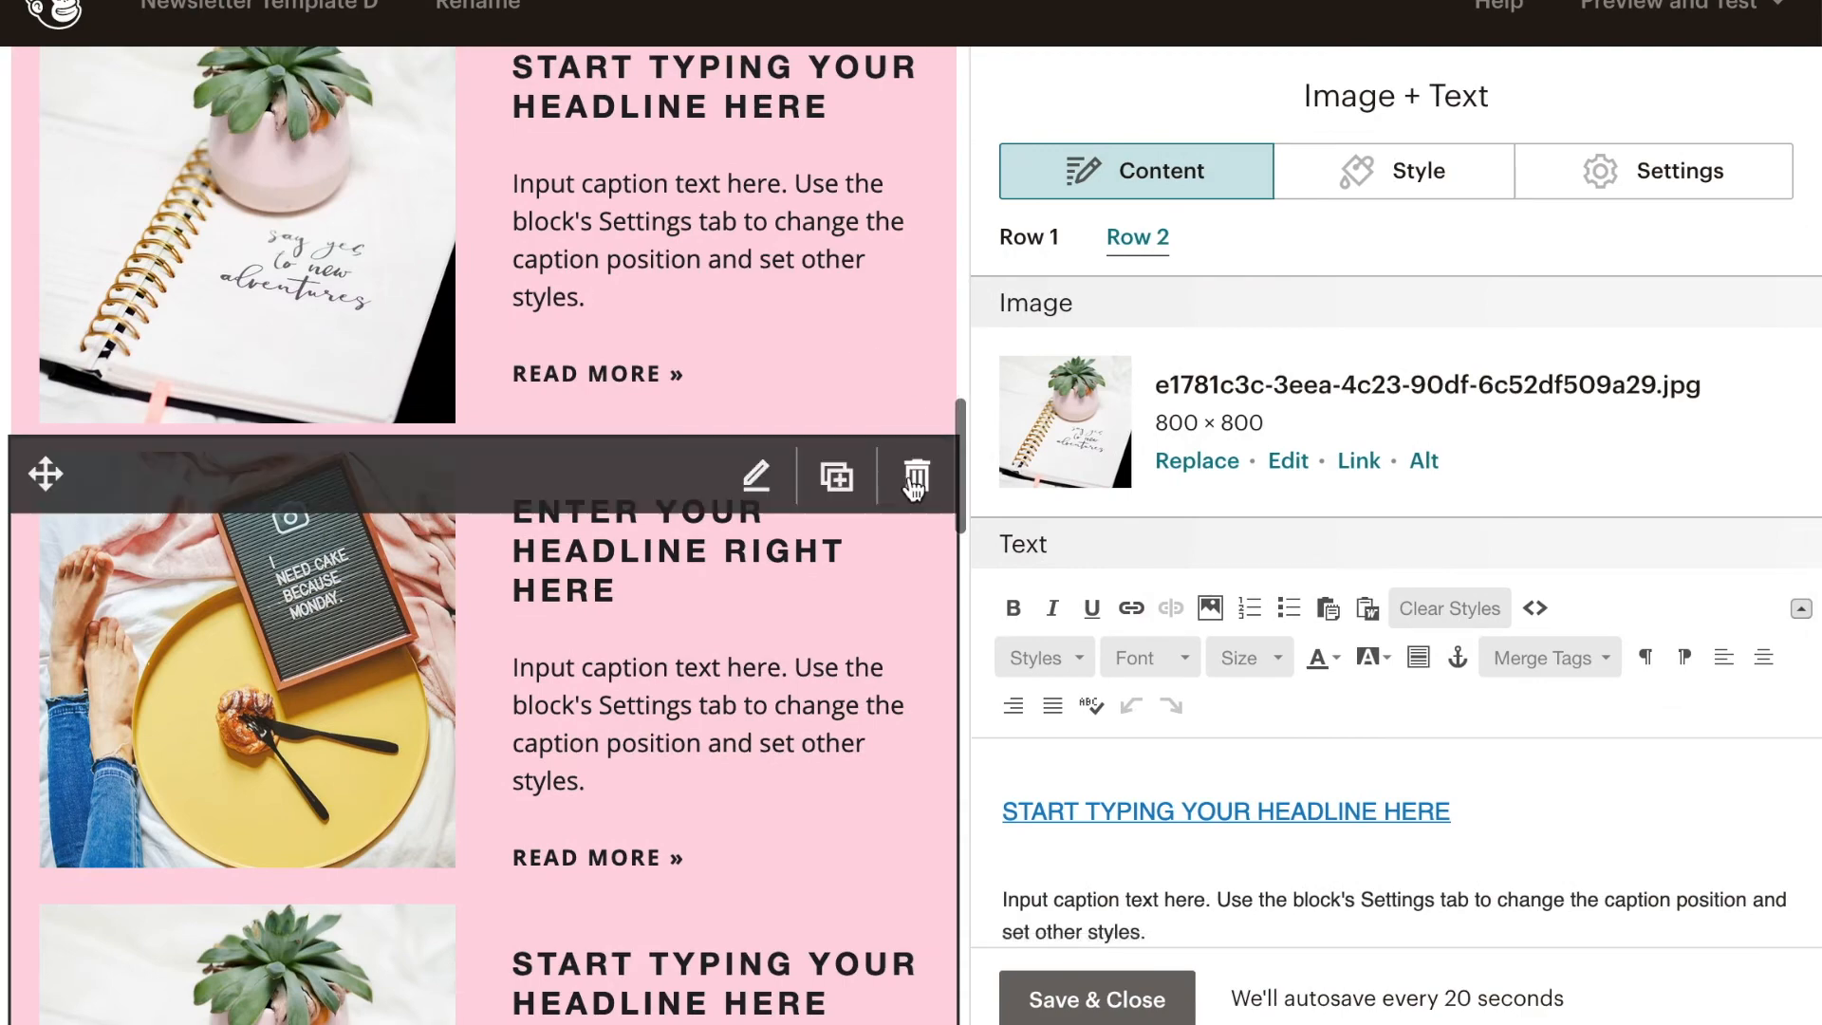
click(916, 470)
click(537, 702)
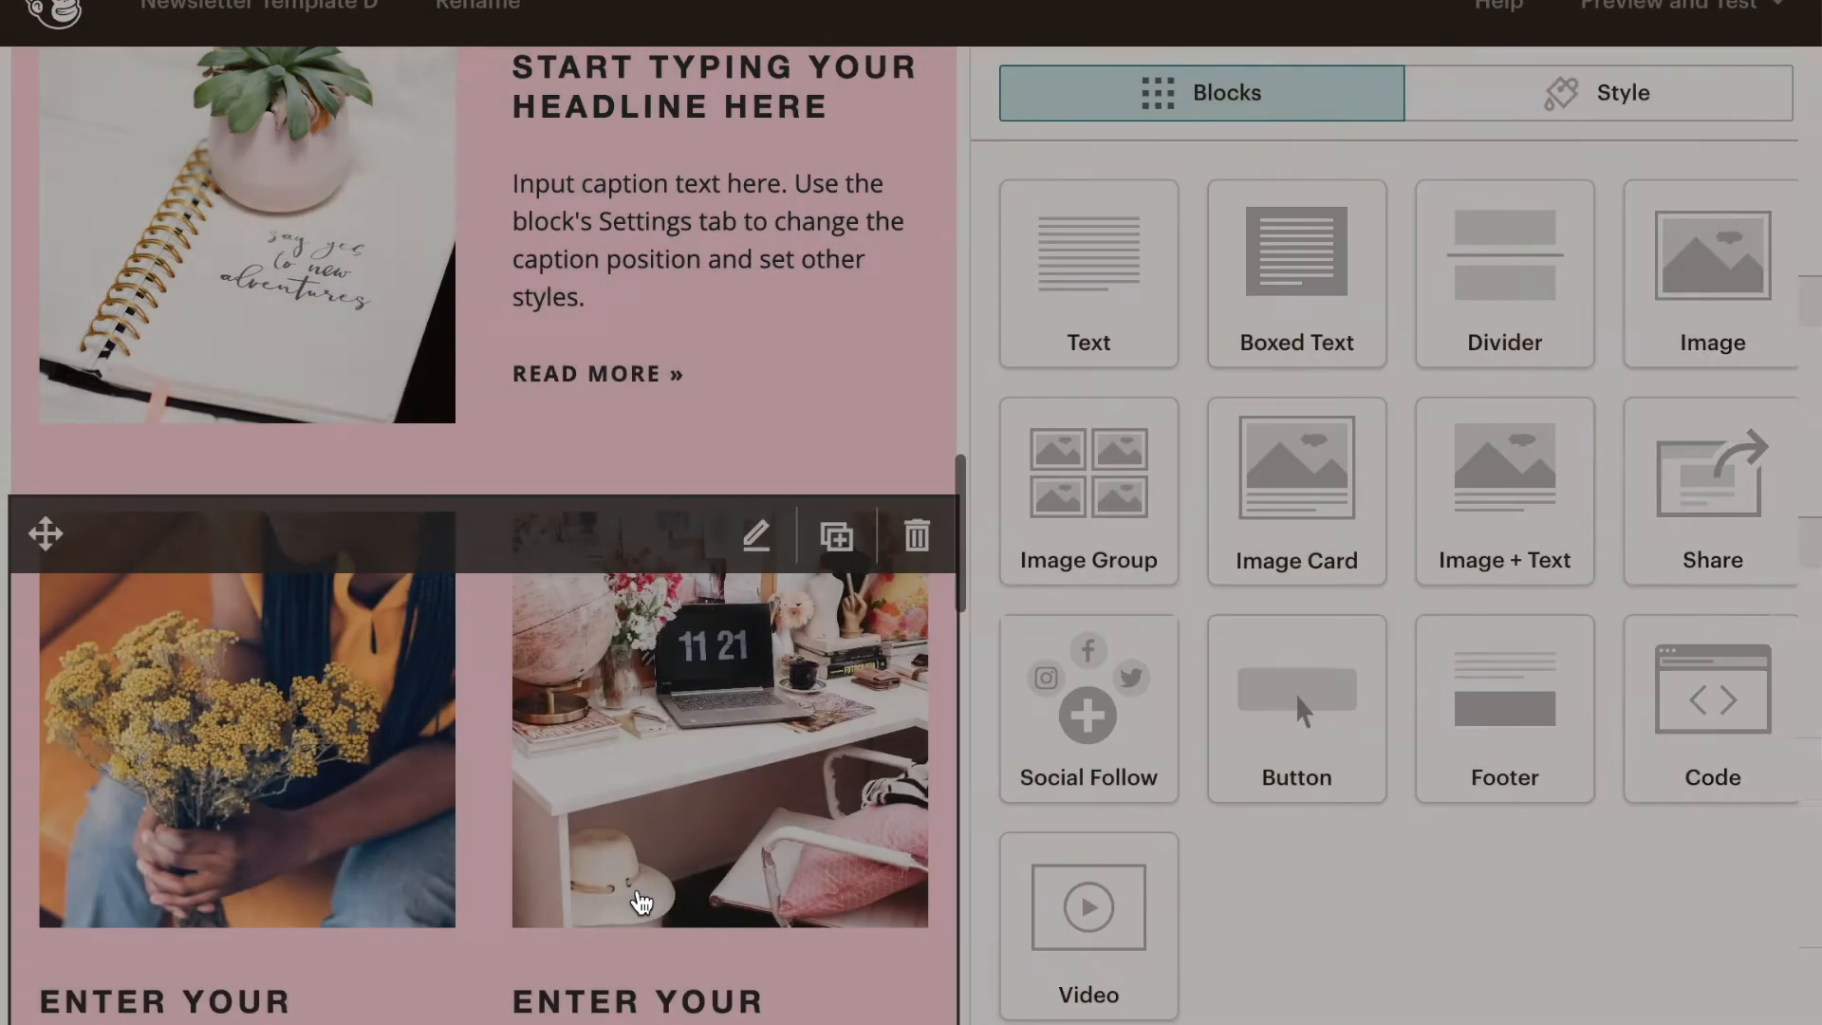
- Look through the lower blocks and check the border color of the upper divider below the purple GET (EVEN MORE) RESOURCES block
scroll(639, 854, down, 10)
scroll(635, 854, down, 5)
scroll(631, 852, up, 5)
scroll(645, 759, down, 4)
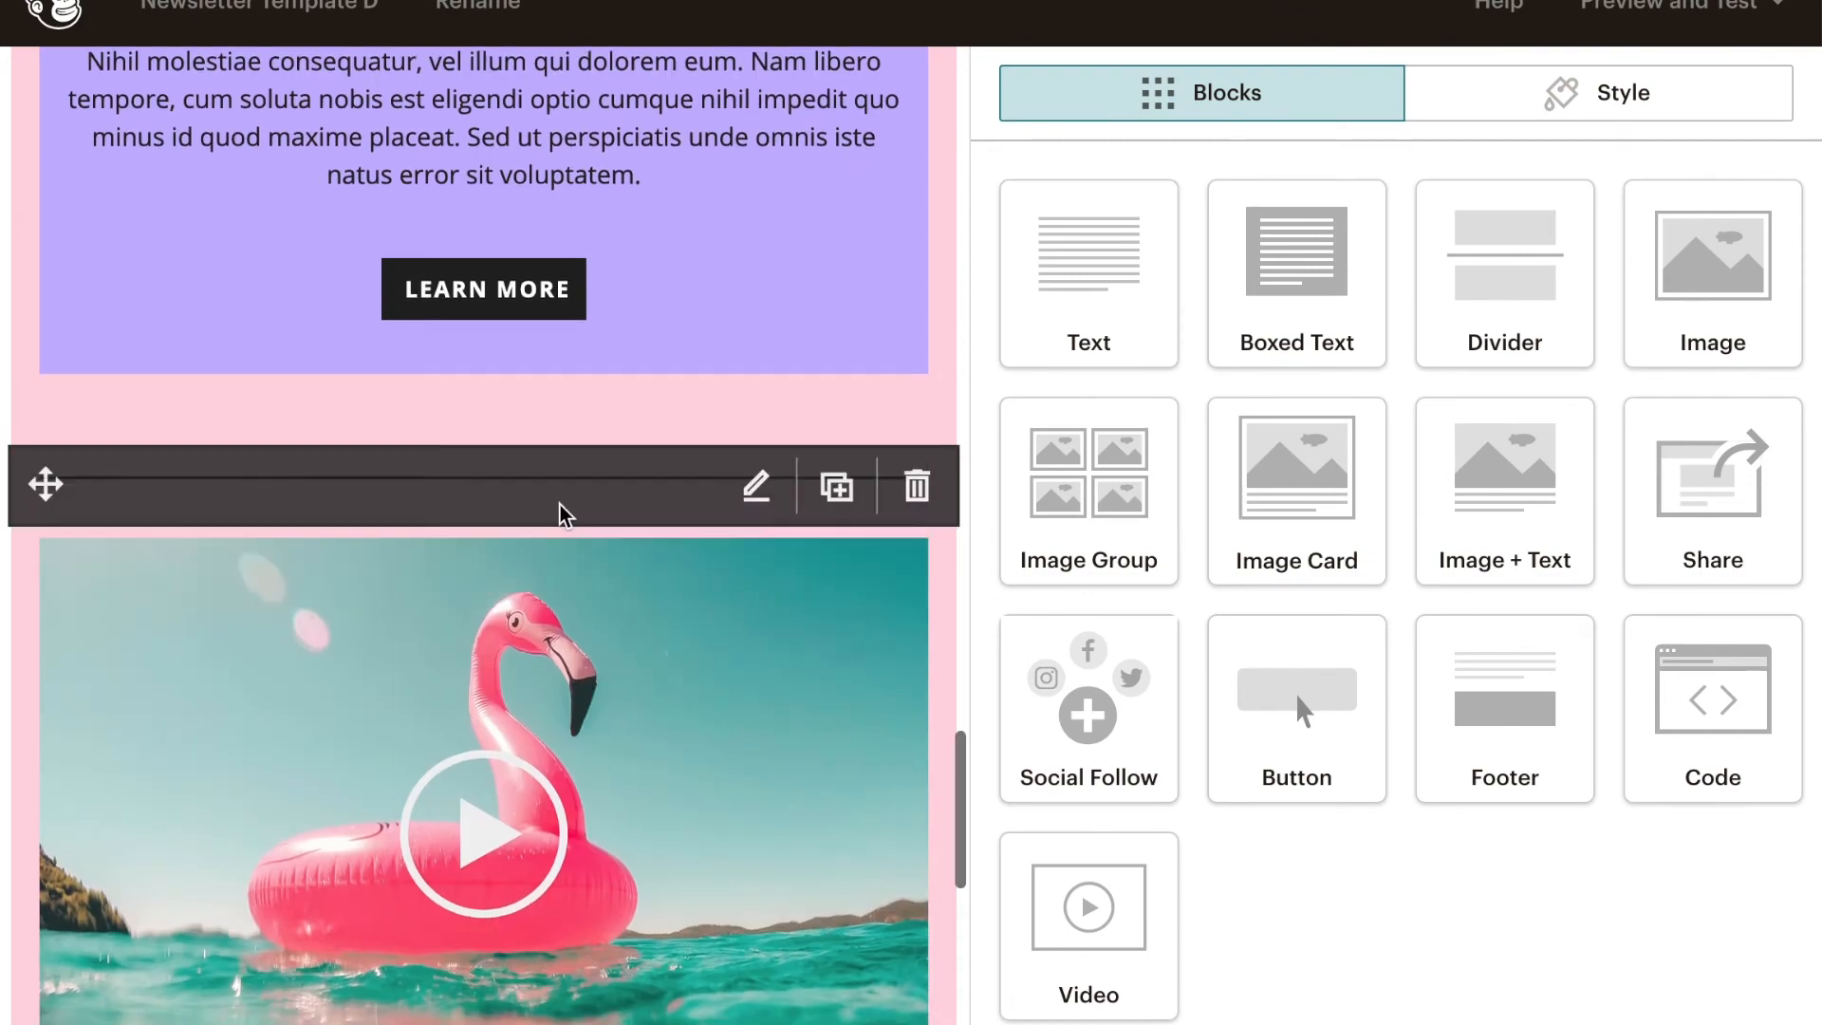
scroll(581, 411, down, 5)
scroll(582, 411, up, 8)
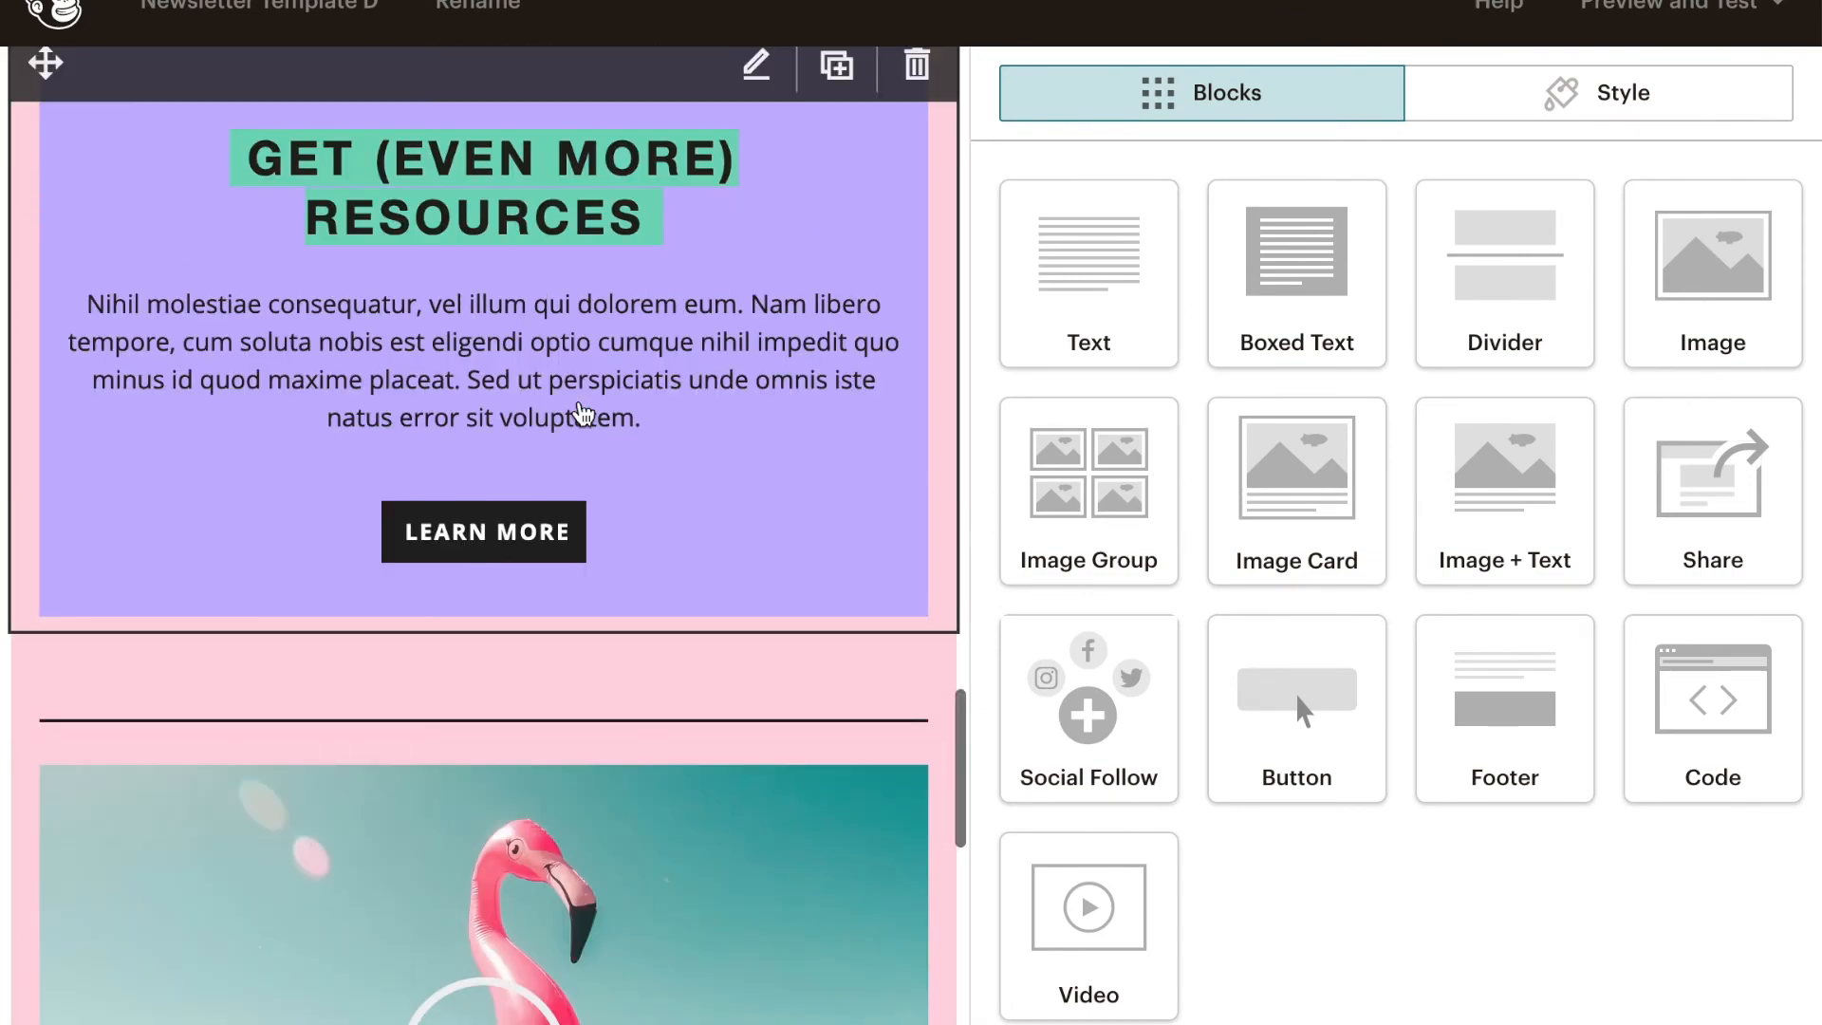
click(569, 687)
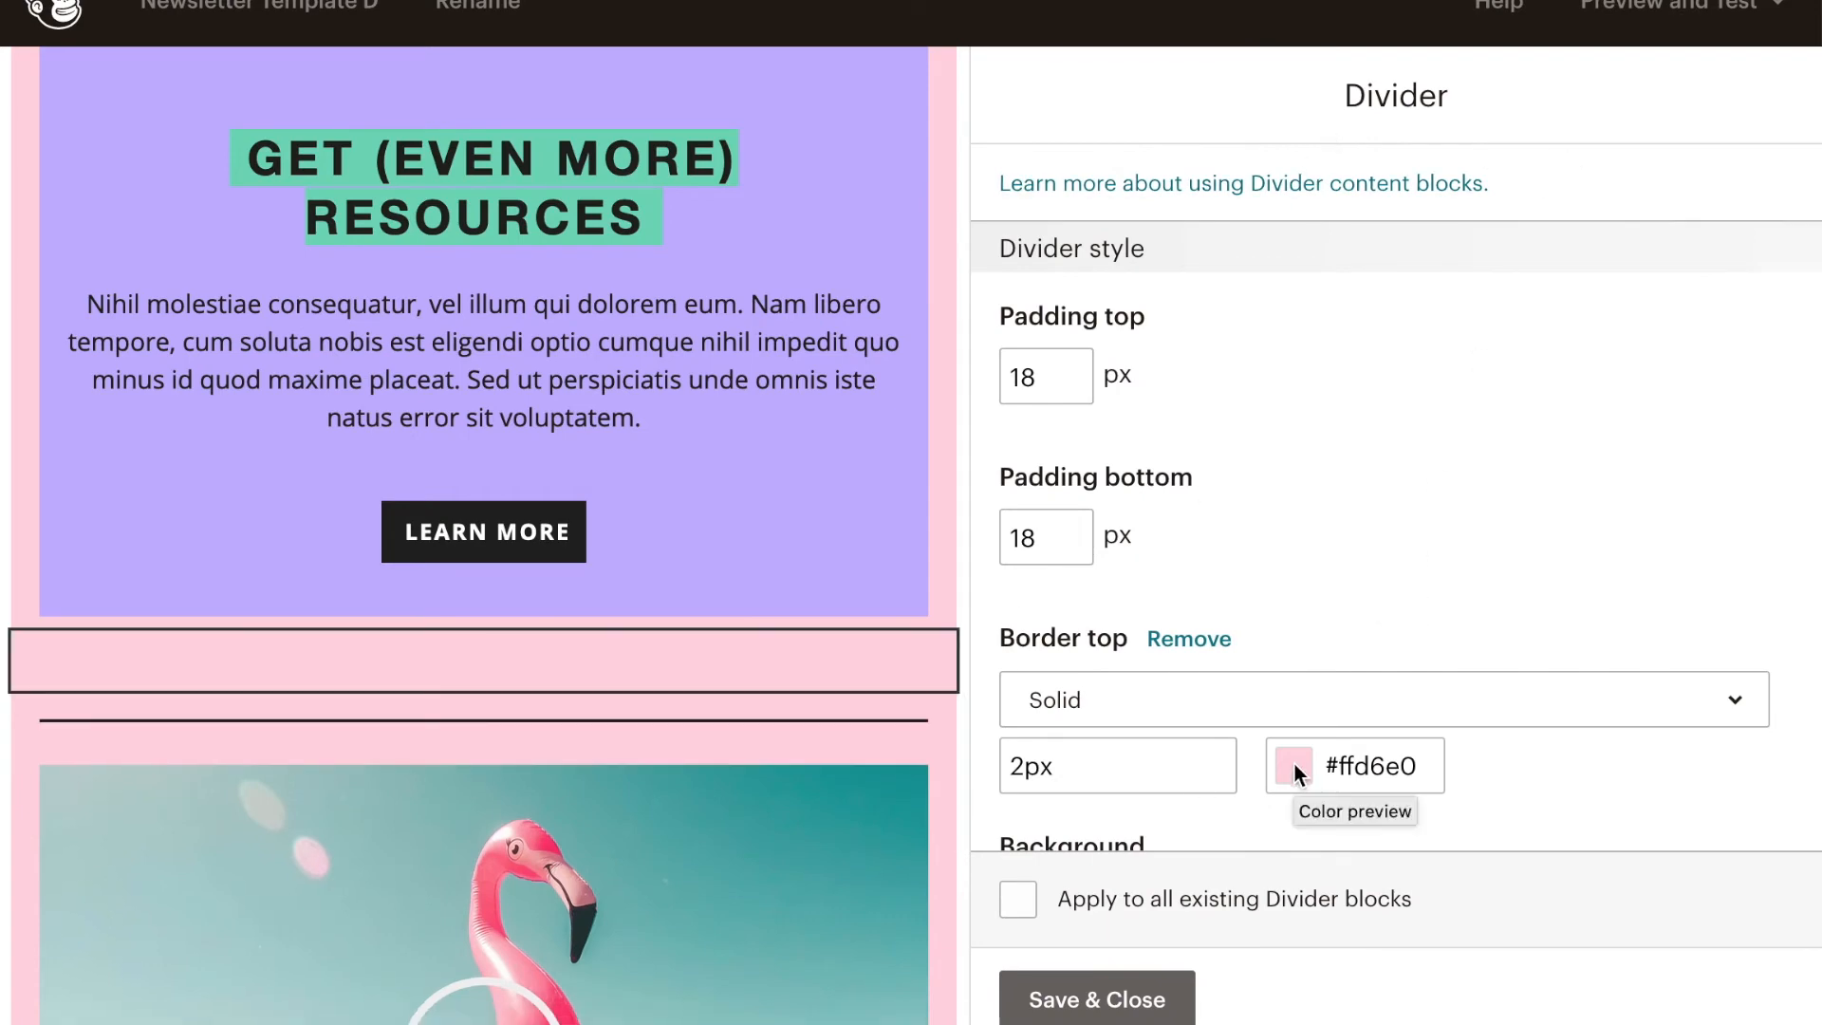
scroll(781, 761, down, 10)
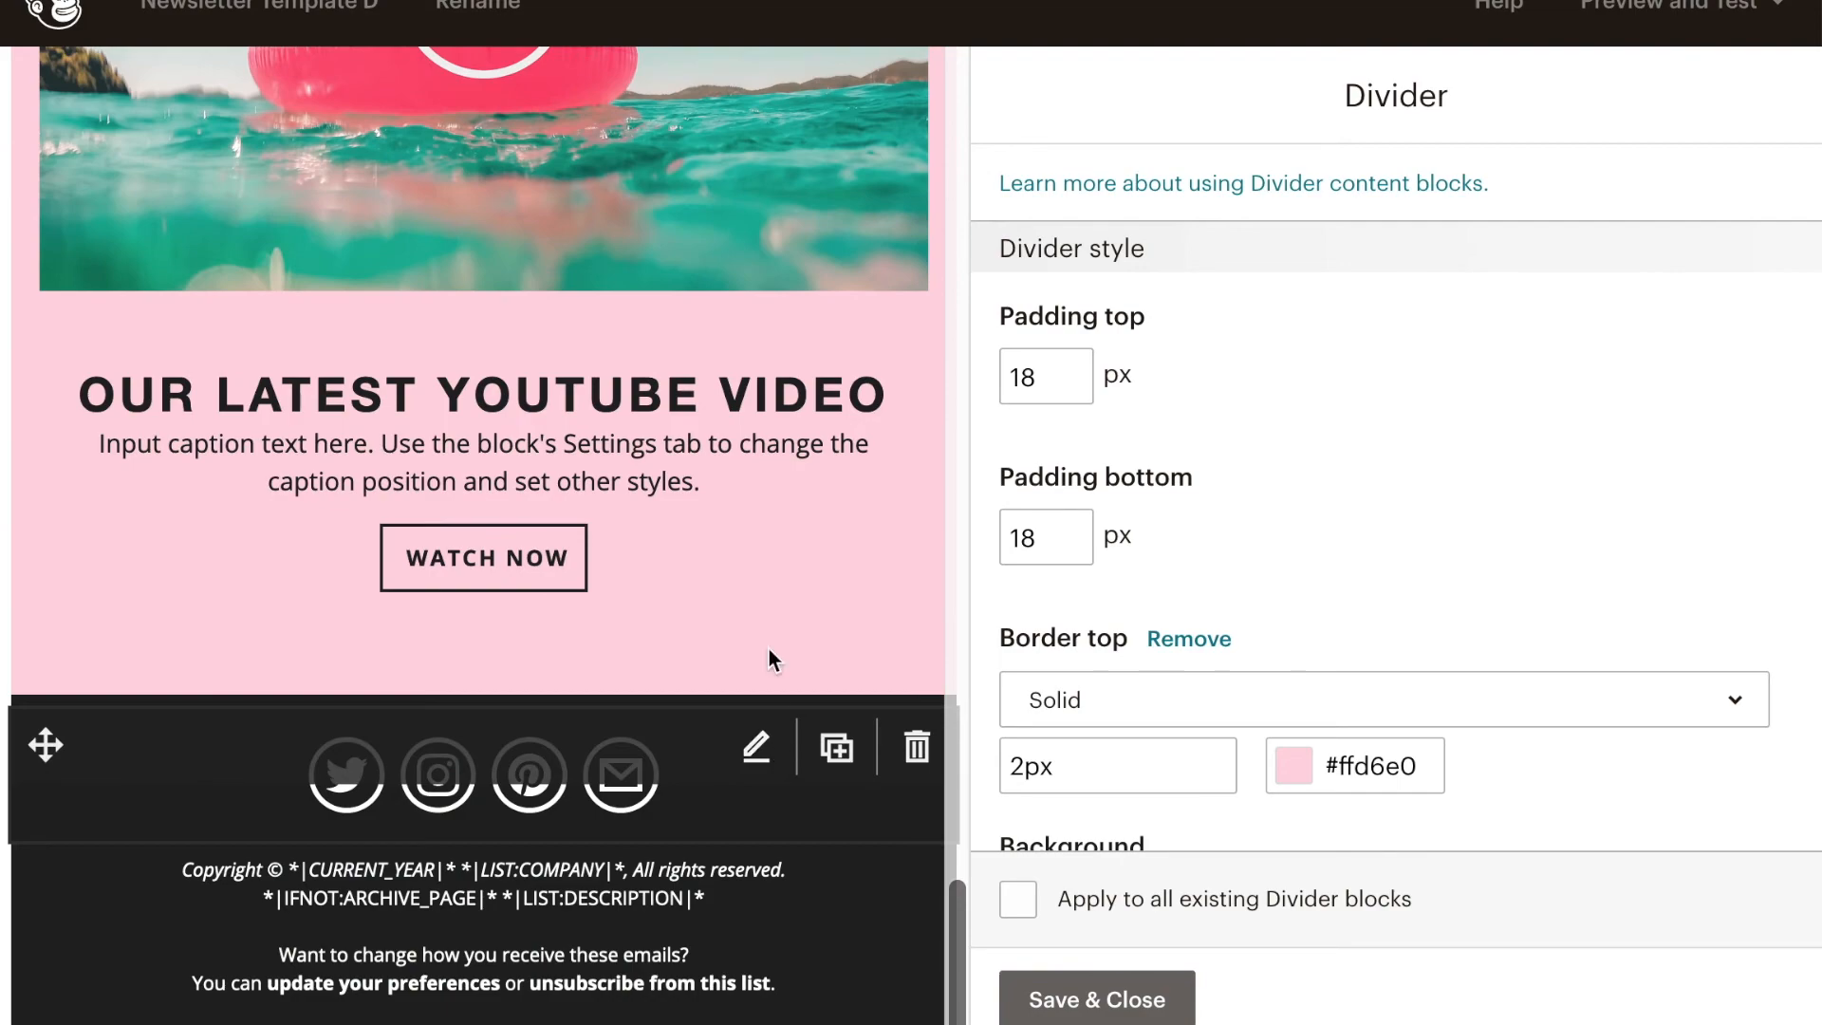
scroll(745, 553, up, 10)
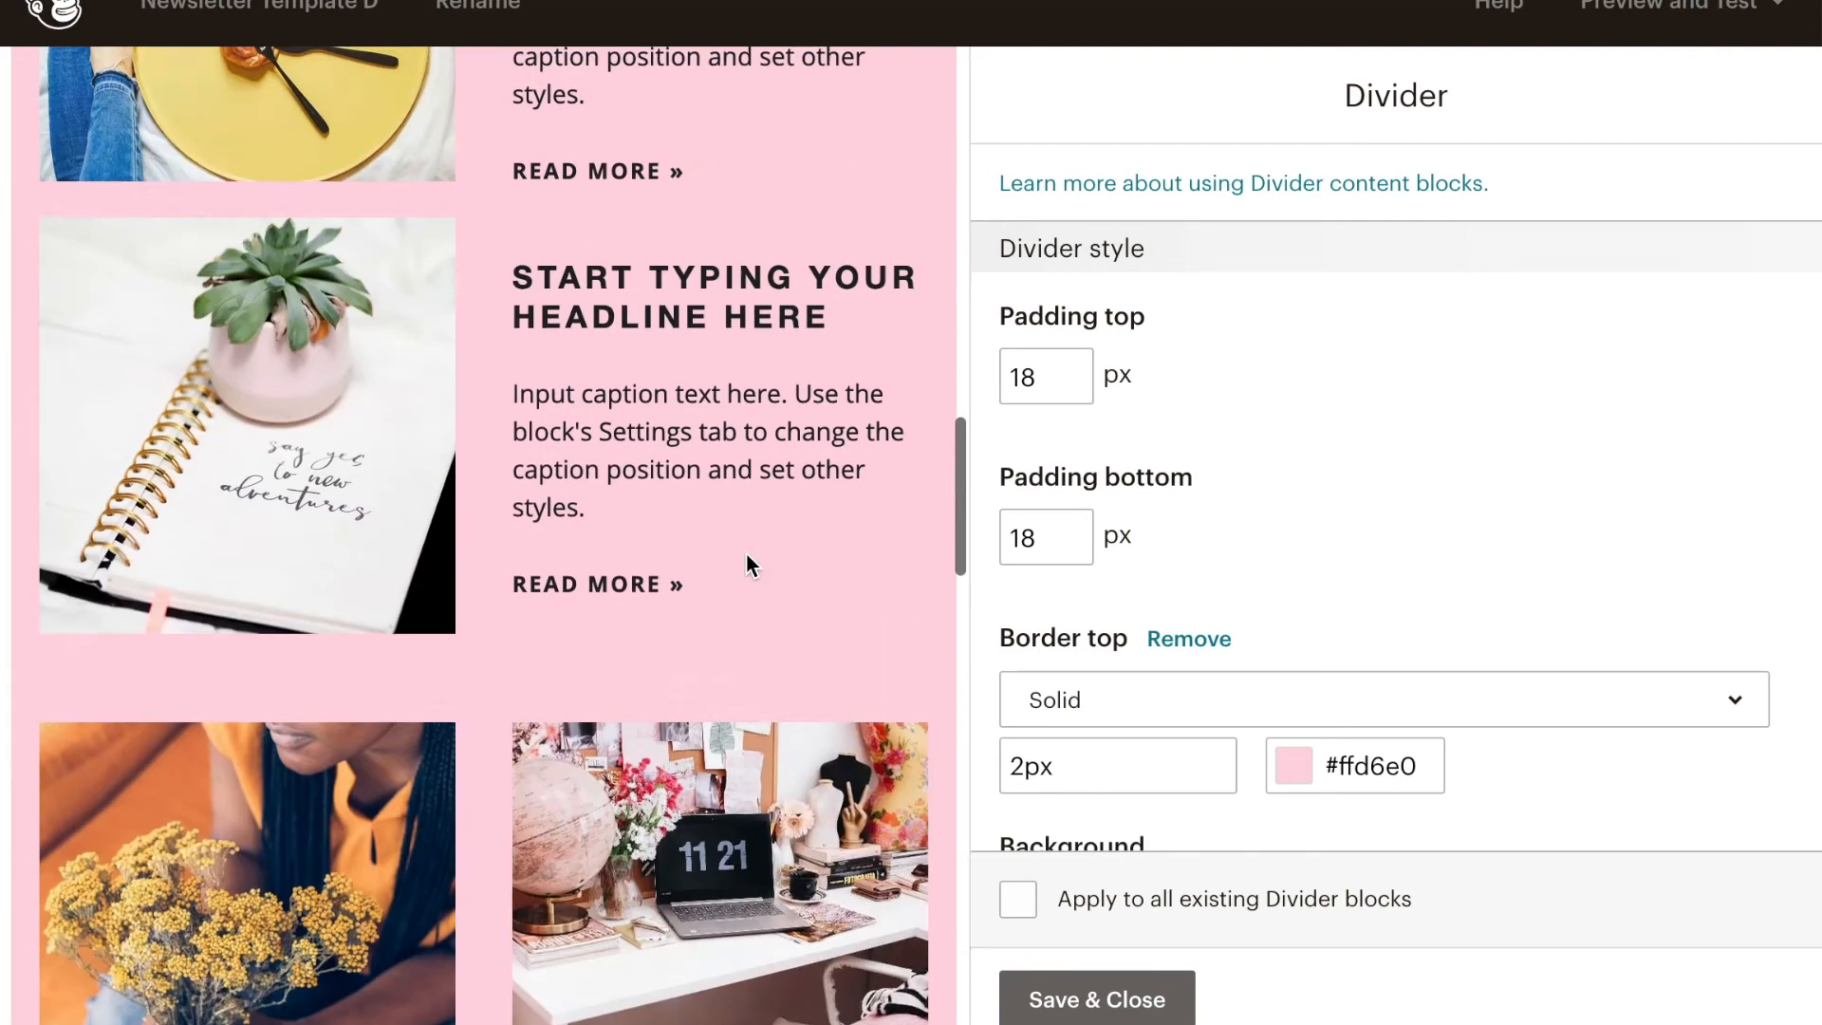
- Replace the YOUR LOGO header image with the JACKIE'S STUDIO logo, reduce its display size to about 60%, and save the block
scroll(746, 553, up, 10)
click(527, 194)
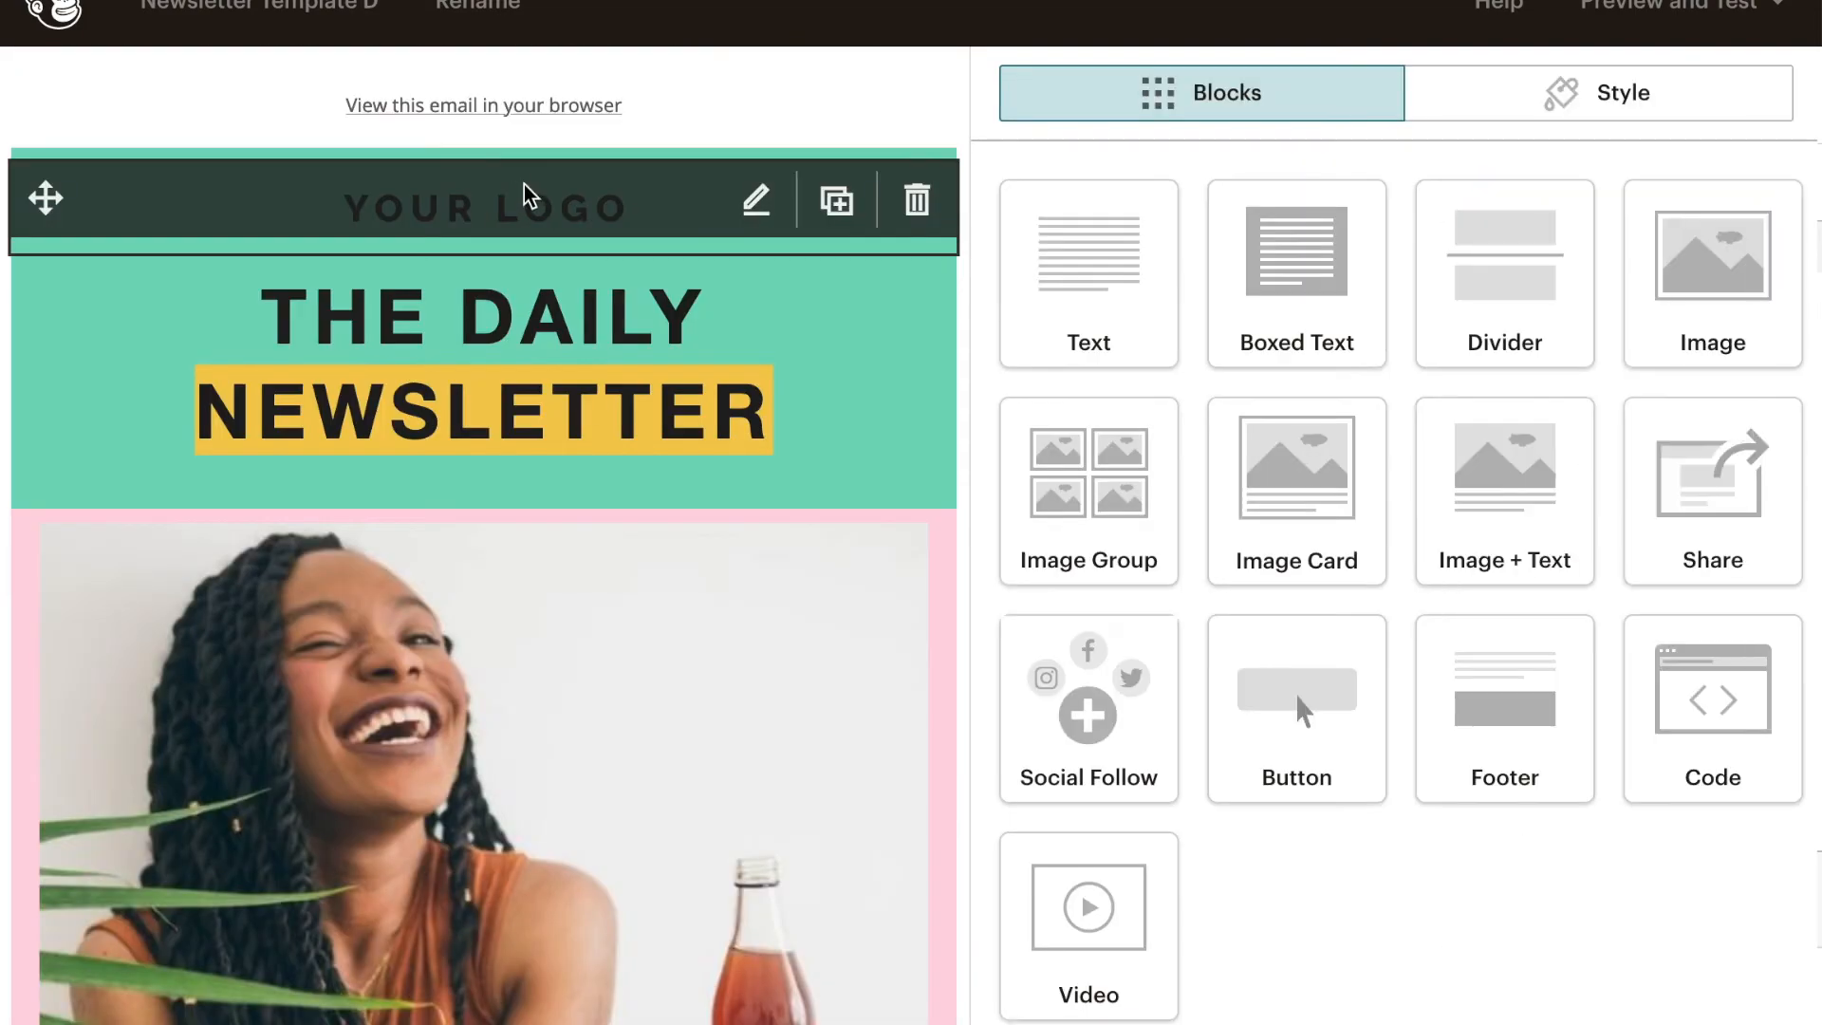
click(1210, 332)
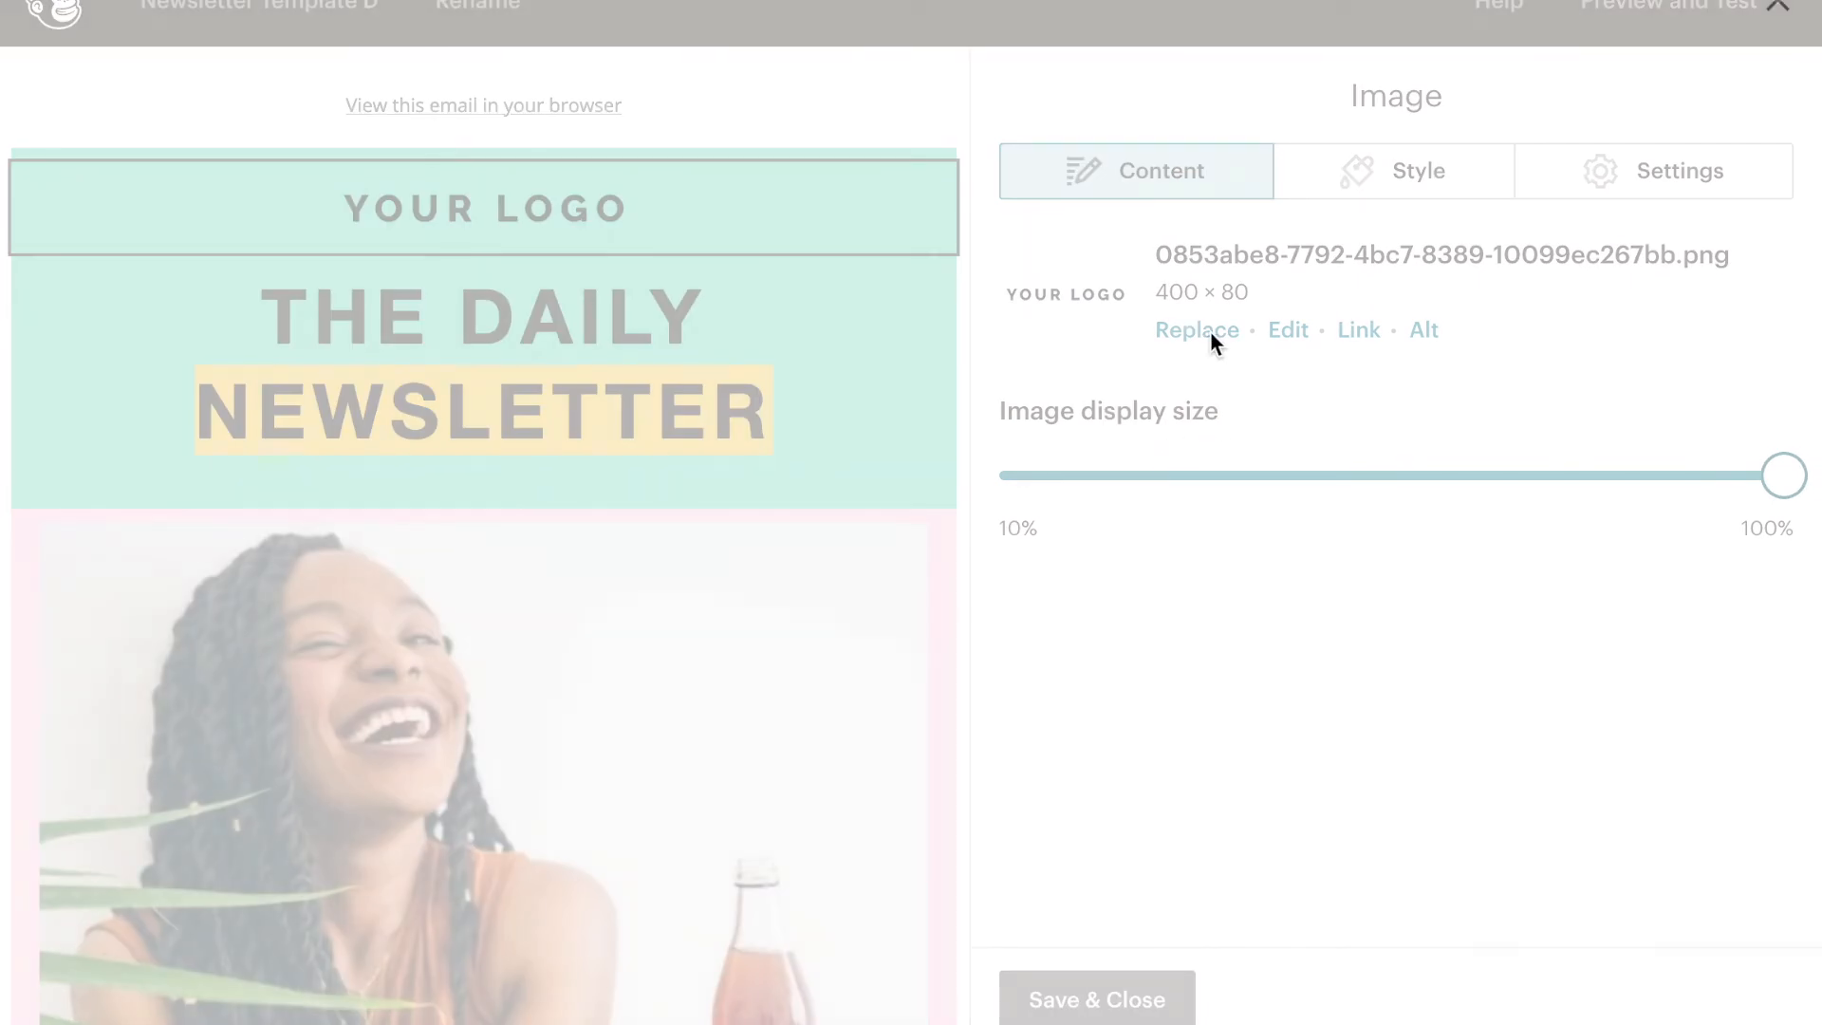
click(940, 423)
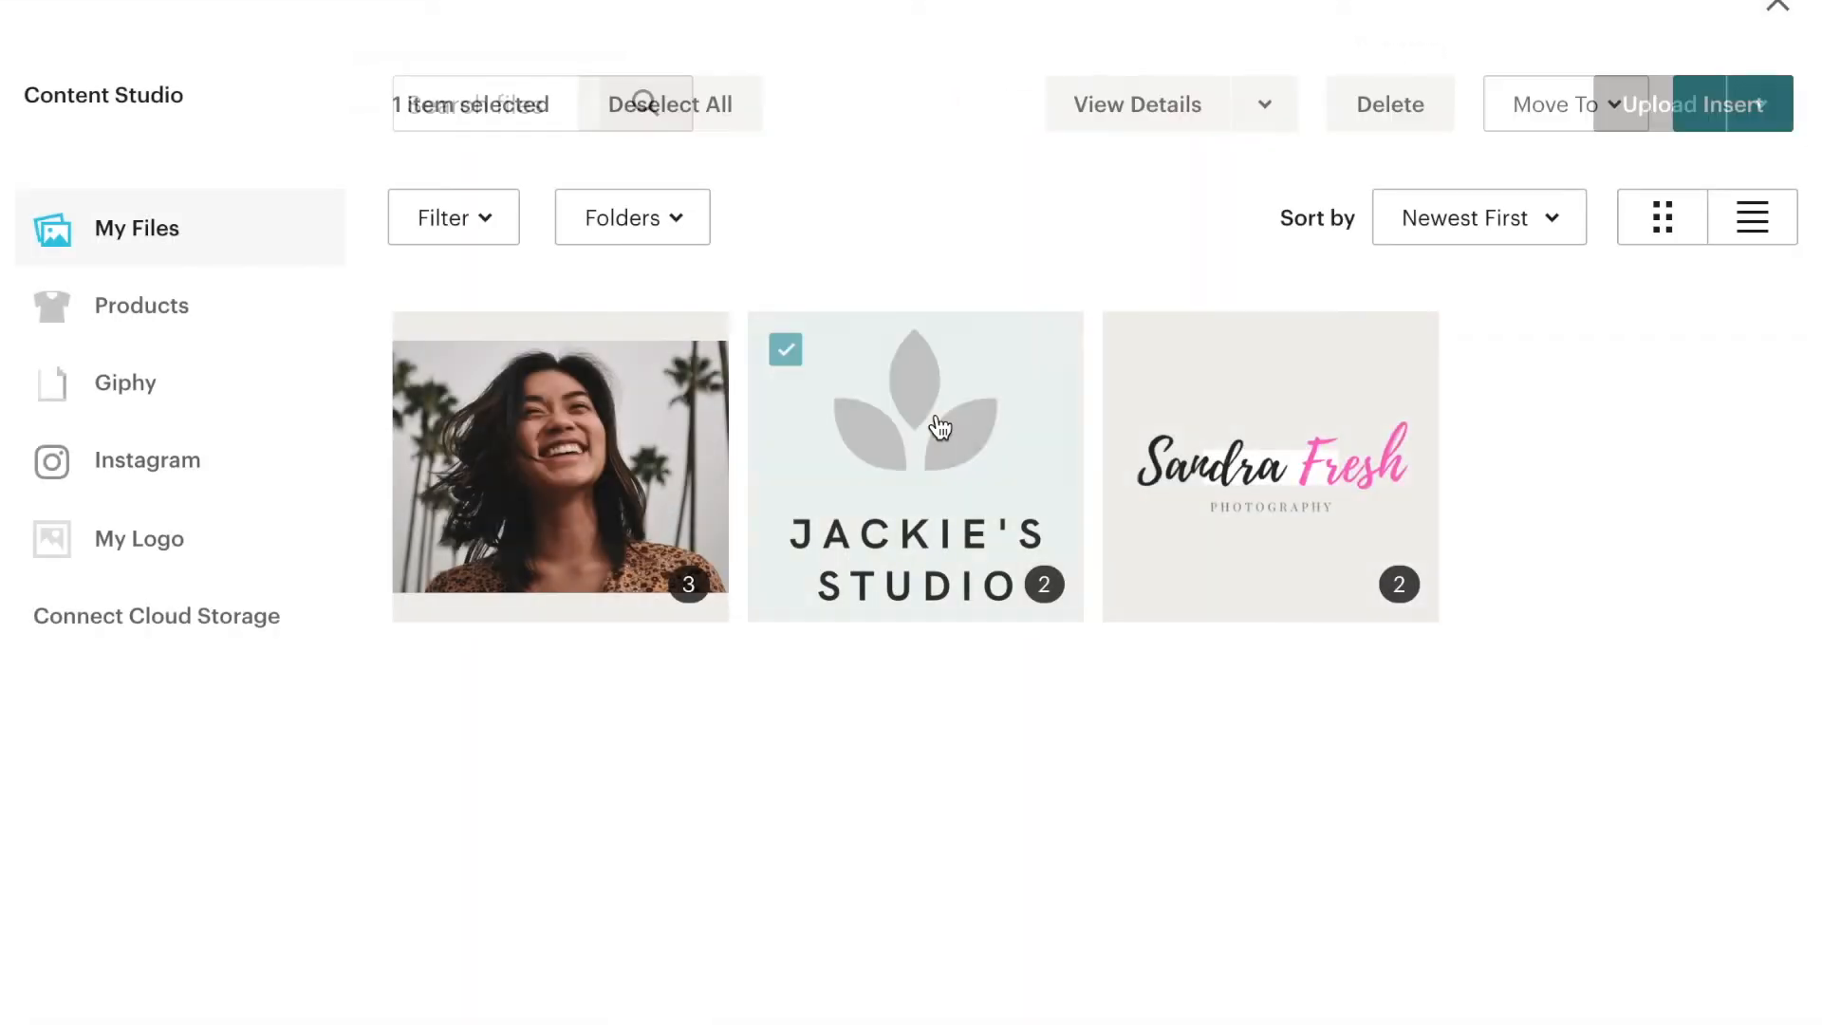
click(1708, 120)
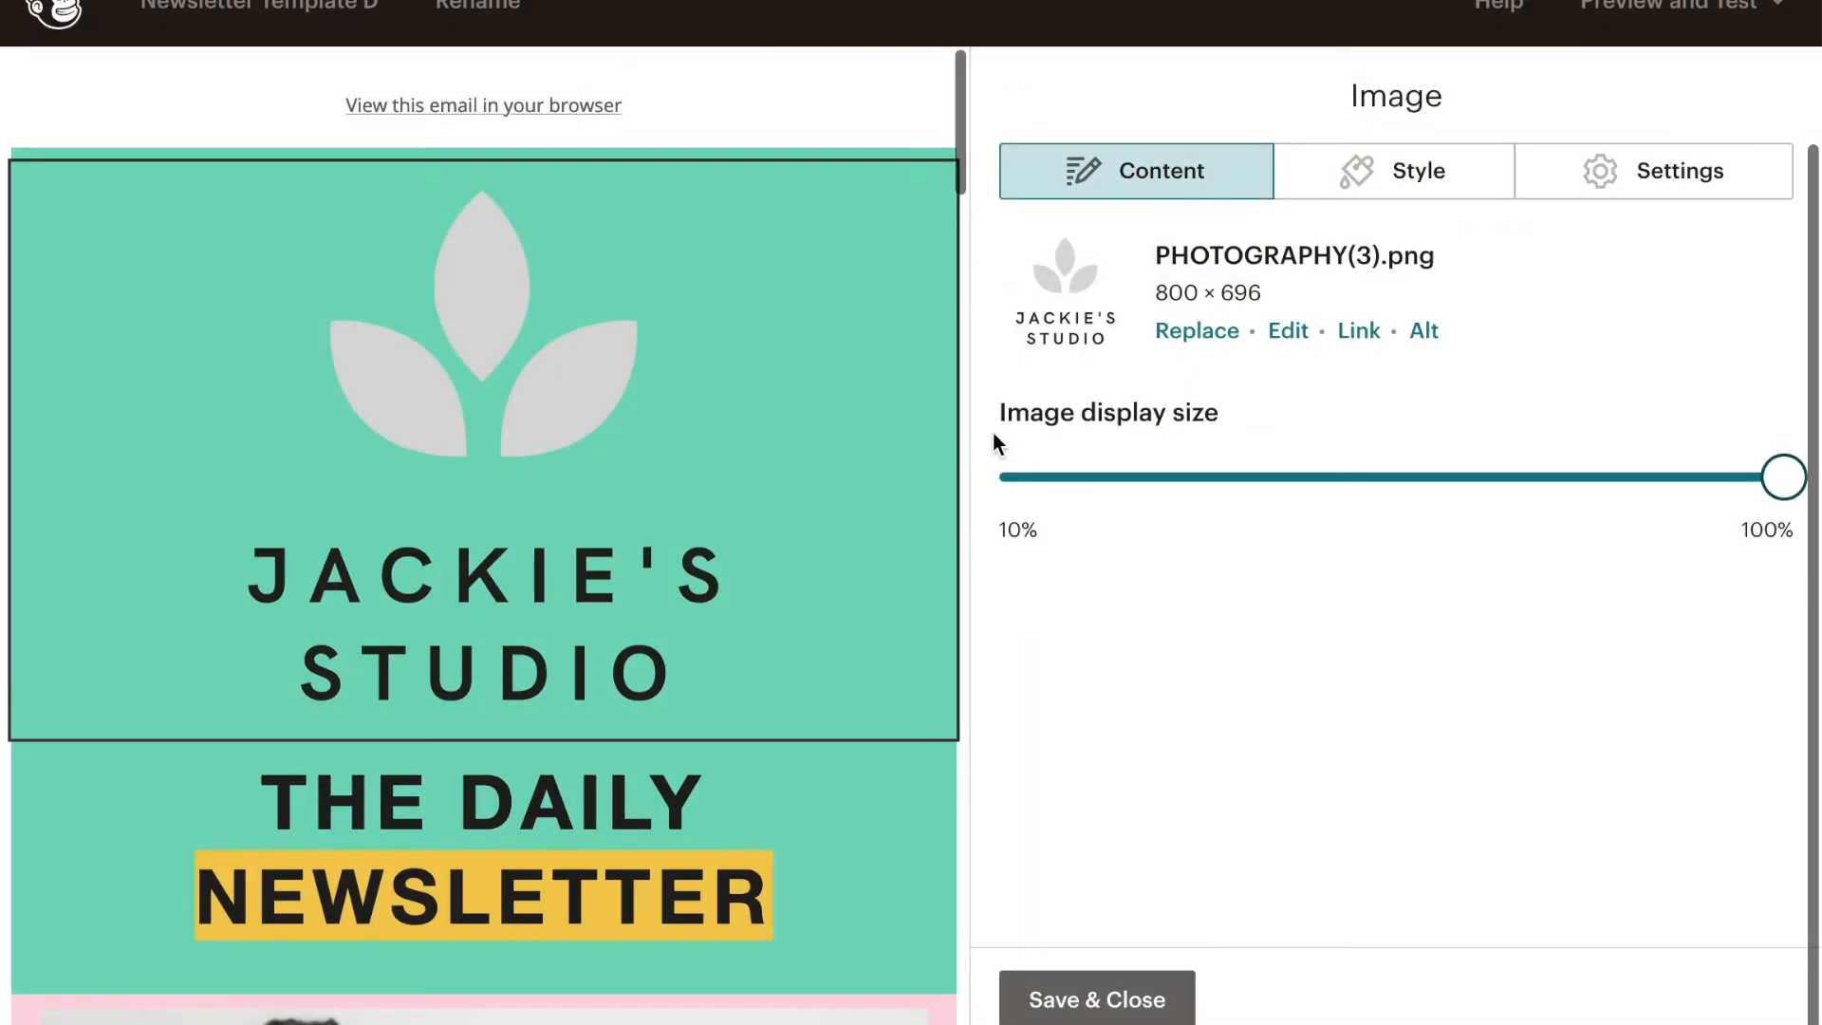
drag(1783, 487, 1433, 527)
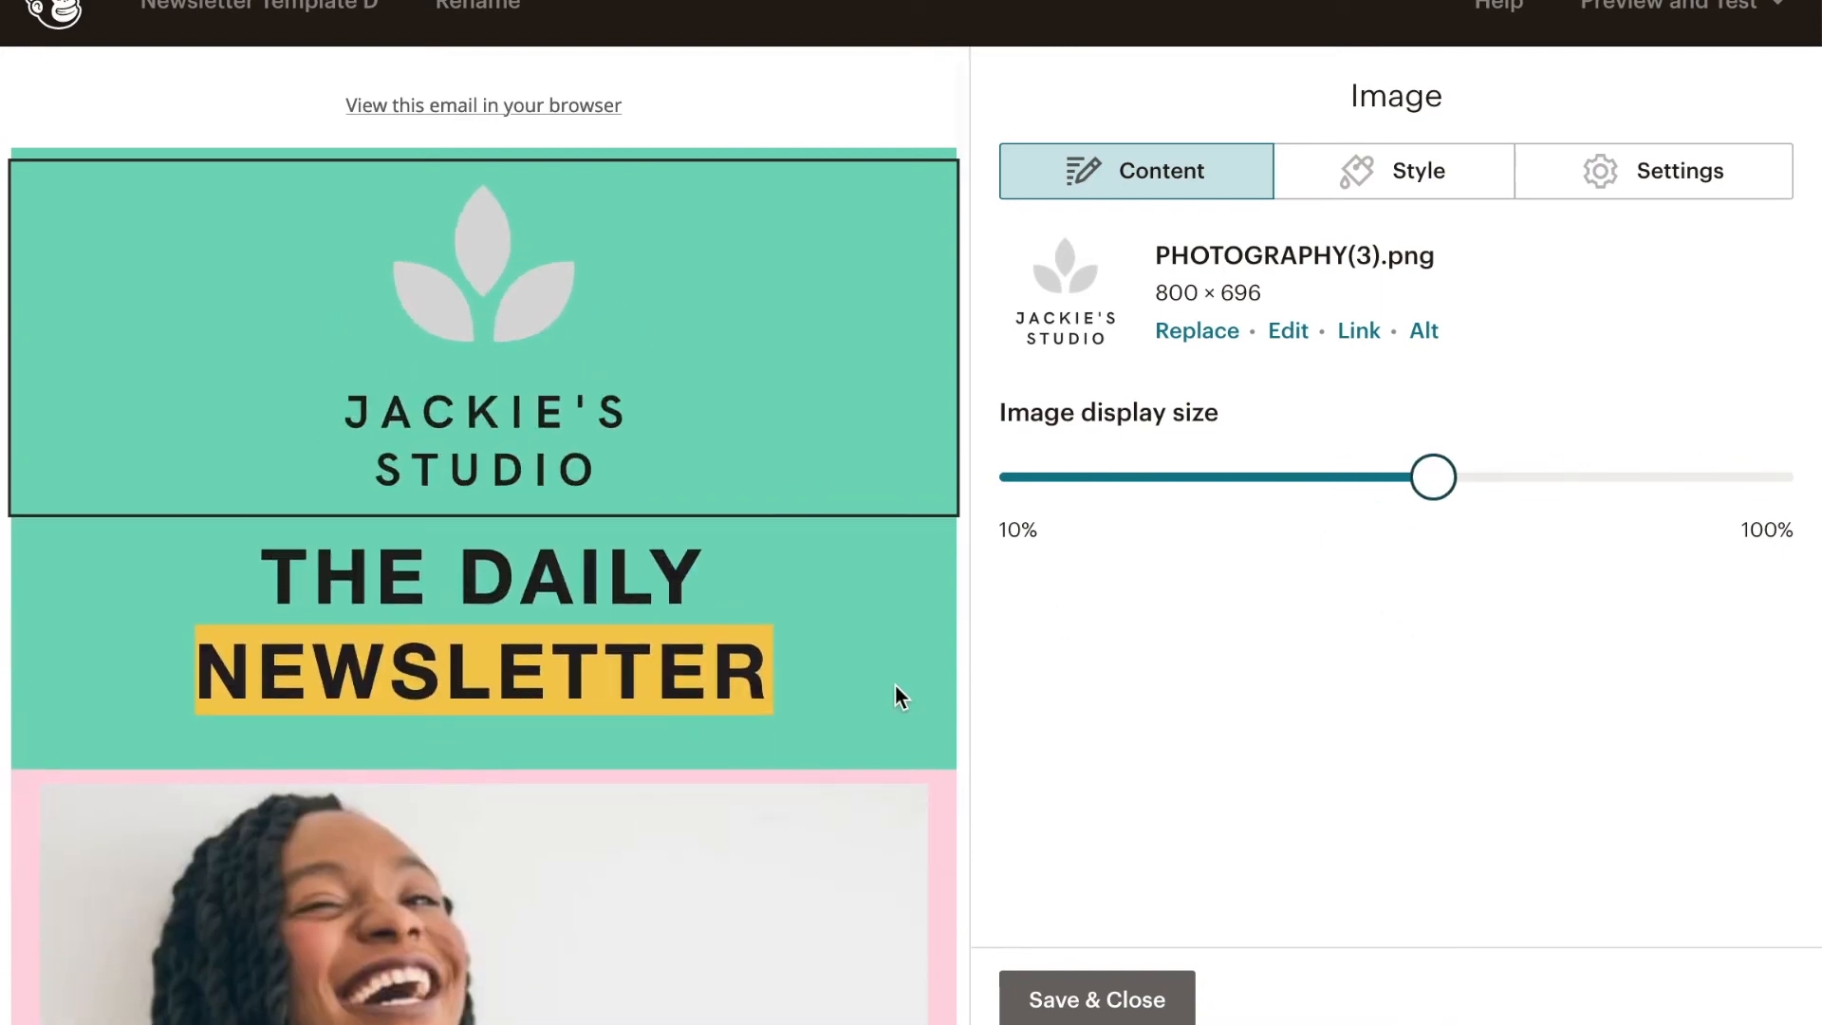
click(1049, 989)
- Change the header's background color to light grey #eeeeee in the template styles
scroll(952, 828, down, 2)
scroll(953, 825, up, 2)
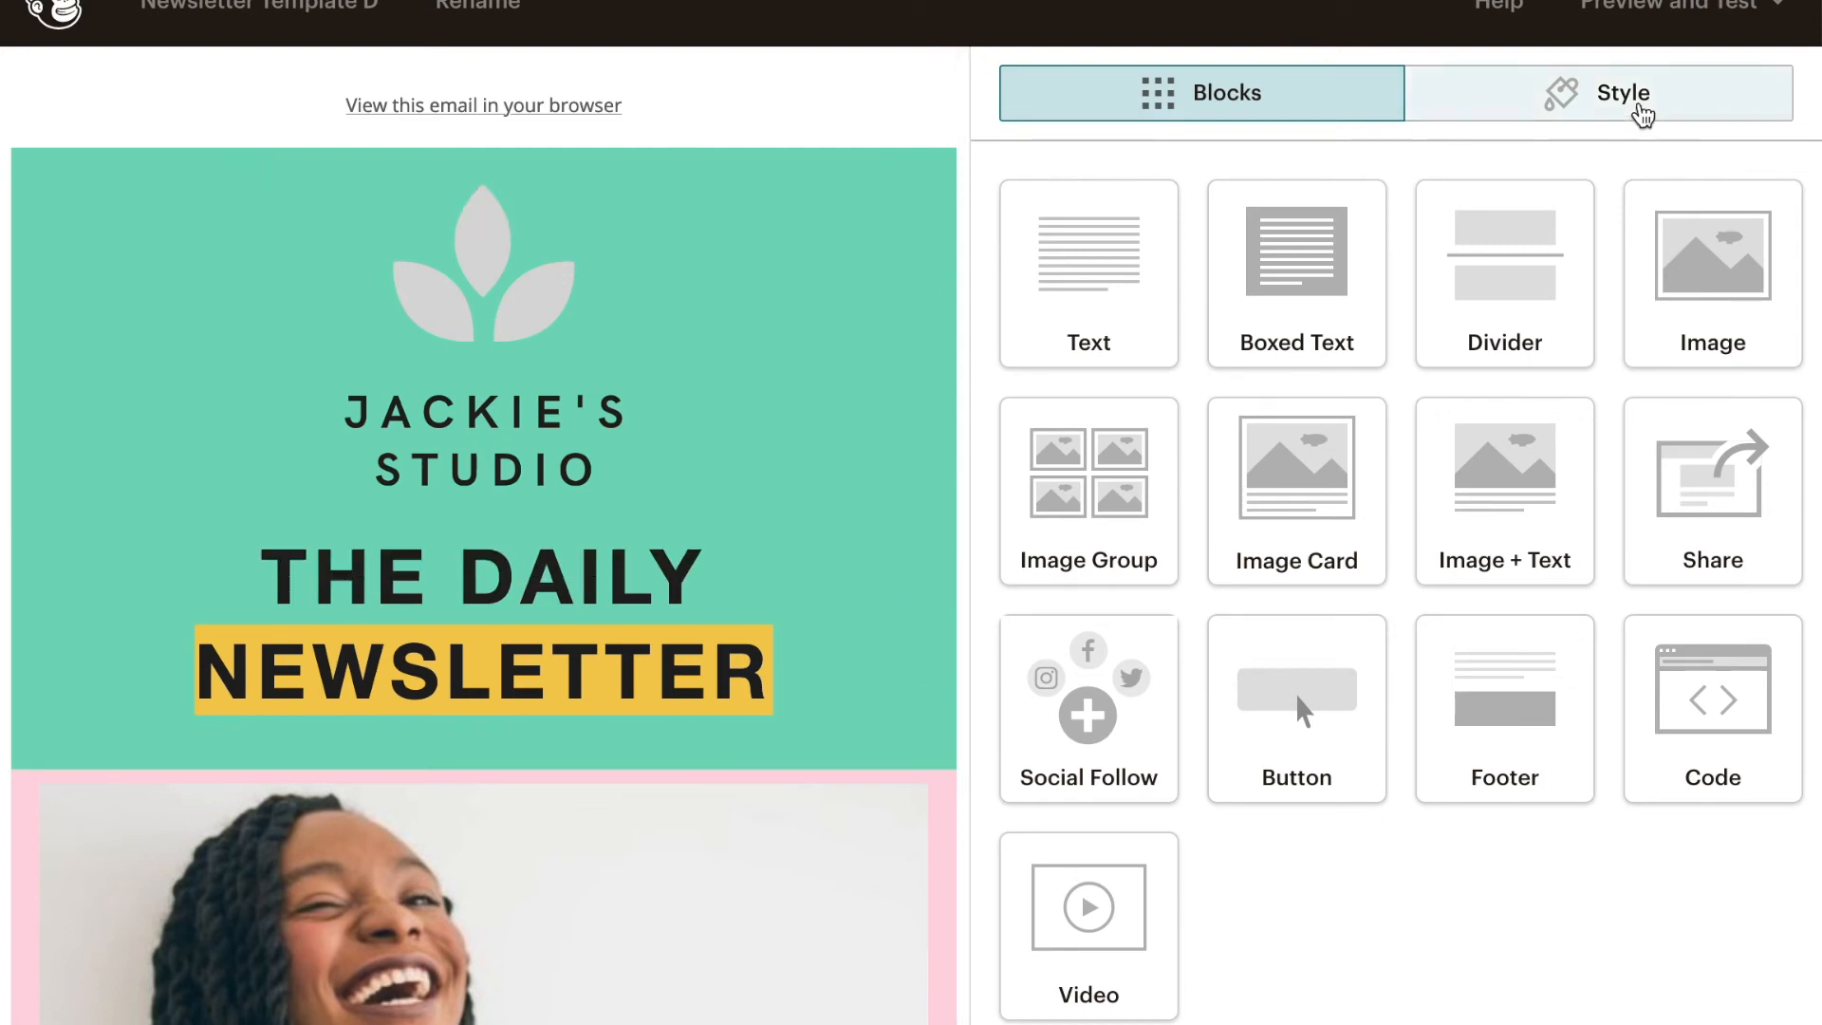
click(1600, 103)
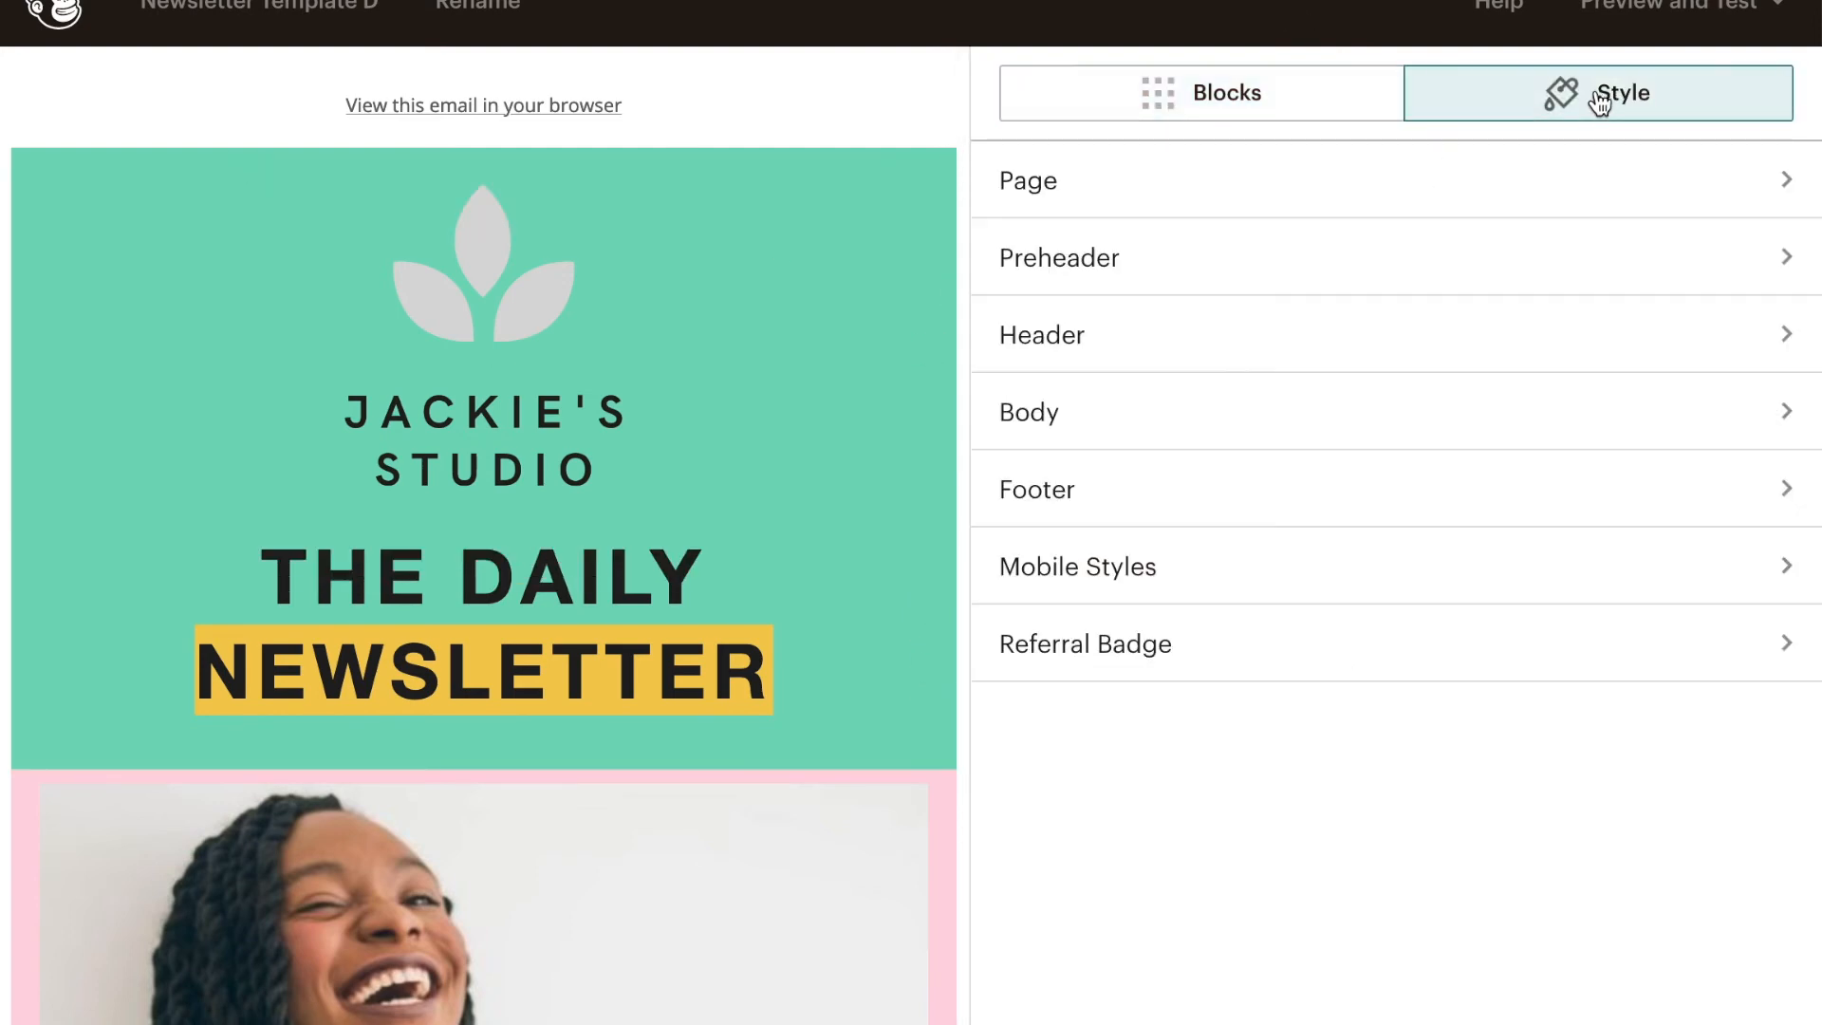
click(1248, 341)
click(1027, 333)
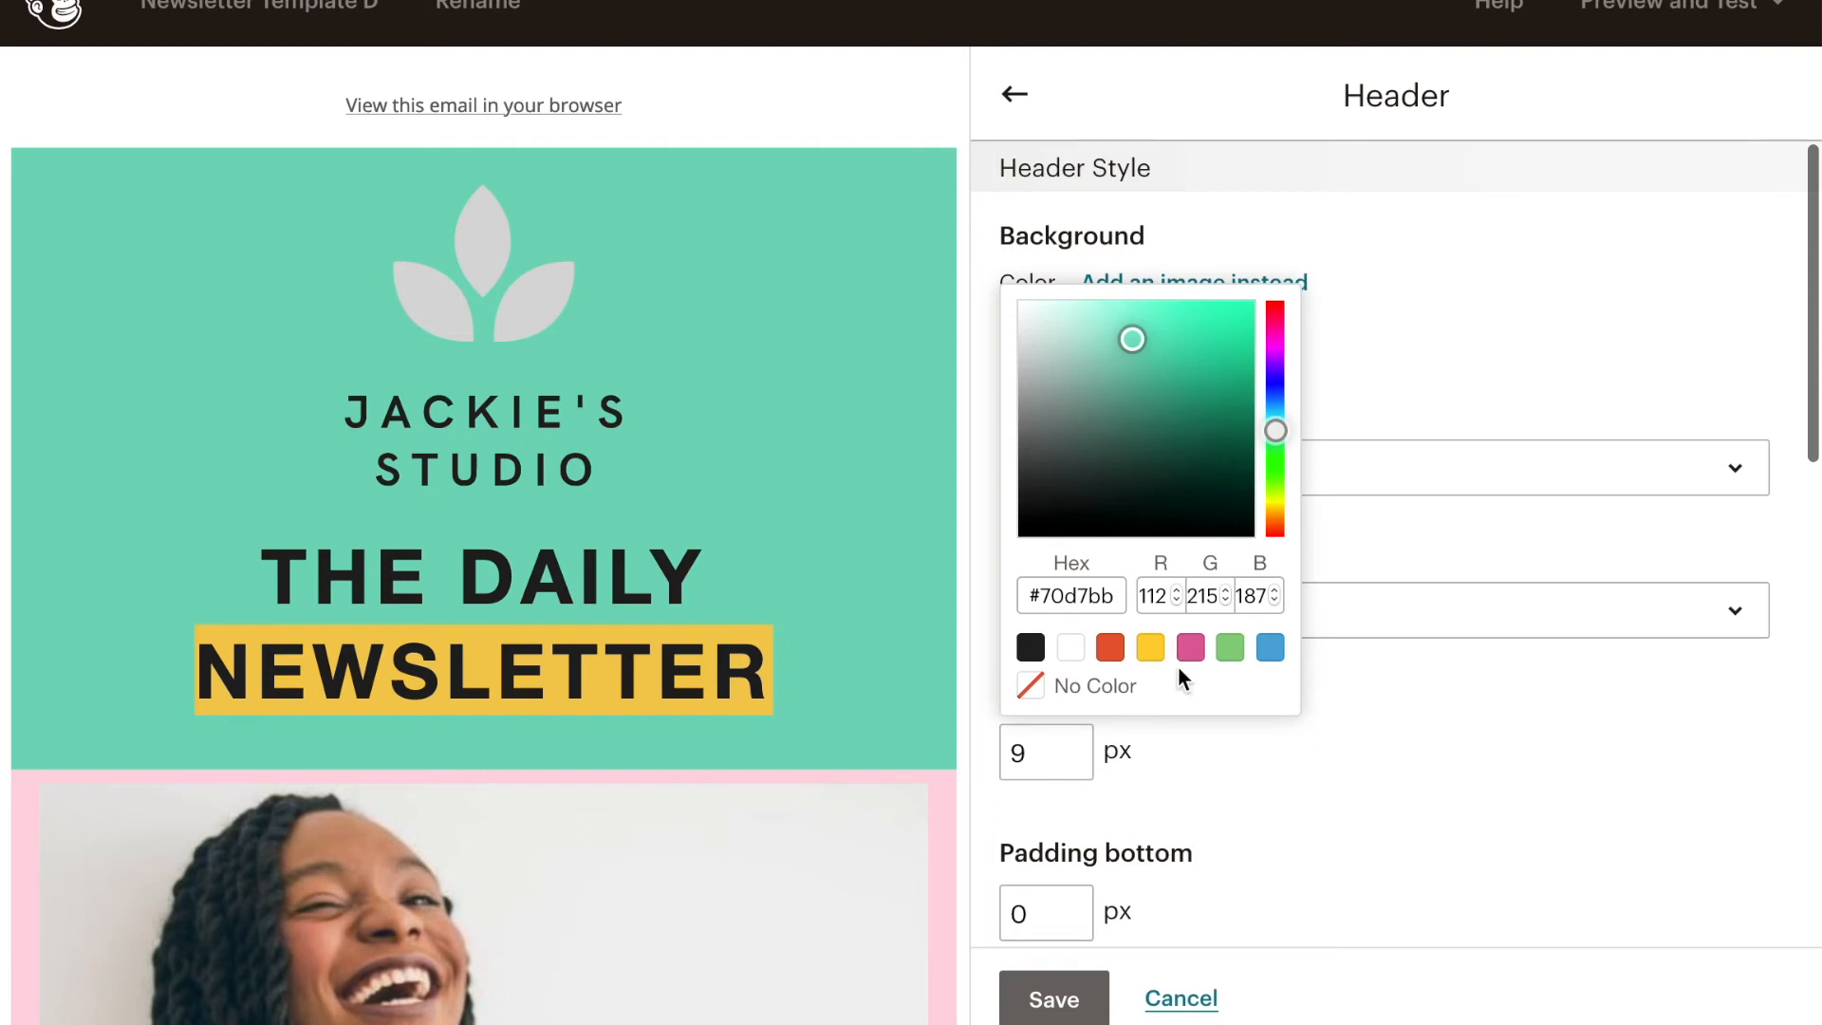
click(1077, 430)
click(1047, 340)
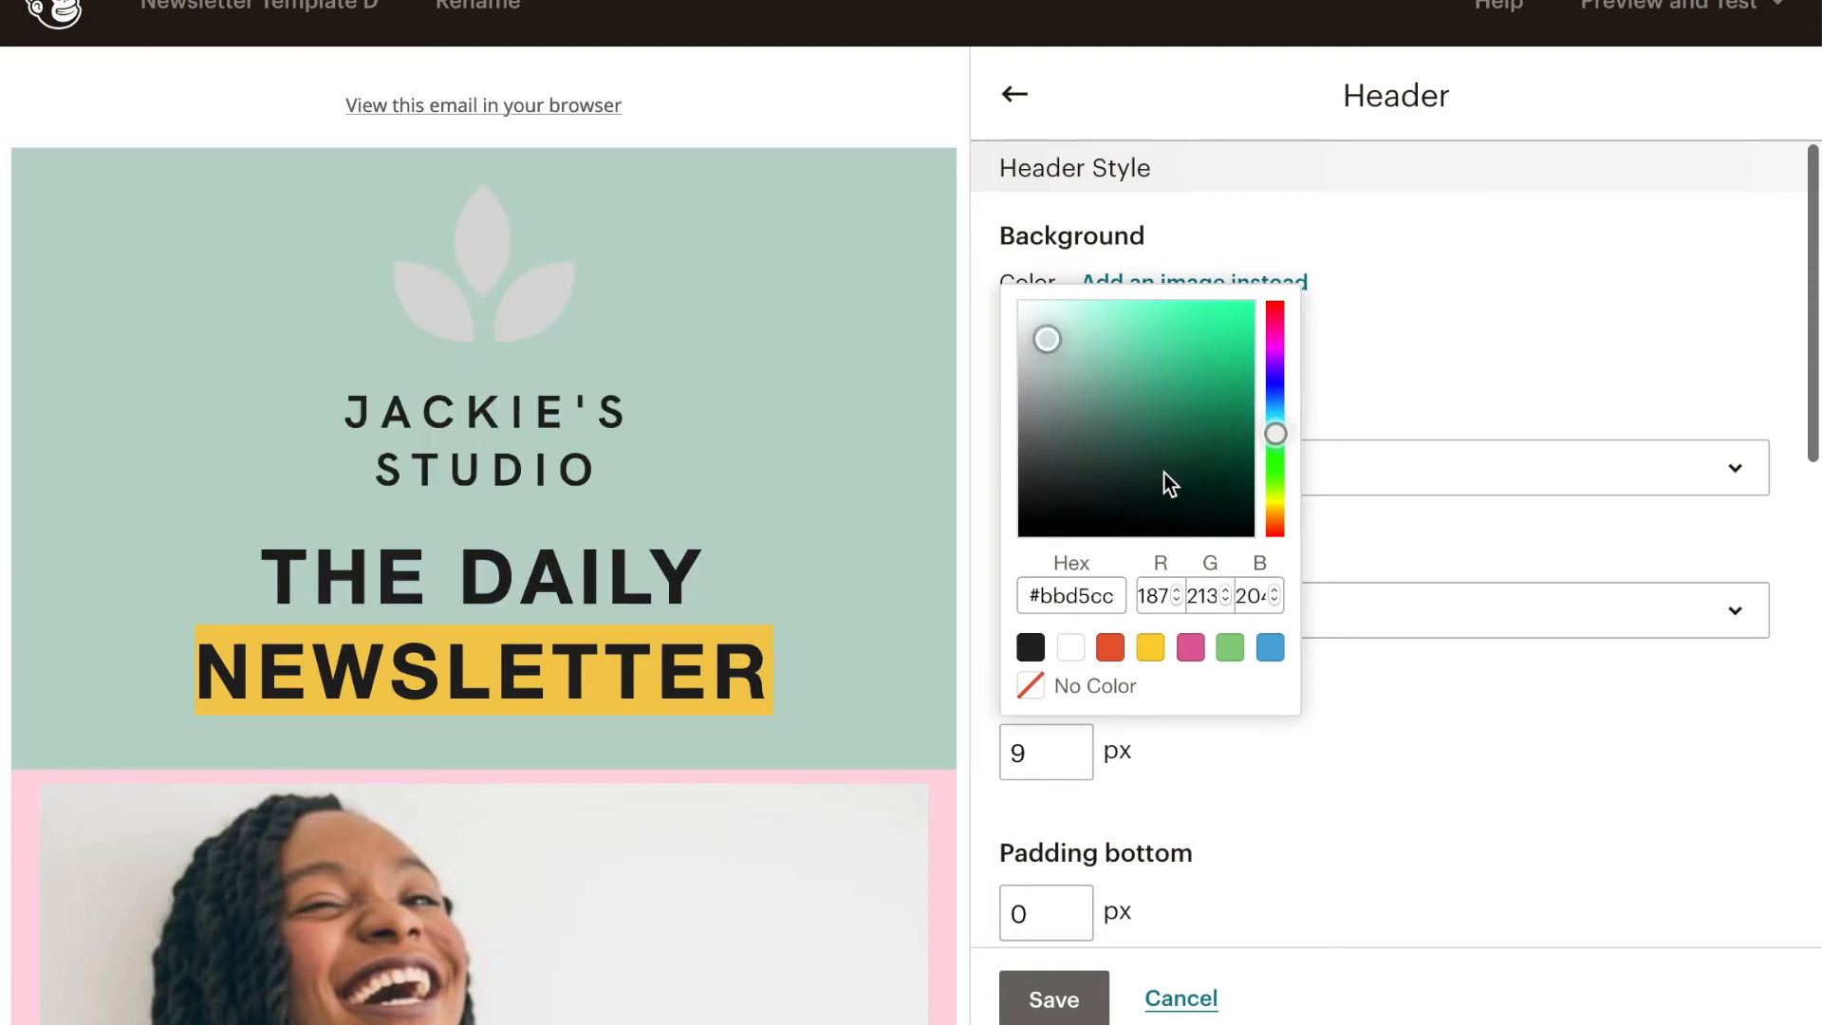
click(1132, 366)
click(1045, 303)
click(1330, 814)
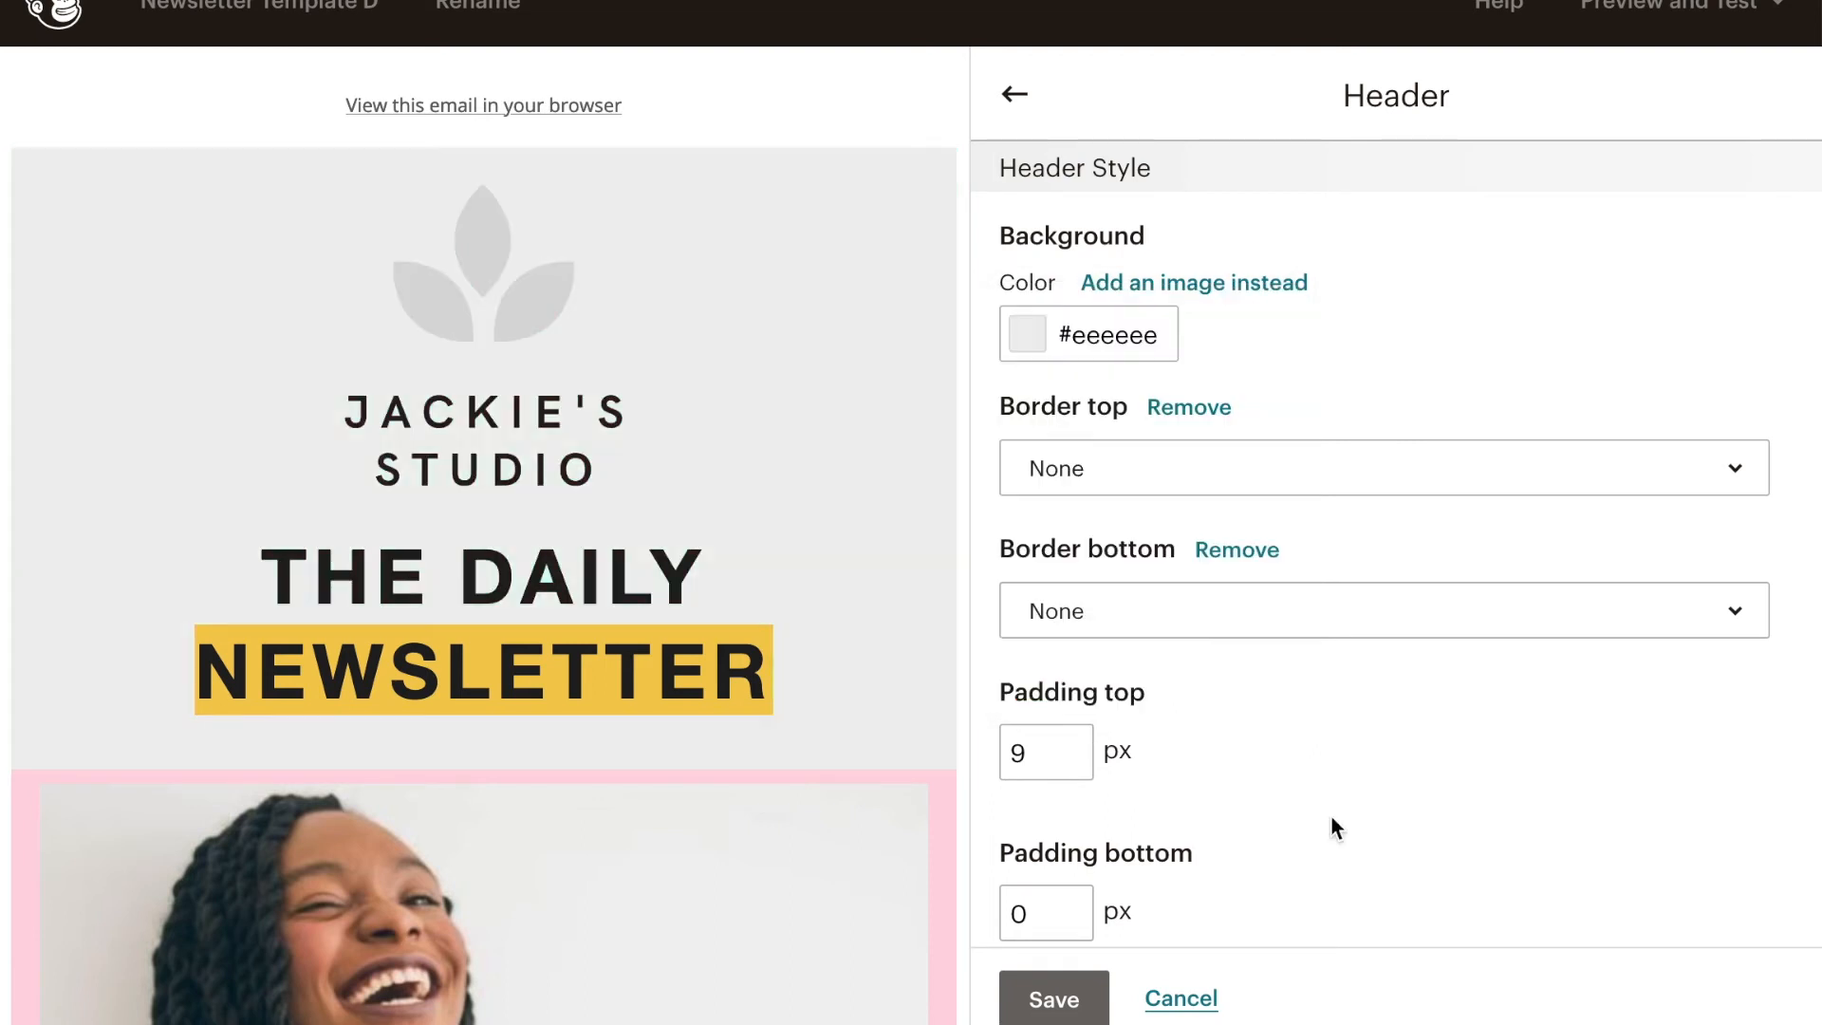
- Set the highlight color behind the word NEWSLETTER in the title text block to light grey
click(668, 662)
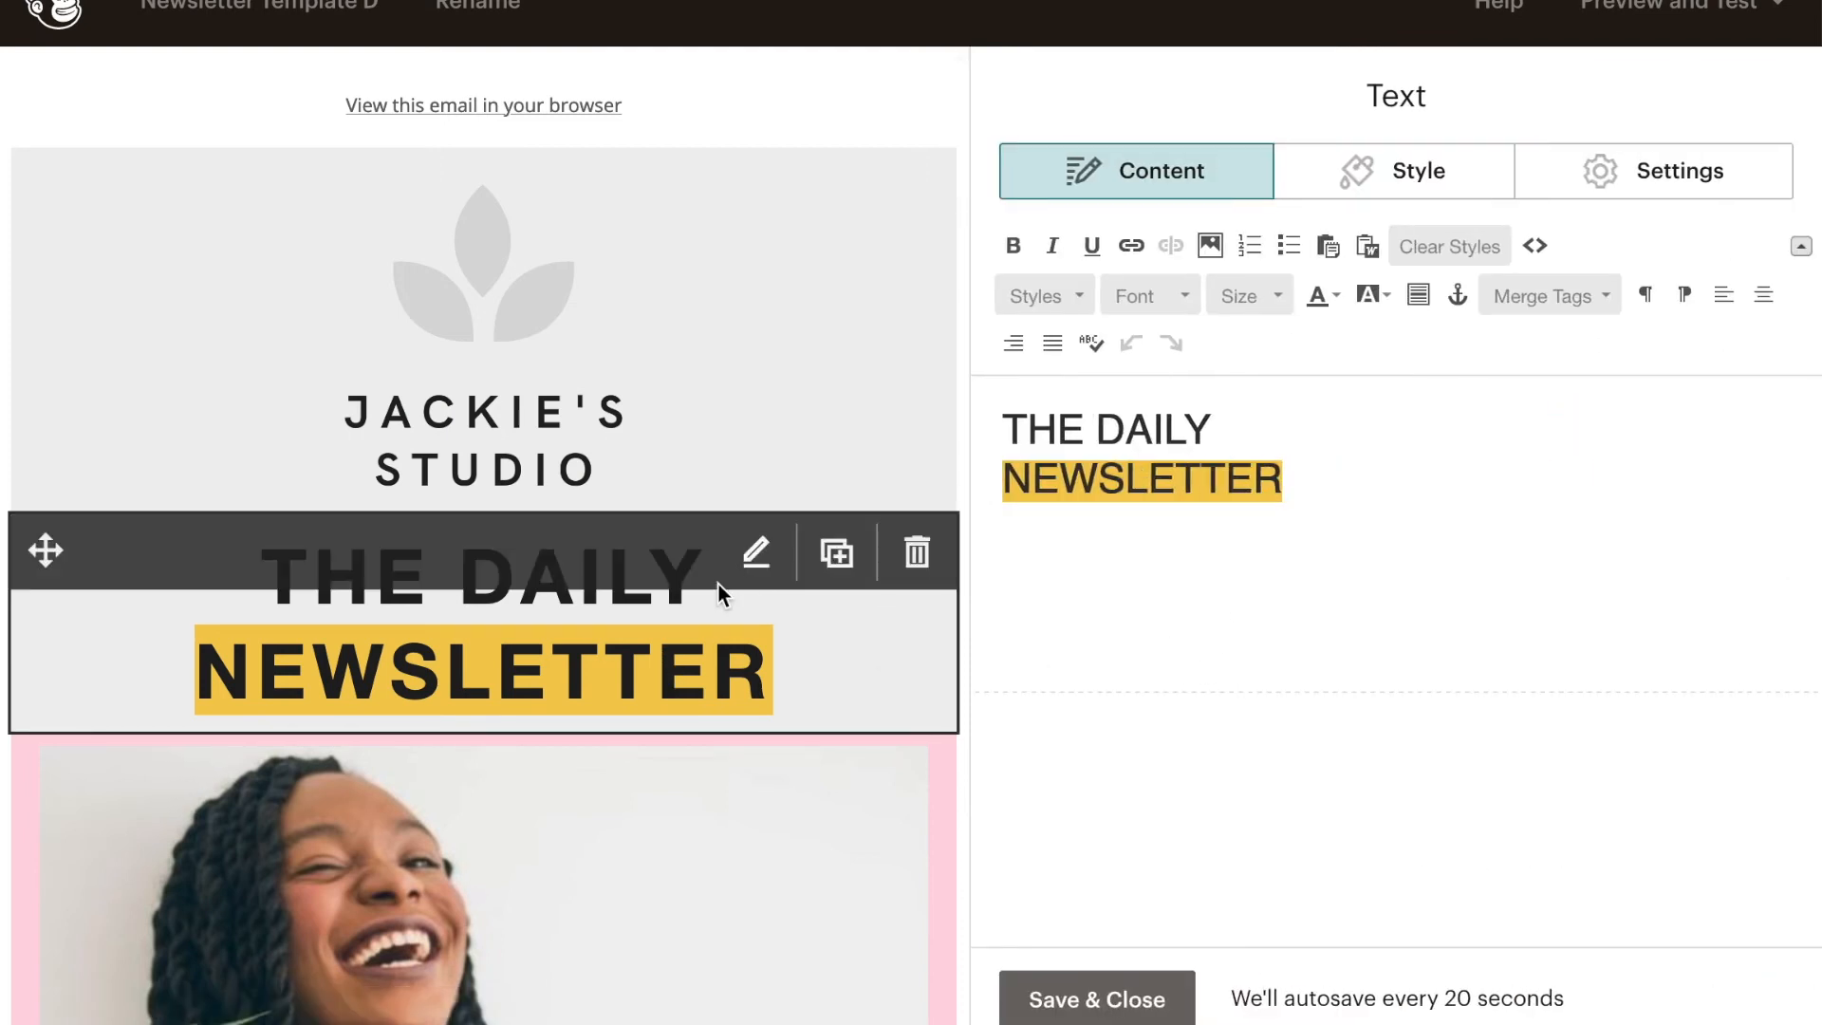
scroll(740, 608, down, 1)
drag(1281, 485, 999, 500)
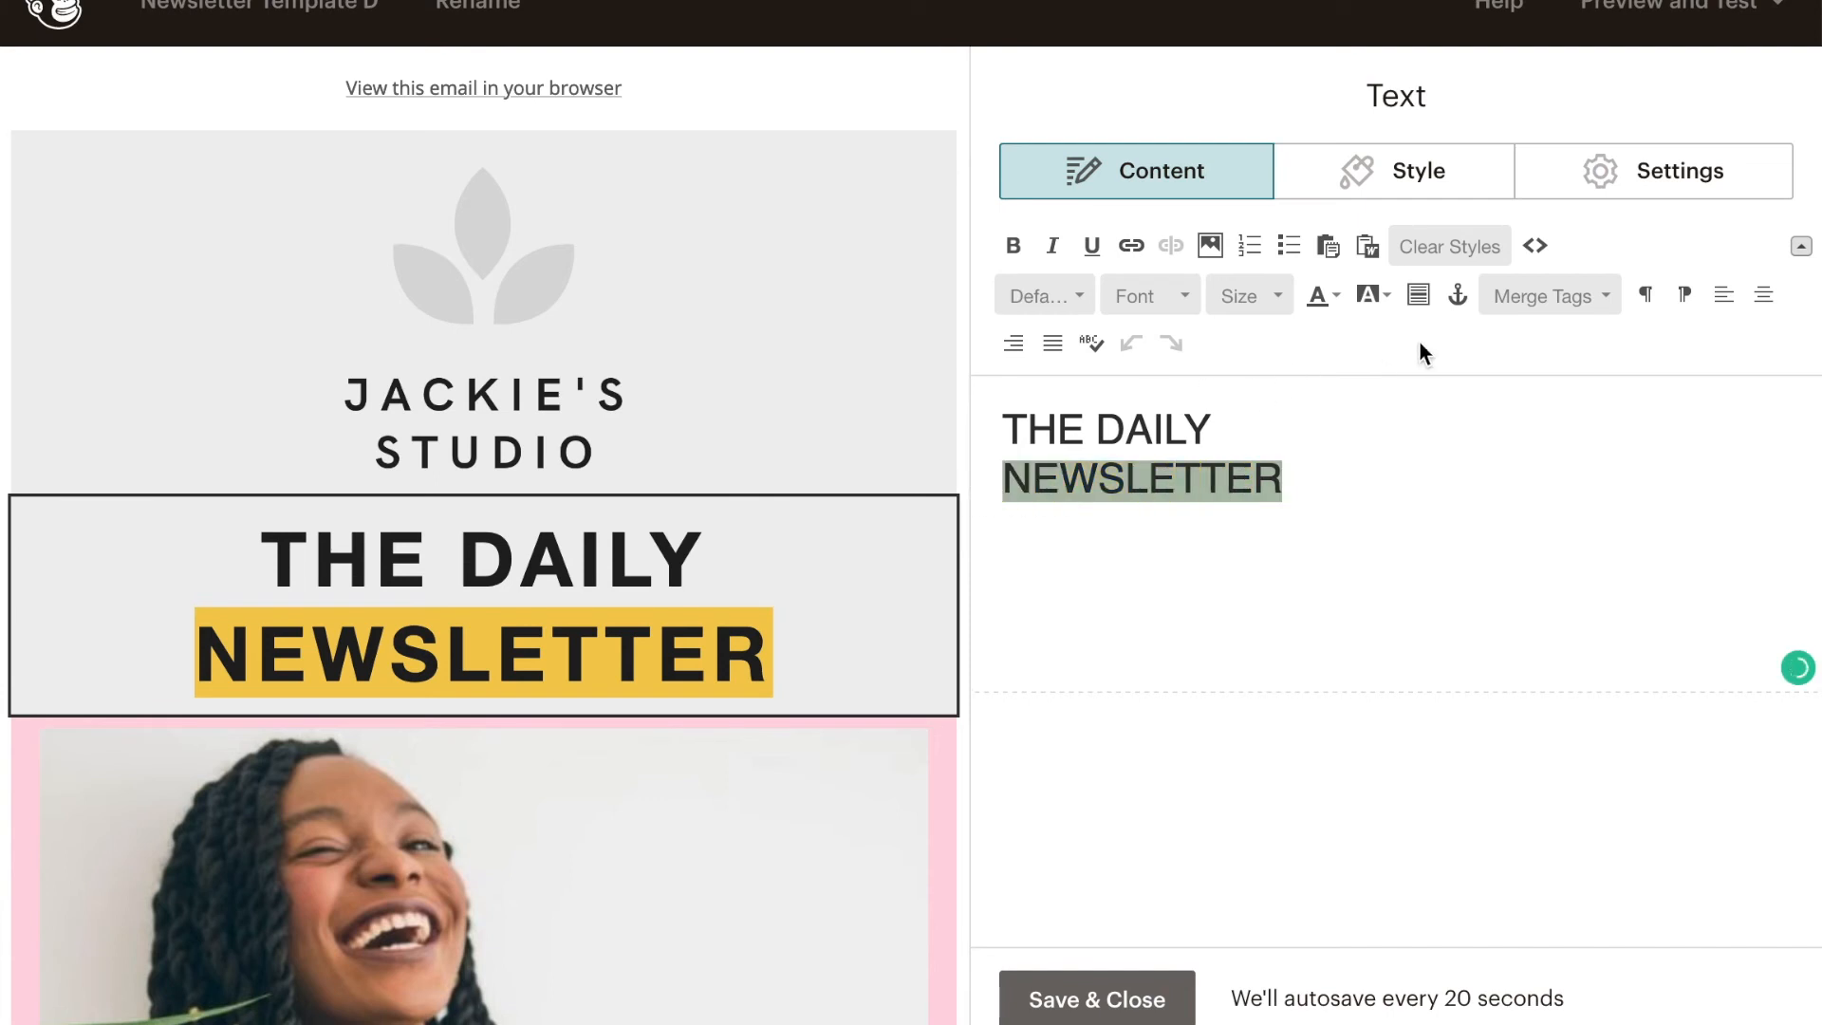
click(1387, 292)
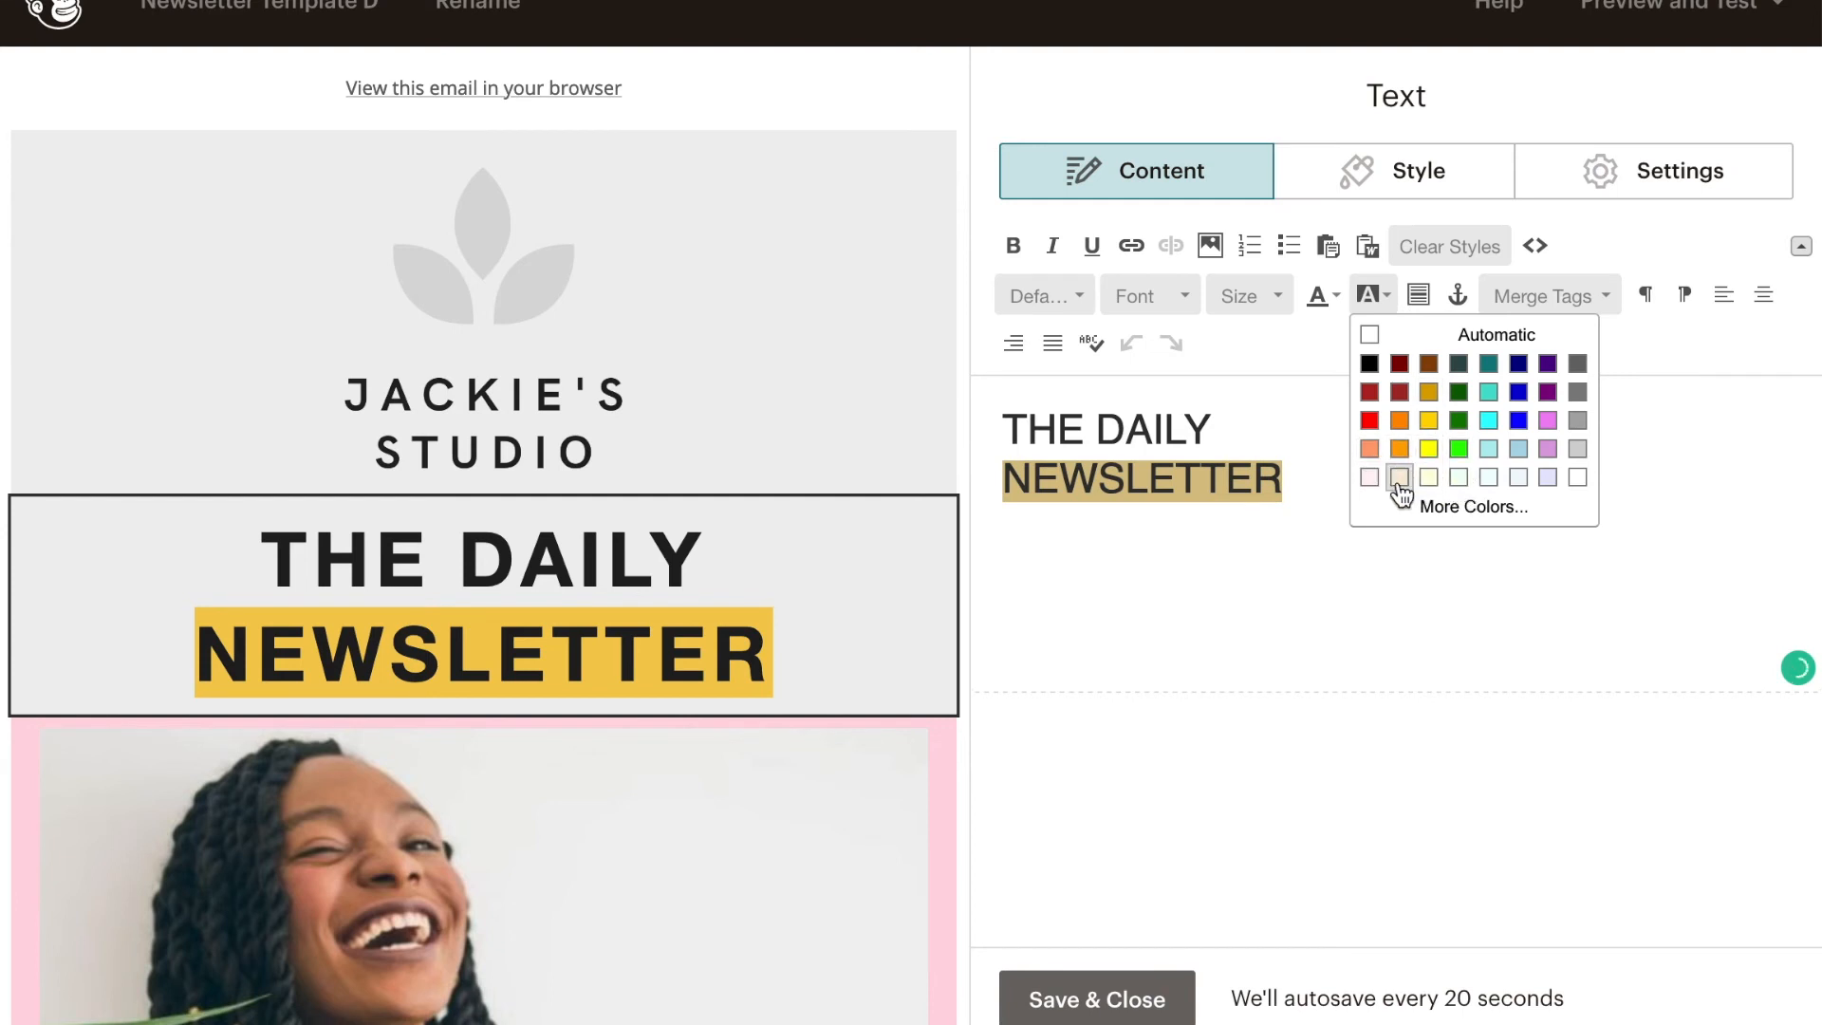
click(1399, 477)
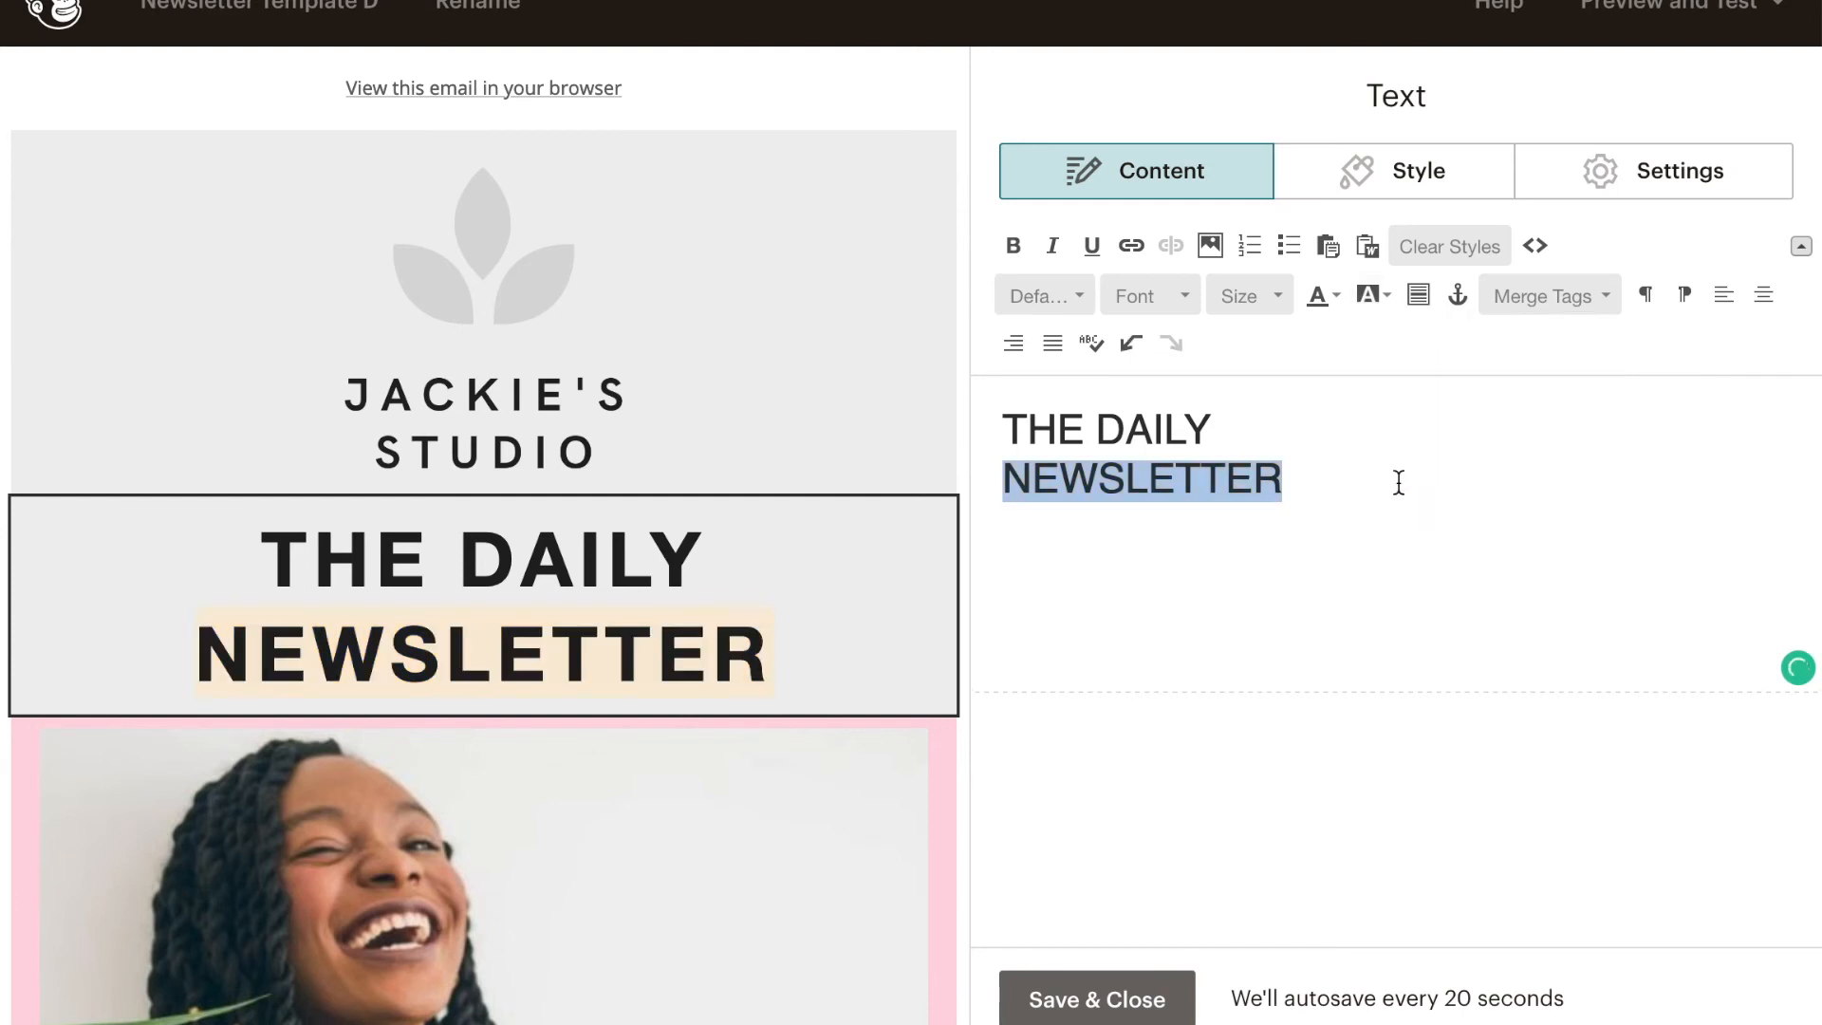
click(1389, 296)
click(1577, 448)
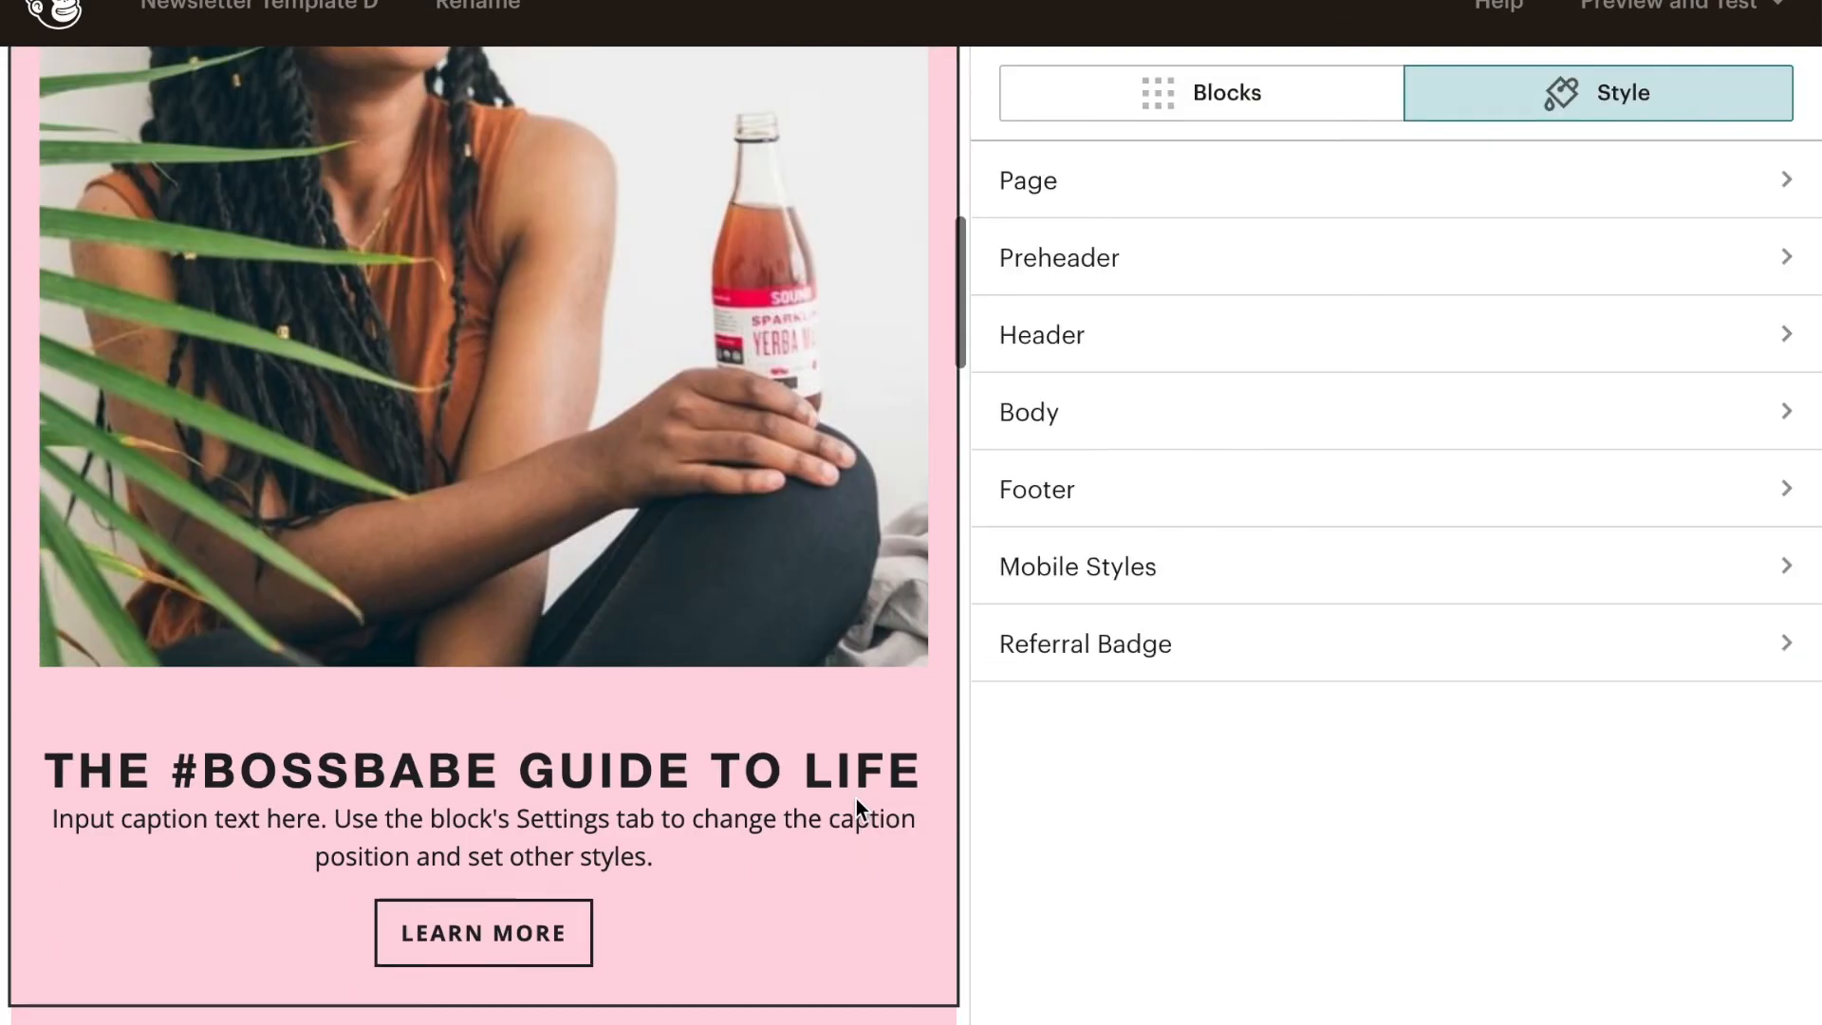
- Replace the photo above THE #BOSSBABE GUIDE TO LIFE with the smiling woman portrait from My Files, and look over the block's text
scroll(855, 798, down, 2)
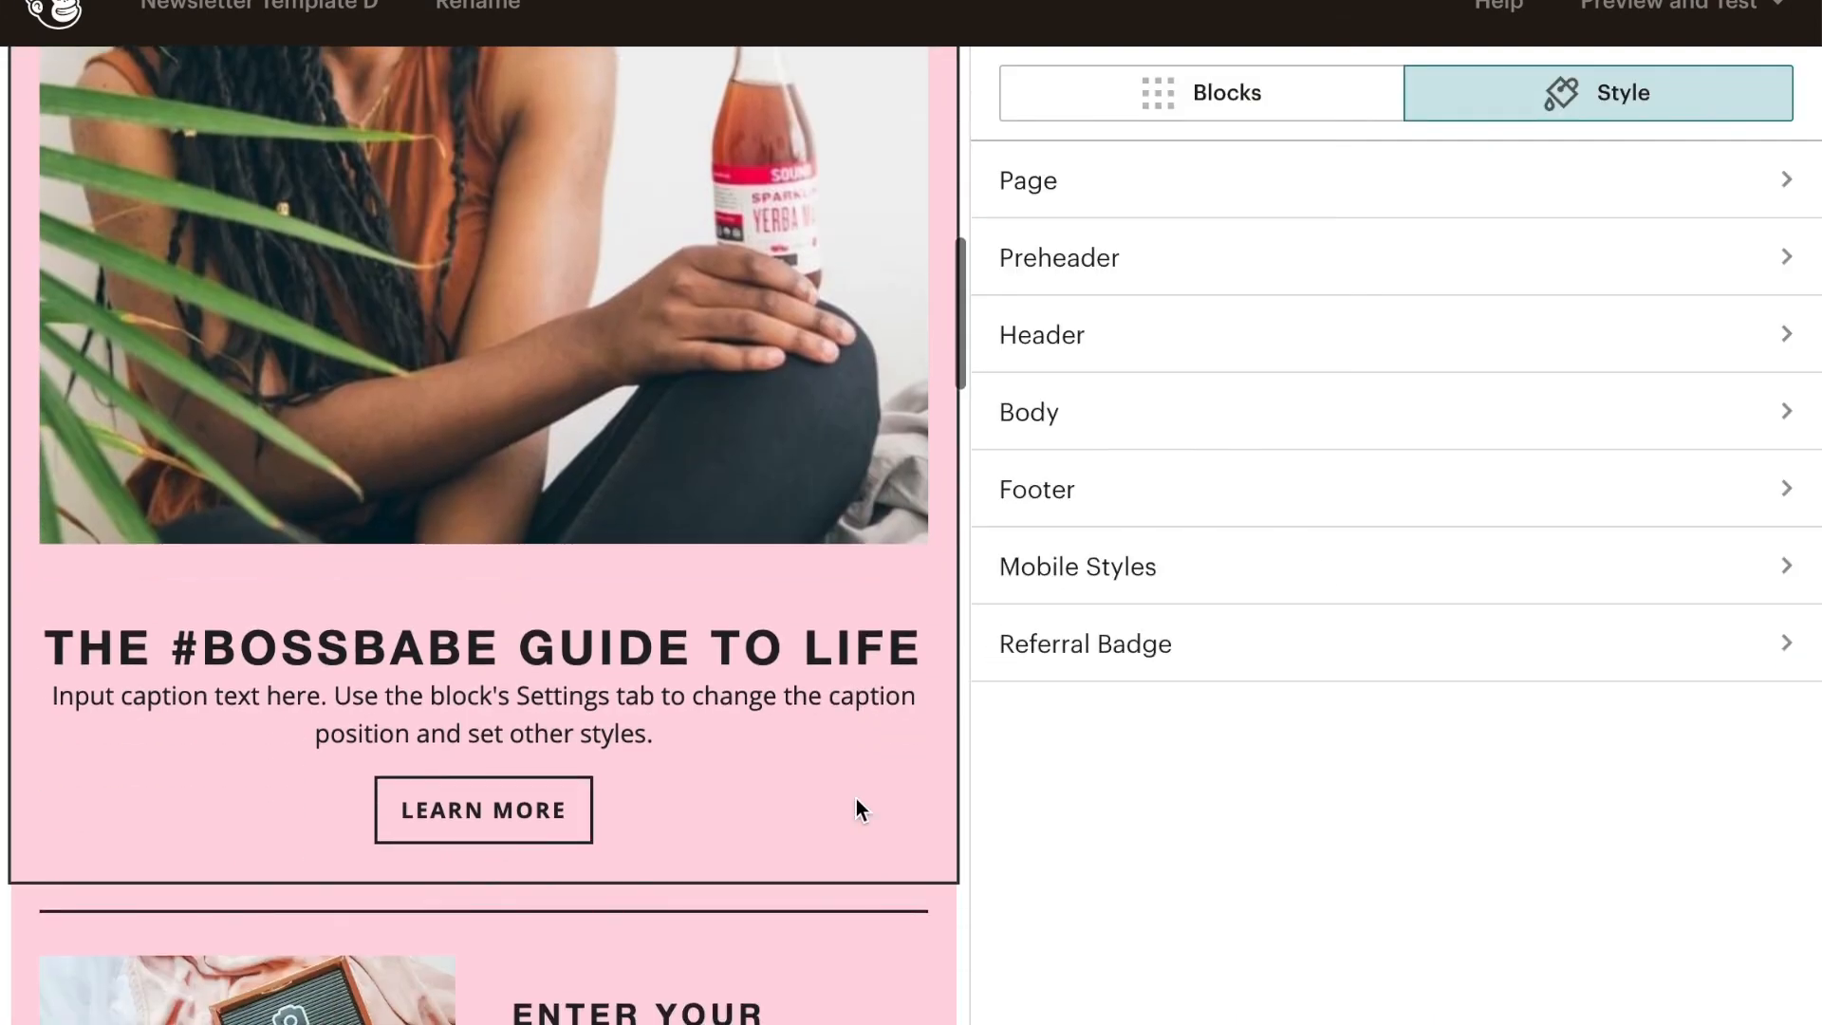
scroll(743, 669, up, 3)
click(664, 578)
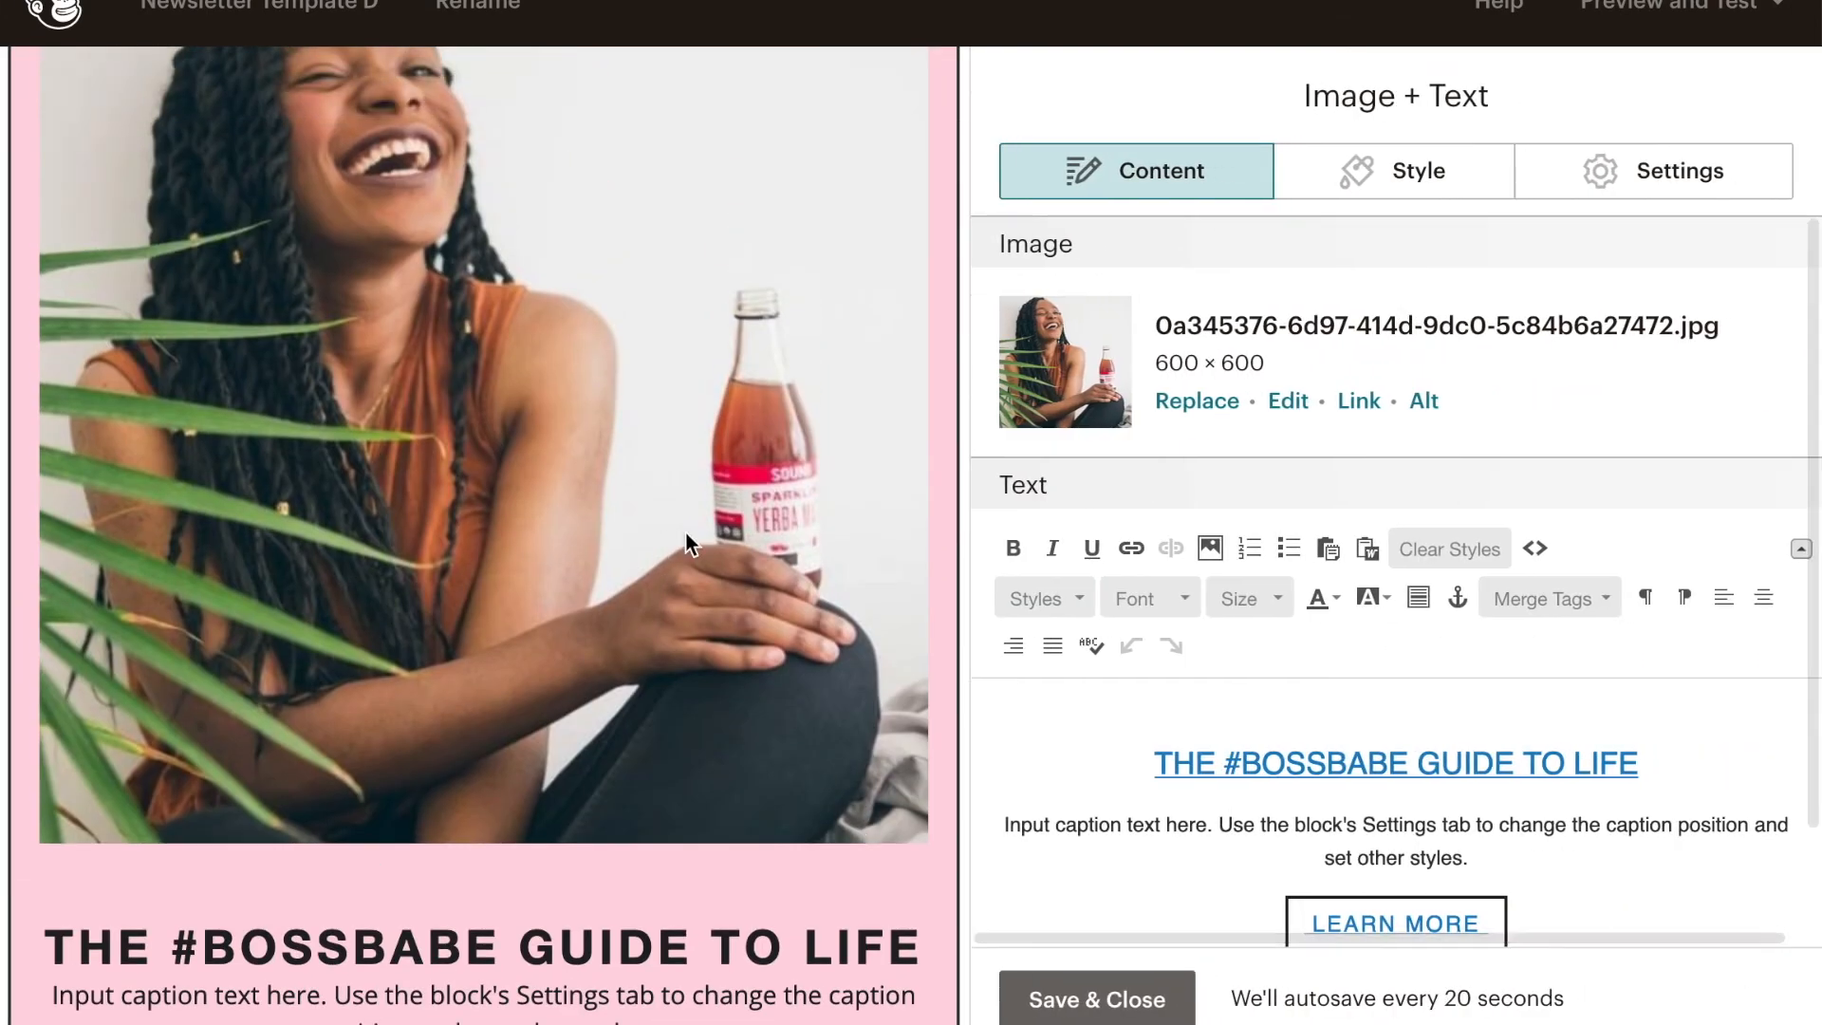
scroll(708, 486, down, 3)
scroll(707, 486, up, 3)
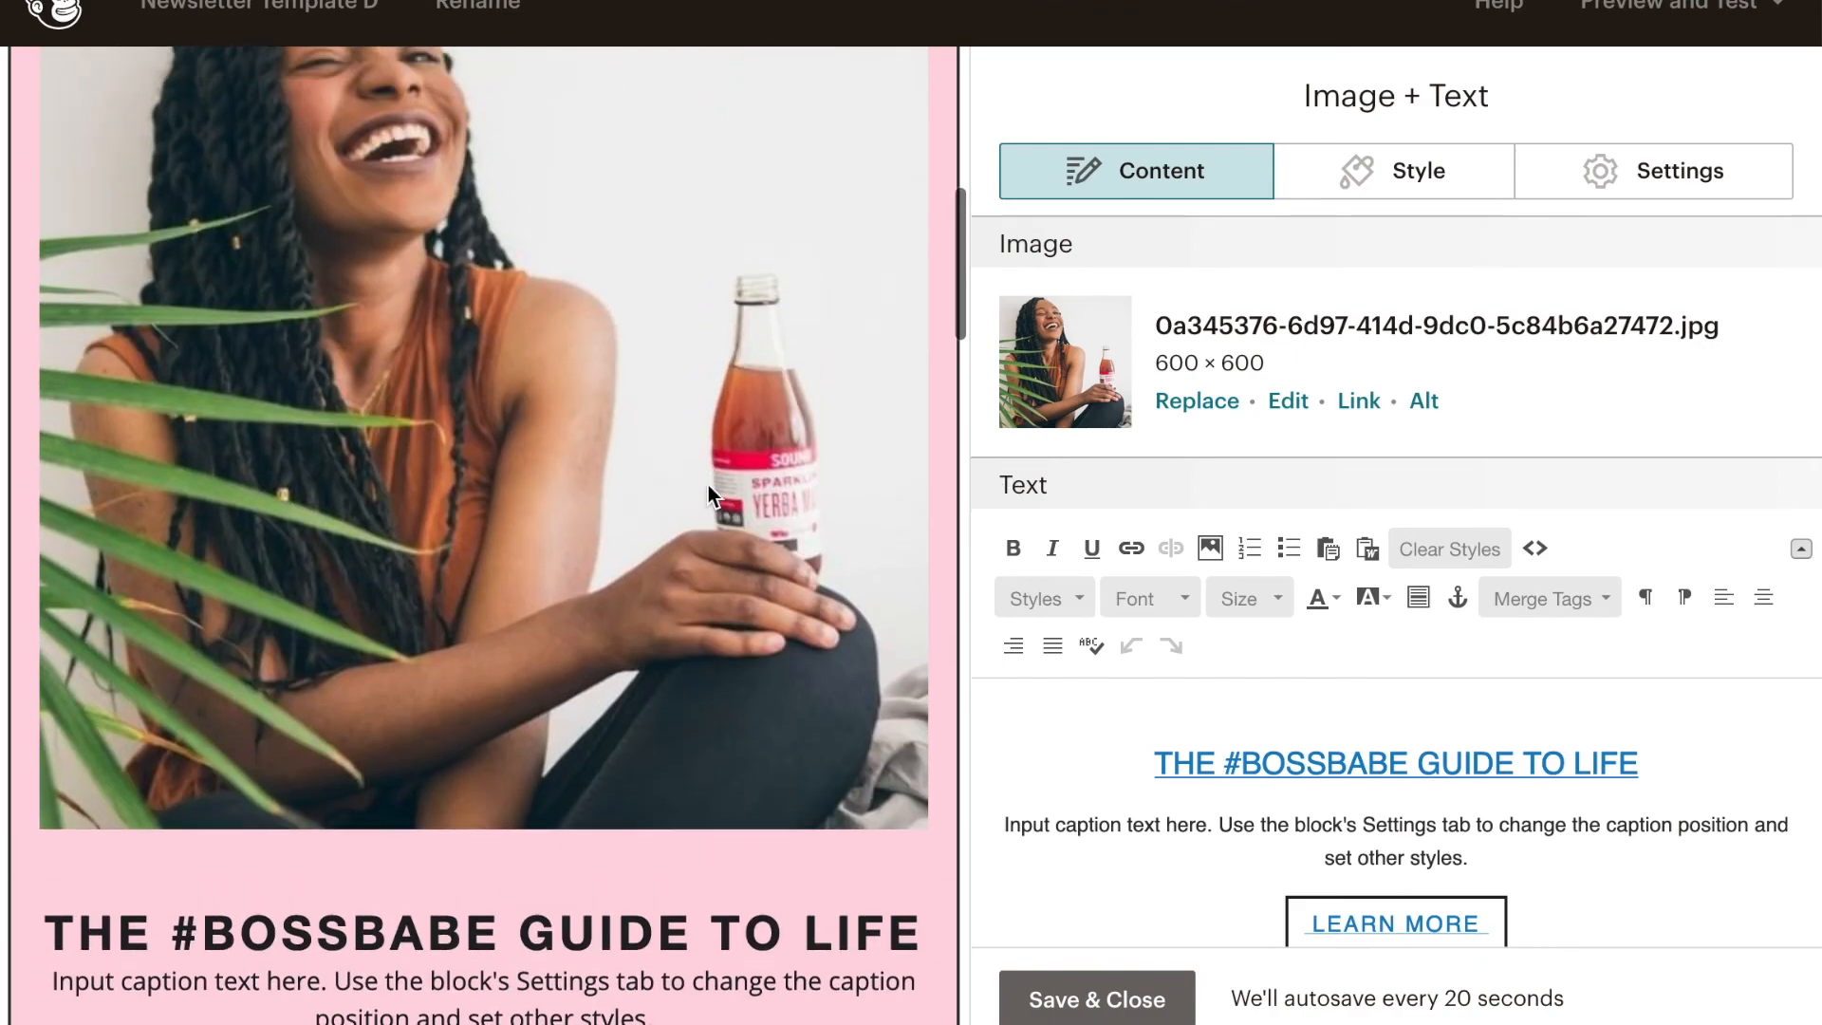
click(1195, 403)
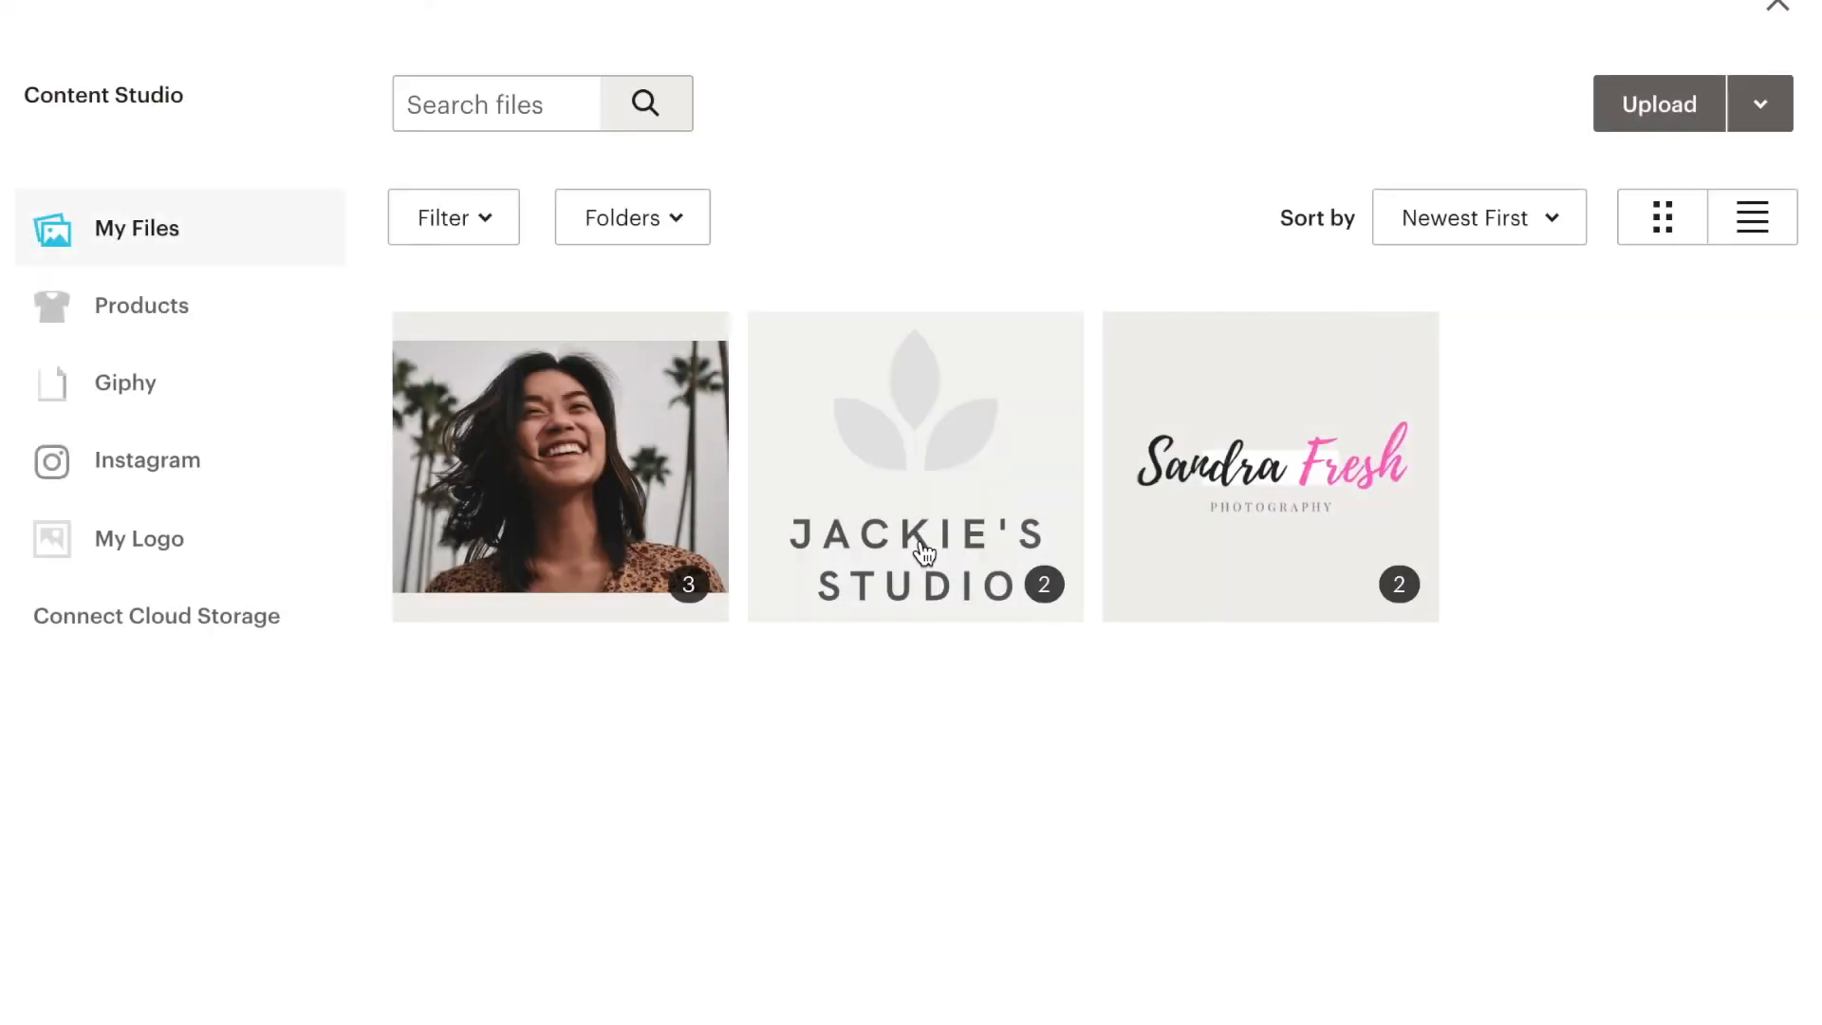
click(592, 484)
click(1732, 104)
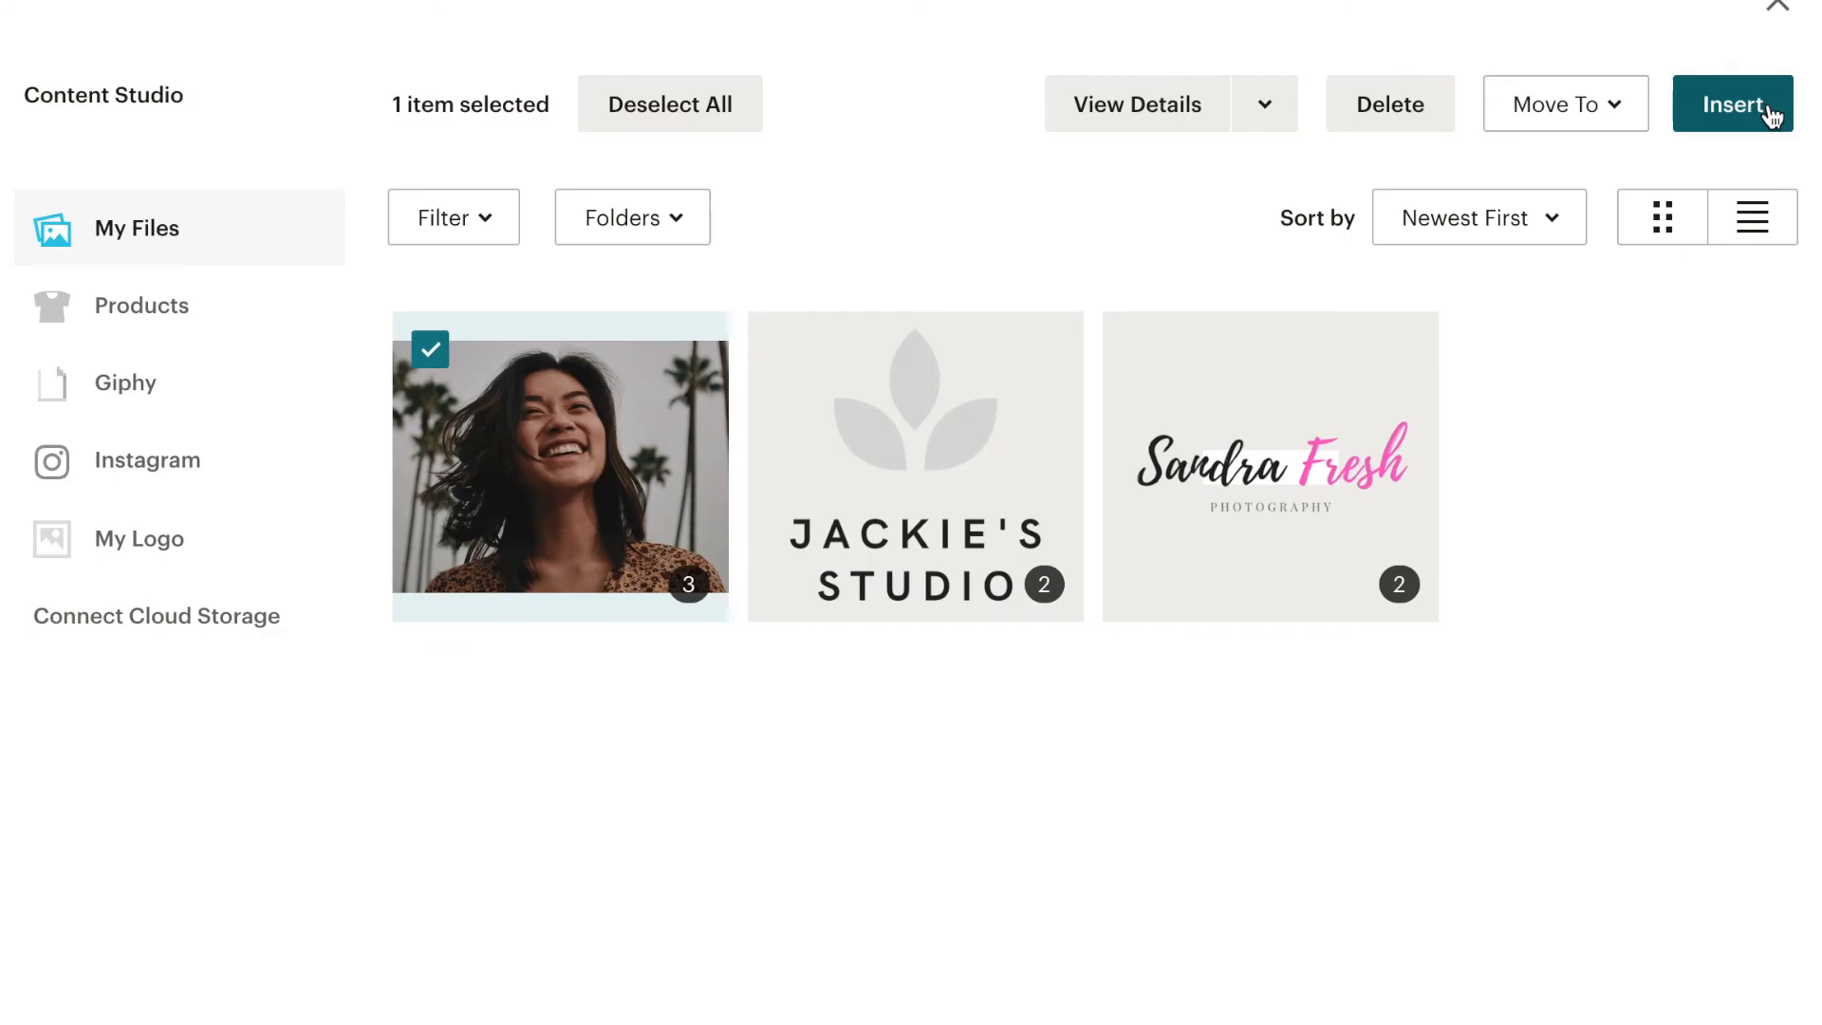
scroll(785, 697, down, 5)
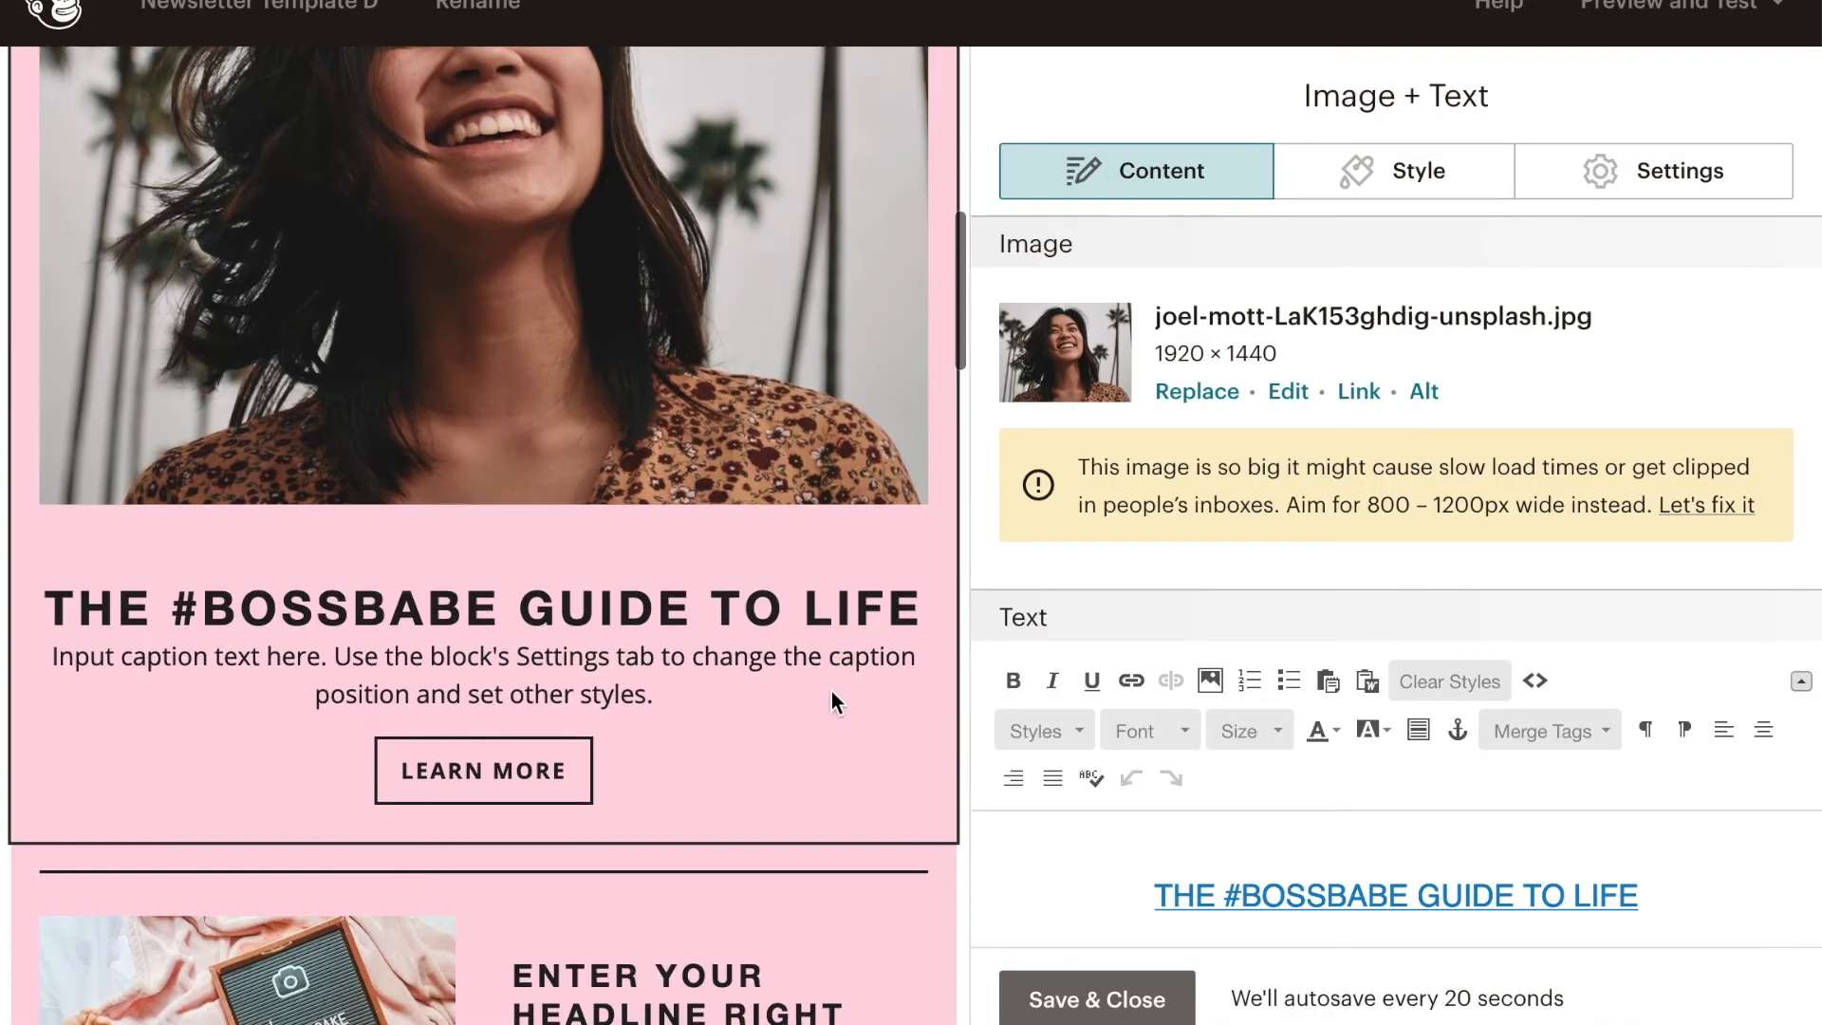
scroll(1249, 827, down, 3)
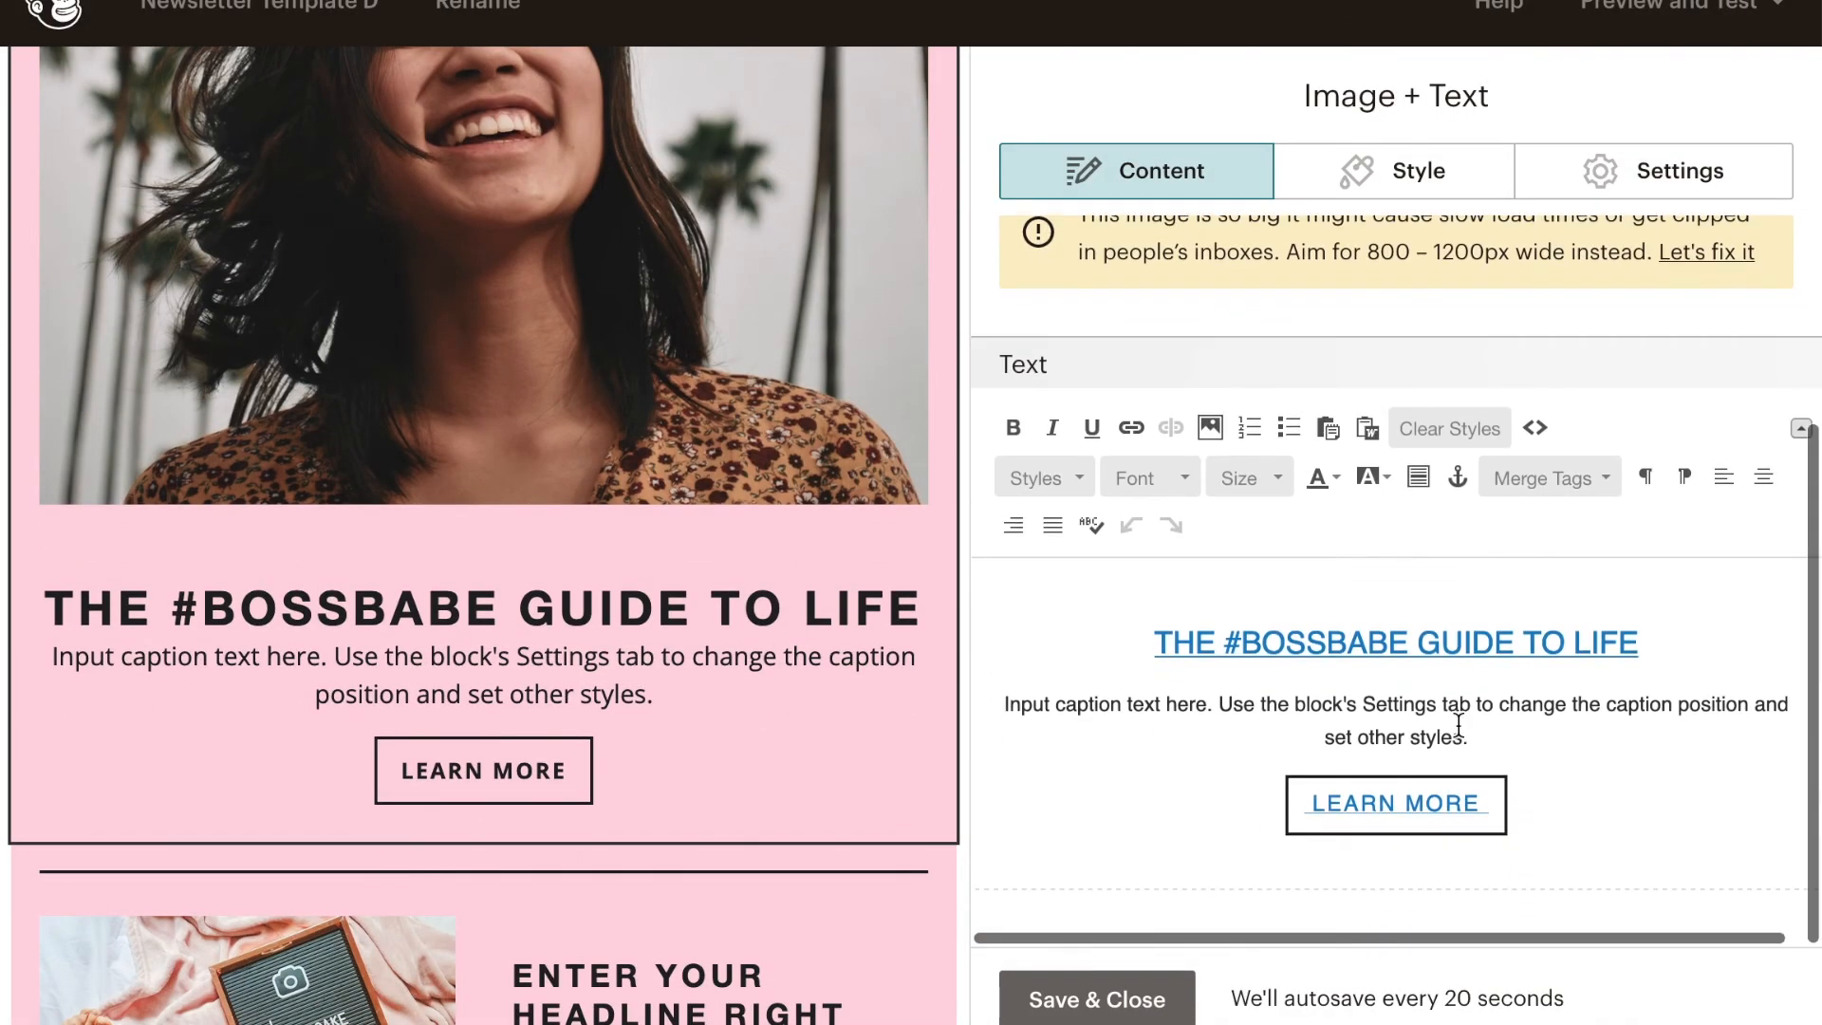
scroll(799, 818, down, 8)
scroll(797, 804, up, 5)
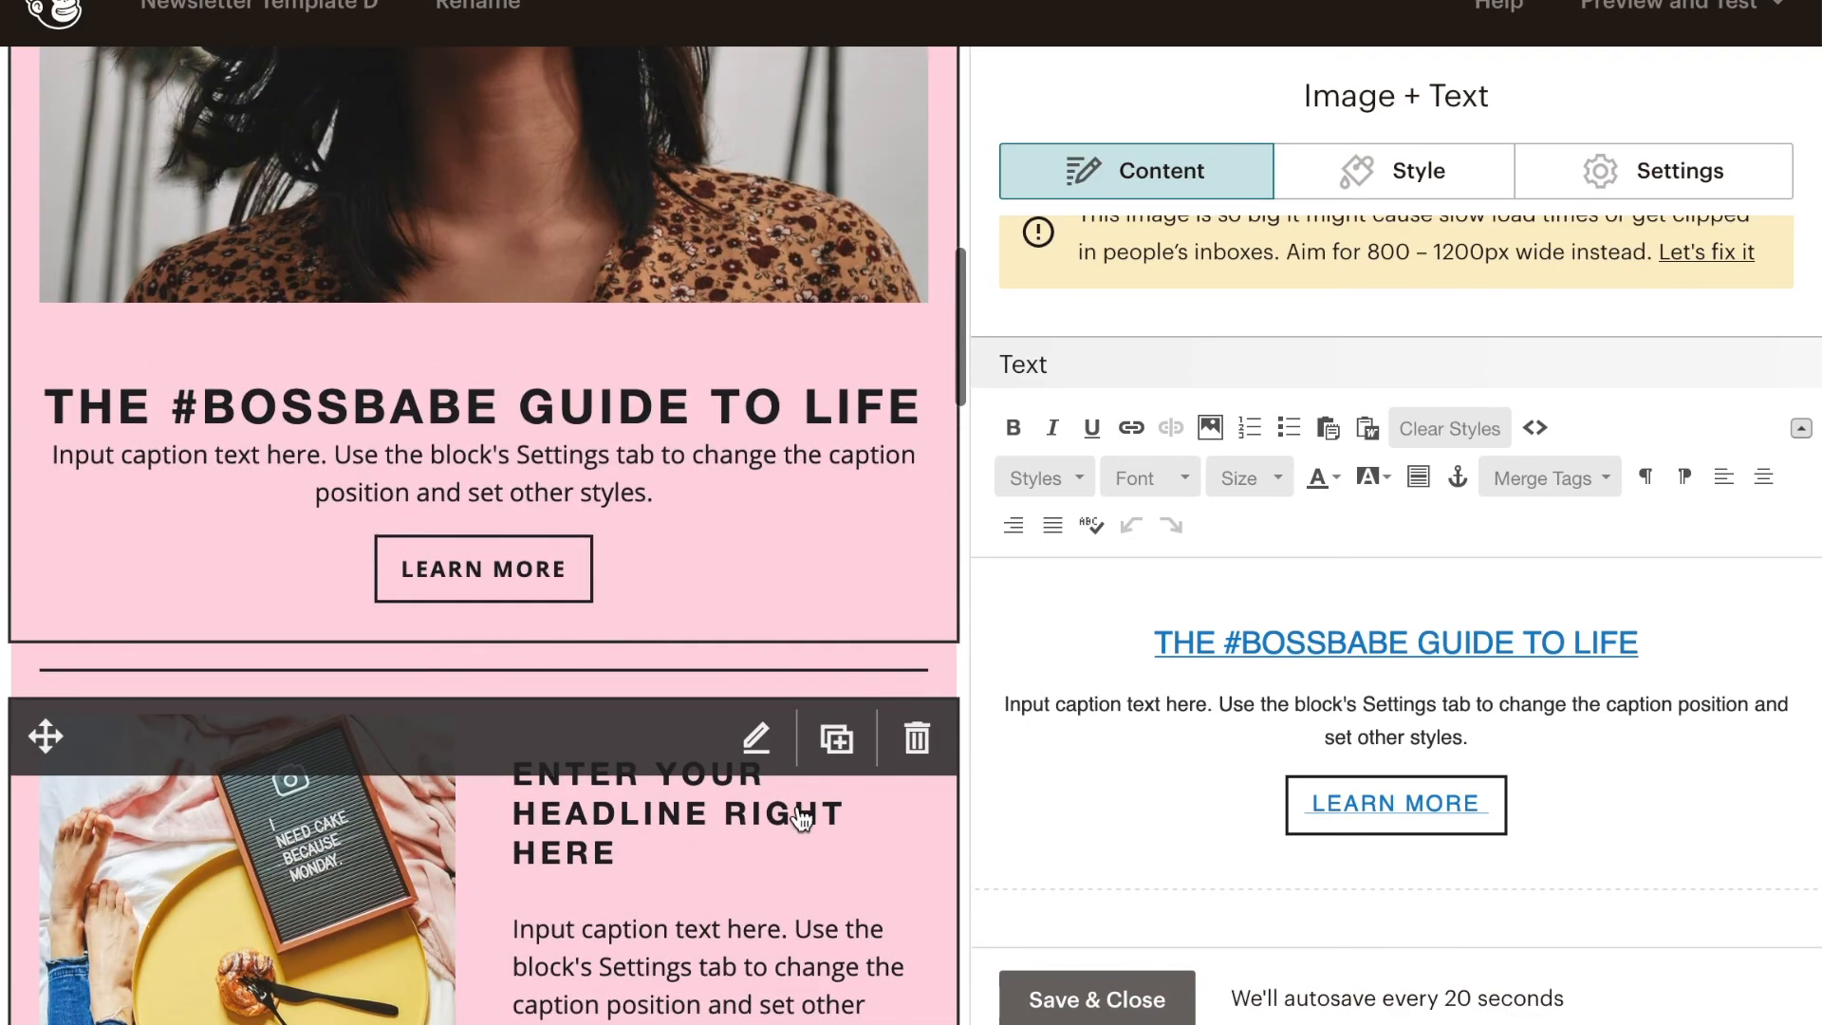
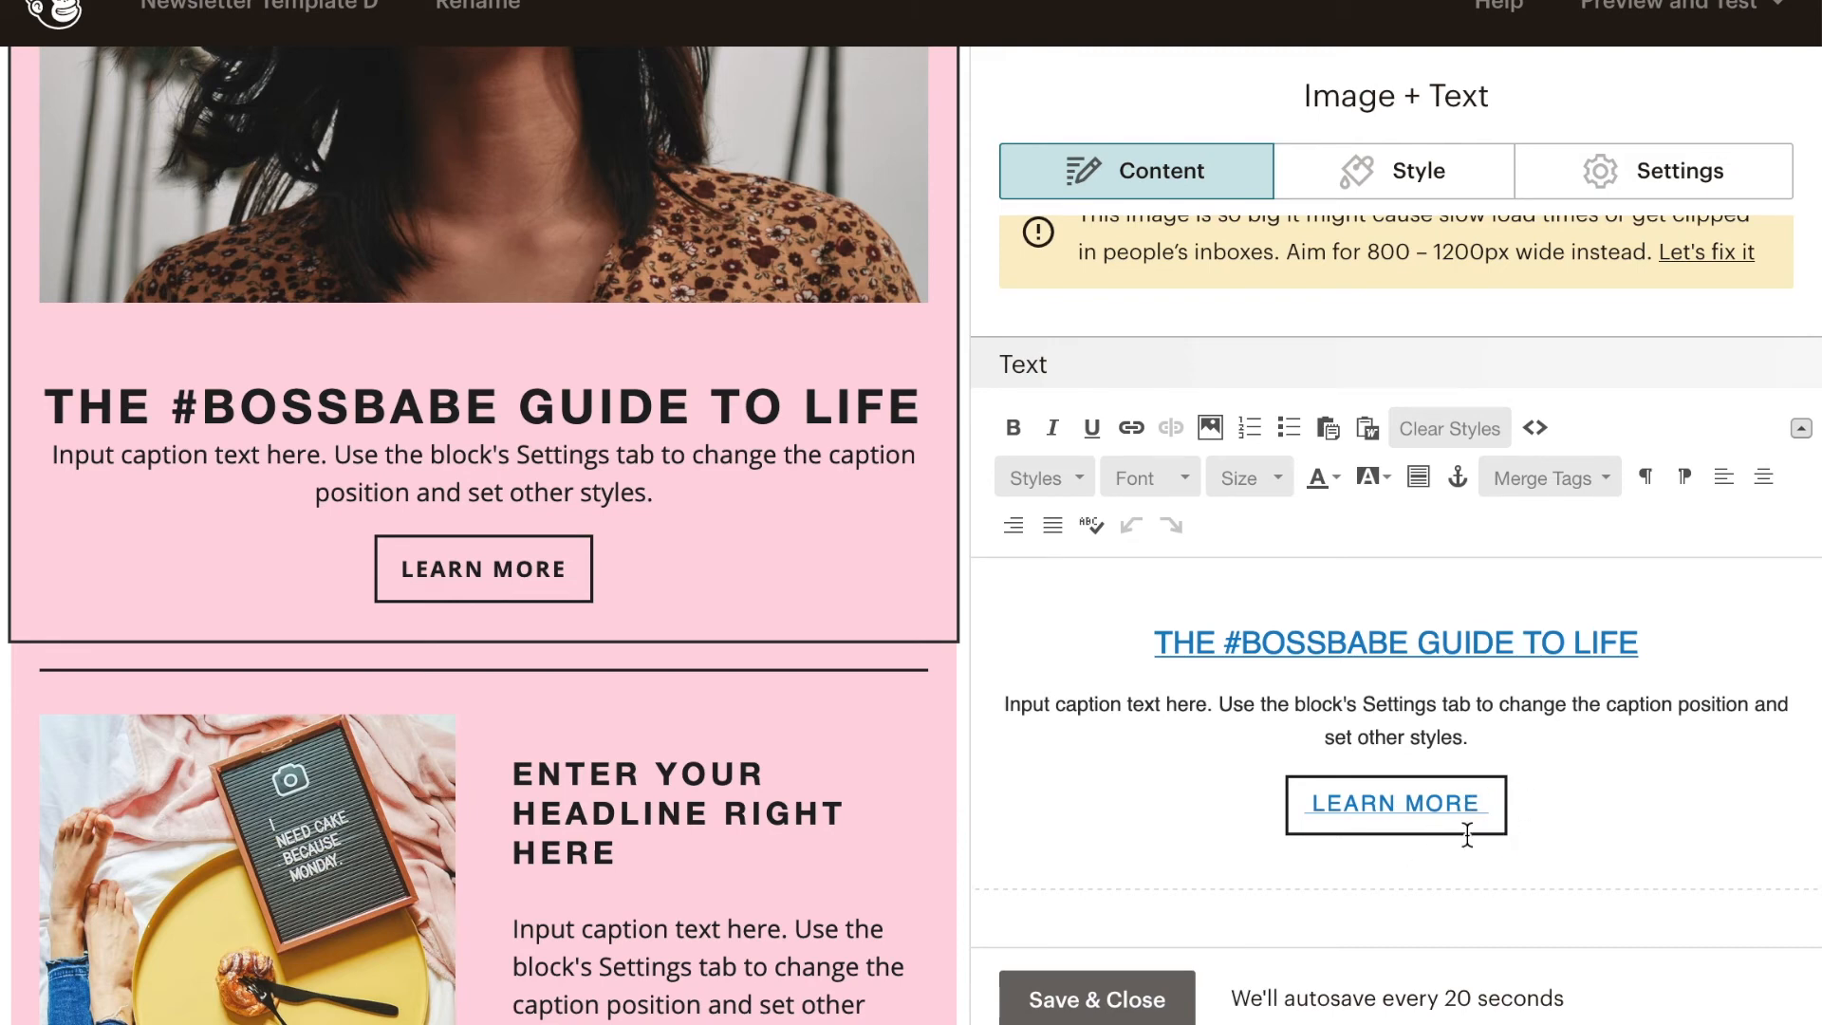
drag(1487, 811, 1353, 815)
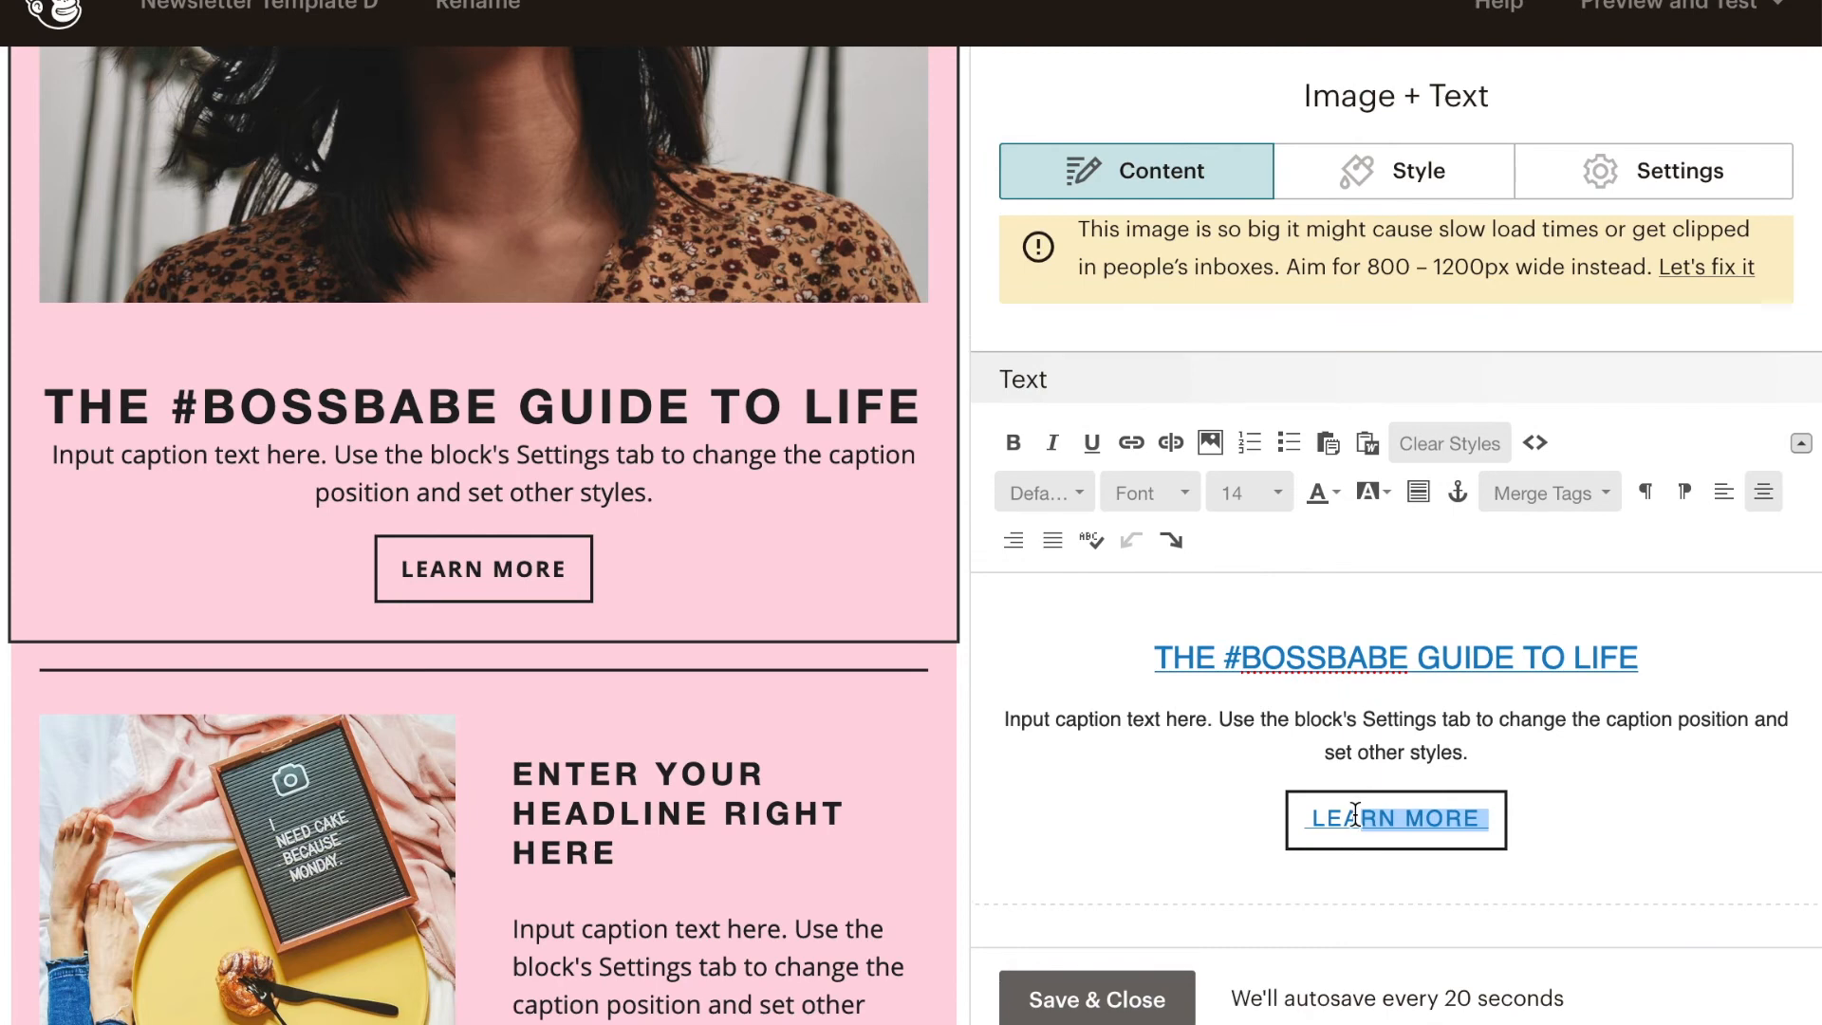
key(BackSpace)
key(BackSpace)
key(BackSpace)
key(BackSpace)
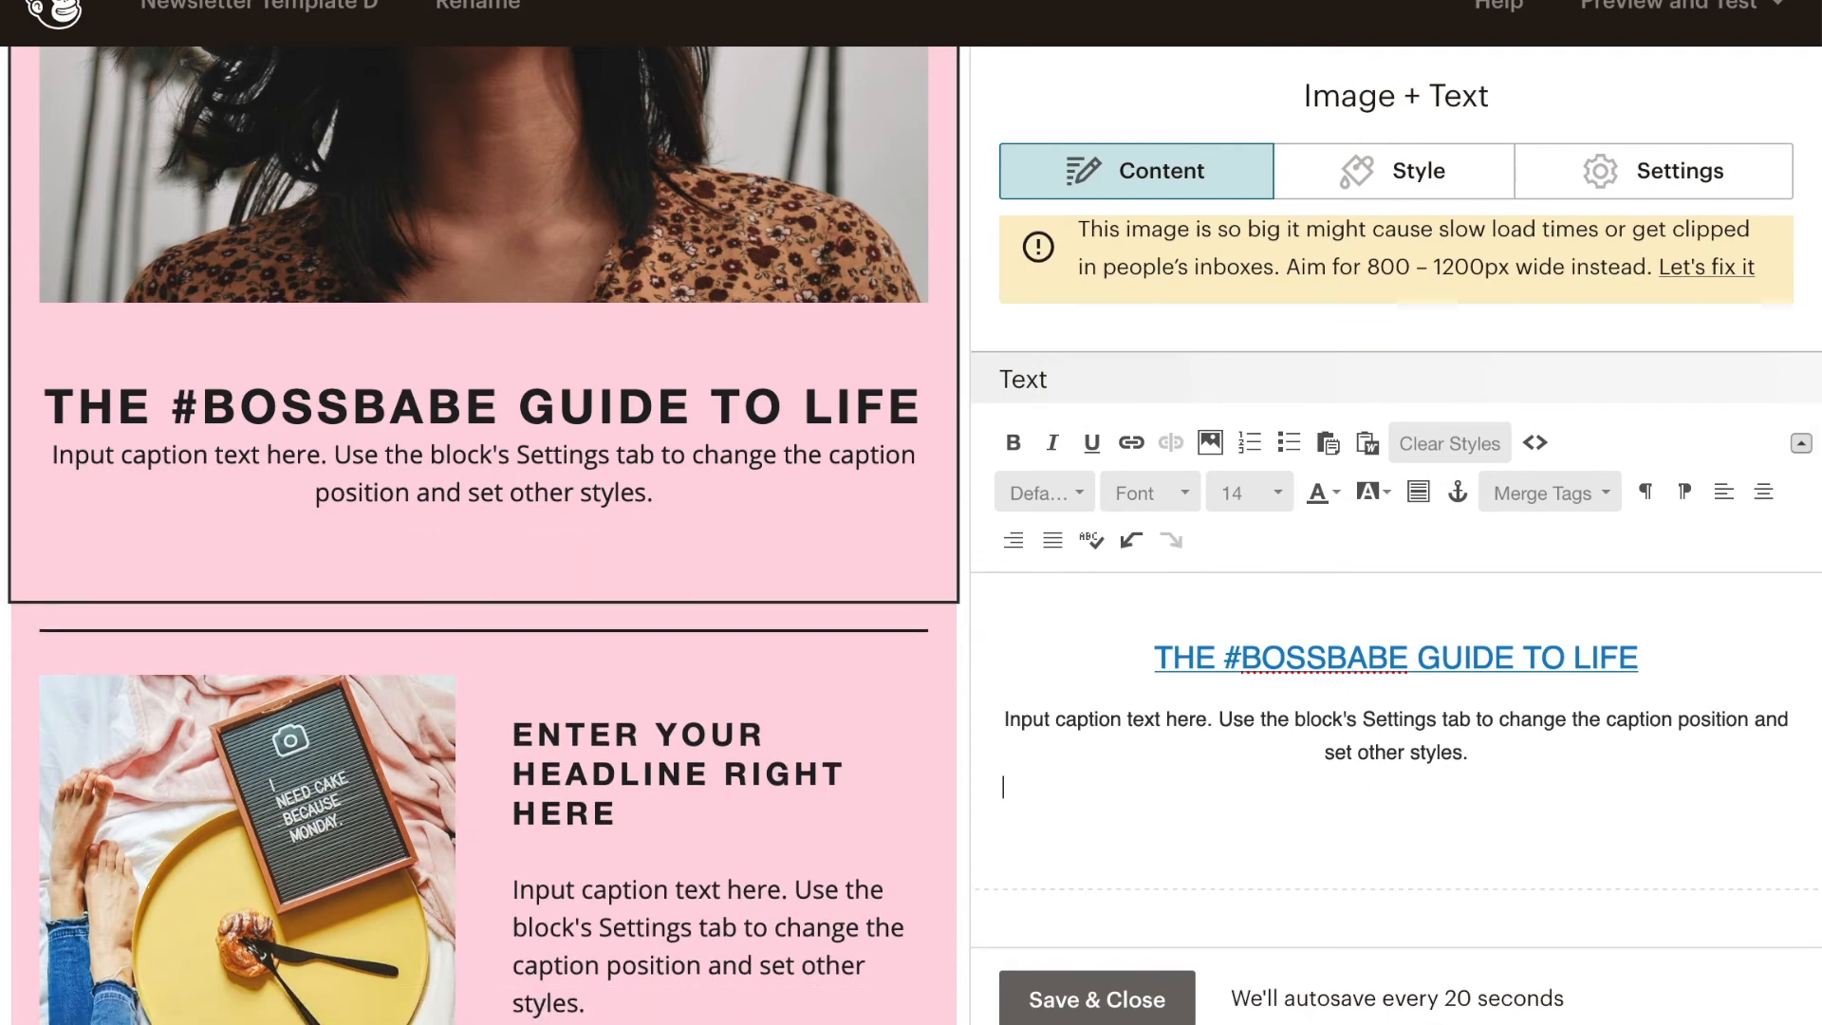
key(ctrl+z)
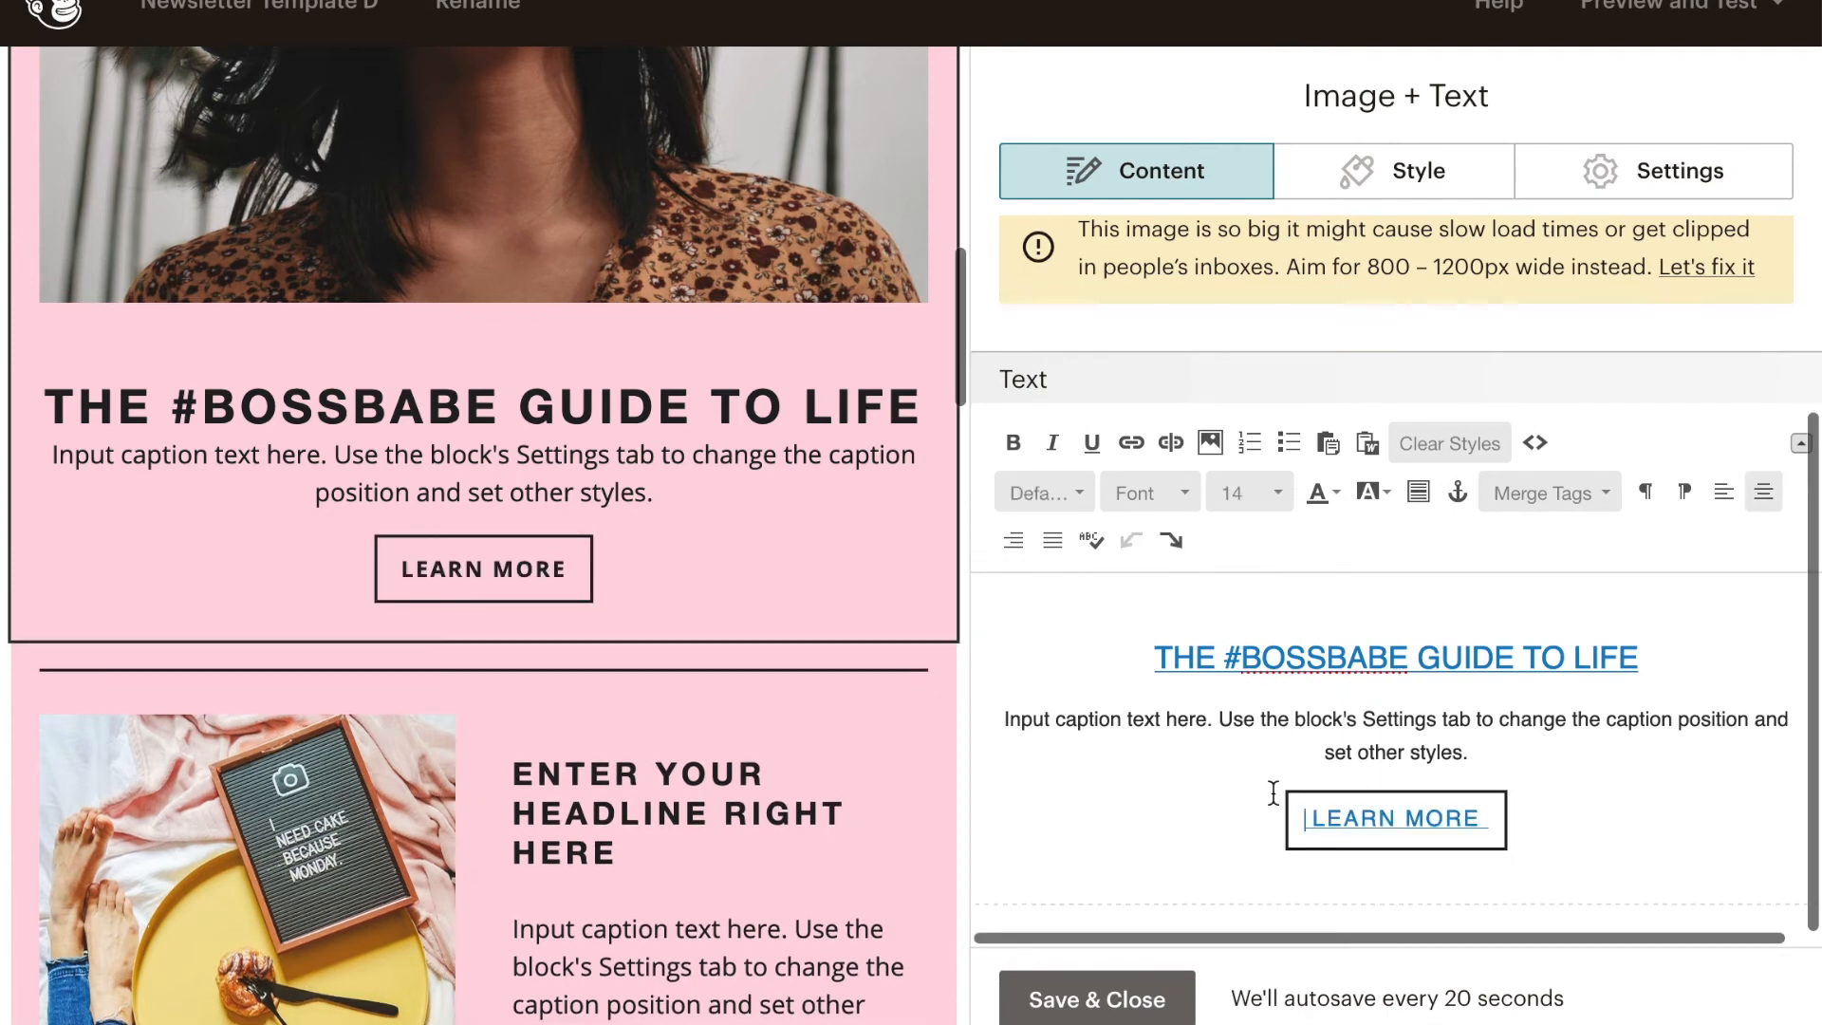
- Replace the LEARN MORE button label under THE #BOSSBABE GUIDE TO LIFE with KEEP READING
click(1505, 819)
key(BackSpace)
key(BackSpace)
key(BackSpace)
key(BackSpace)
key(BackSpace)
key(BackSpace)
key(BackSpace)
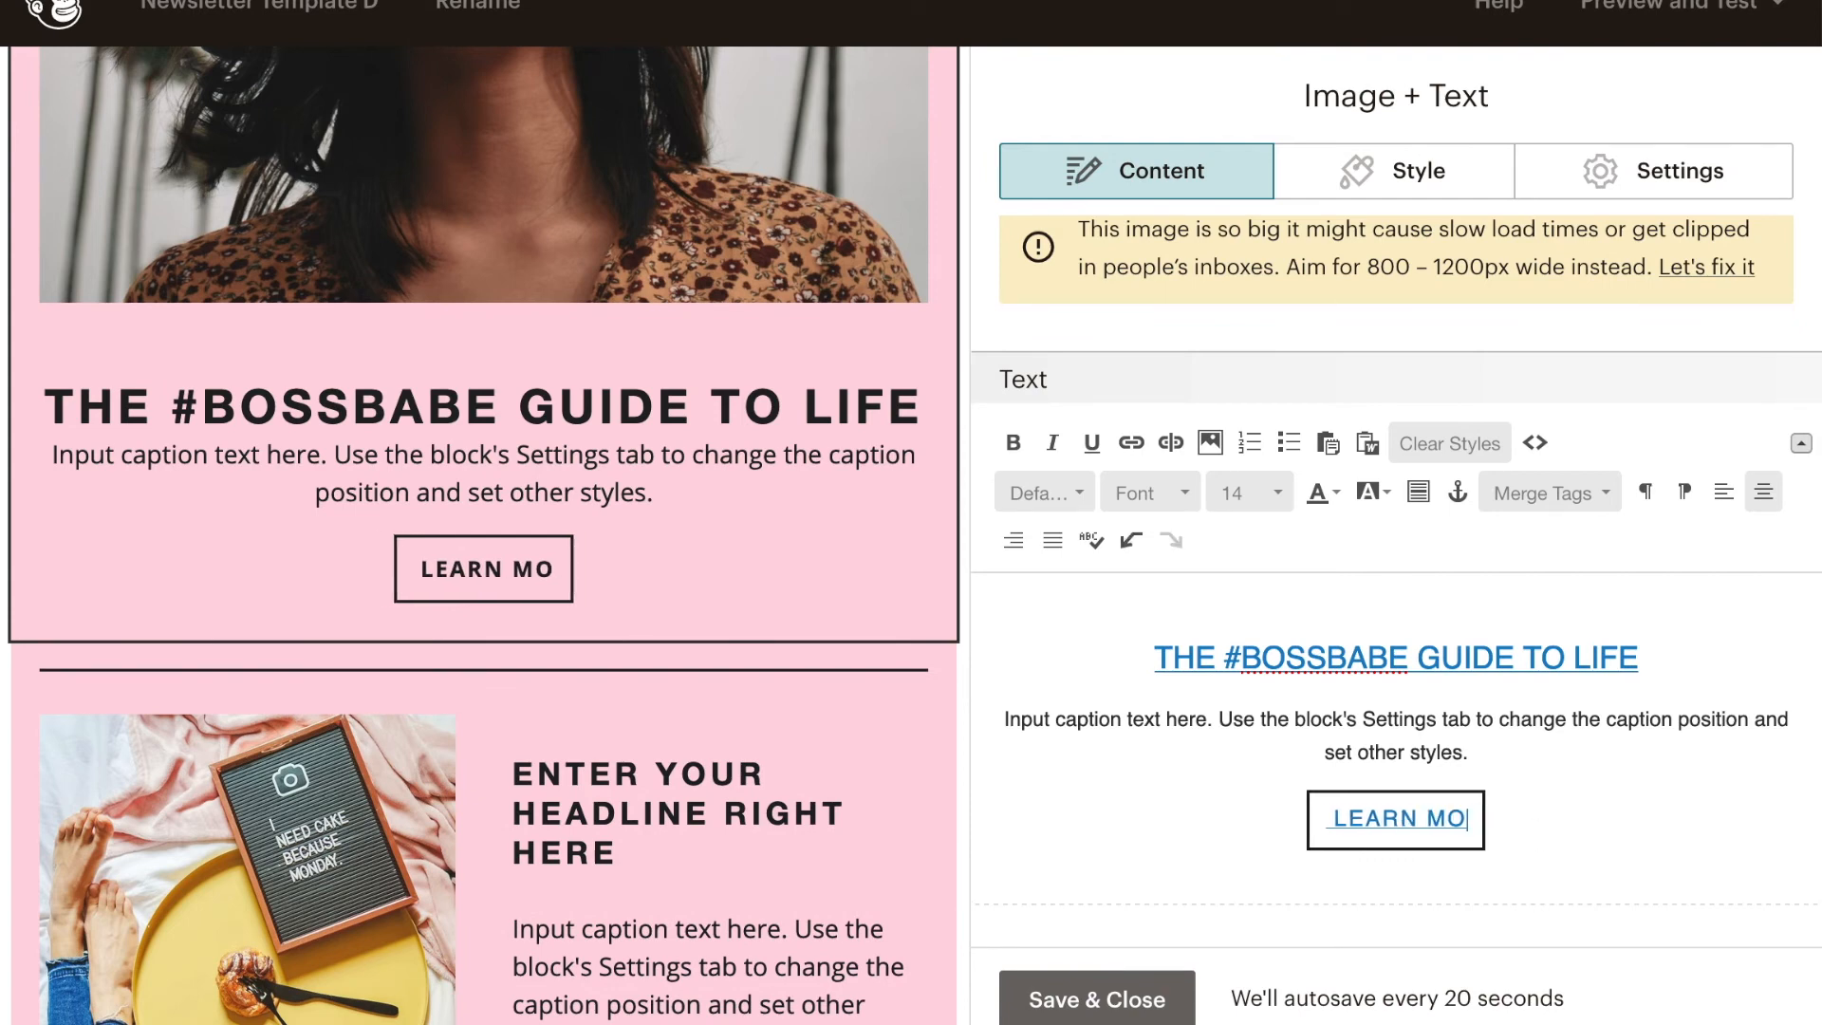
key(BackSpace)
key(BackSpace)
key(BackSpace)
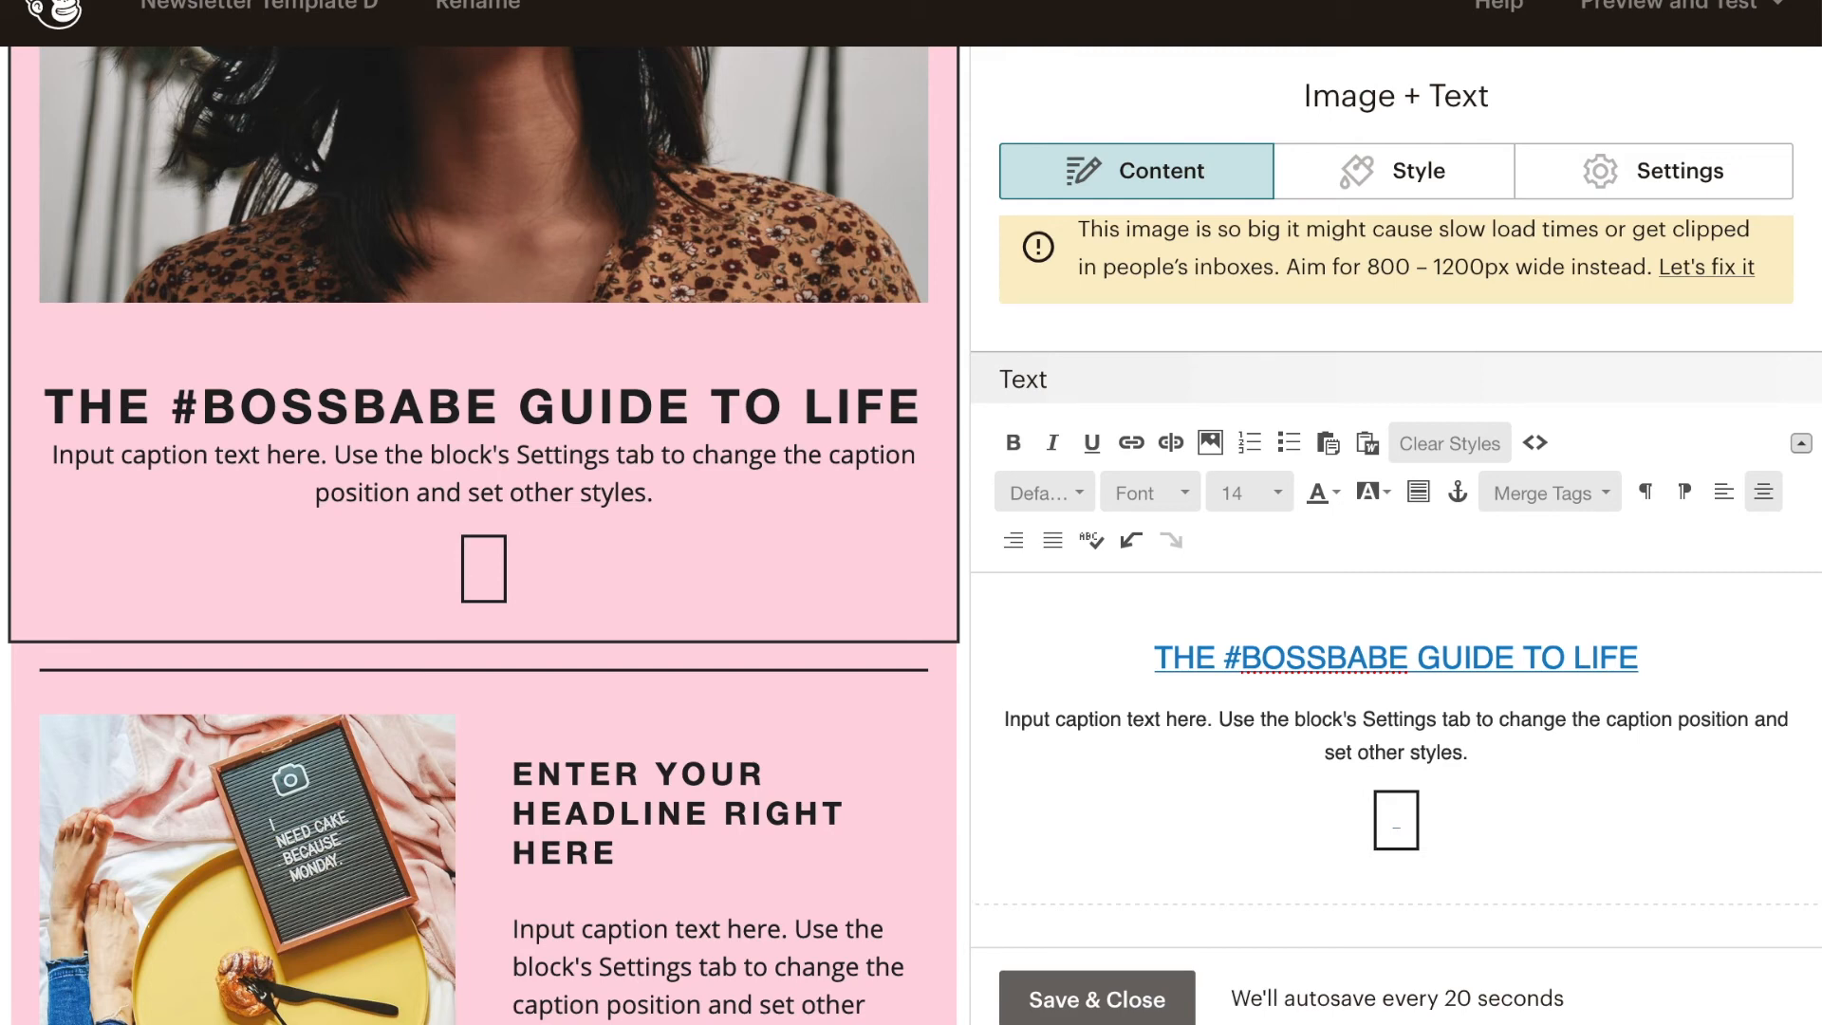
text(KEEP READING)
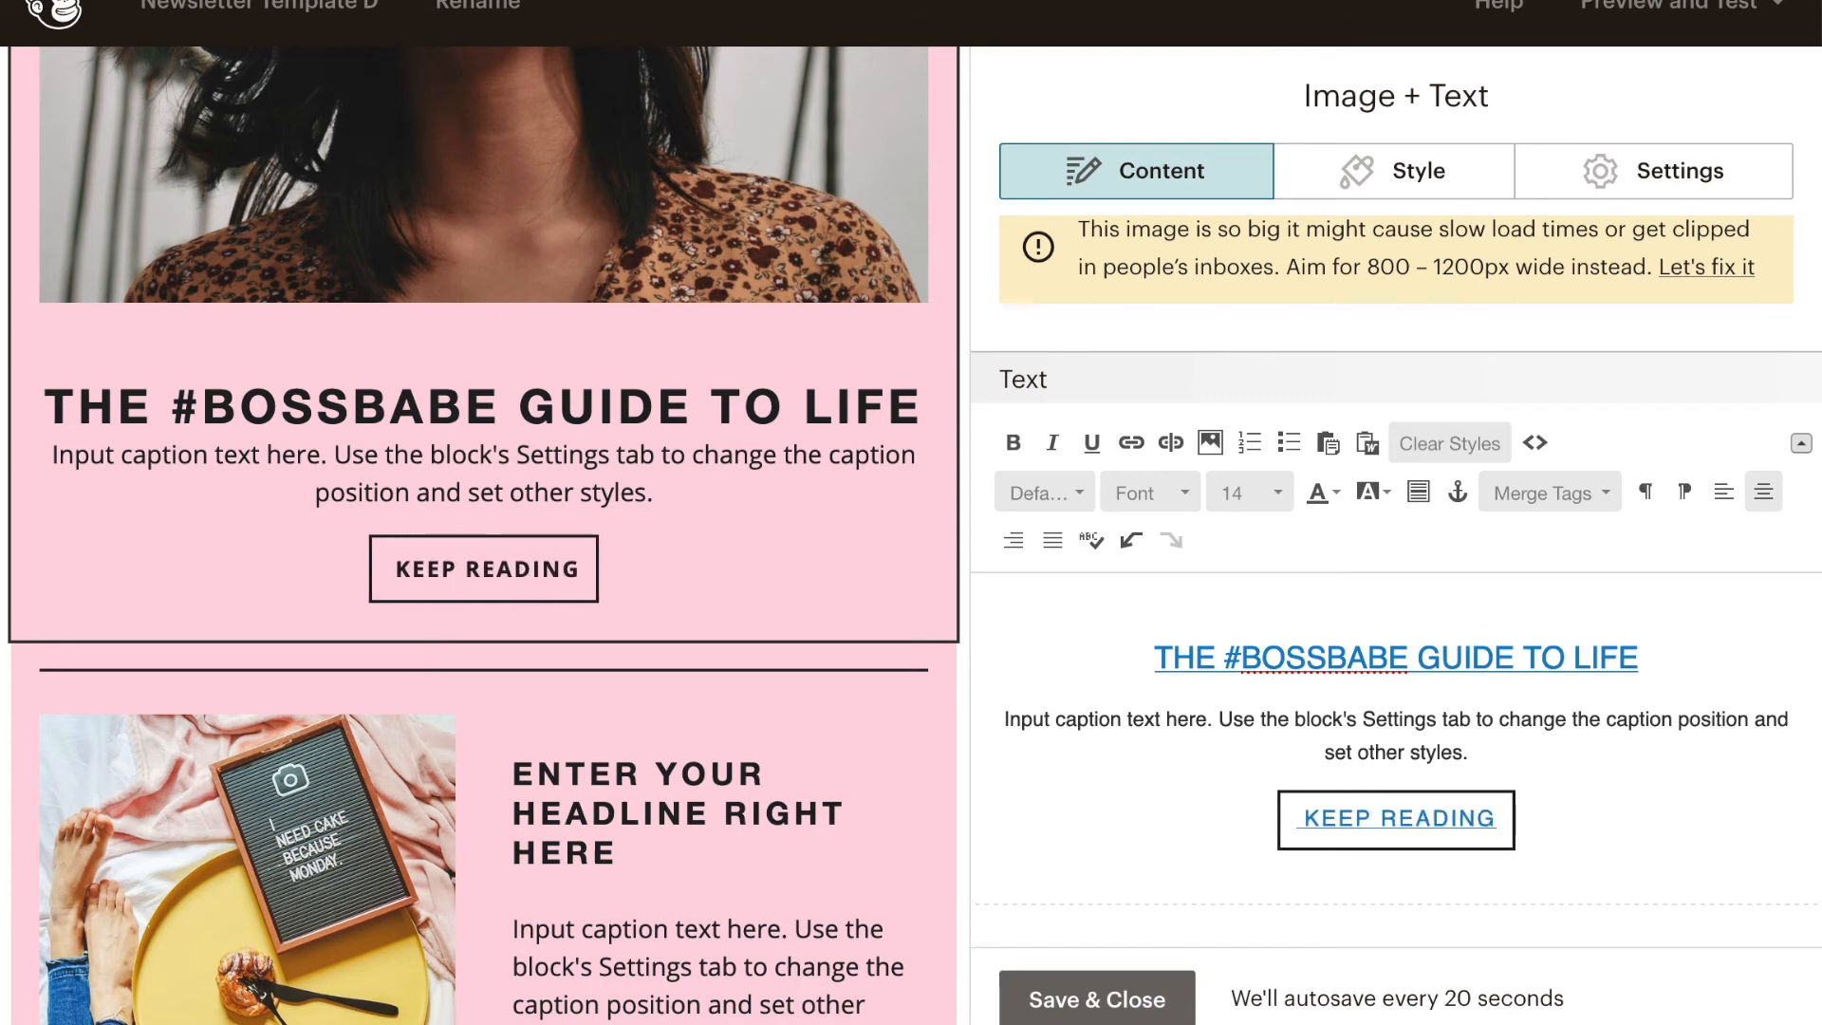
- Open the link settings for the KEEP READING button text, close them, and save the image and text block
drag(1395, 818, 1300, 822)
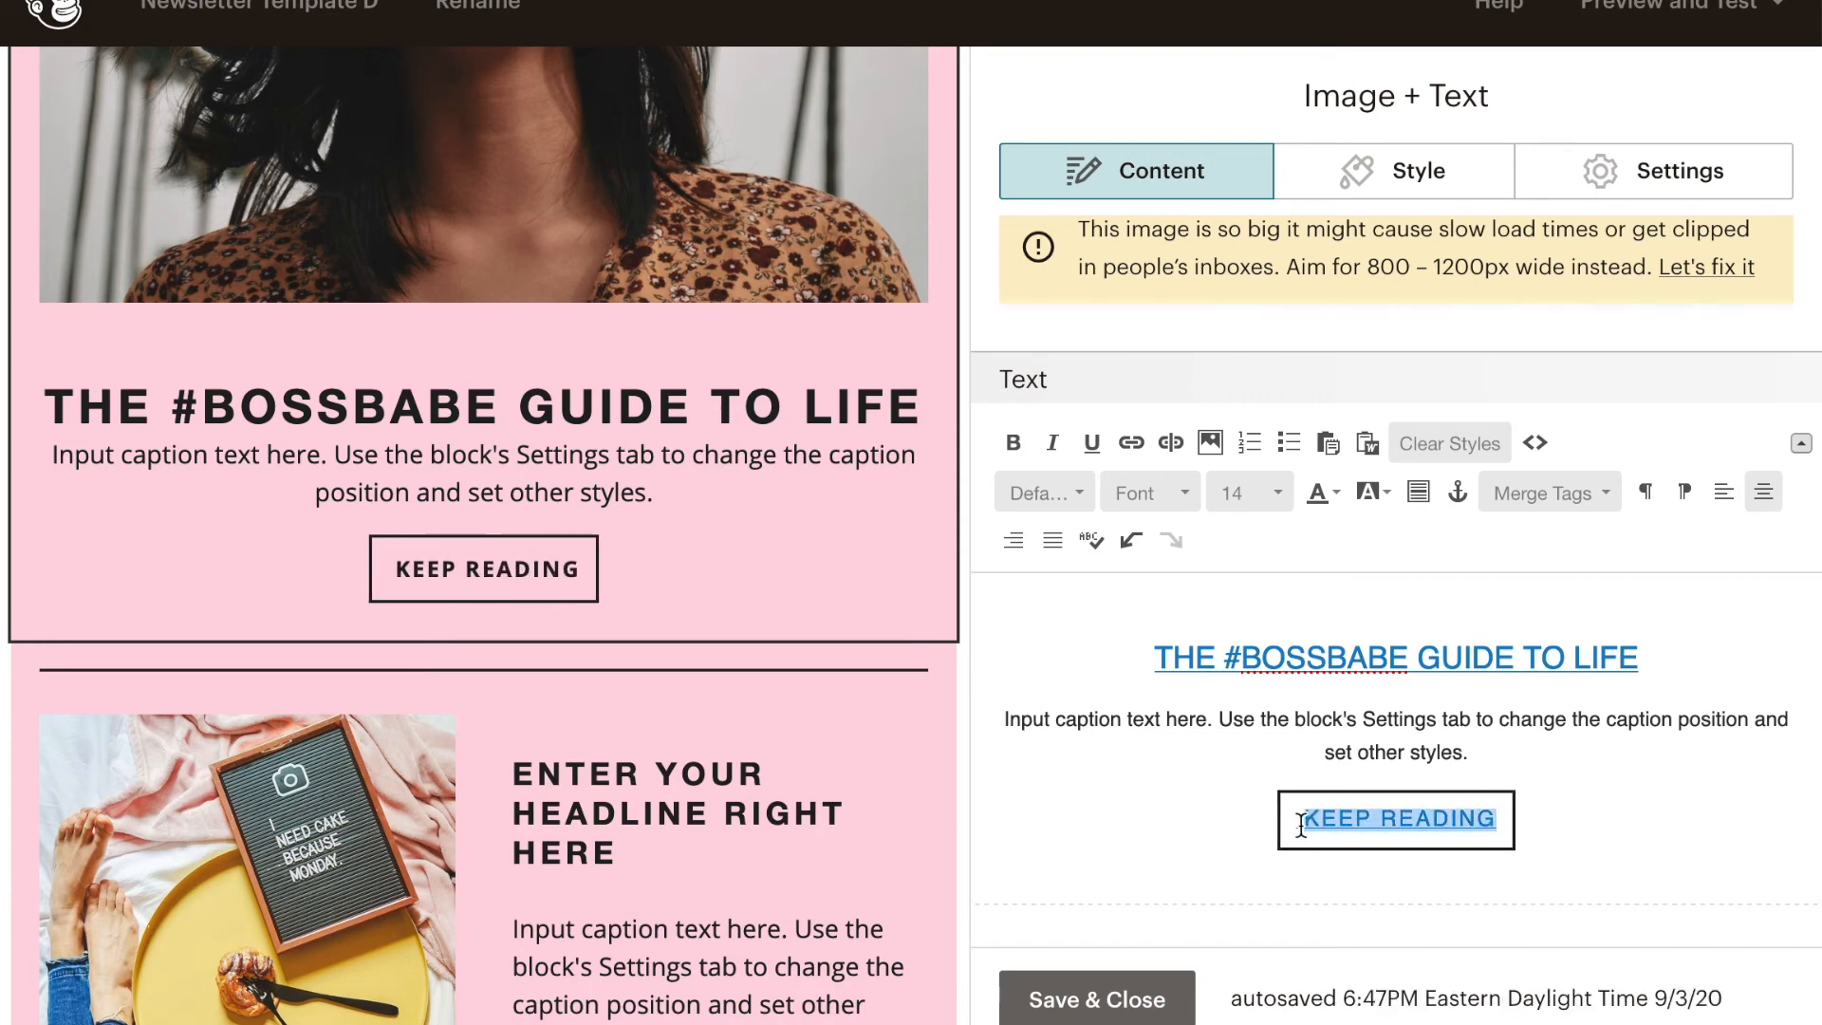
click(1130, 442)
click(643, 798)
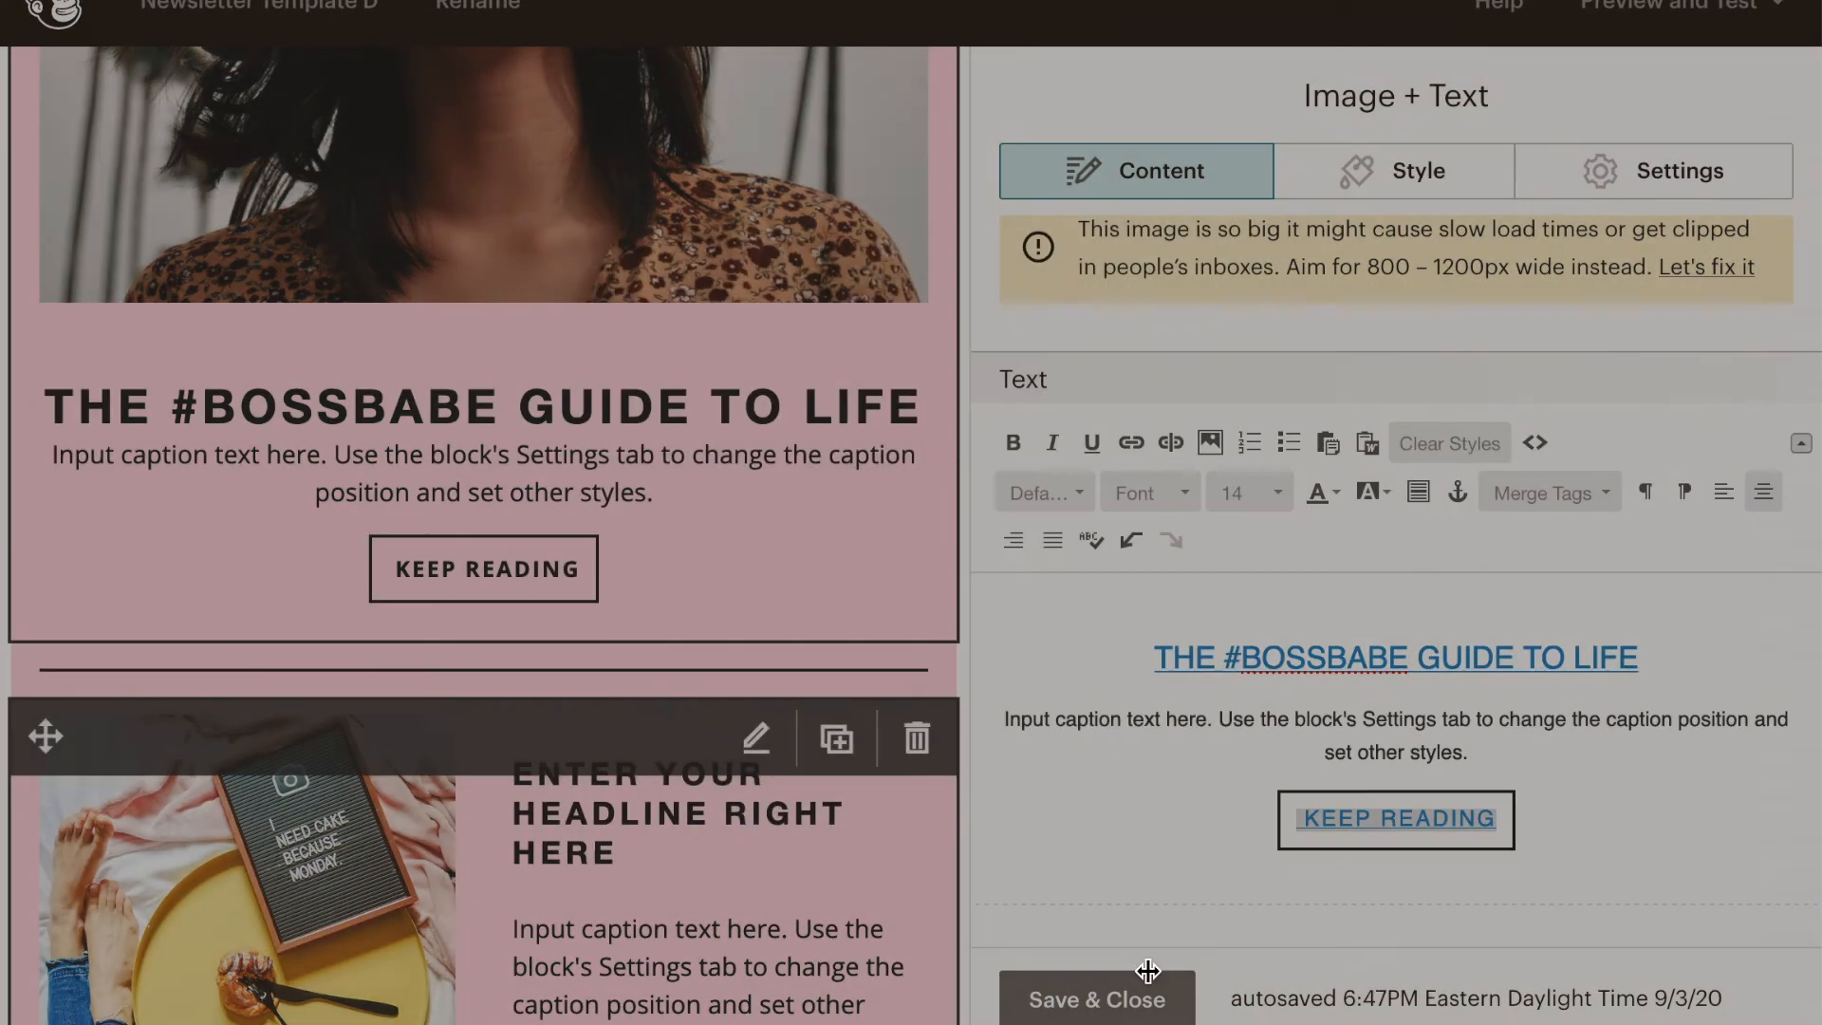
click(1098, 999)
- Change the container background of the GET (EVEN MORE) RESOURCES boxed text block to yellow #ffd249 and save it
scroll(610, 669, down, 5)
scroll(611, 669, down, 15)
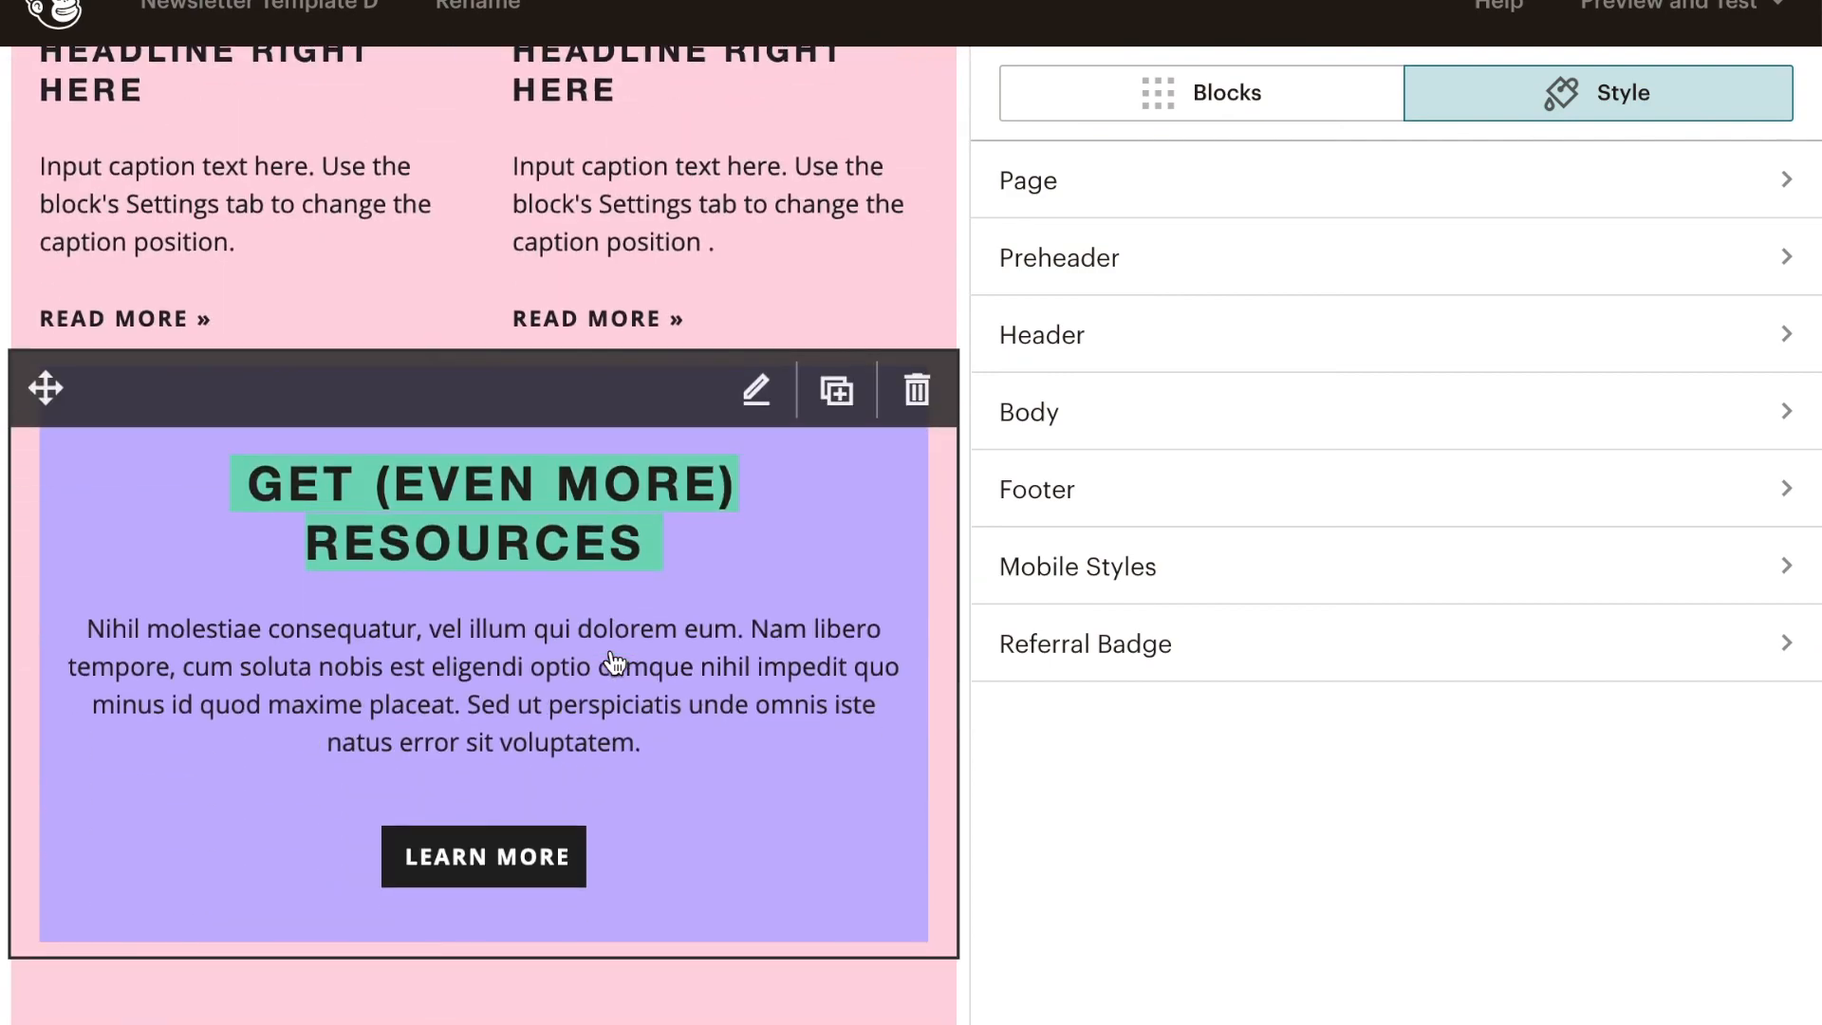
click(610, 651)
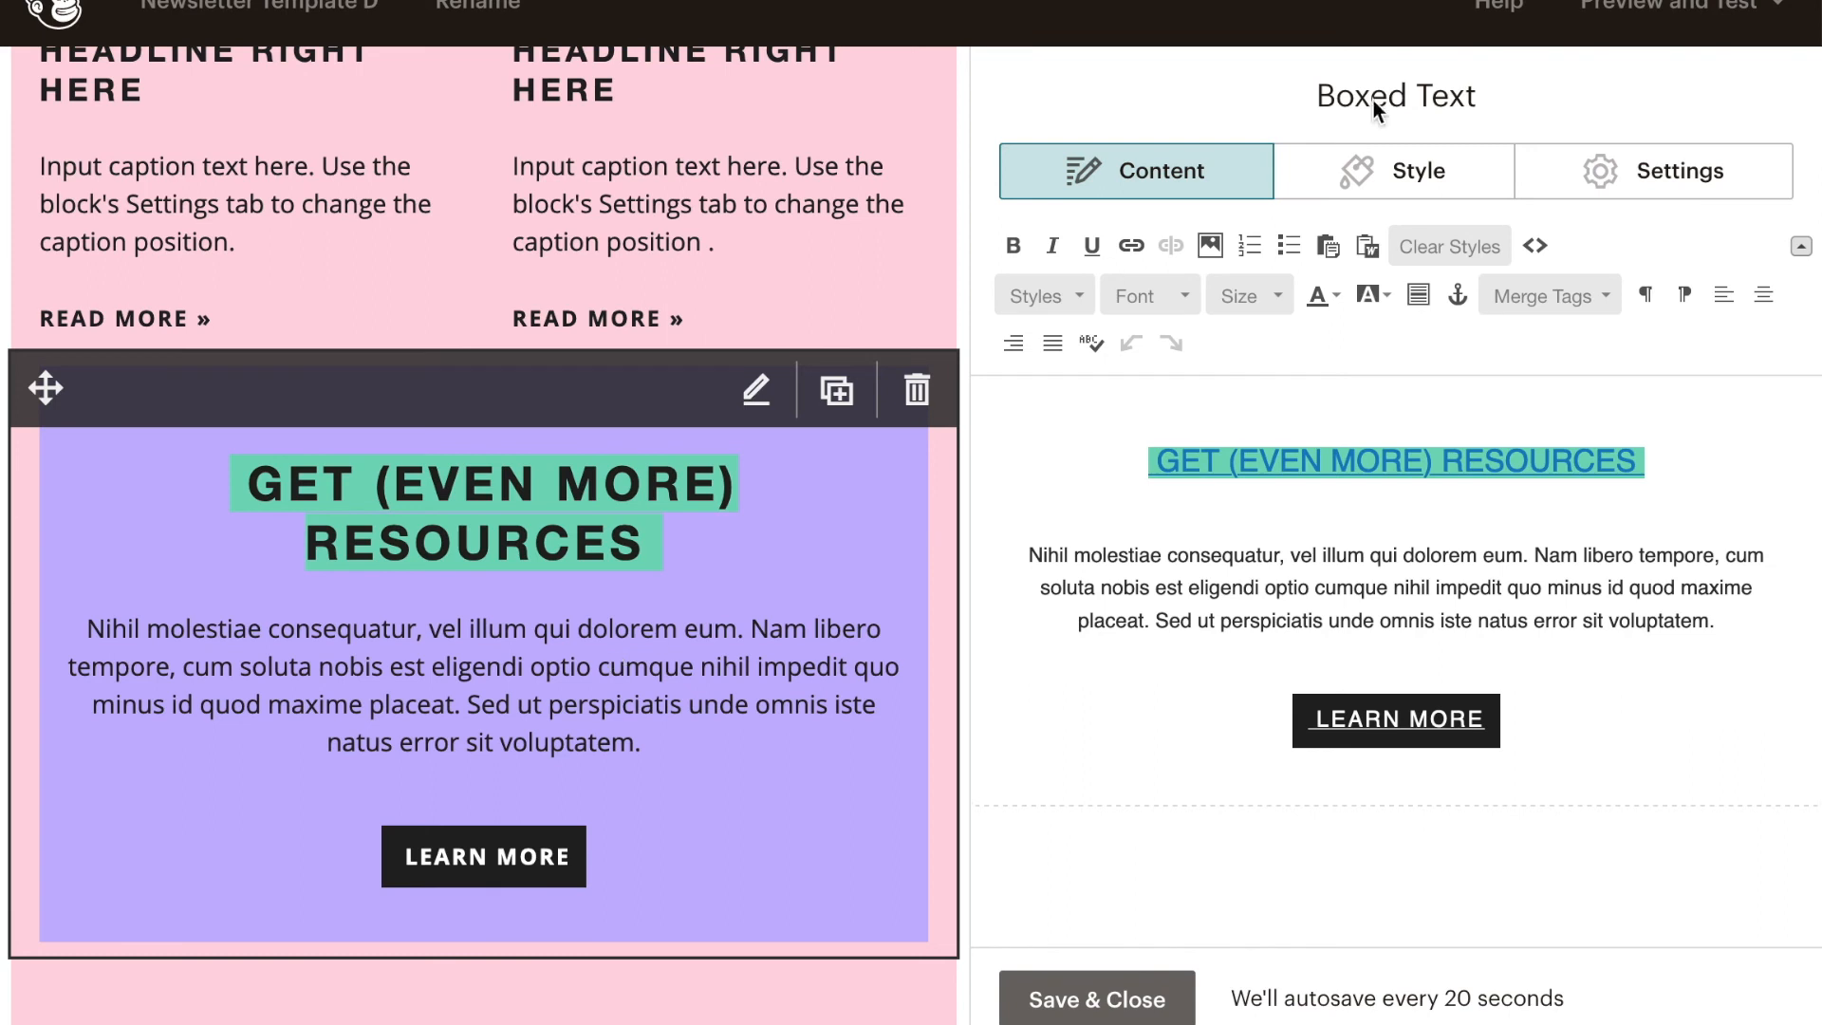
click(1405, 173)
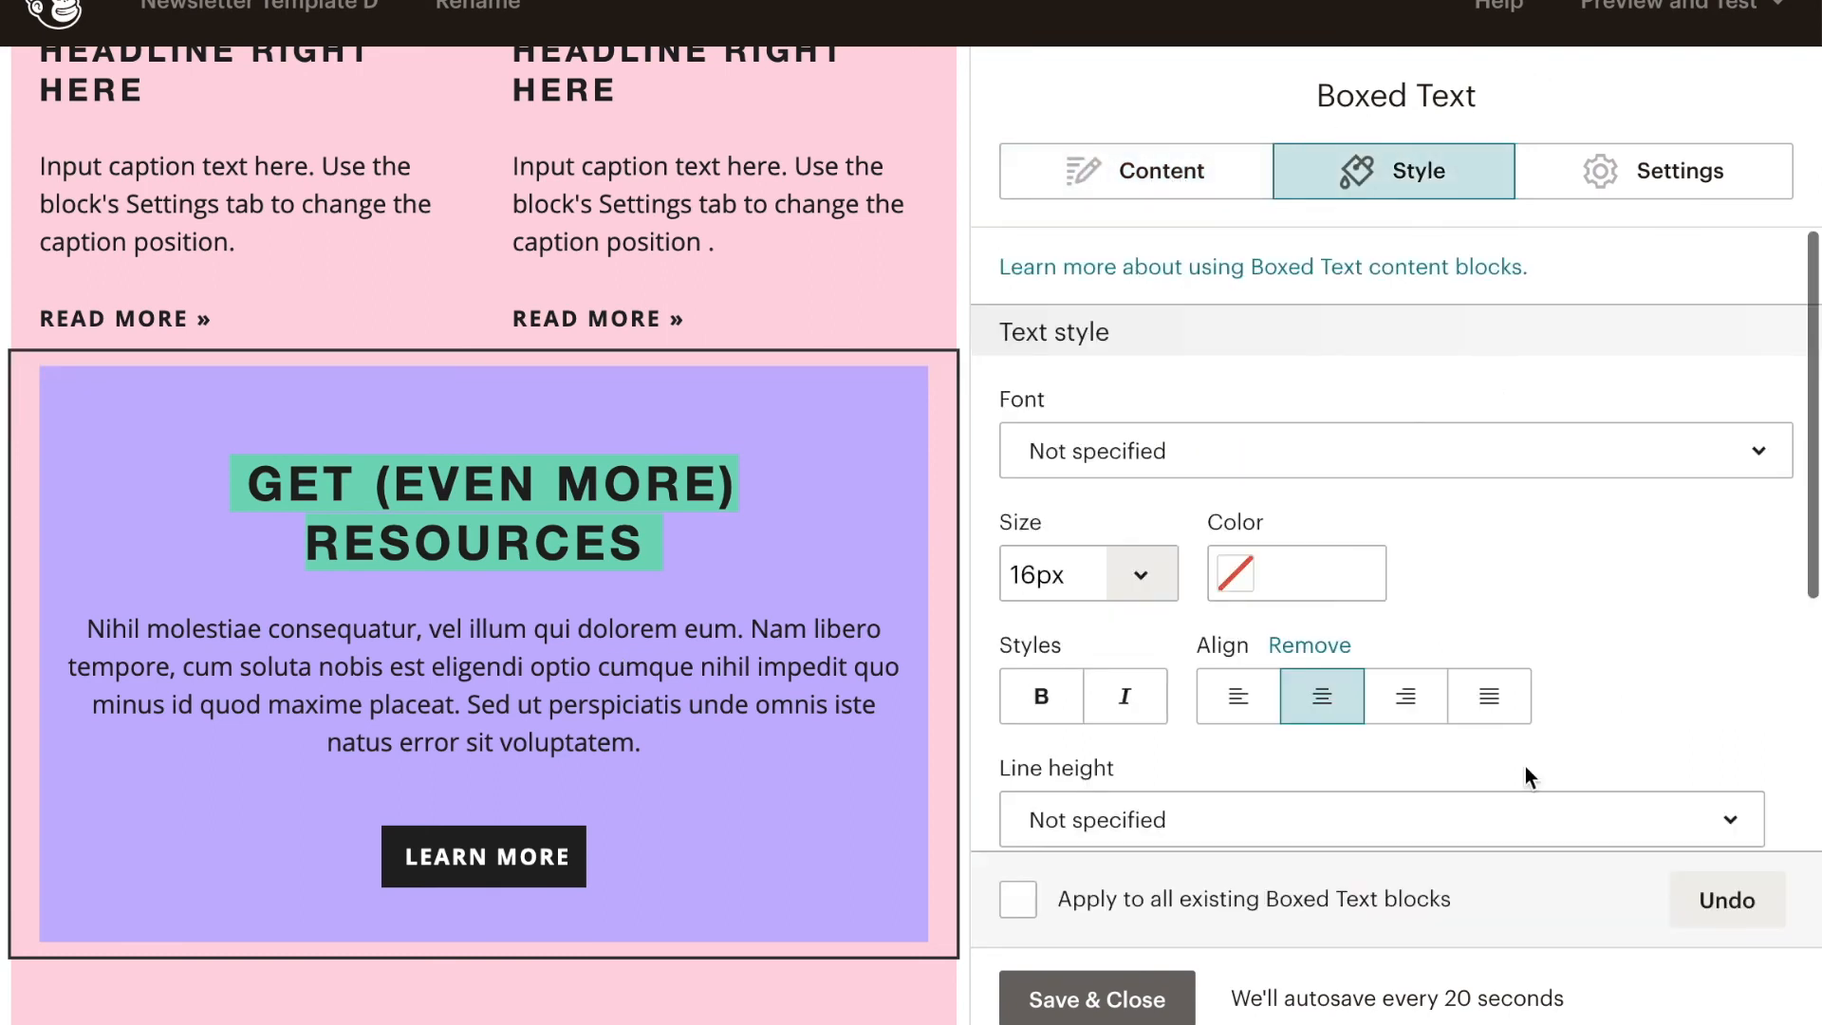
scroll(1525, 769, down, 5)
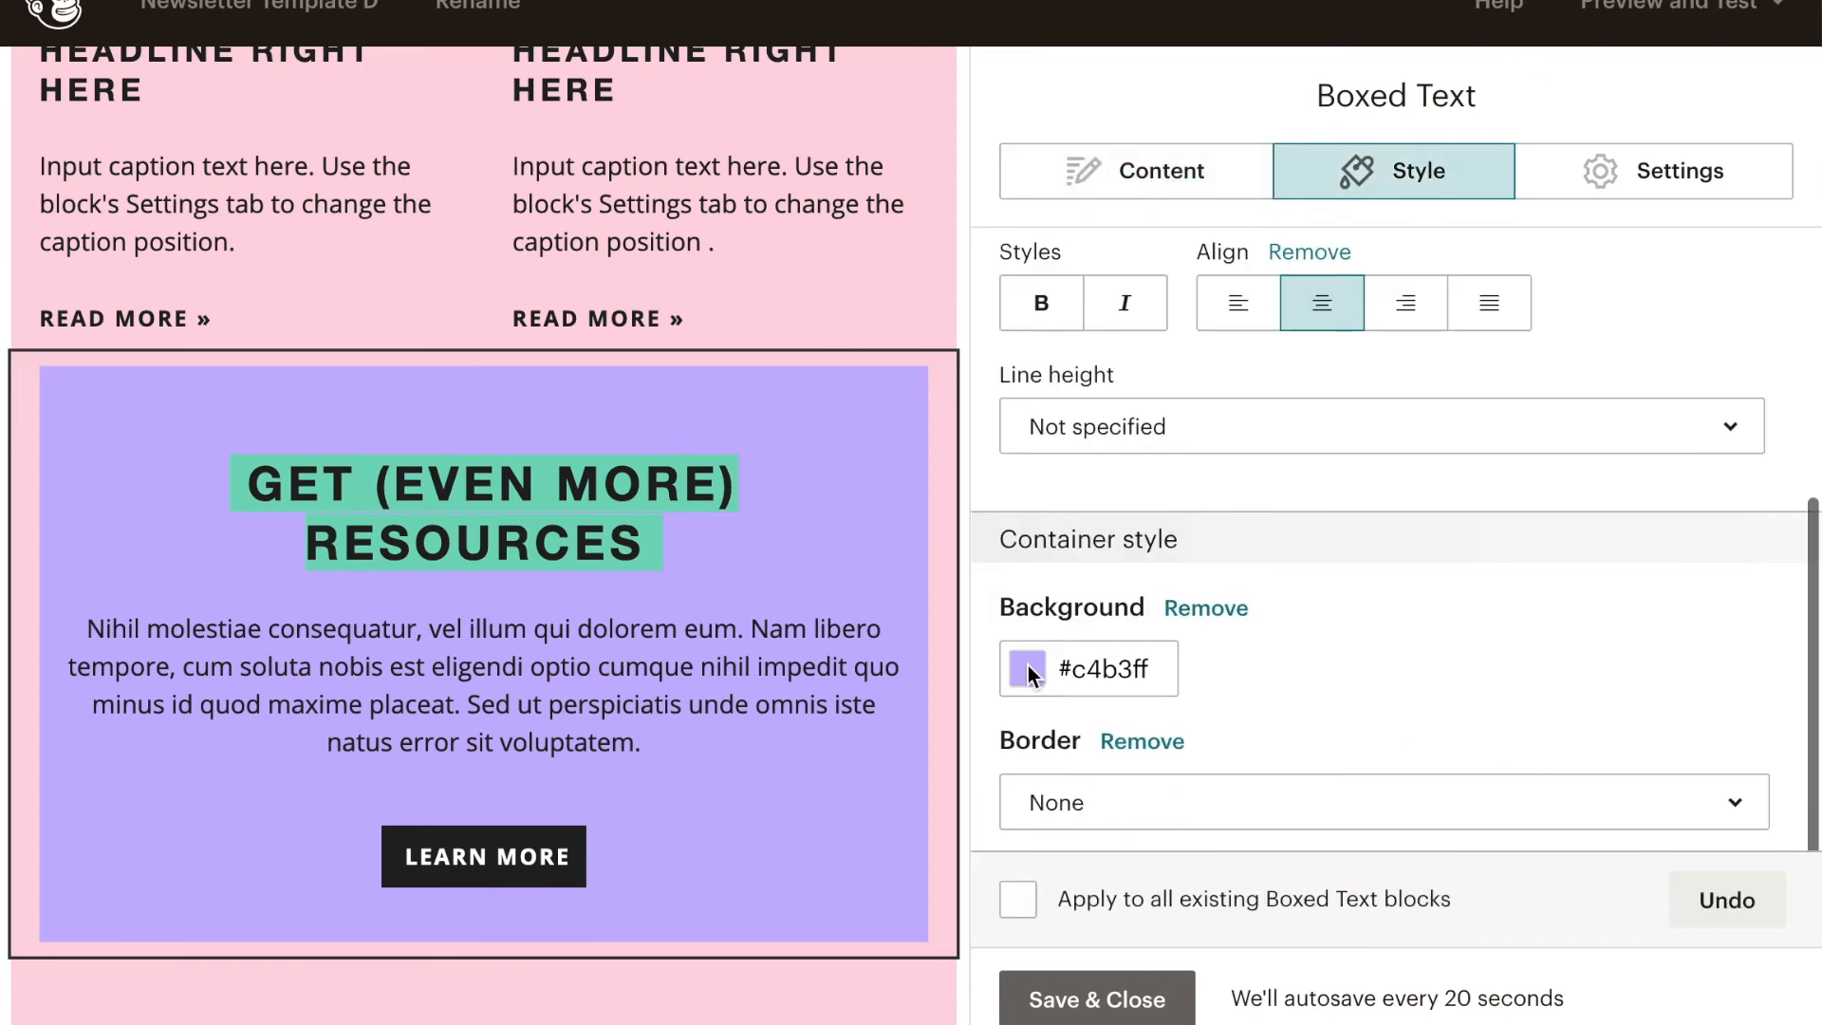
click(1028, 667)
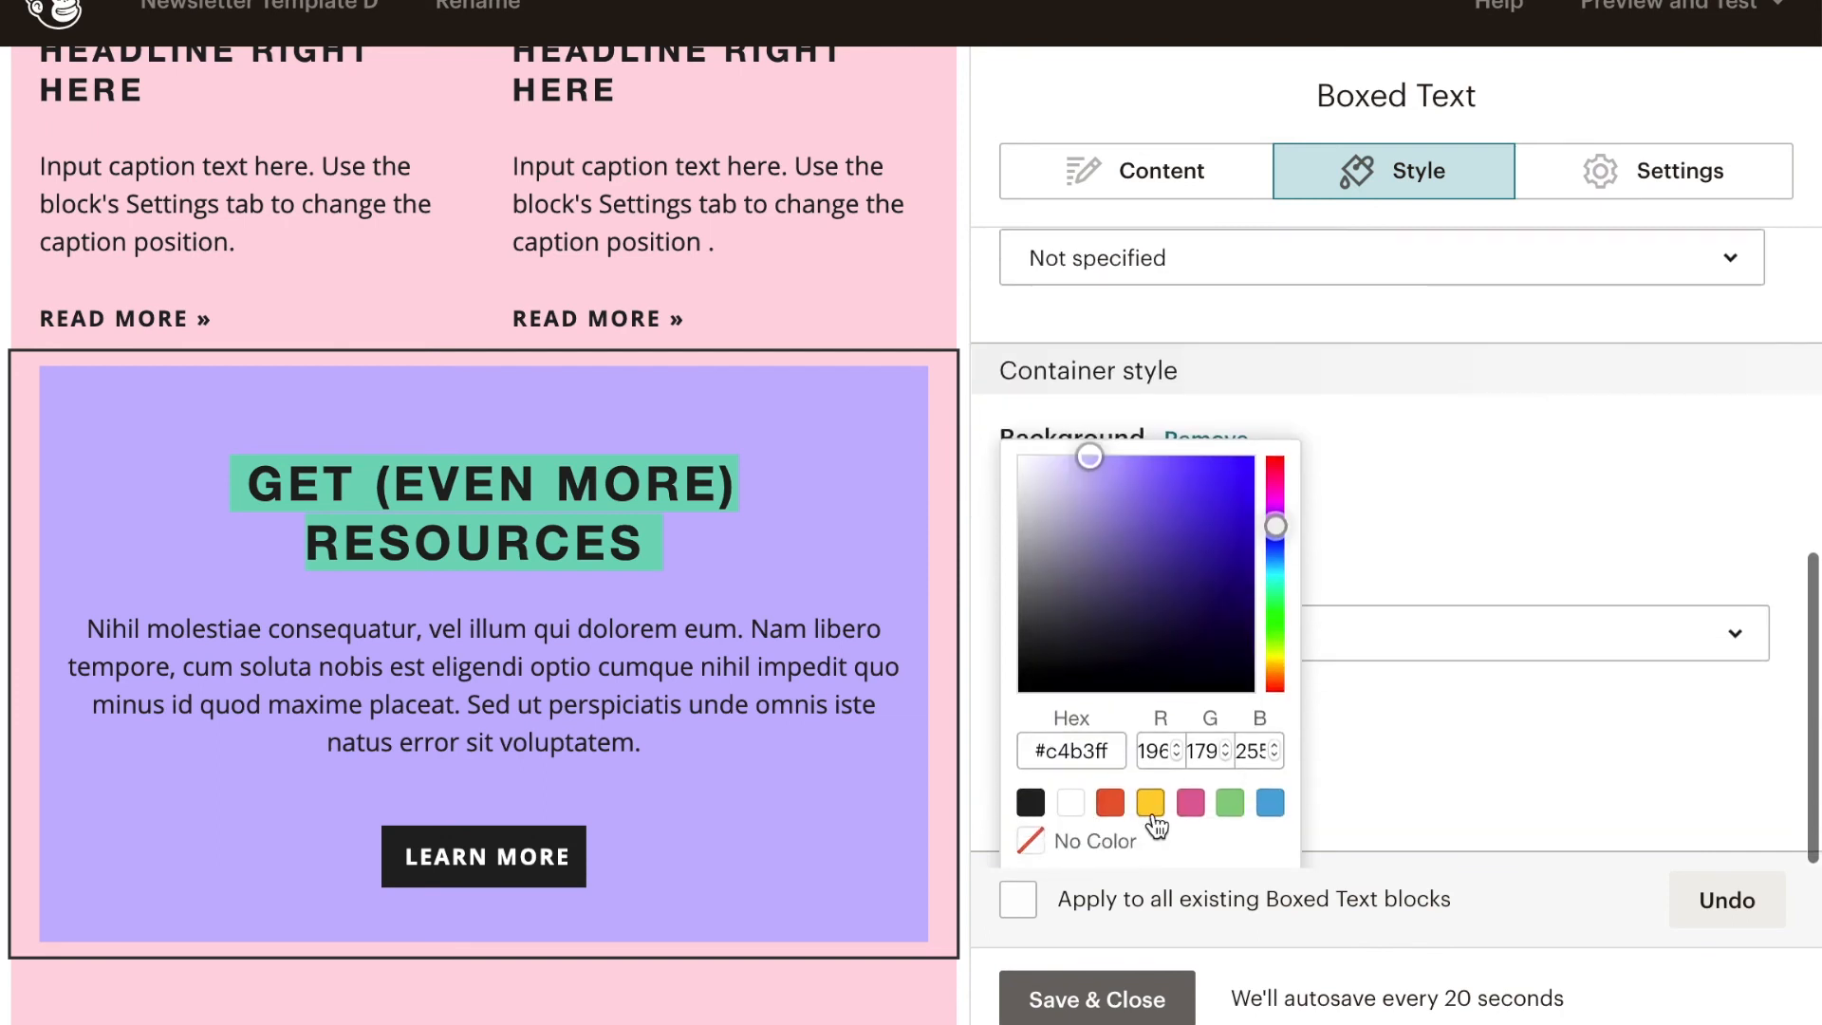
click(1152, 813)
click(1060, 683)
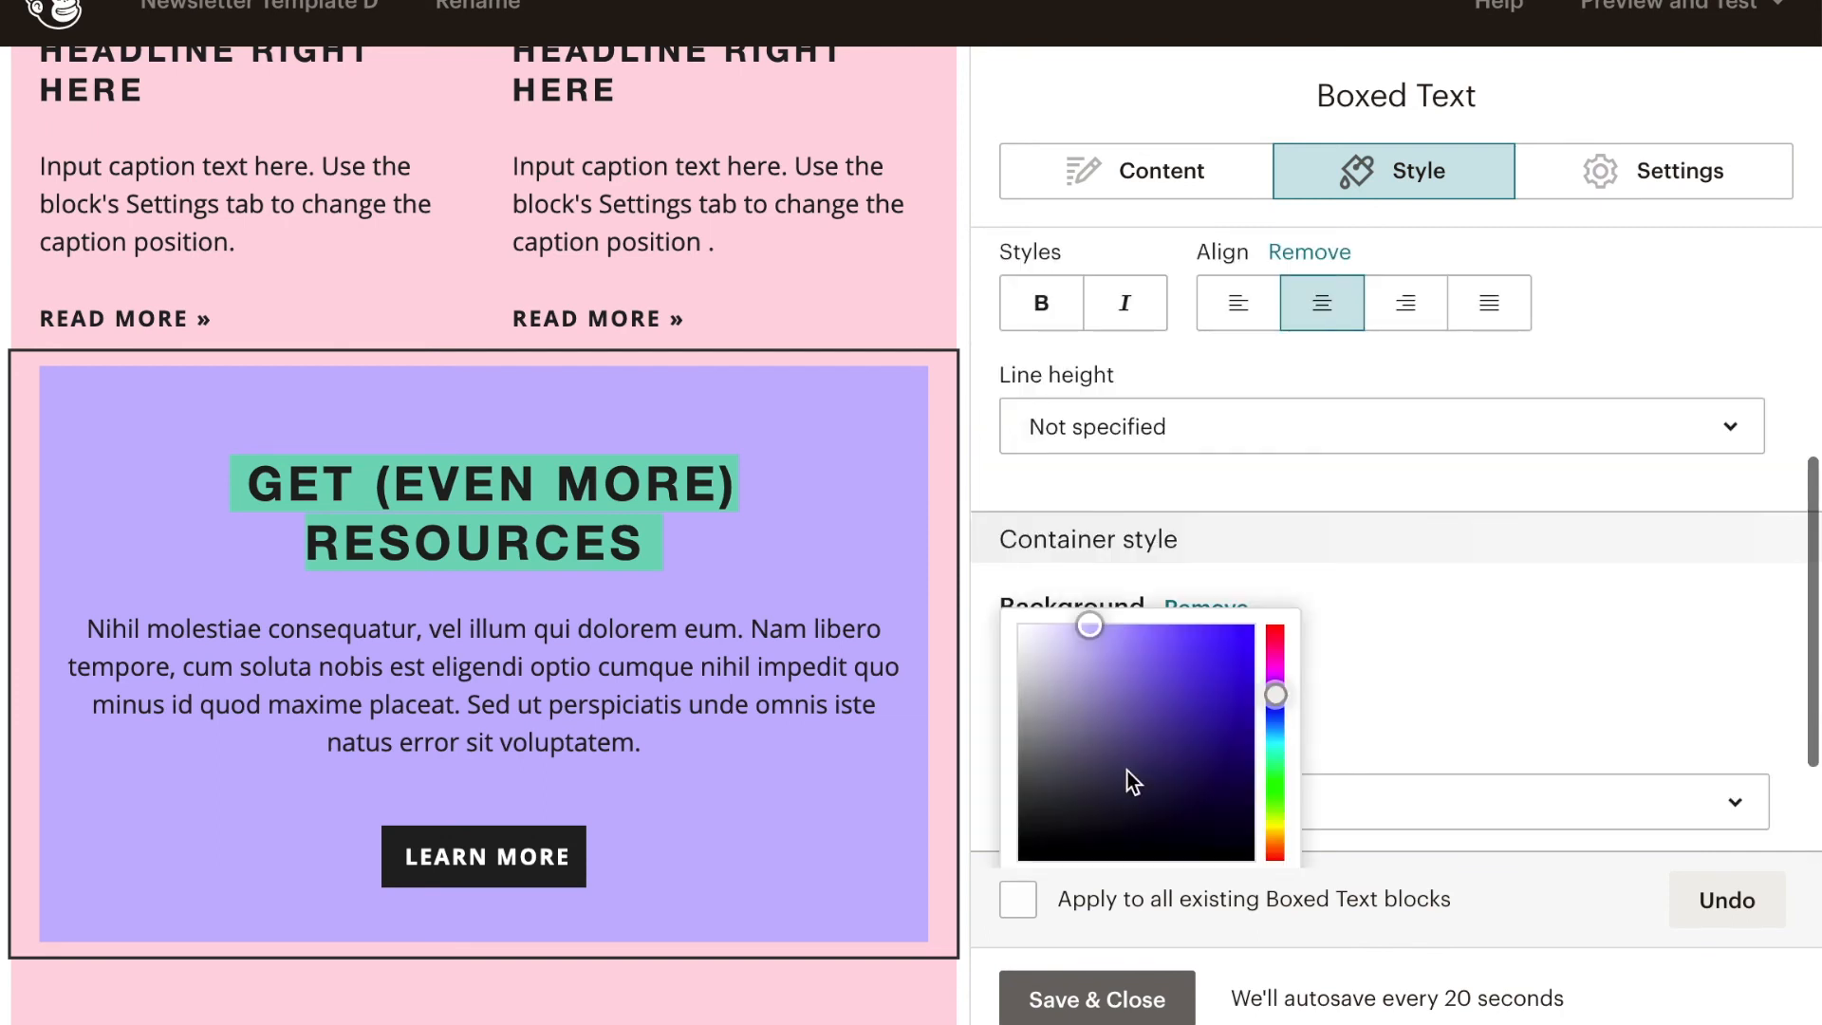
click(1155, 804)
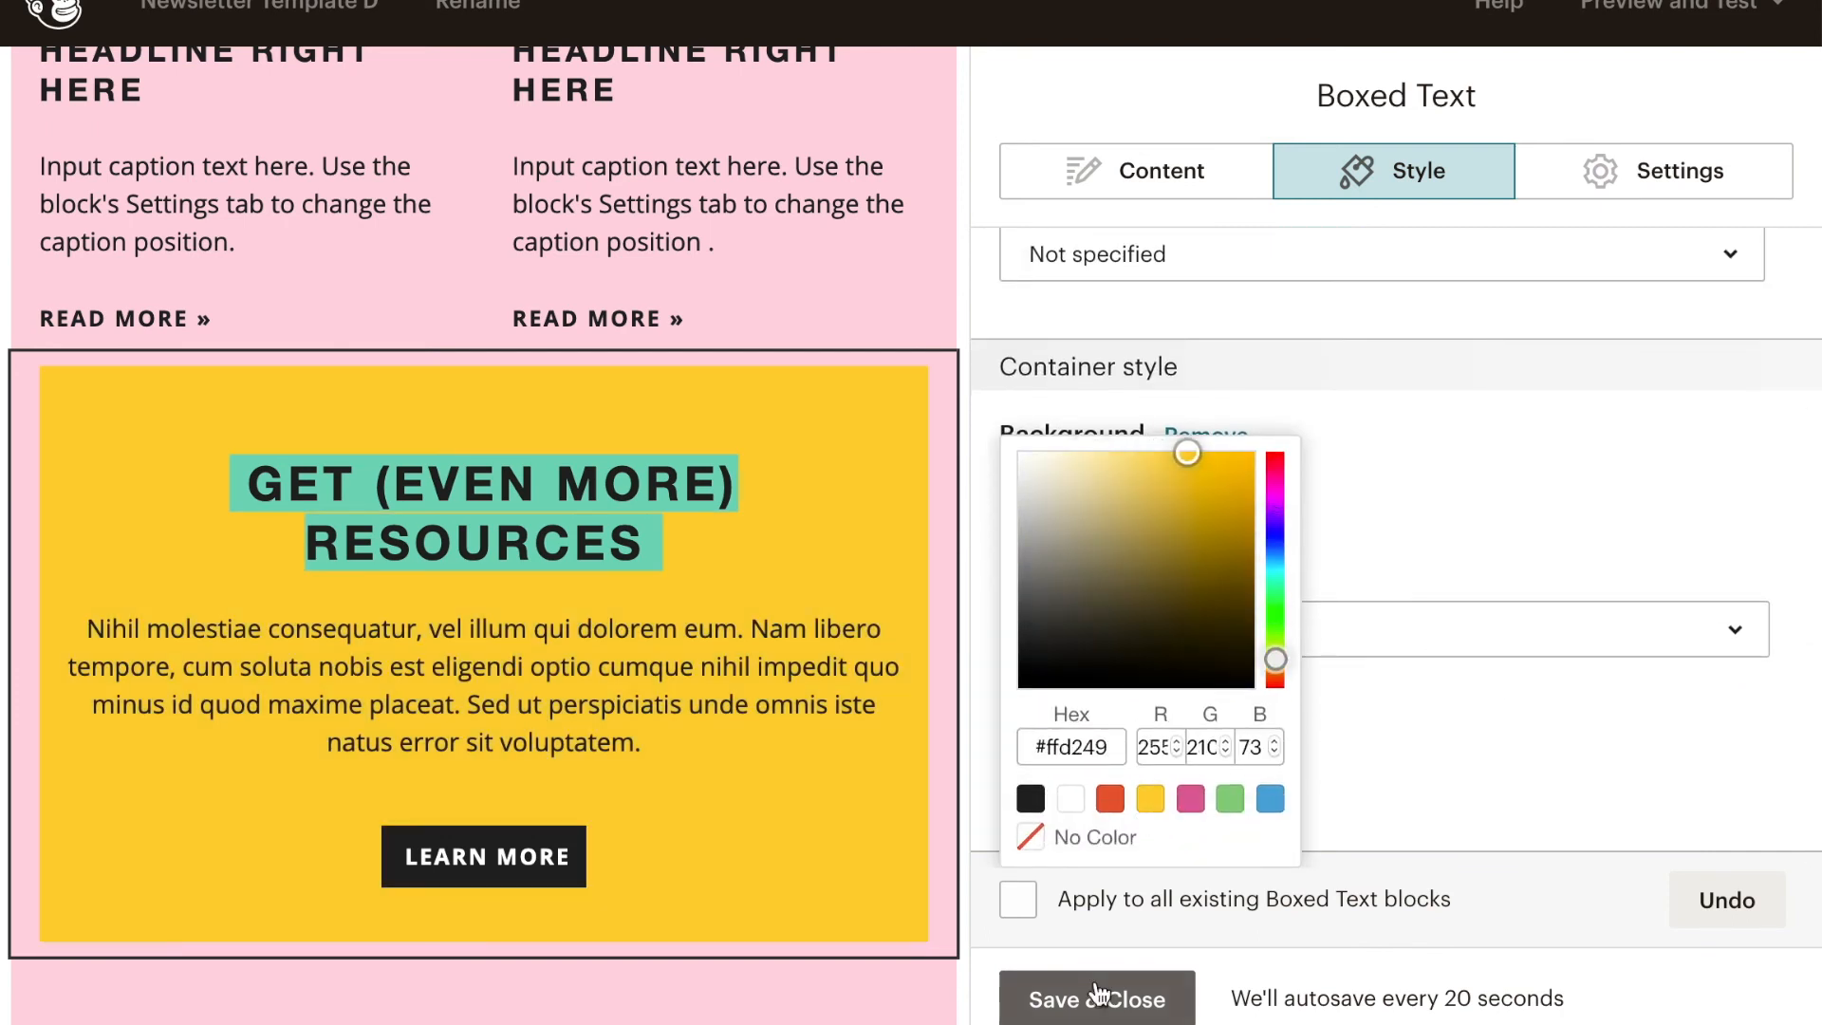
click(1098, 992)
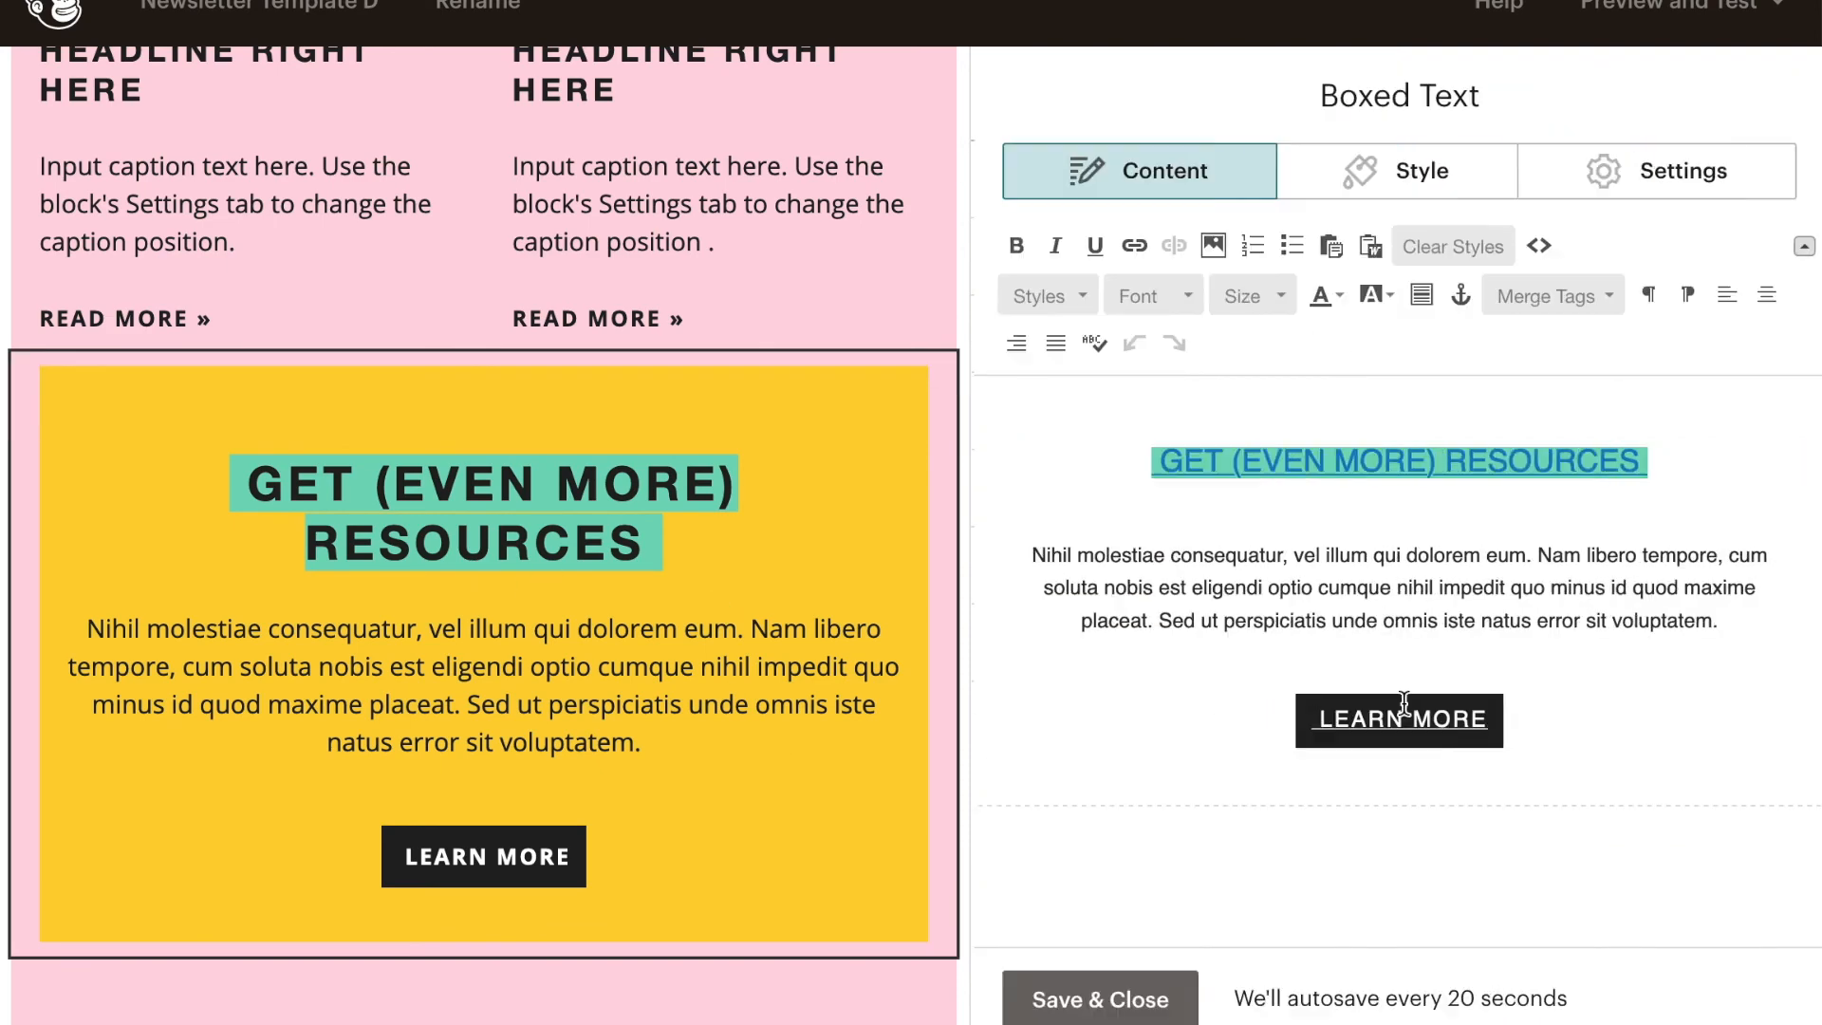
- Set the highlight color behind the GET (EVEN MORE) RESOURCES heading to violet
drag(1673, 465, 1111, 459)
click(1387, 295)
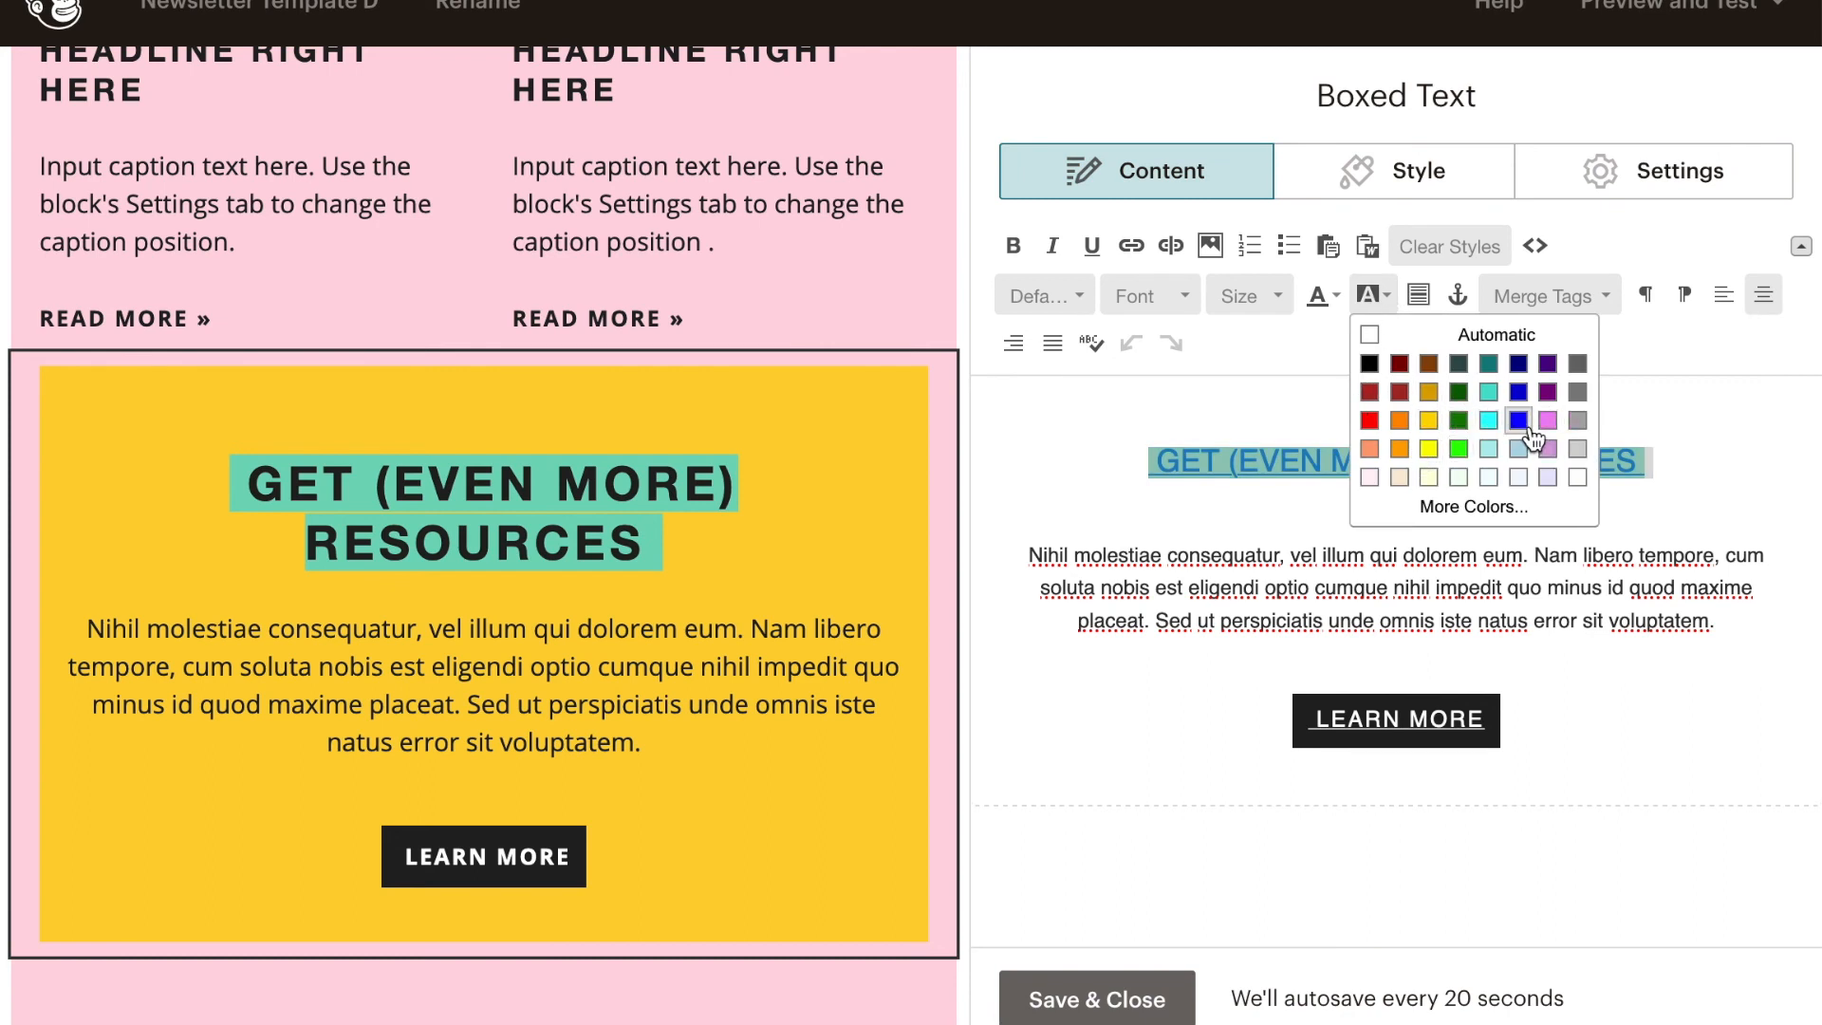
click(1548, 449)
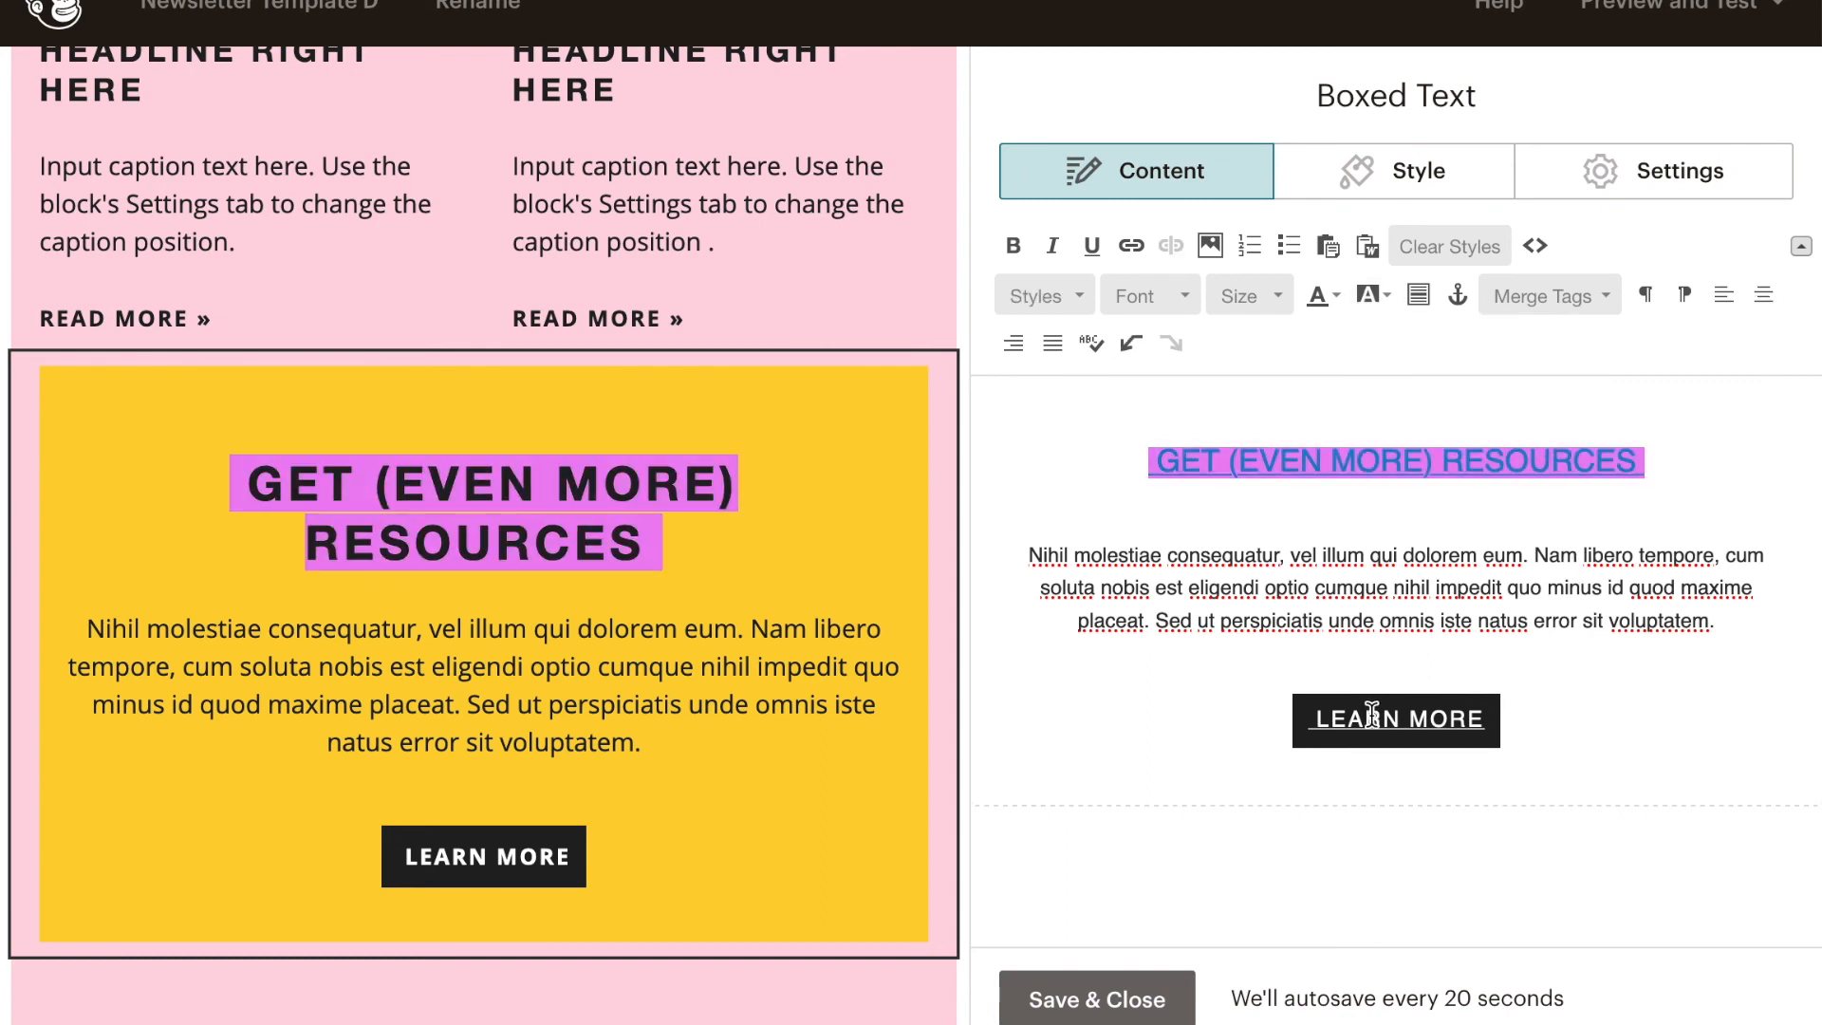
drag(1488, 722, 1414, 722)
key(BackSpace)
key(BackSpace)
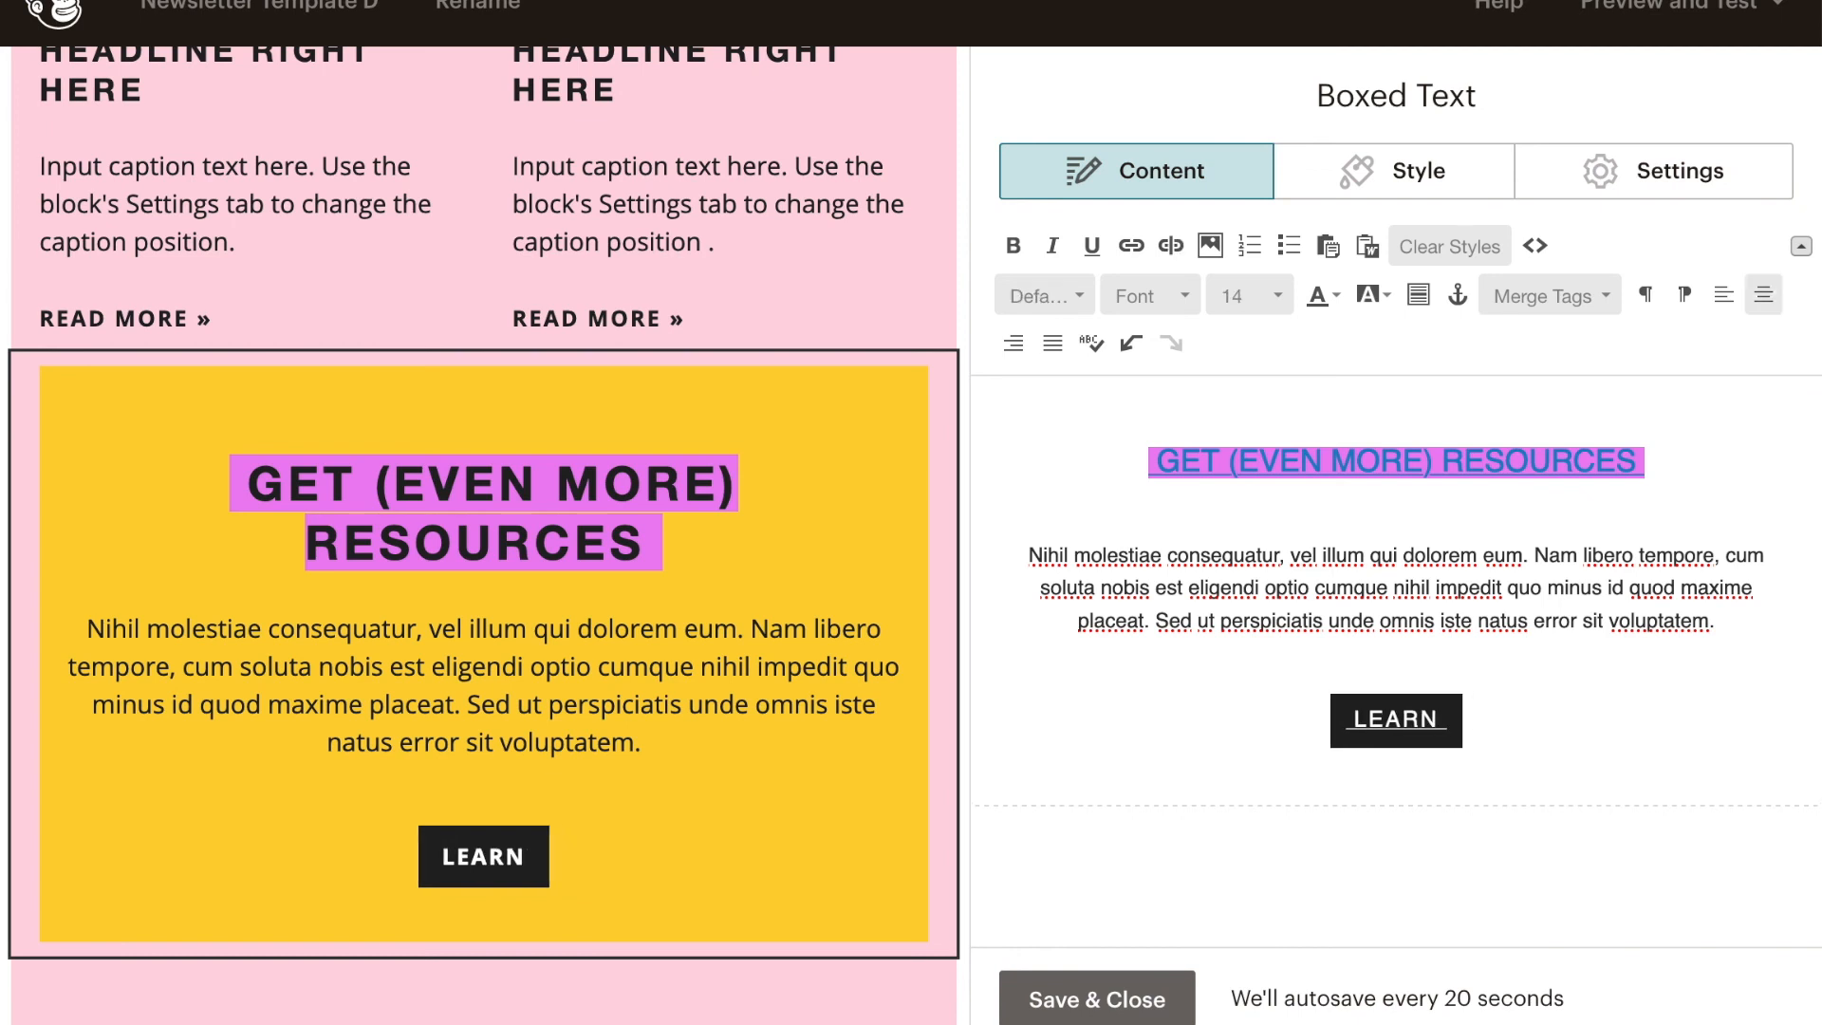
key(BackSpace)
key(BackSpace)
key(BackSpace)
key(BackSpace)
key(BackSpace)
key(BackSpace)
key(BackSpace)
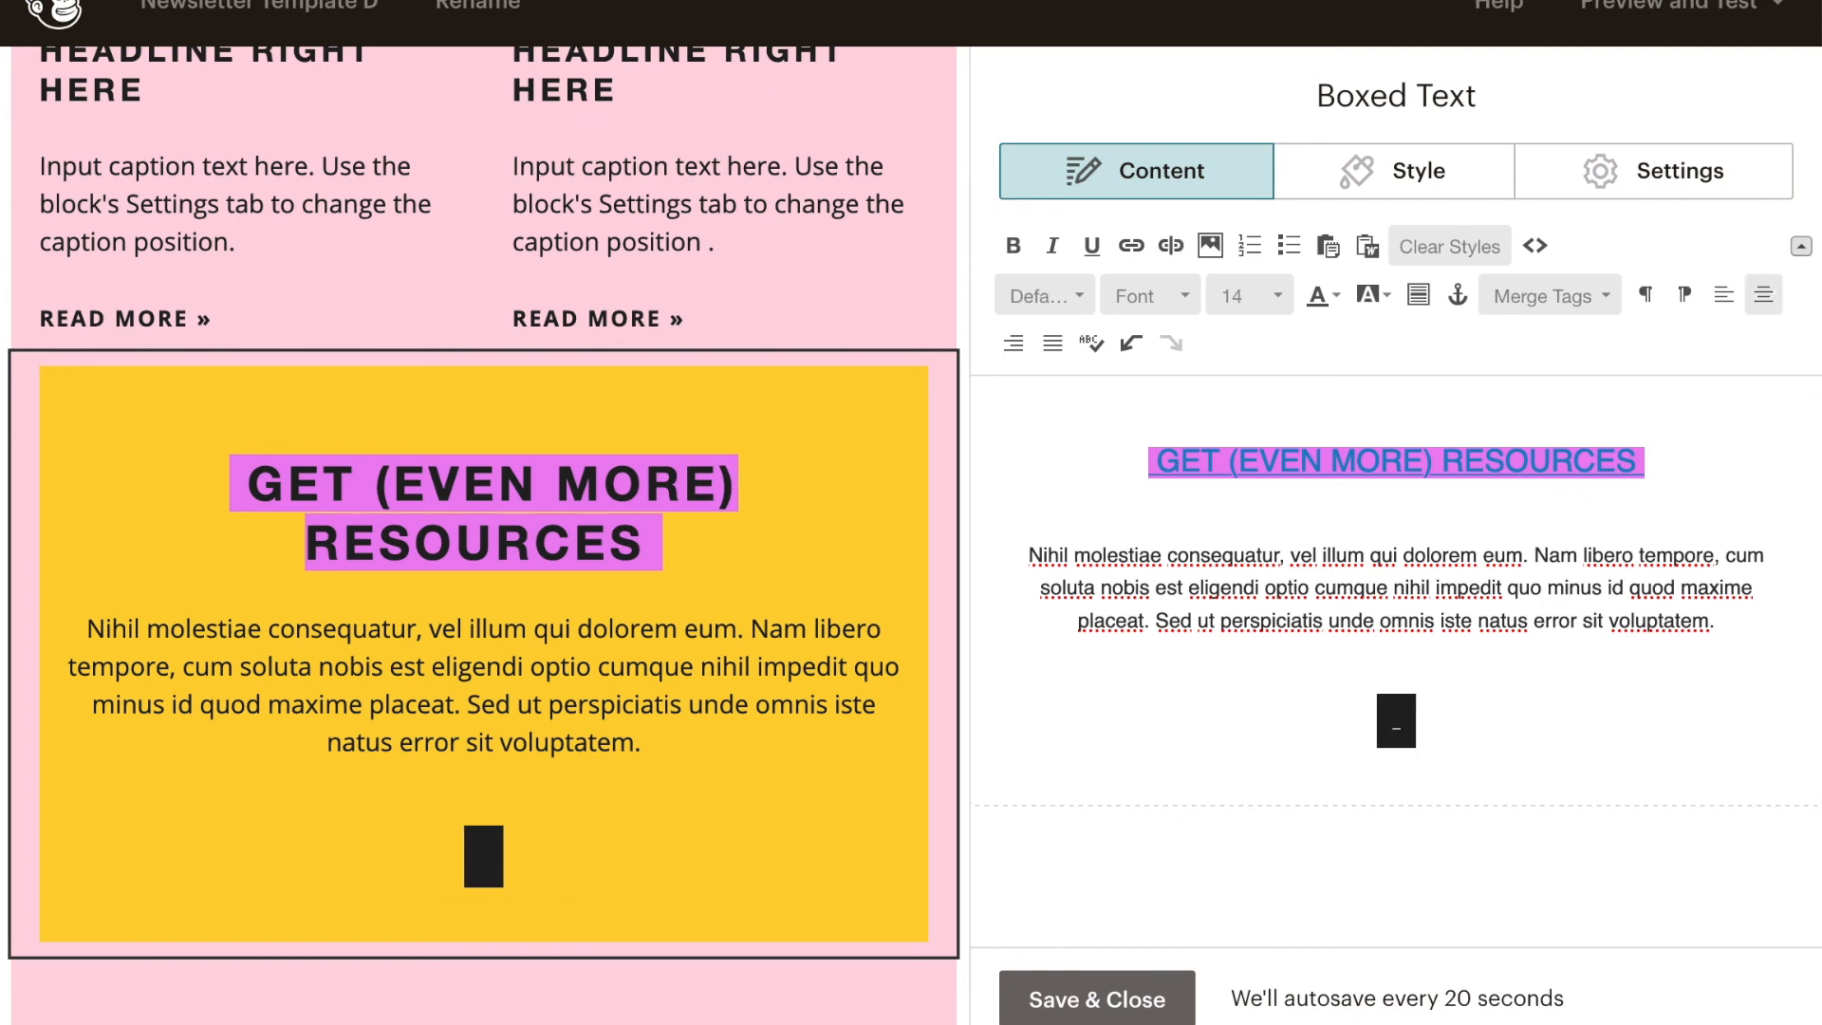
text(LEARN MORE)
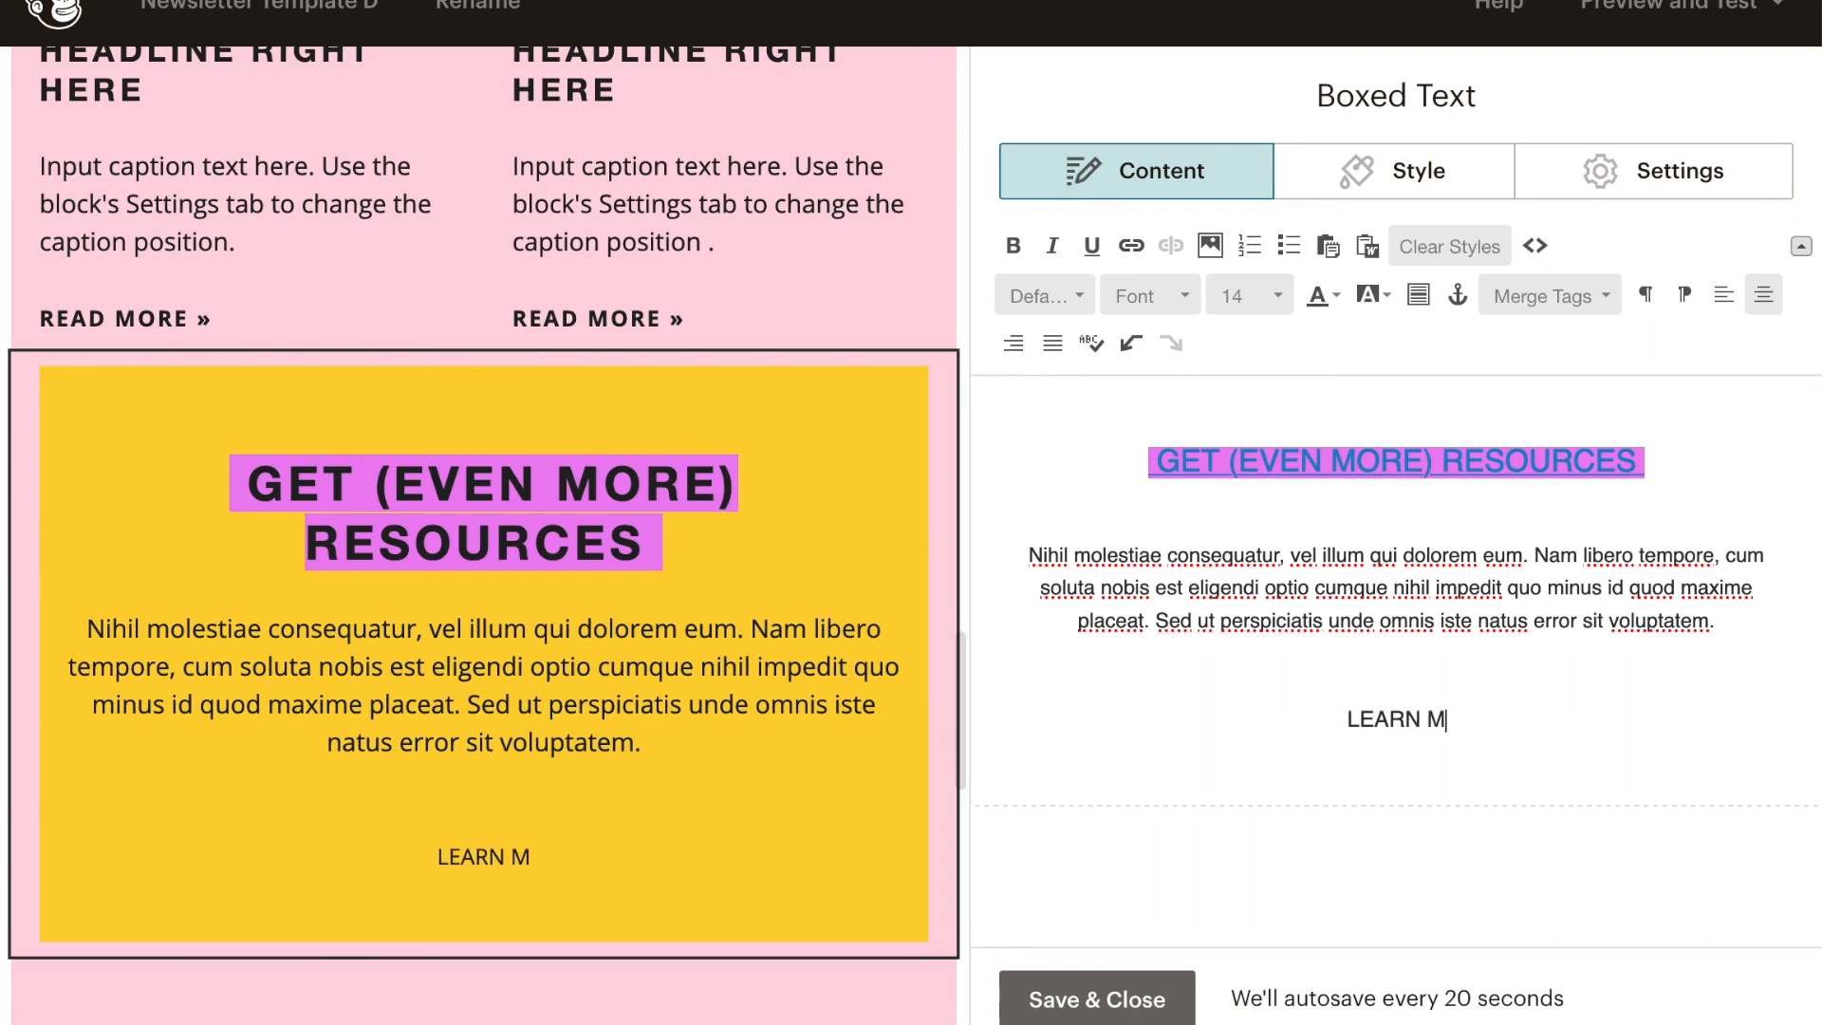
key(ctrl+z)
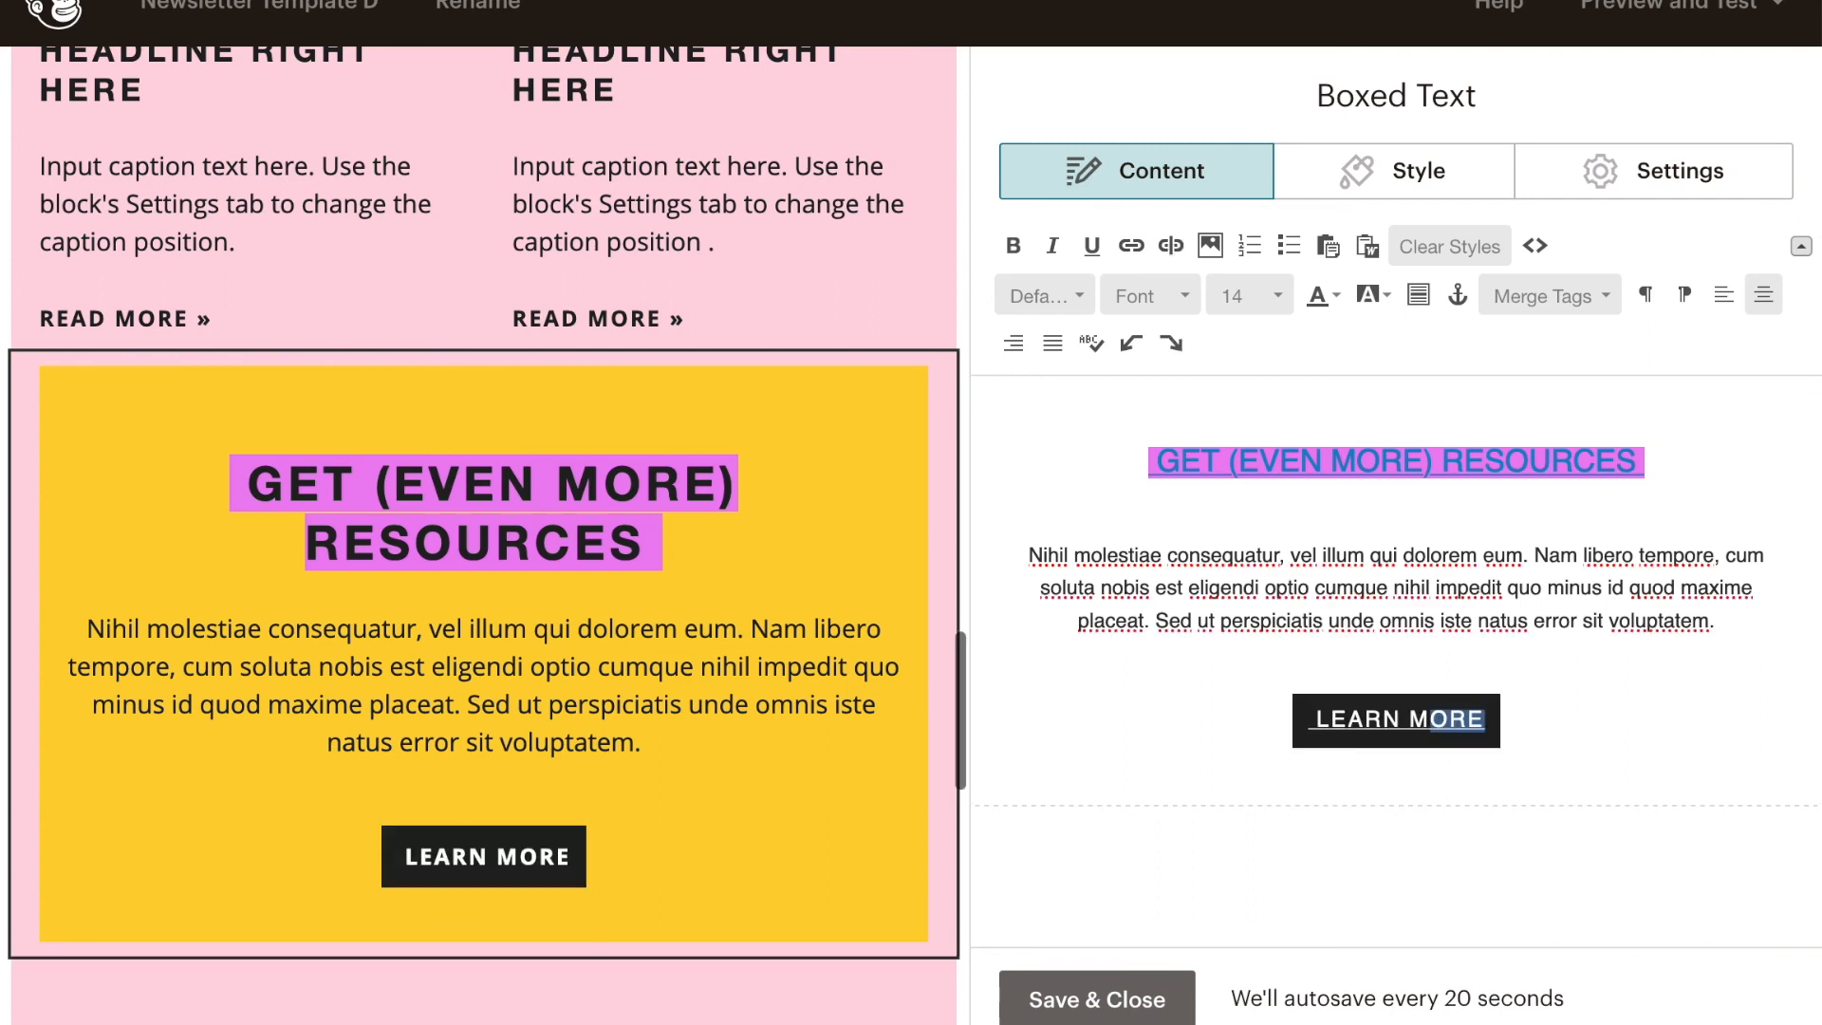
- Replace the LEARN MORE label on the boxed text block's black button with SIGN UP NOW!!!
key(BackSpace)
key(BackSpace)
key(BackSpace)
key(BackSpace)
key(BackSpace)
key(BackSpace)
key(BackSpace)
key(BackSpace)
key(BackSpace)
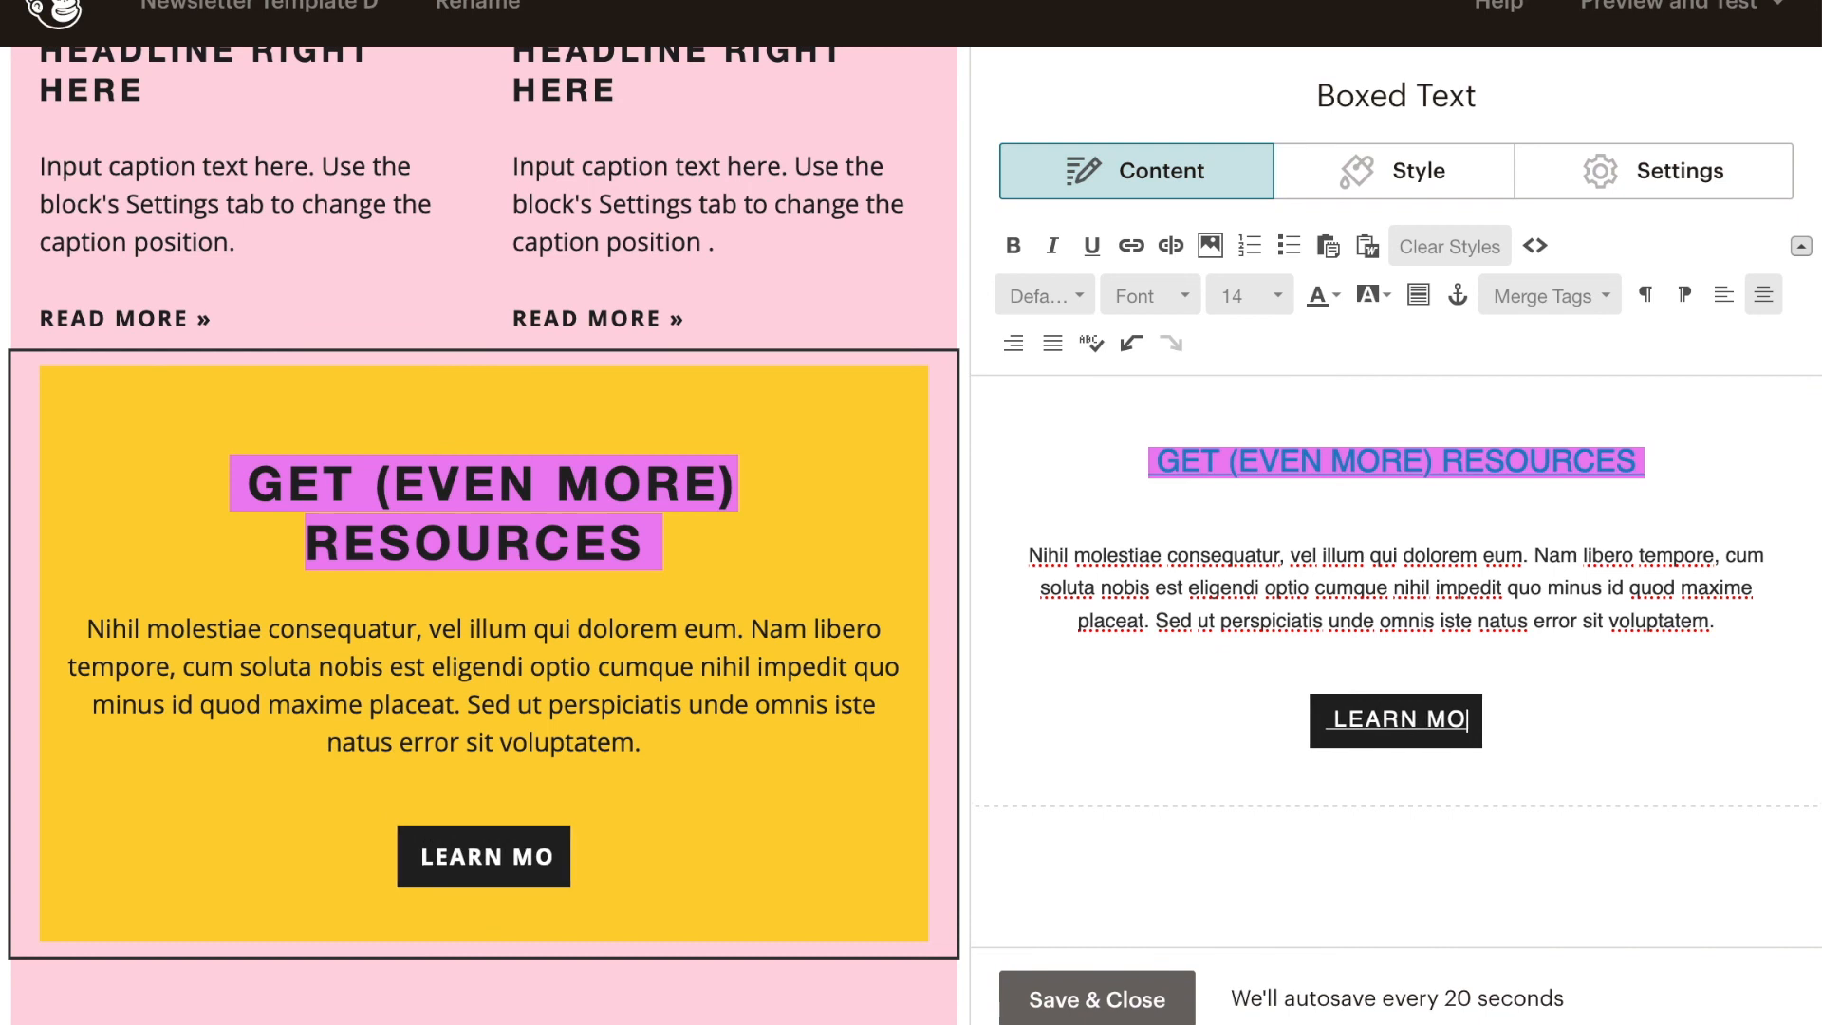
key(BackSpace)
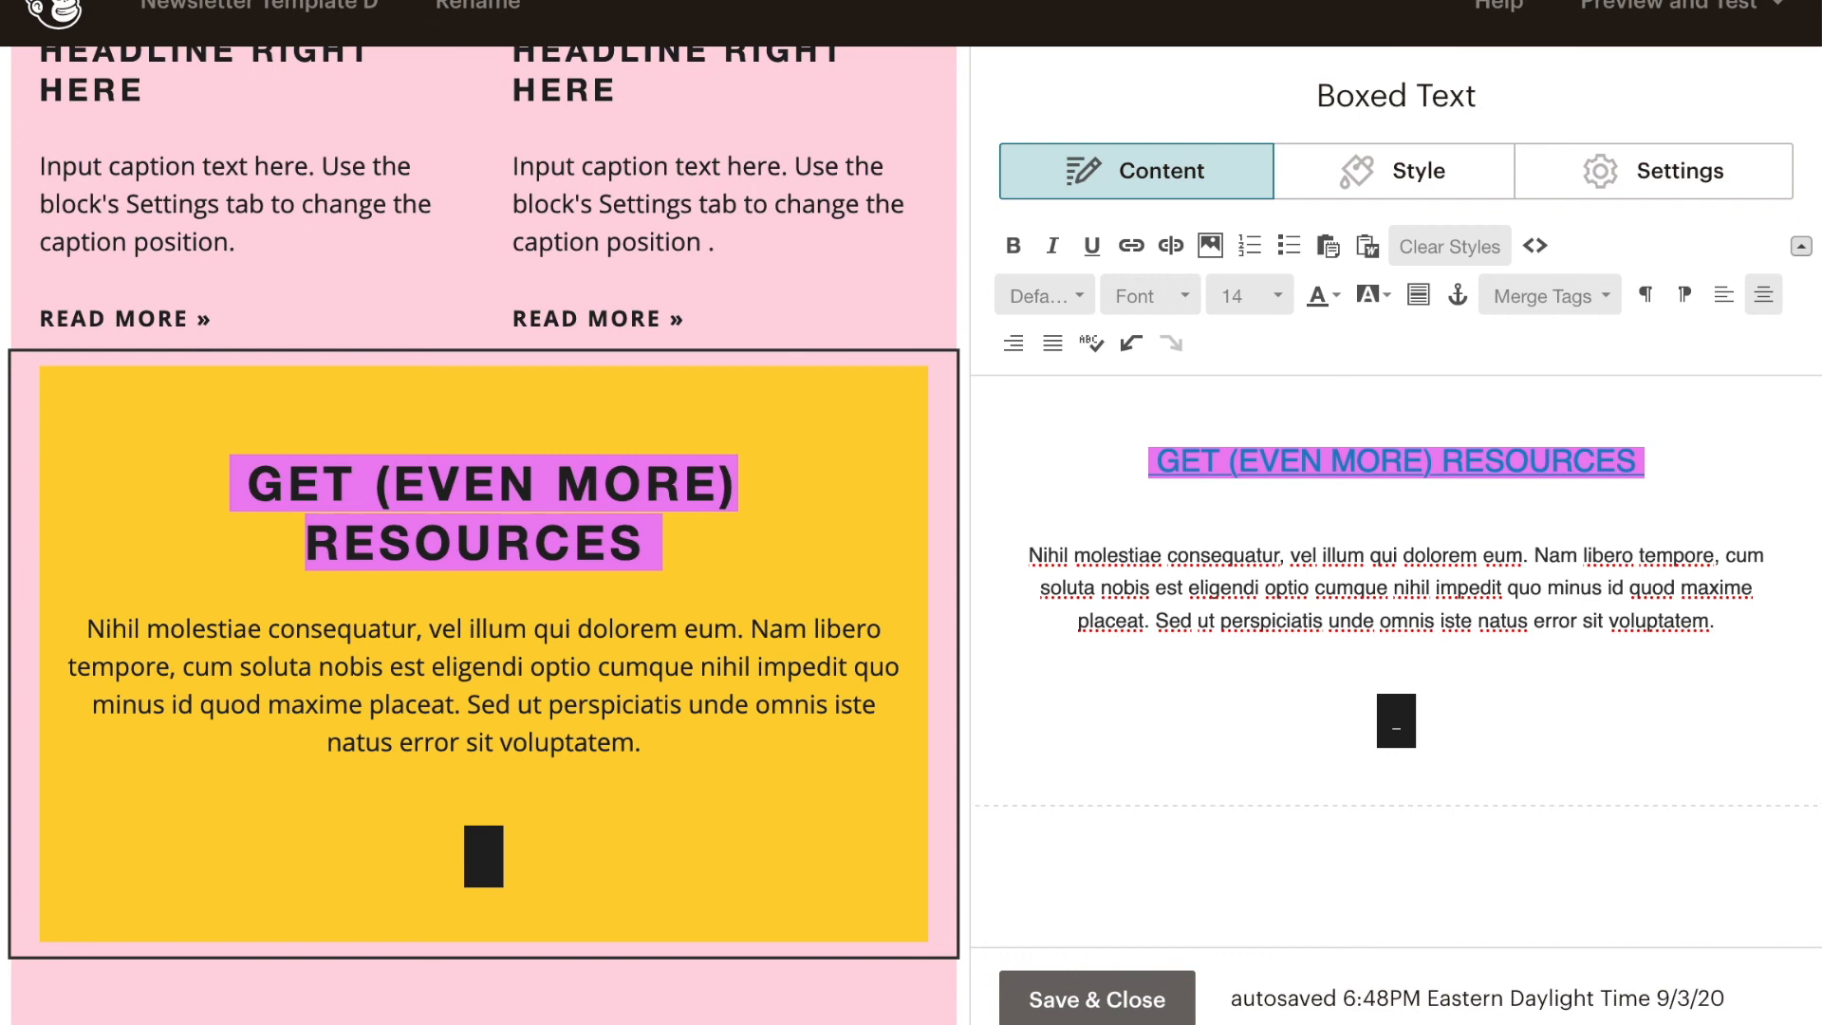
text(SIG)
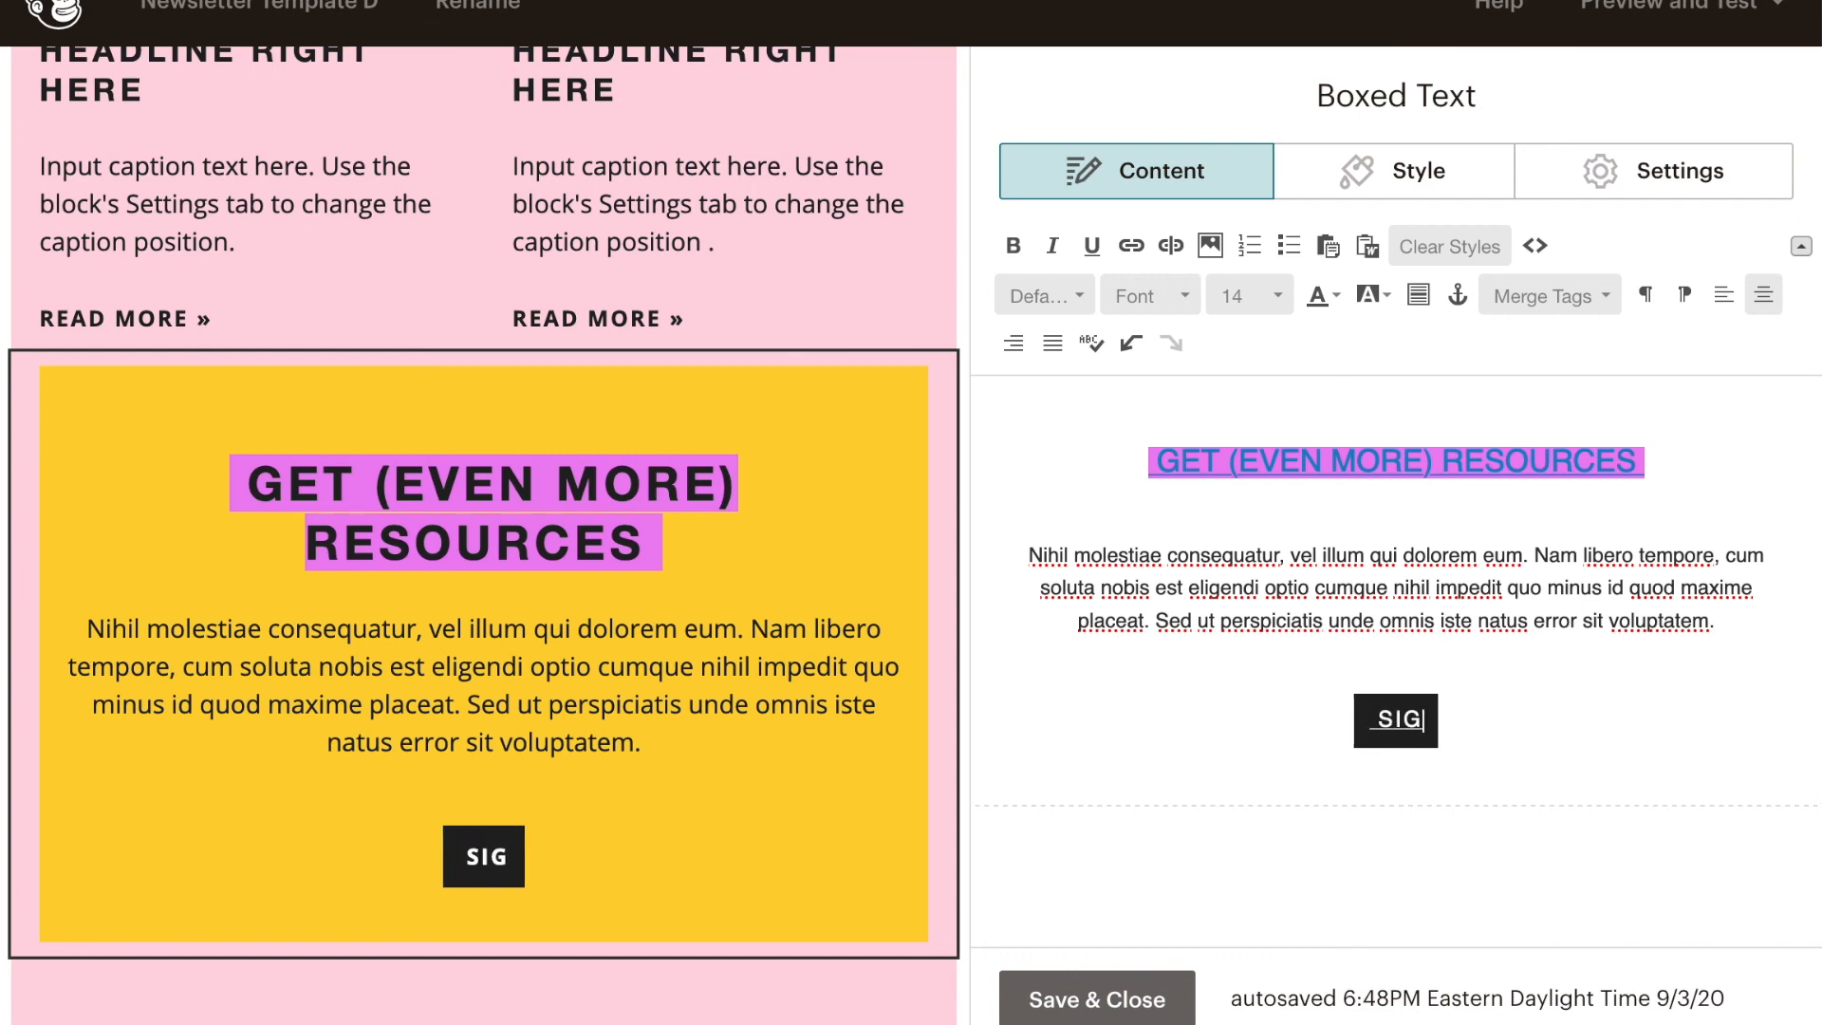
text(N UP NOW!!!)
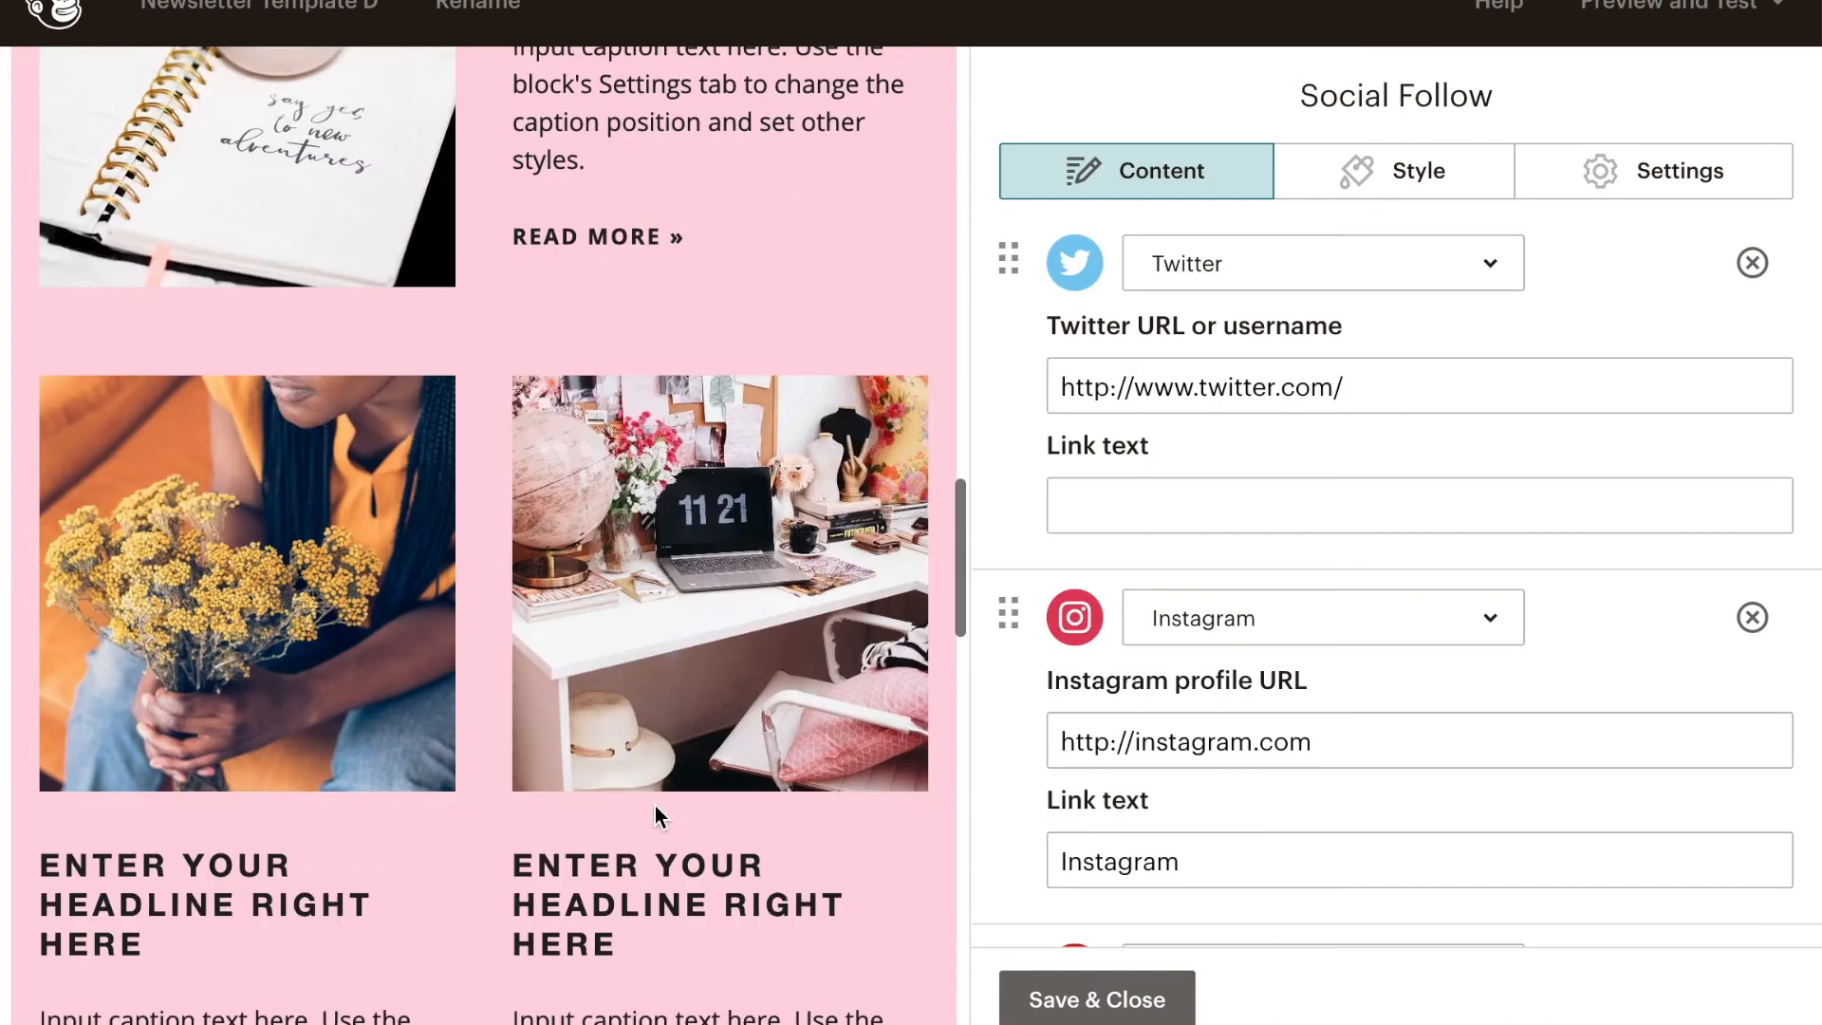
- Look over the Twitter and Instagram entries of the Social Follow block, and save and close it
scroll(654, 805, down, 15)
scroll(654, 807, up, 12)
scroll(656, 806, up, 5)
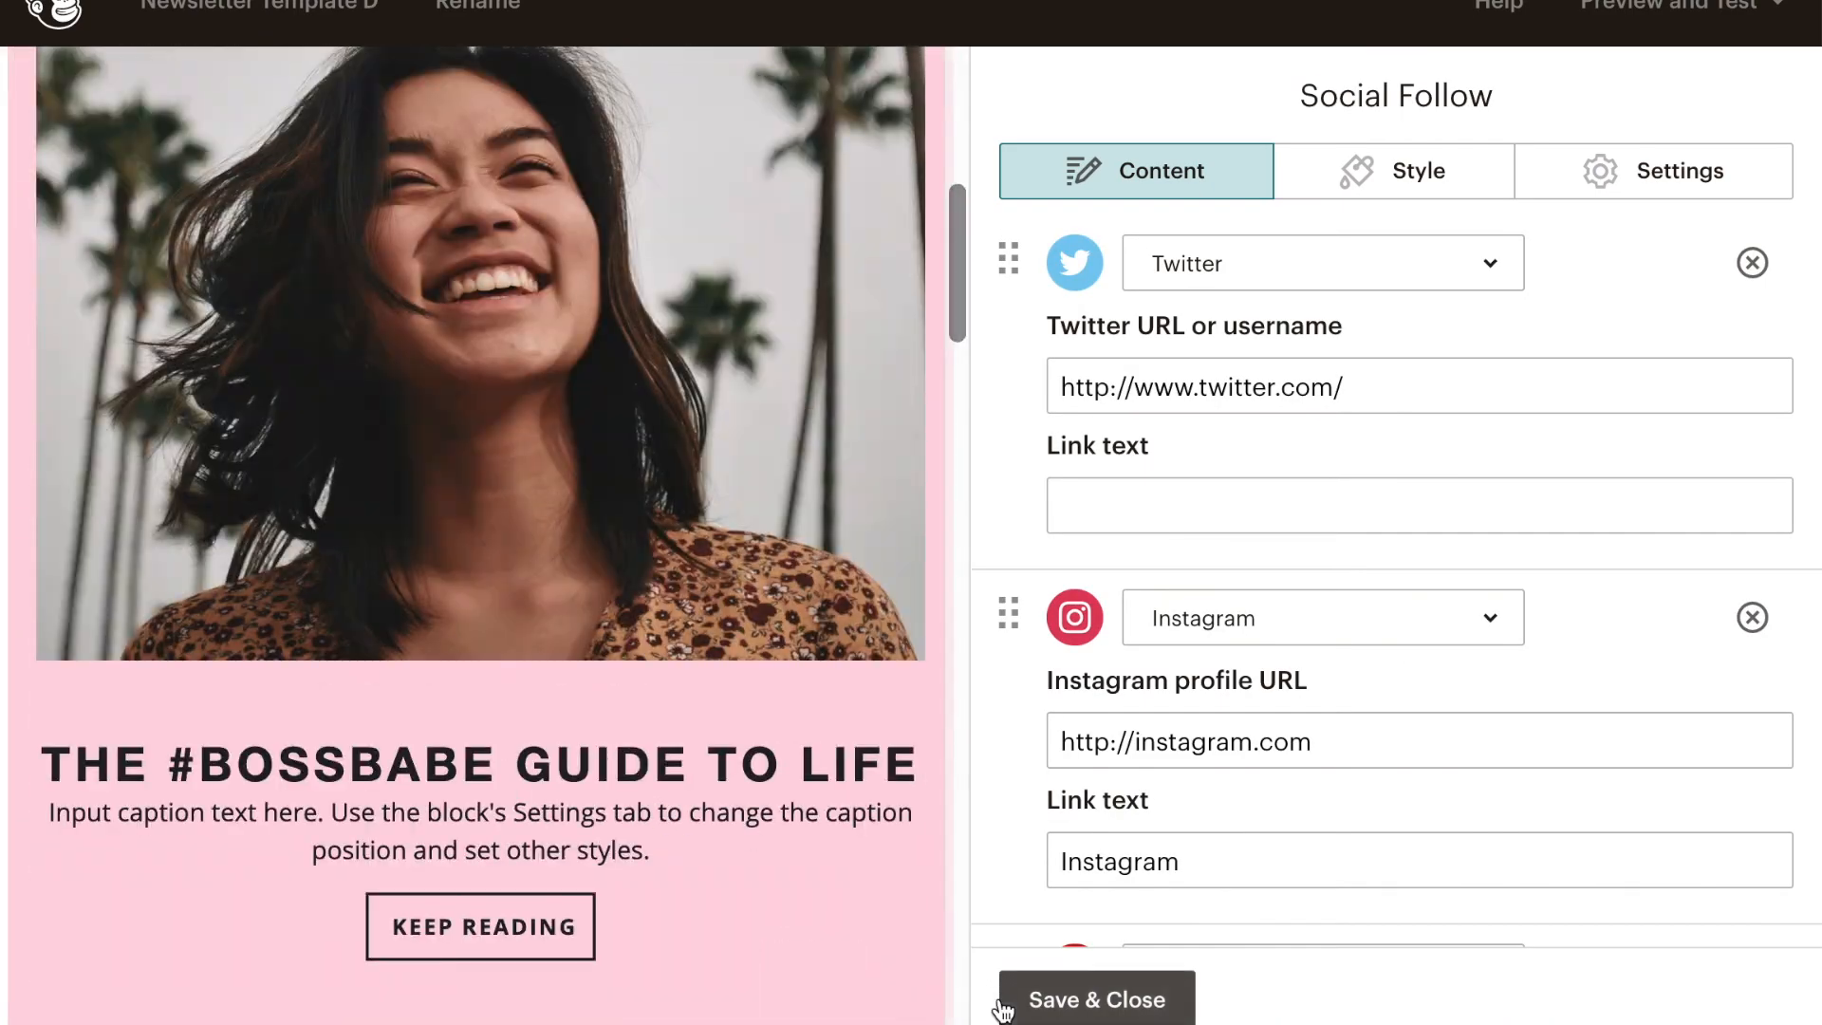
click(1039, 999)
- Set the template's body background to no color in the body style settings
scroll(868, 612, up, 3)
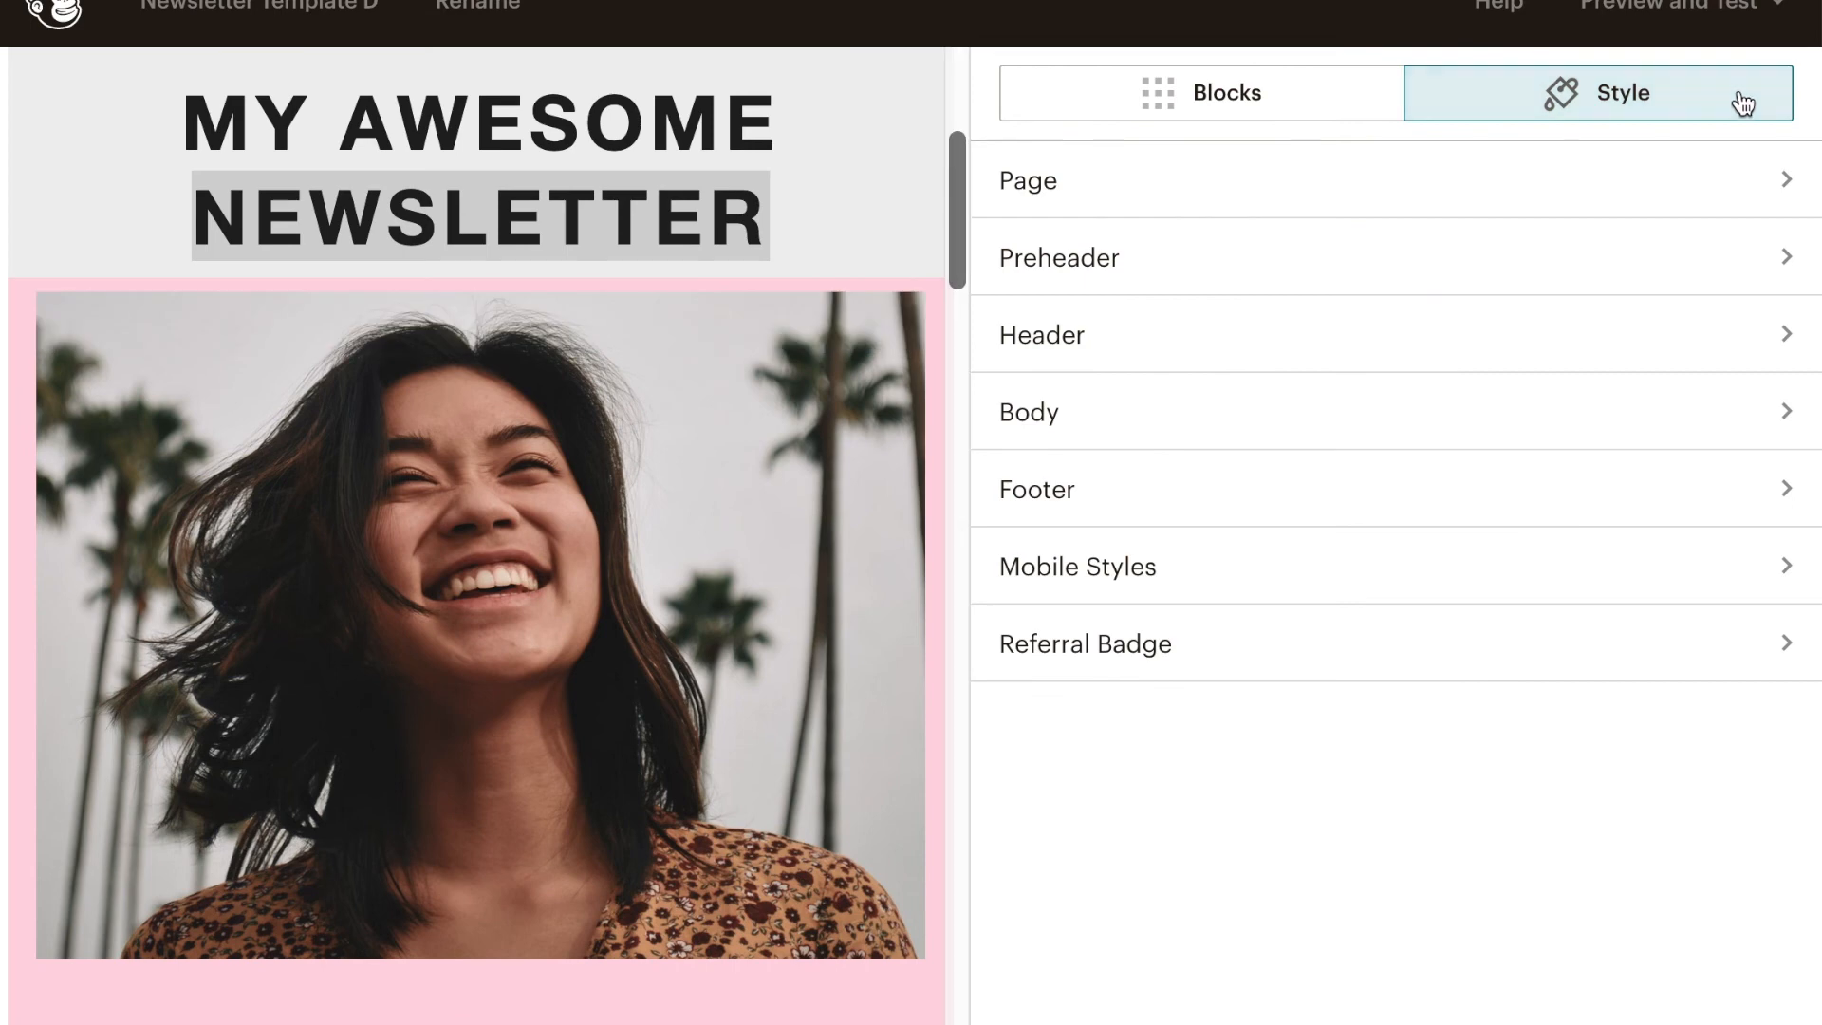
click(1063, 443)
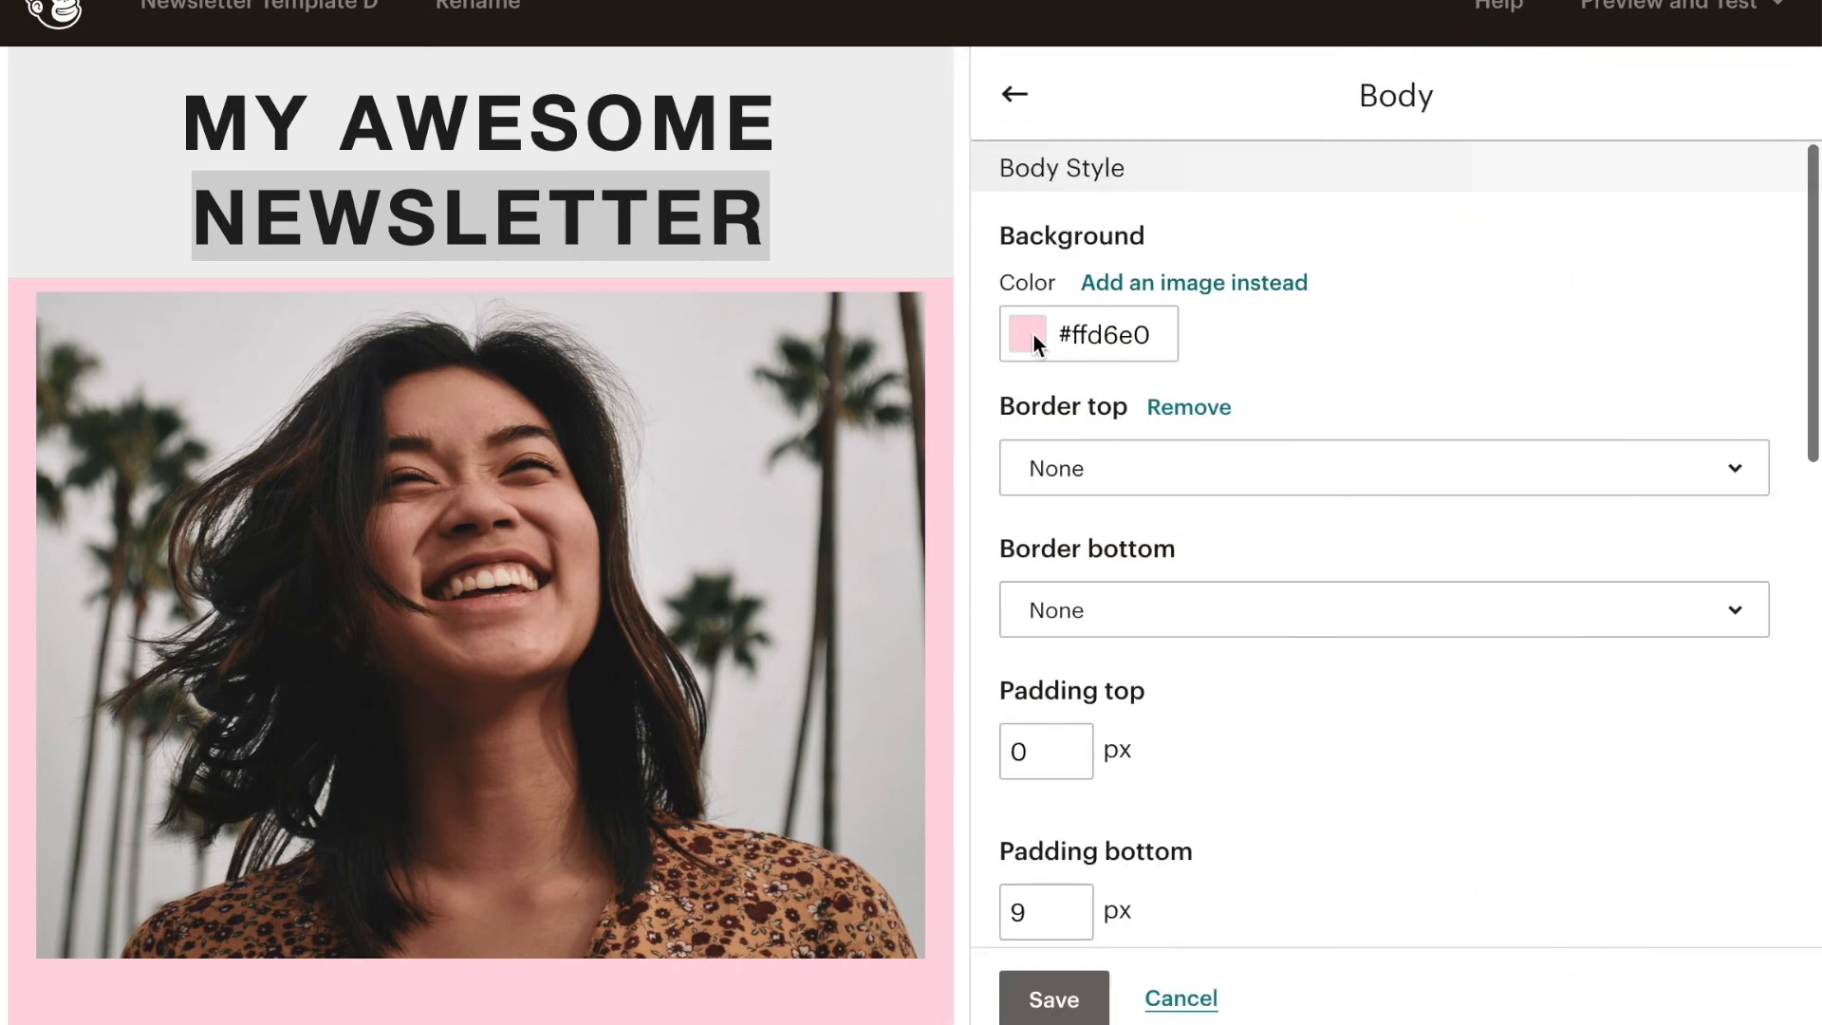
click(1035, 334)
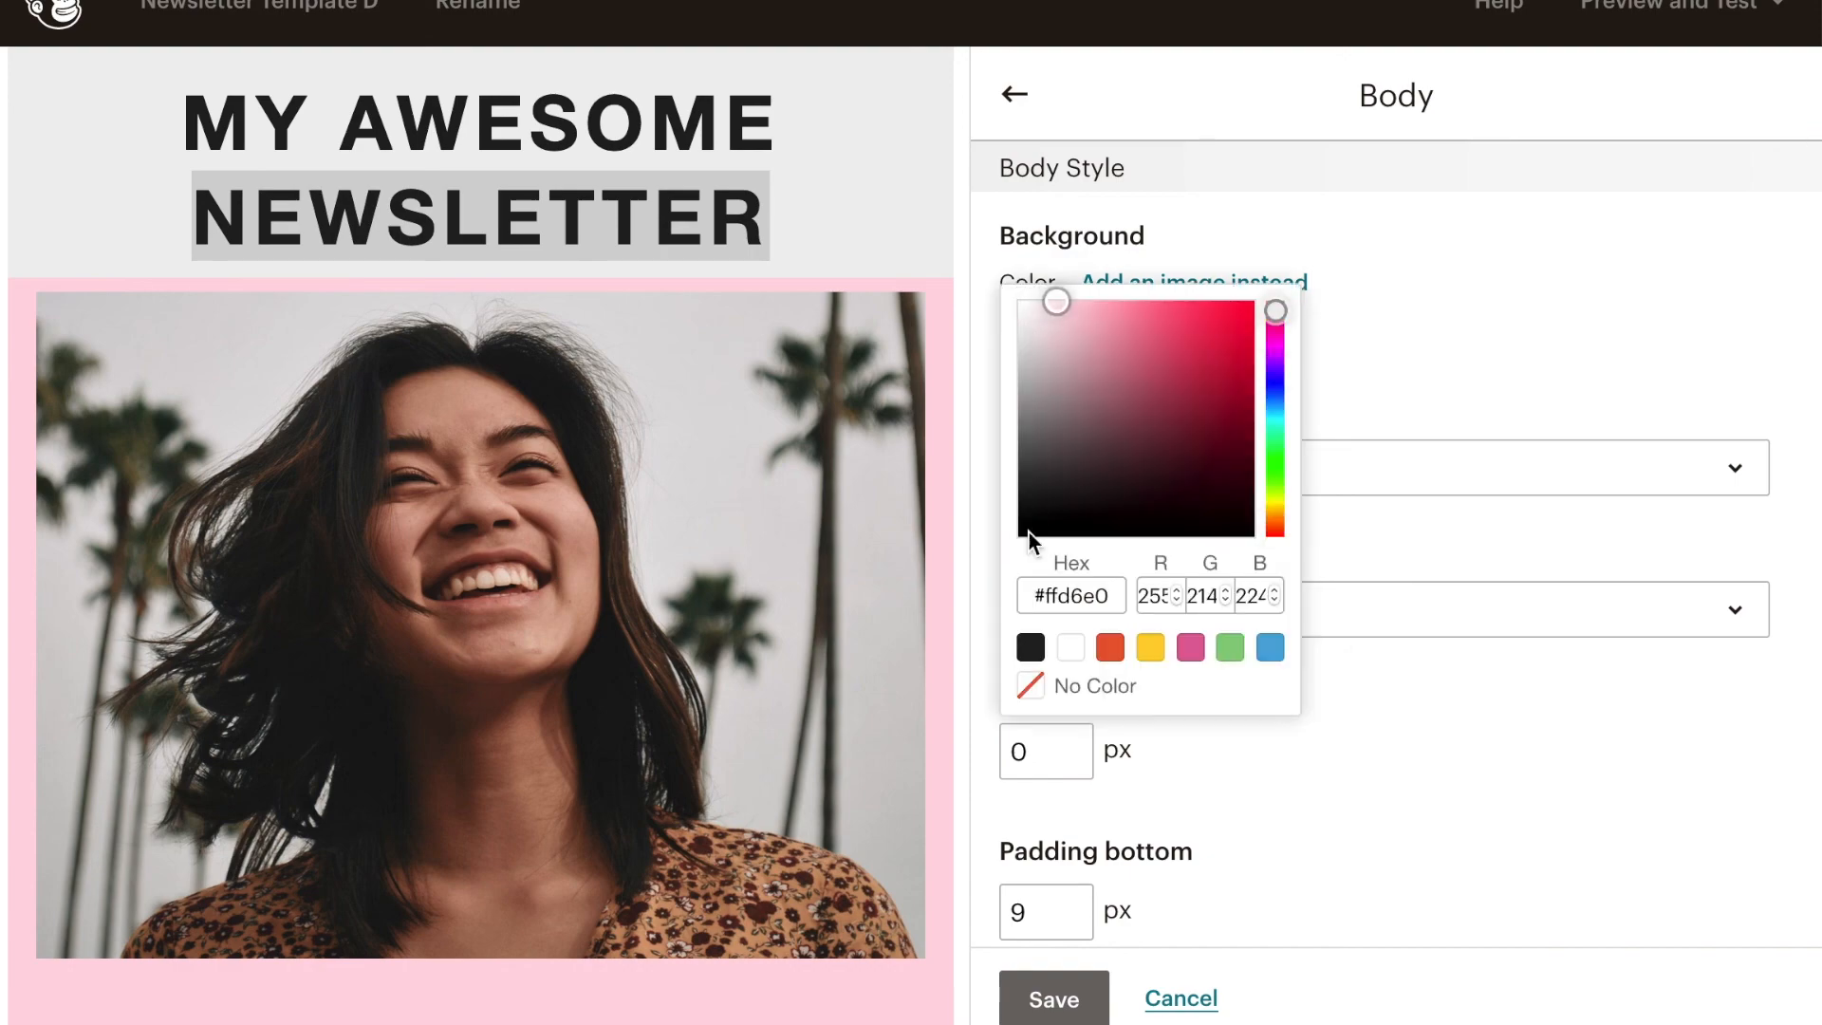
scroll(745, 589, down, 10)
scroll(745, 590, down, 2)
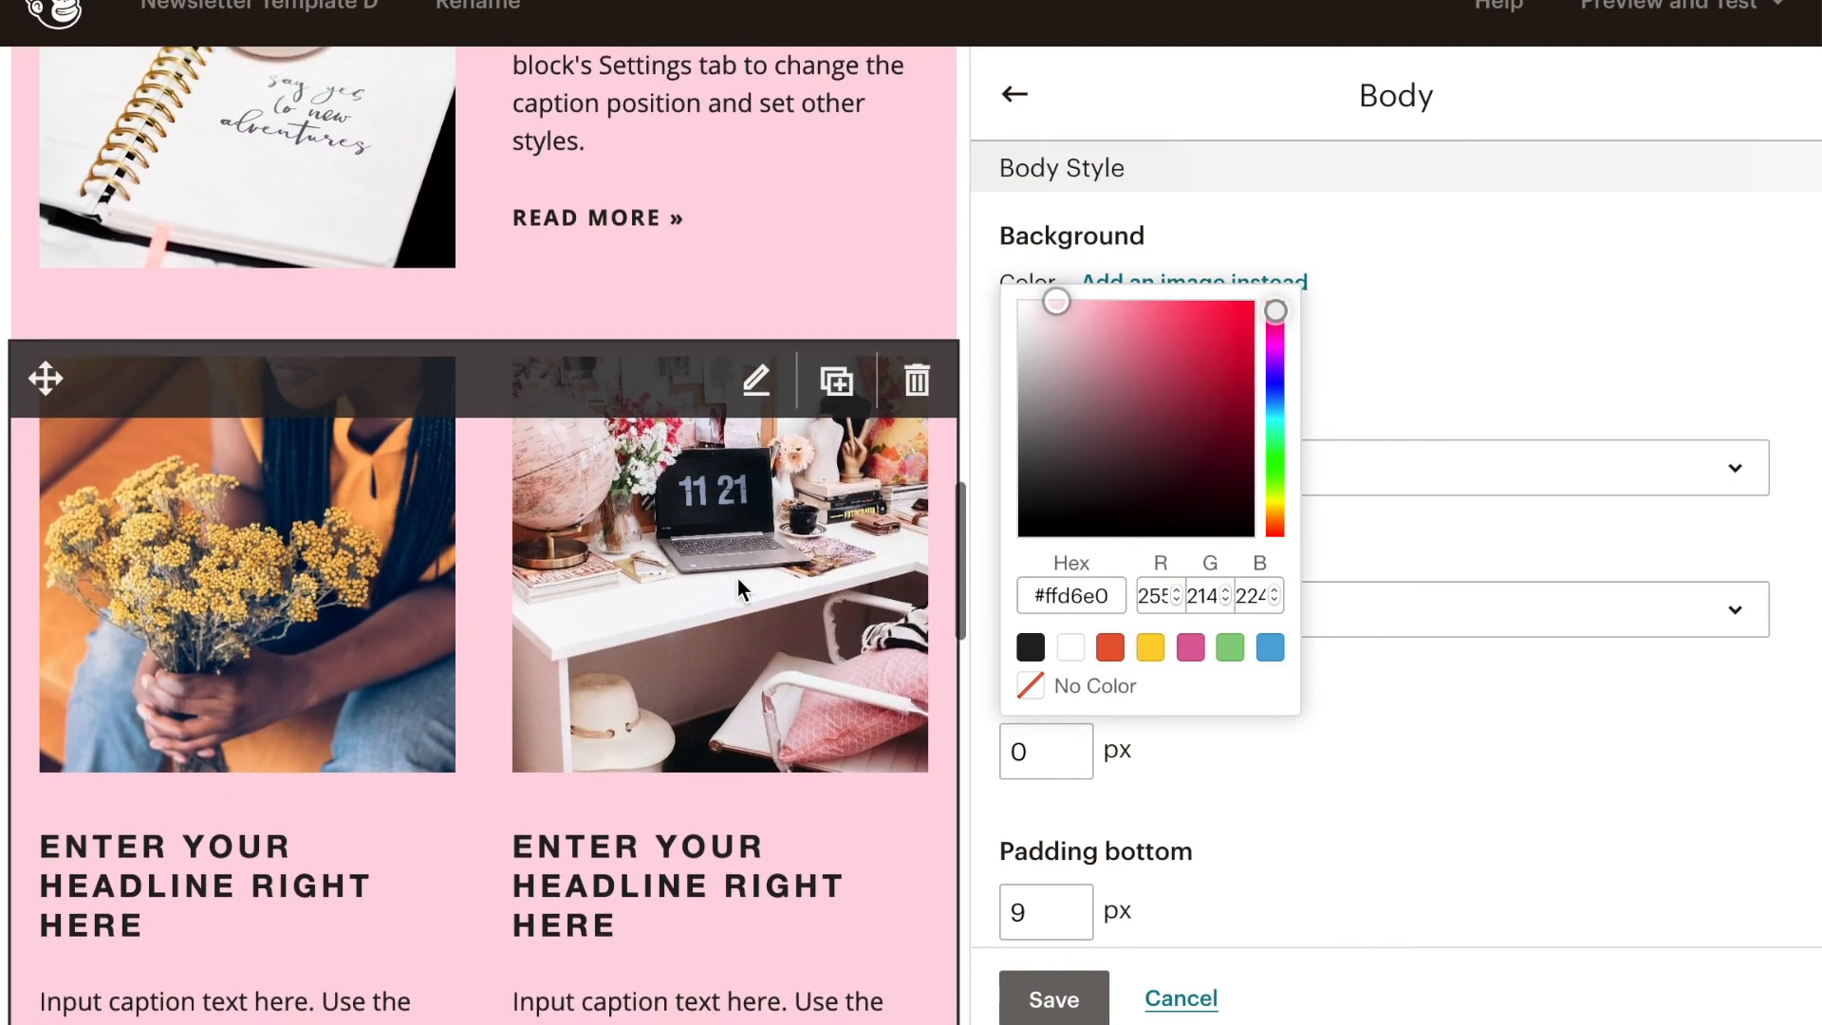
click(1071, 647)
click(1030, 685)
click(1292, 774)
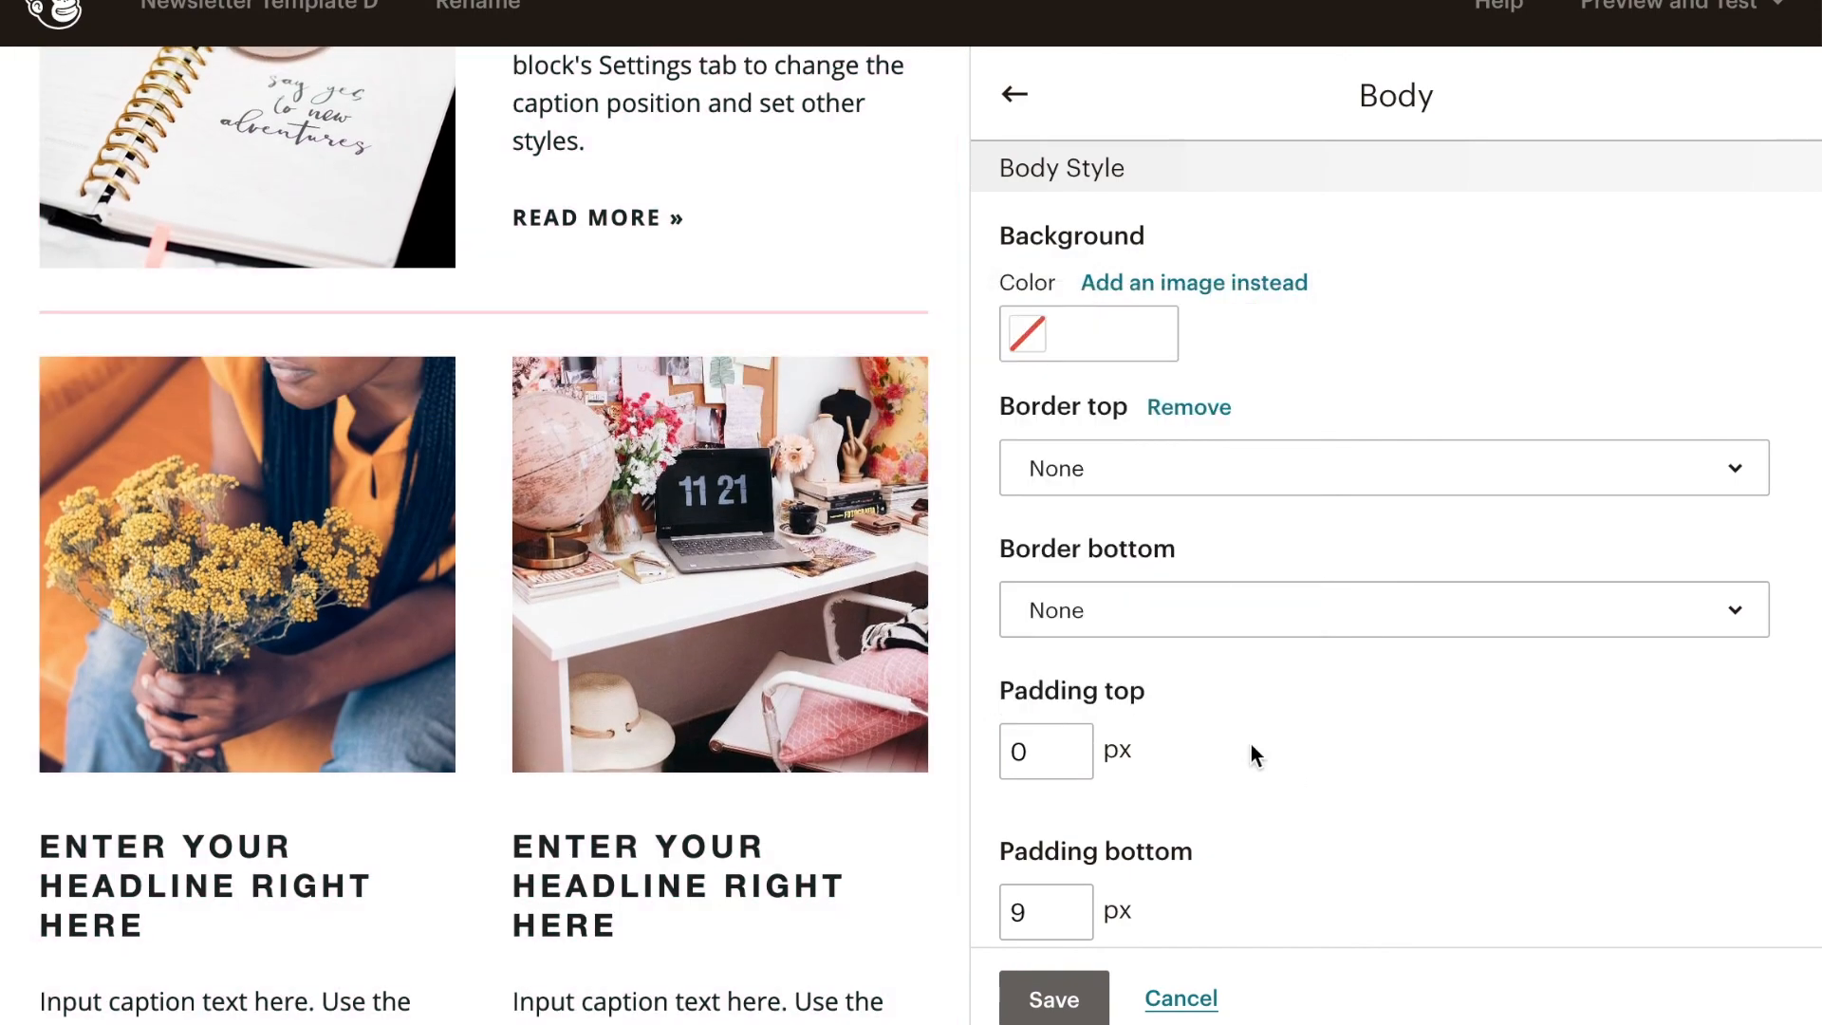
- Examine the newsletter's content blocks and the divider lines between them against the new body background
scroll(524, 550, up, 12)
scroll(522, 547, down, 2)
scroll(522, 548, down, 8)
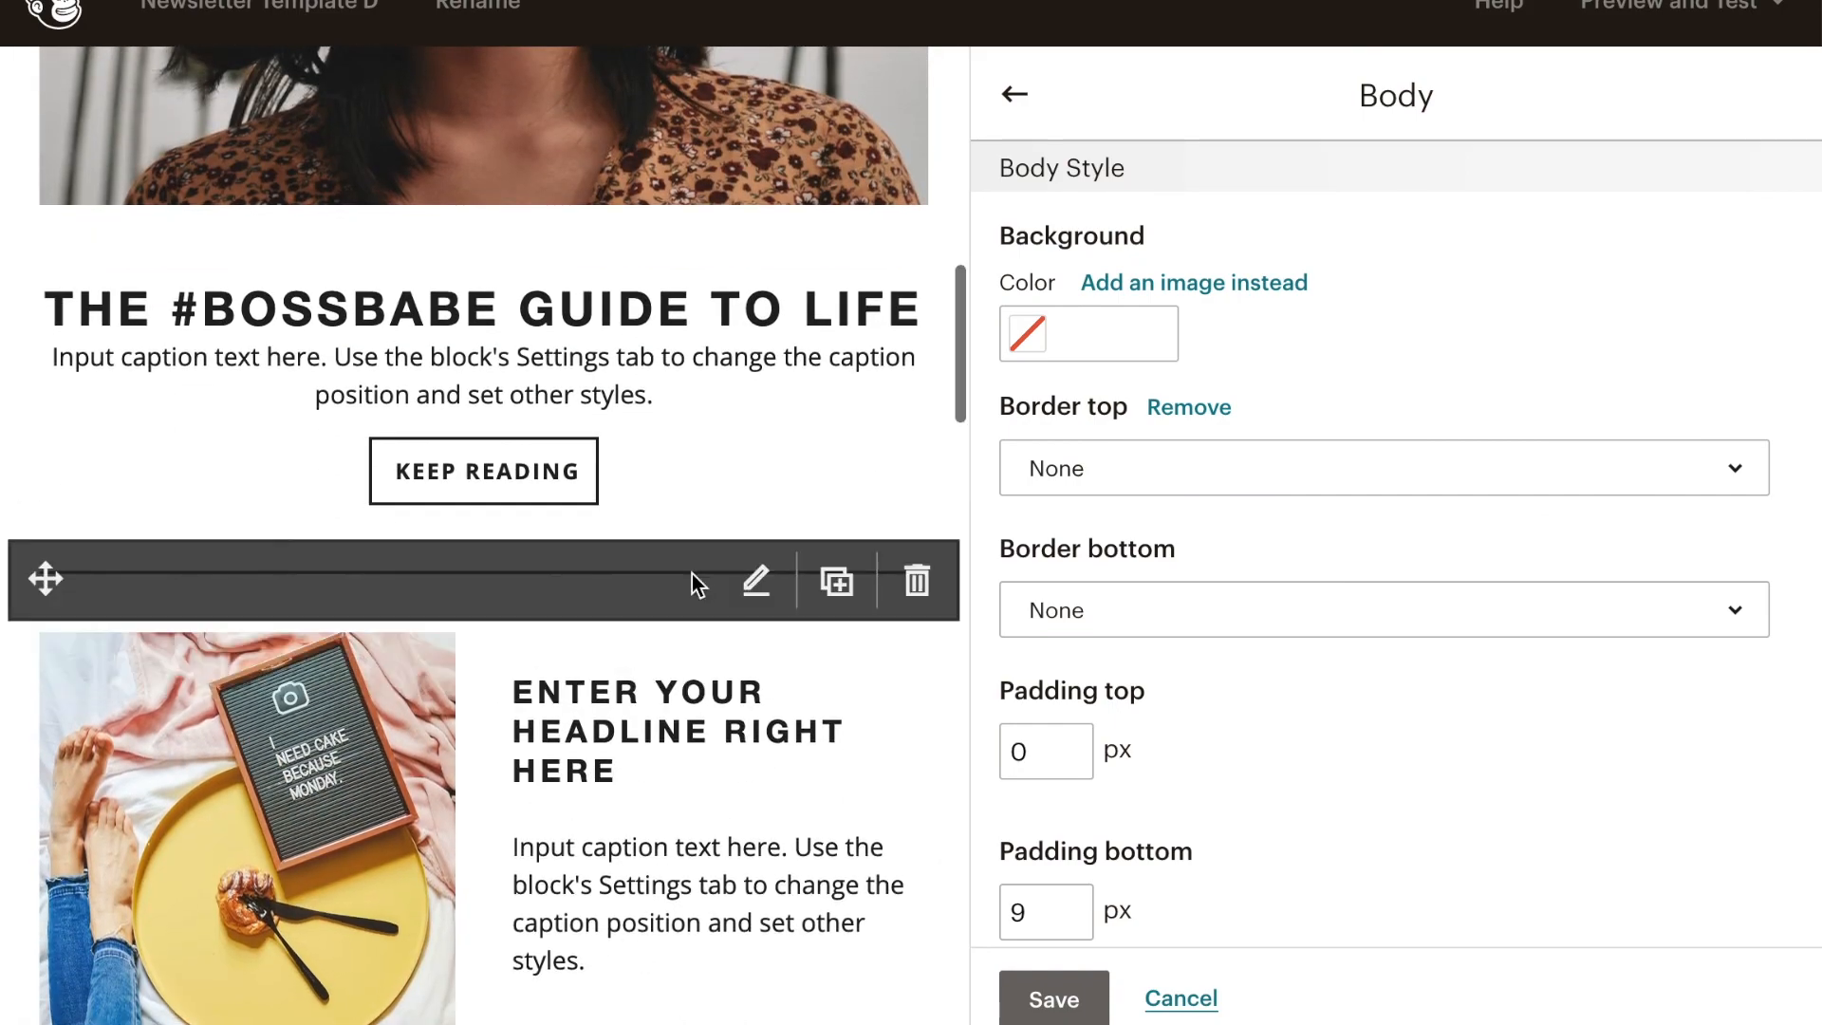
scroll(556, 595, down, 8)
scroll(559, 613, up, 2)
scroll(559, 612, up, 9)
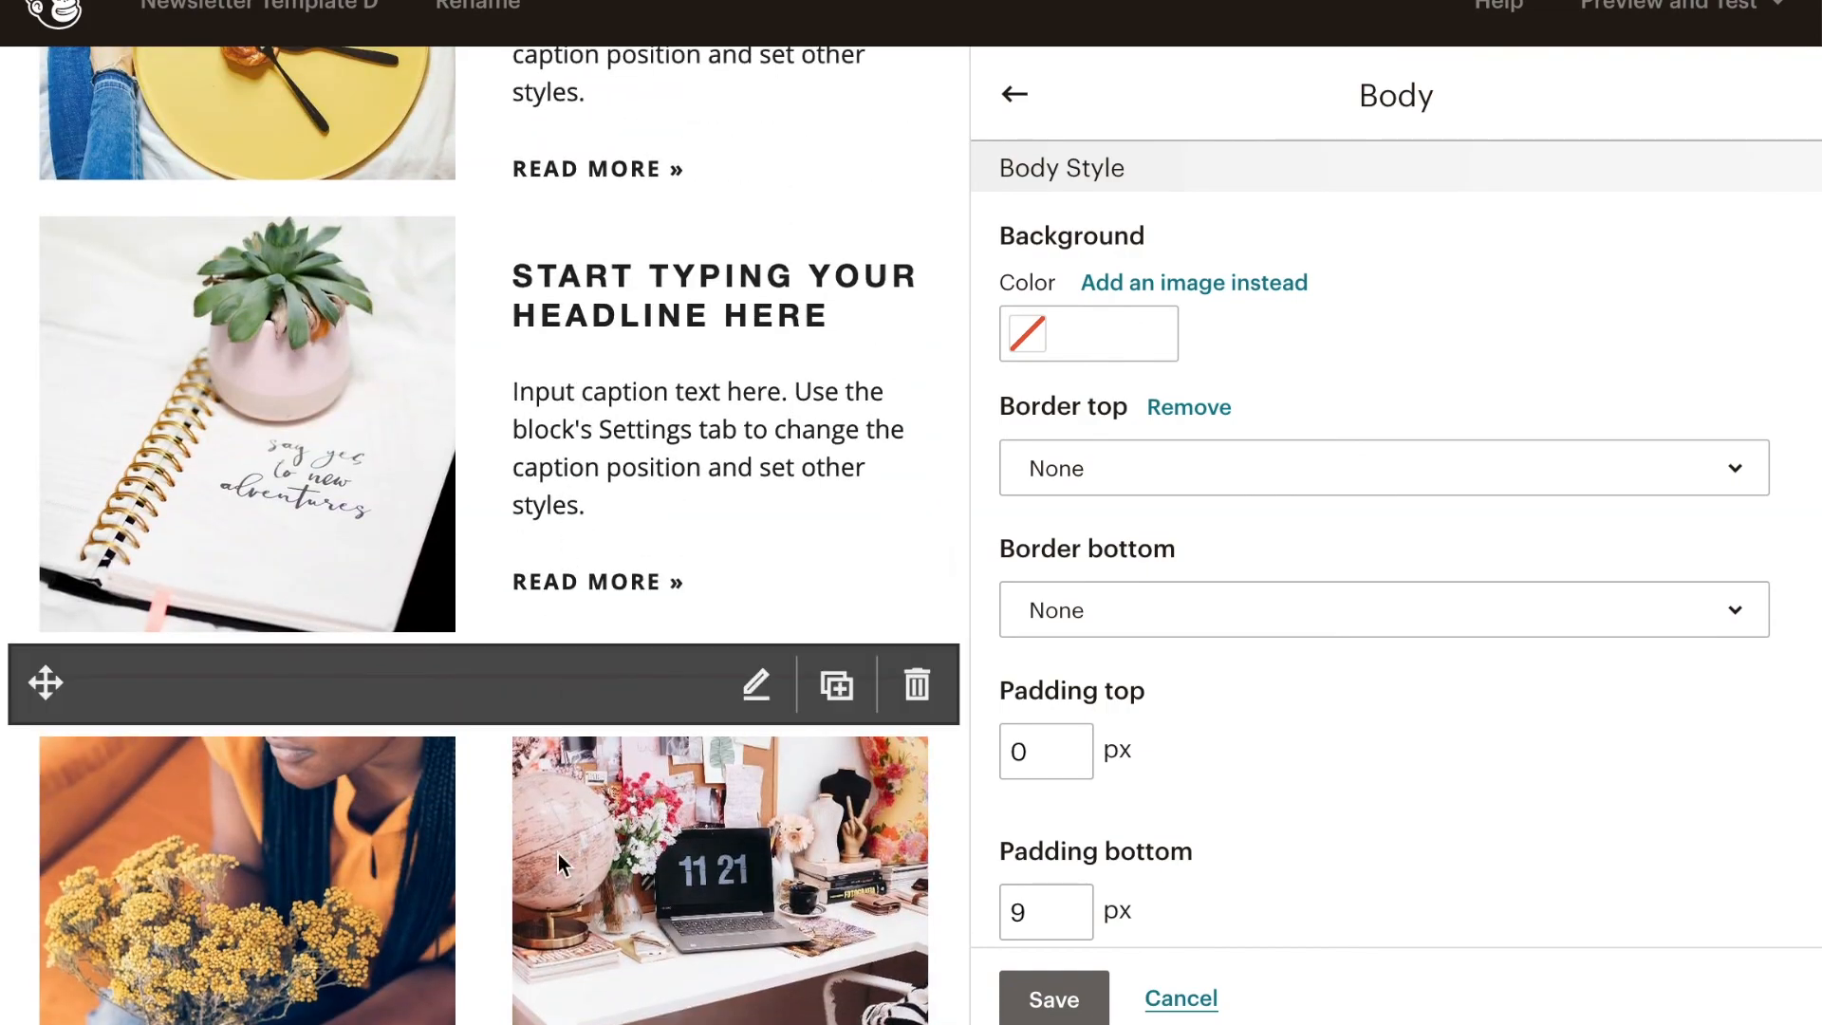
scroll(569, 958, down, 10)
scroll(569, 957, up, 10)
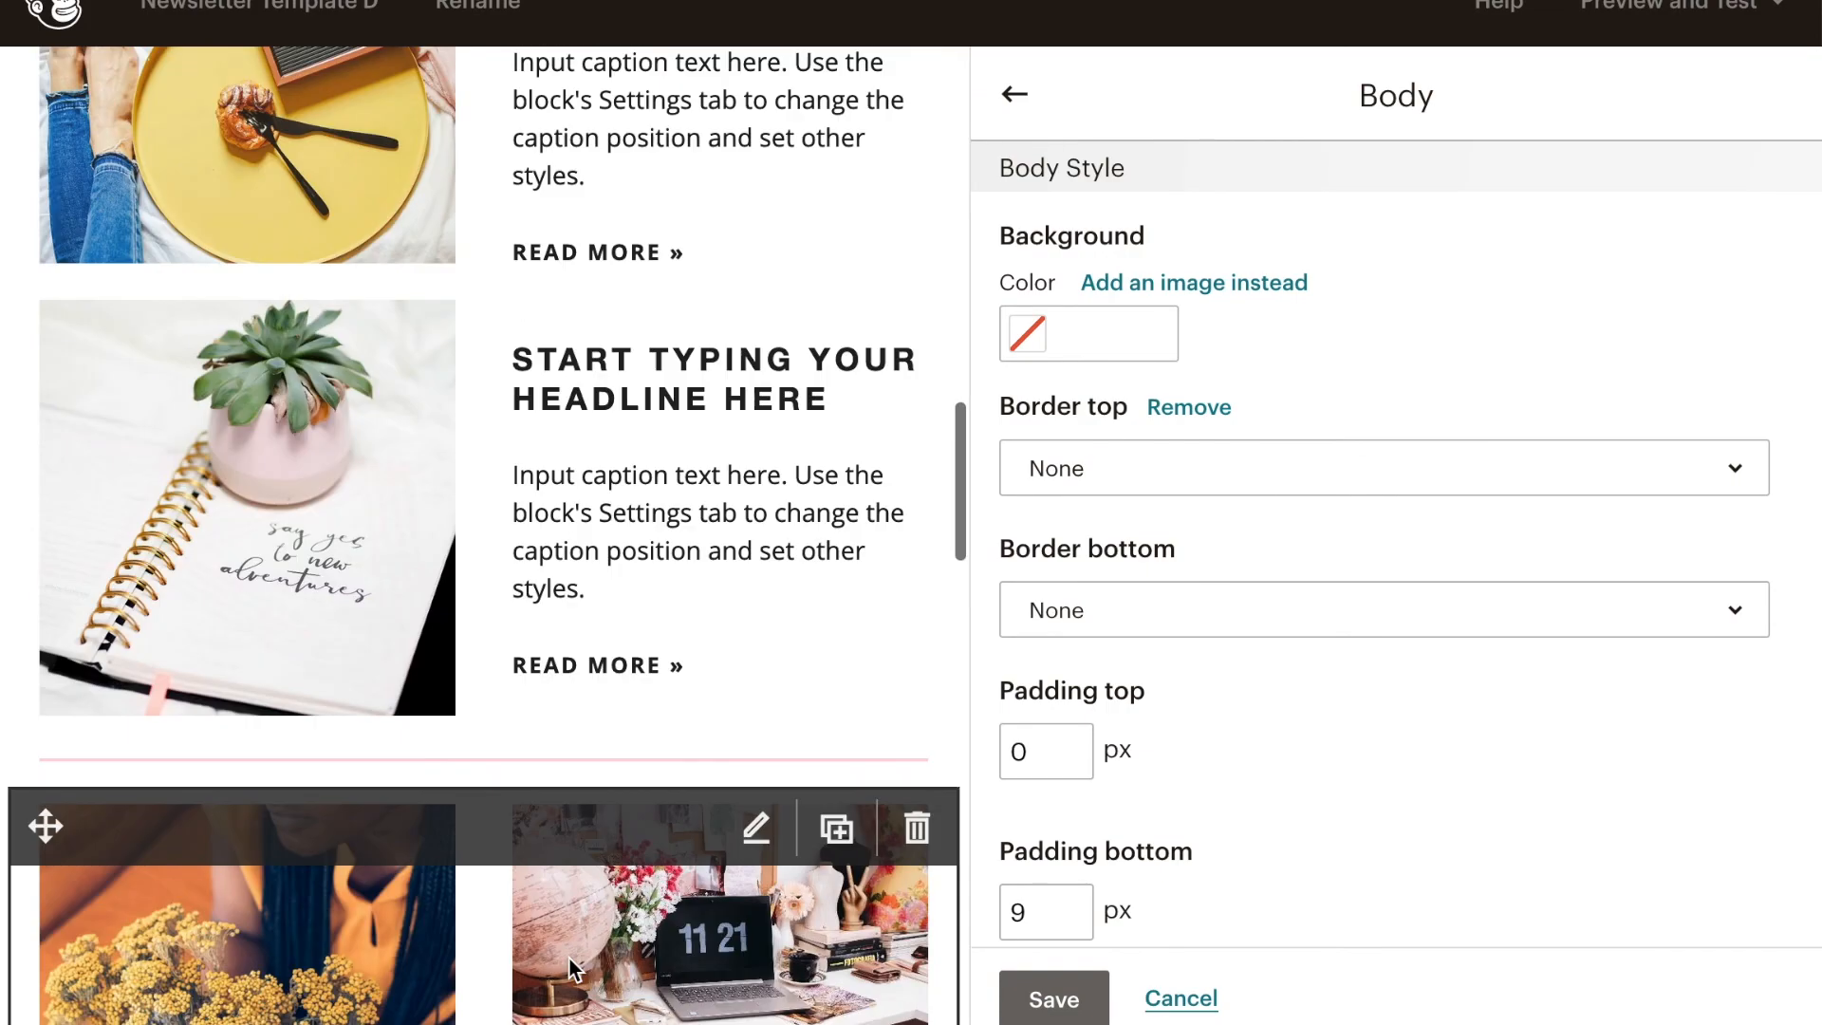
- Delete the pink divider between the notebook image block and the two-column image blocks beneath it
click(536, 759)
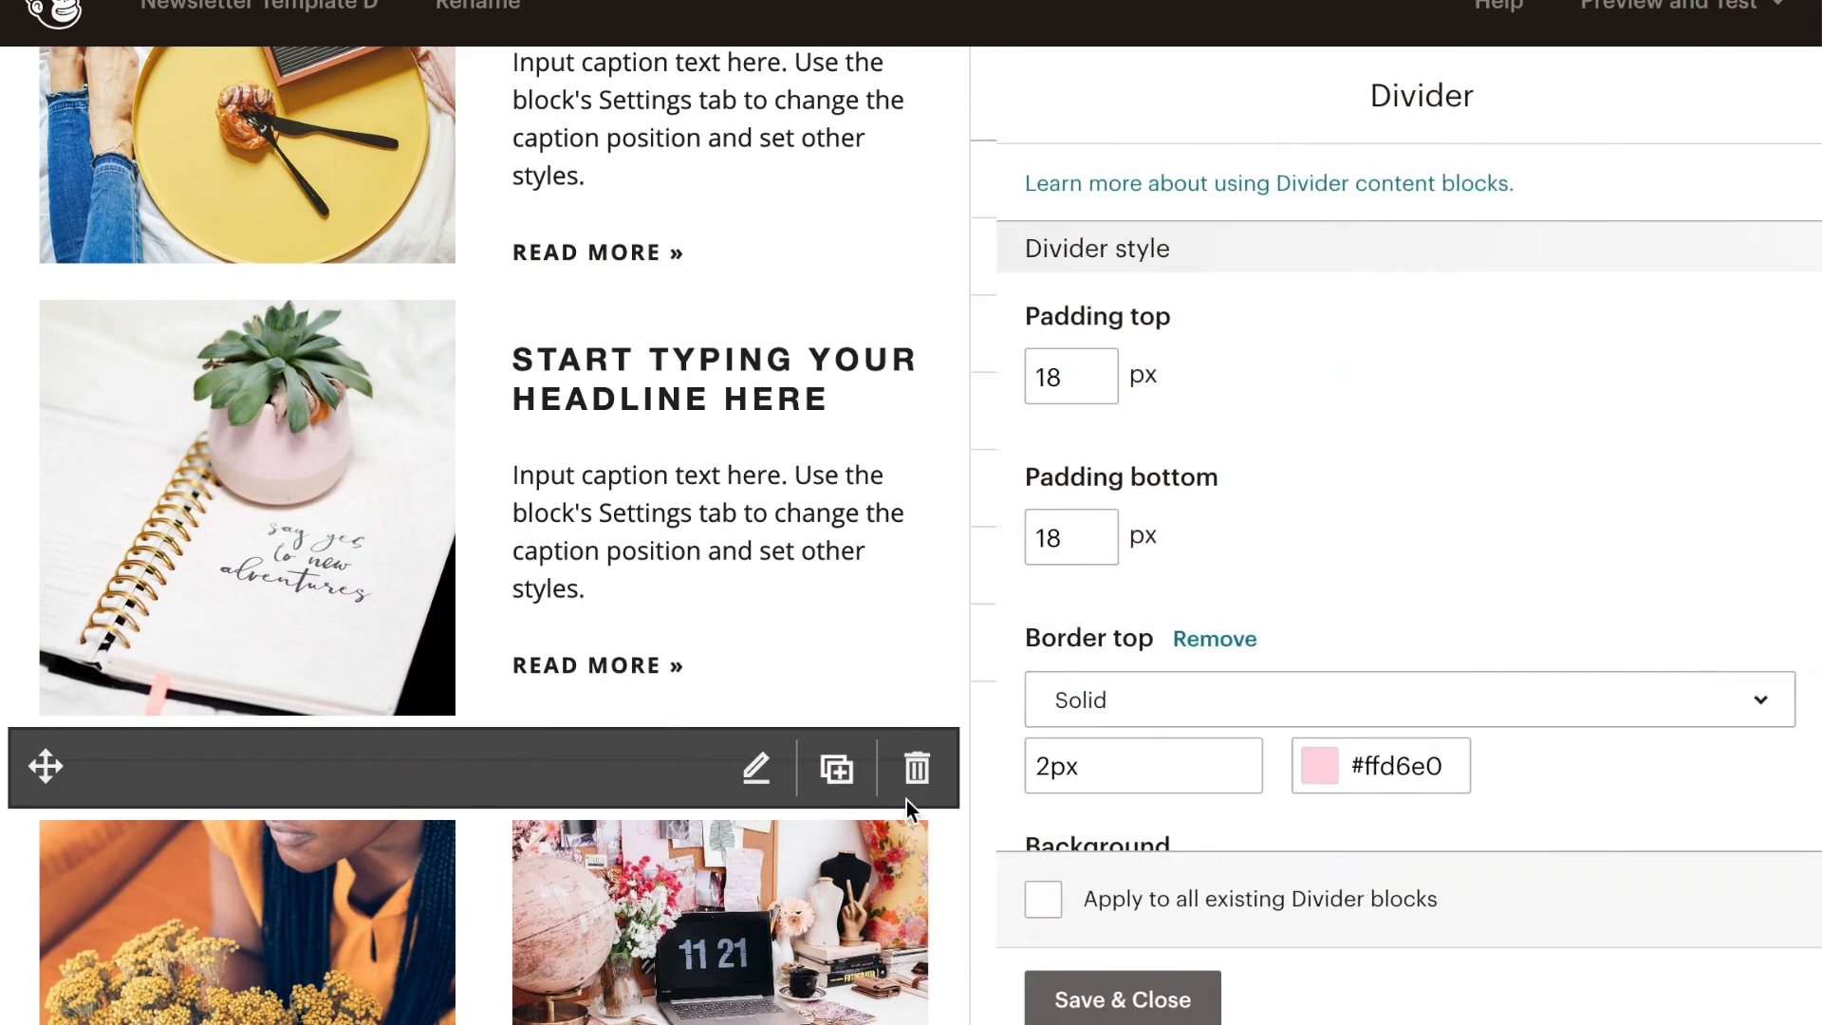
click(918, 767)
click(550, 677)
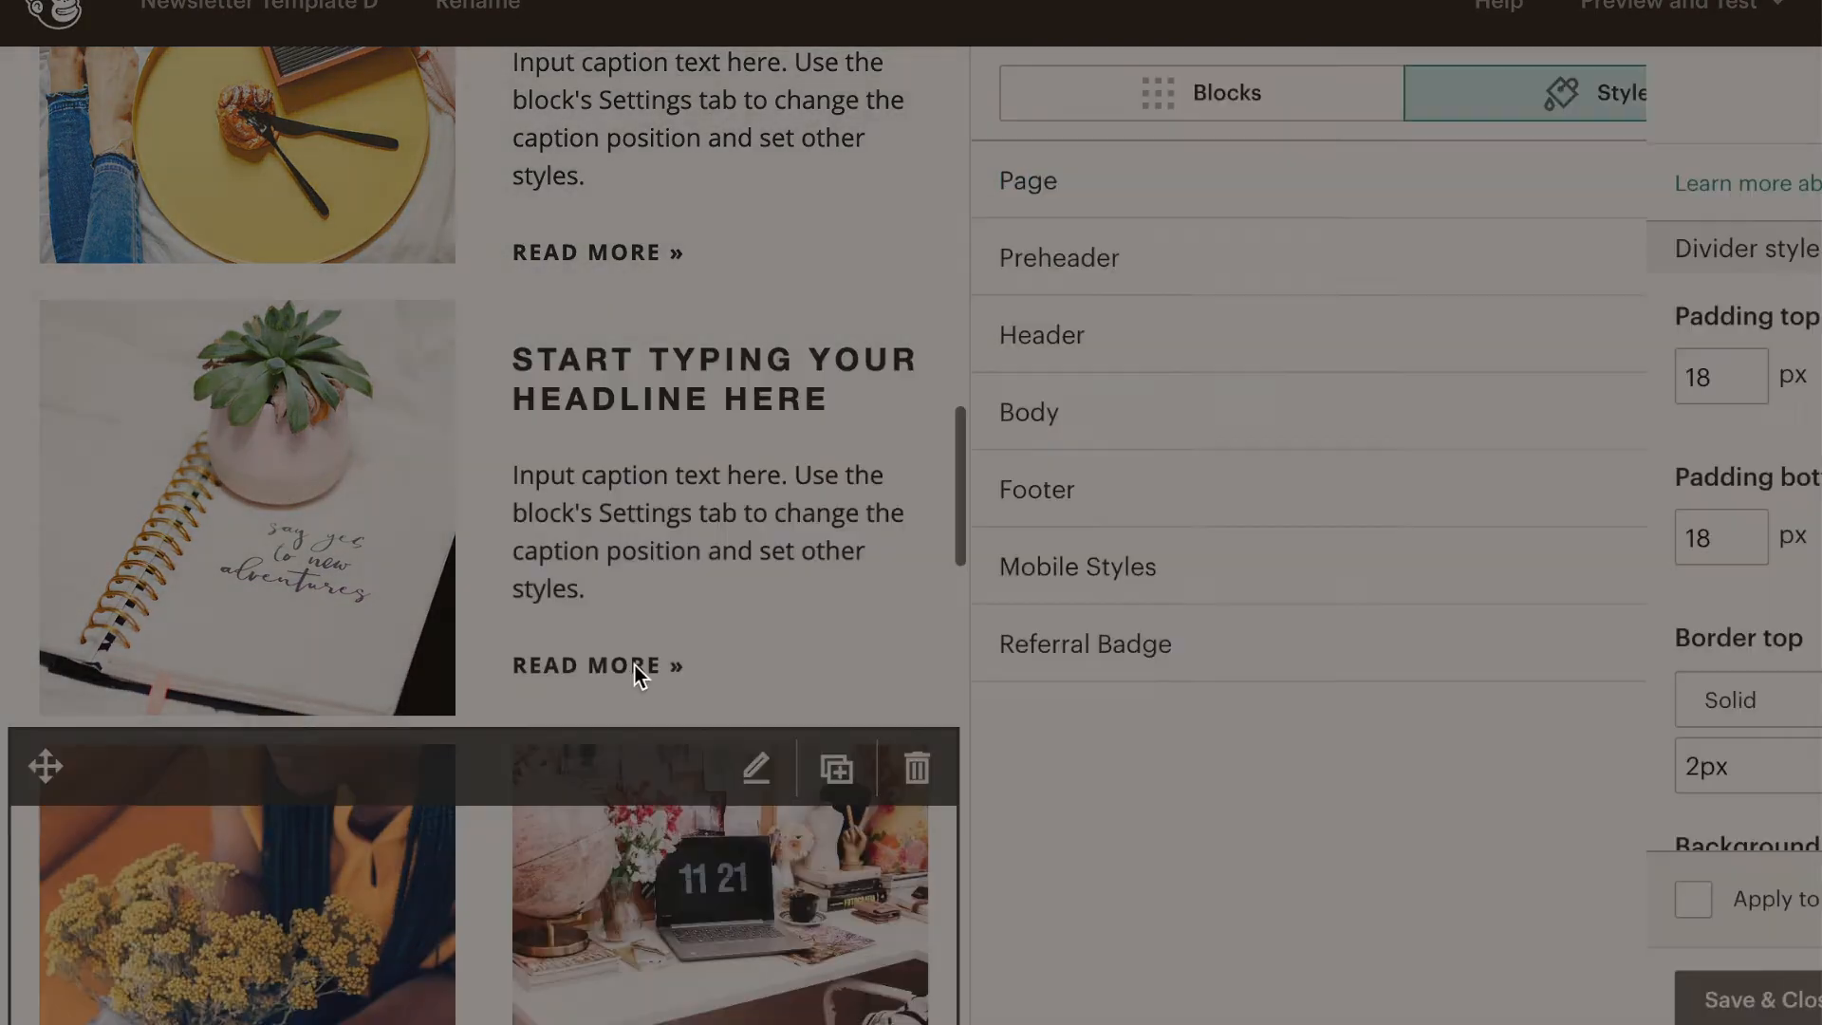
- Delete both the black and the pink divider between the yellow boxed text block and the flamingo video block
scroll(656, 597, down, 15)
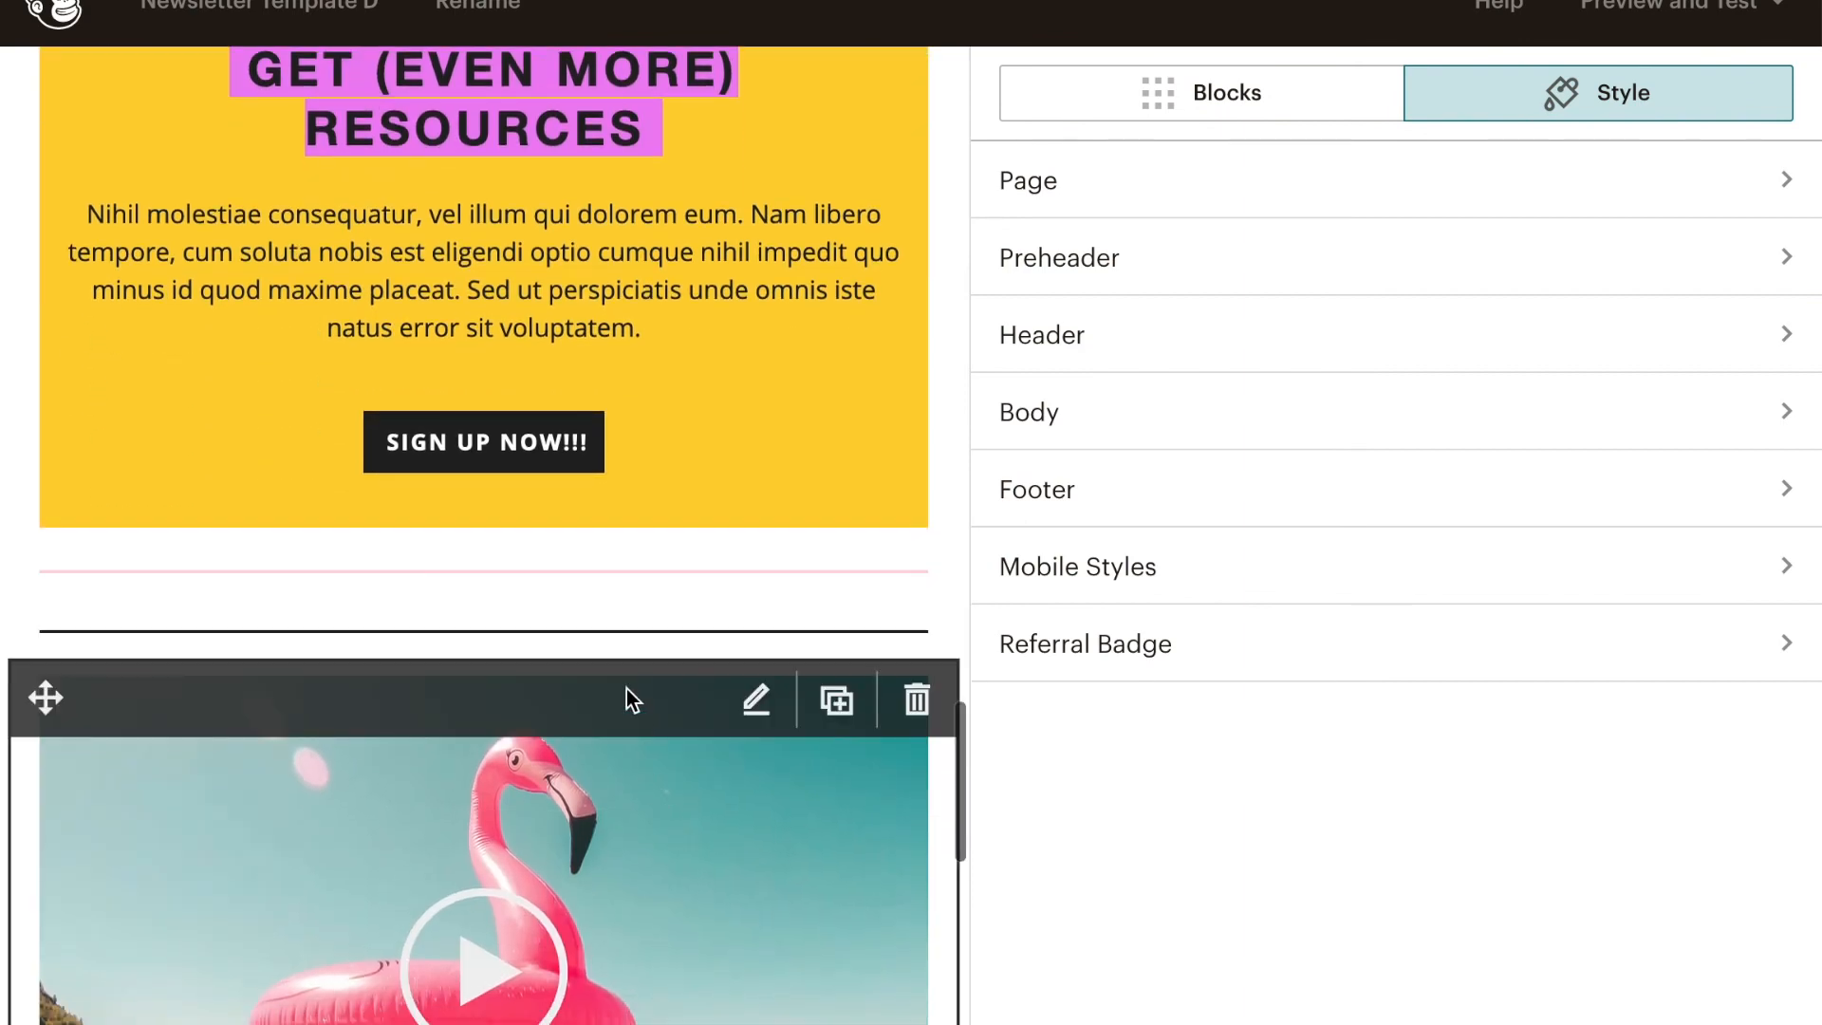
click(617, 648)
click(916, 661)
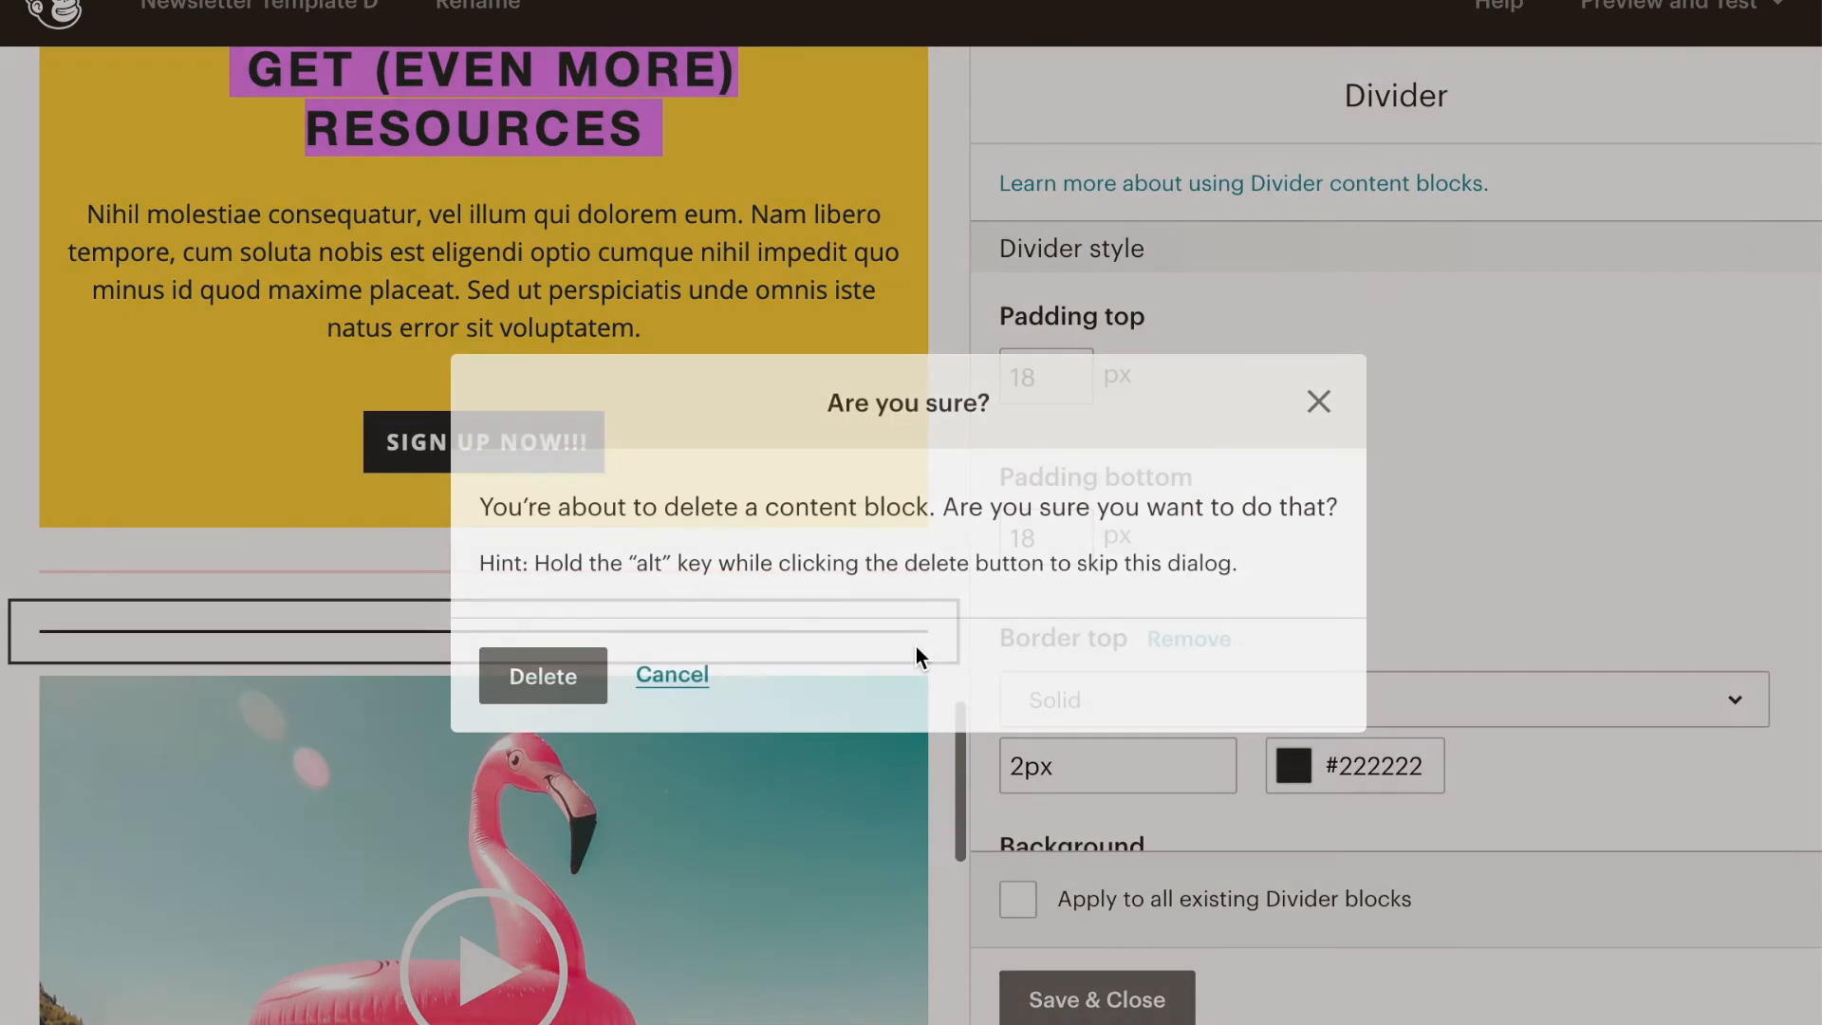
click(557, 677)
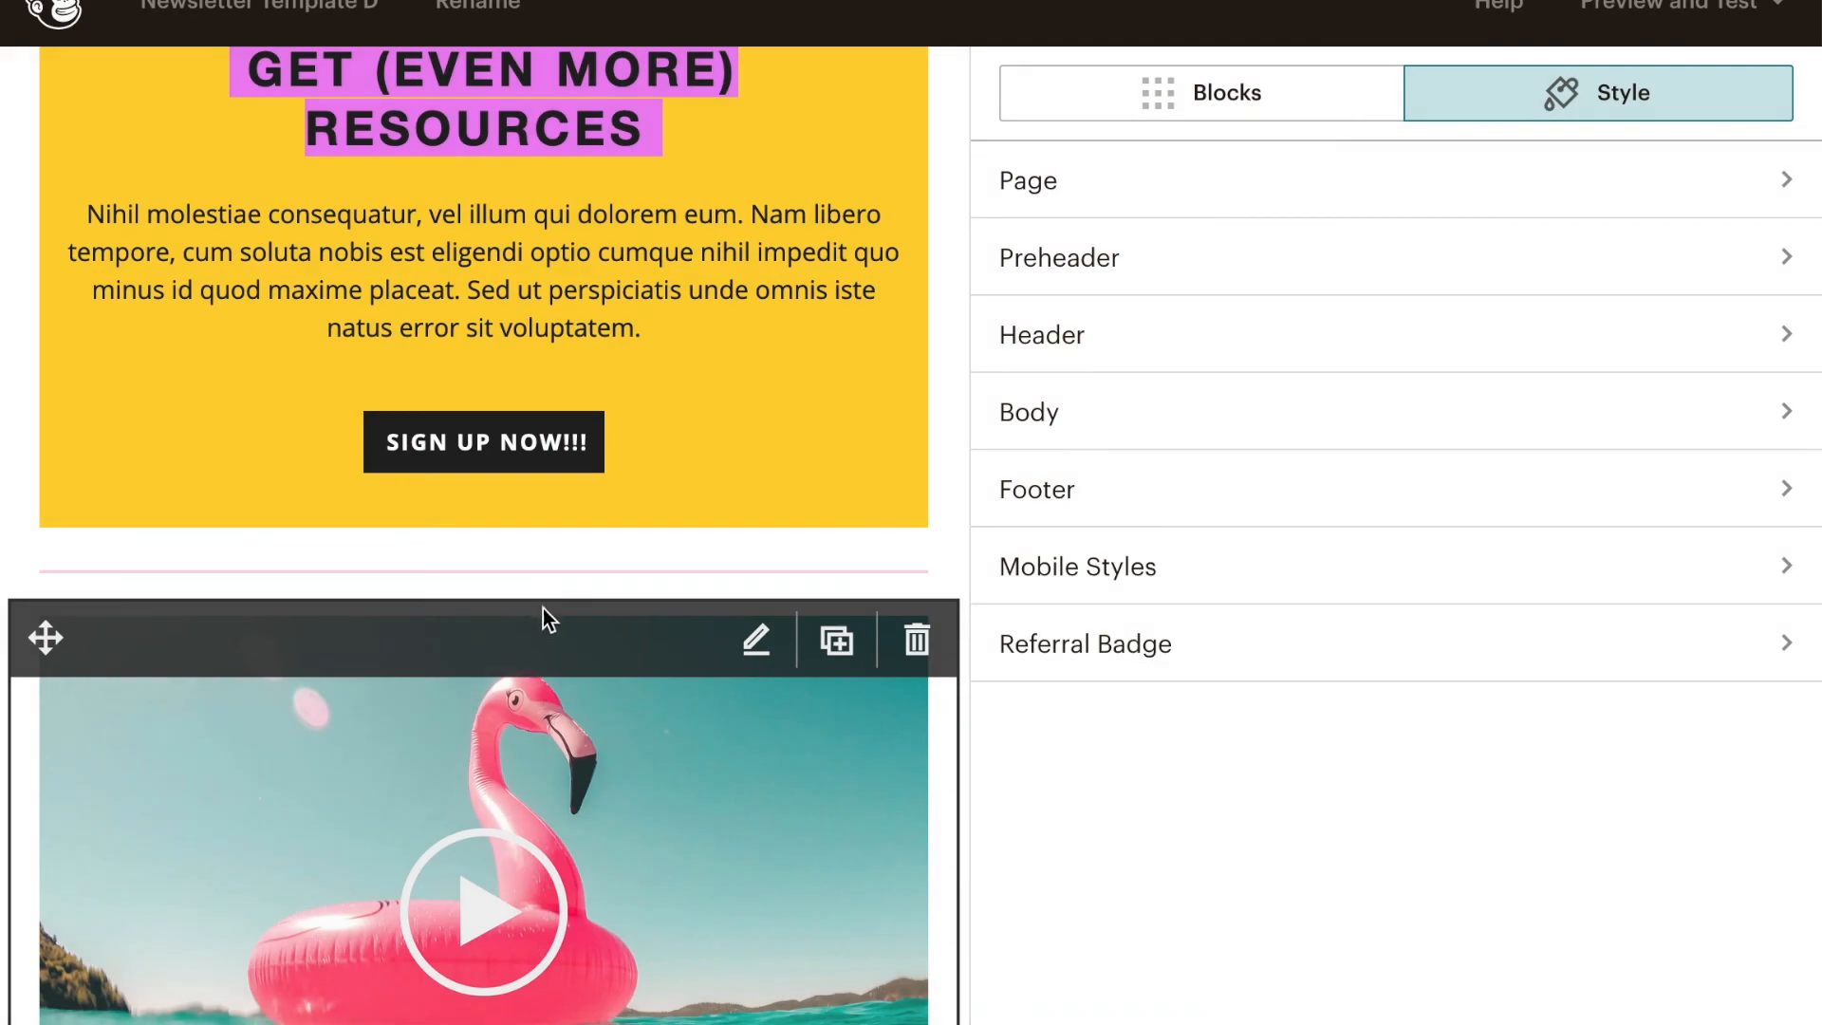
click(541, 576)
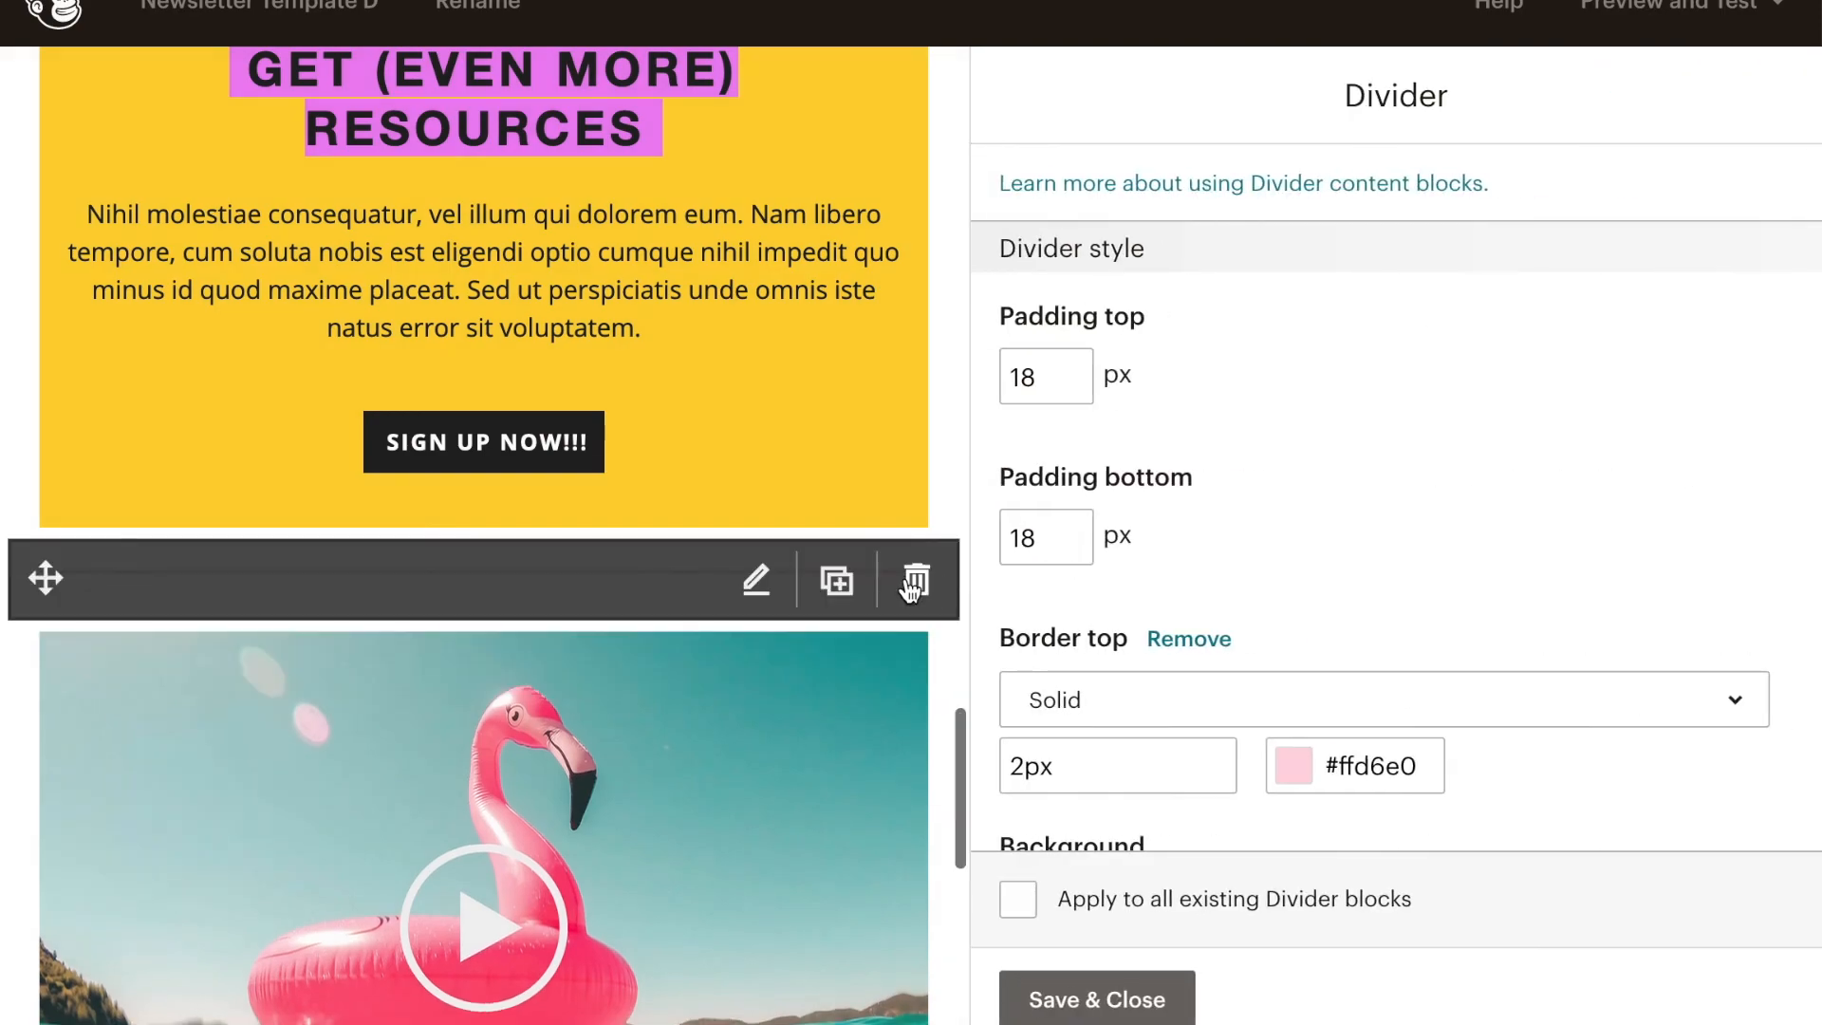
click(915, 626)
key(Return)
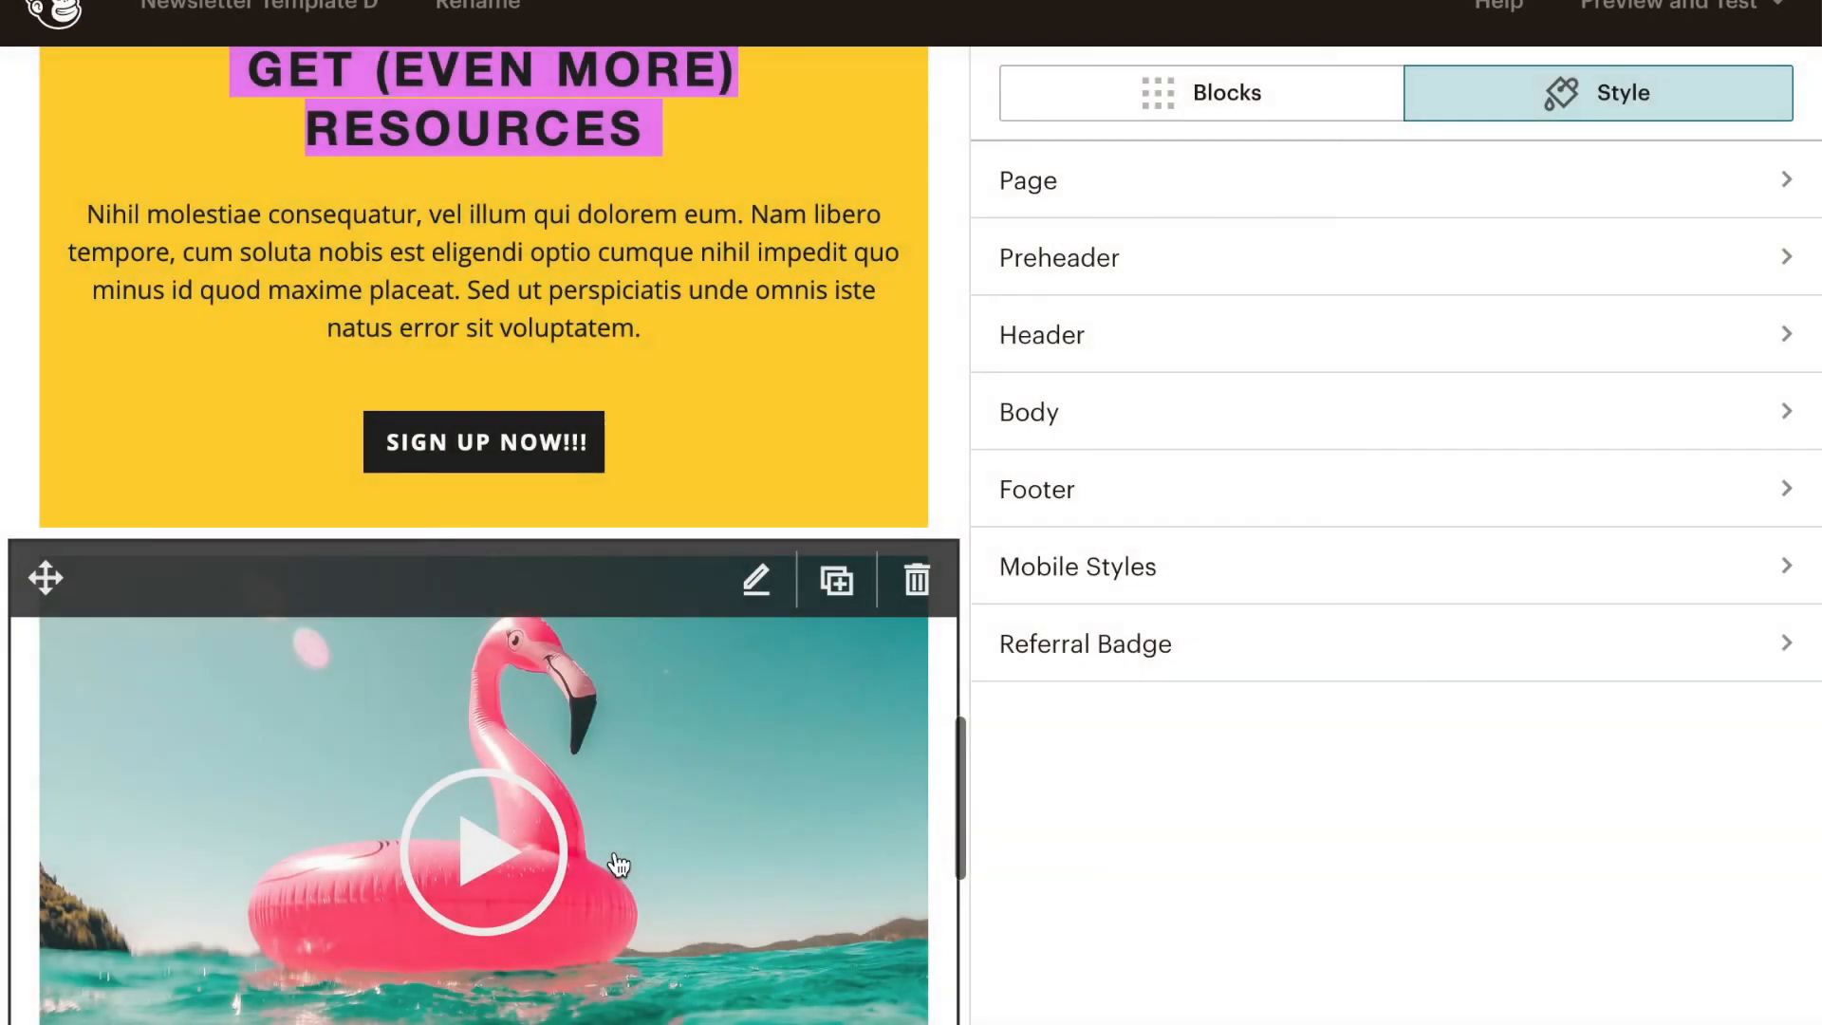
- Insert a new Divider block between the yellow boxed text and the flamingo video, and save and close it with its default style
scroll(619, 864, down, 8)
scroll(620, 864, up, 3)
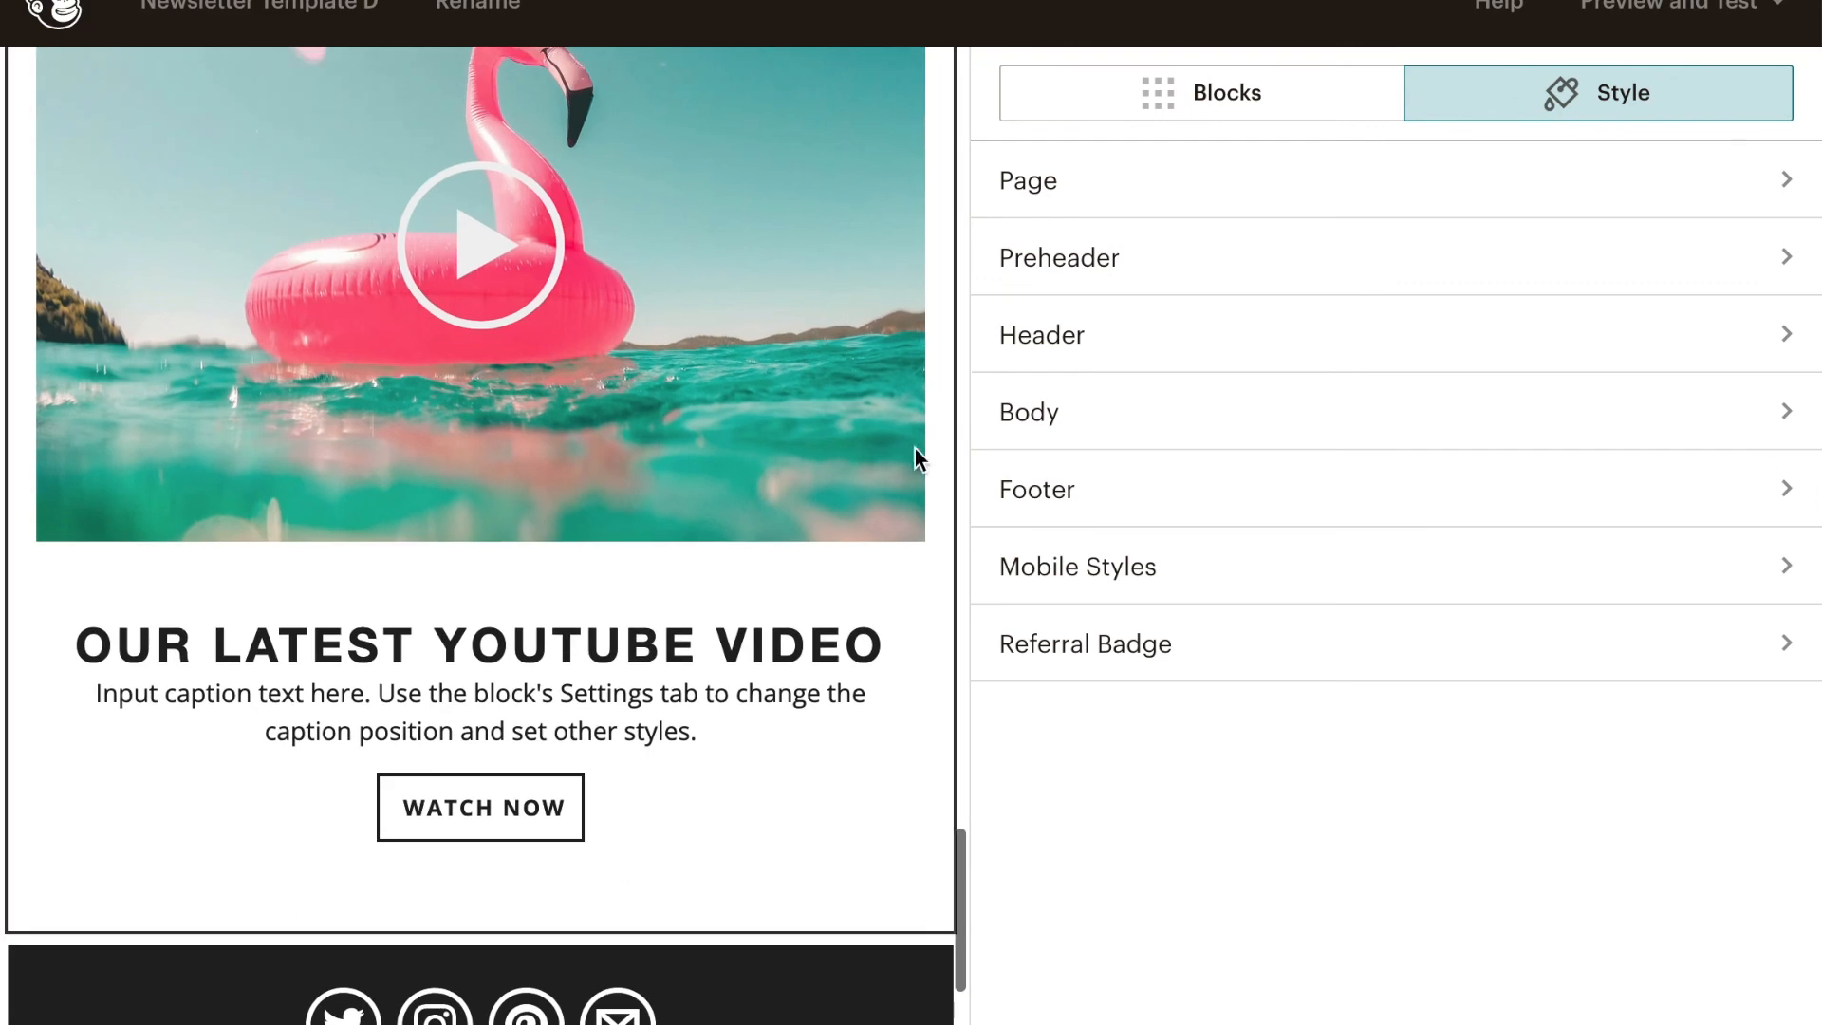
click(1250, 118)
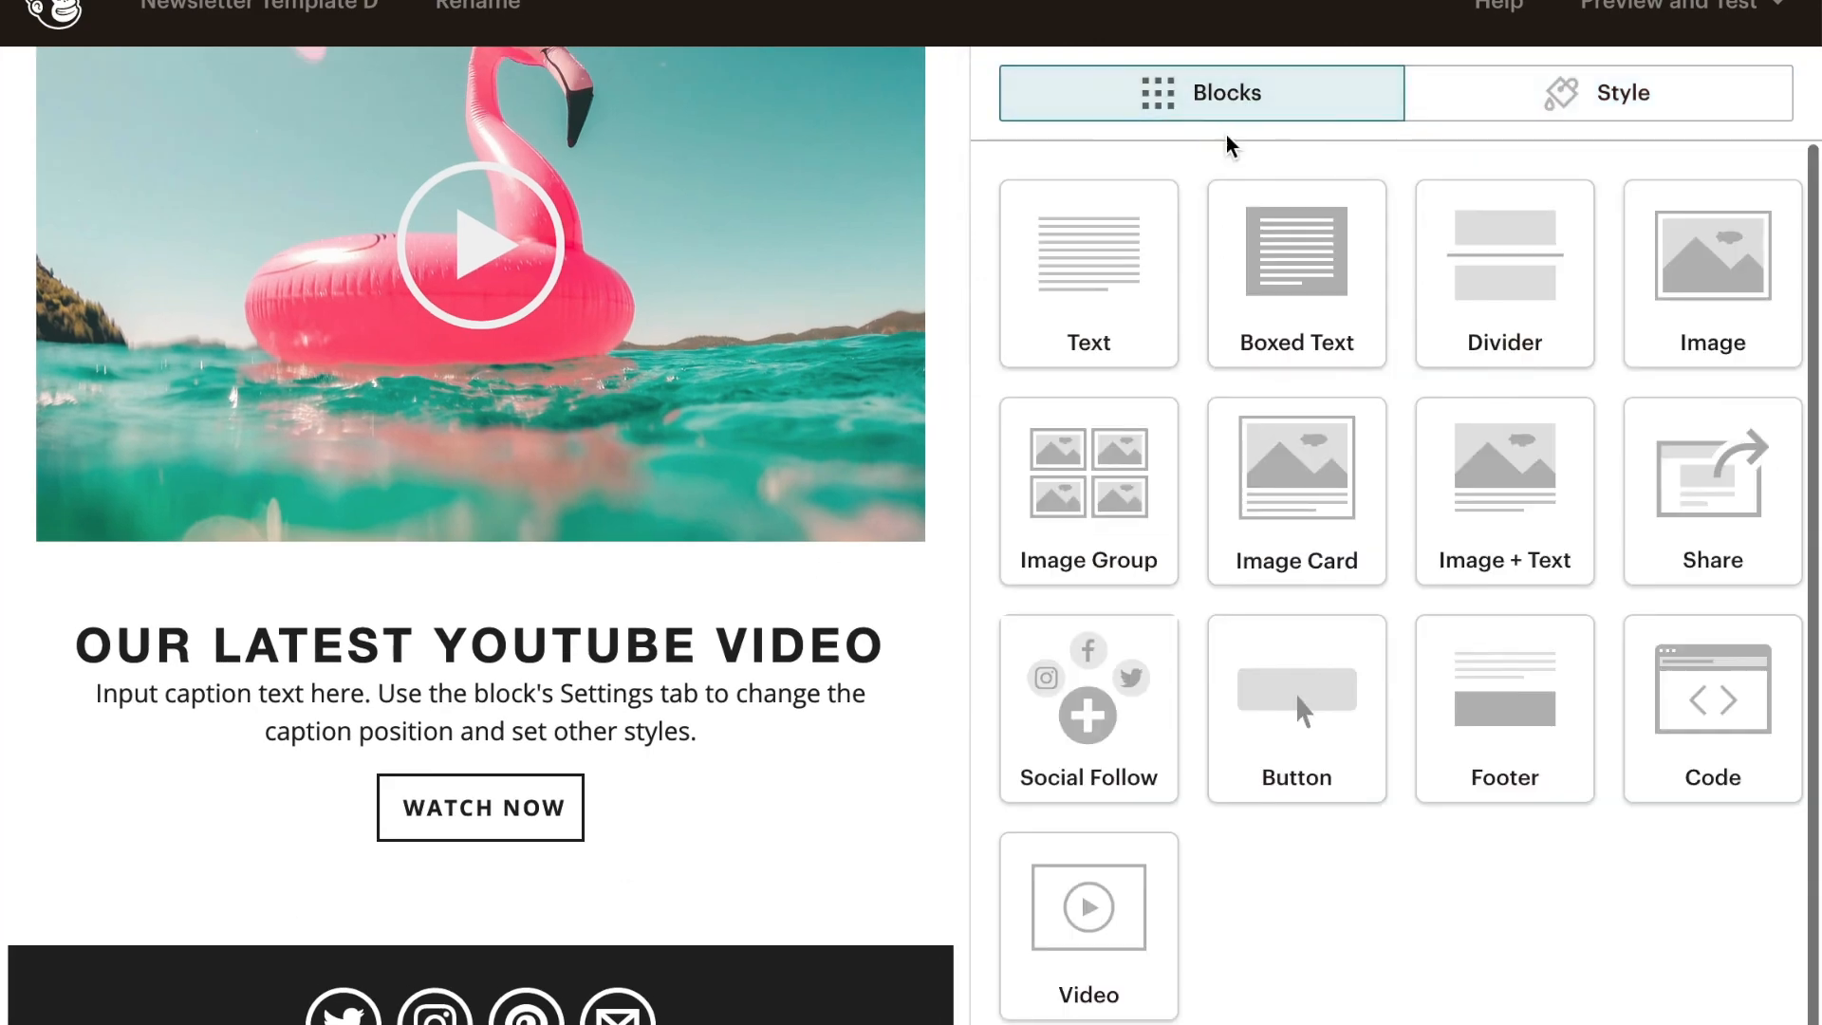
scroll(679, 513, up, 4)
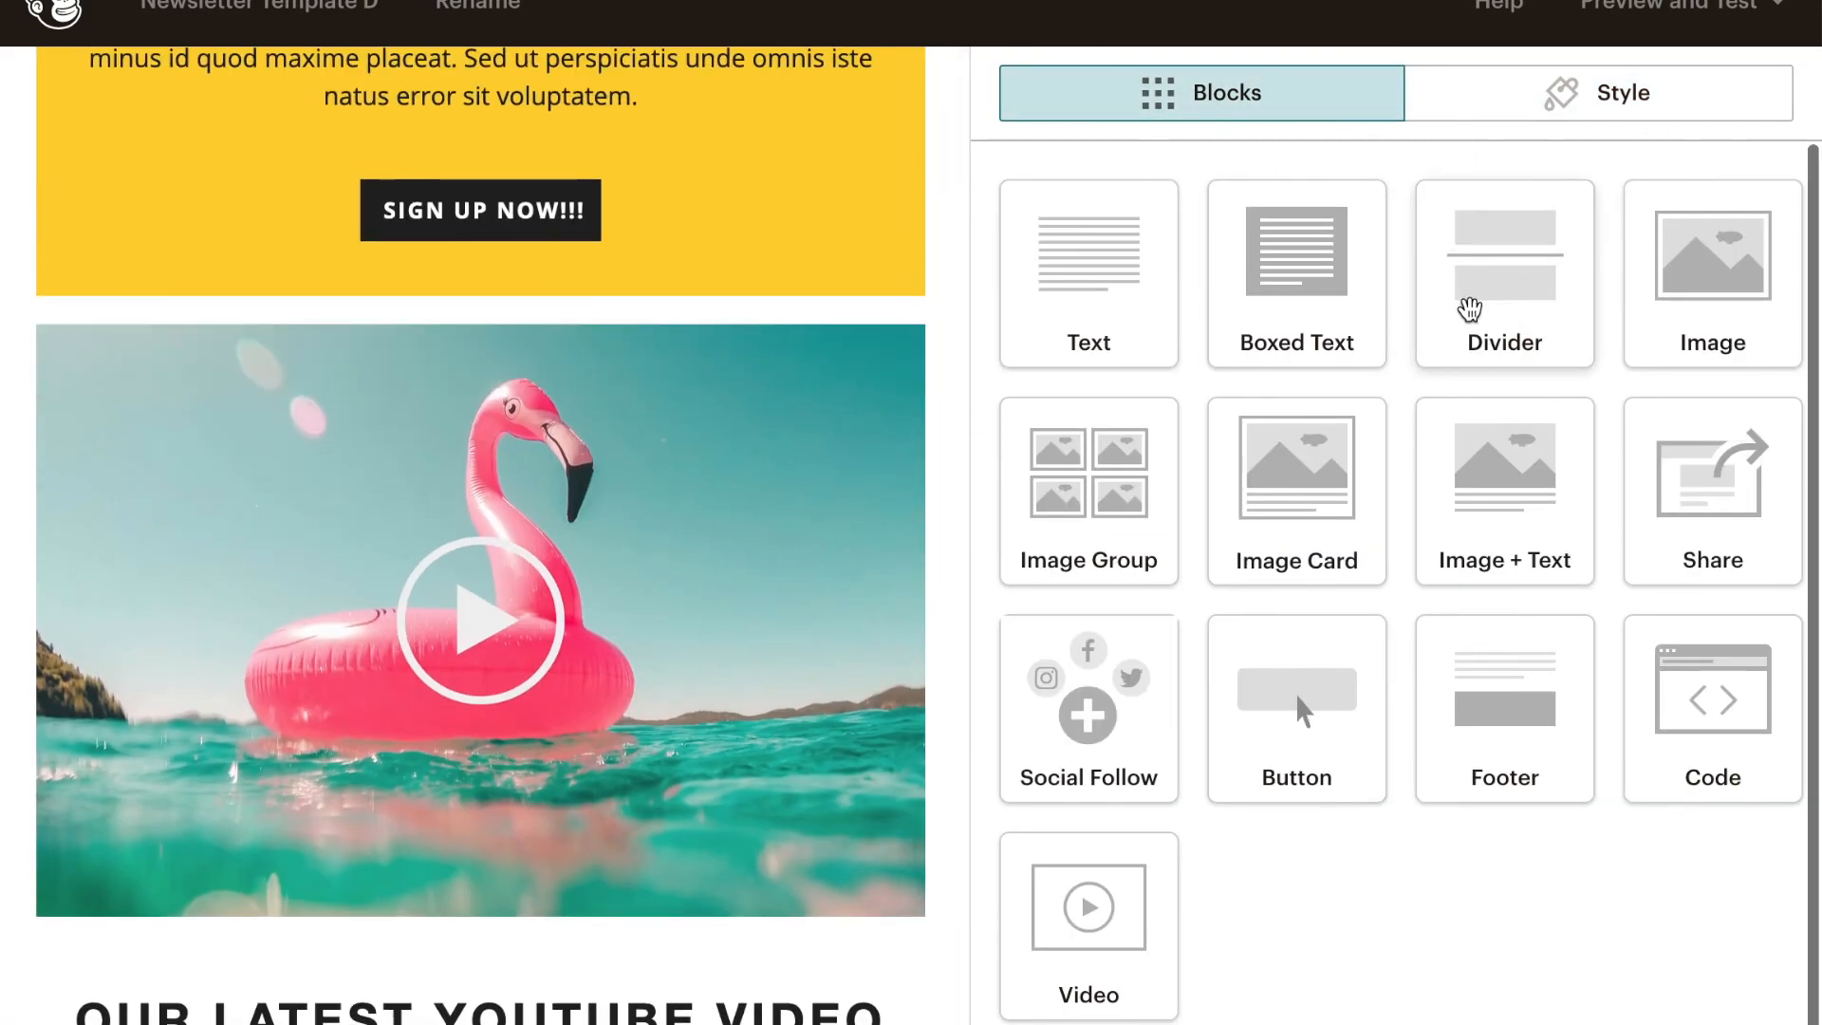
drag(1544, 257, 867, 681)
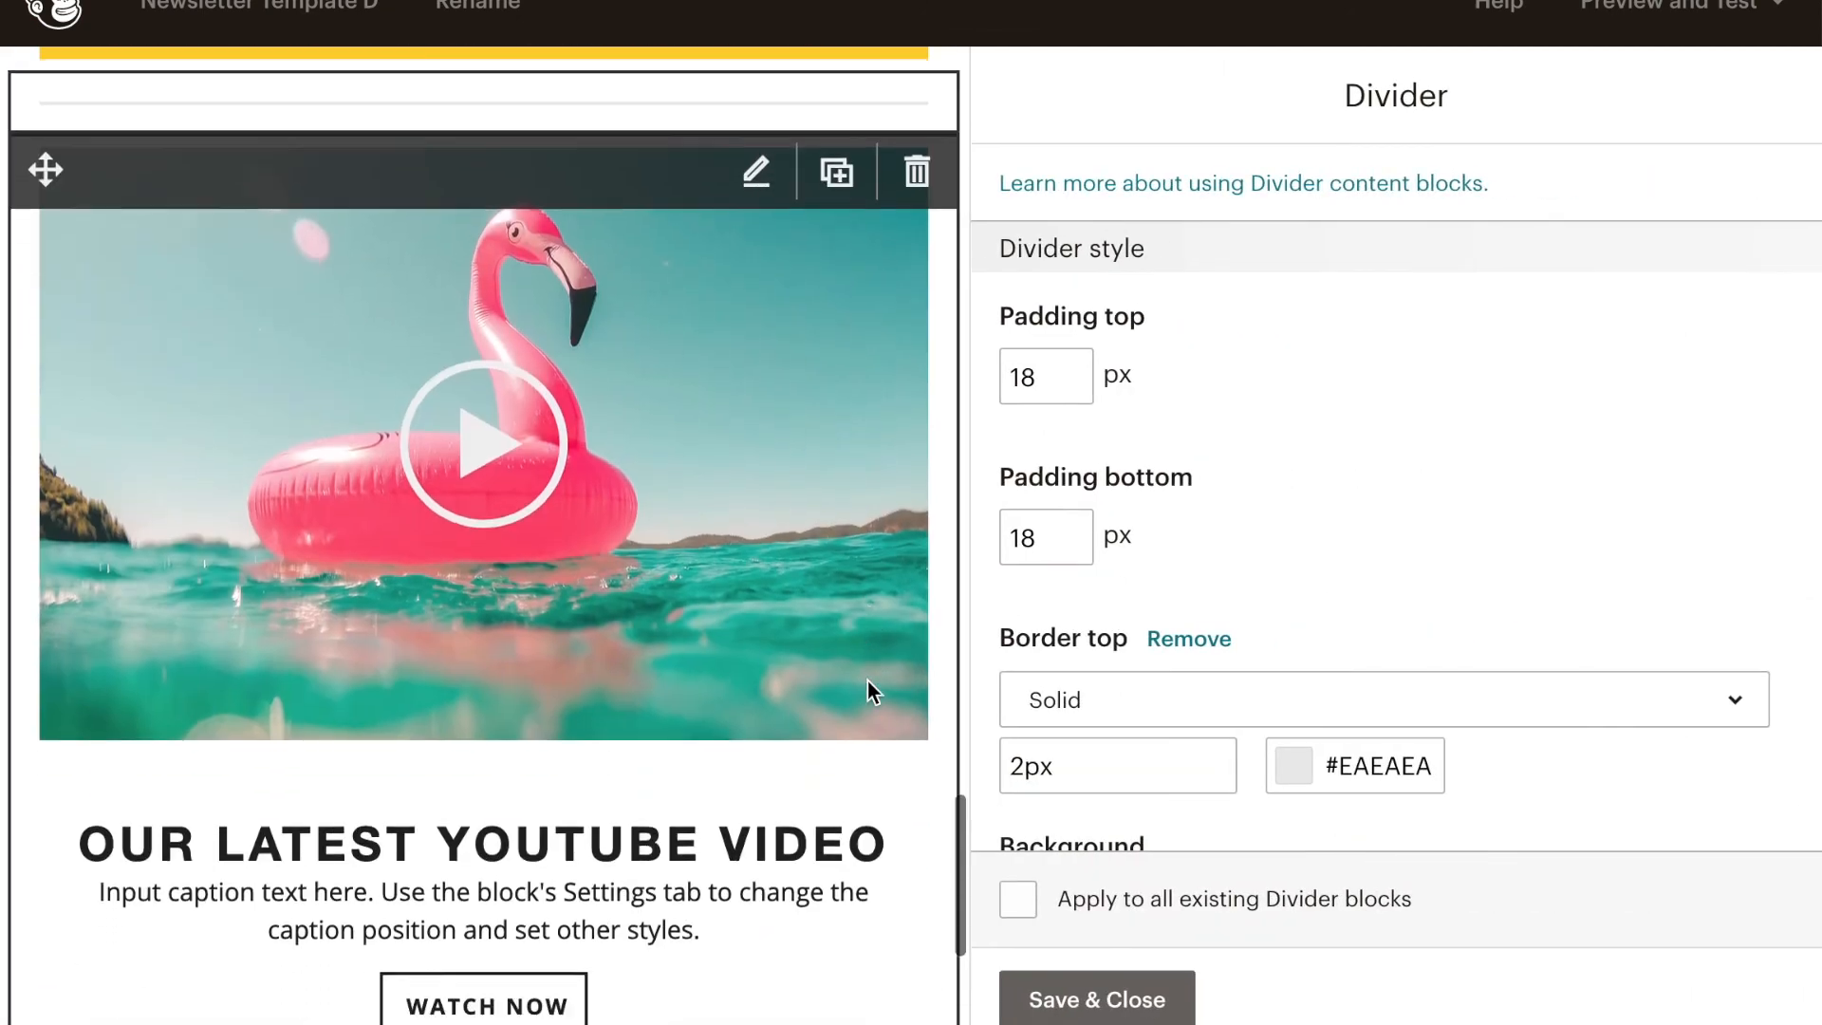
scroll(867, 680, down, 5)
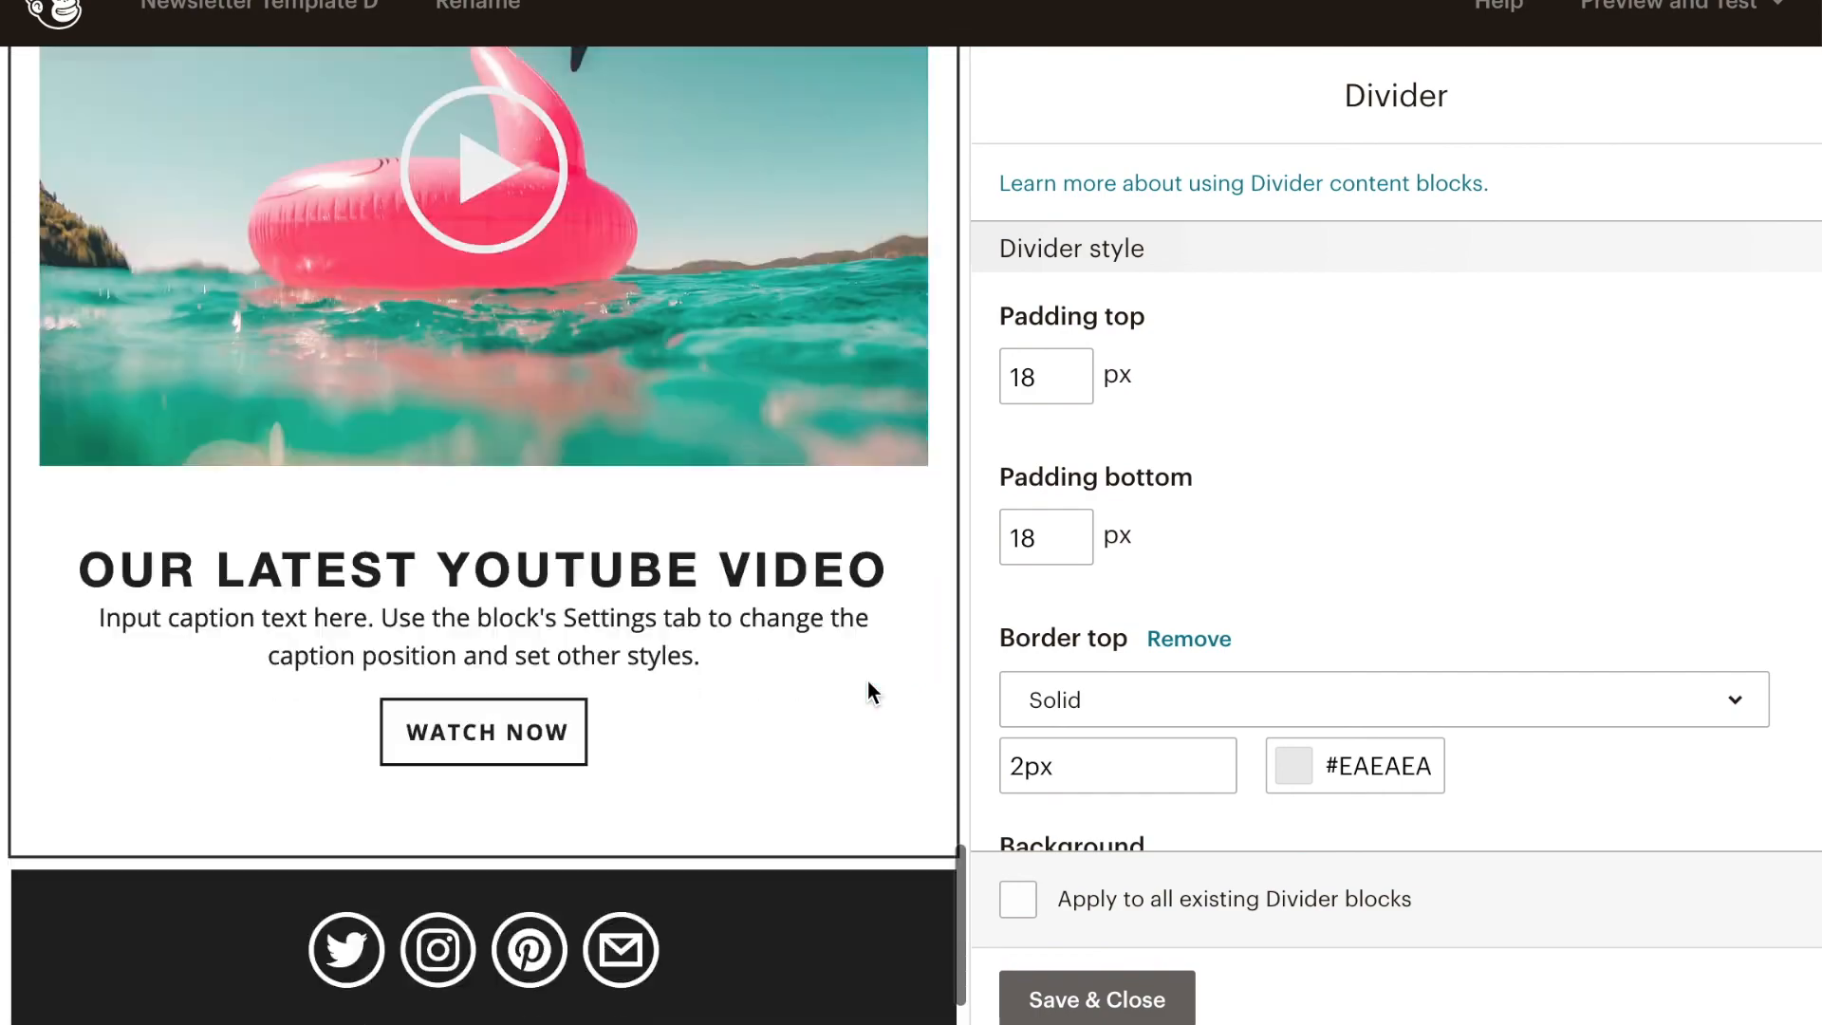
scroll(867, 680, up, 10)
scroll(867, 680, up, 10)
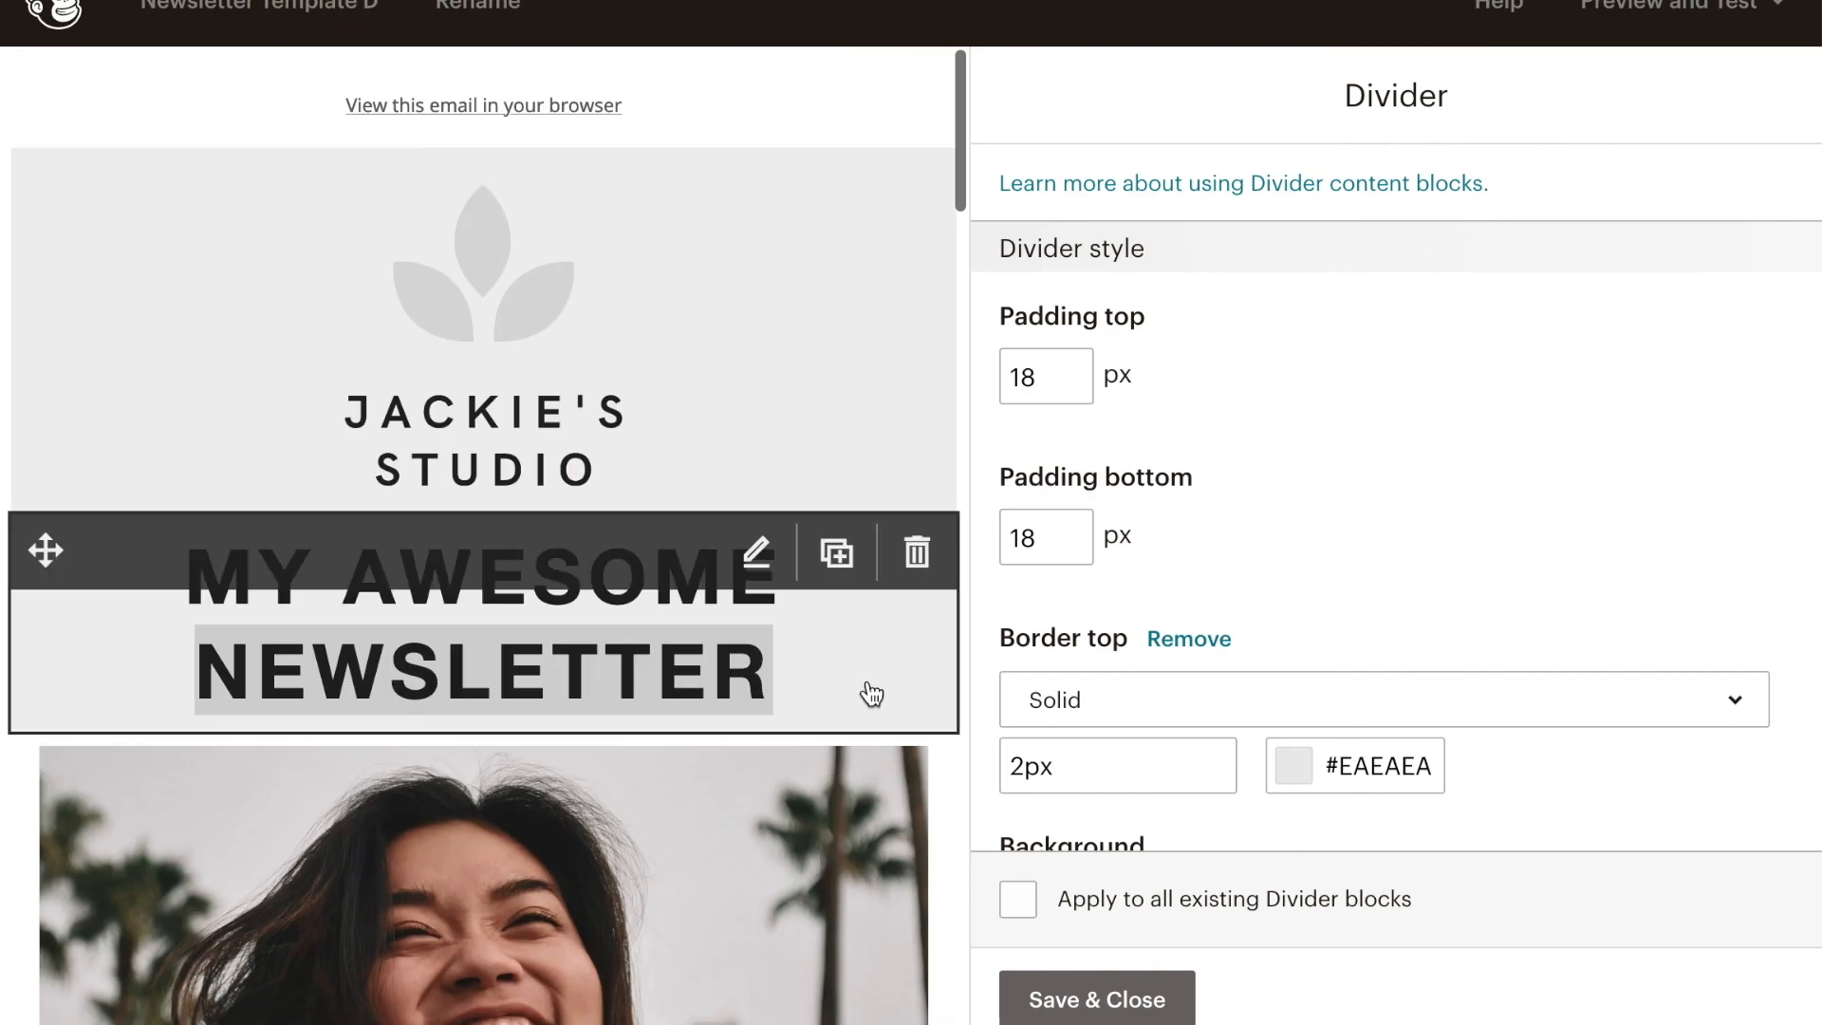
click(1153, 1000)
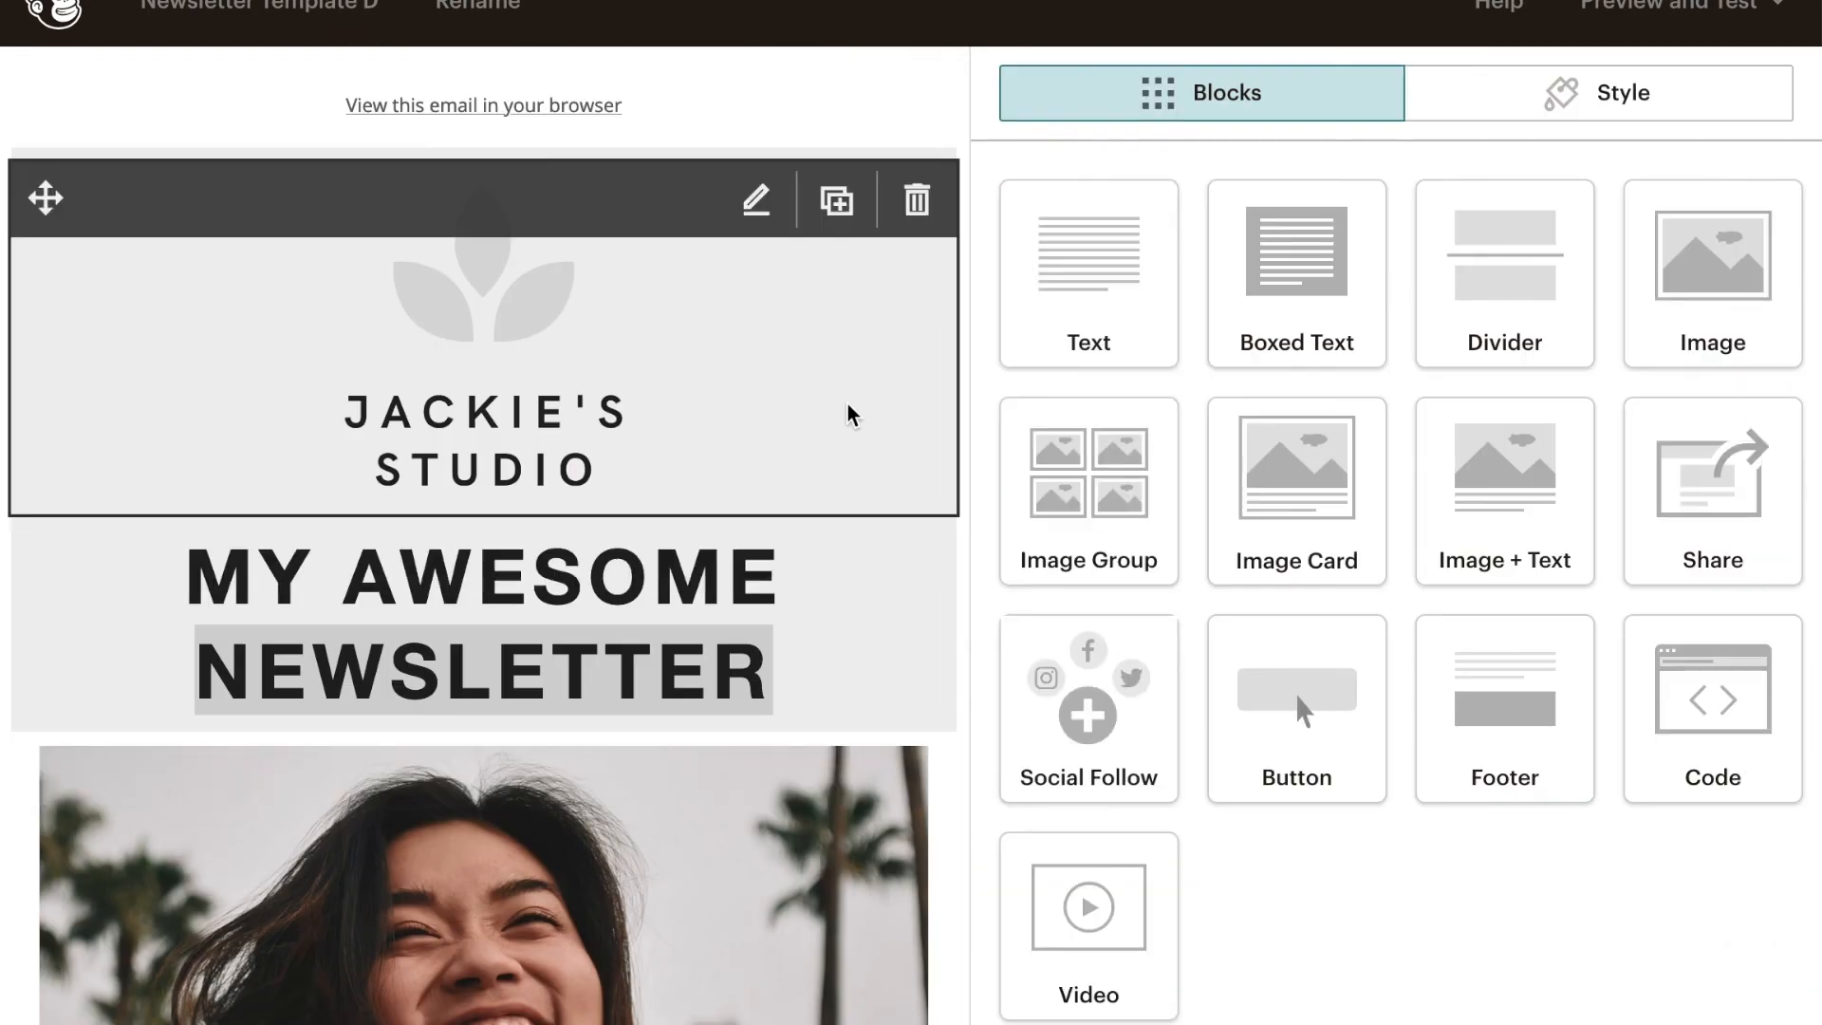
- Open the preview mode of Newsletter Template D and look through its desktop version
click(1686, 15)
click(1582, 113)
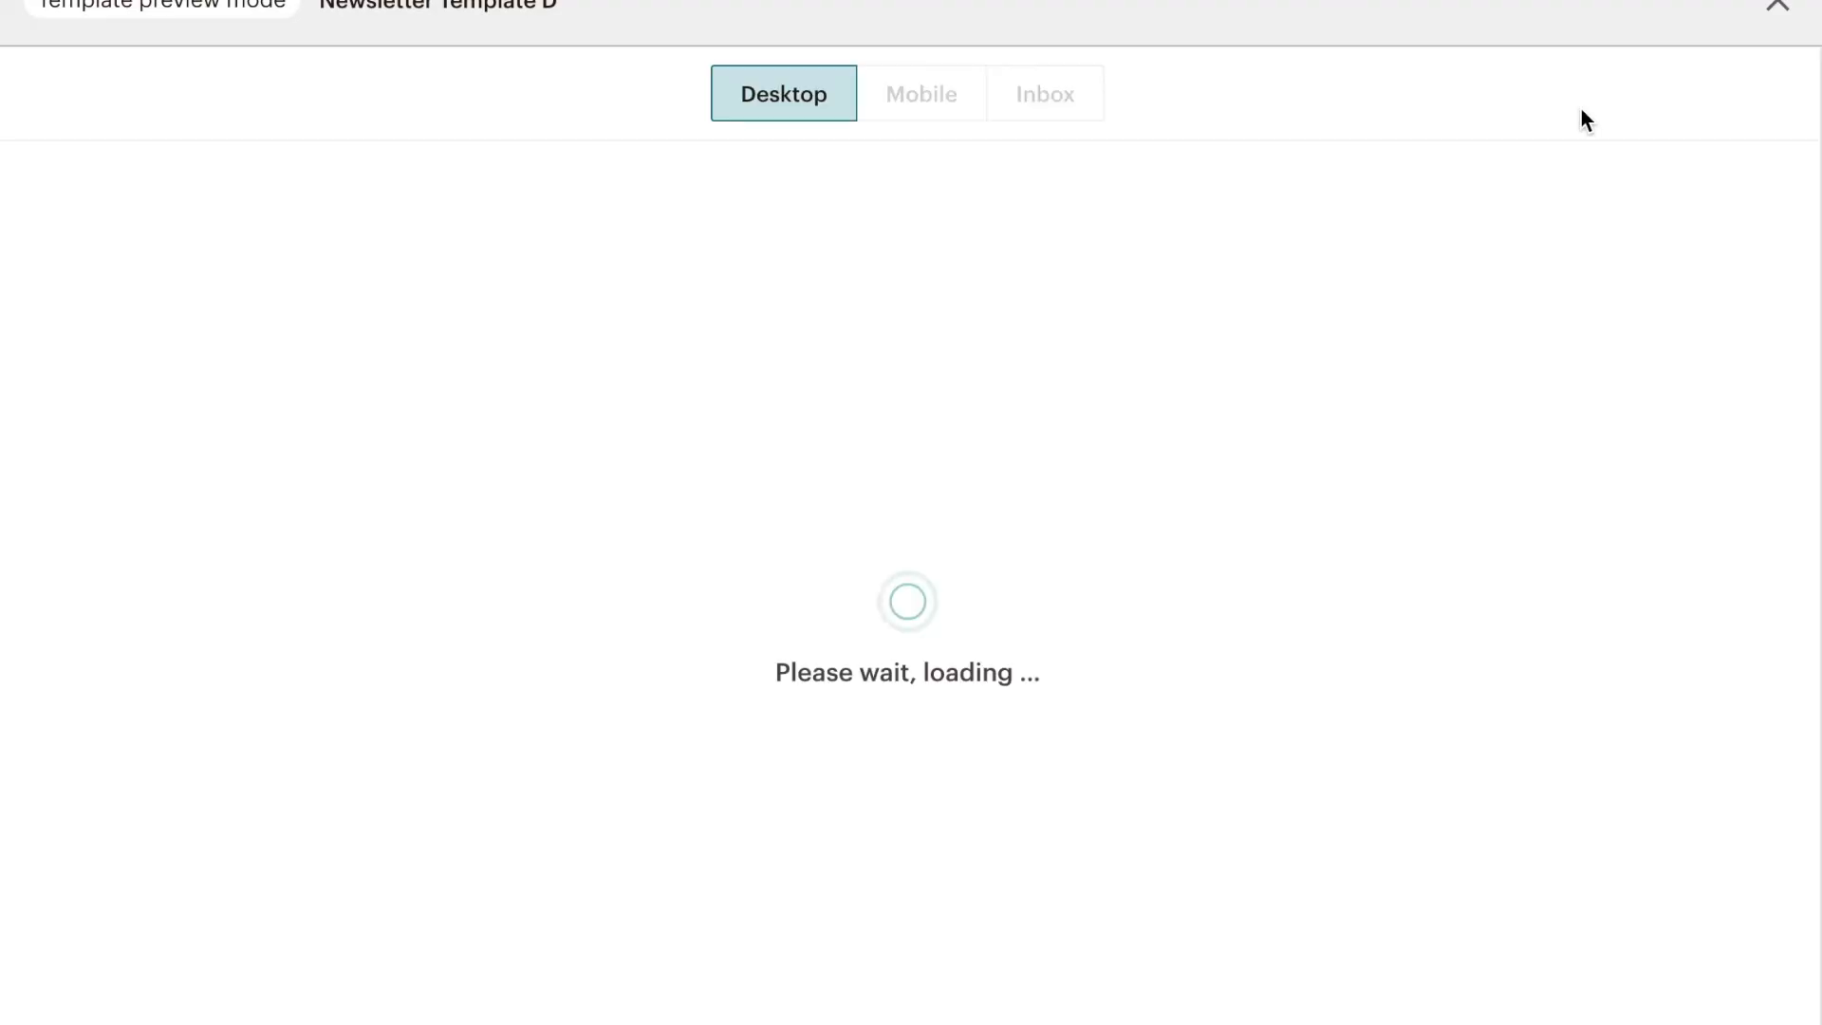
scroll(966, 778, down, 10)
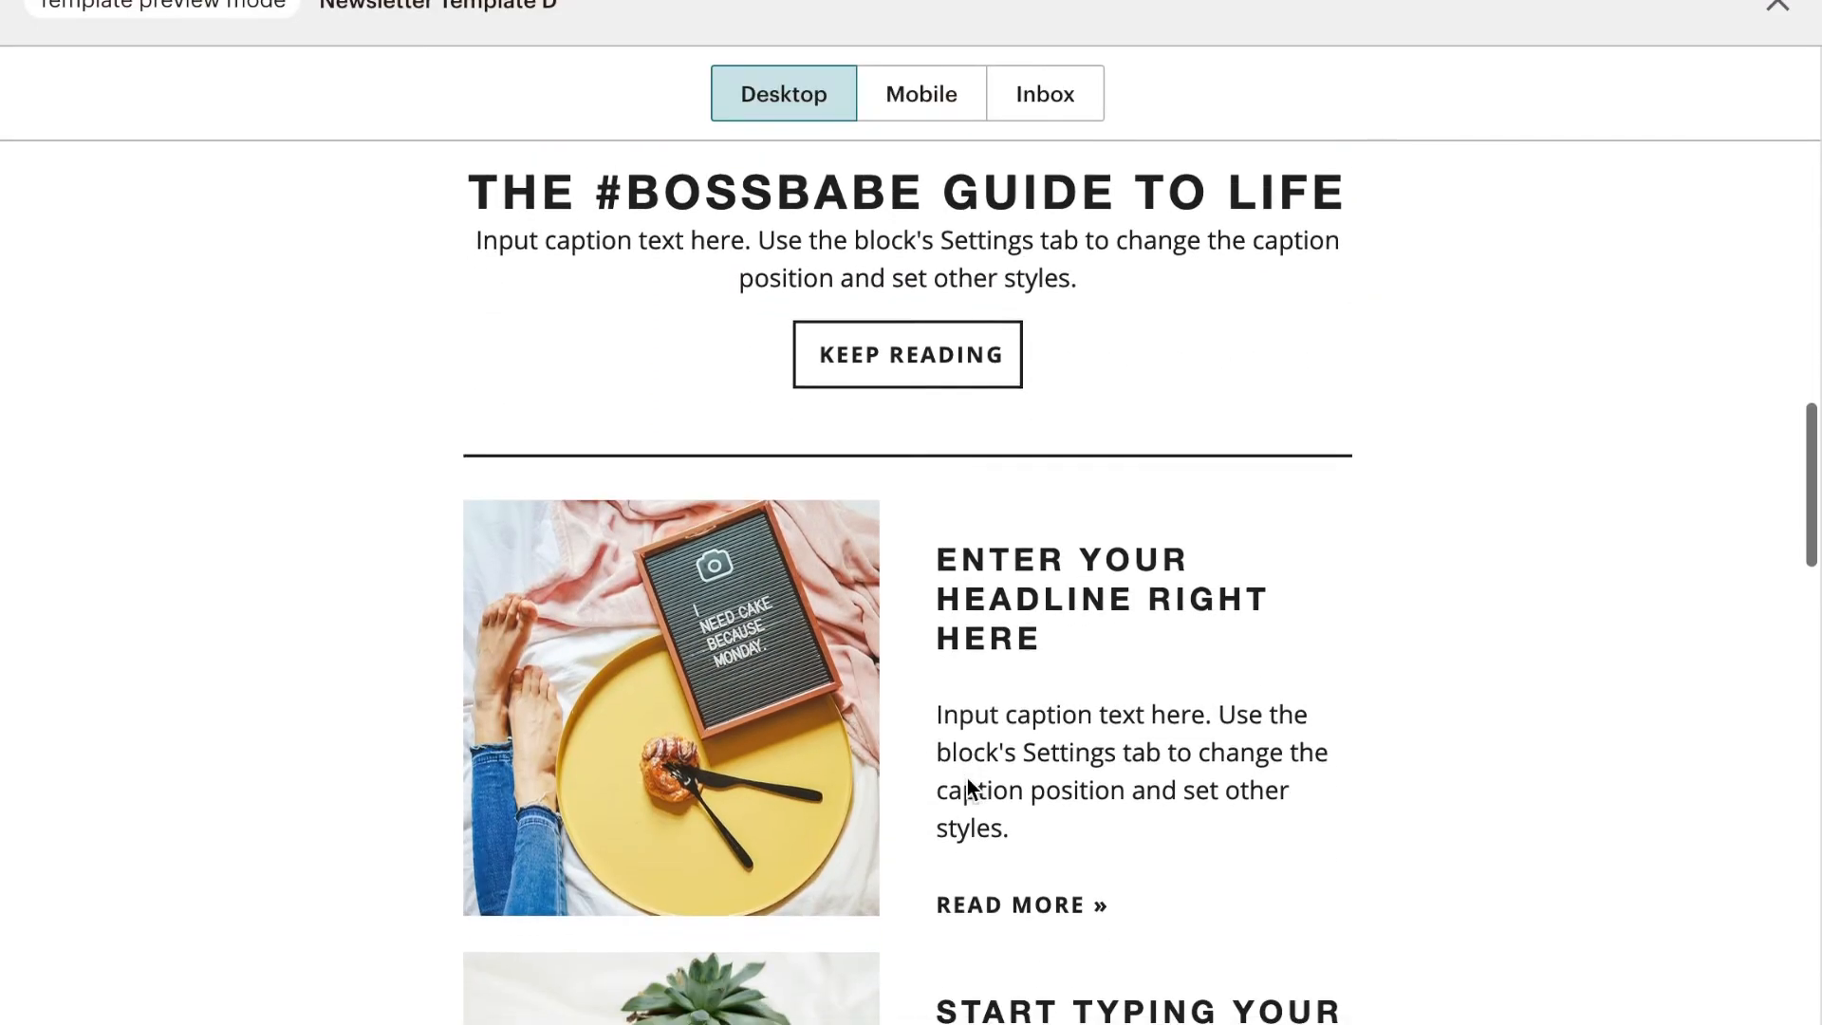
scroll(966, 779, up, 10)
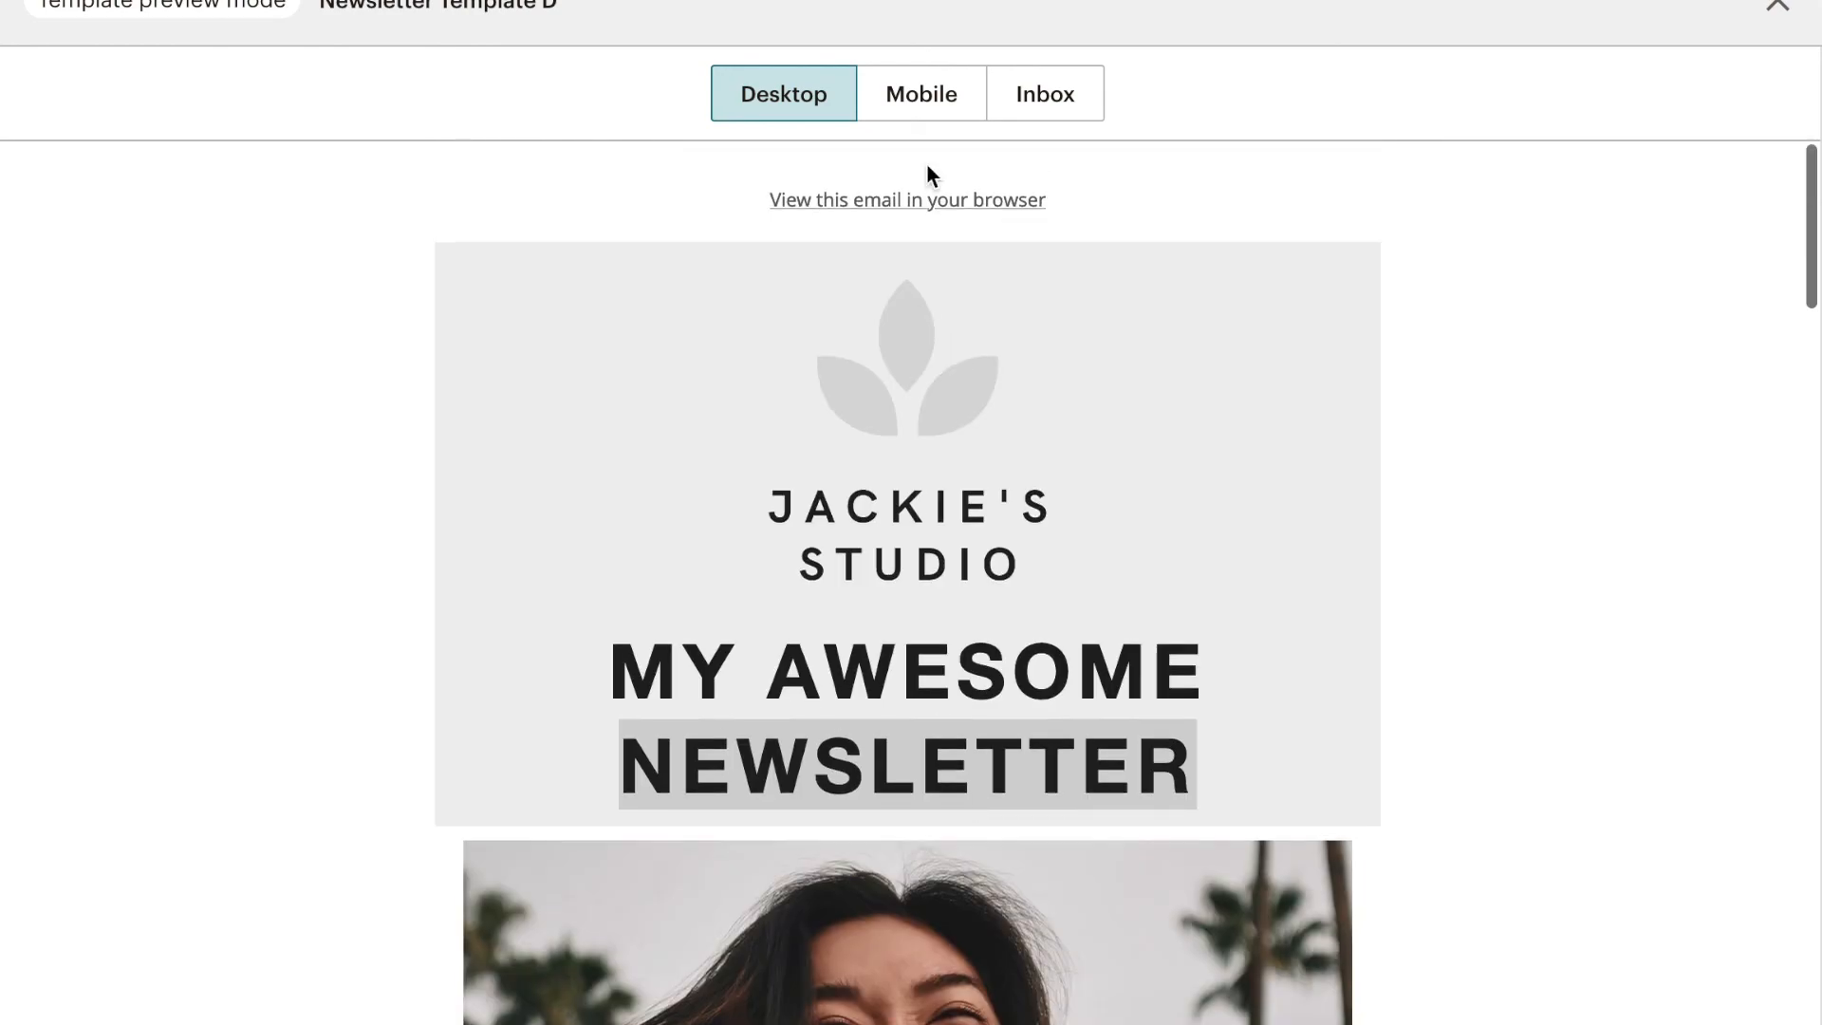
- Switch the preview to the mobile version and look through the newsletter's content blocks
click(920, 93)
scroll(890, 798, down, 5)
scroll(889, 799, up, 5)
scroll(890, 799, down, 8)
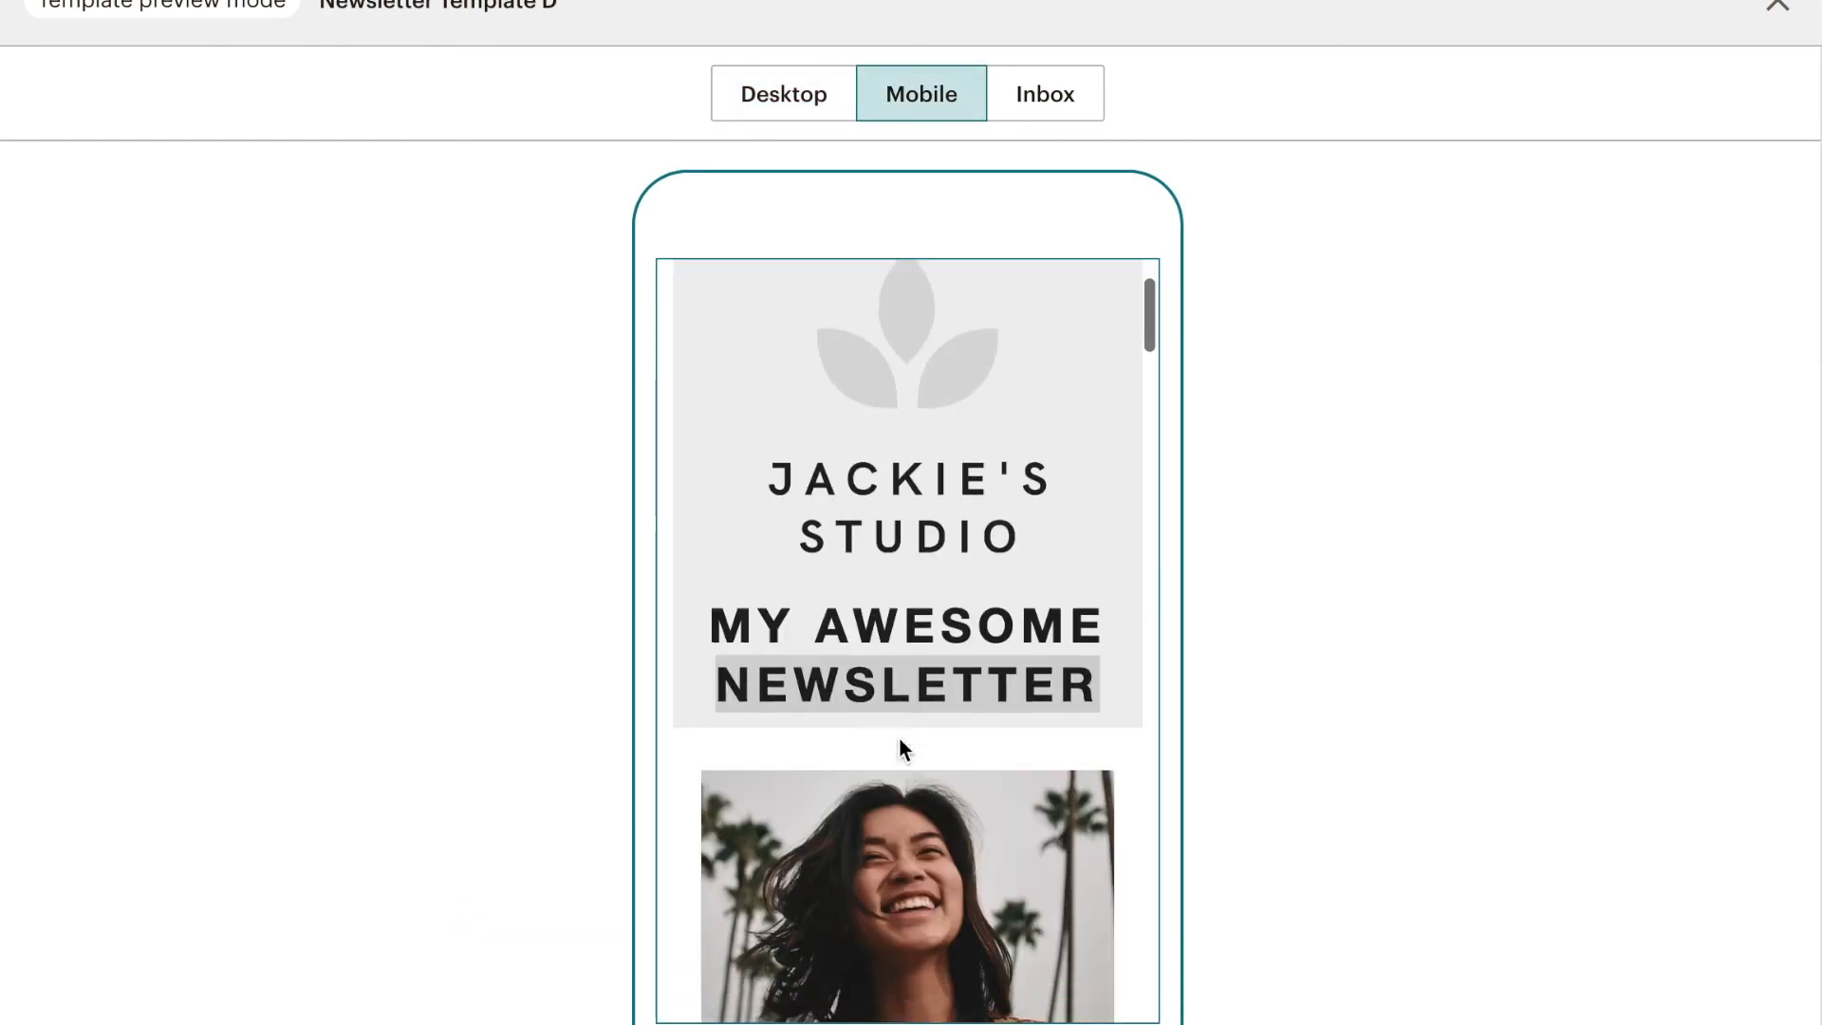
scroll(916, 713, down, 2)
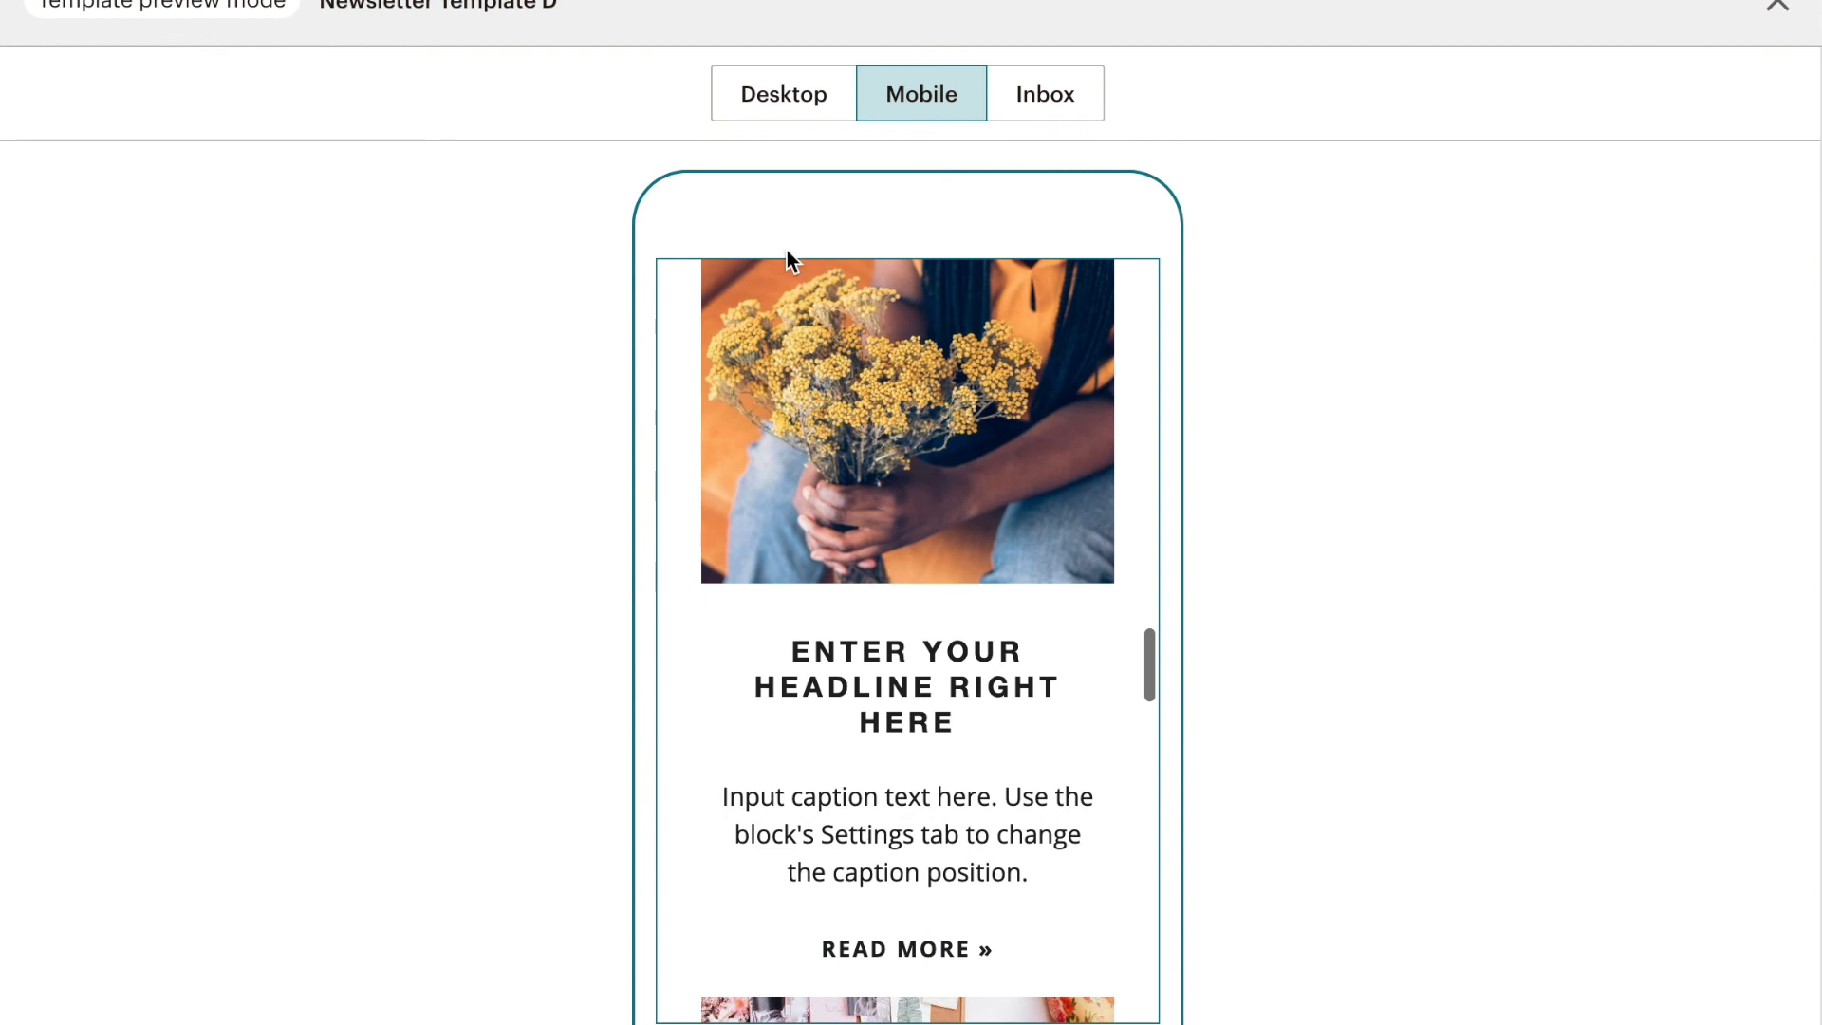